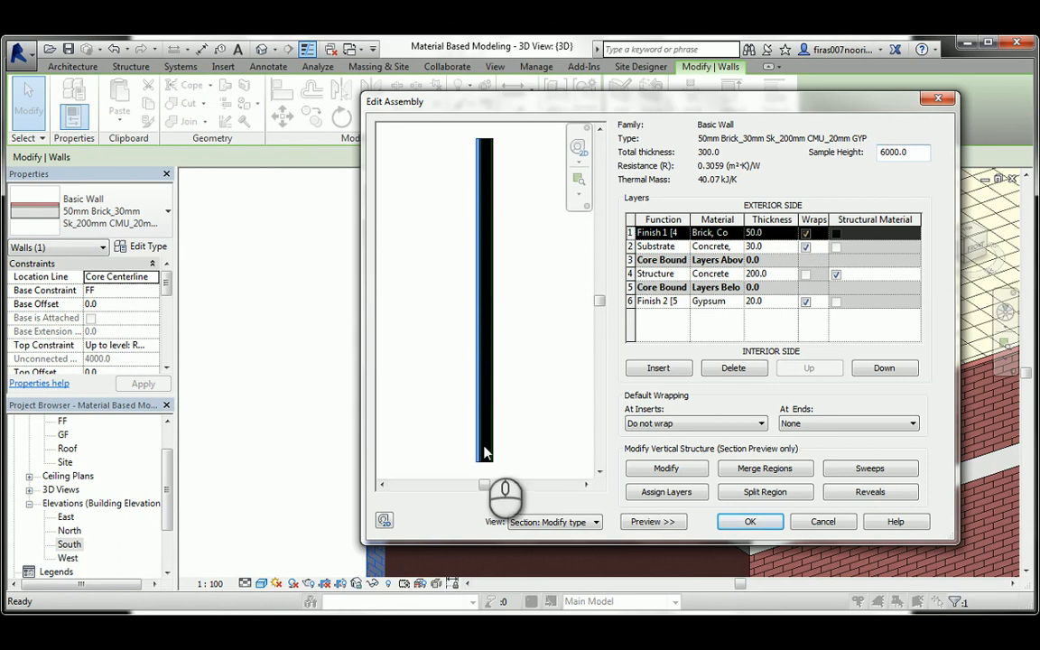
Examine the brick wall type's layer structure in the assembly section preview, and leave its settings without making changes.
scroll(492, 426, up, 5)
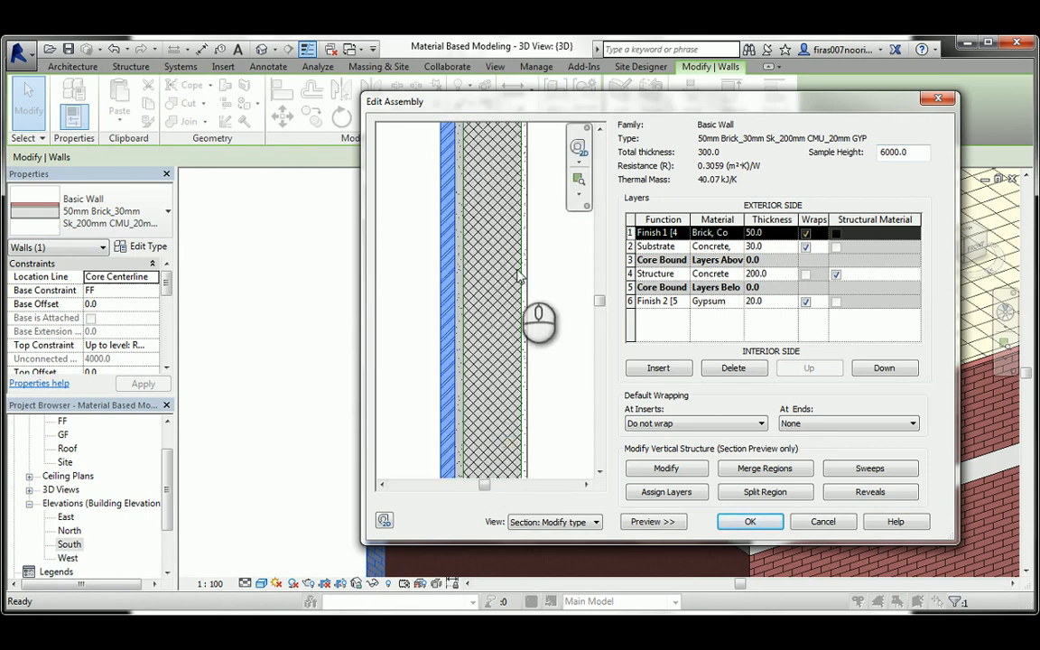
middle_drag(553, 427, 486, 333)
scroll(485, 332, up, 2)
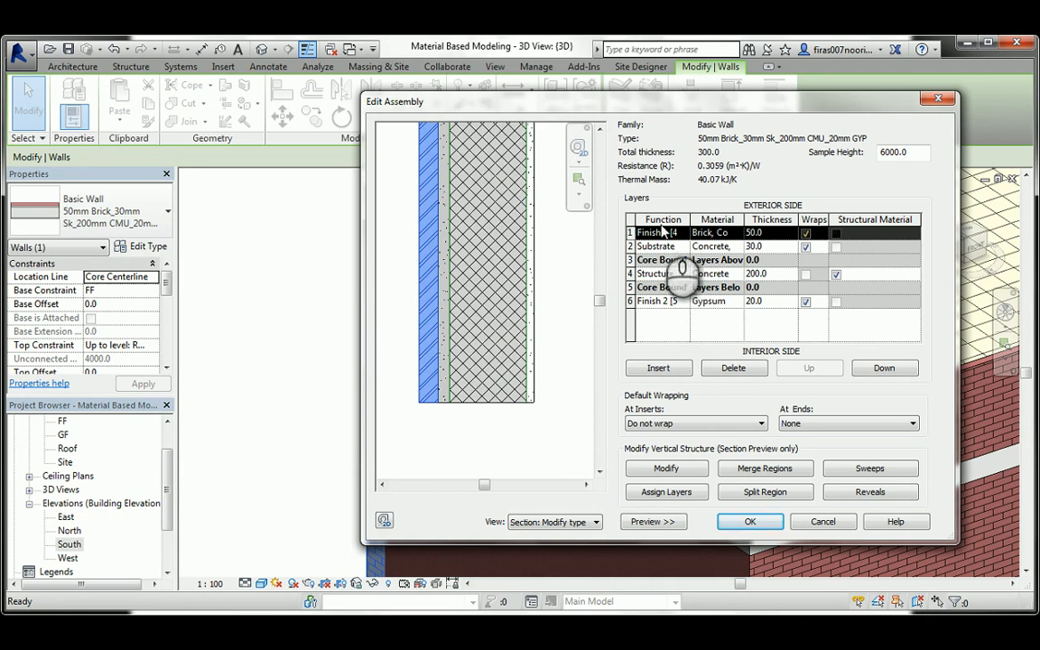
click(810, 524)
click(837, 521)
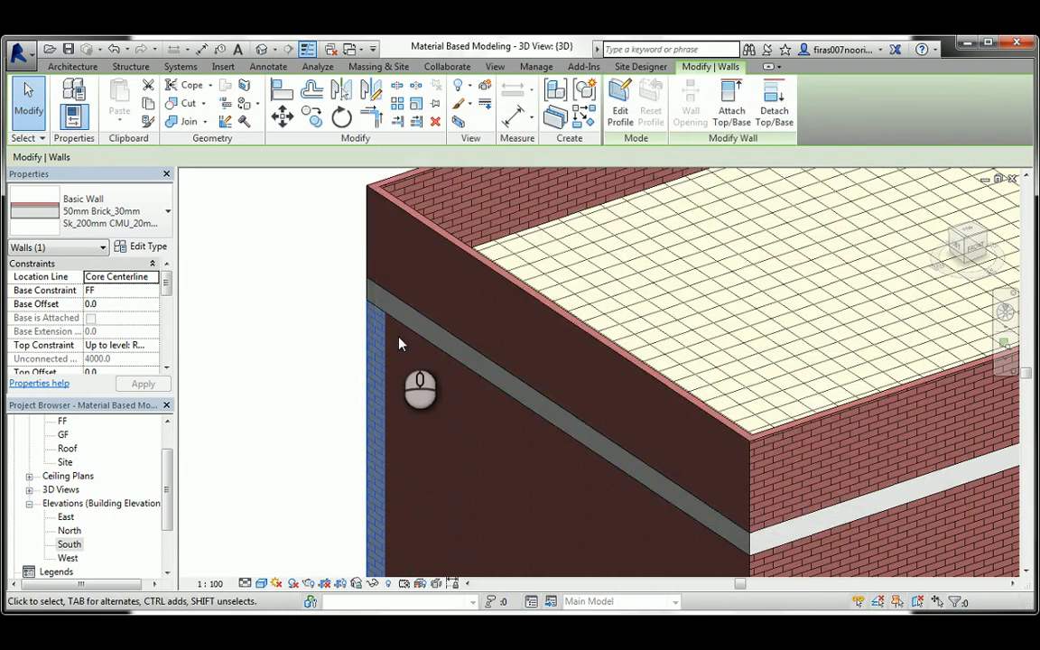
Examine the building's brick walls, boundary walls, tiled floors and roof parapet from several sides in the 3D model.
scroll(400, 343, down, 6)
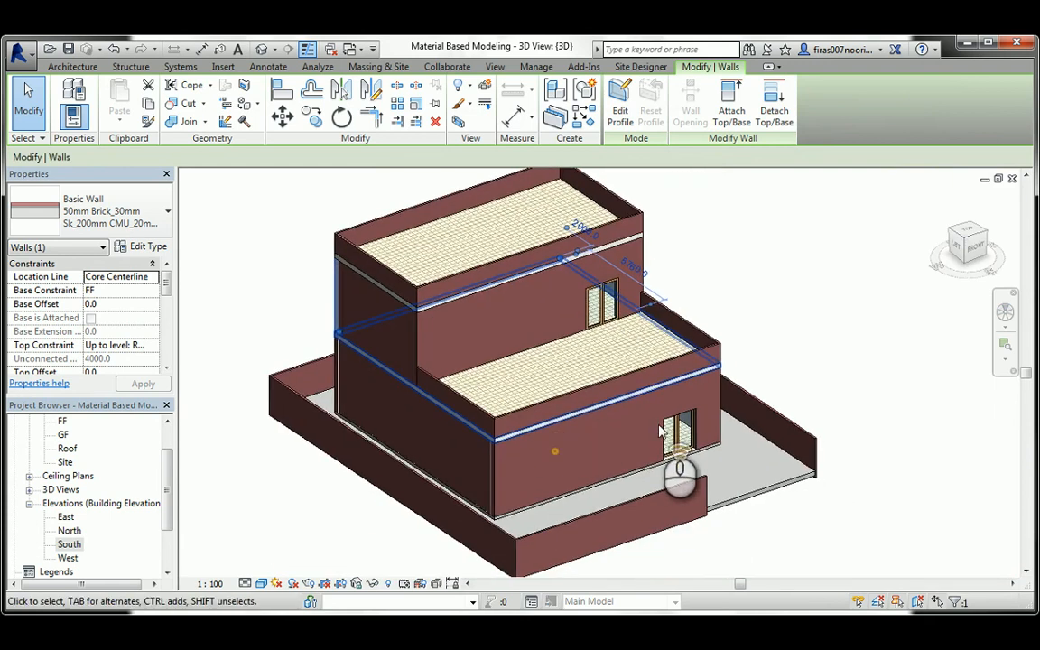
scroll(662, 433, up, 4)
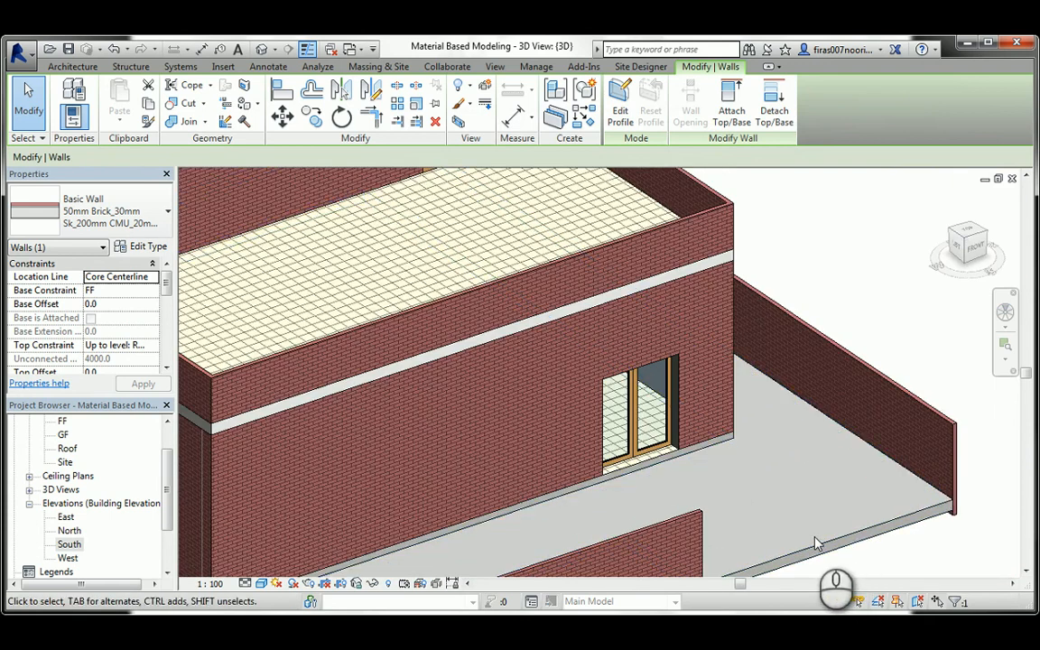
scroll(733, 488, down, 3)
shift+middle_drag(740, 363, 492, 402)
middle_drag(378, 363, 731, 364)
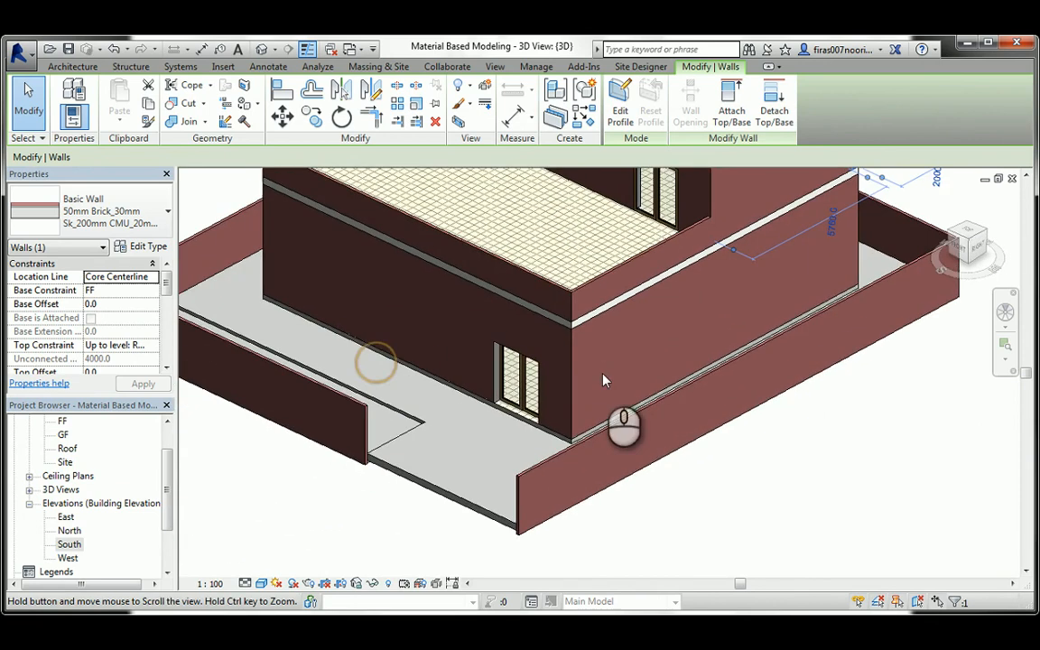
shift+middle_drag(403, 406, 406, 416)
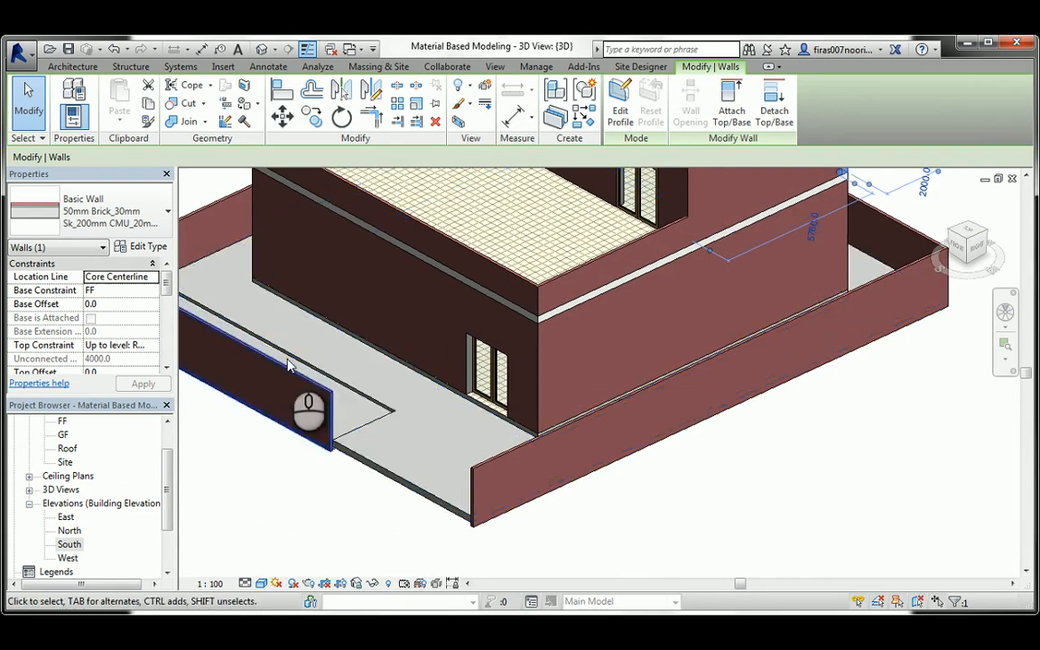
middle_drag(289, 365, 364, 325)
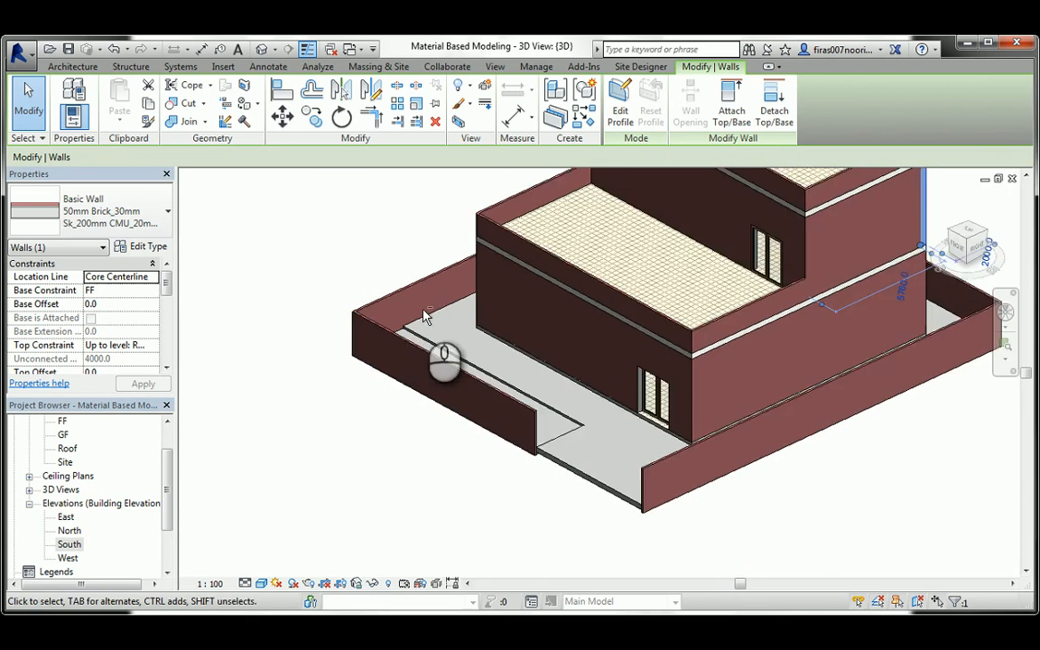
shift+middle_drag(425, 313, 552, 310)
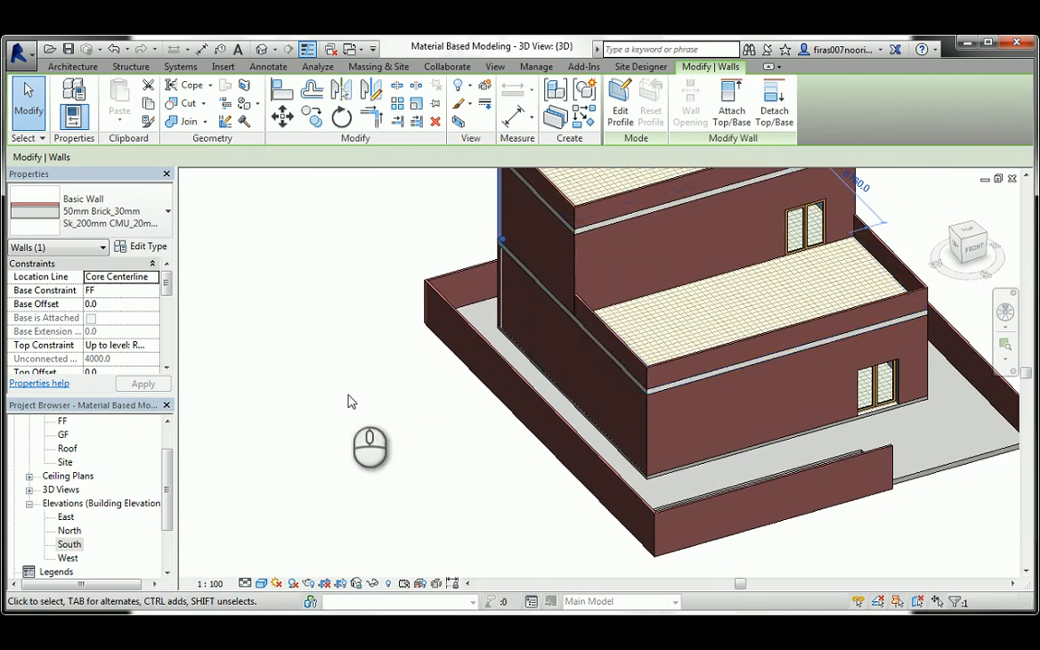
scroll(352, 402, down, 3)
scroll(493, 222, up, 3)
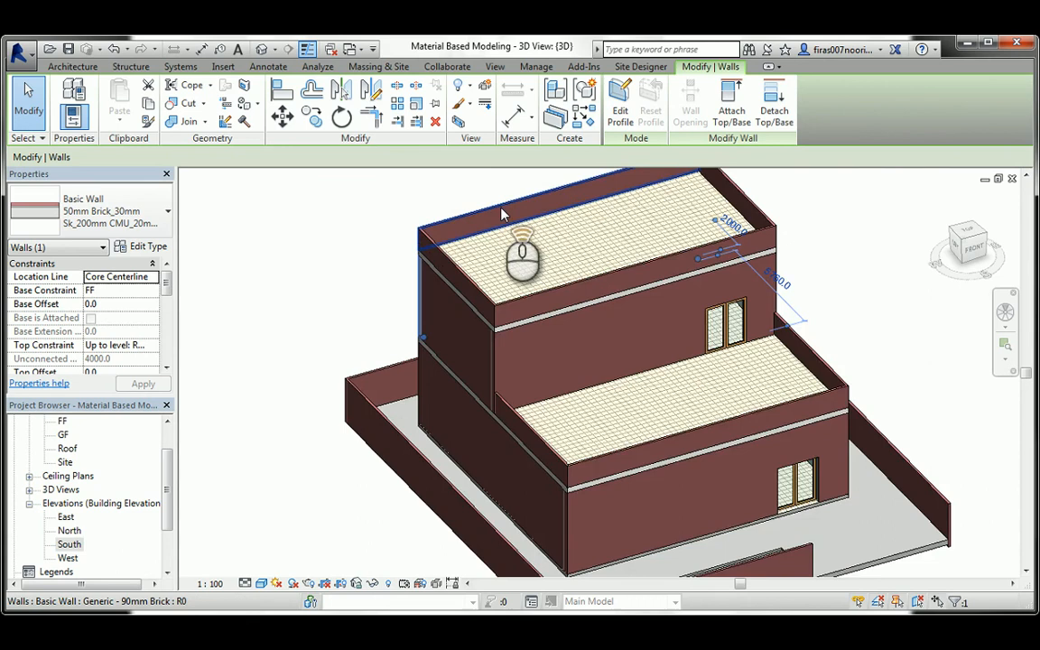
scroll(504, 215, up, 5)
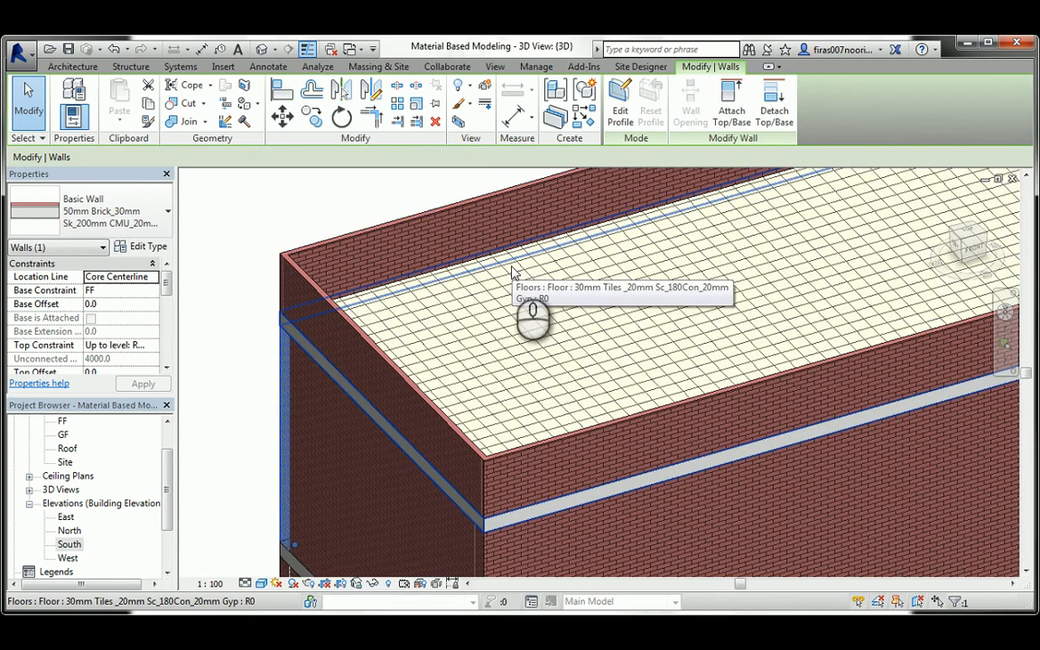
middle_drag(700, 269, 535, 305)
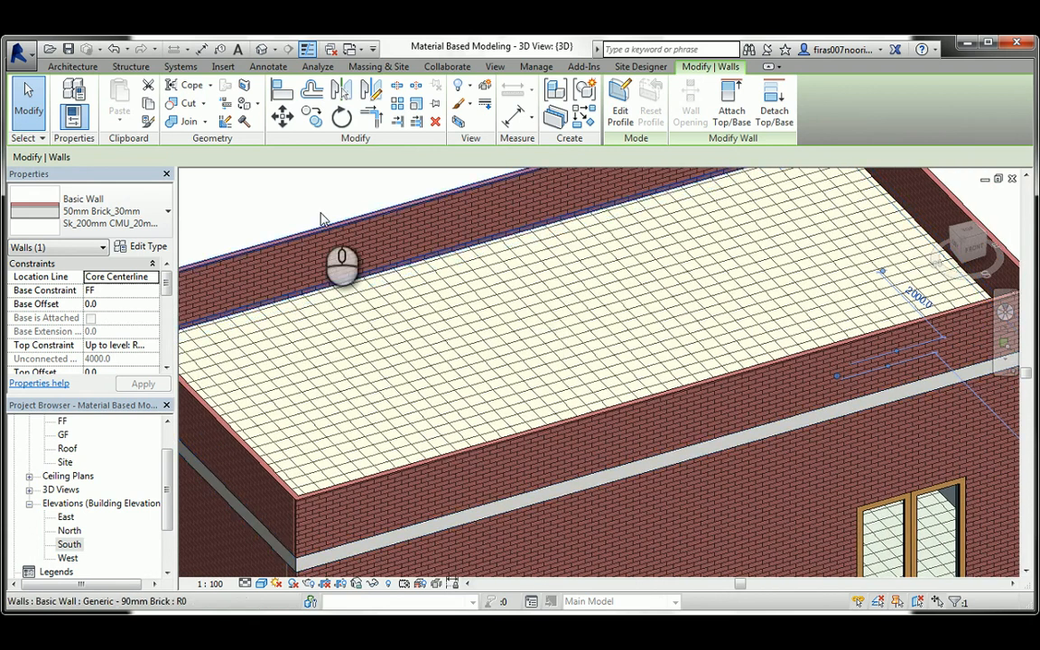
scroll(512, 291, down, 3)
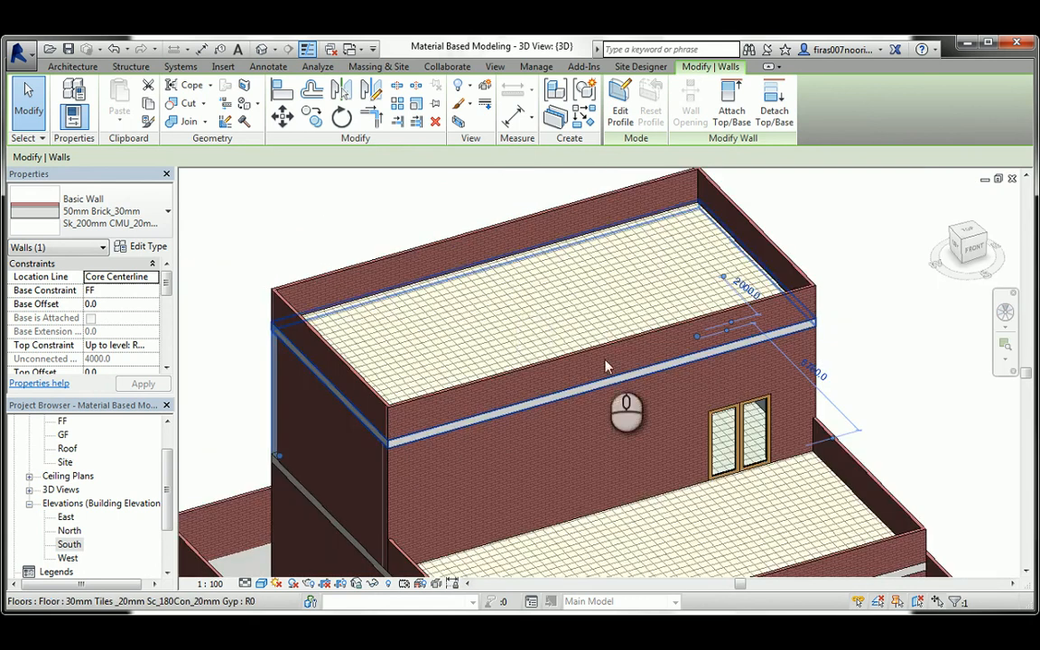
scroll(607, 366, down, 4)
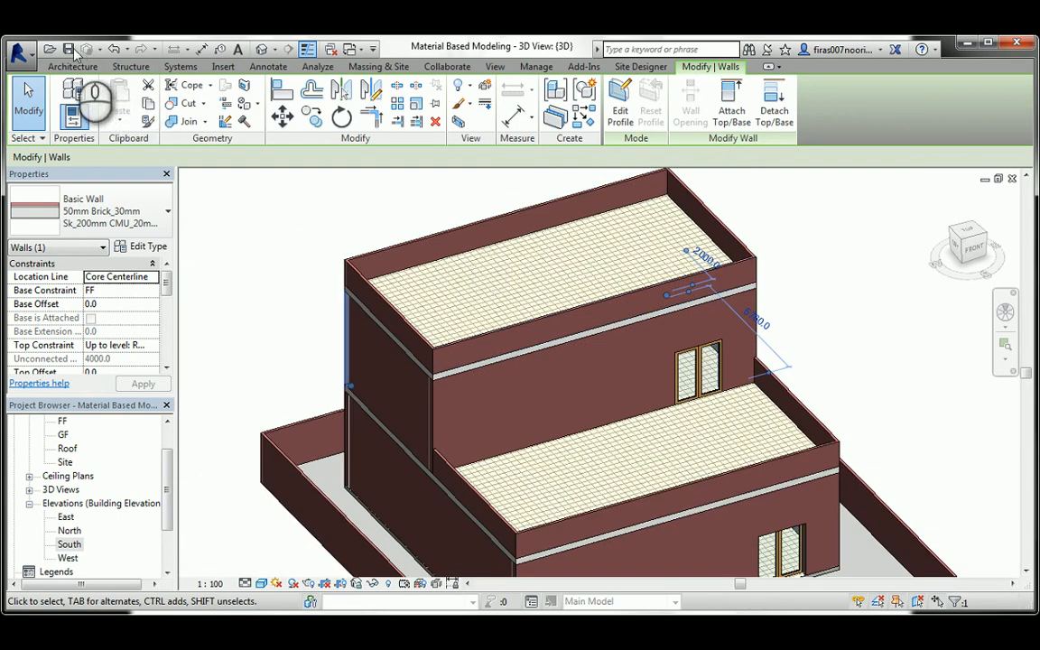
Save the Material Based Modeling project and close all its open views.
click(70, 51)
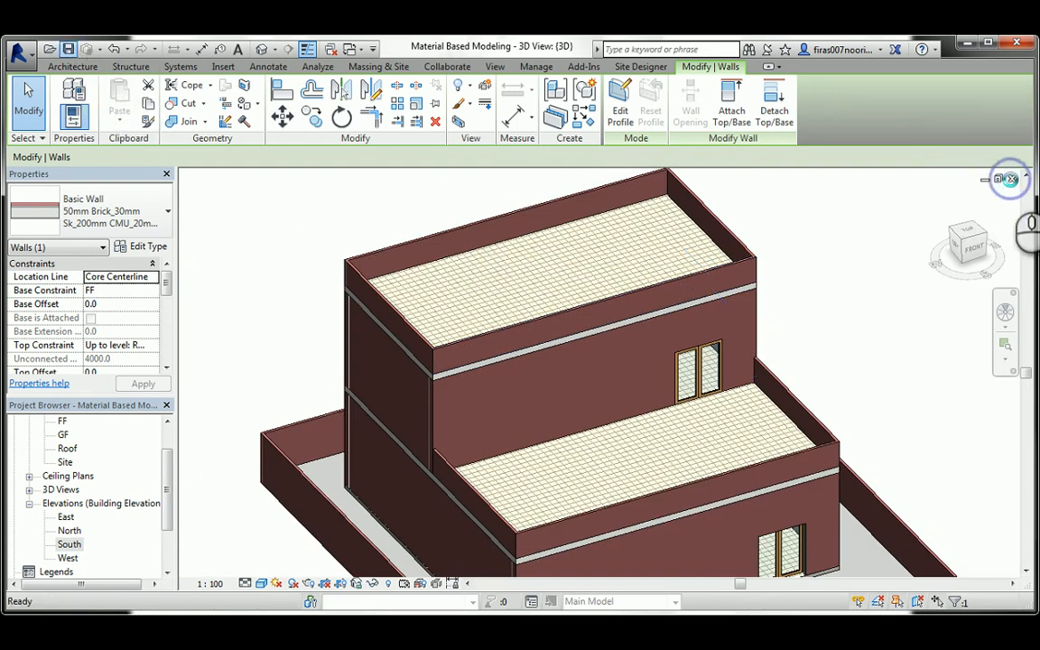
click(1012, 179)
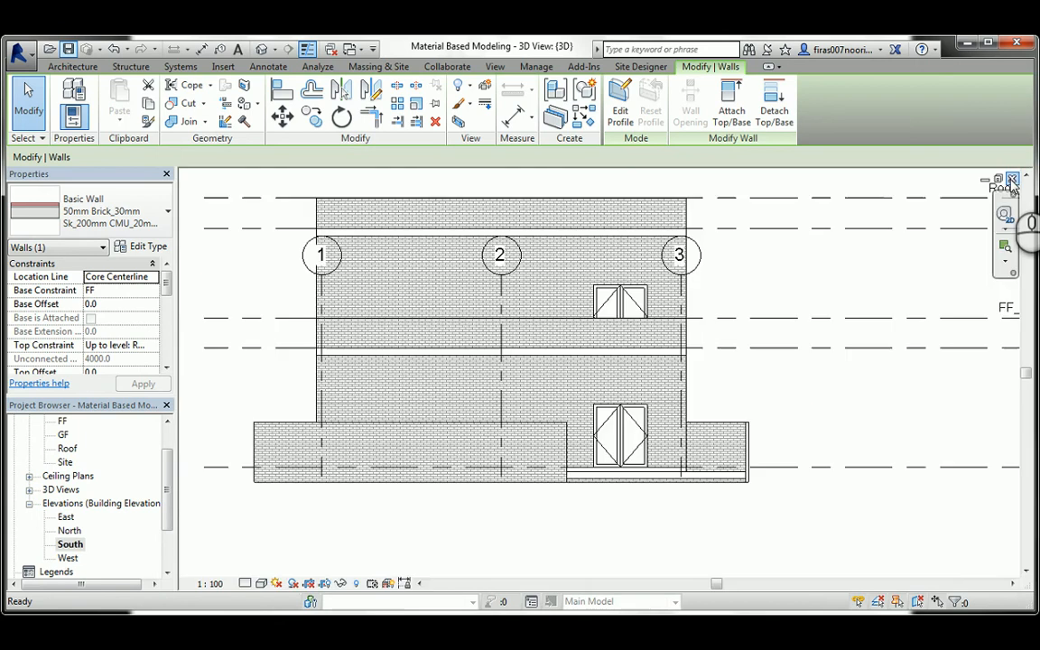
click(1012, 179)
click(1012, 178)
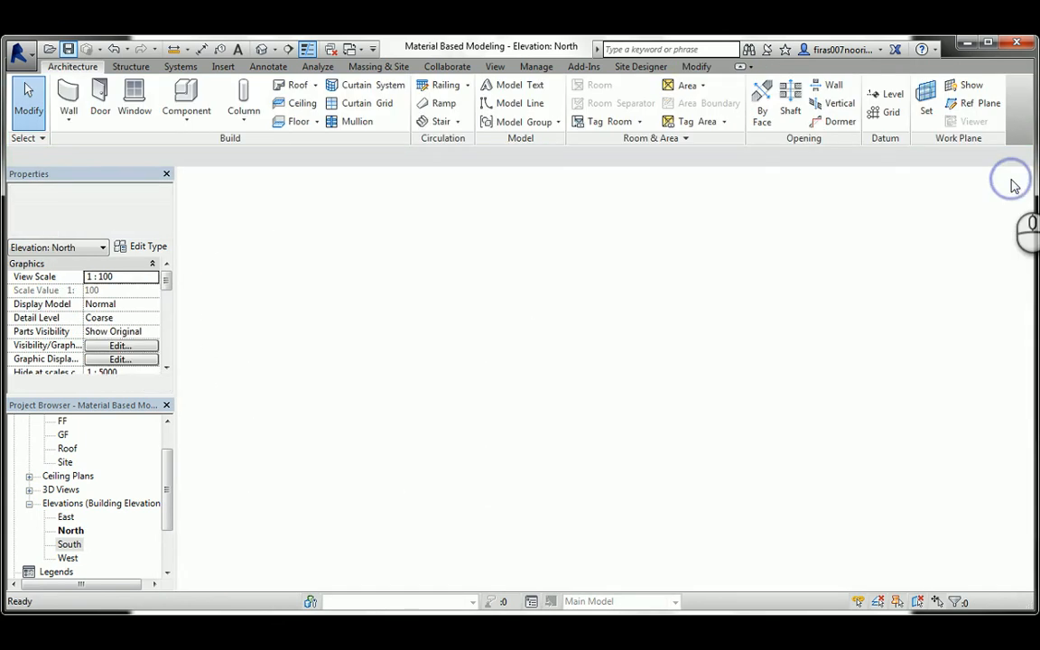
click(1012, 179)
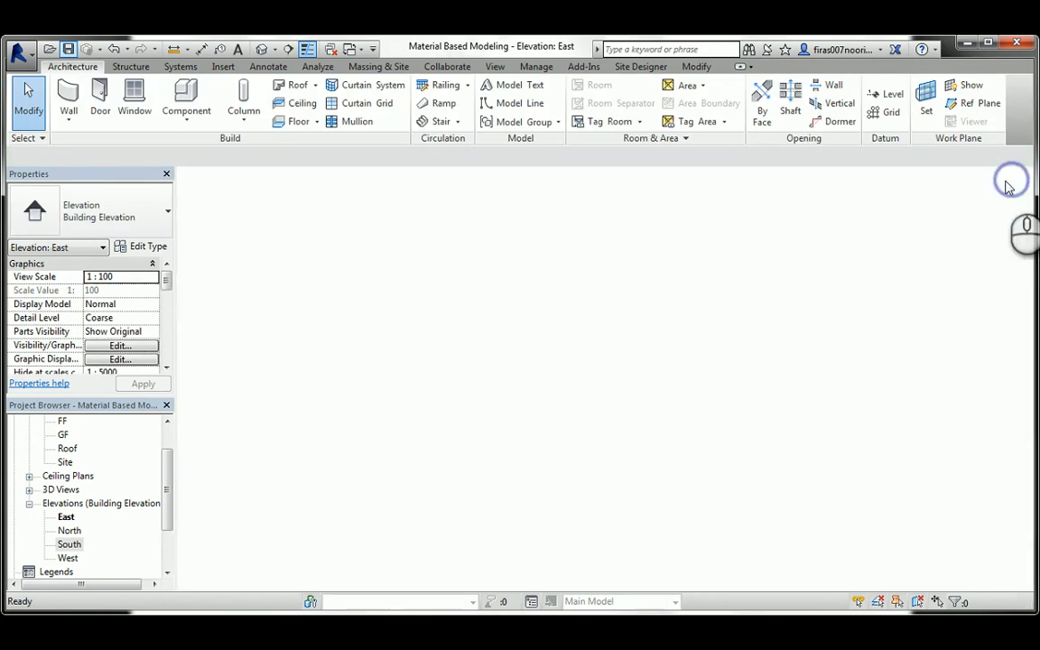
scroll(655, 266, up, 3)
click(1012, 179)
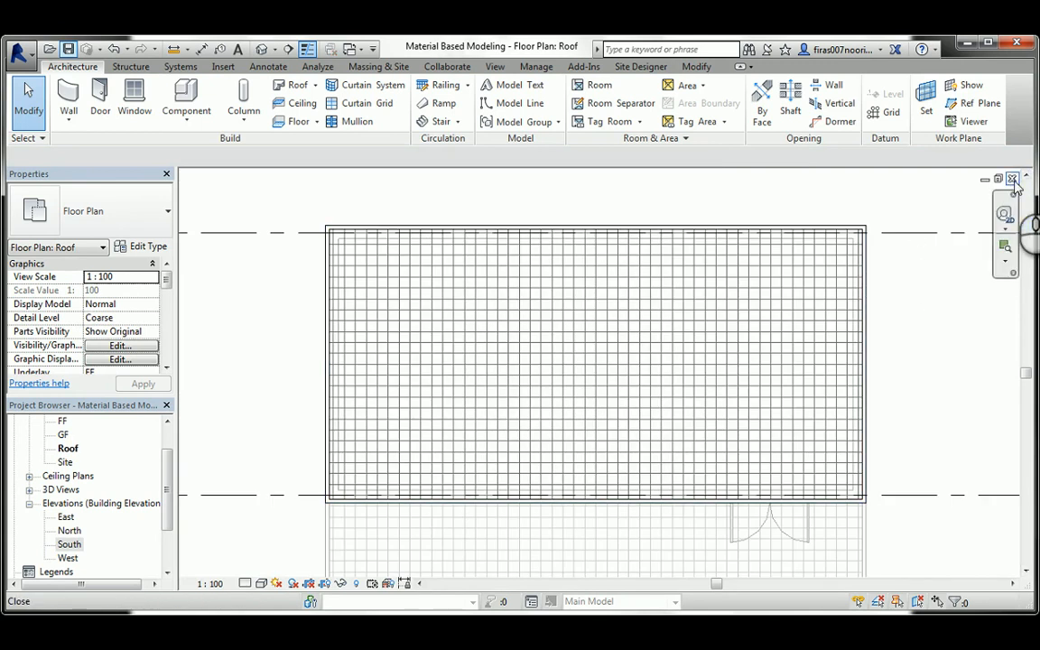
click(1012, 179)
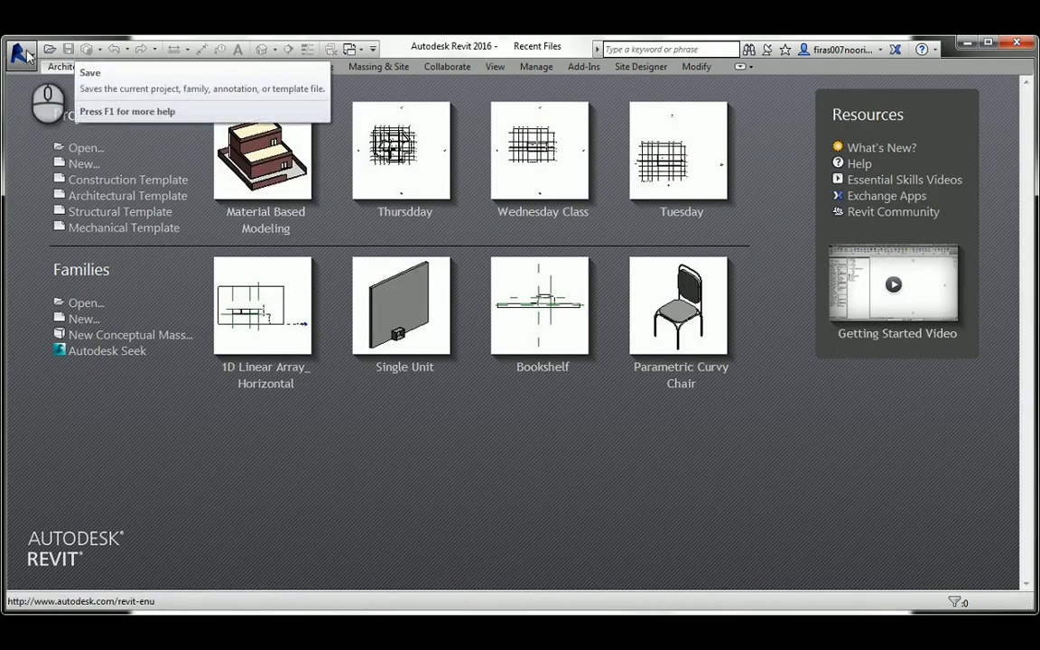
Create a new project from the DefaultMetric template in the US Metric folder.
click(19, 56)
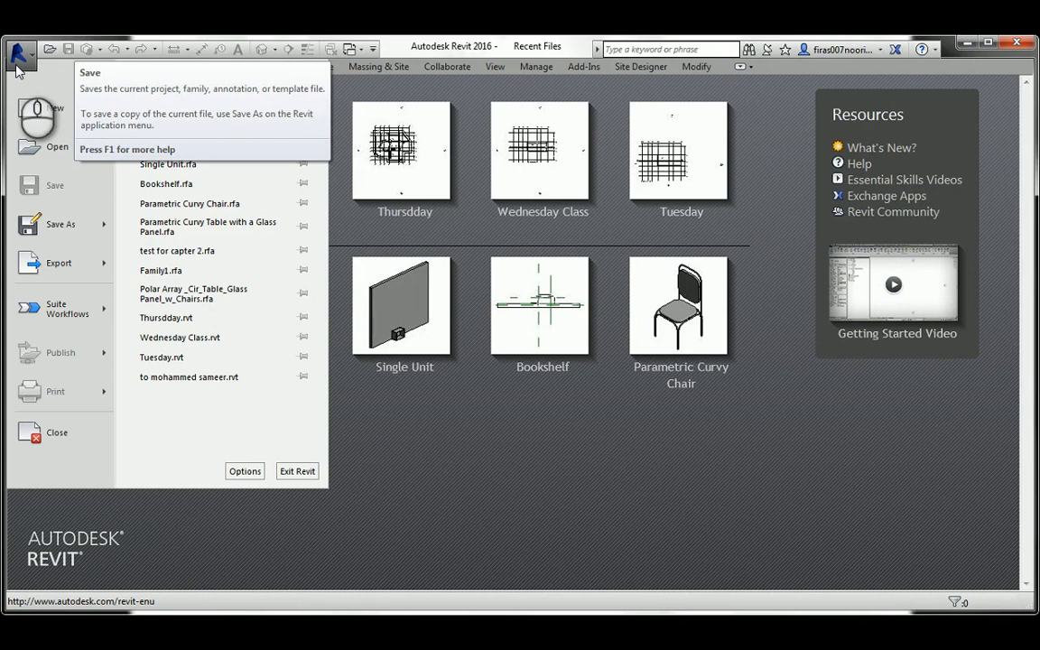
mouse_move(36, 109)
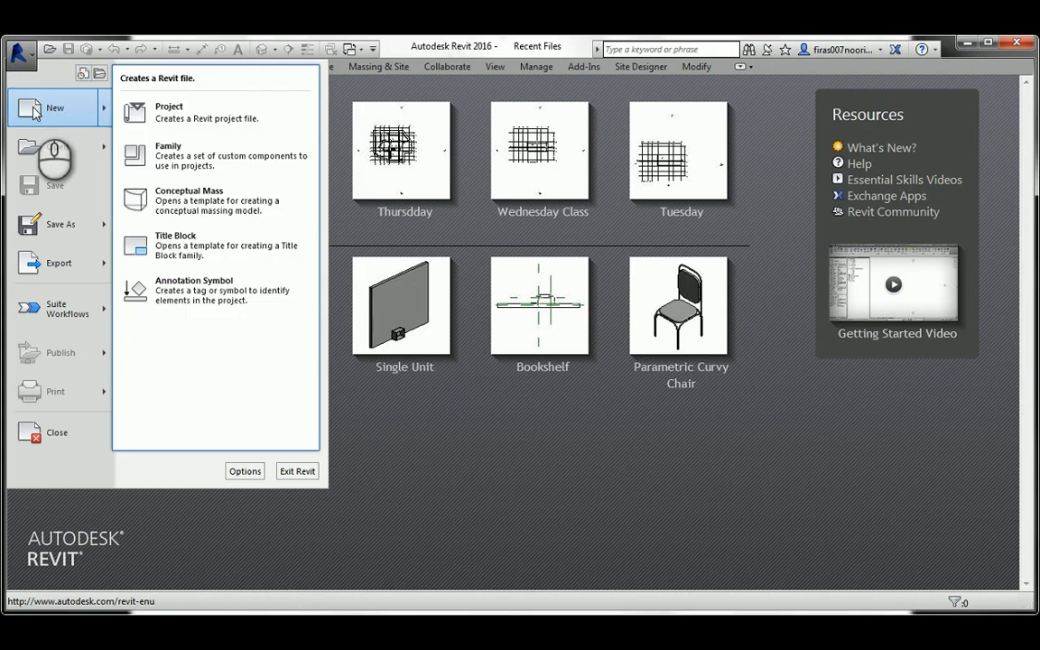
click(168, 115)
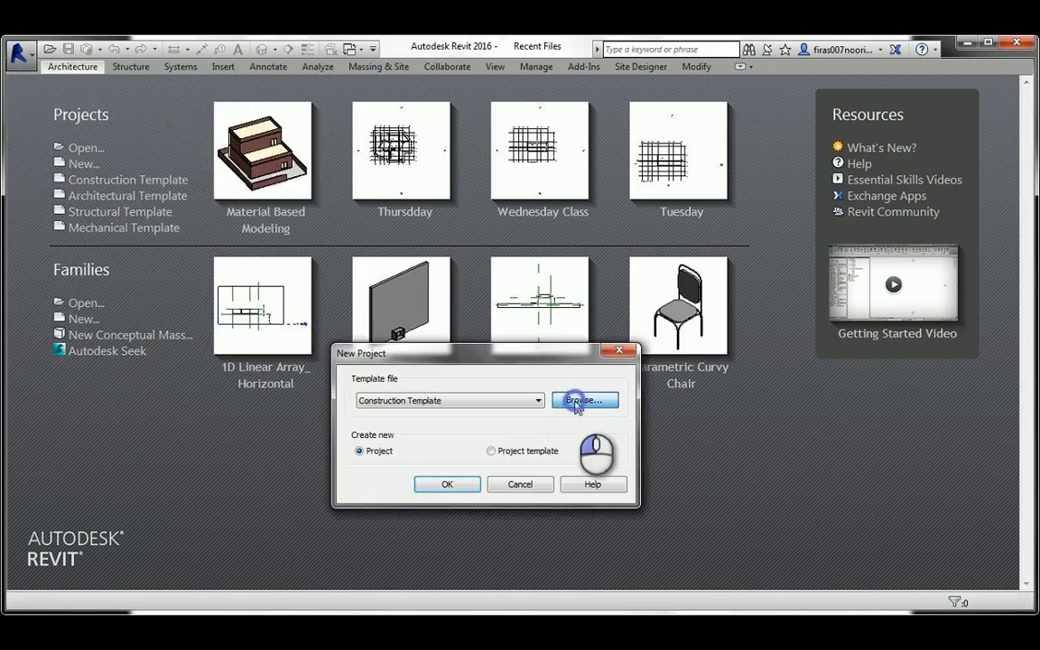
click(578, 402)
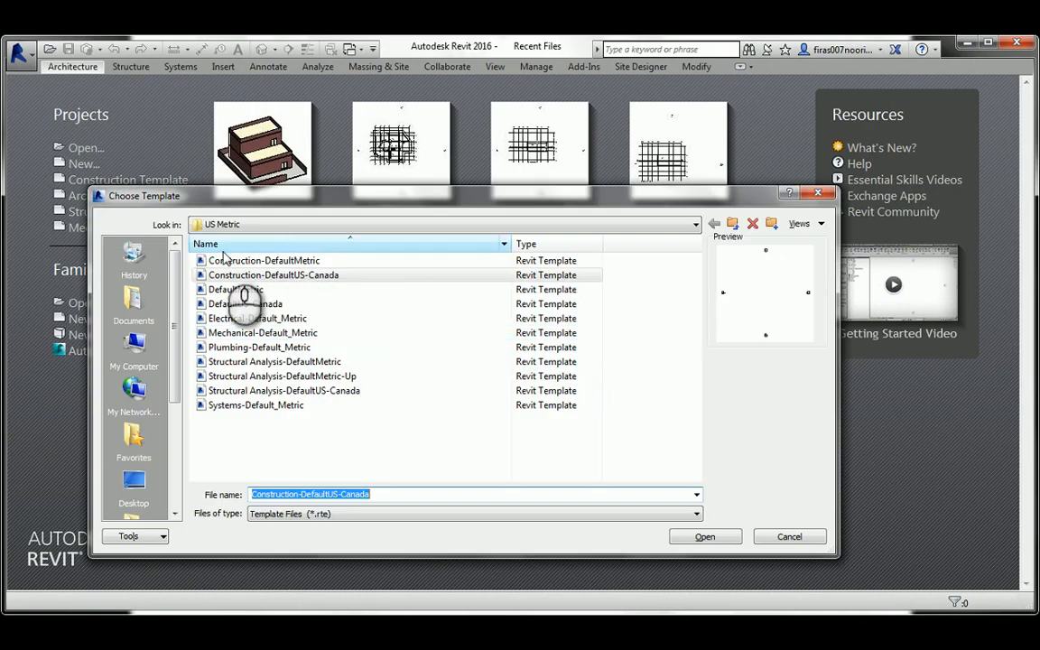
click(221, 289)
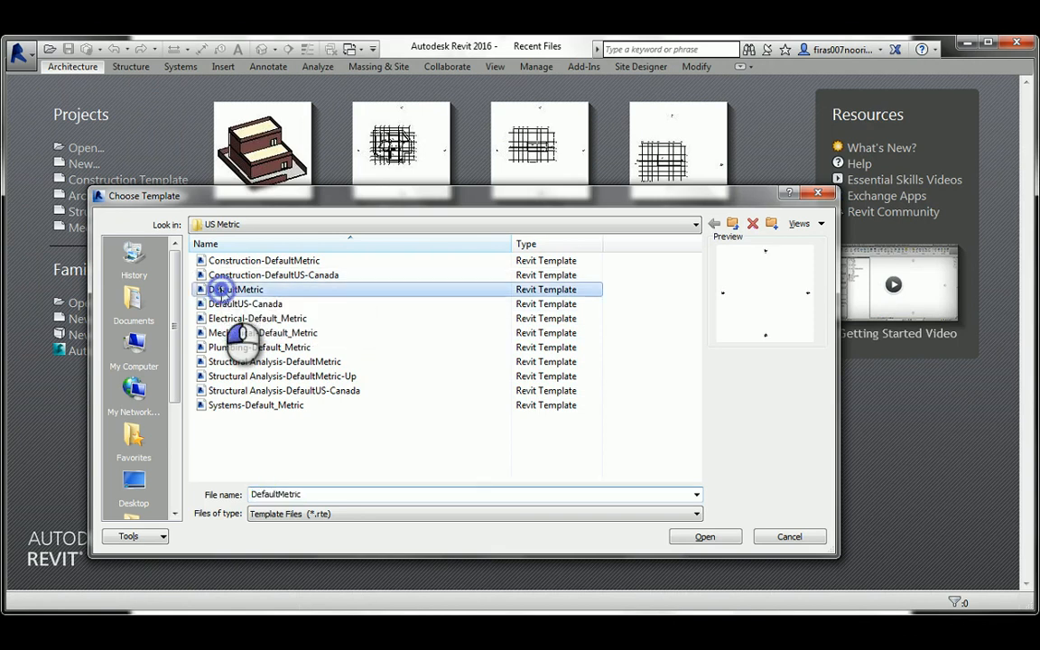
double_click(220, 289)
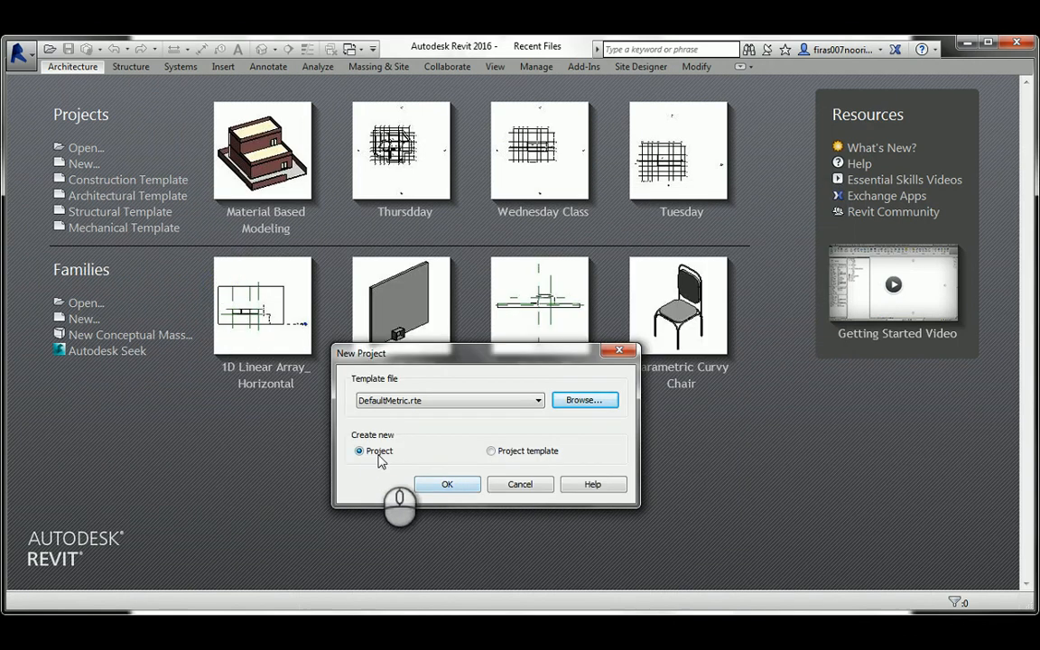
click(448, 485)
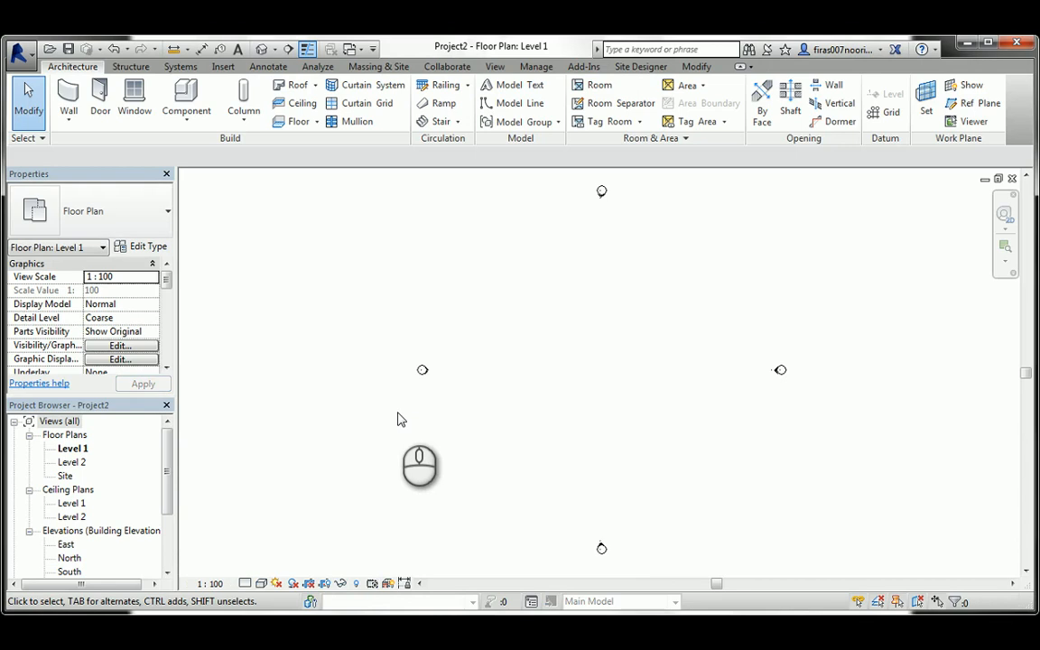
Check the new project's unit formats for the Common discipline.
click(888, 115)
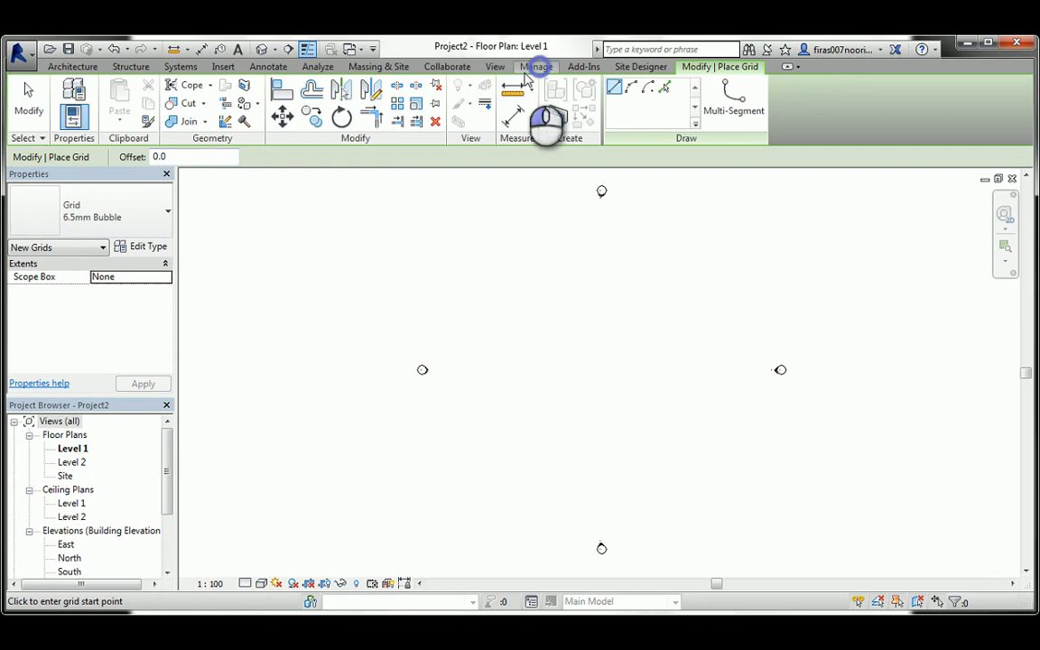
click(547, 67)
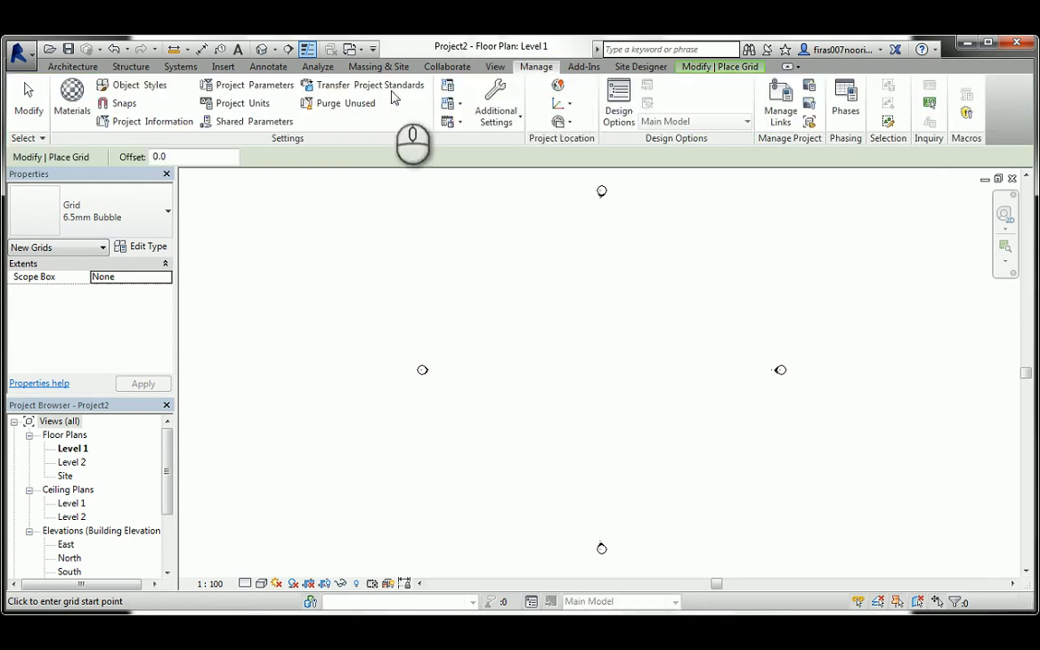
click(237, 105)
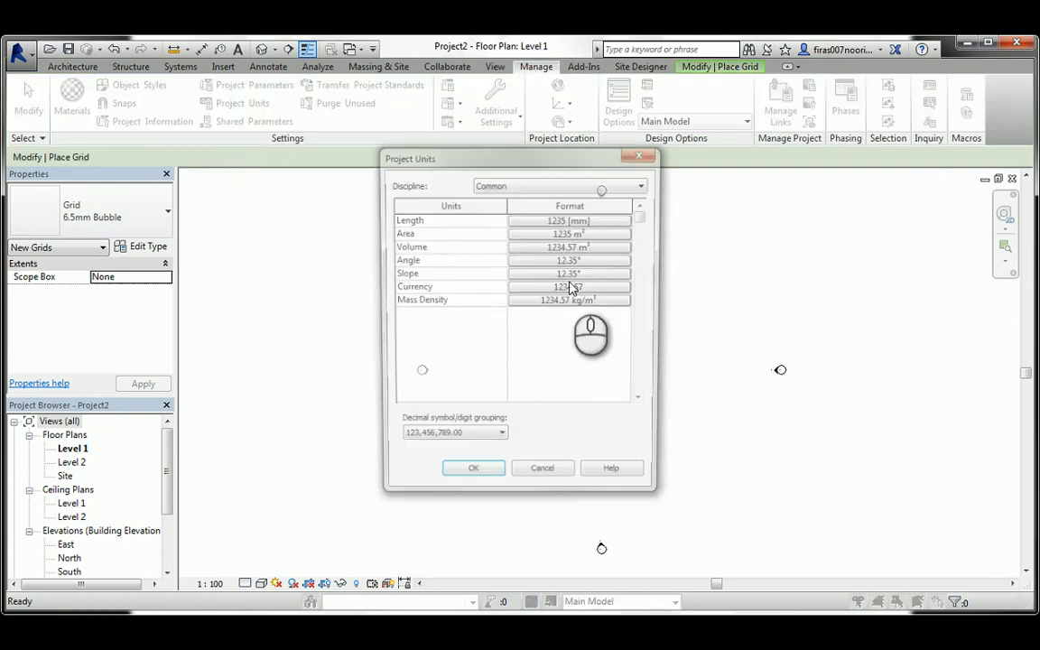
click(643, 155)
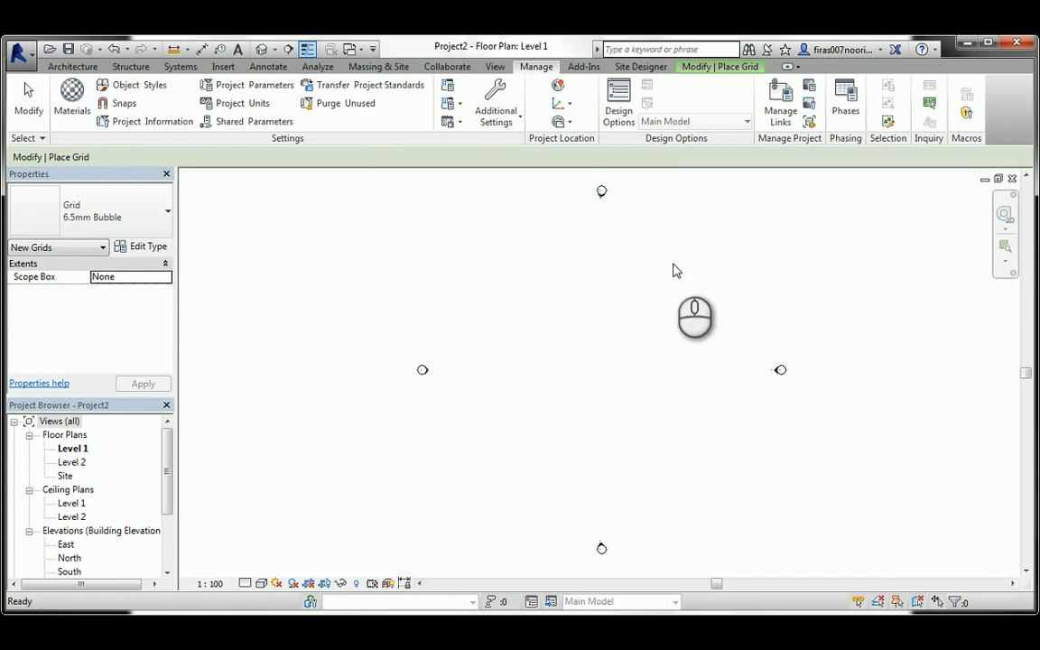
Draw three parallel vertical grid lines of equal length on Level 1, spaced 10000 mm apart.
click(74, 67)
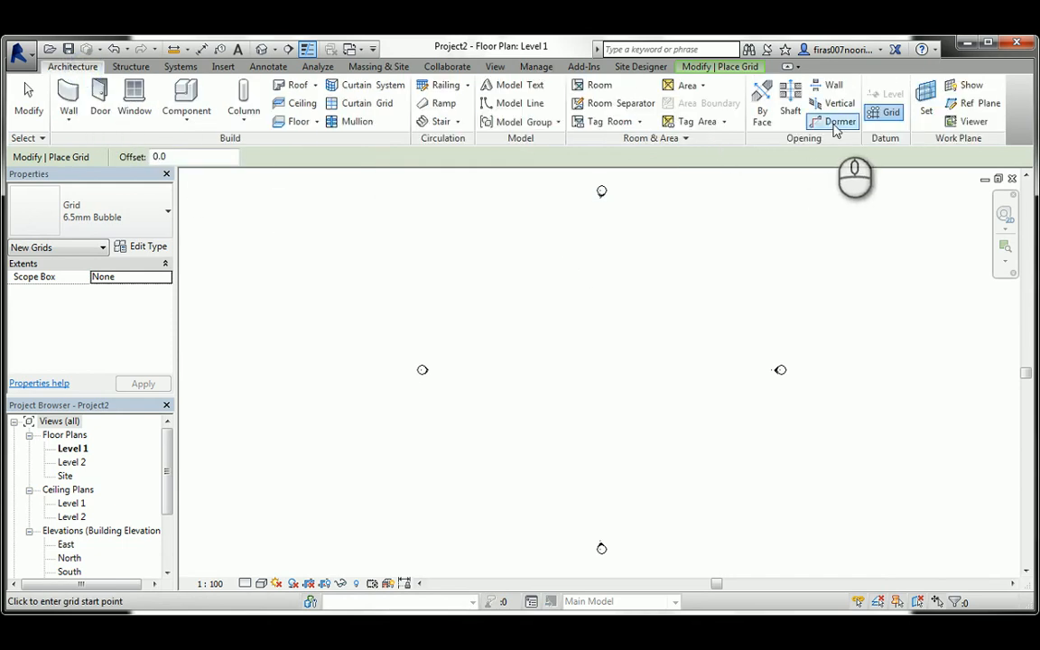
click(509, 246)
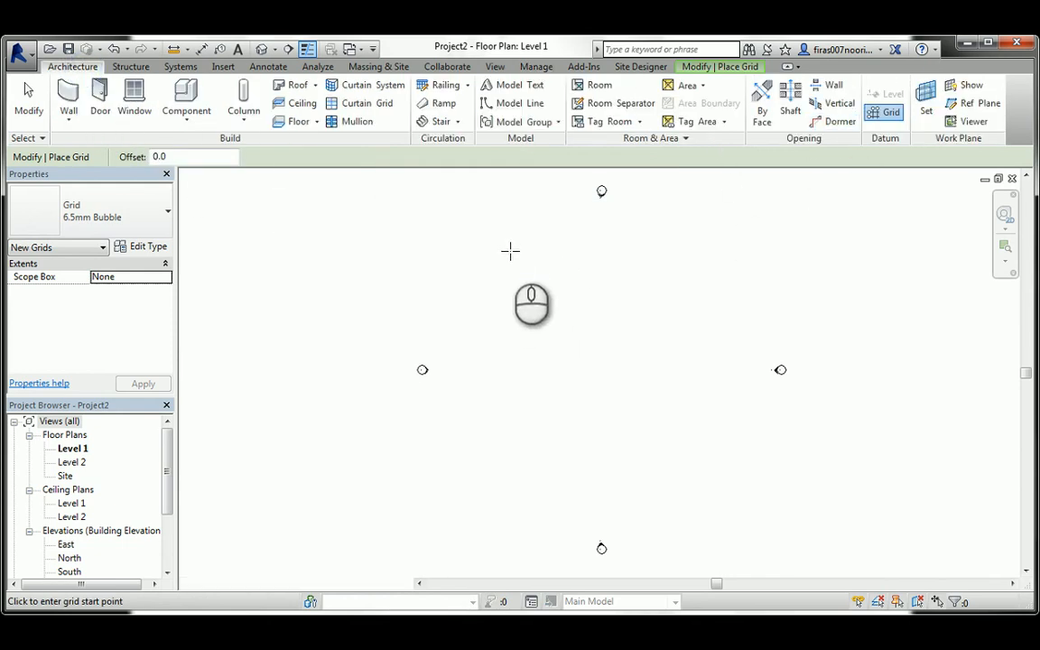
click(510, 506)
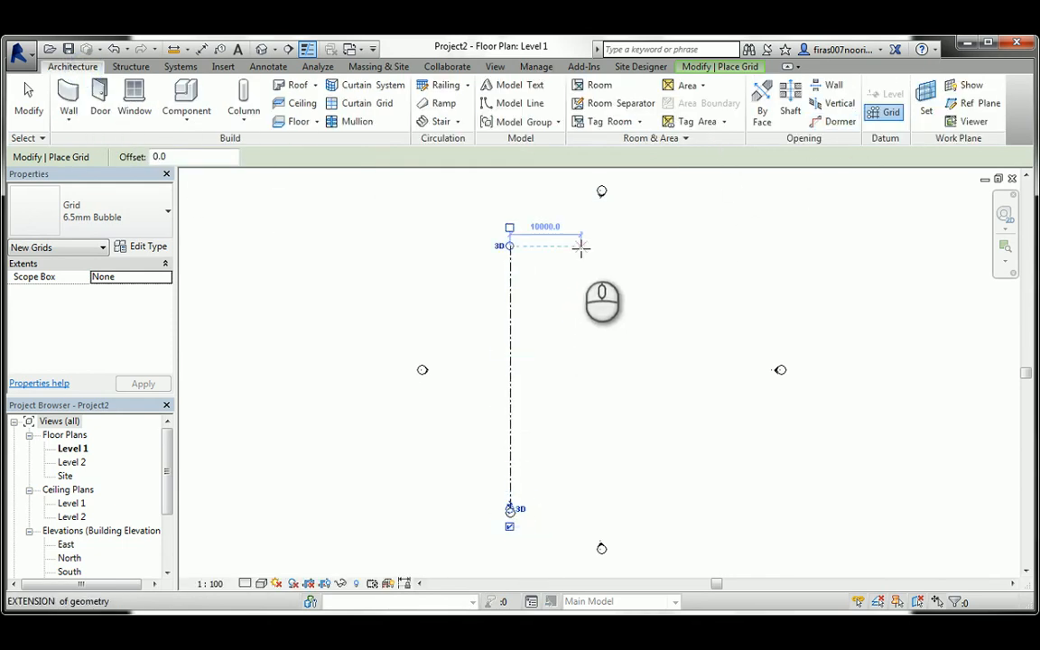
click(580, 247)
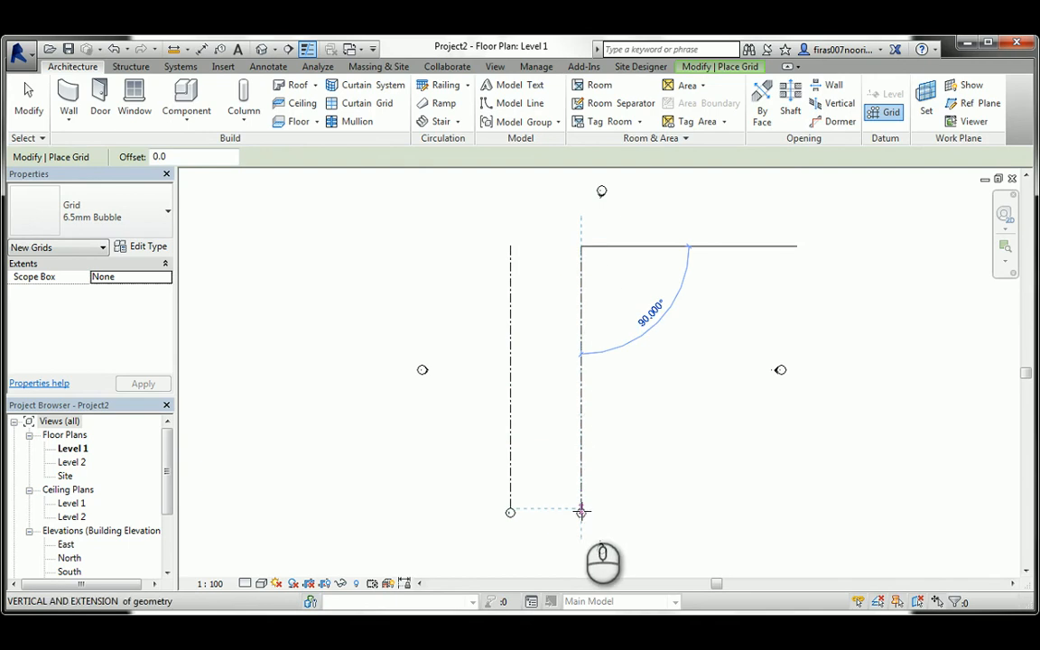
click(580, 511)
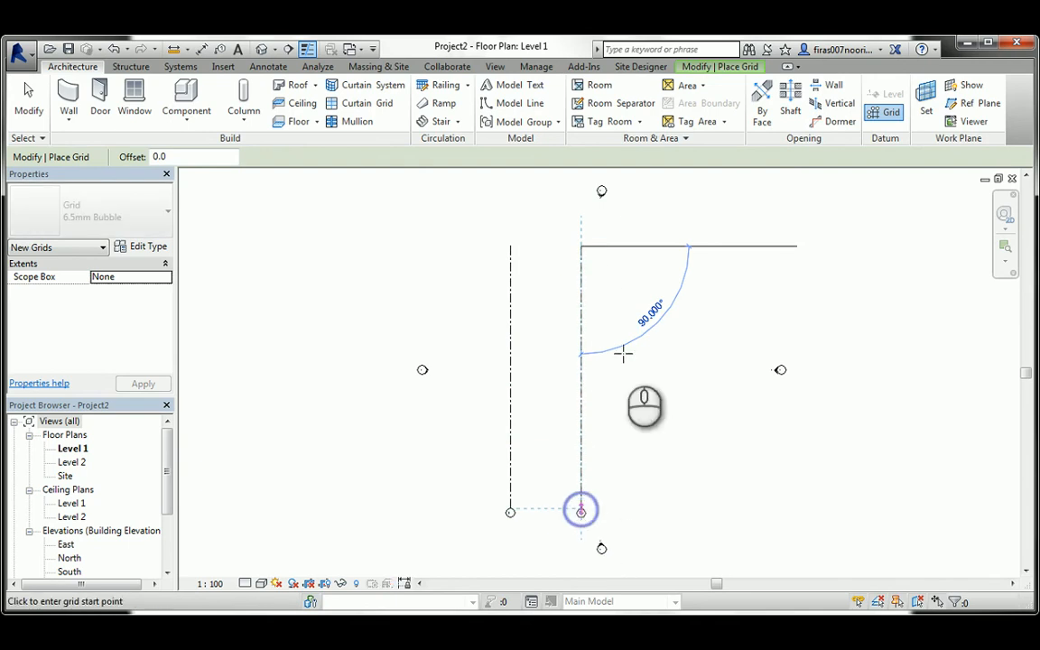
click(649, 248)
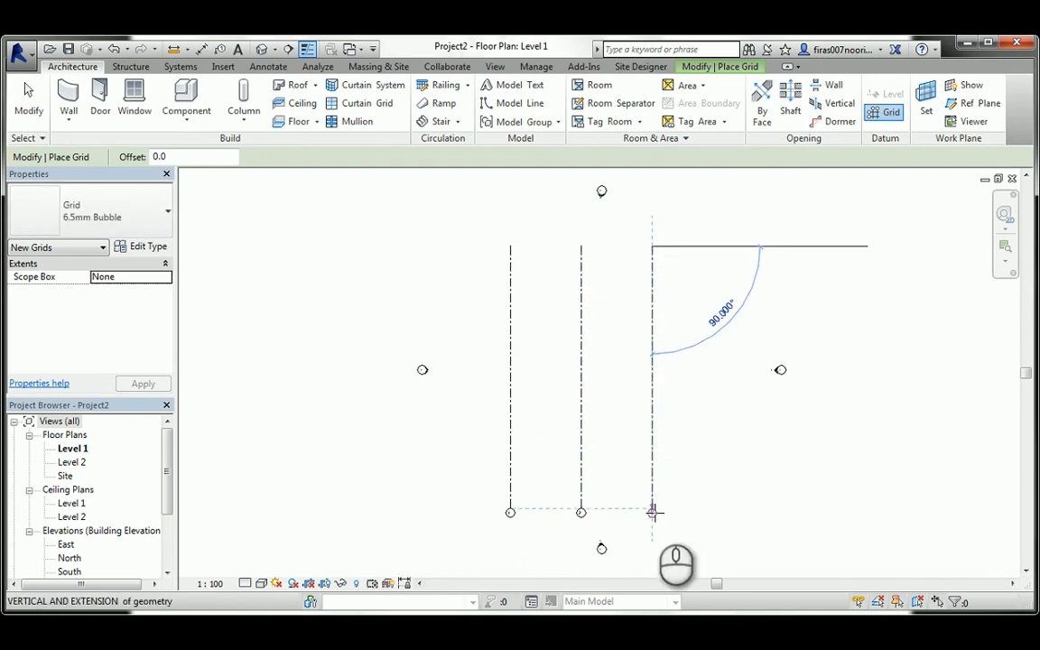
click(652, 511)
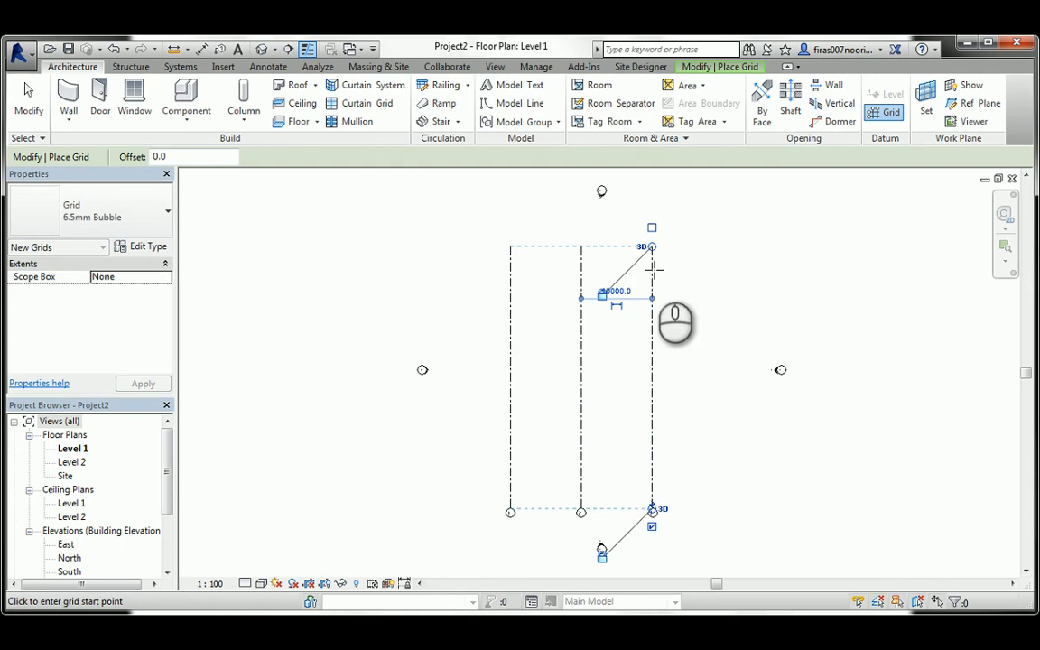
scroll(655, 268, up, 2)
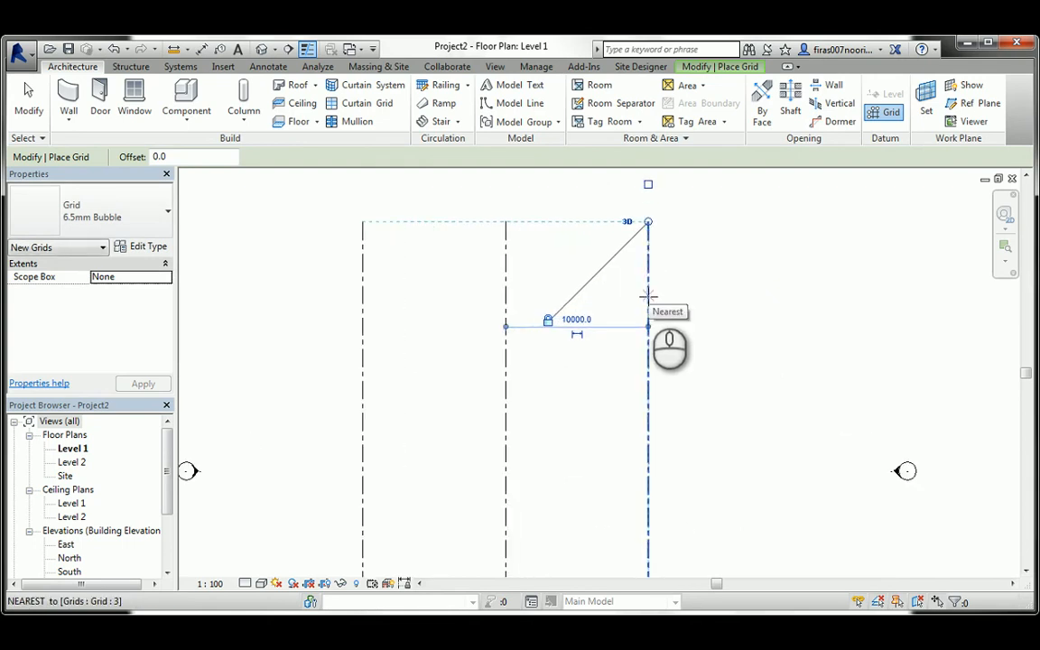
key(Escape)
key(Escape)
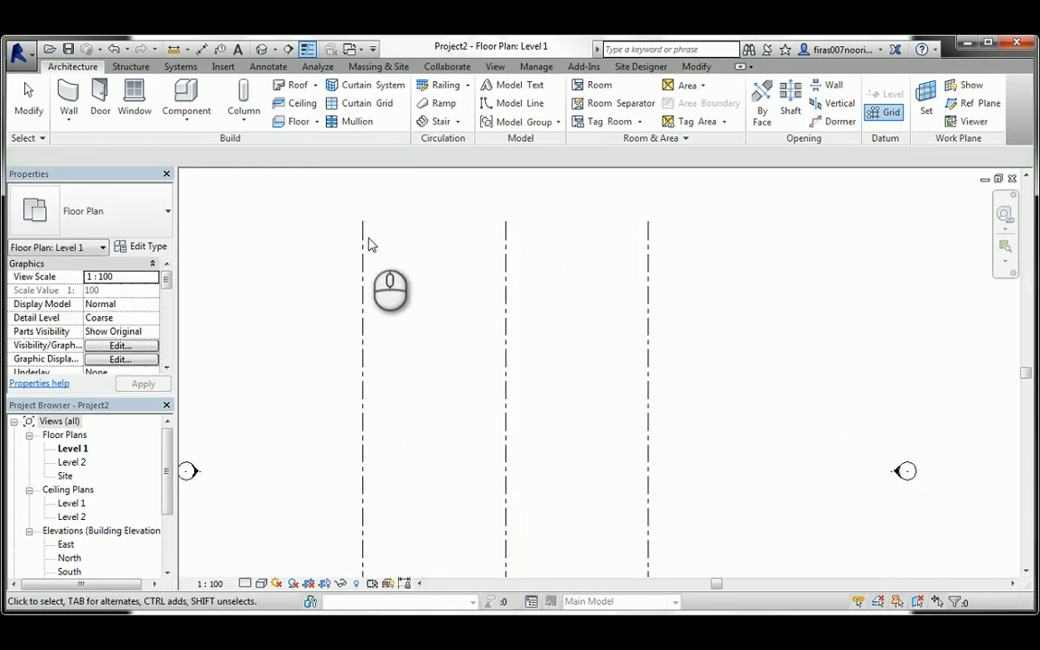
Set the spacing between grids 1 and 2 and between grids 2 and 3 to 6000 mm.
click(365, 236)
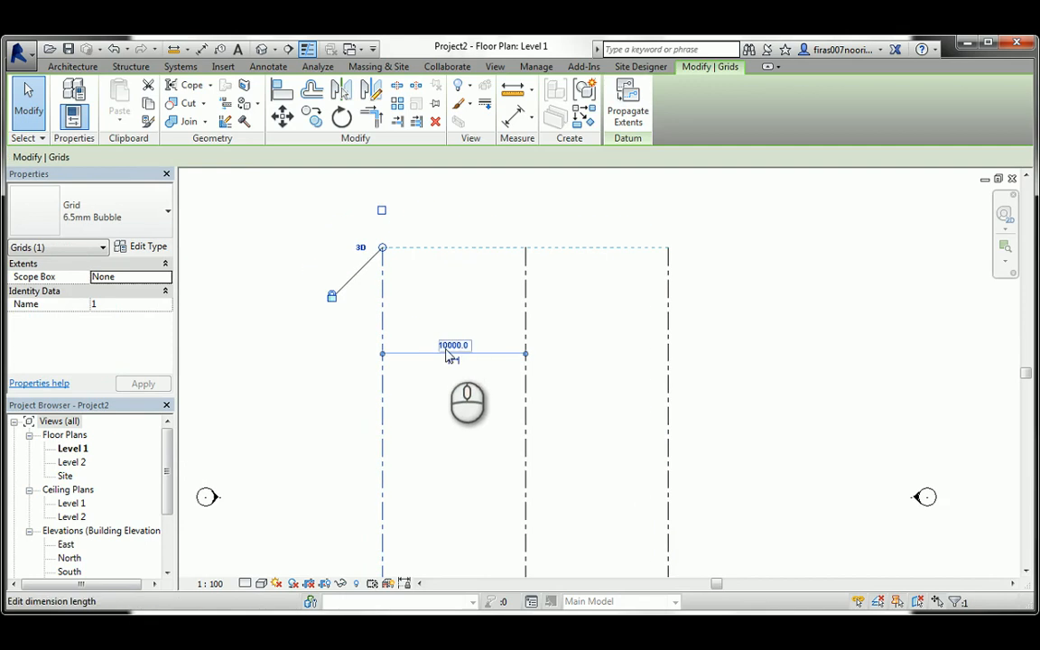
click(445, 343)
scroll(442, 350, up, 1)
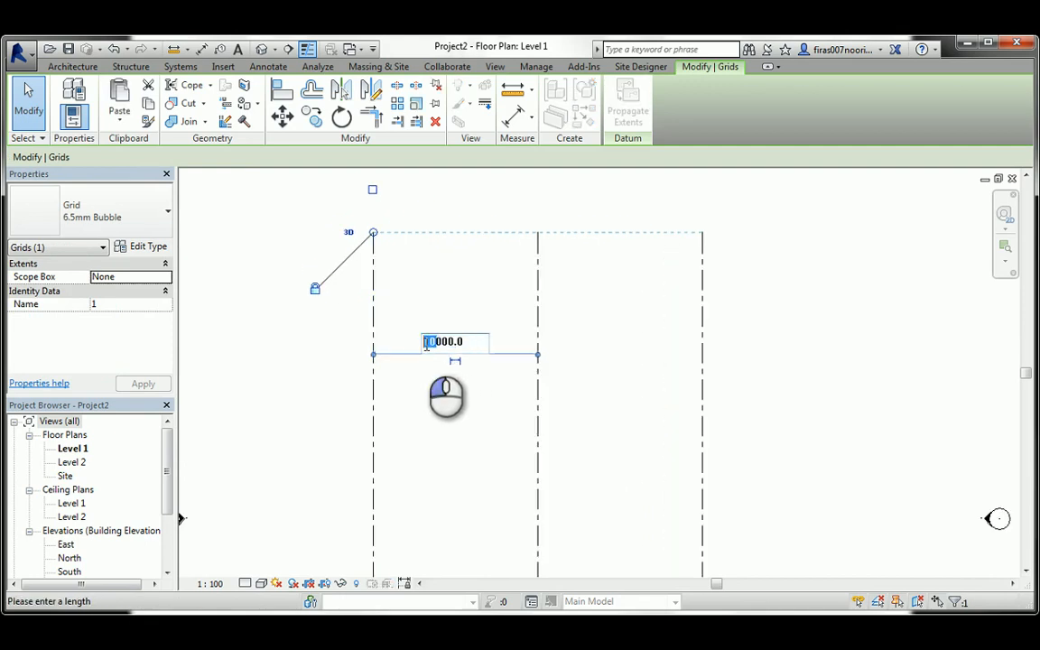
text(6)
key(Return)
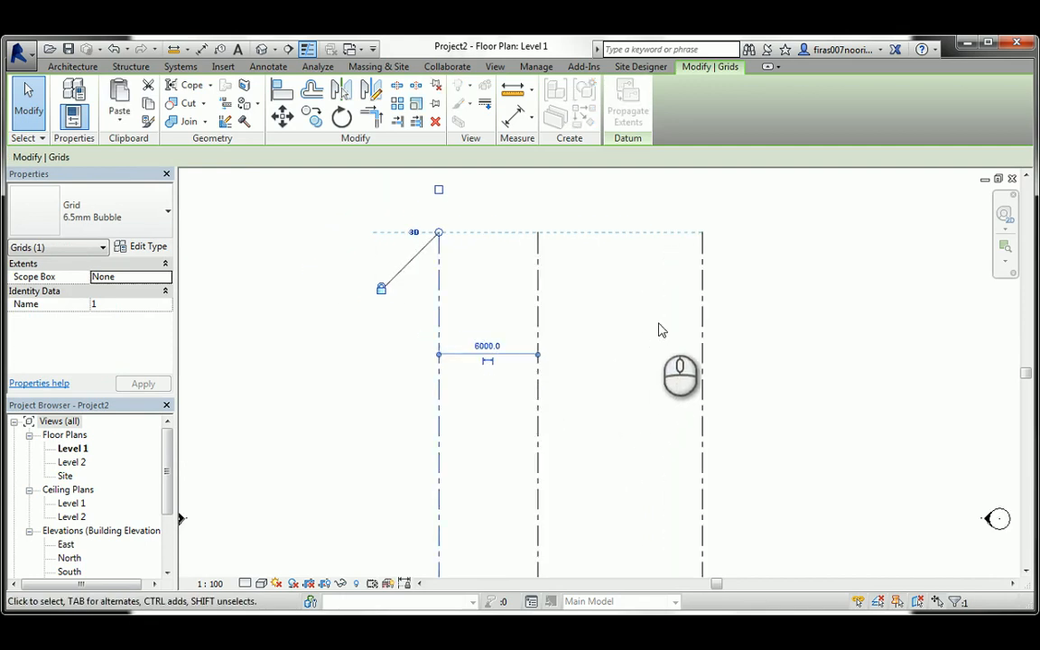
click(704, 271)
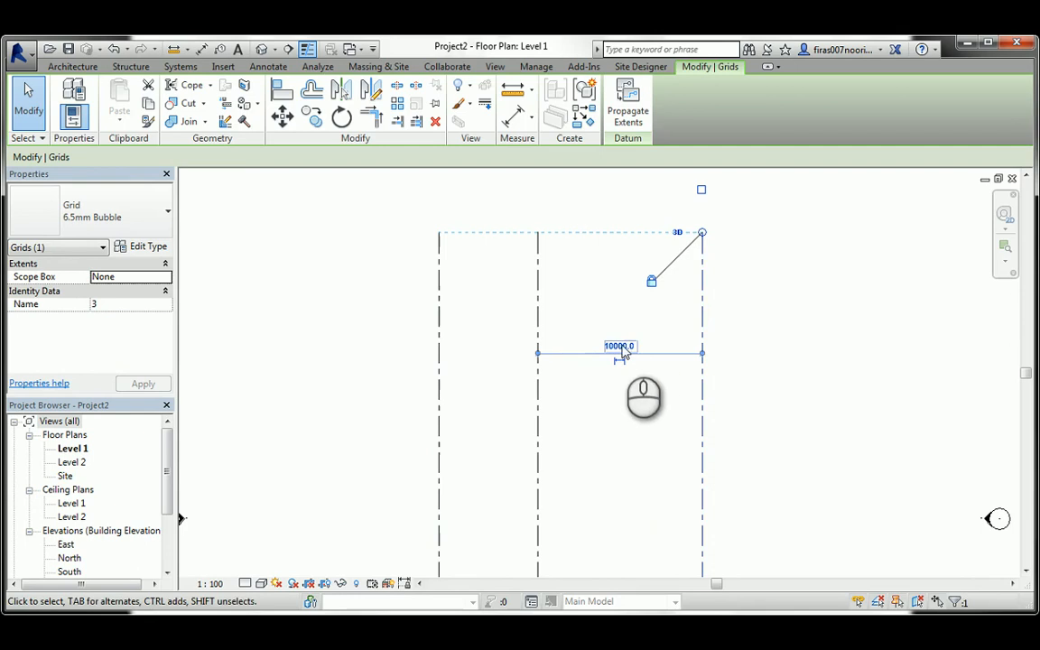
click(620, 346)
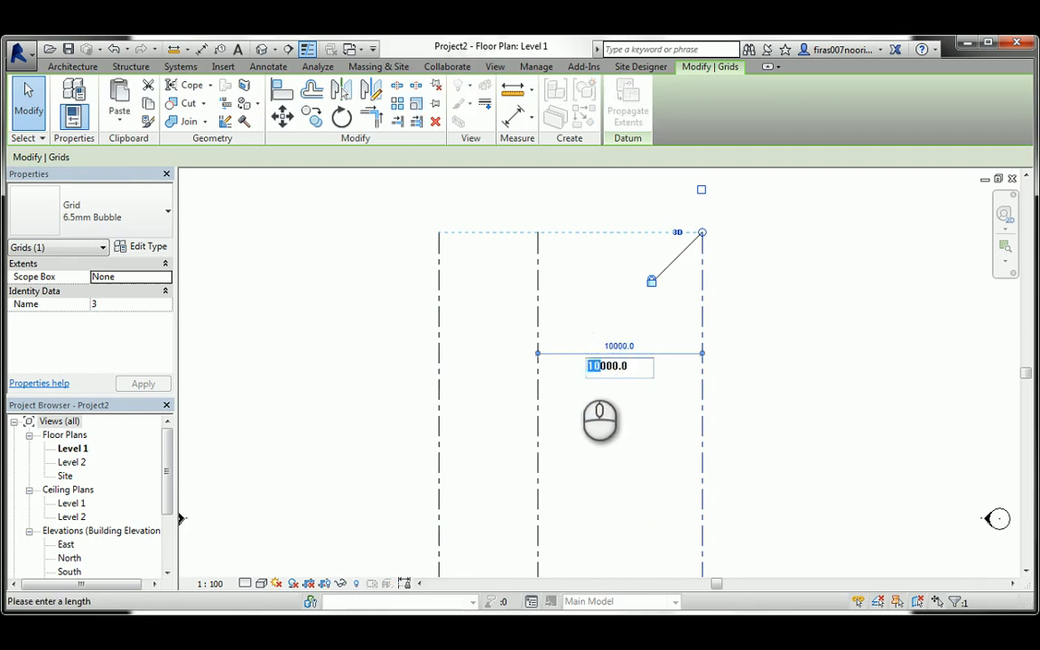
text(6)
key(Return)
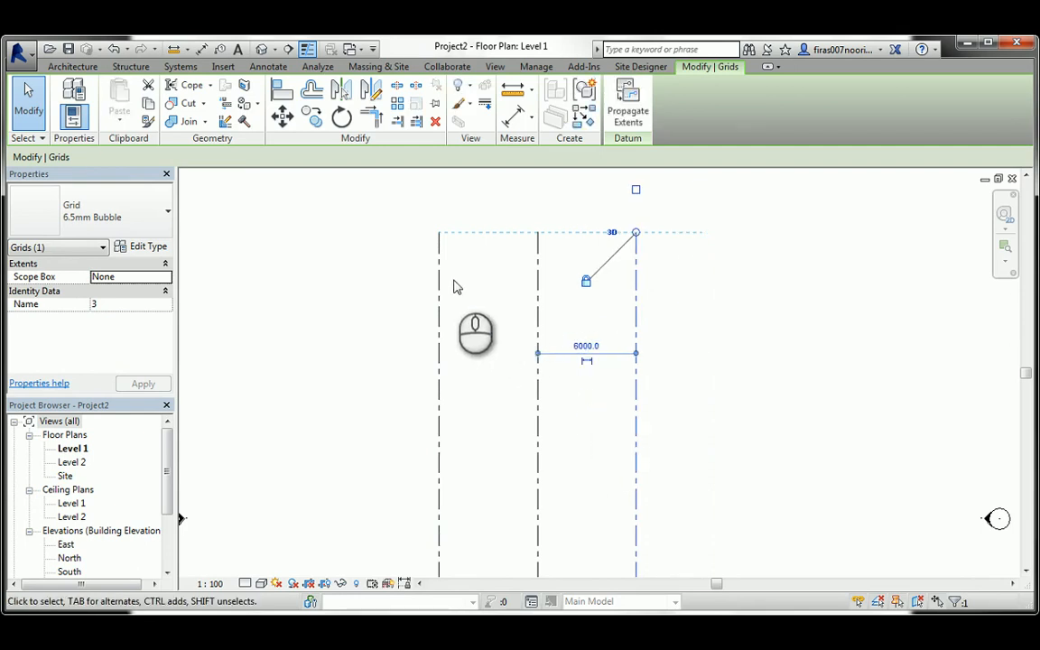
Show the grid bubbles at the upper ends of vertical grids 1, 2 and 3.
click(439, 271)
click(437, 192)
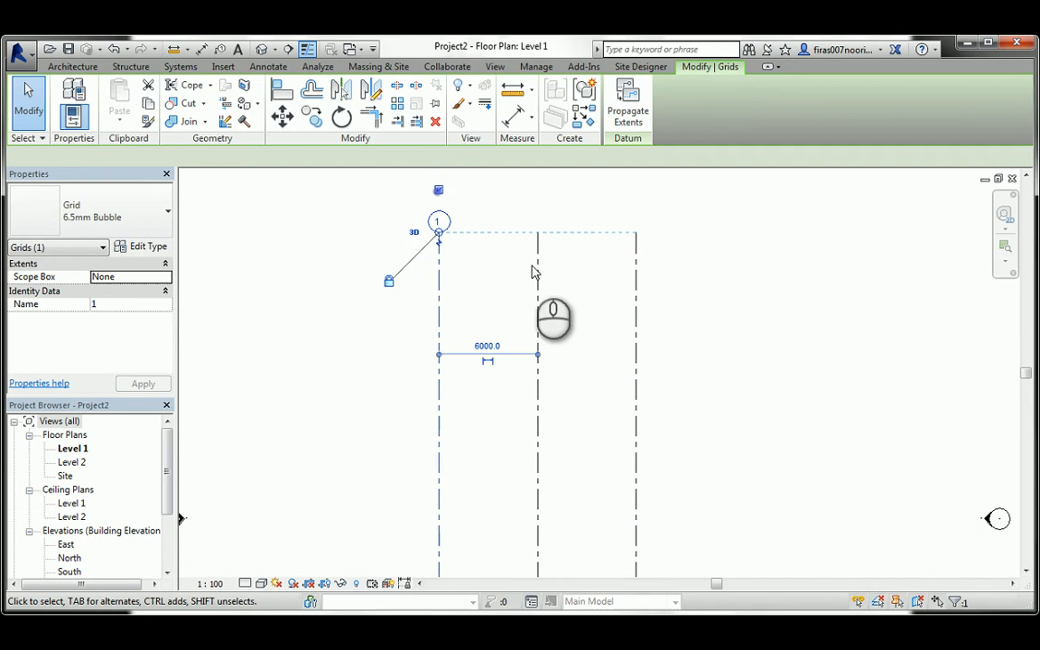
click(537, 262)
click(537, 191)
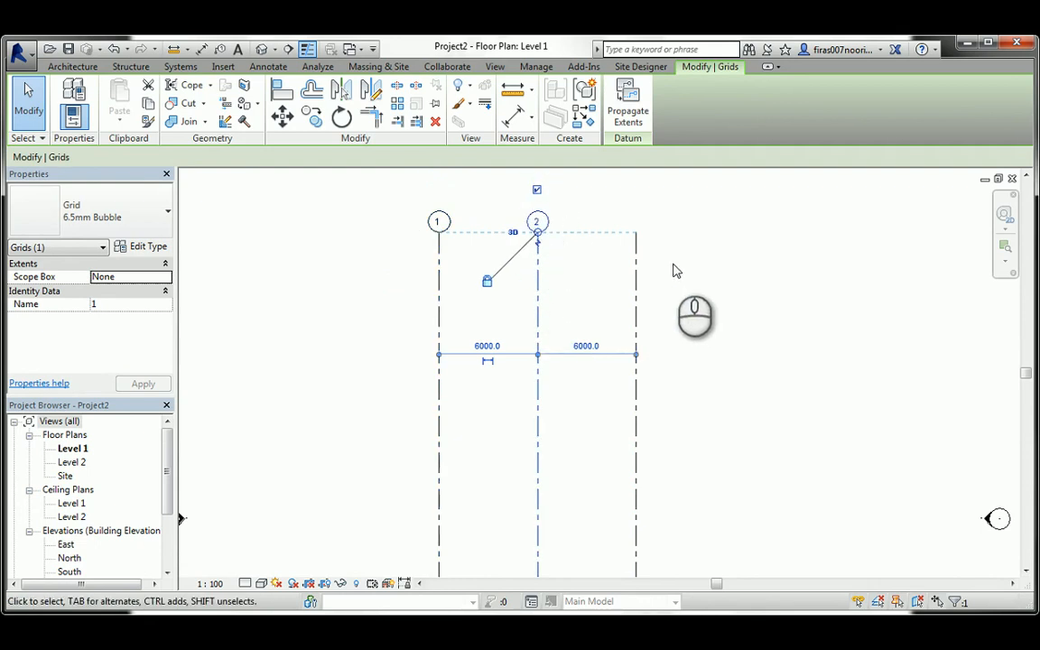
click(636, 262)
click(636, 192)
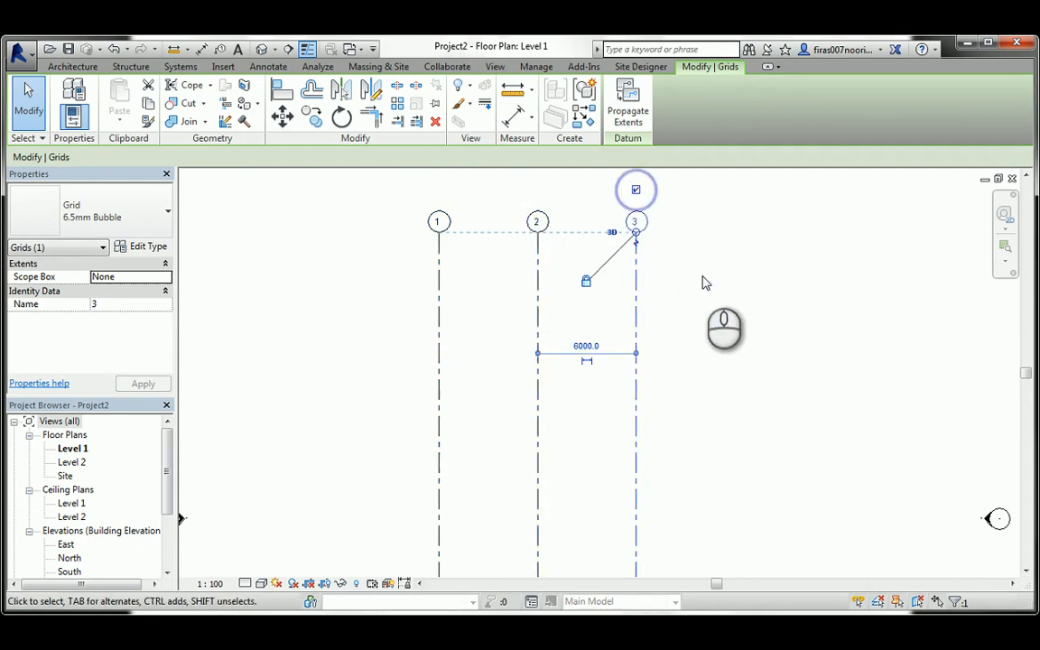
click(598, 310)
Shorten the three vertical grids together by moving their aligned lower ends upward.
scroll(577, 311, down, 2)
middle_drag(557, 427, 546, 357)
scroll(544, 356, down, 2)
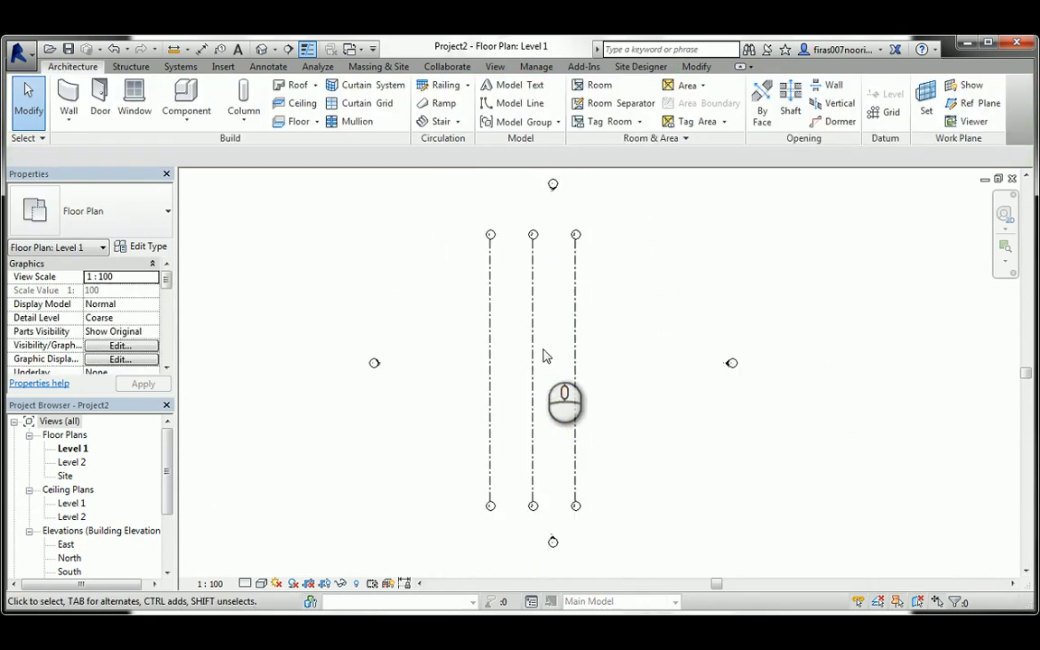
click(488, 495)
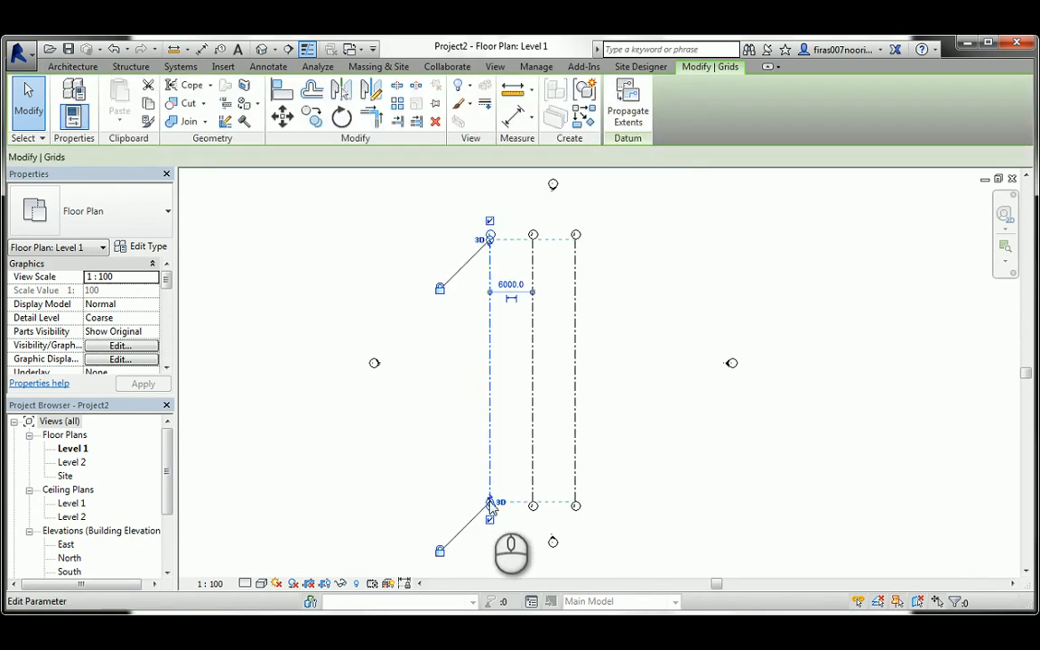
scroll(487, 499, up, 3)
click(490, 499)
drag(491, 393, 492, 342)
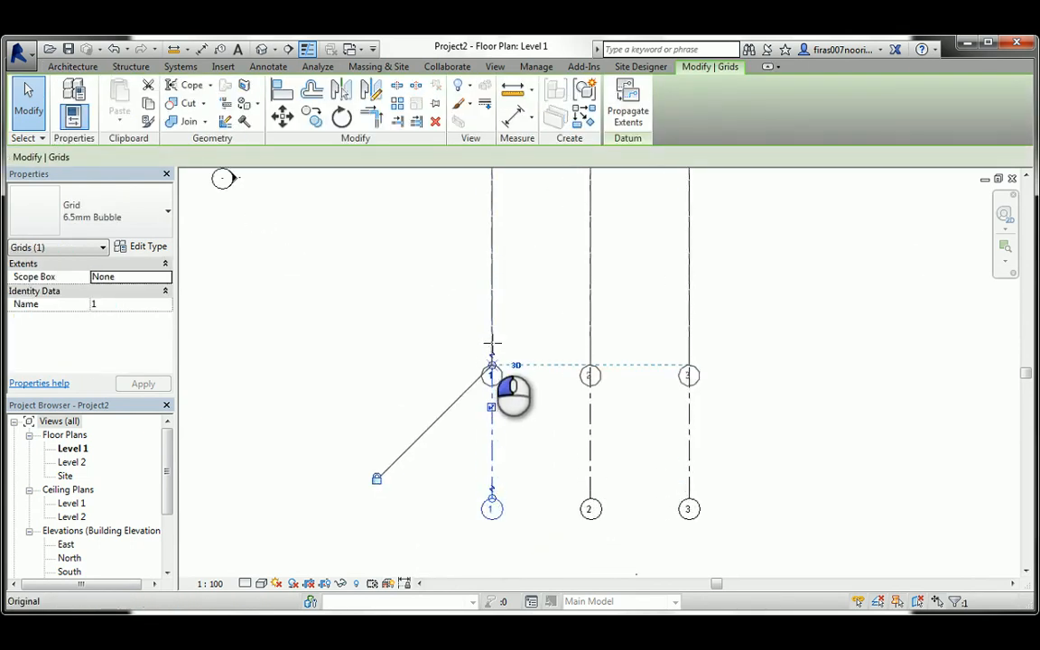
middle_drag(462, 244, 469, 353)
scroll(469, 401, down, 1)
scroll(469, 401, down, 3)
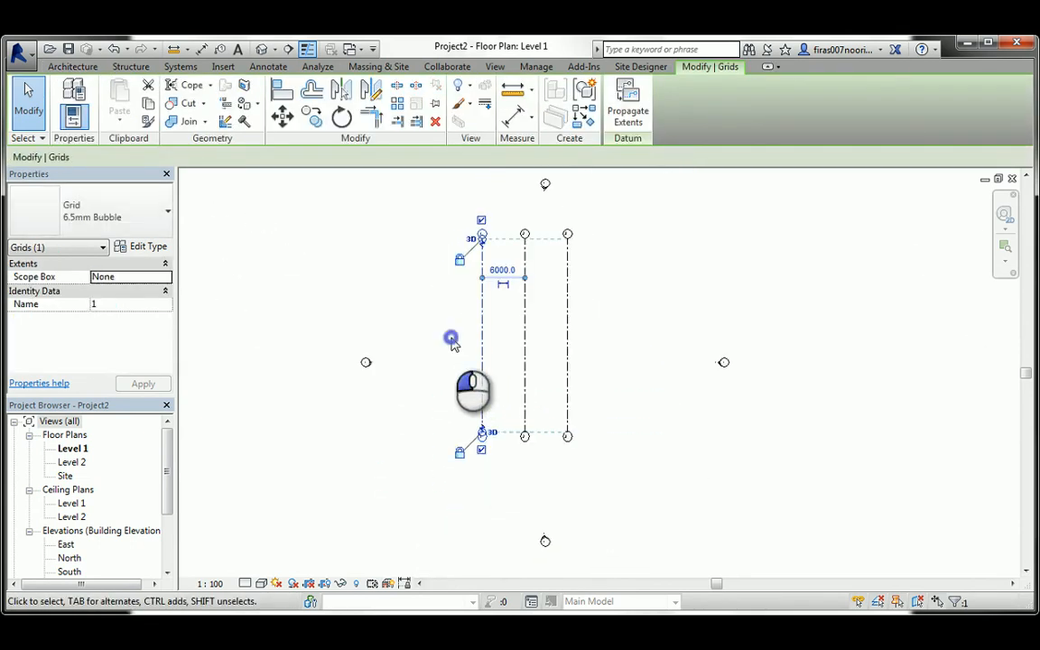
click(443, 305)
scroll(443, 304, up, 1)
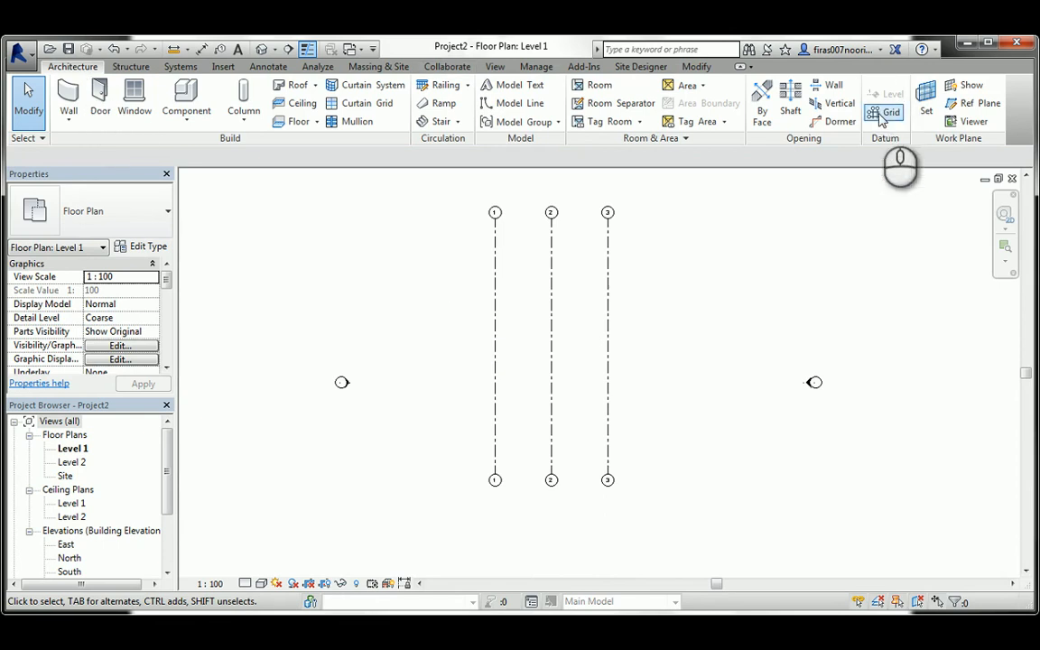
Draw a horizontal grid line crossing the upper part of the three vertical grids.
click(409, 268)
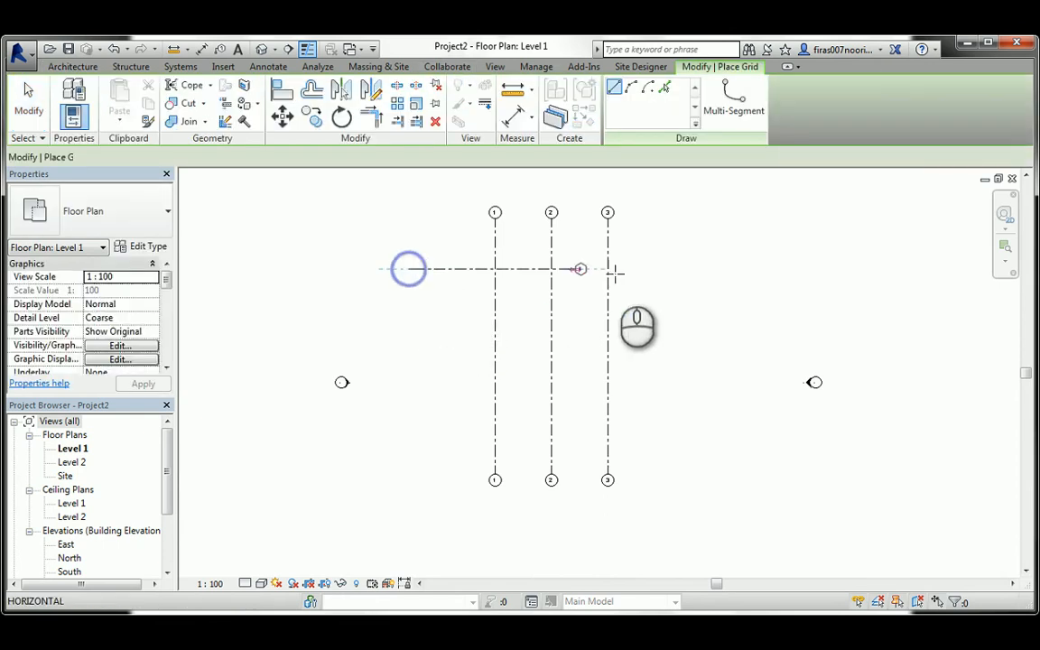
scroll(677, 271, up, 3)
click(654, 282)
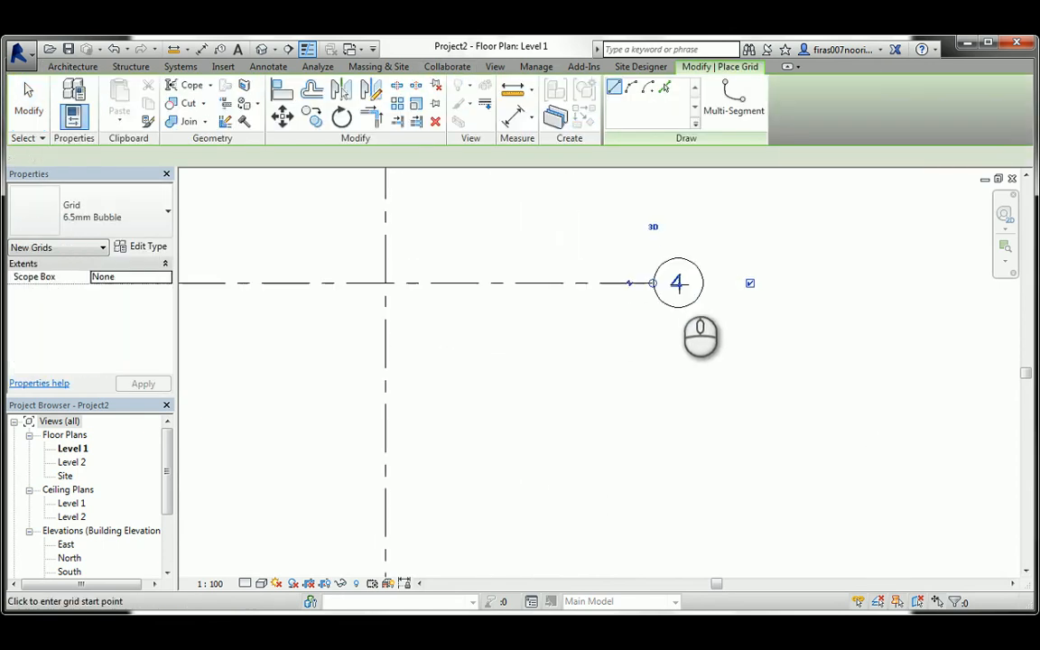
key(Escape)
Rename the horizontal grid as A and show the bubble at its other end as well.
double_click(678, 283)
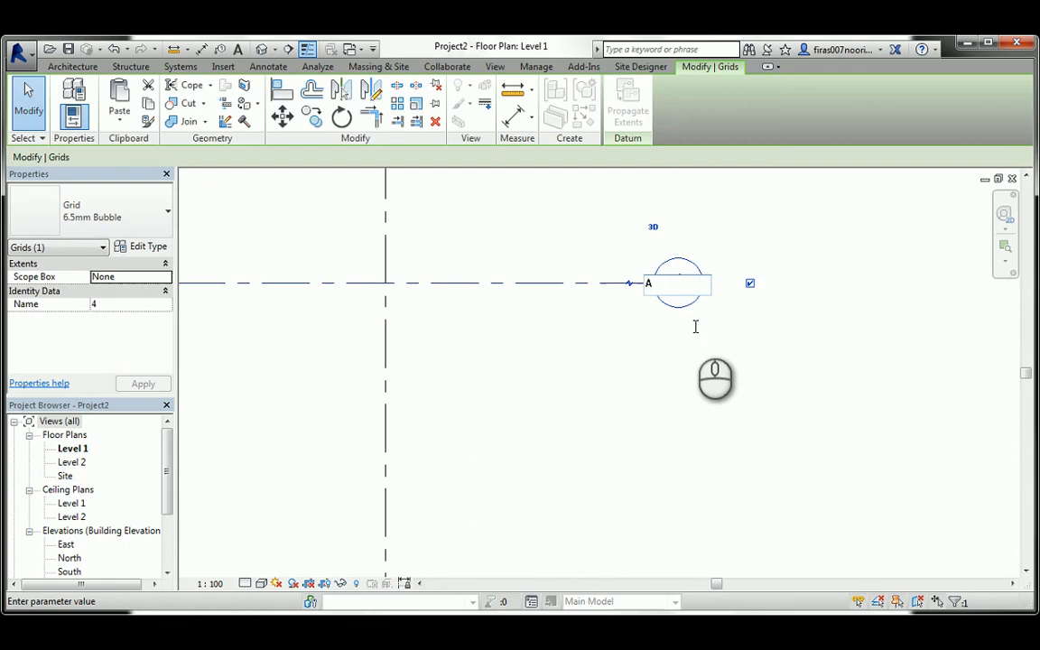
text(A)
click(708, 378)
scroll(712, 364, down, 4)
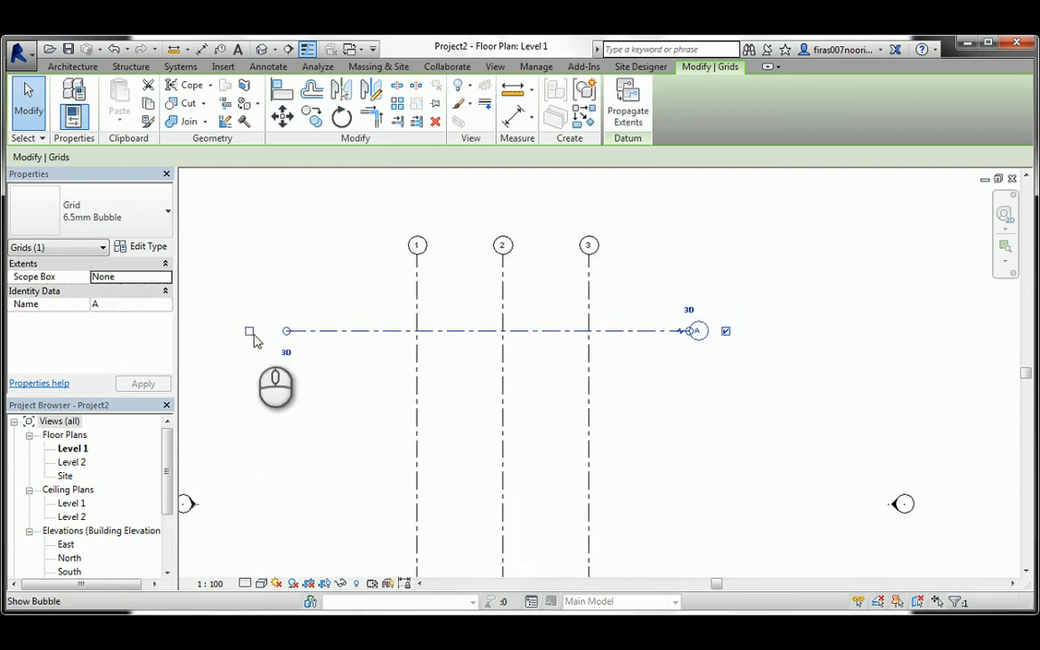
click(249, 332)
Copy grid A downward by 6000 mm, and copy the new grid downward by about the same distance.
click(311, 116)
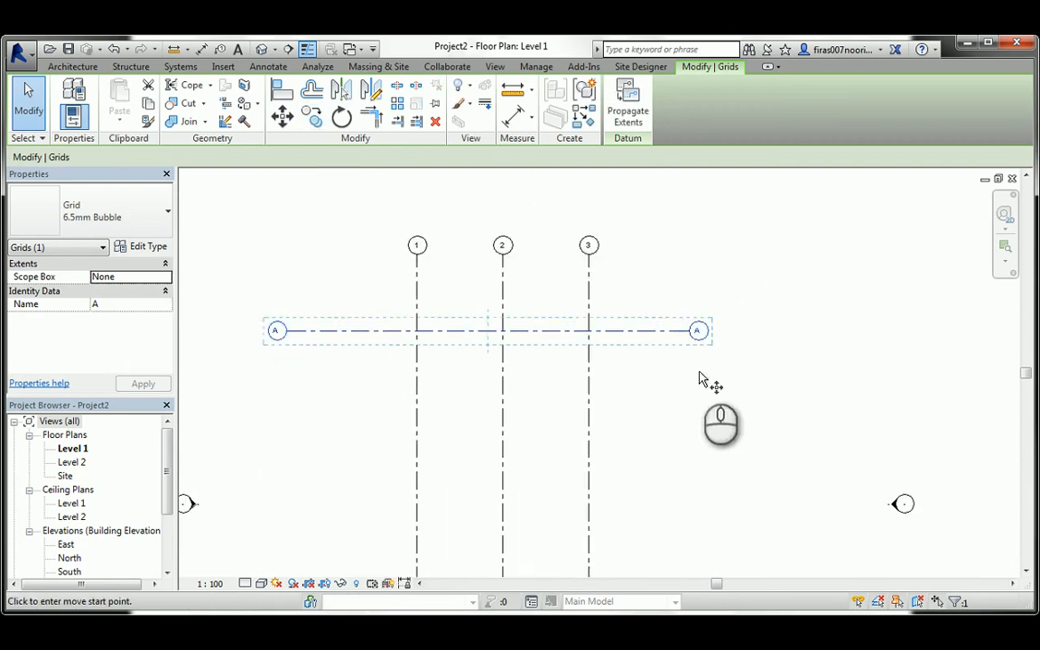
click(638, 334)
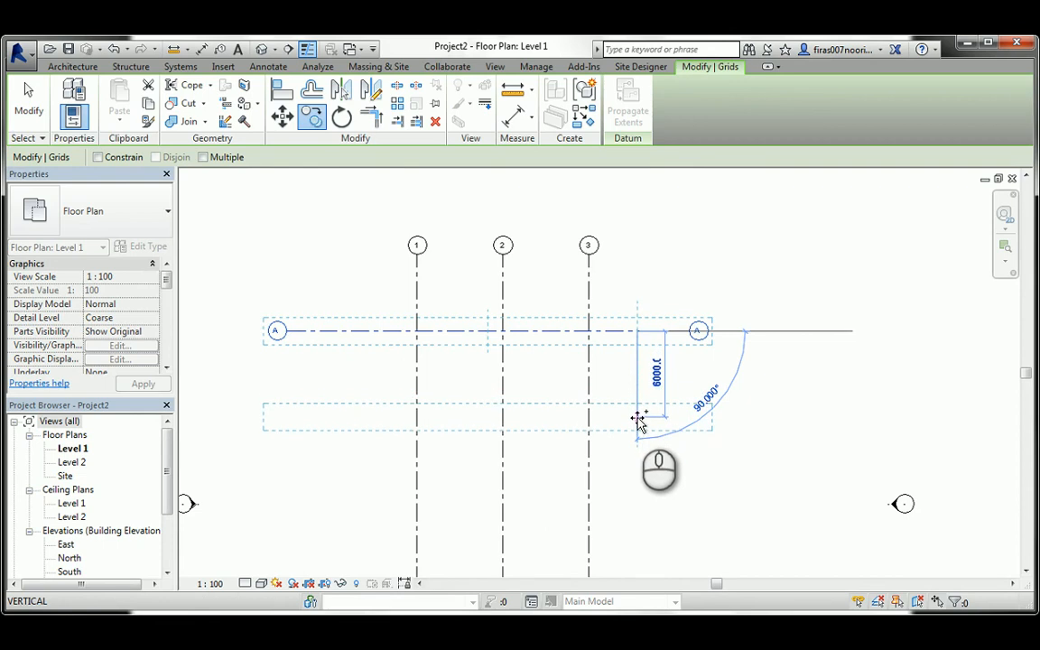
click(636, 417)
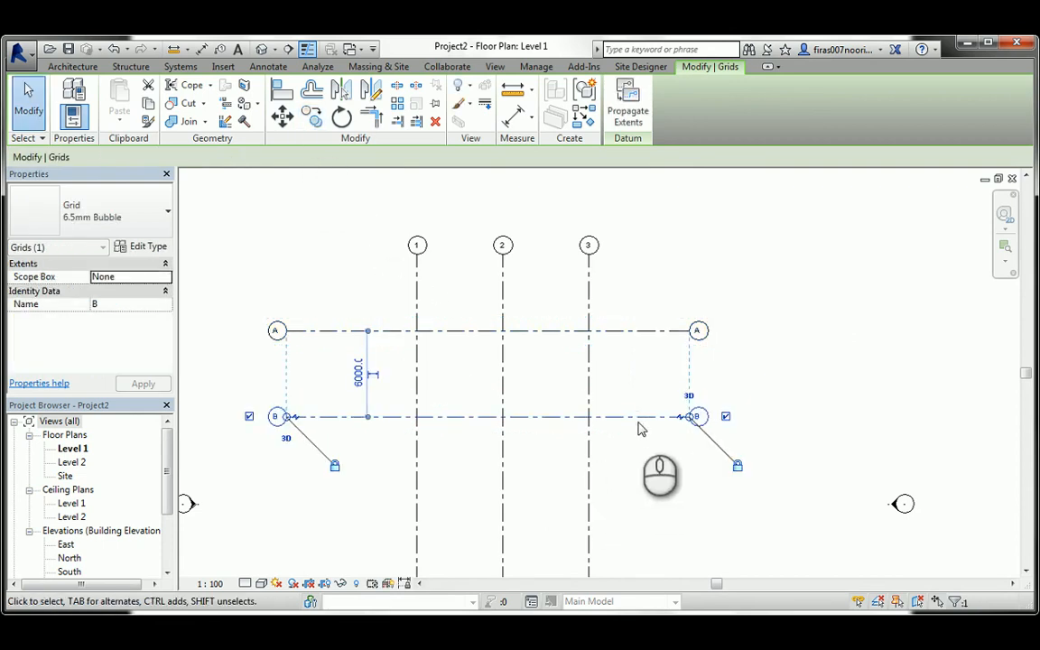
click(312, 117)
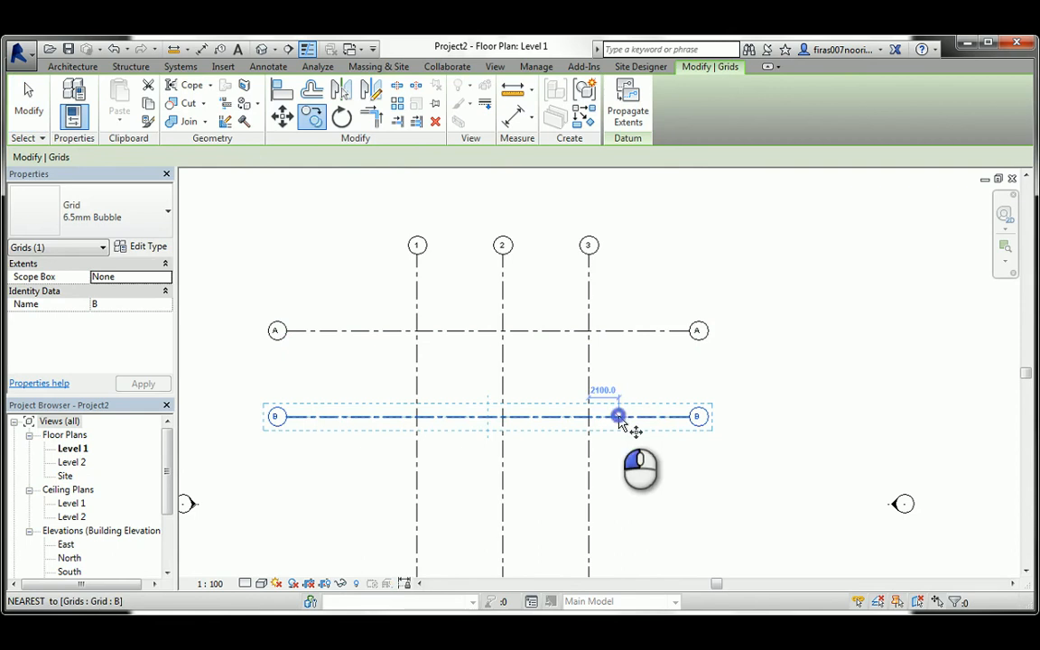
click(618, 416)
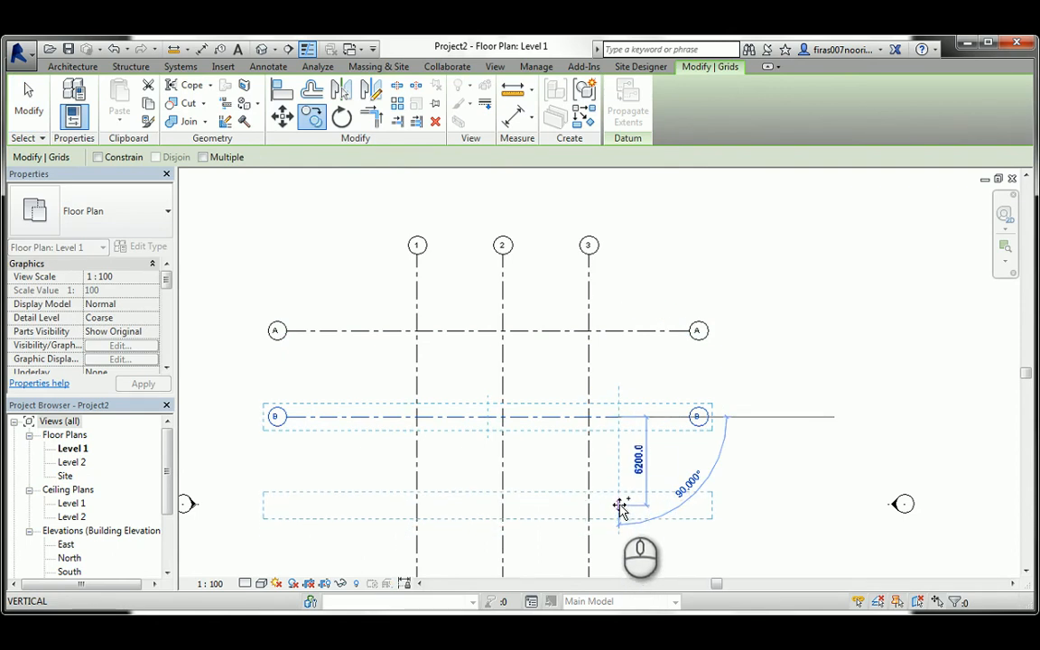
click(619, 504)
click(560, 384)
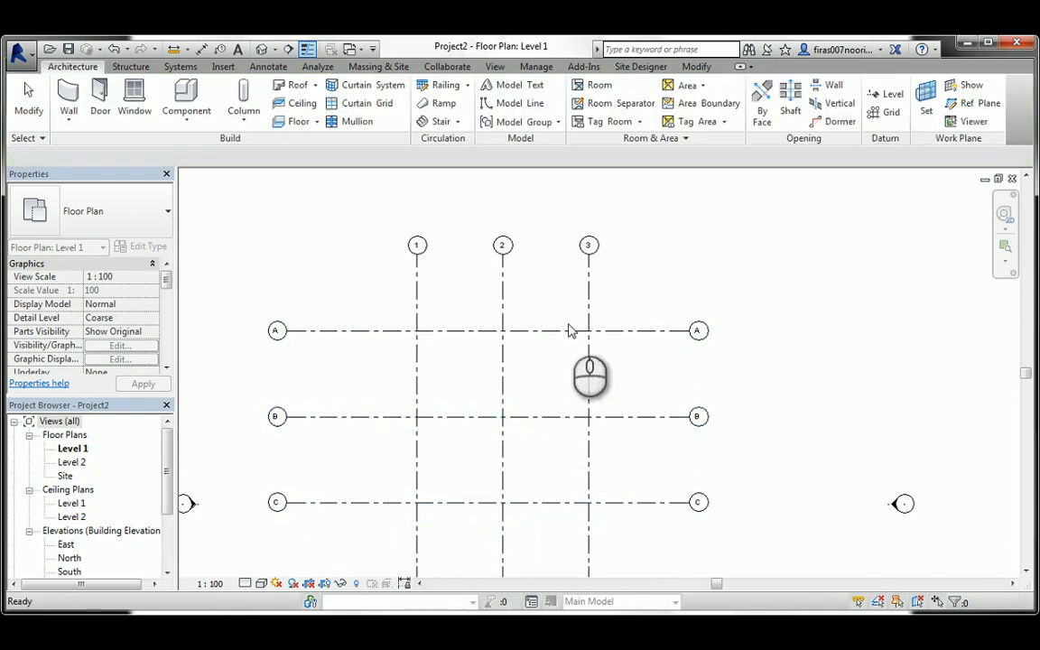
Make grid 2's temporary dimensions permanent and move the dimension string up between the grid bubbles and grid A.
click(503, 301)
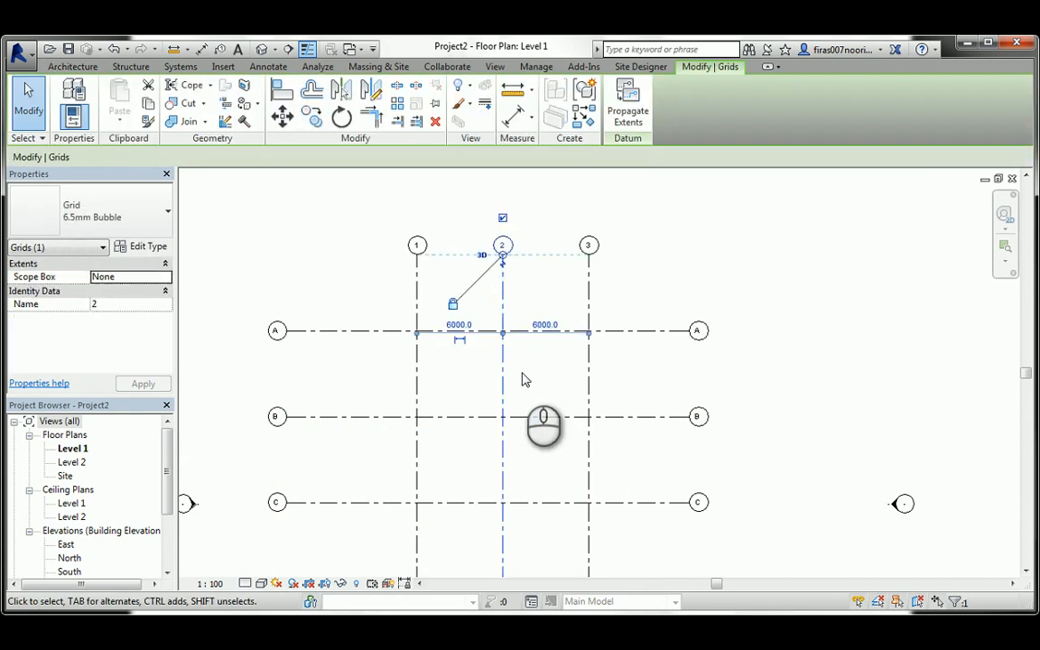
scroll(510, 338, up, 4)
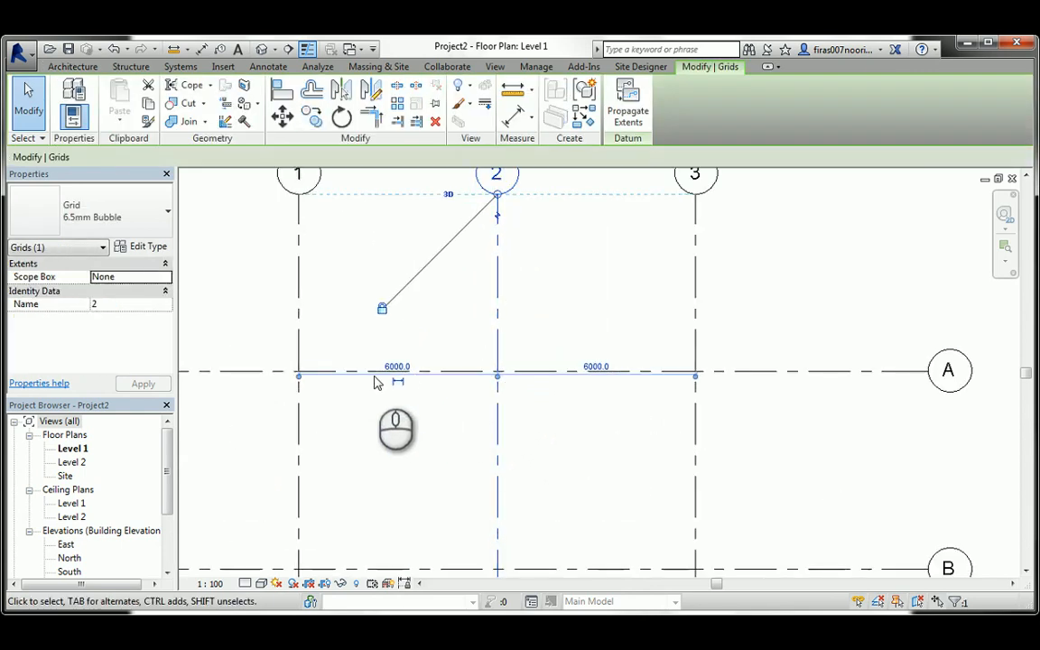
click(397, 385)
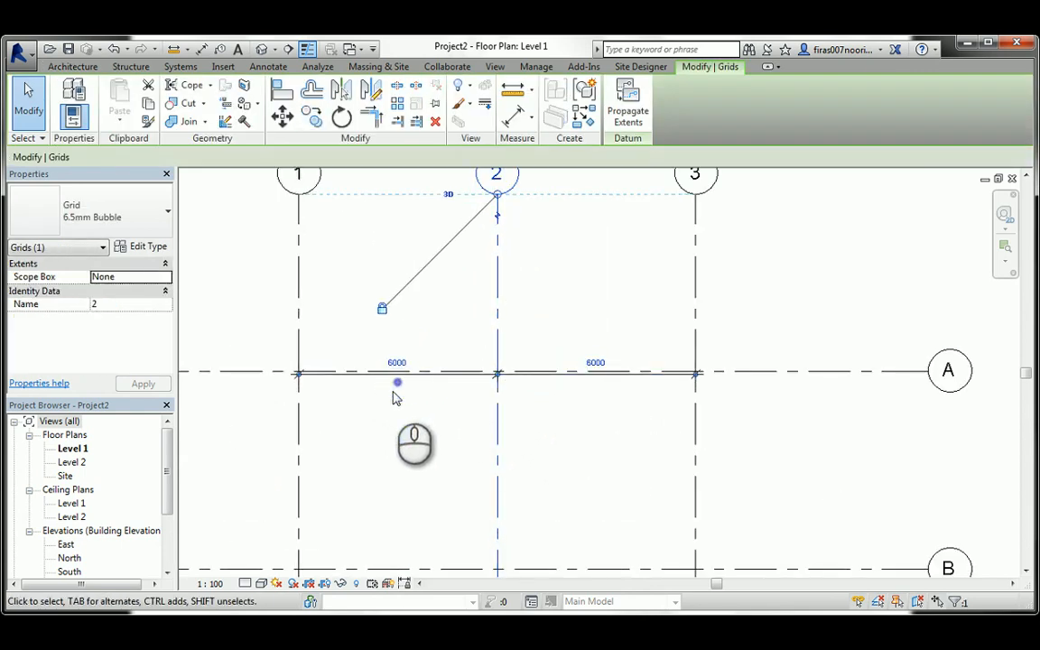
click(448, 399)
click(457, 376)
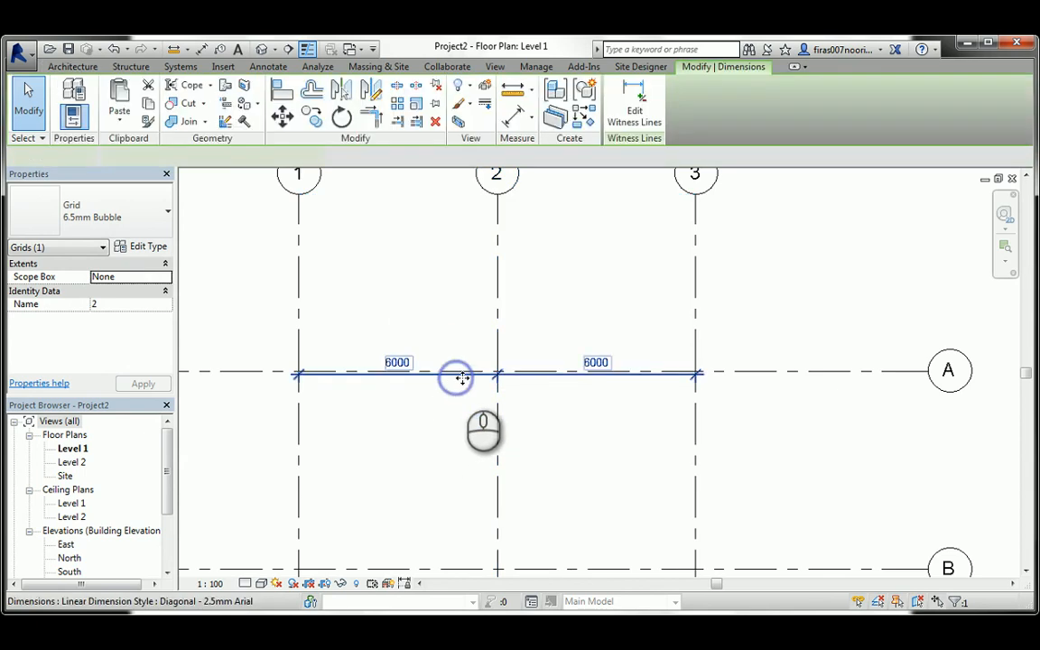
drag(457, 376, 474, 253)
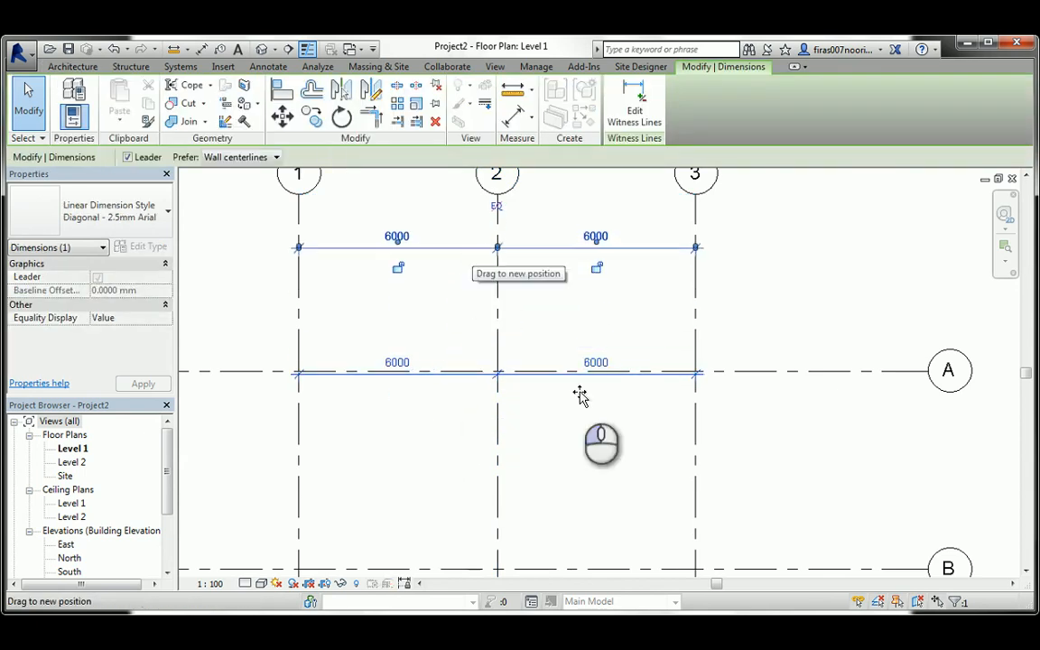
click(589, 430)
Make grid B's temporary dimensions permanent and move the dimension string closer to the A–C bubbles.
scroll(637, 379, down, 4)
click(696, 456)
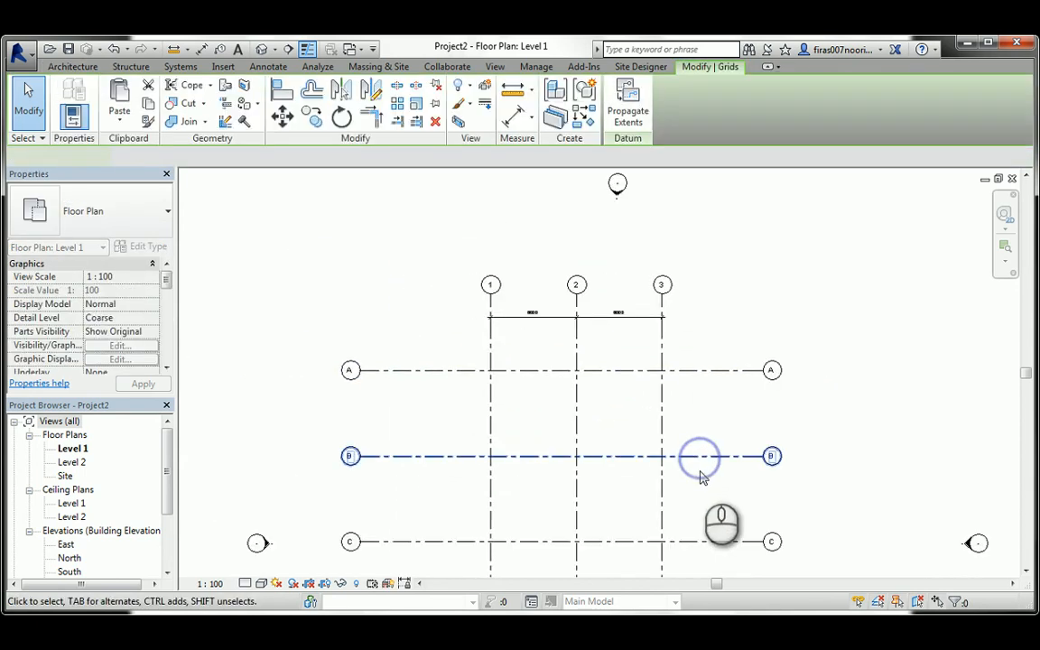
click(448, 499)
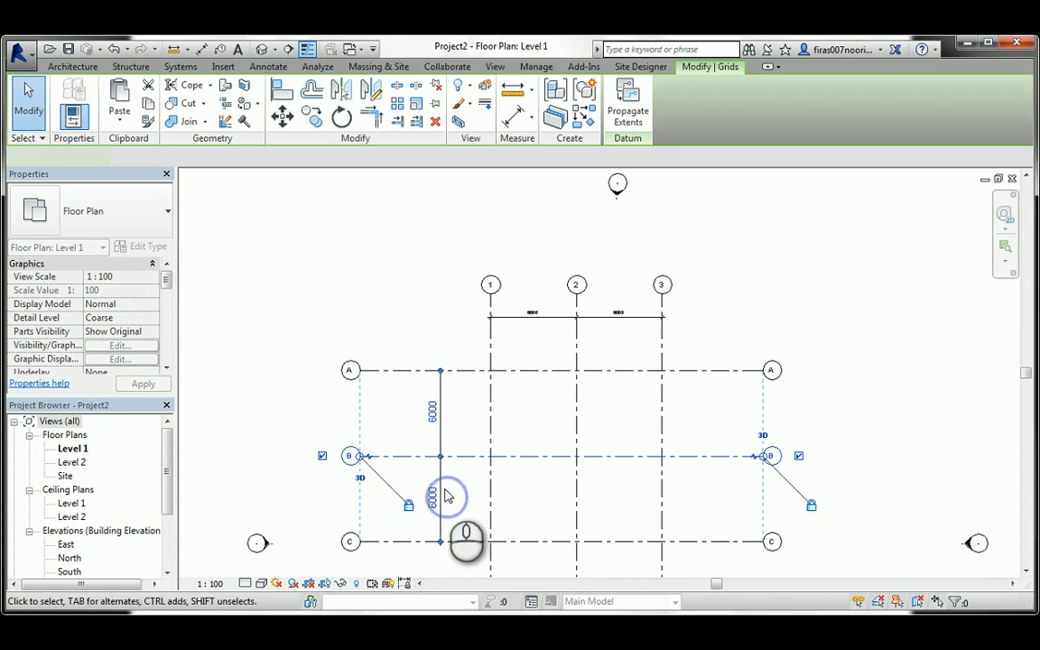
click(440, 382)
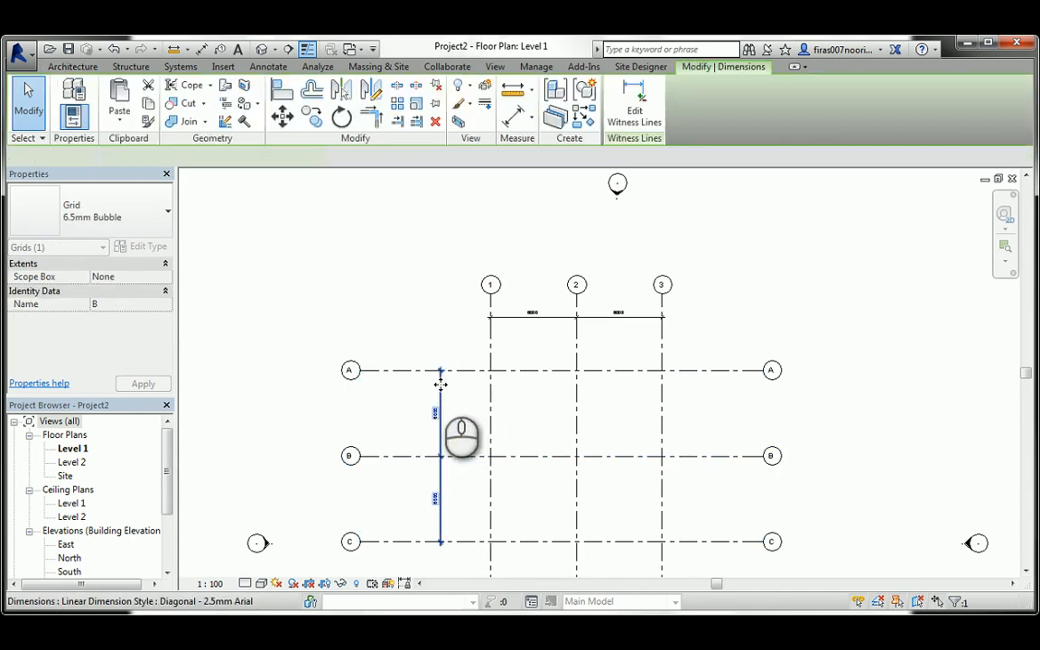
drag(423, 382, 370, 370)
click(402, 340)
Shorten horizontal grids A–C together by pulling their aligned ends slightly inward on both sides.
click(367, 370)
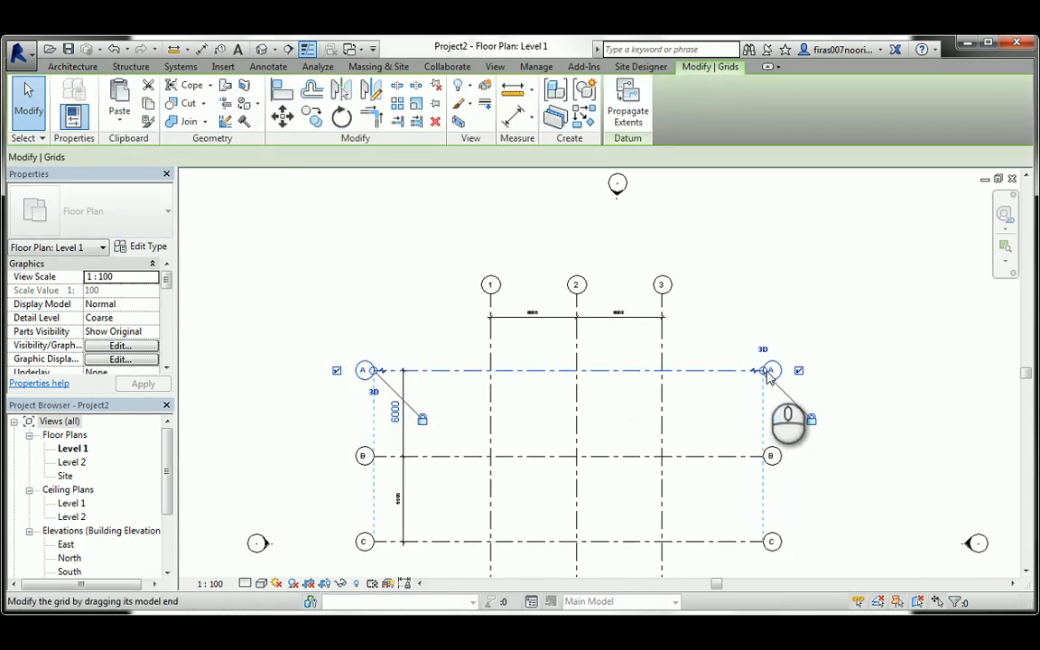
drag(761, 371, 746, 370)
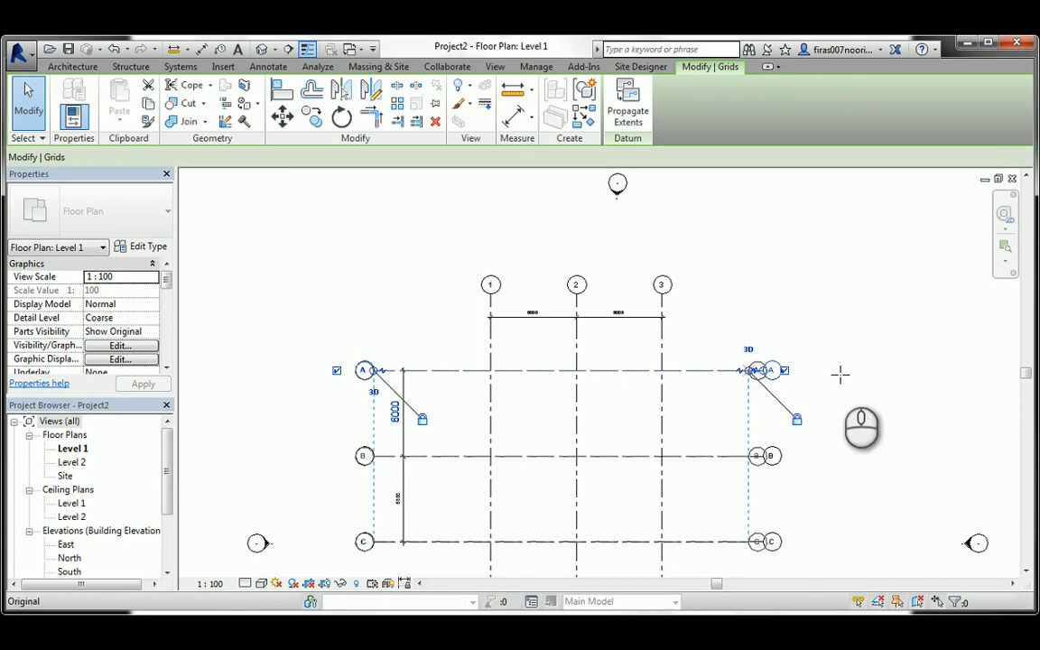
click(840, 372)
Extend vertical grids 1–3 together by moving their aligned upper ends slightly upward.
click(662, 336)
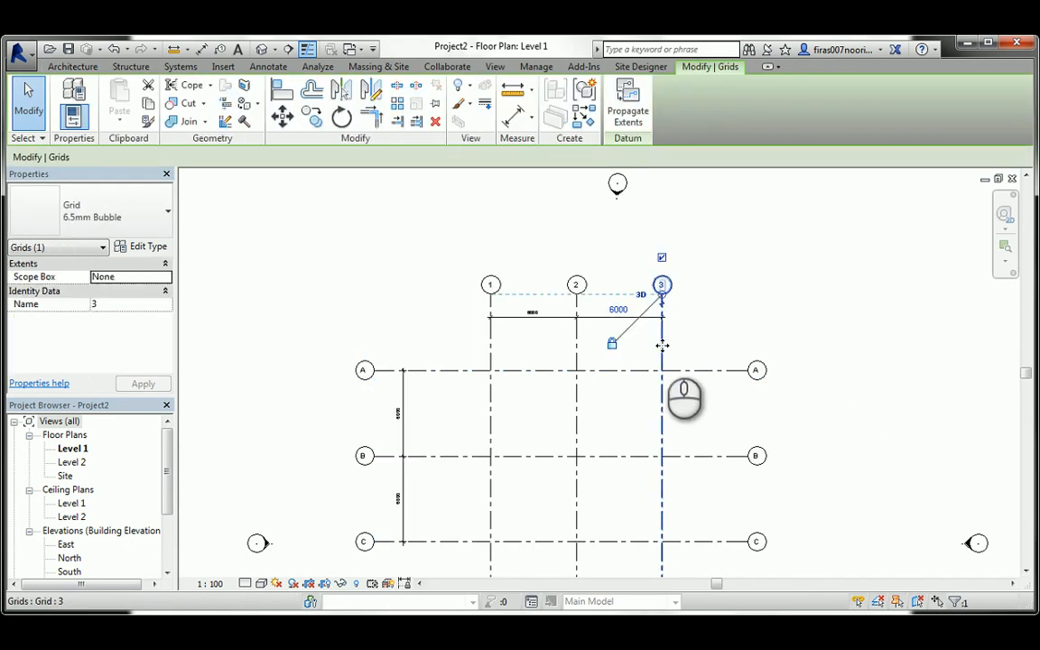
drag(662, 291, 662, 282)
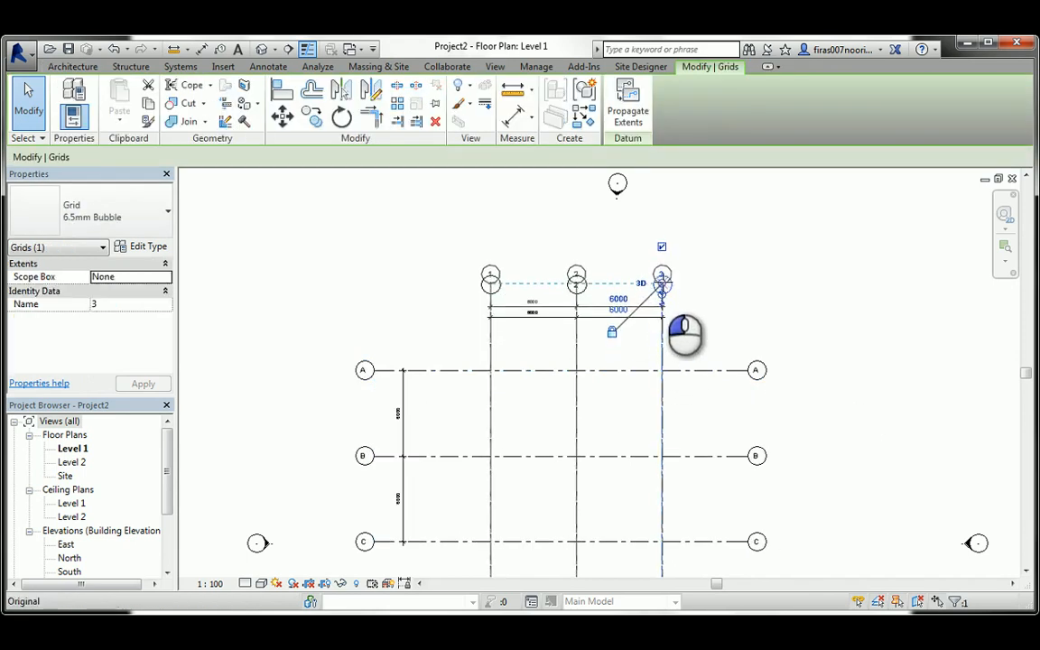
click(733, 315)
Shorten vertical grids 1–3 together by moving their aligned lower ends up toward grid C.
scroll(607, 327, down, 4)
scroll(631, 500, up, 3)
middle_drag(631, 499, 627, 453)
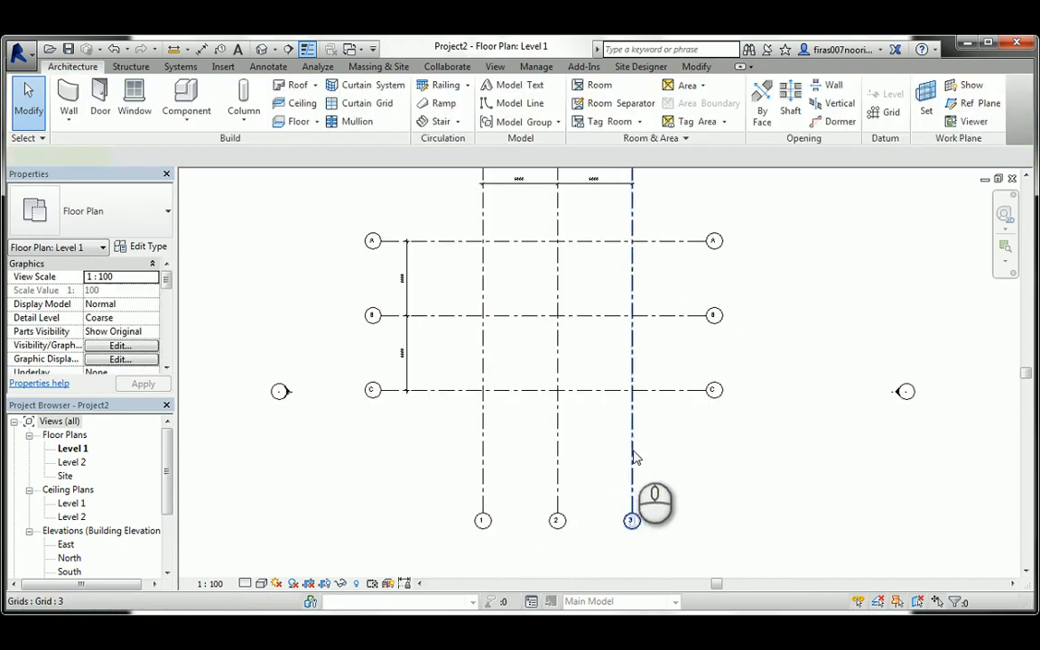
click(633, 479)
scroll(635, 522, up, 1)
drag(633, 522, 631, 447)
click(660, 380)
Collapse the ceiling plans in the project's view list and open the East elevation.
middle_drag(597, 297, 587, 390)
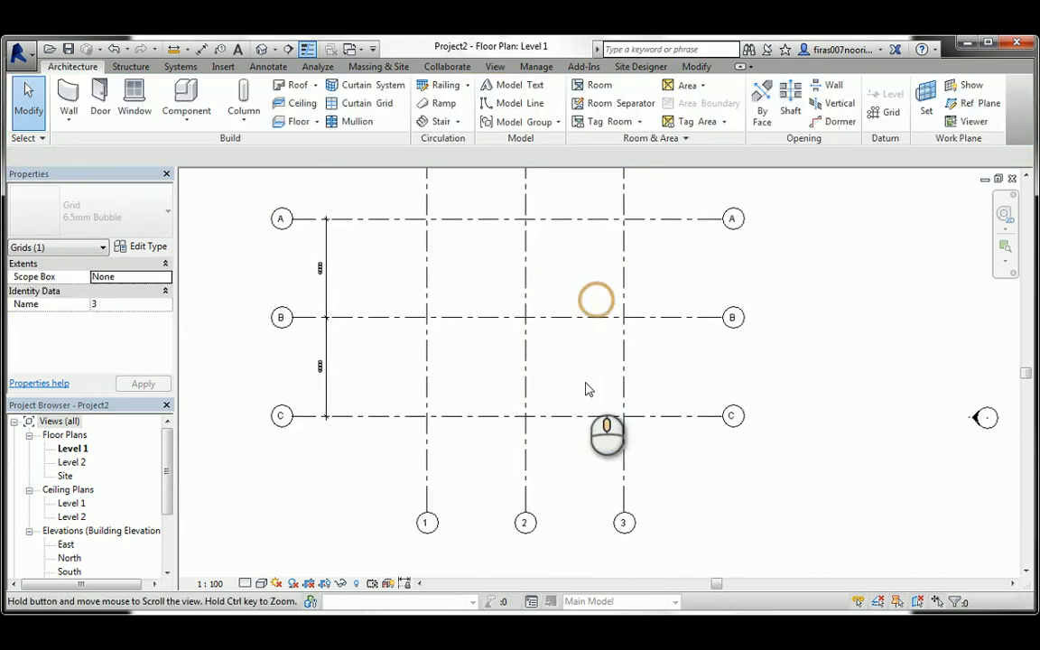
scroll(580, 343, down, 1)
middle_drag(533, 261, 533, 315)
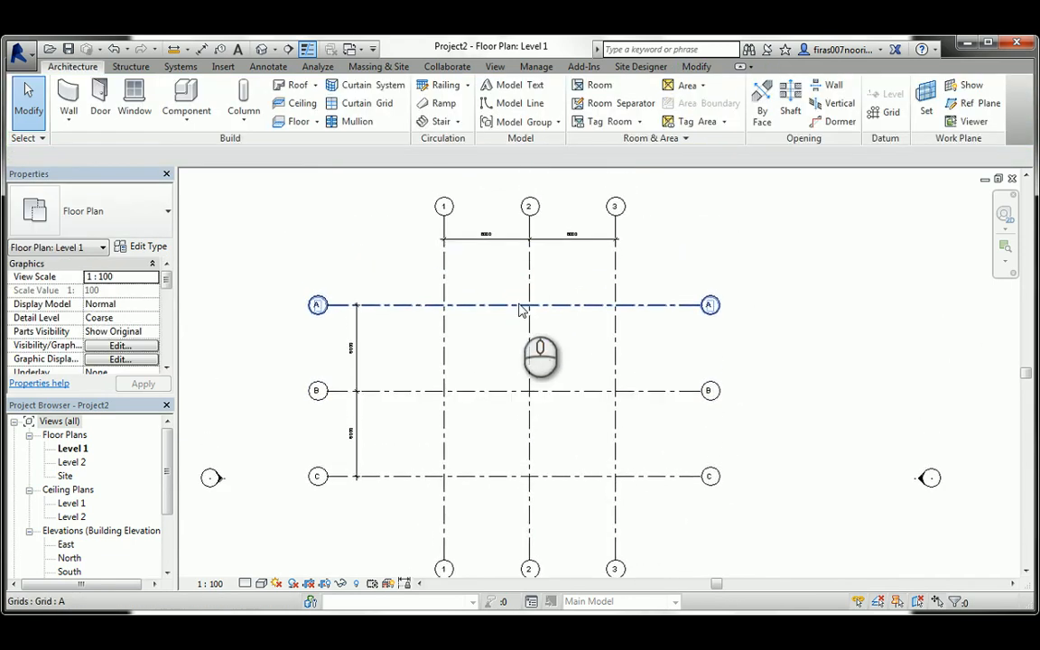
scroll(530, 313, down, 1)
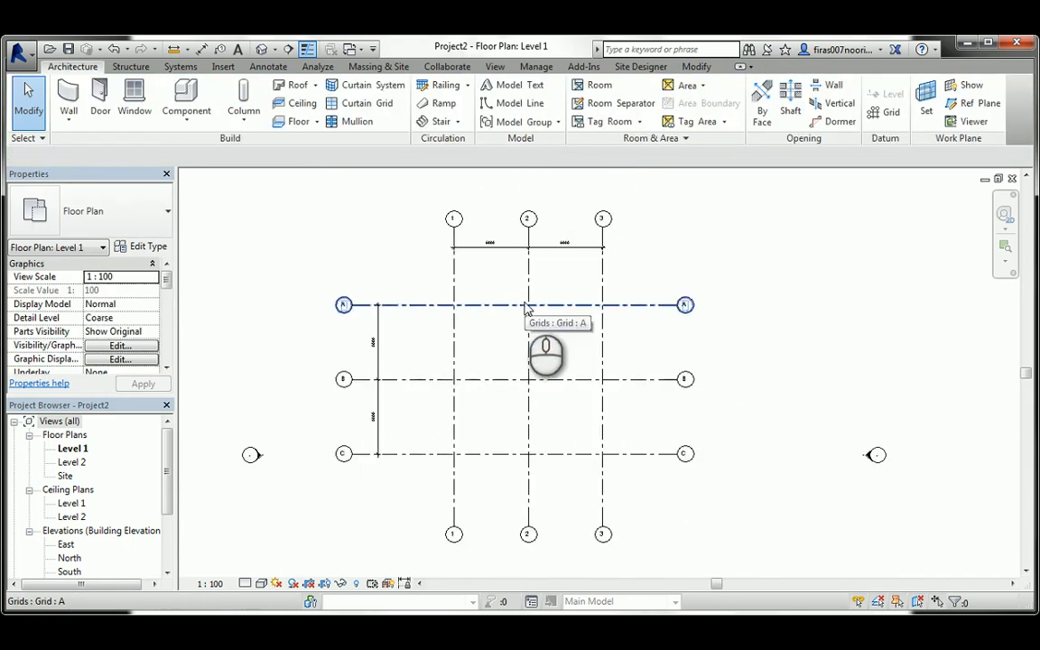
click(29, 489)
double_click(66, 517)
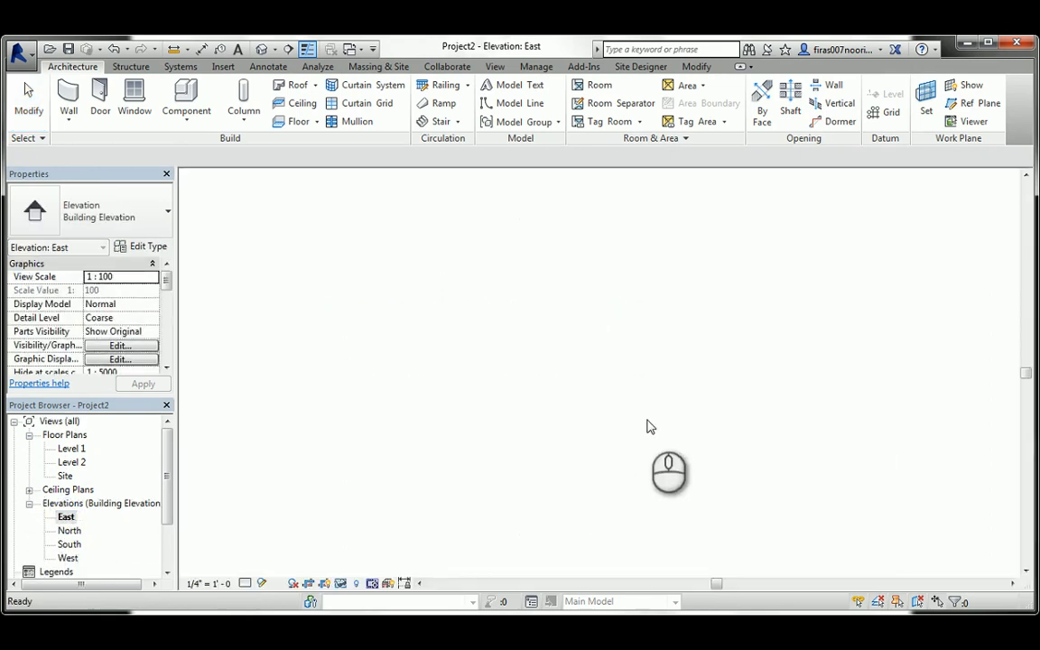
Extend both level lines together so their level heads sit well beyond grid A.
scroll(663, 361, down, 2)
middle_drag(680, 371, 493, 400)
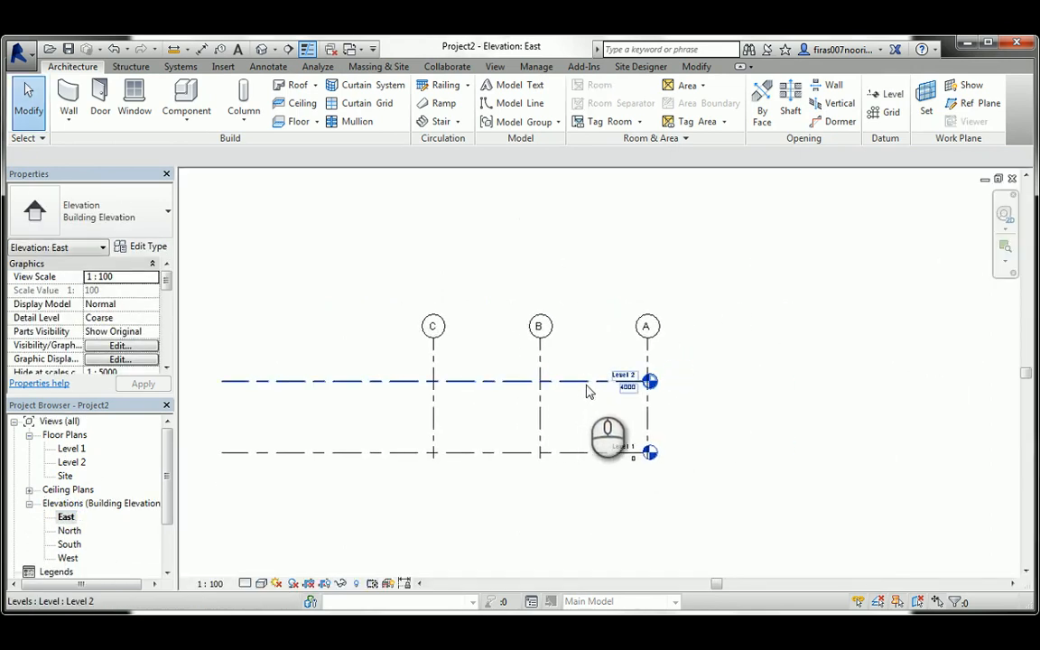
click(587, 391)
scroll(650, 378, up, 3)
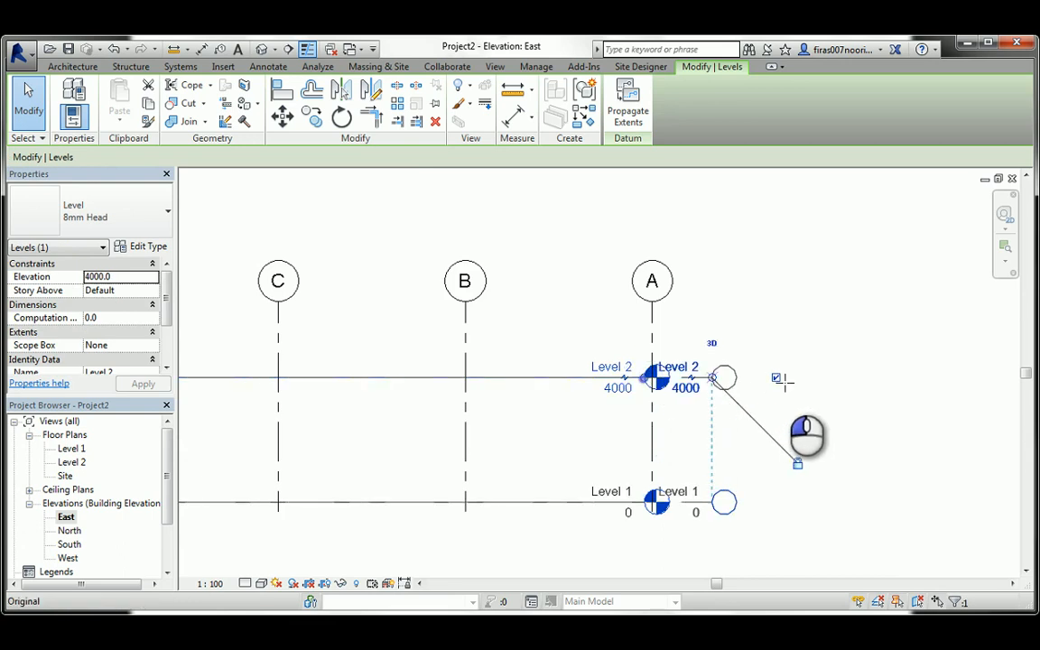
drag(784, 379, 840, 378)
scroll(715, 359, down, 2)
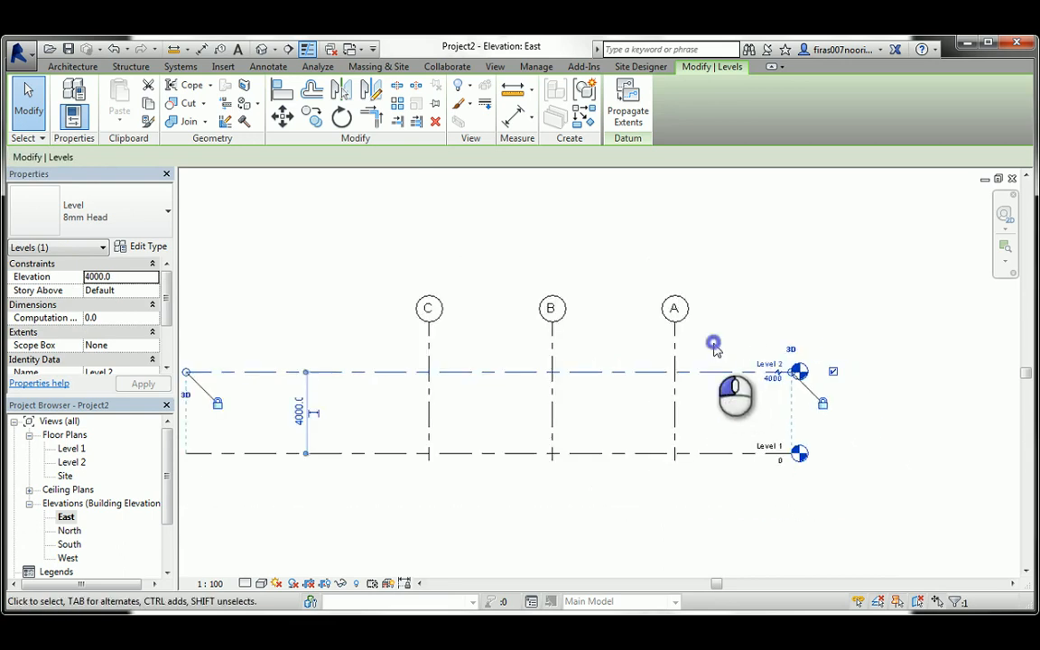
click(714, 346)
Raise the bubble ends of grids A–C together to well above Level 2.
click(674, 345)
drag(675, 323, 679, 185)
scroll(645, 241, down, 2)
click(450, 260)
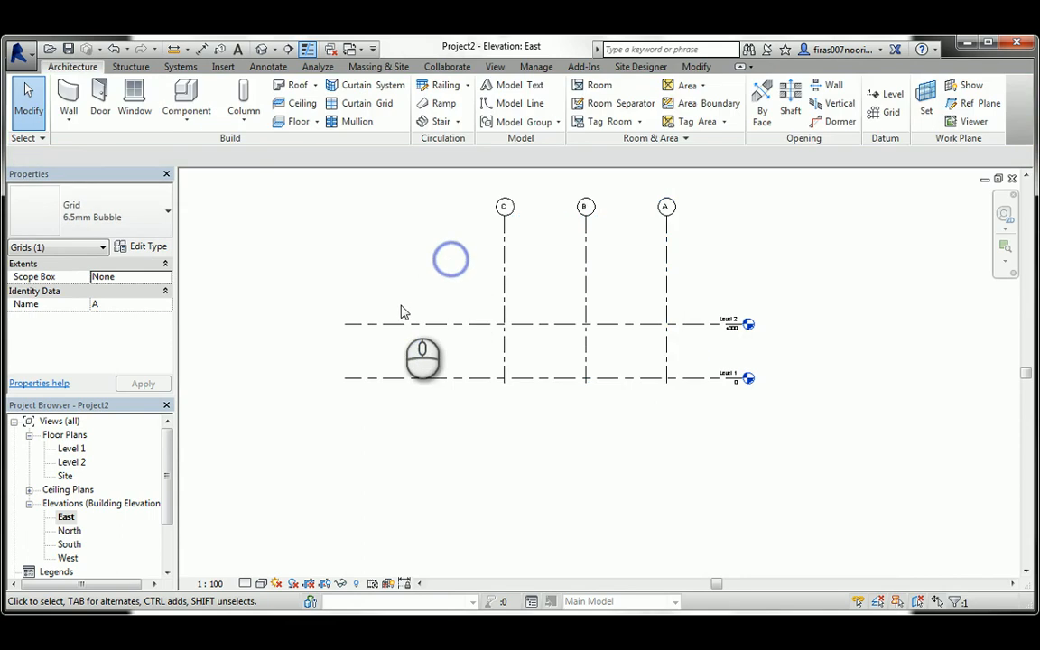
Shorten both level lines together by moving their headless ends inward toward grid C.
click(357, 323)
drag(345, 324, 403, 324)
click(794, 276)
Rename Level 1 as GF and rename its corresponding views as well.
scroll(735, 336, up, 5)
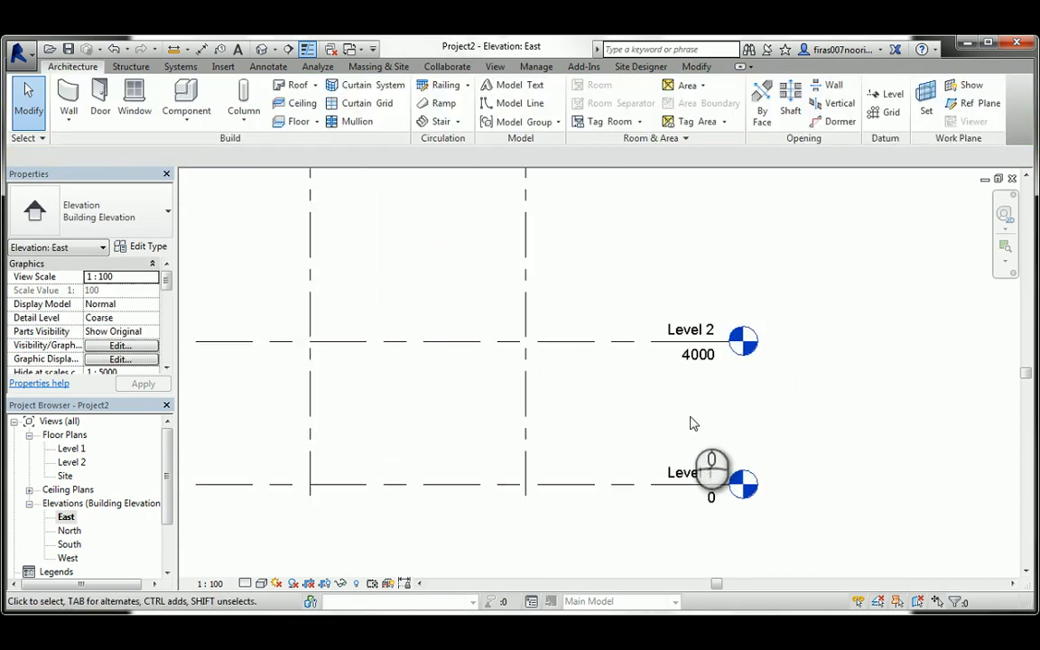
double_click(678, 471)
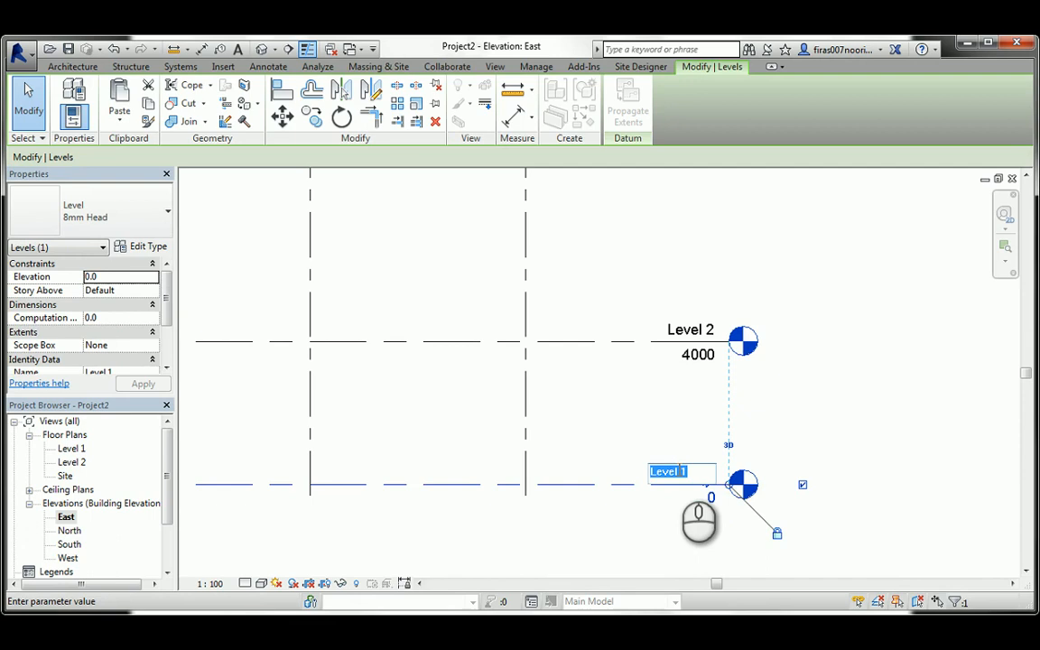
click(865, 400)
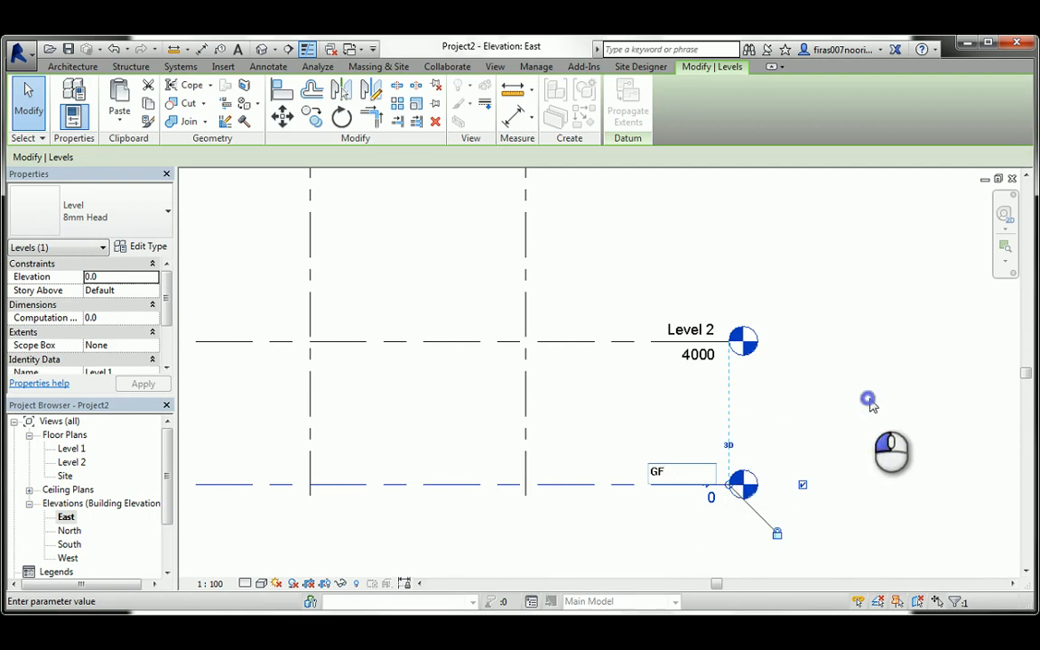
click(551, 344)
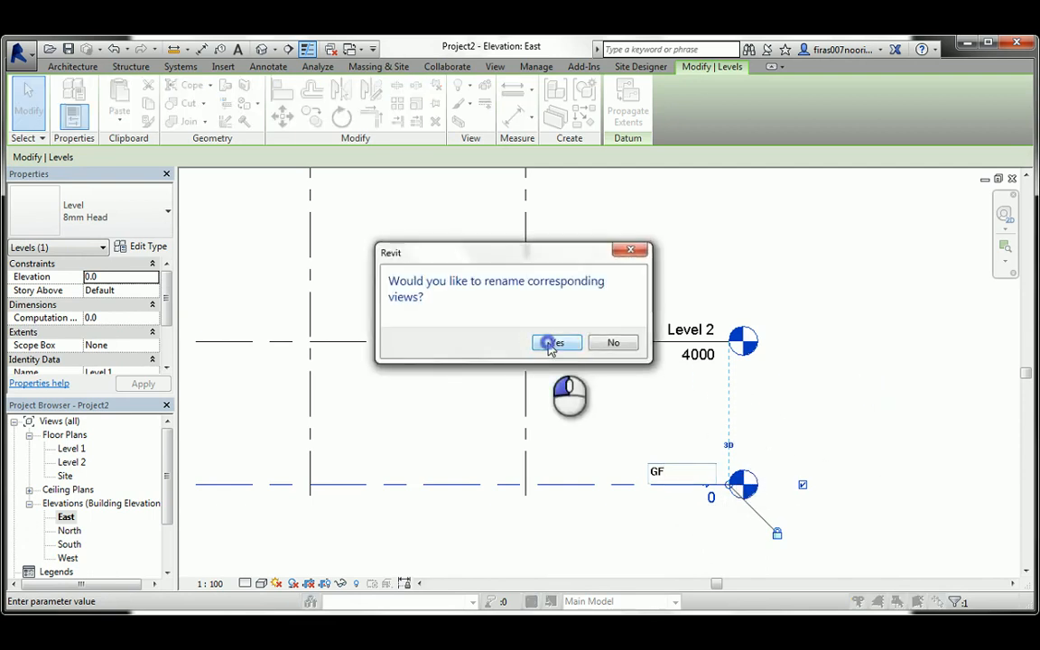
Rename Level 2 as First Floor and rename its corresponding views as well.
double_click(679, 329)
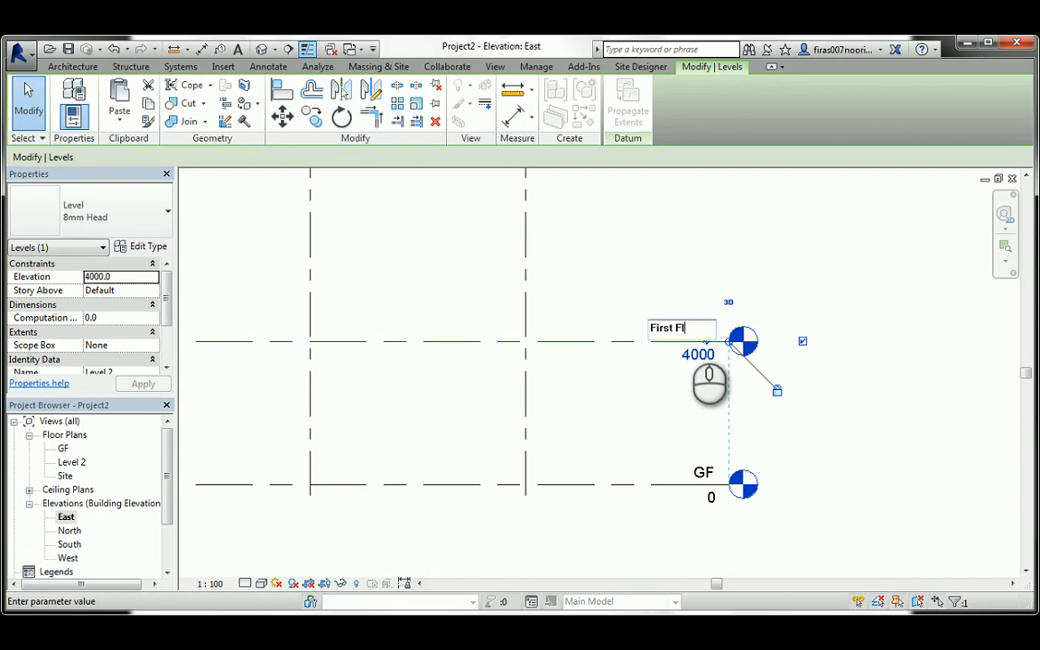
text(First Floor)
key(Return)
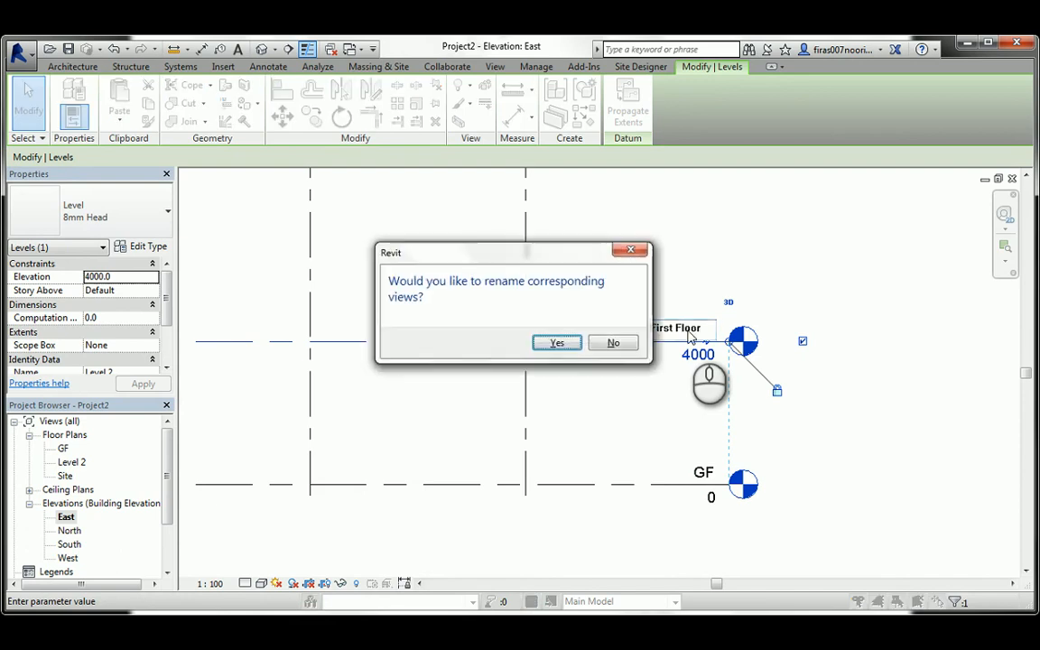
click(557, 341)
click(582, 289)
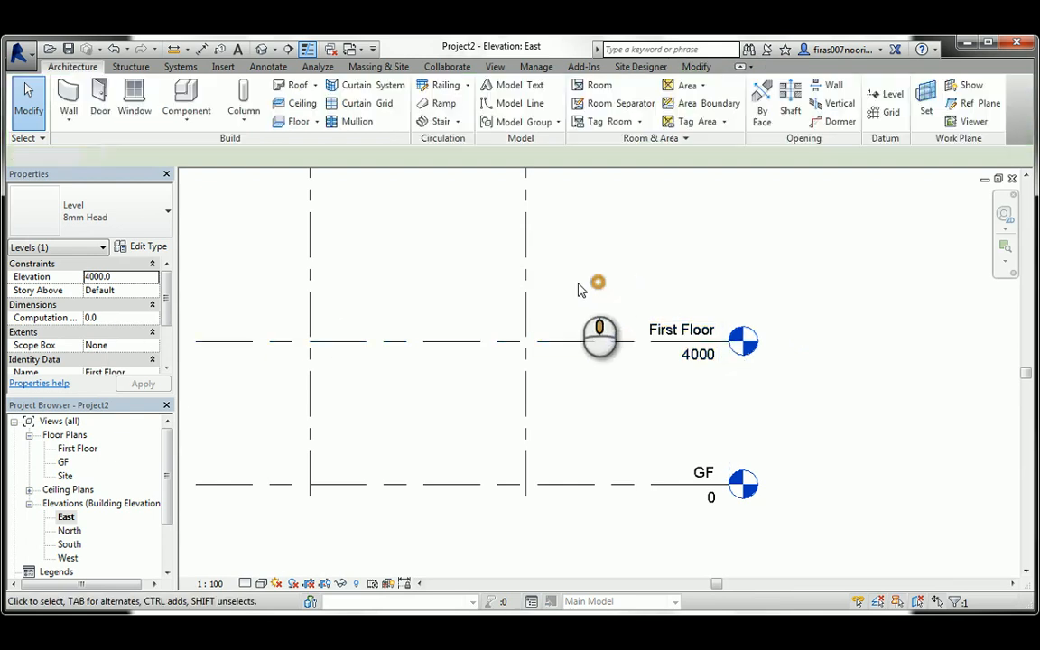
Draw a new level 4000 mm above First Floor, aligned with both ends of the existing levels.
scroll(668, 365, down, 3)
middle_drag(657, 368, 712, 401)
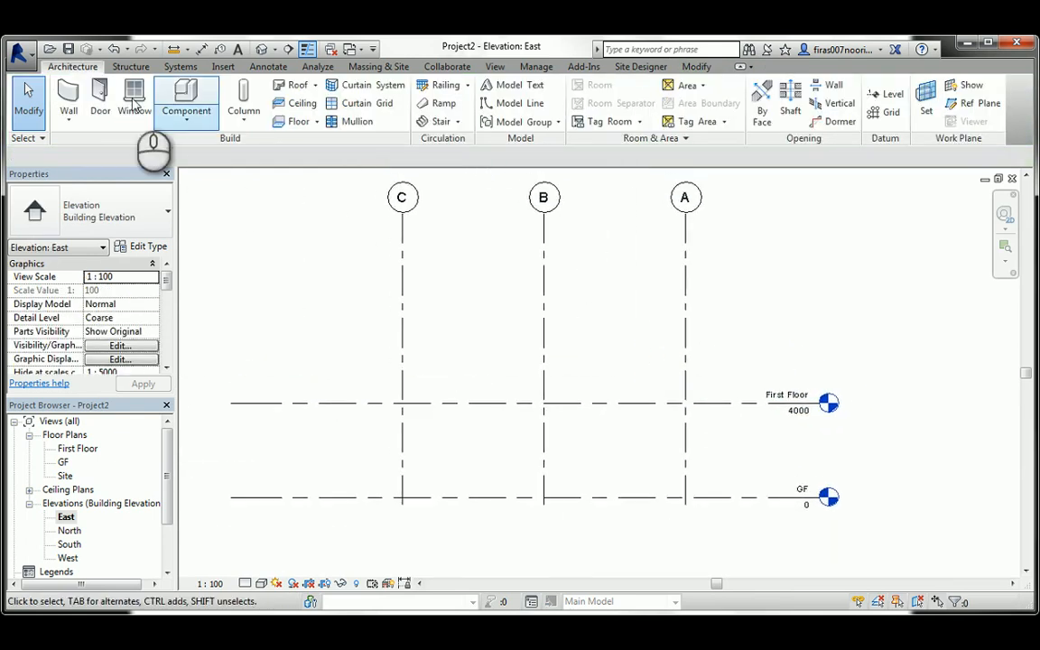
click(880, 95)
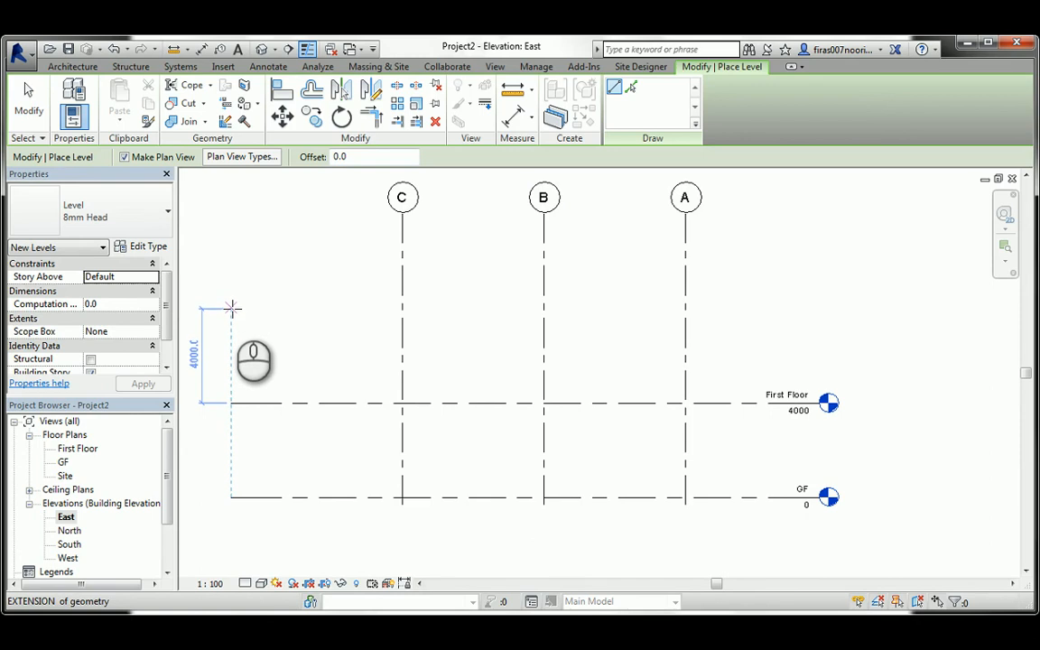
click(232, 308)
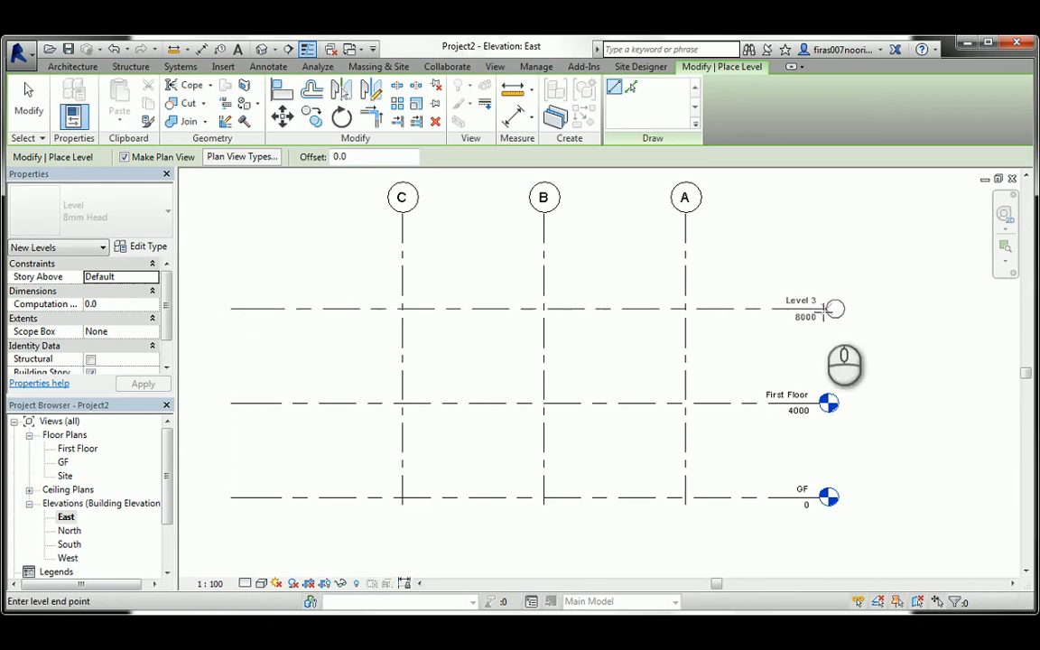
click(821, 310)
scroll(791, 307, up, 4)
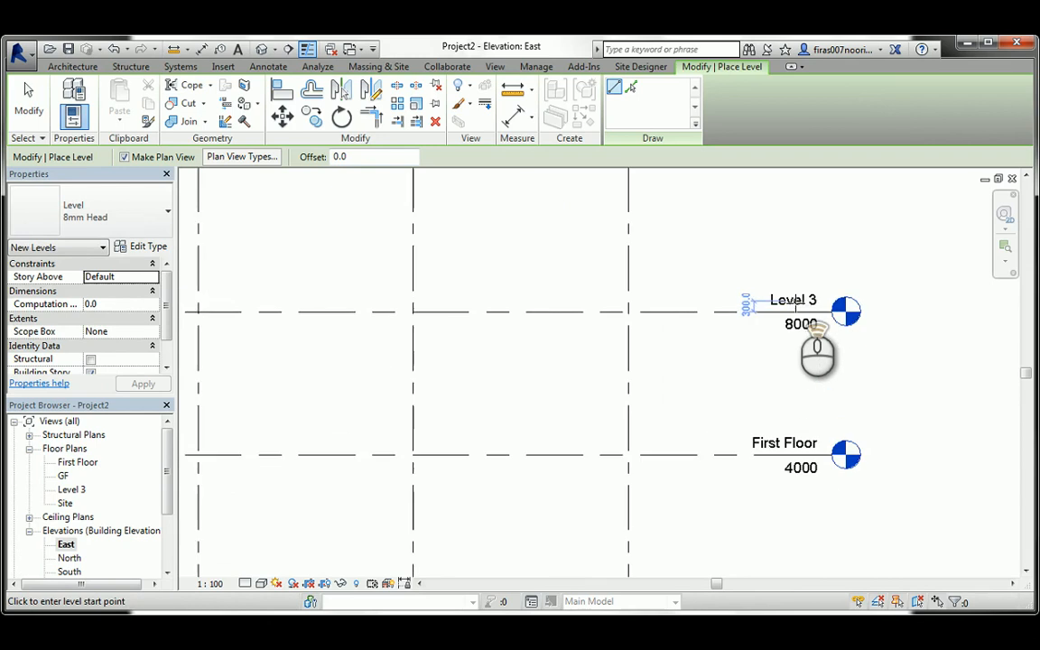
key(Escape)
Rename the new 8000 mm level as Roof and rename its corresponding views as well.
click(793, 312)
click(793, 301)
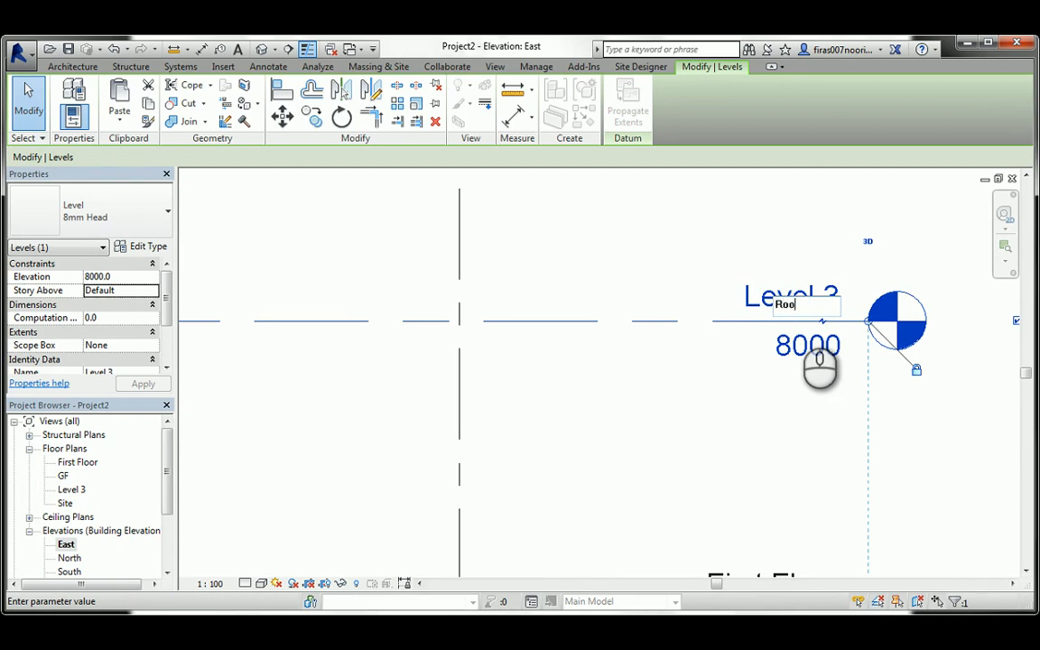
text(Roof)
key(Return)
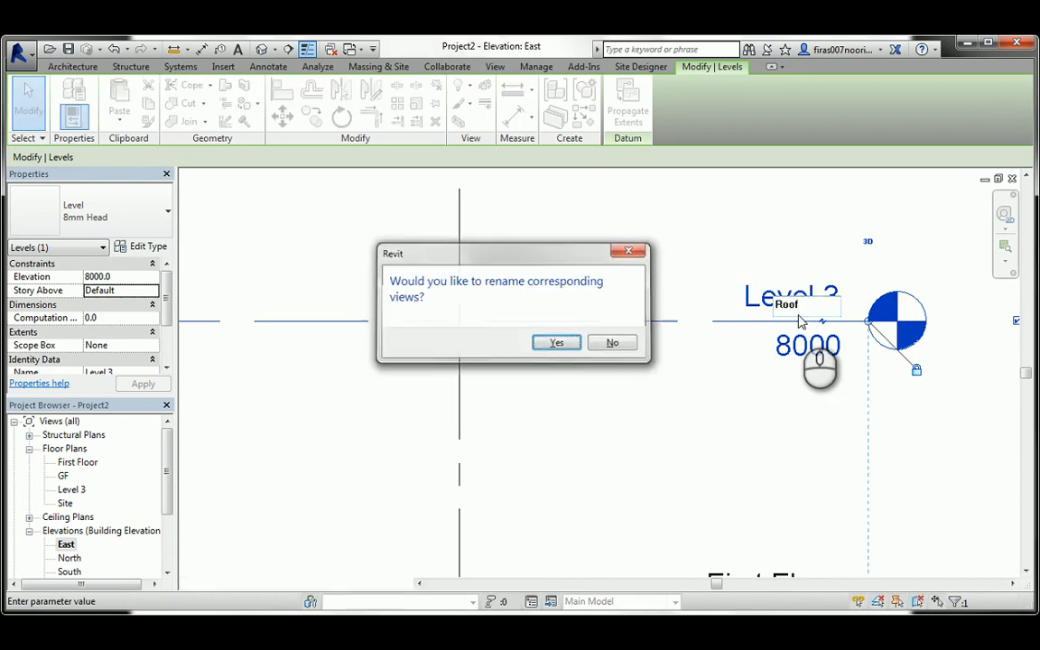
key(Return)
click(757, 386)
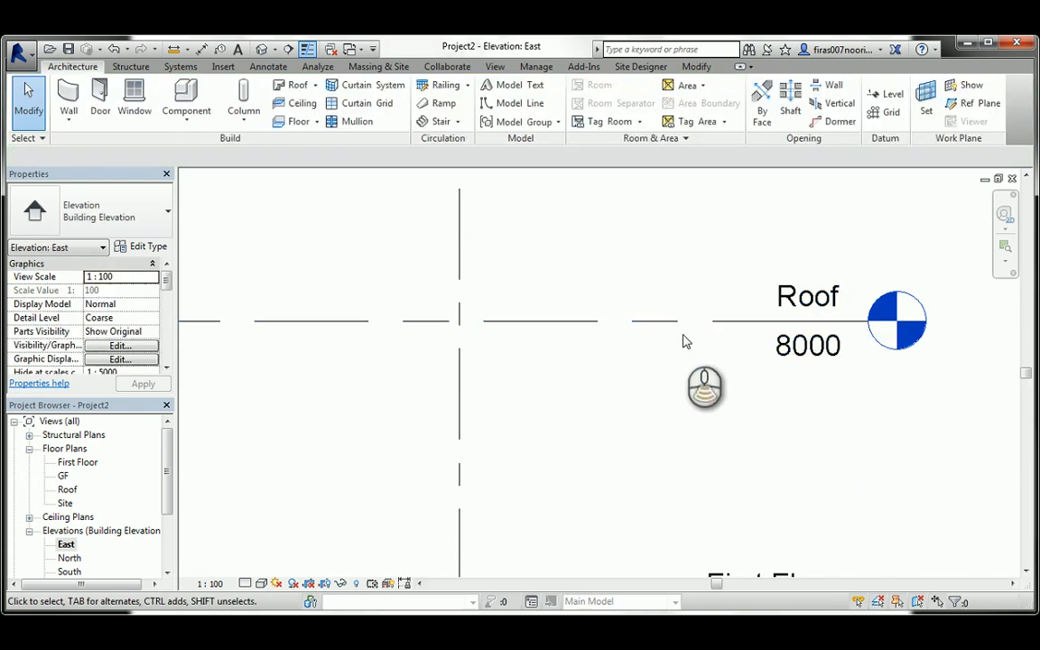
Extend the lower ends of grid lines A, B and C further below the GF level in the East elevation.
scroll(683, 341, down, 3)
scroll(683, 341, down, 2)
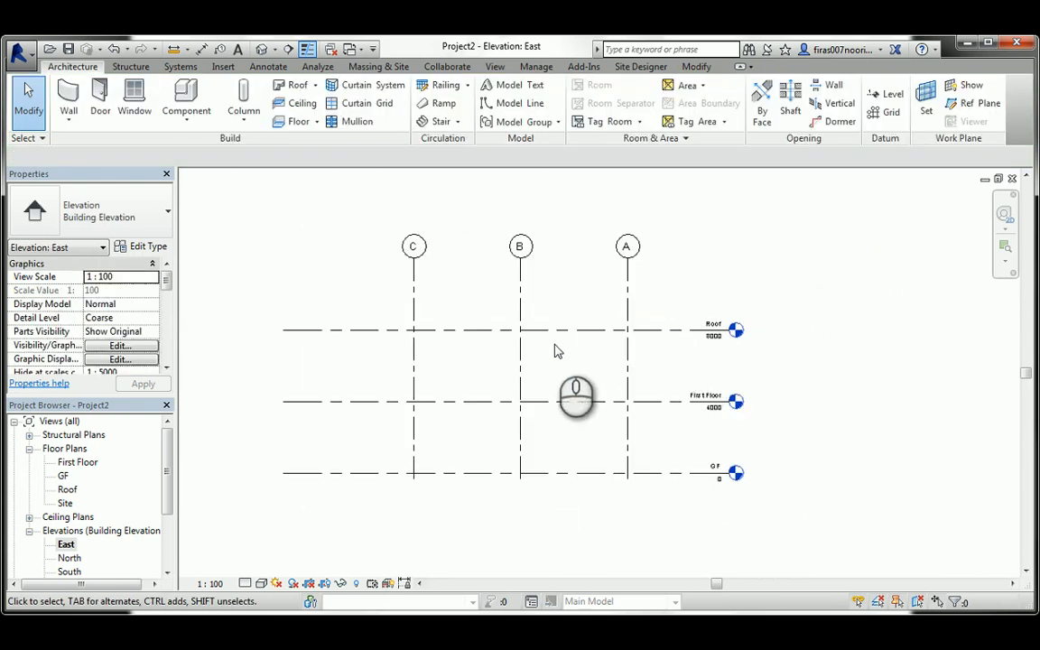
click(409, 447)
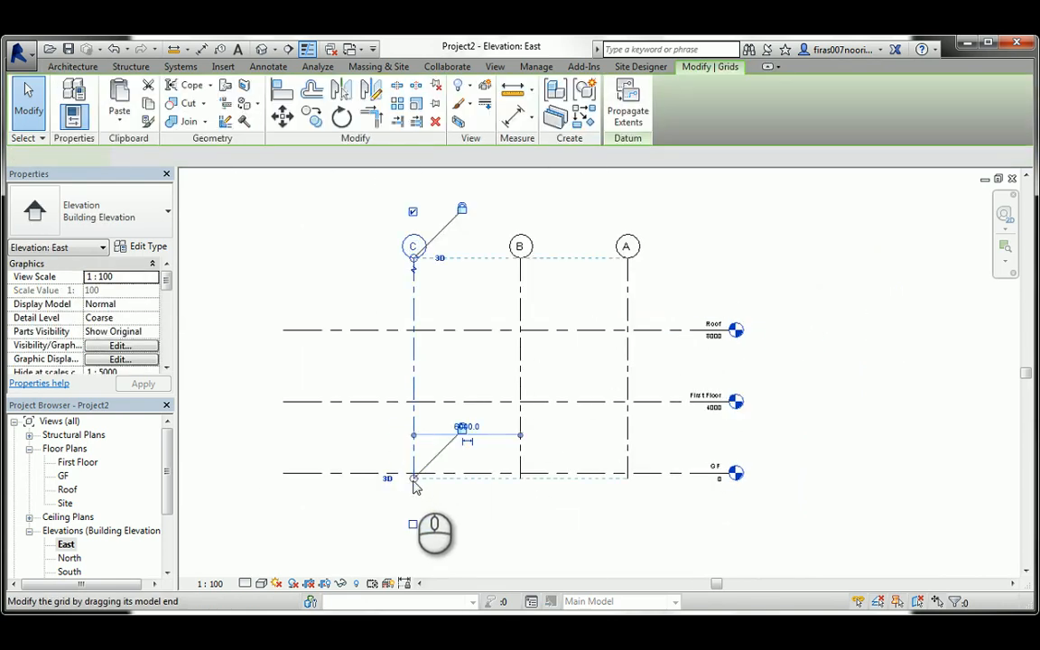
drag(413, 479, 414, 513)
click(803, 437)
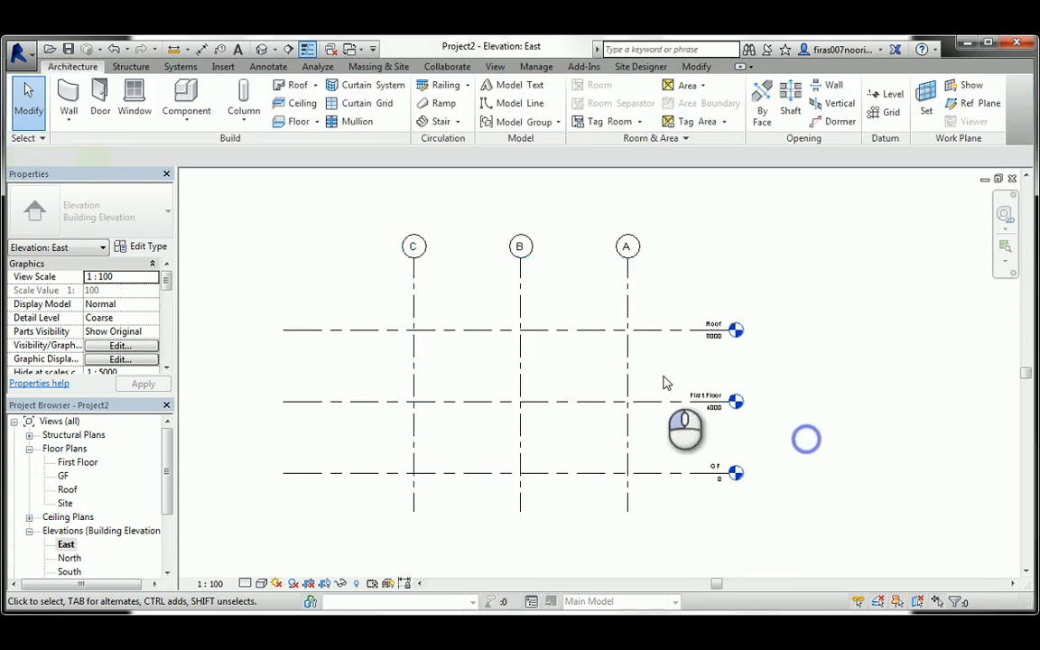
scroll(529, 390, up, 2)
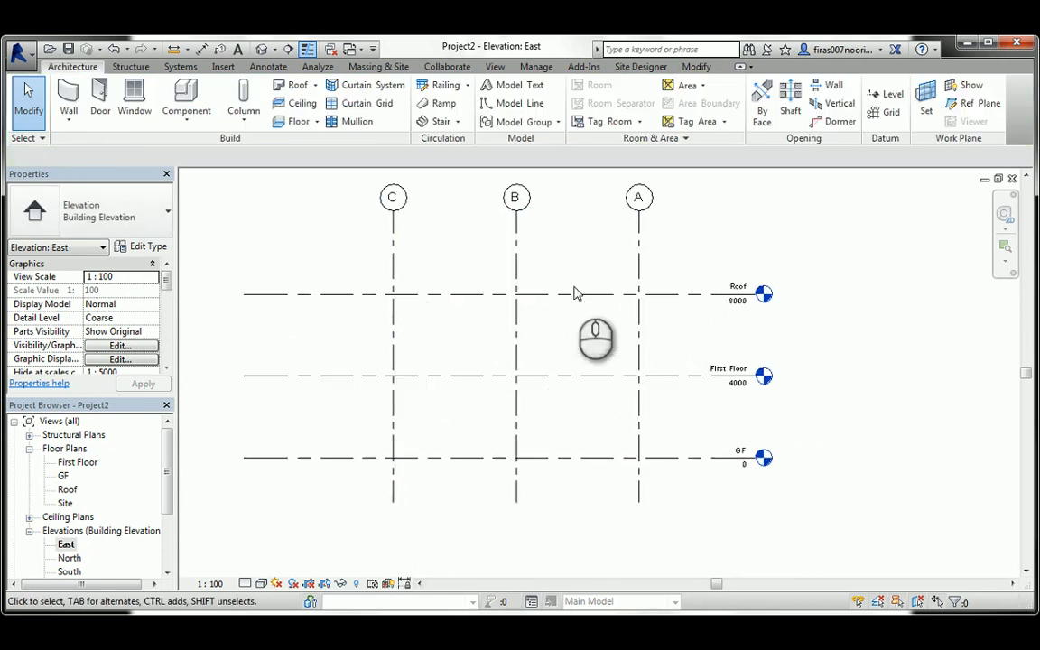
Start a wall in the GF floor plan and examine the layer structure of the Generic - 200mm wall type.
double_click(62, 476)
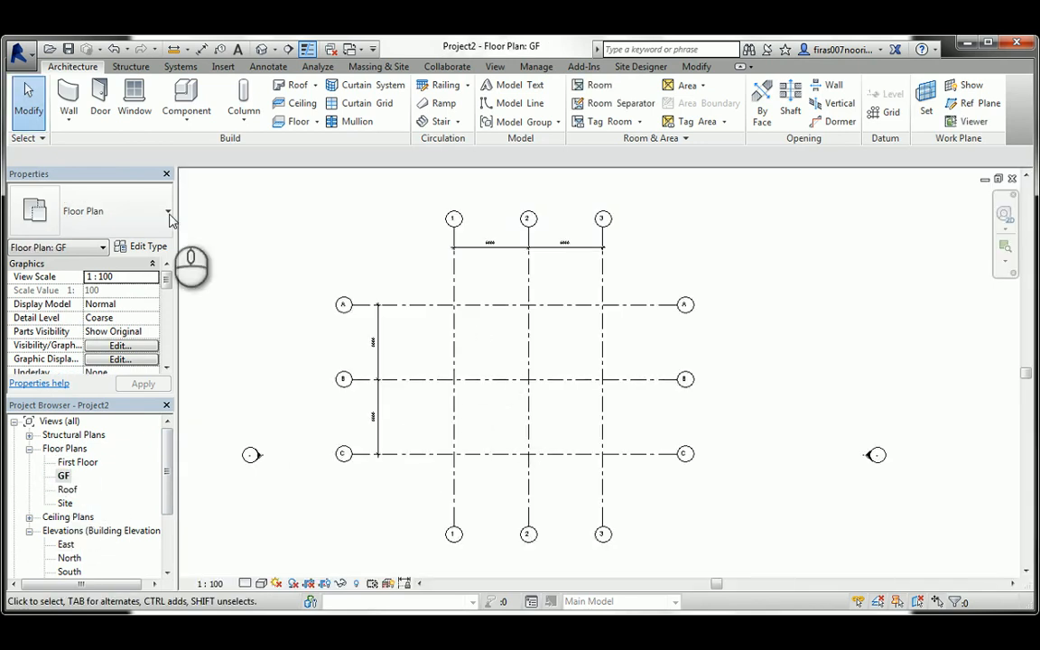
click(68, 99)
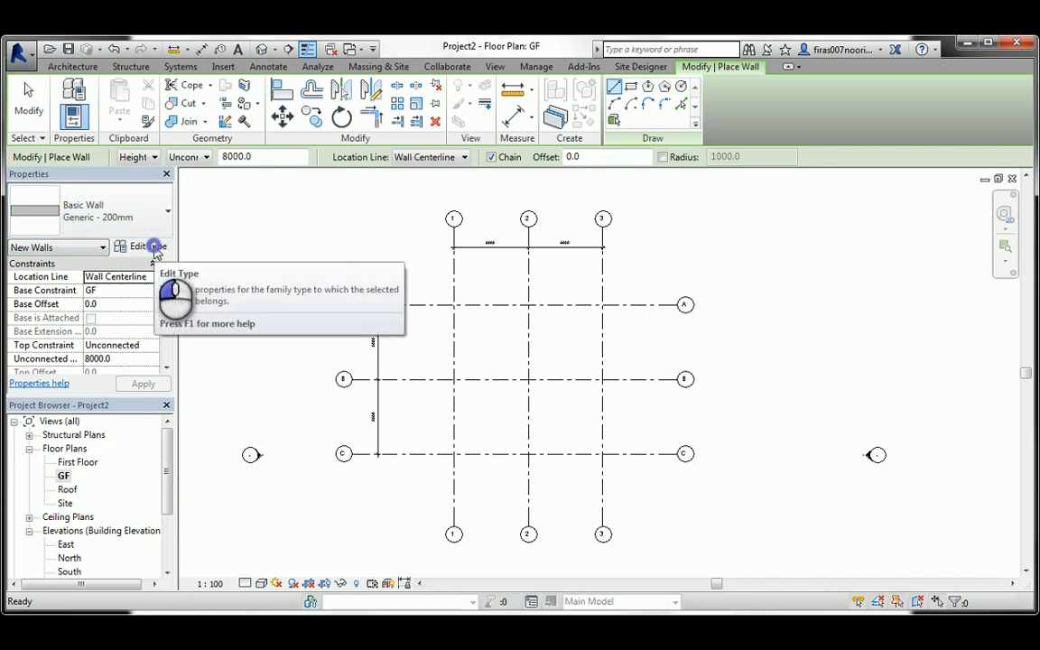
click(152, 248)
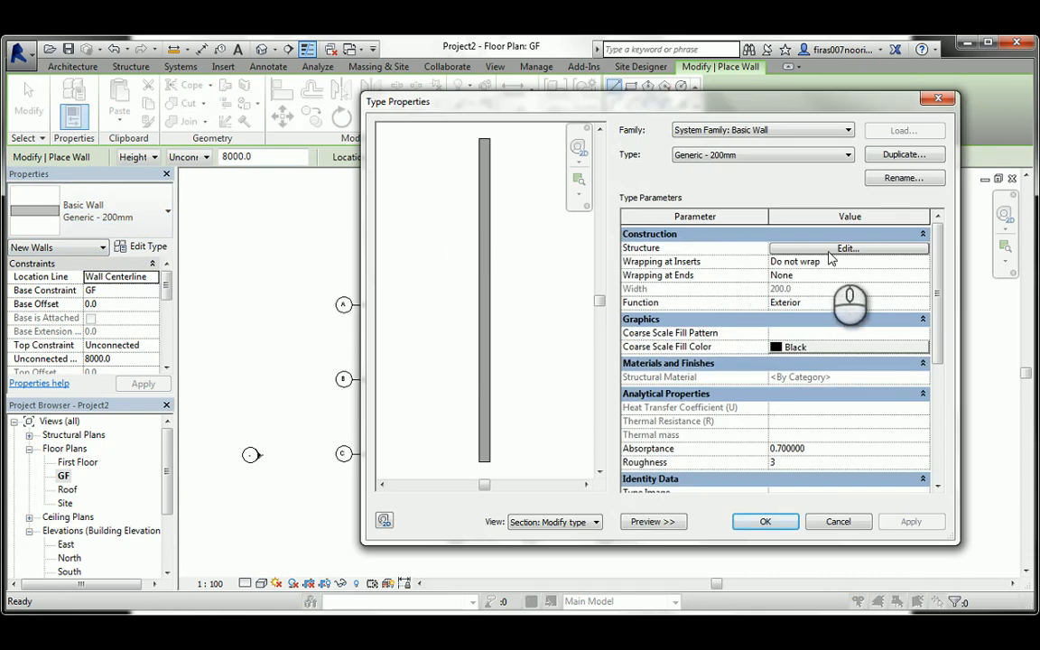
click(829, 249)
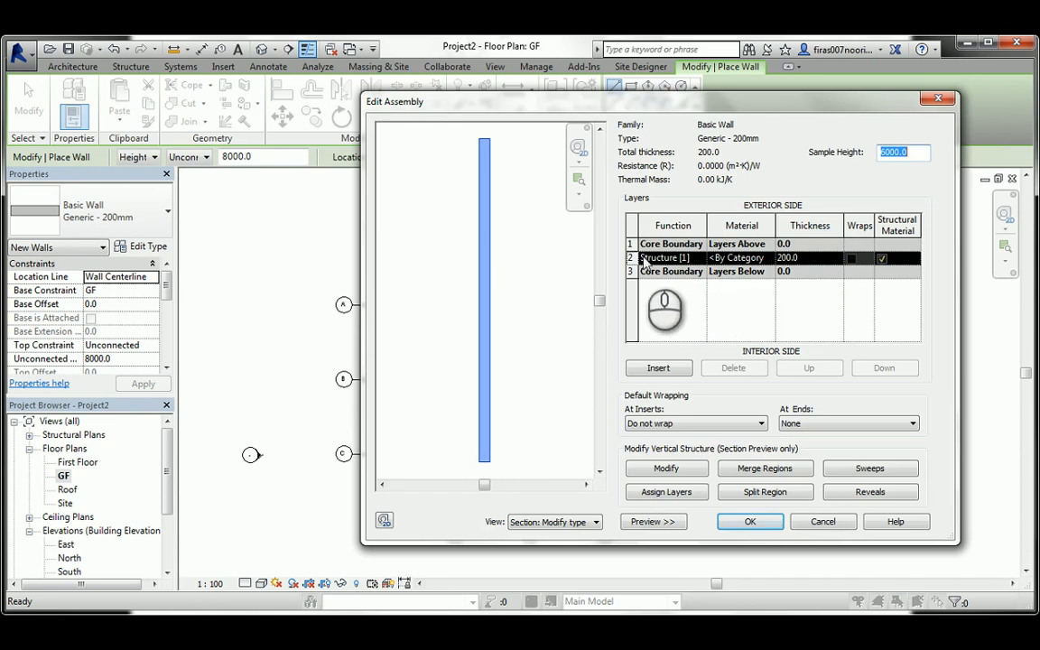
click(643, 260)
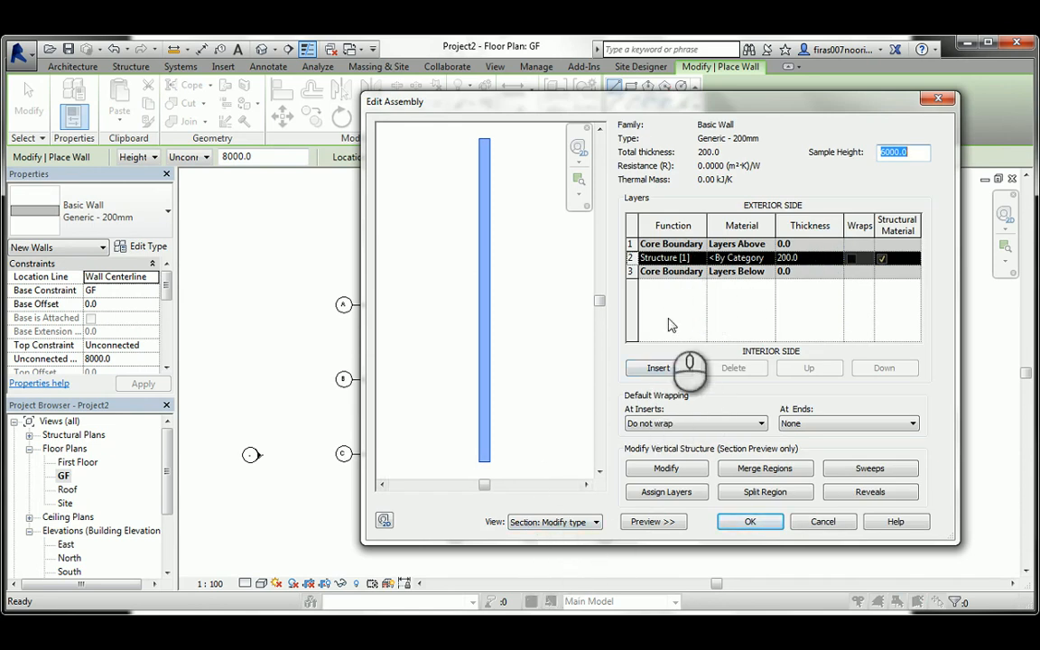
click(652, 522)
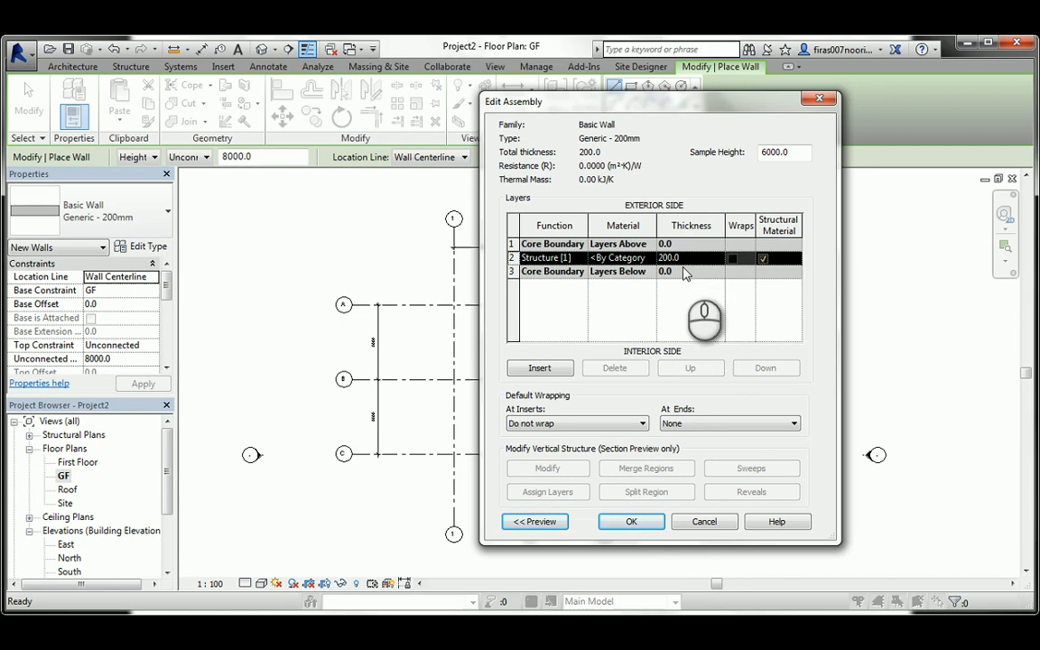
click(703, 523)
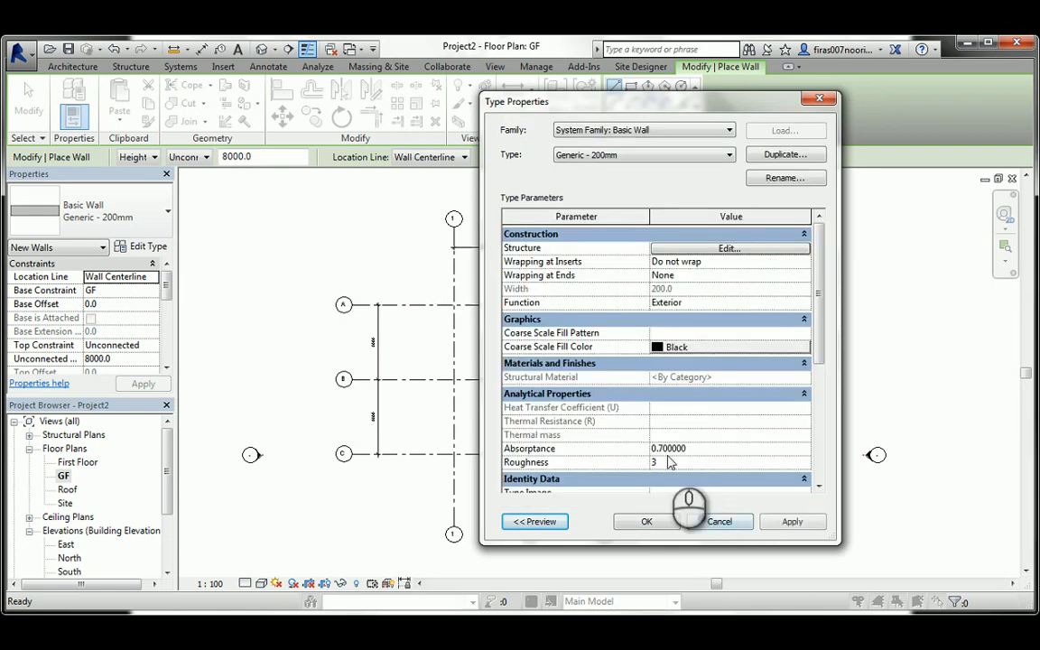
click(706, 522)
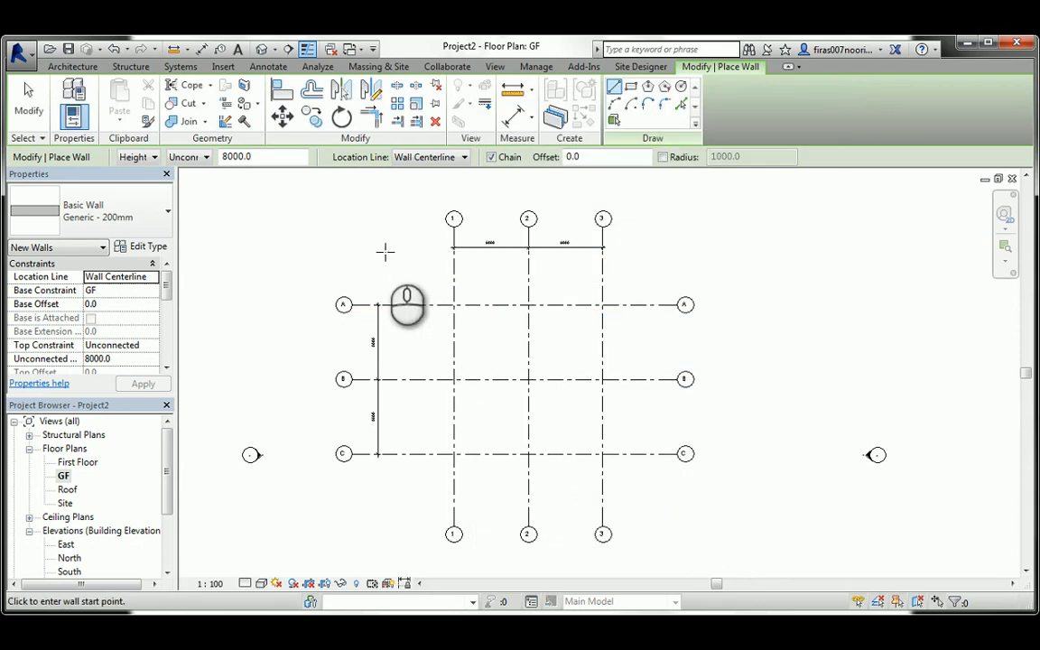
right_click(386, 253)
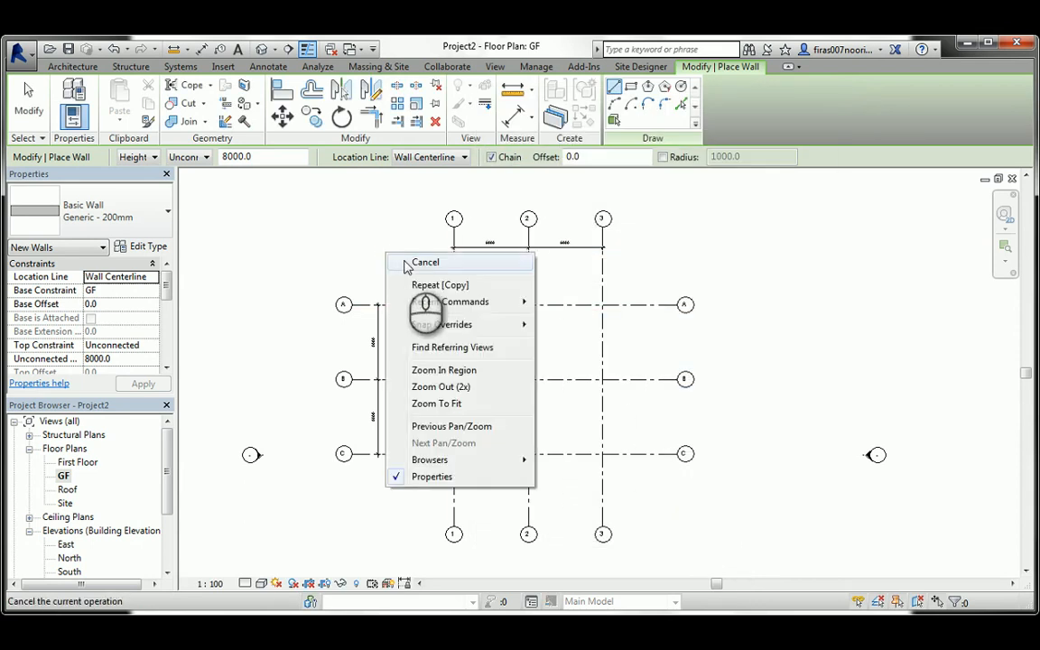
click(765, 112)
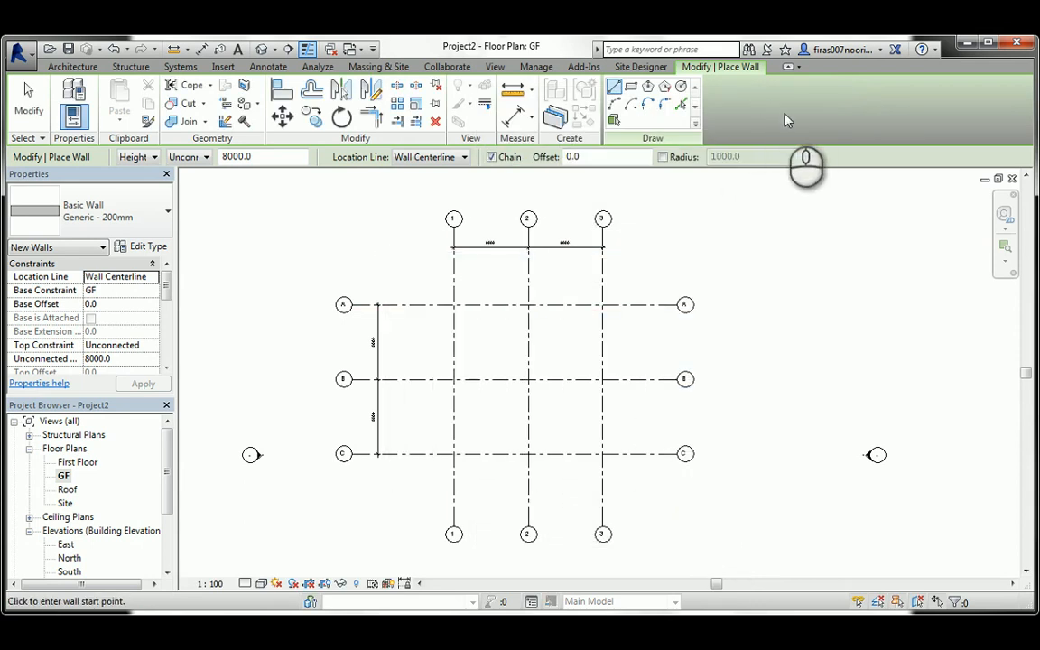
Browse the available basic wall types and set the new wall's type to CW 102-50-100p.
click(131, 224)
scroll(172, 292, up, 1)
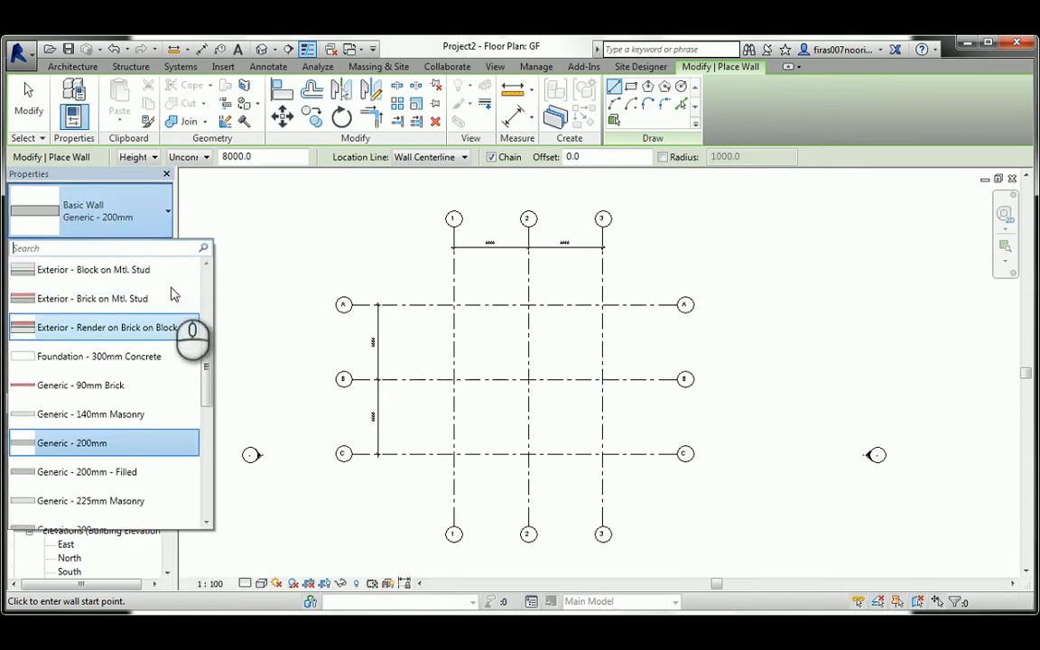
mouse_move(103, 279)
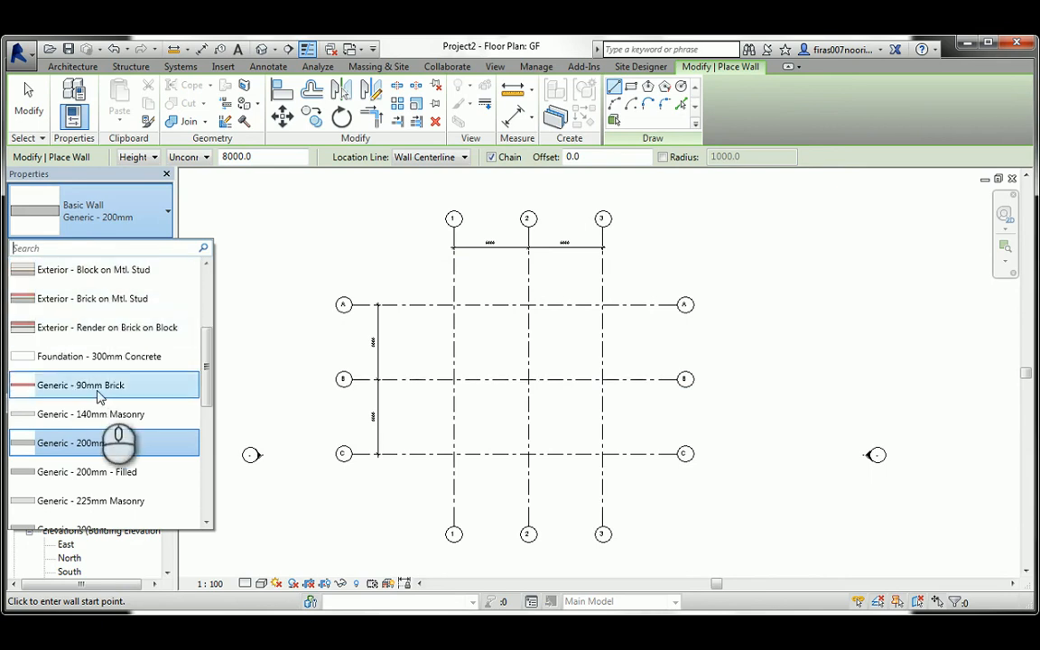
scroll(97, 424, down, 1)
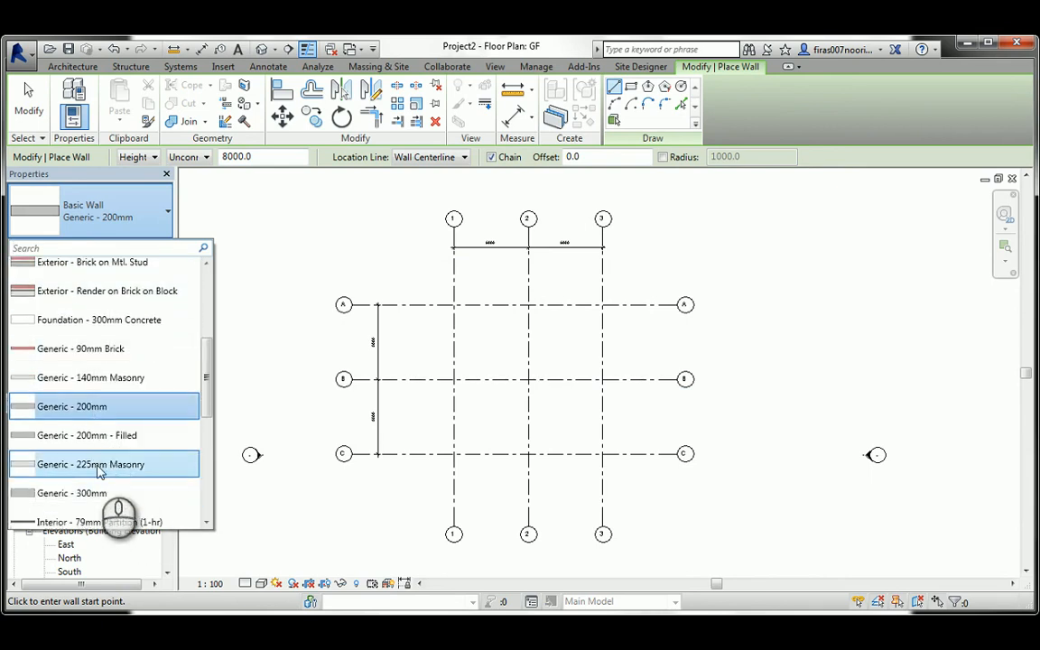
mouse_move(93, 495)
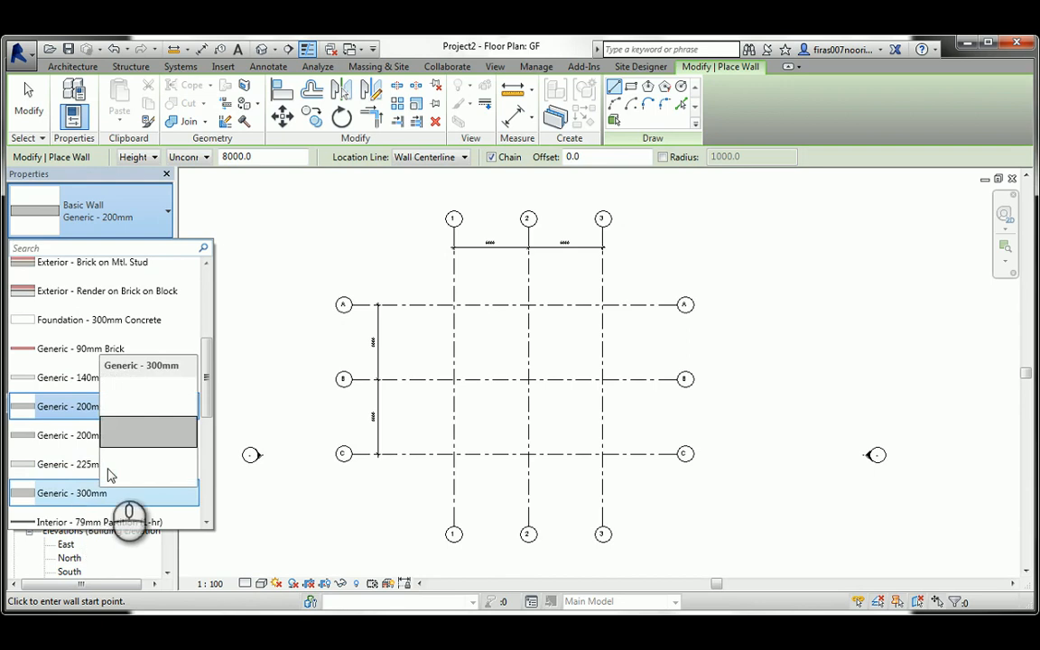
scroll(109, 476, down, 1)
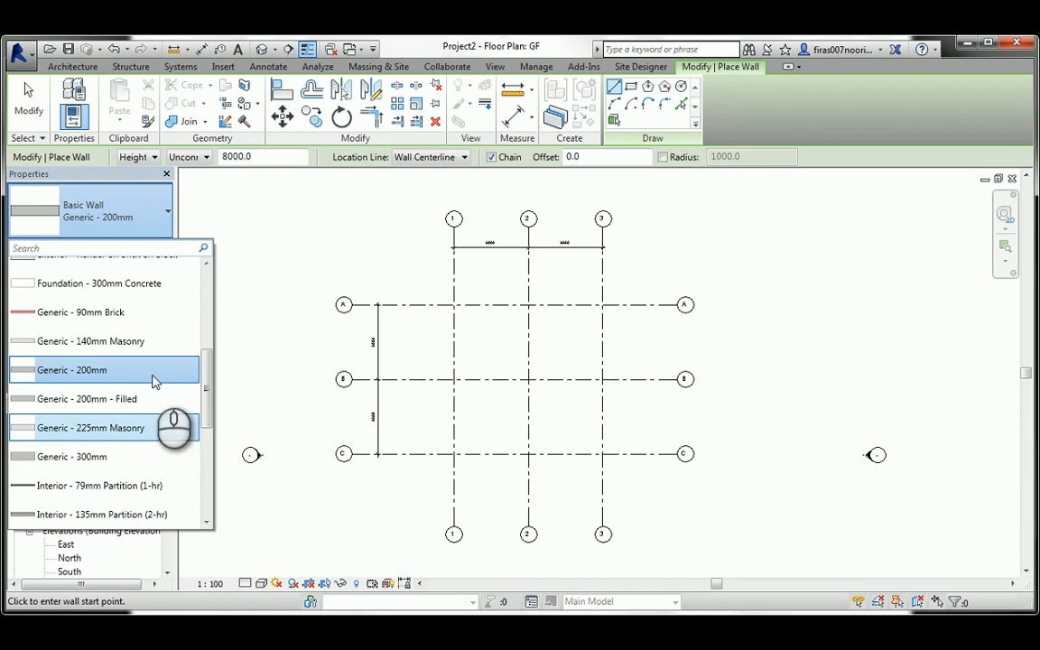
scroll(153, 378, up, 3)
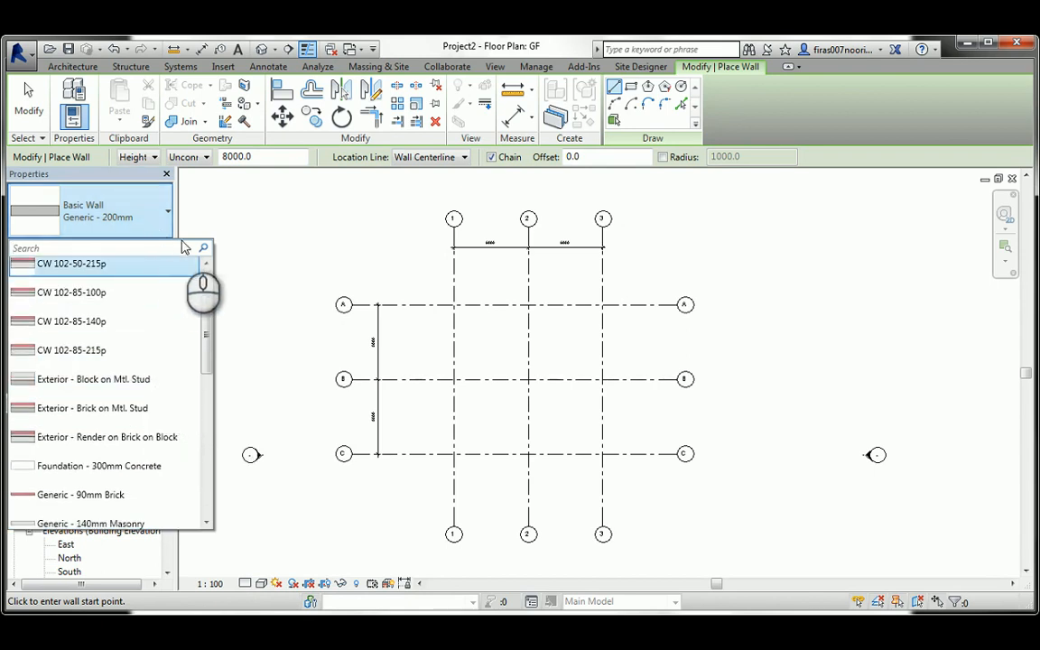
scroll(54, 307, up, 2)
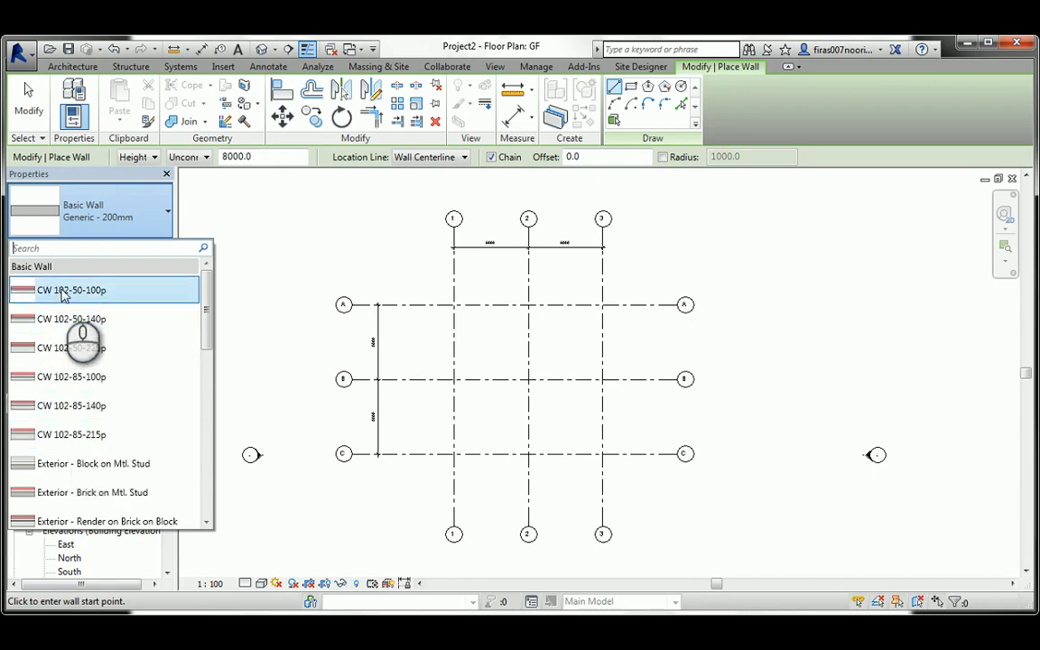
click(54, 320)
Examine the layer functions, materials and thicknesses in the structure of the CW 102-50-100p wall type.
click(144, 246)
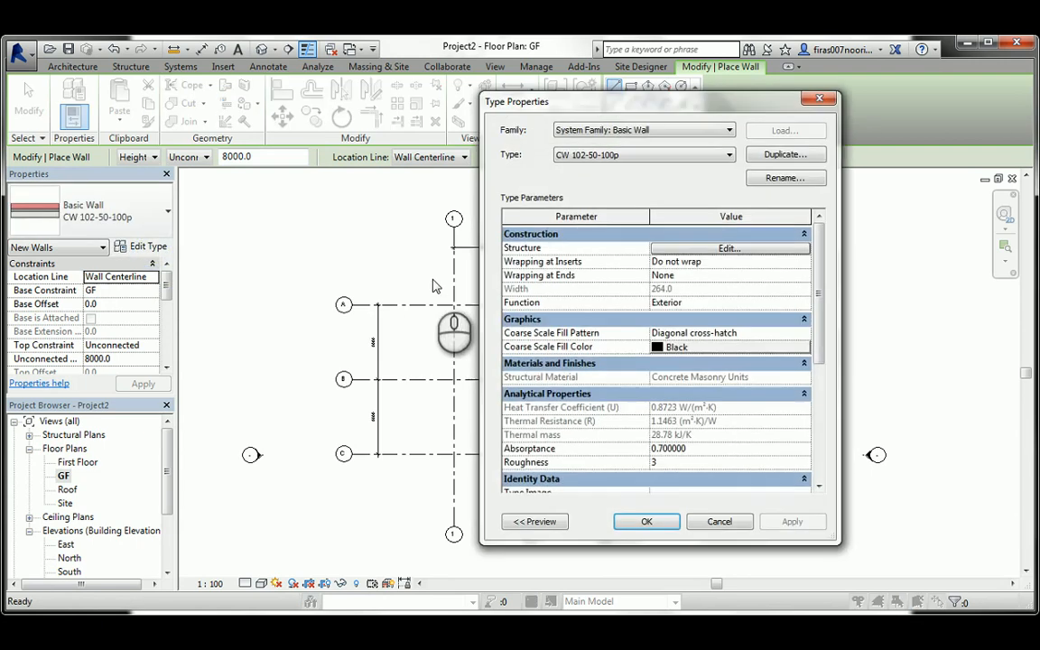
click(727, 312)
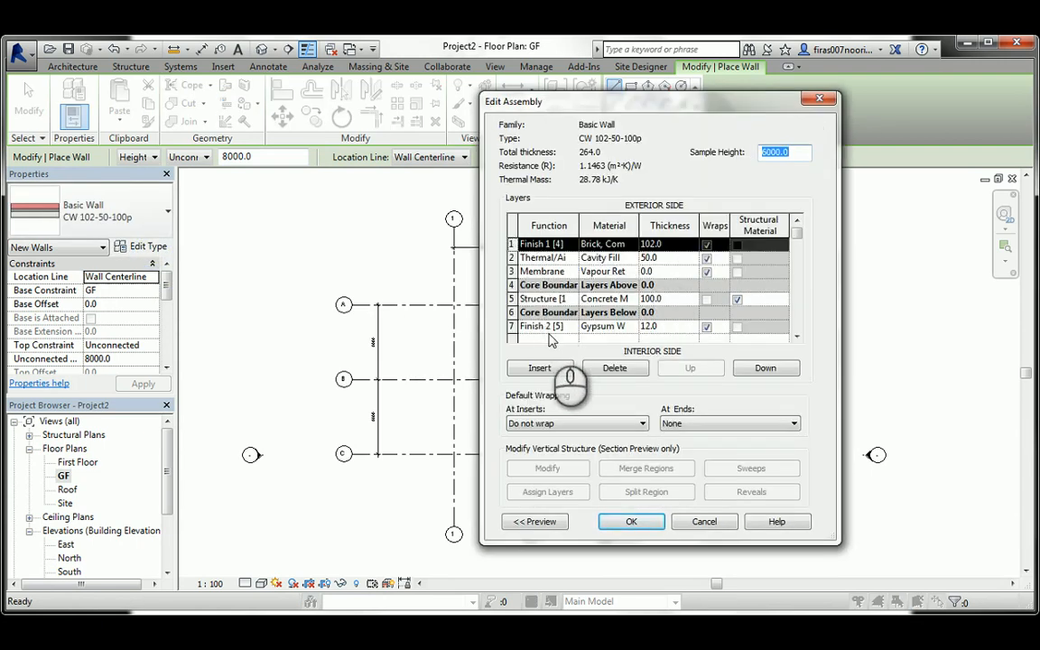
click(631, 521)
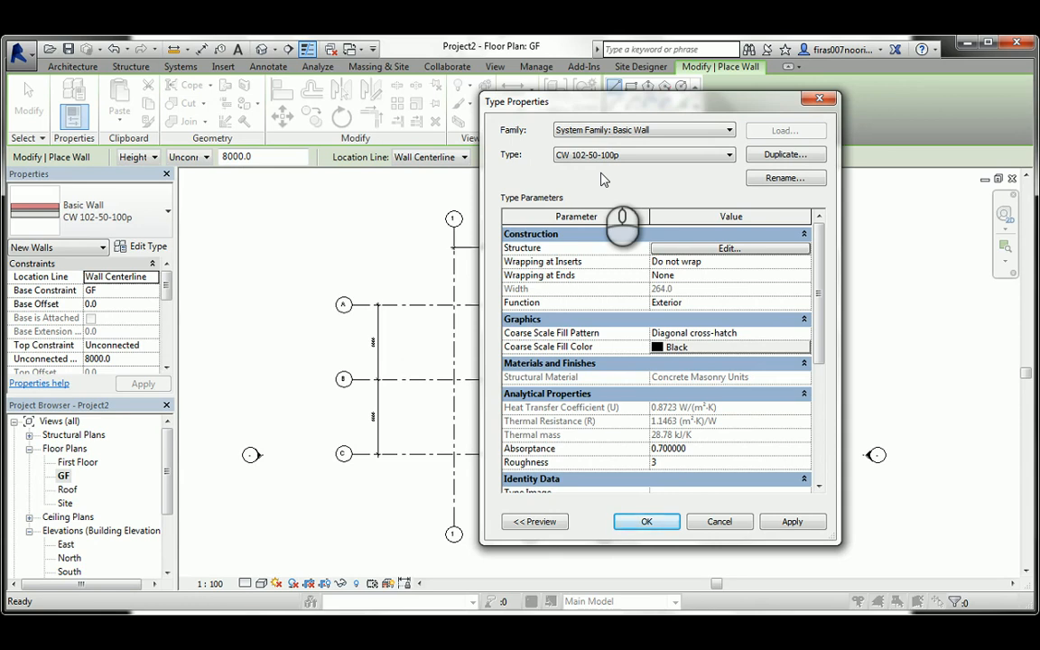
click(820, 97)
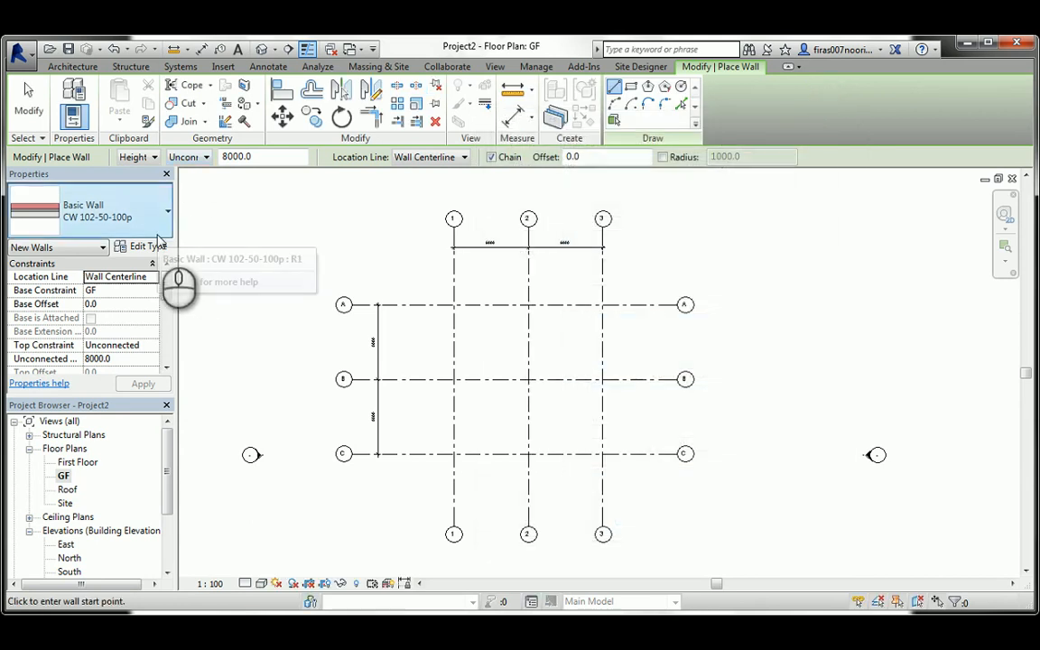
Set the new wall's type to Generic - 90mm Brick.
click(158, 229)
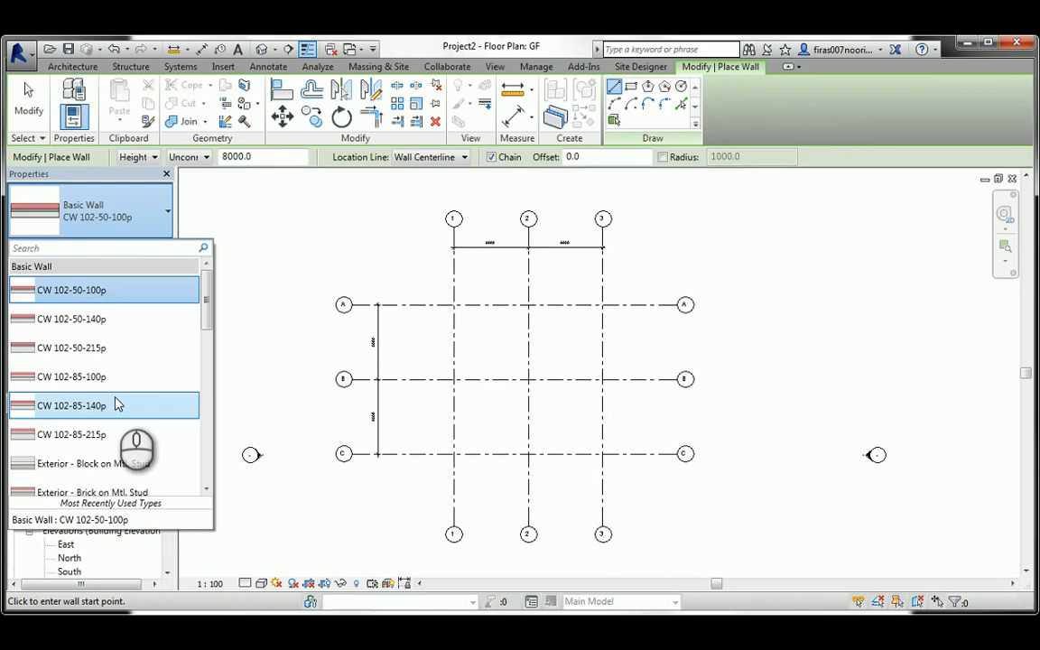
scroll(117, 404, down, 1)
scroll(118, 404, down, 2)
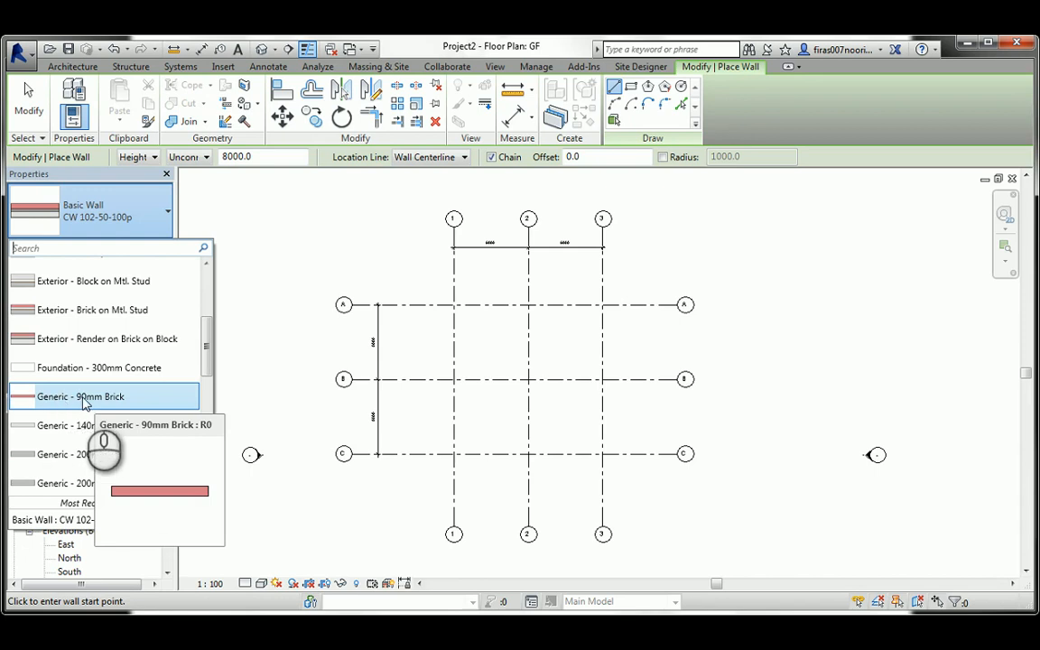
click(52, 397)
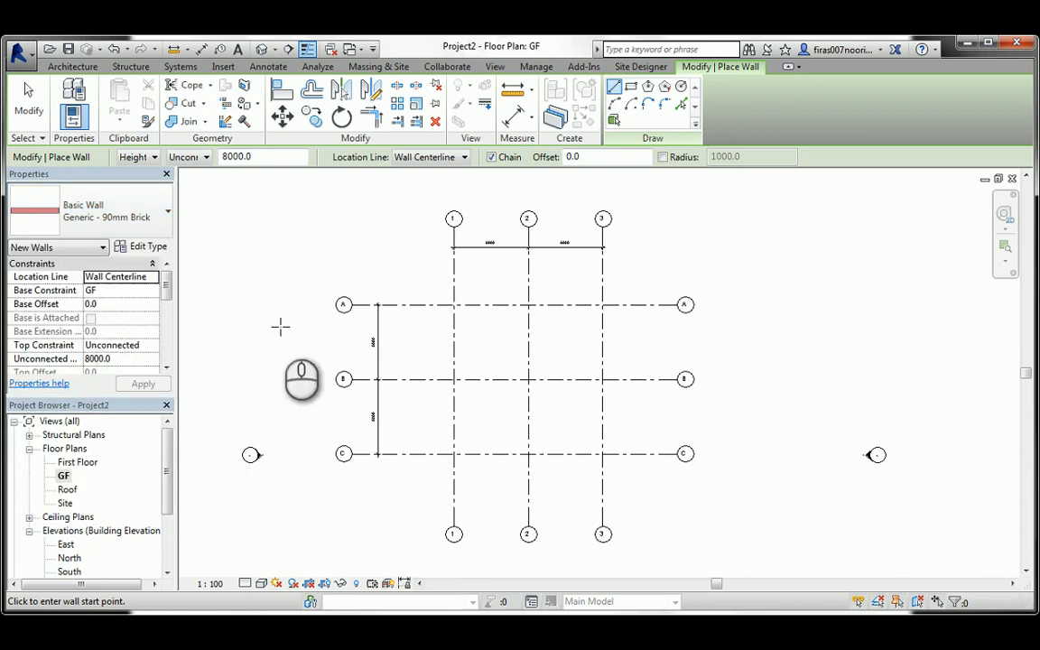
Examine the Generic - 90mm Brick structure and its section preview, including the wall's end, without changing the assembly.
click(141, 248)
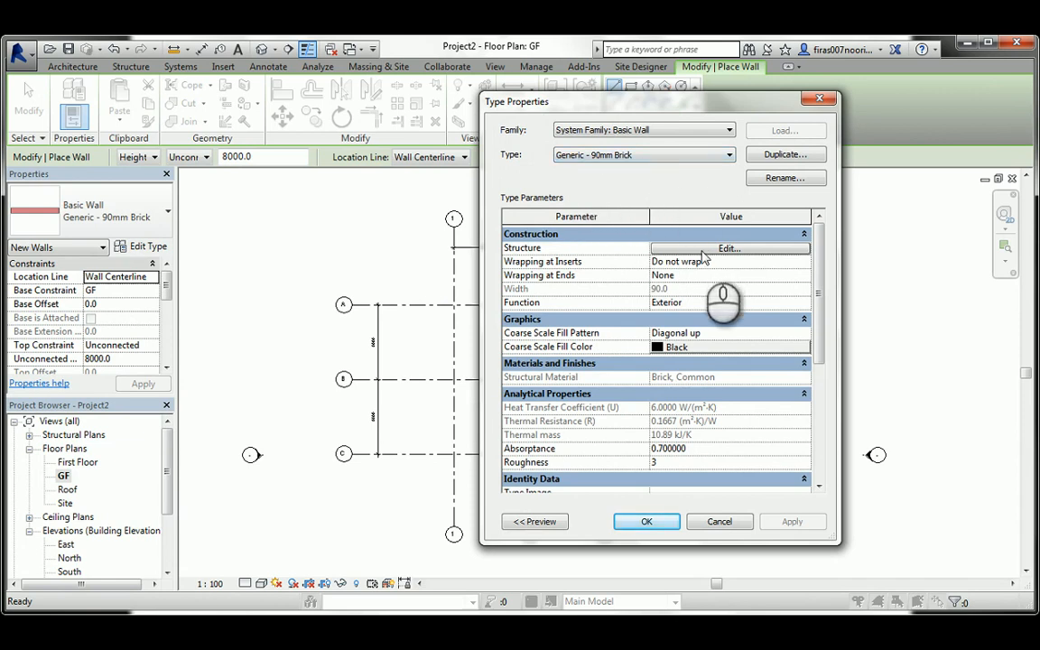
click(703, 256)
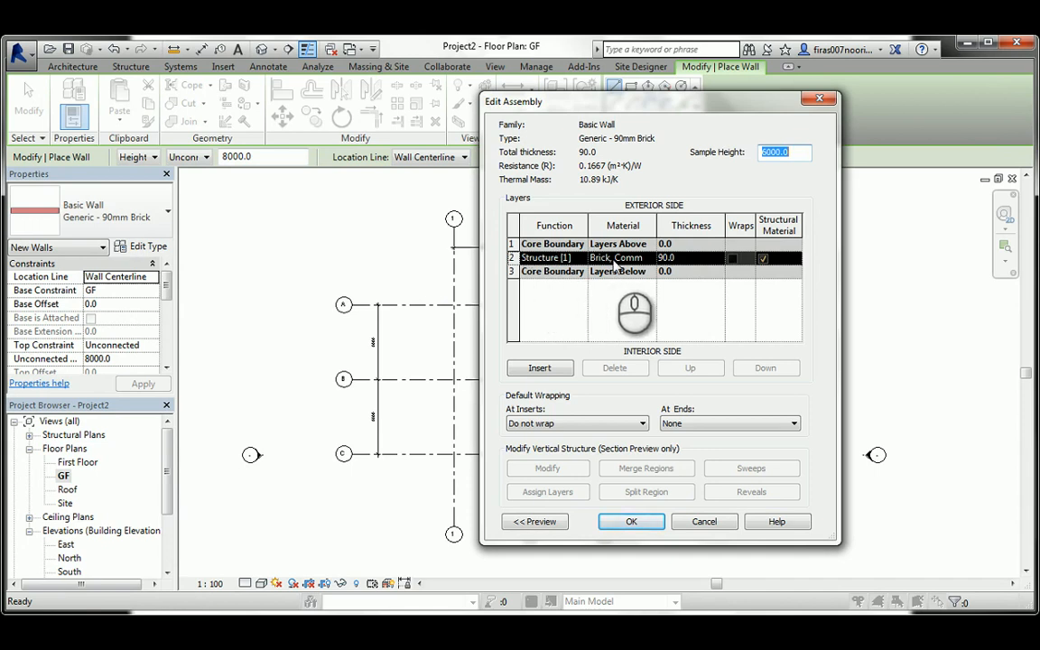
click(537, 521)
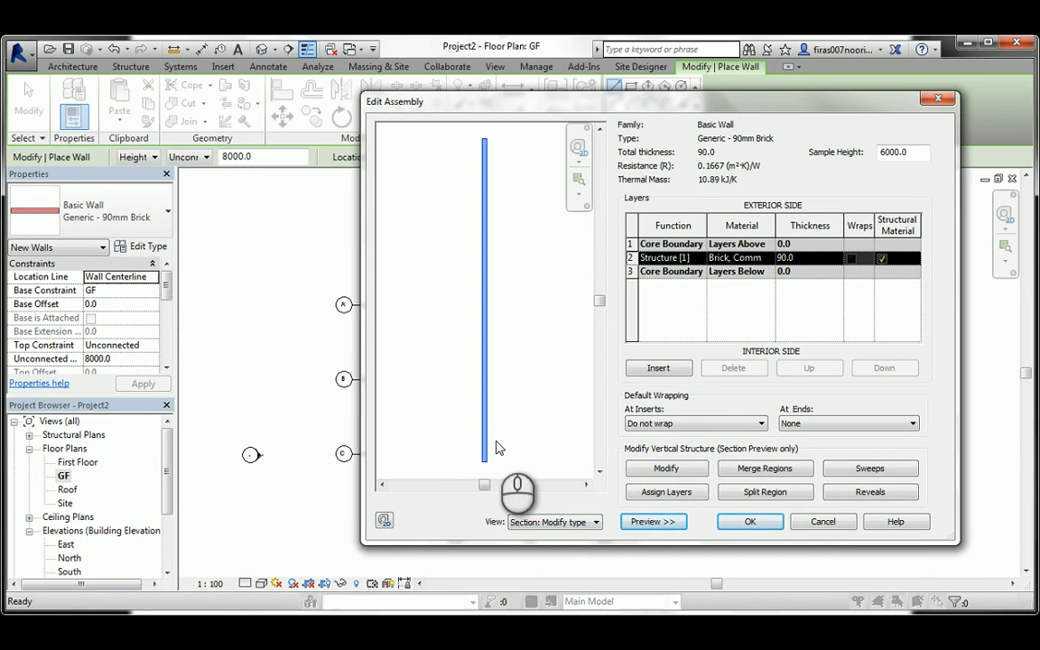
scroll(492, 447, up, 6)
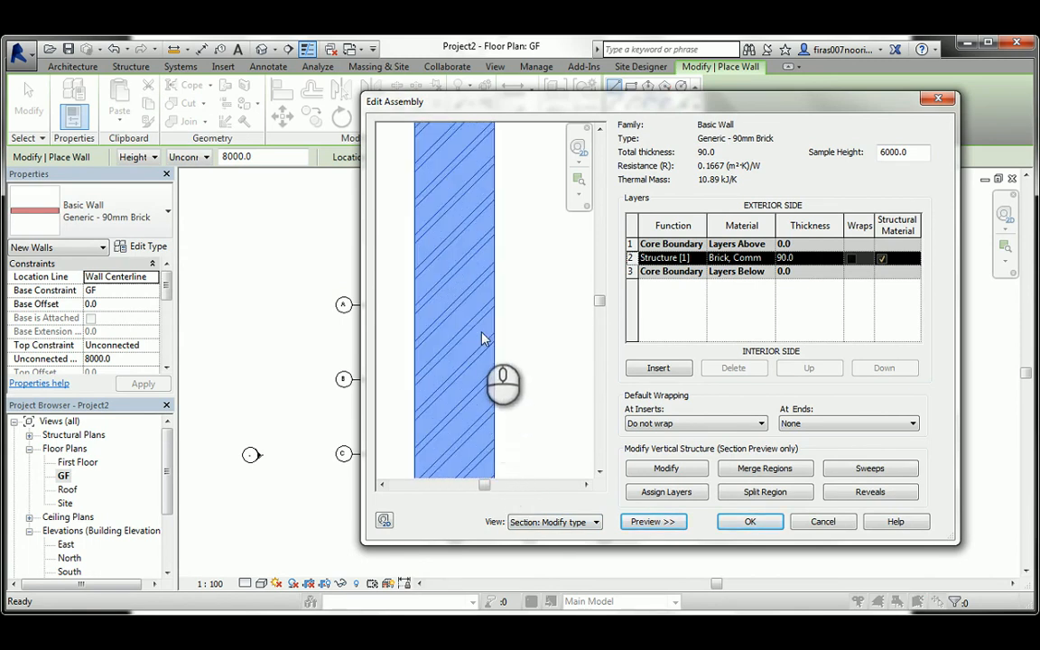
scroll(501, 298, down, 1)
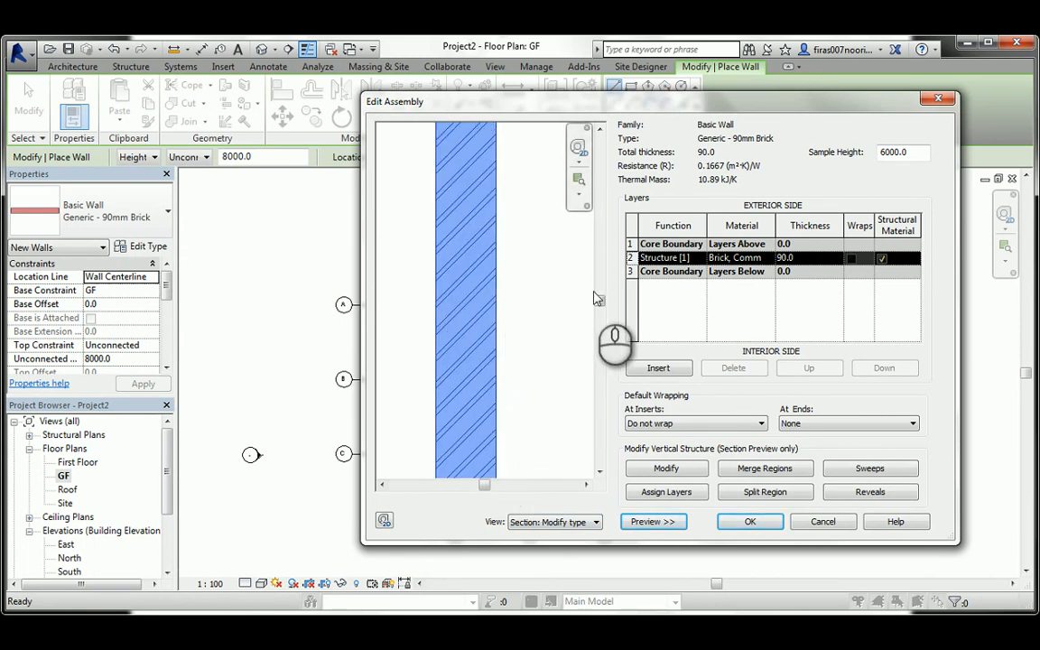
mouse_move(599, 310)
mouse_down()
mouse_move(597, 399)
mouse_move(597, 381)
mouse_up()
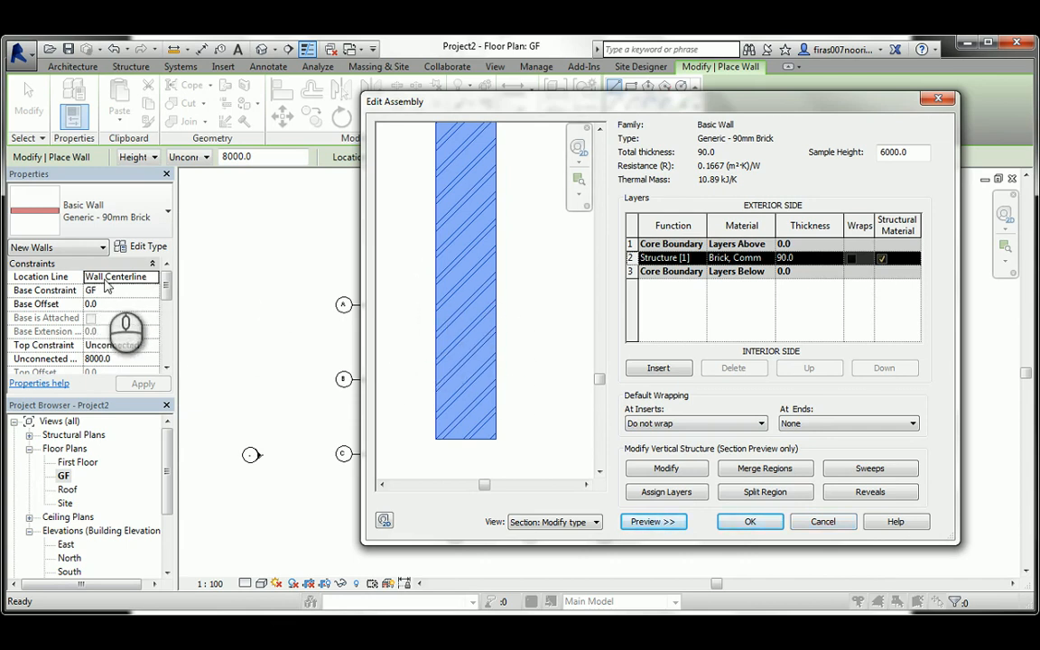
click(819, 521)
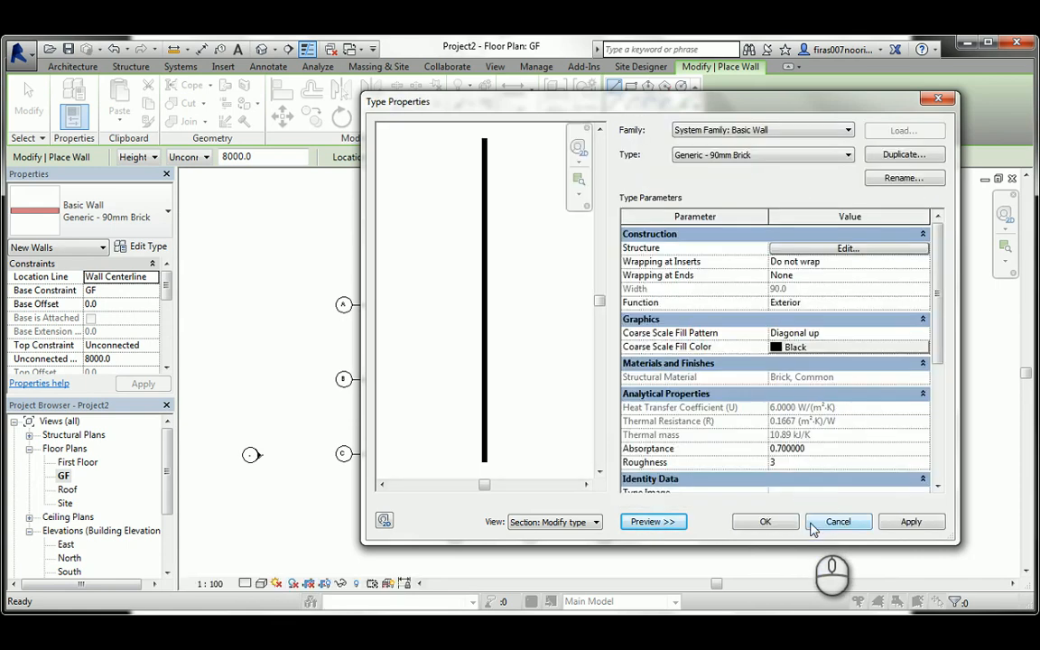
Leave the 90mm brick type's properties and set the new wall's type to Exterior - Block on Mtl. Stud.
click(817, 521)
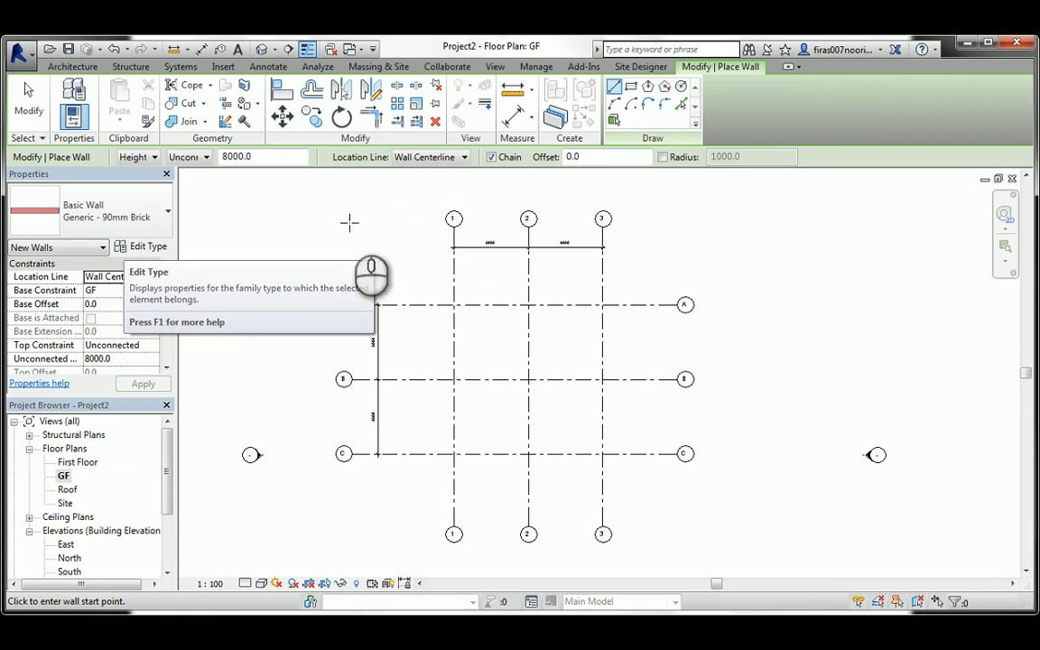
click(152, 224)
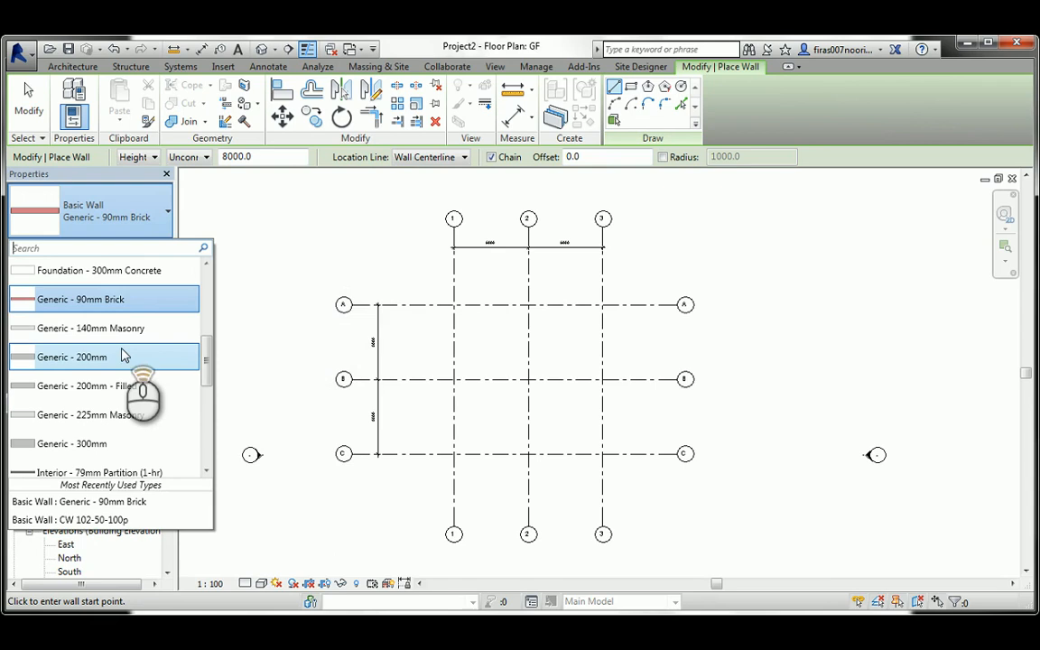
scroll(124, 356, up, 2)
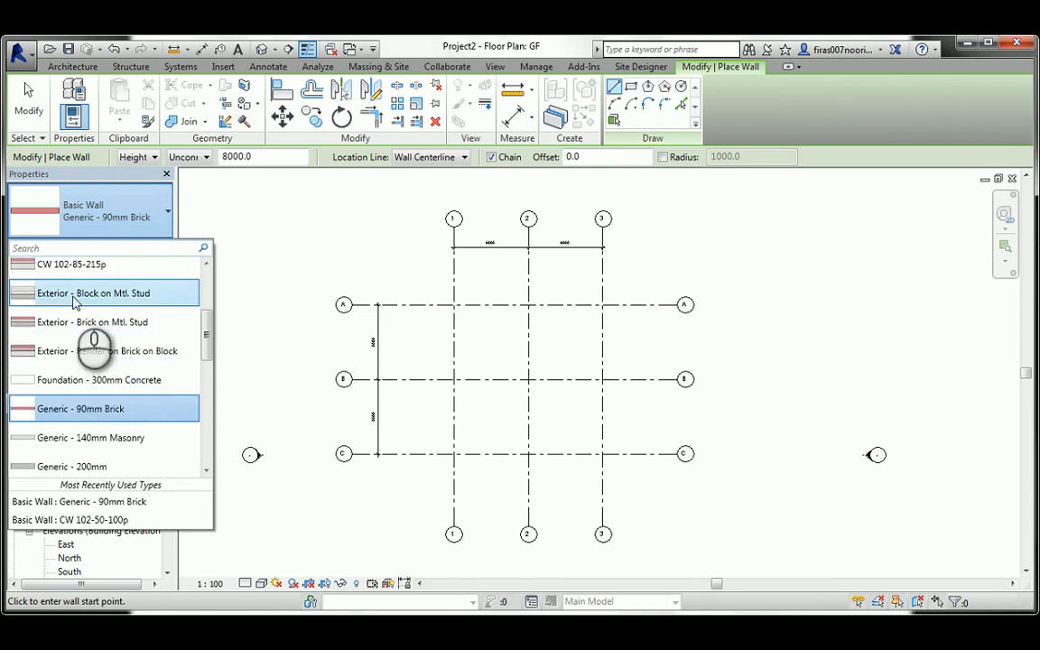
mouse_move(75, 303)
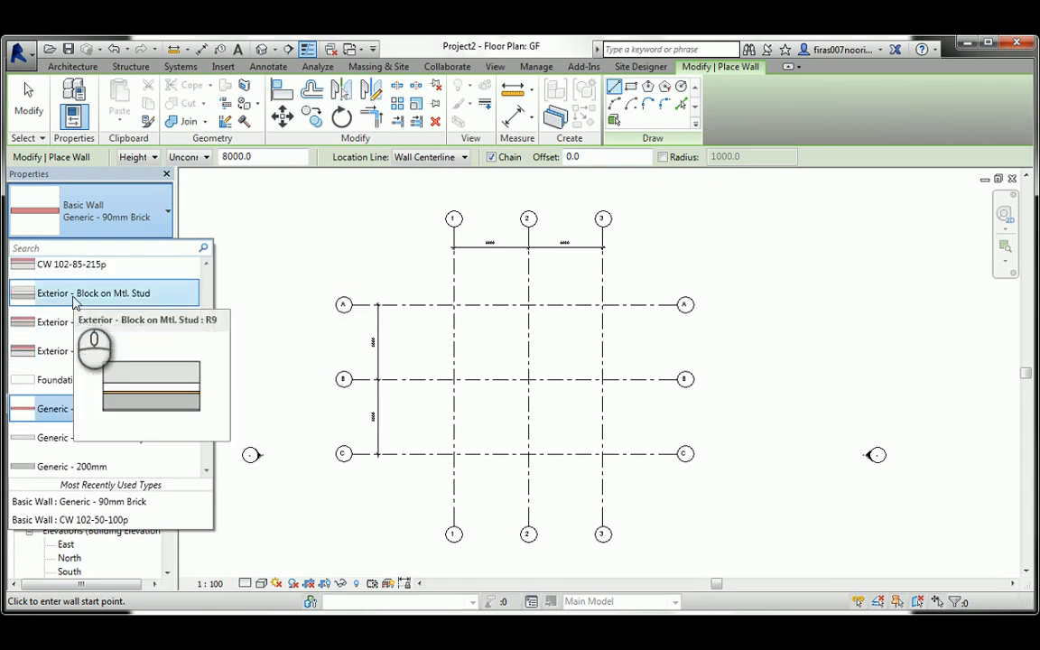
click(75, 300)
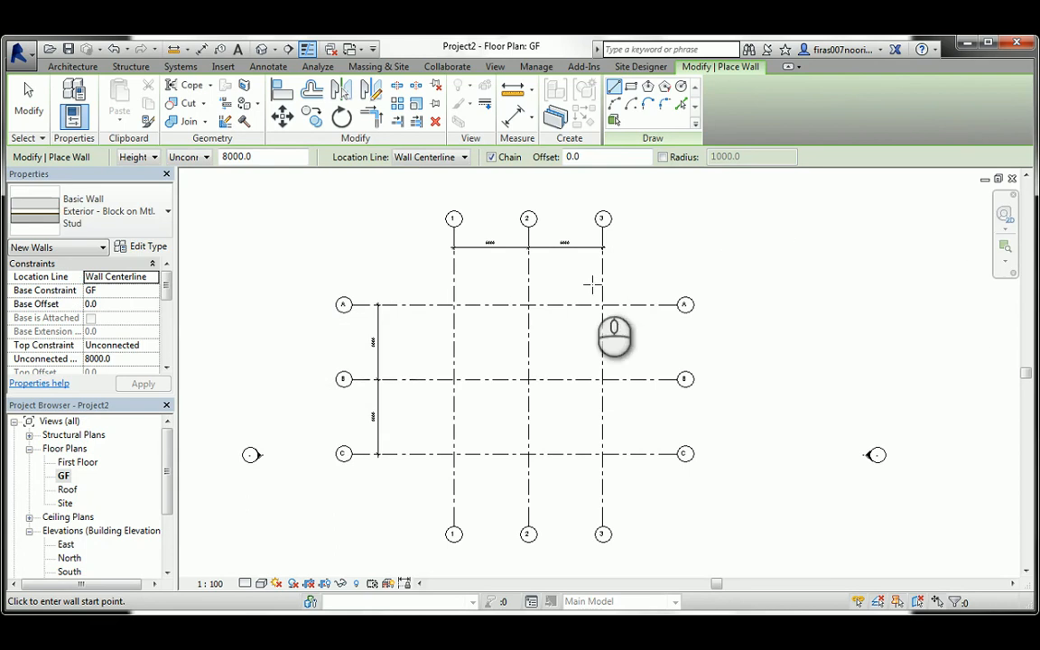
Examine the layers of the Exterior - Block on Mtl. Stud structure and its enlarged section preview, without changing the assembly.
click(142, 250)
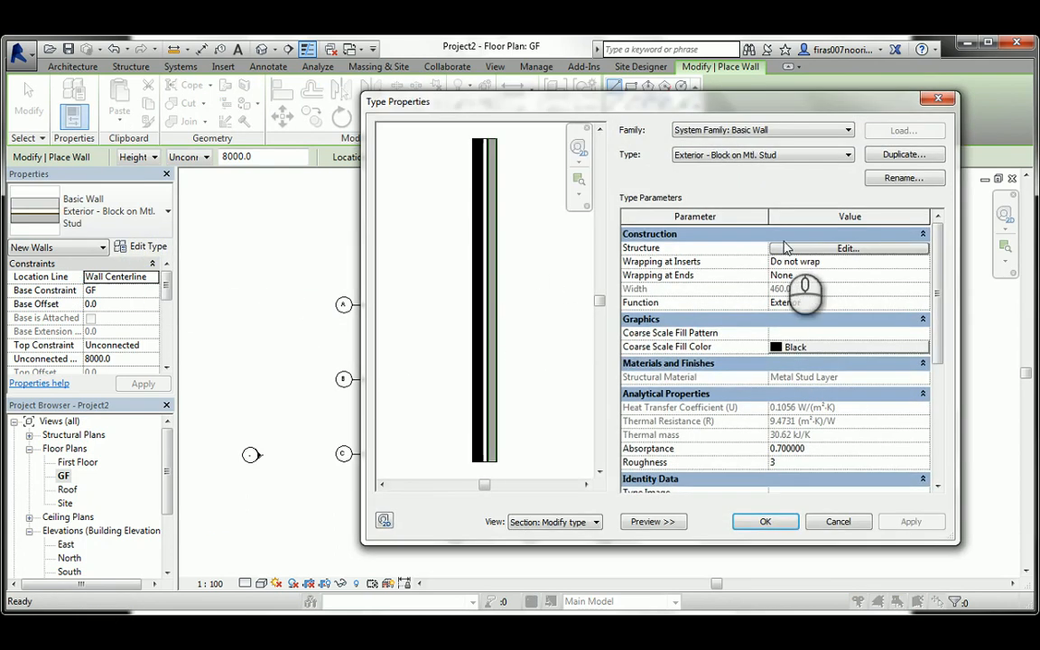
click(801, 249)
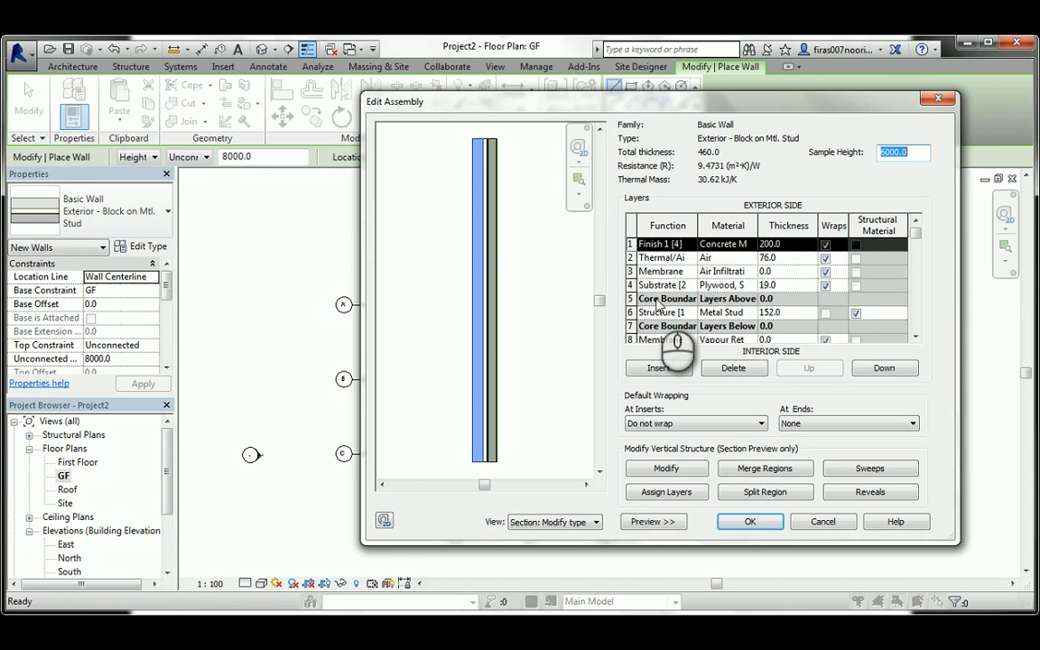
scroll(662, 307, down, 1)
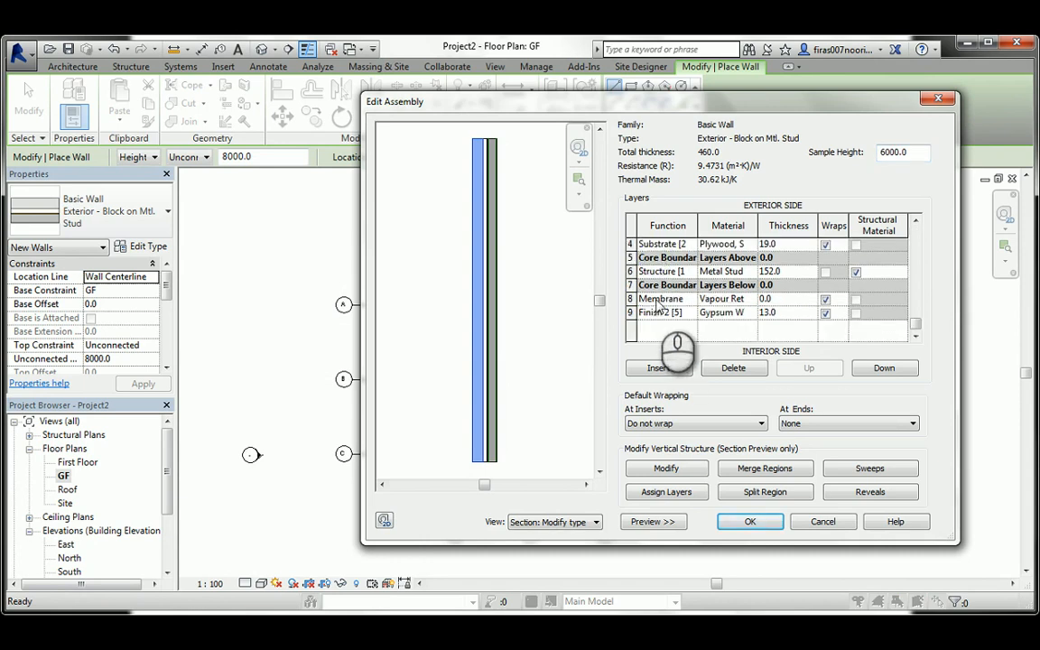
scroll(659, 311, up, 1)
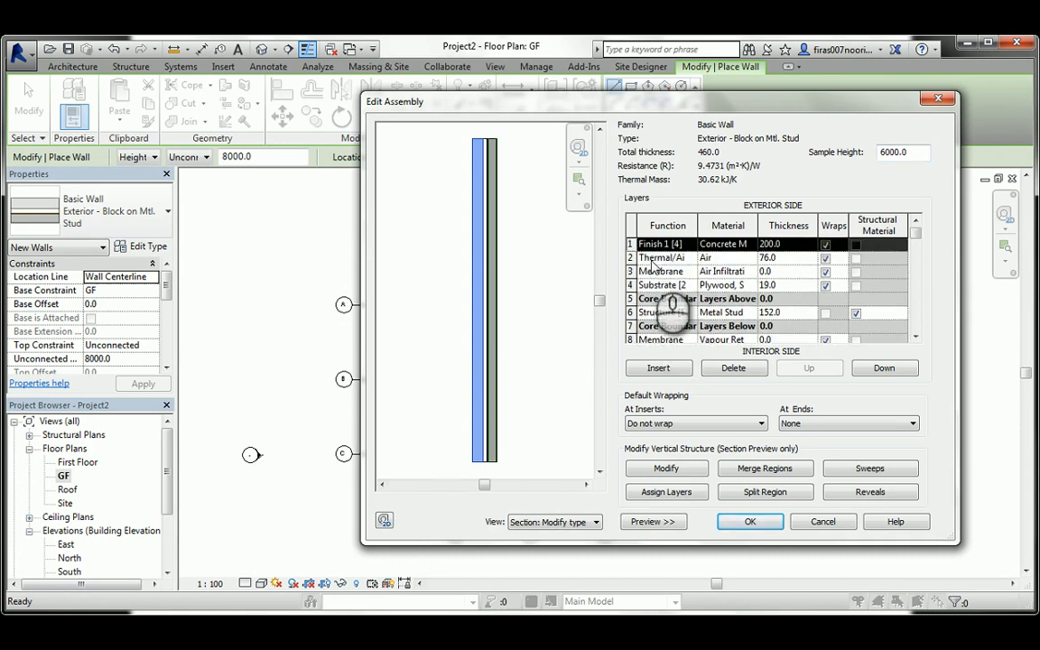
scroll(658, 287, down, 1)
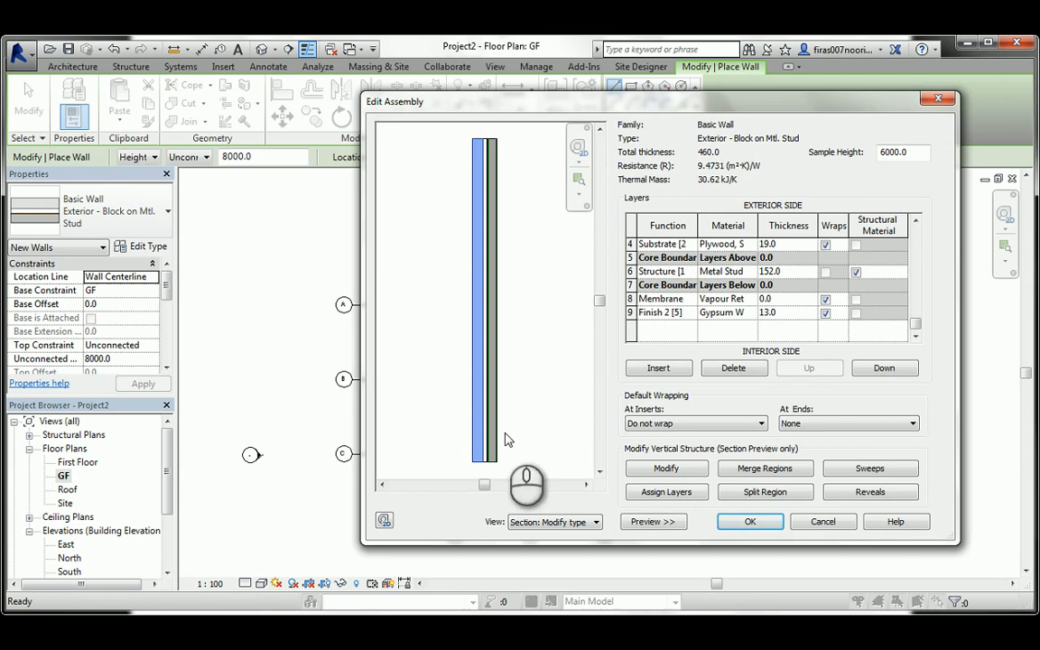
scroll(479, 465, up, 2)
scroll(478, 465, up, 1)
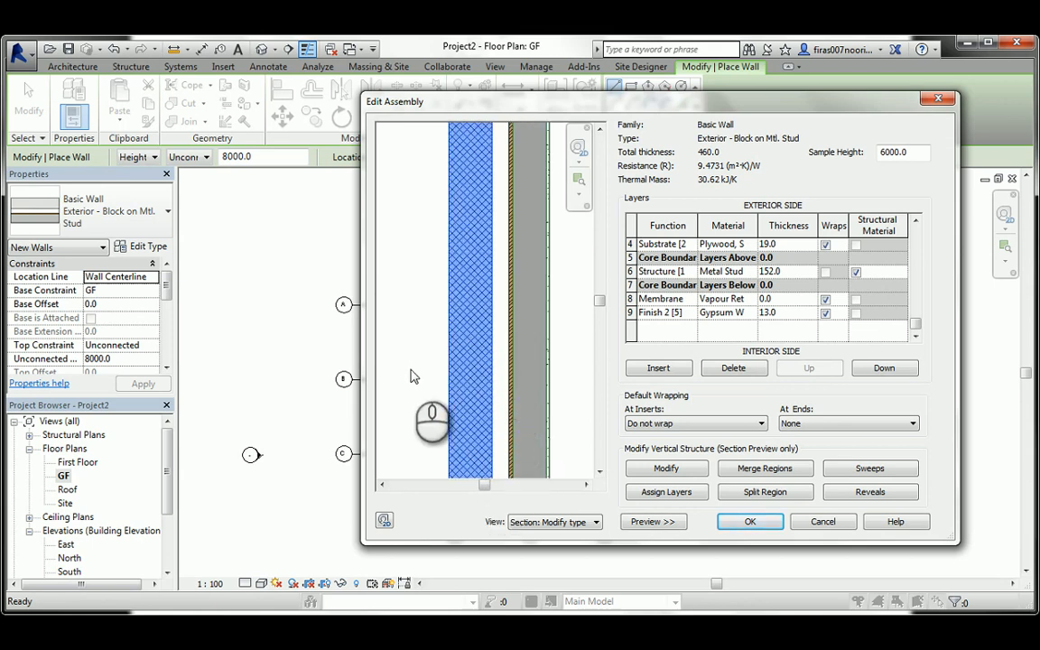
mouse_move(601, 307)
mouse_down()
mouse_move(602, 334)
mouse_move(599, 309)
mouse_up()
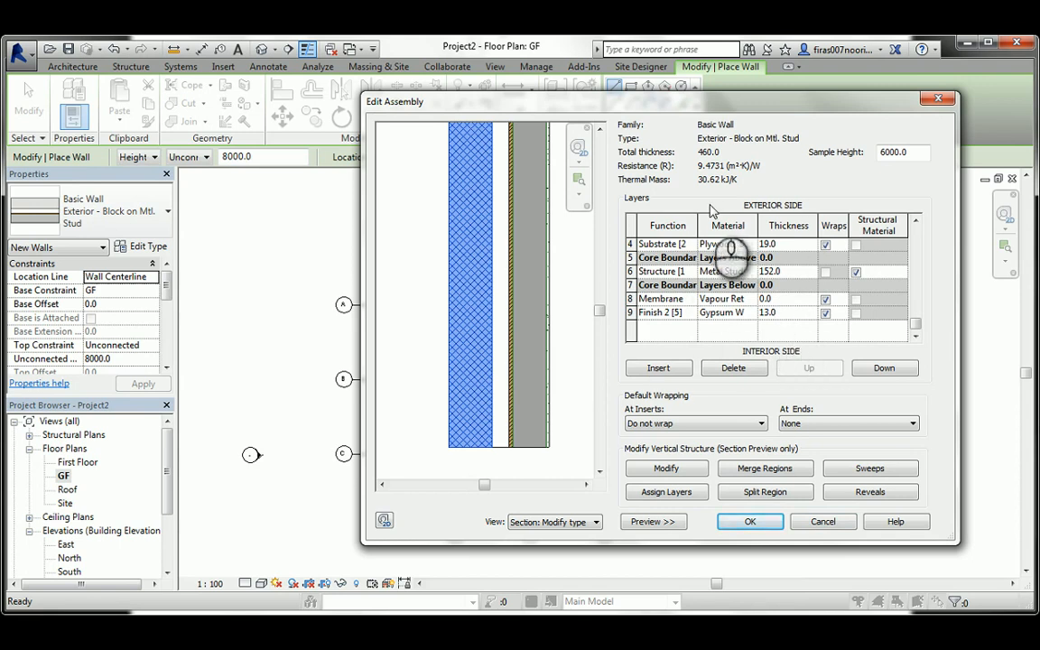
click(813, 523)
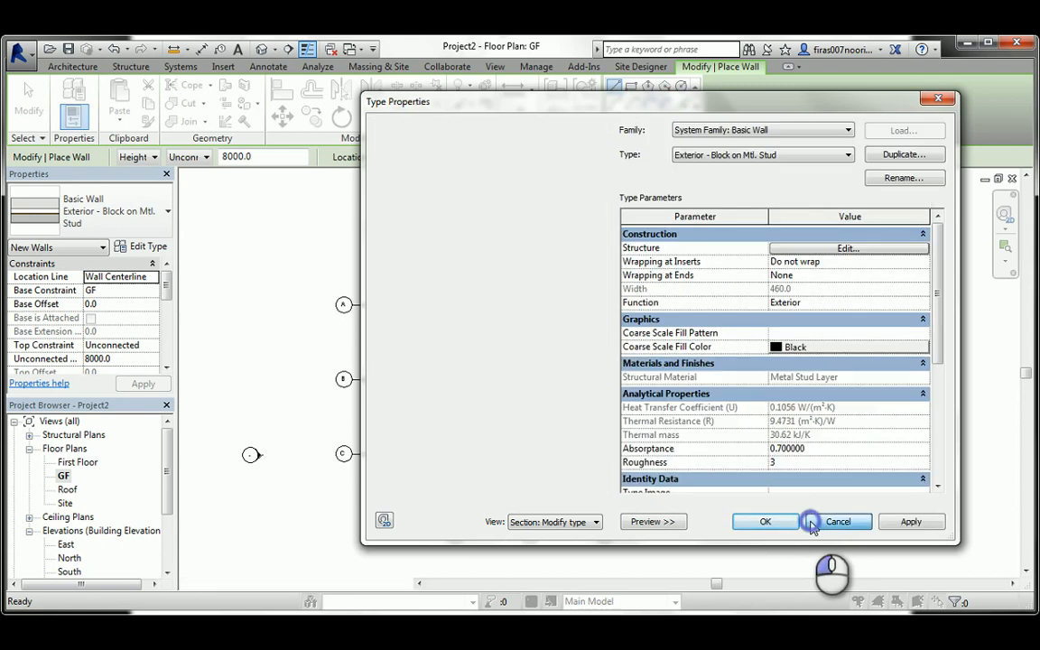
click(809, 520)
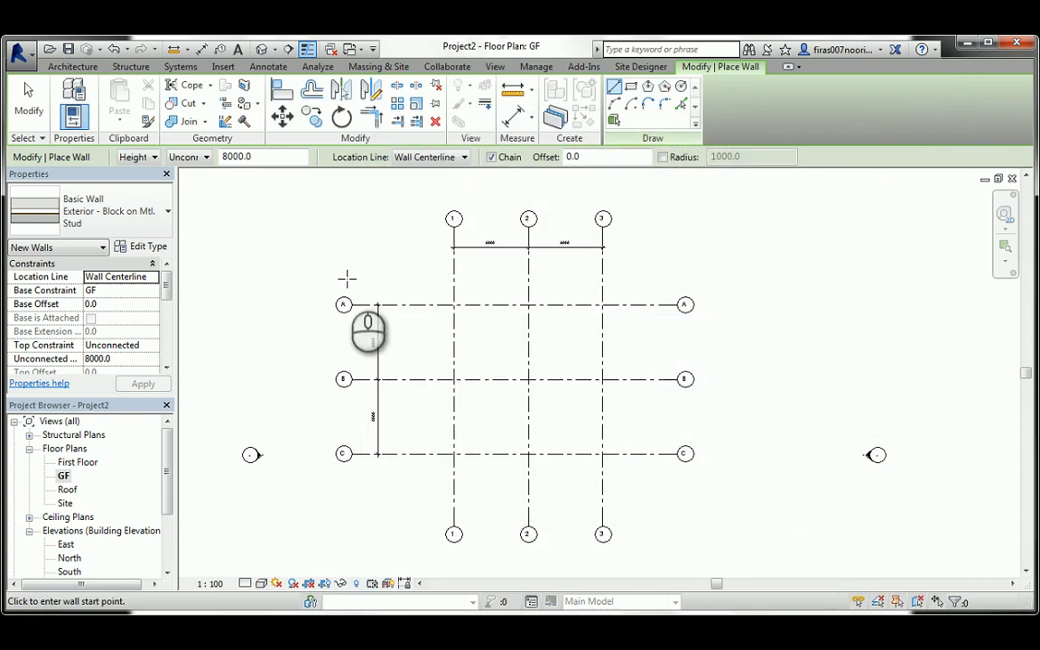
scroll(459, 323, up, 4)
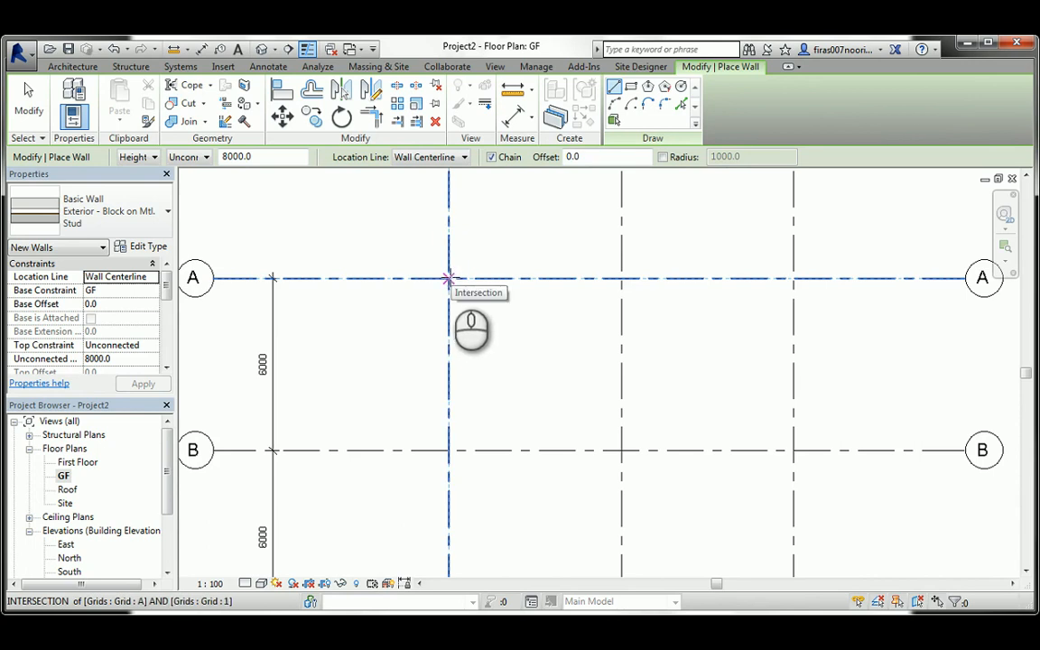
right_click(390, 214)
click(399, 222)
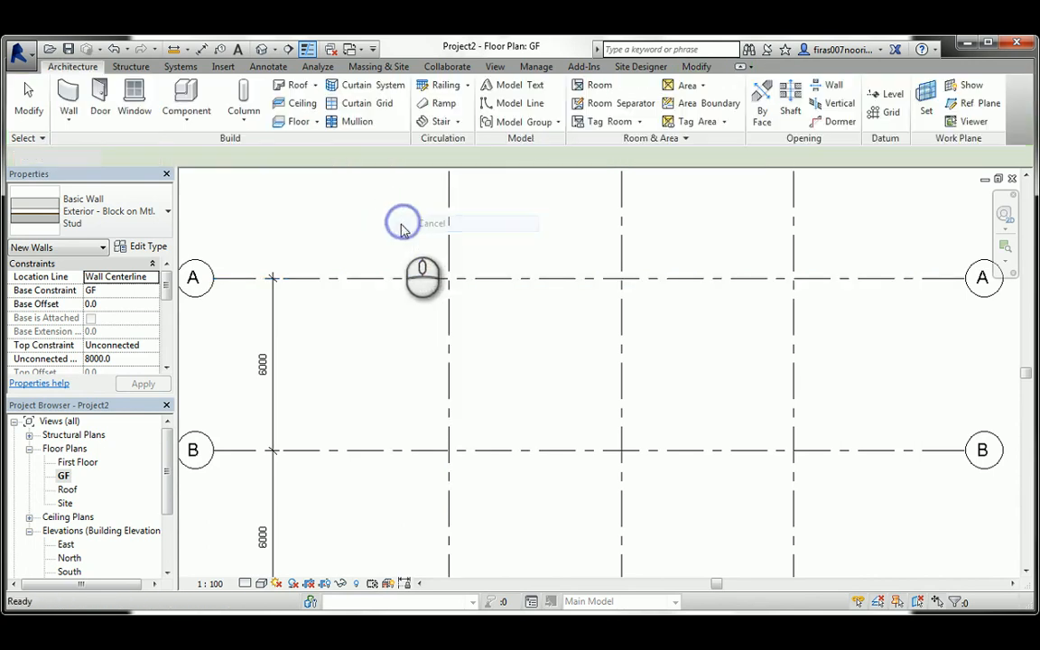
click(125, 212)
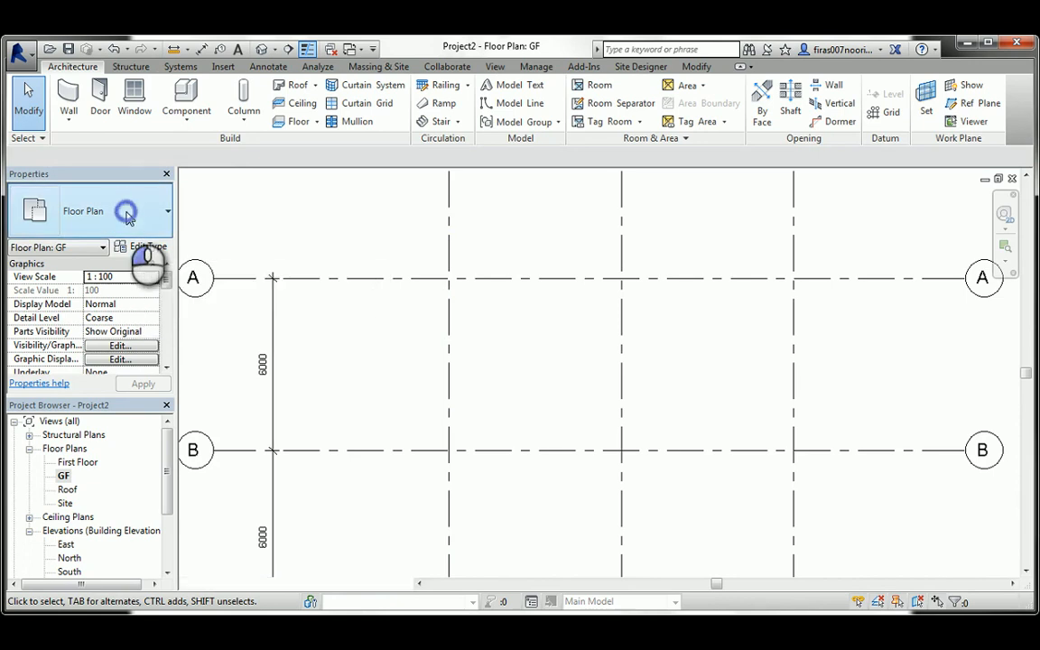
Start a new wall on the GF plan with the Generic - 140mm Masonry type.
click(75, 97)
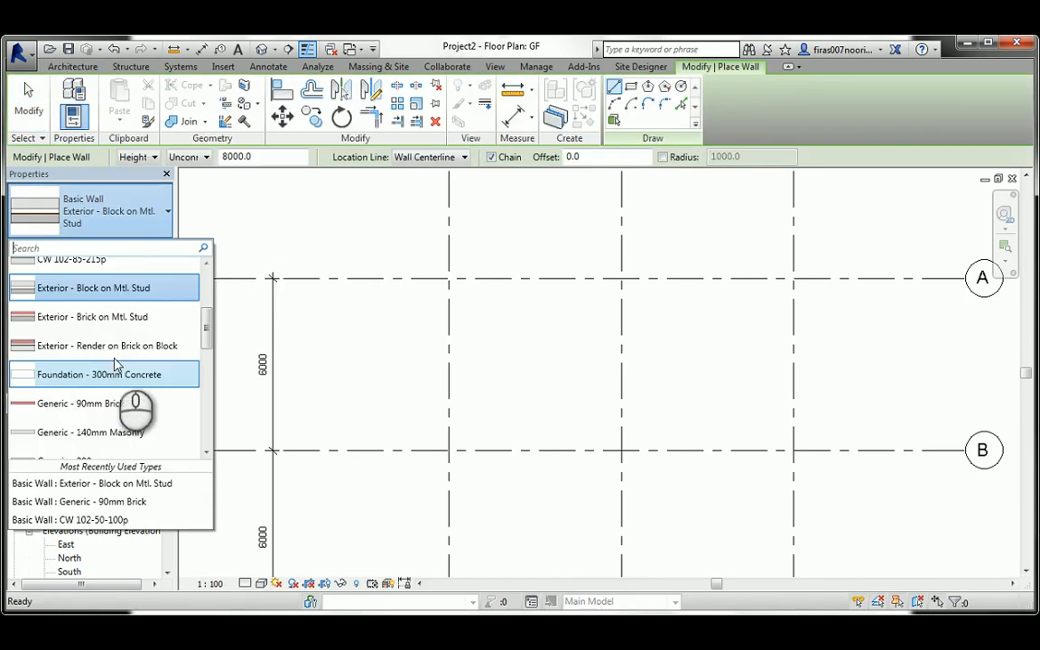
scroll(105, 355, down, 1)
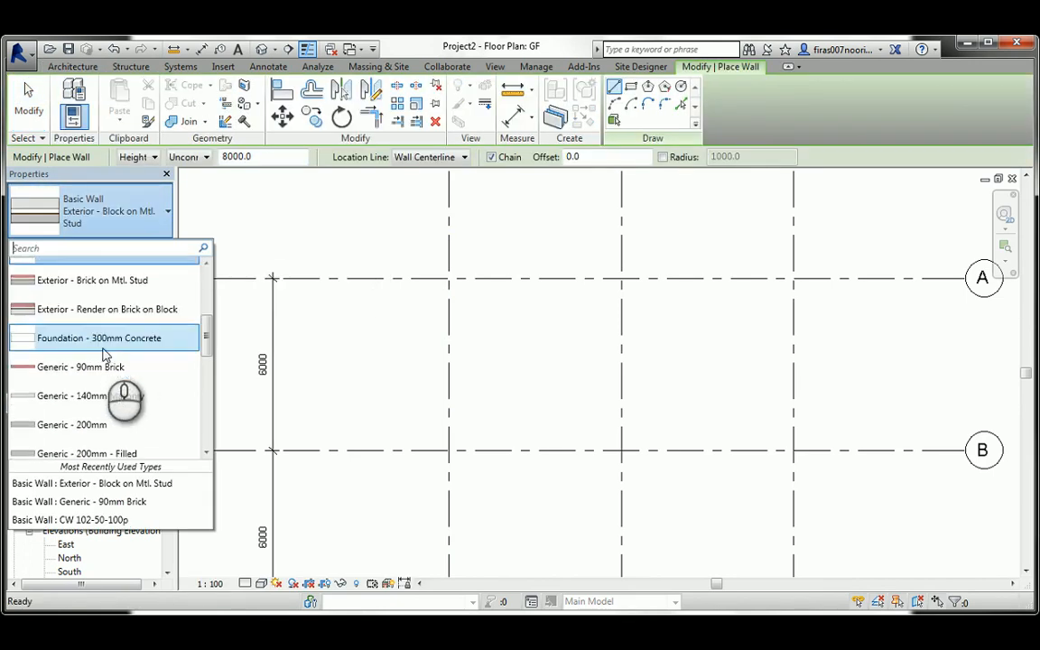
click(125, 404)
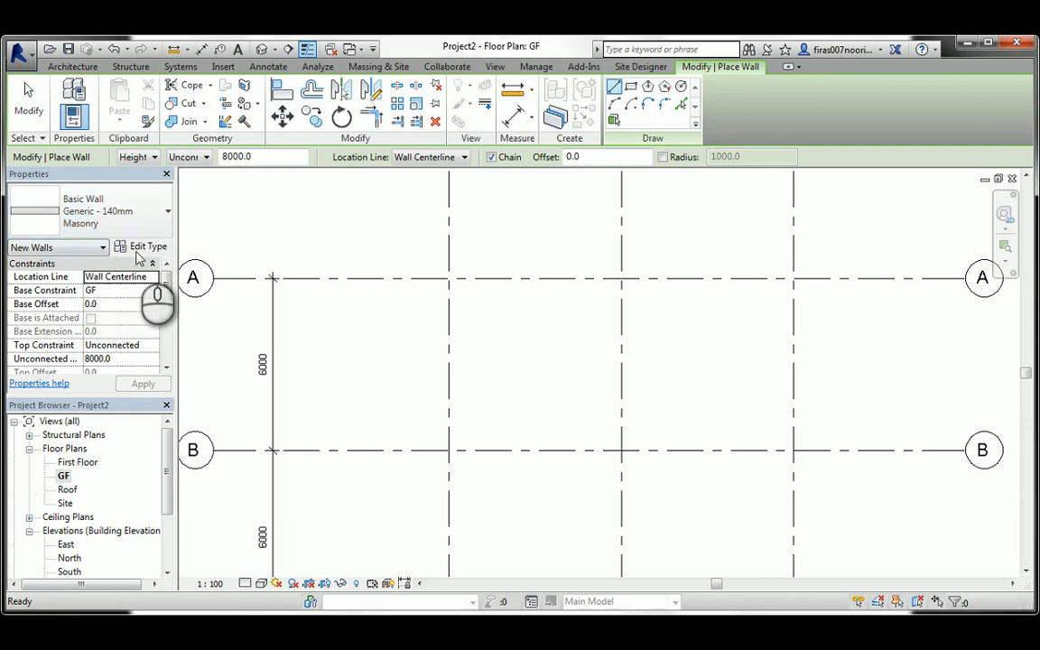
Duplicate the Generic - 140mm Masonry type as 50mm Brick_30mm Sc_200mmCMU_20mm GYP _ followed by the author's first name.
click(145, 245)
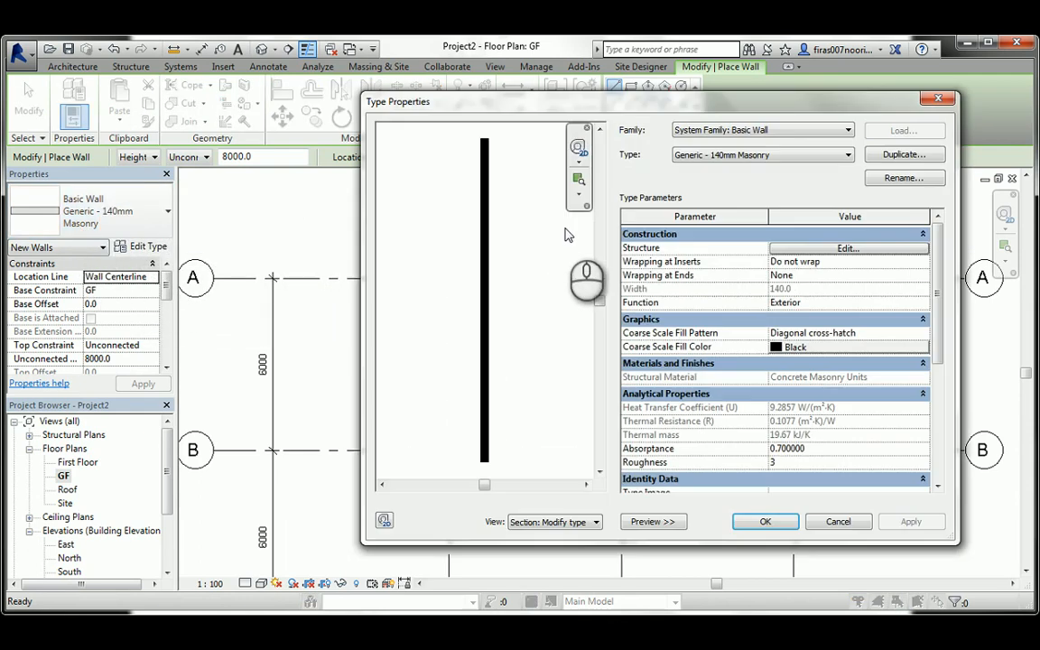
click(904, 155)
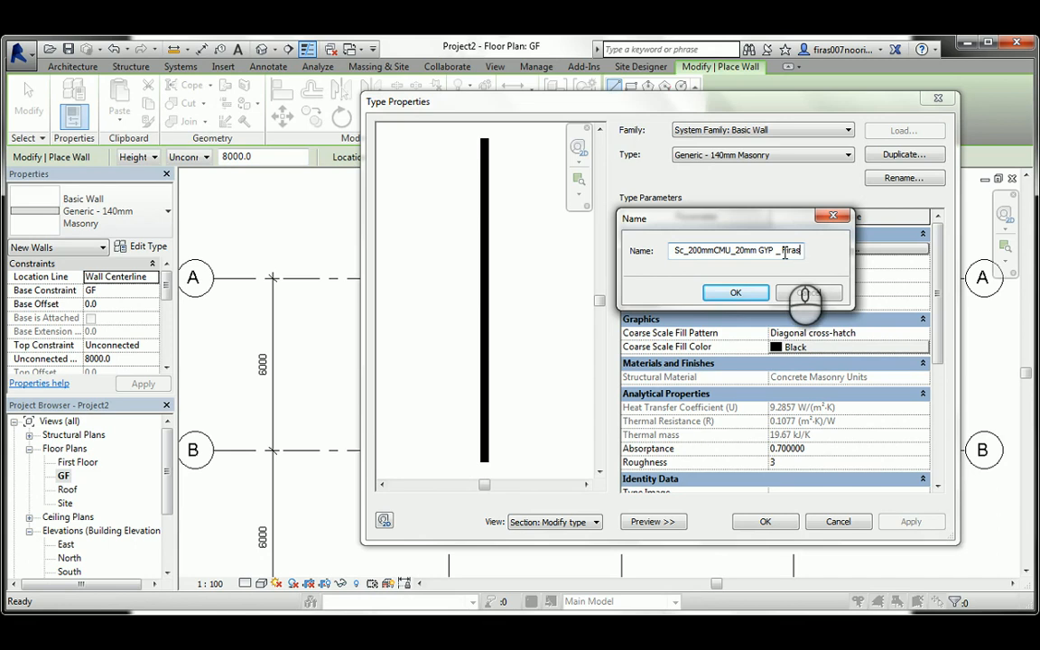
click(745, 293)
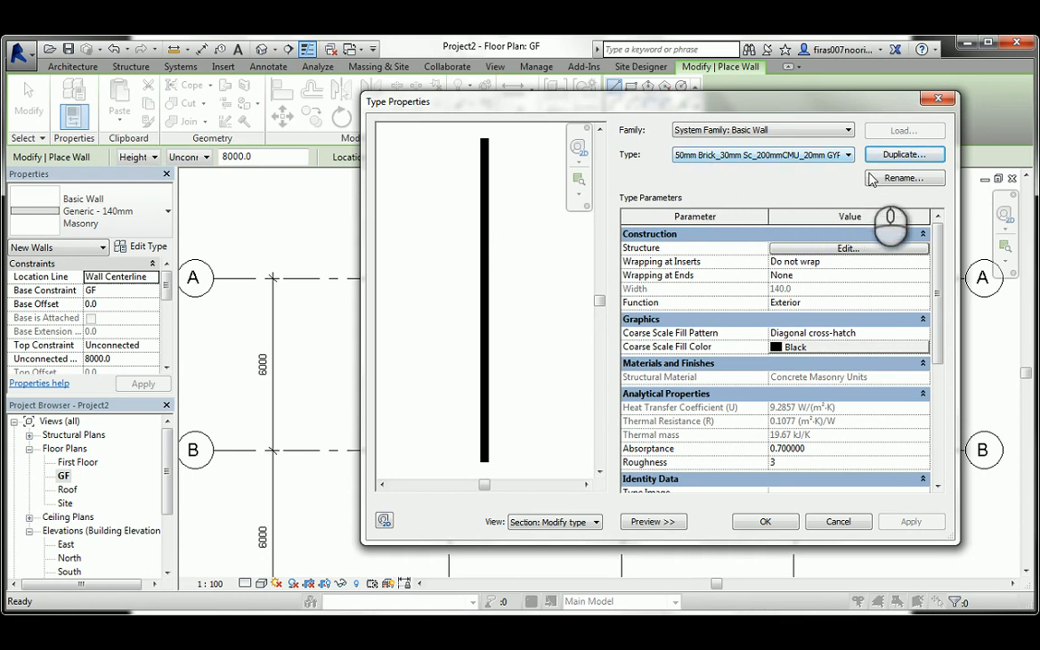
click(902, 178)
click(425, 390)
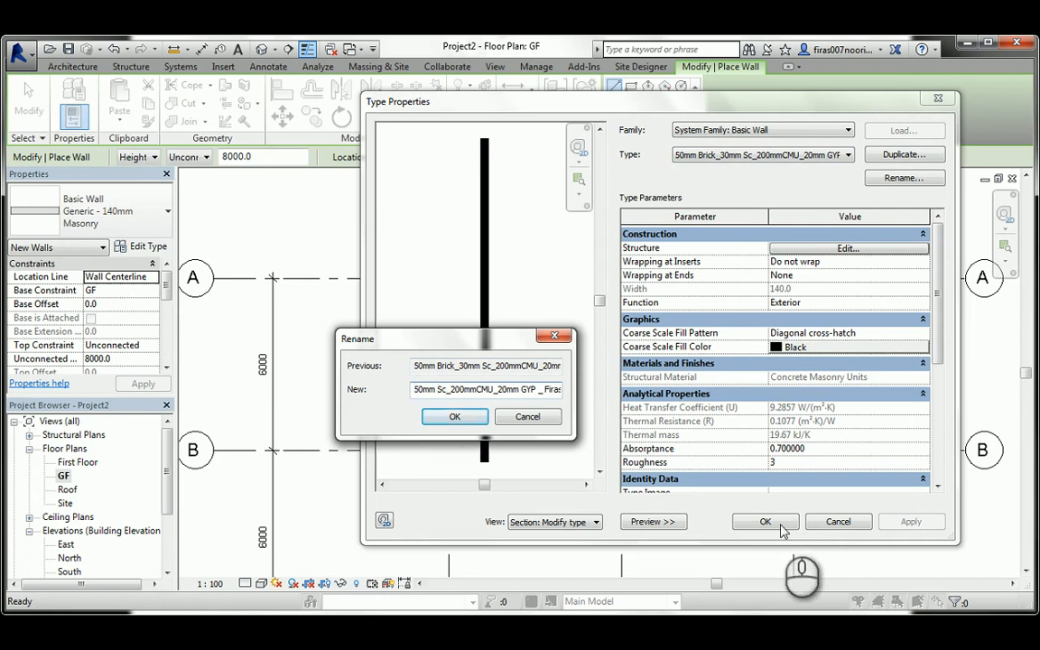
double_click(430, 390)
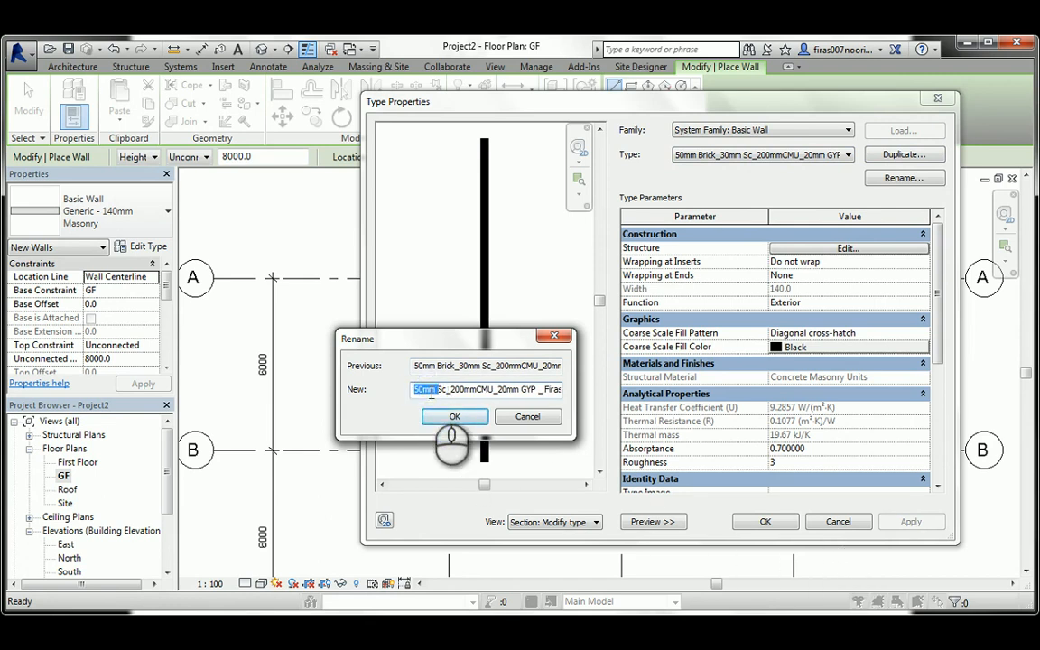
click(527, 416)
Rename the duplicated wall type to 50 Brick_30 Sc_200 CMU_20 GYP _ followed by the author's first name.
click(903, 178)
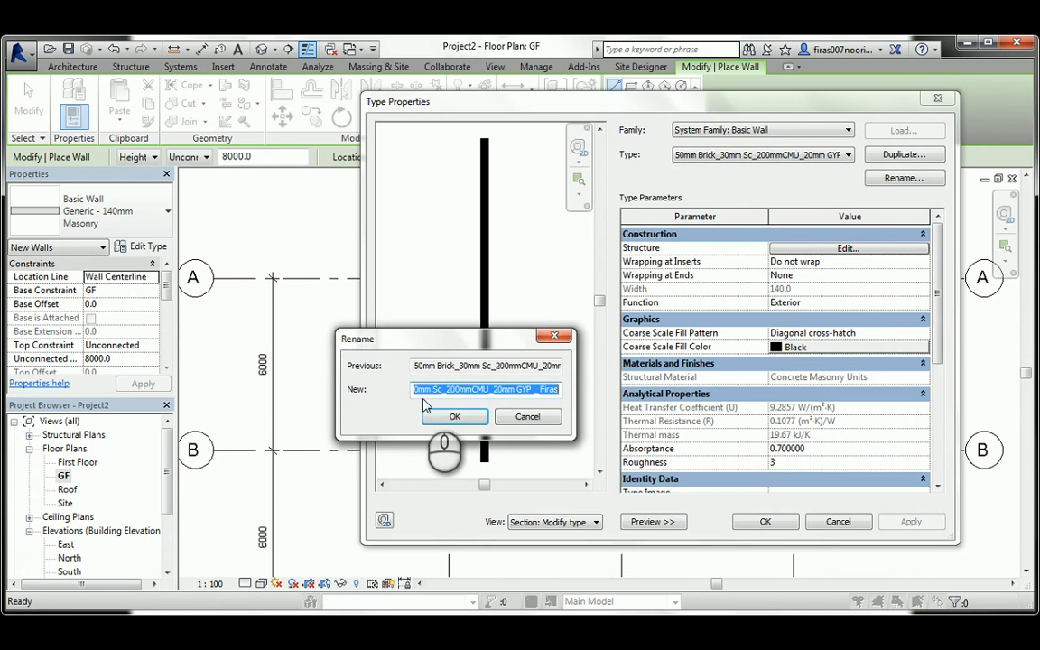
click(422, 388)
key(Left)
key(Left)
key(Left)
key(Left)
key(Left)
key(Left)
key(Left)
key(Left)
key(Left)
key(Left)
key(Left)
key(Left)
key(Left)
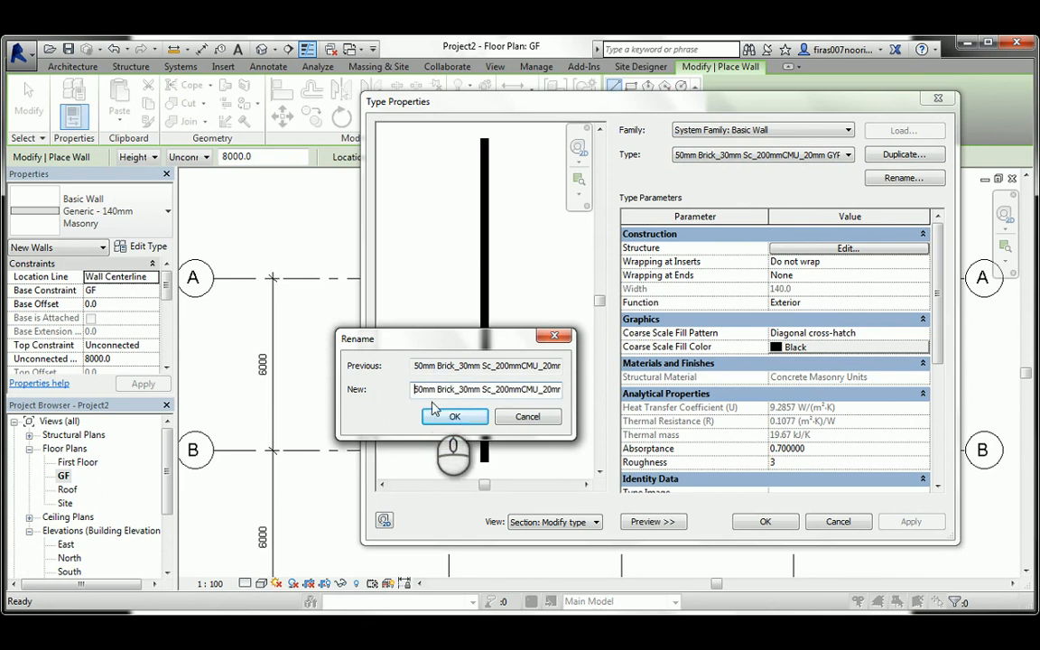
drag(424, 389, 528, 392)
key(Delete)
key(Delete)
key(Delete)
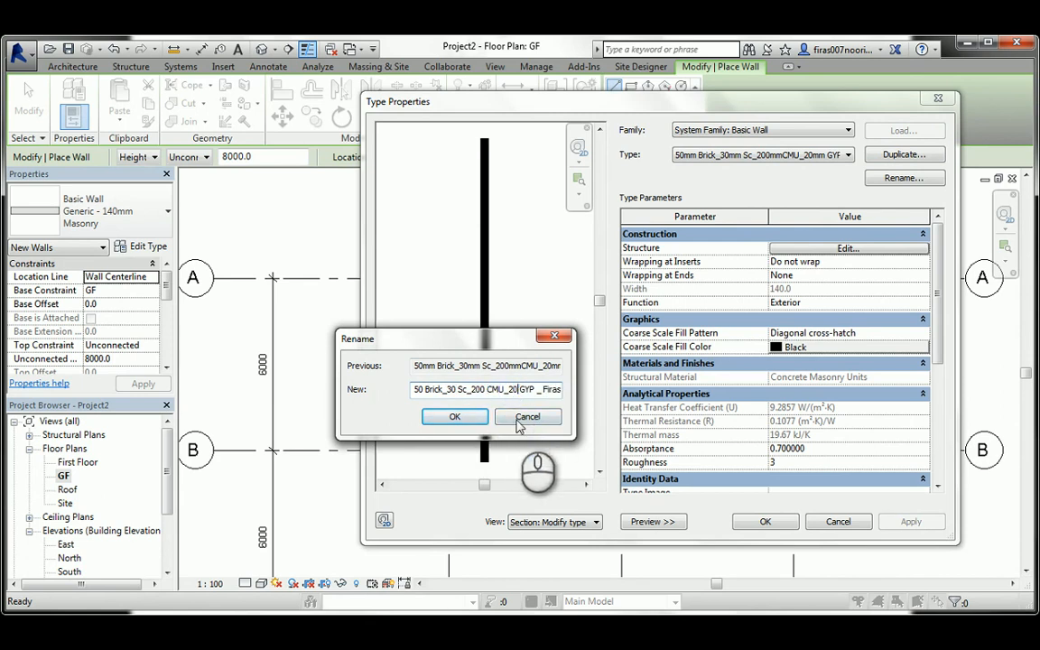
click(465, 417)
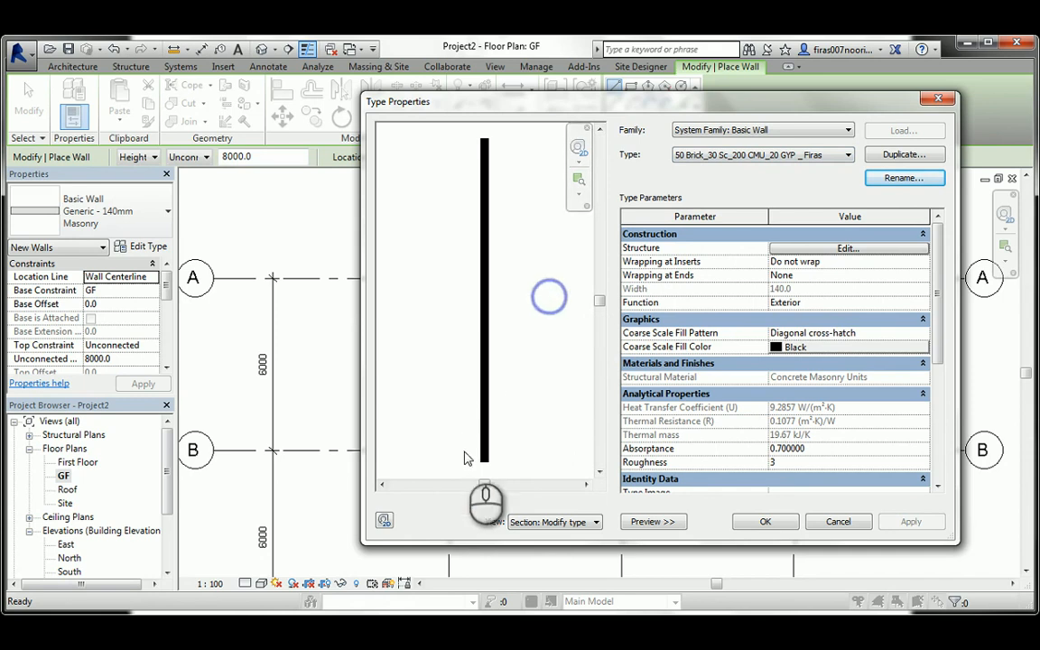
Open the layer structure of the renamed wall type for editing, keeping the section preview.
scroll(487, 474, up, 4)
scroll(495, 471, up, 3)
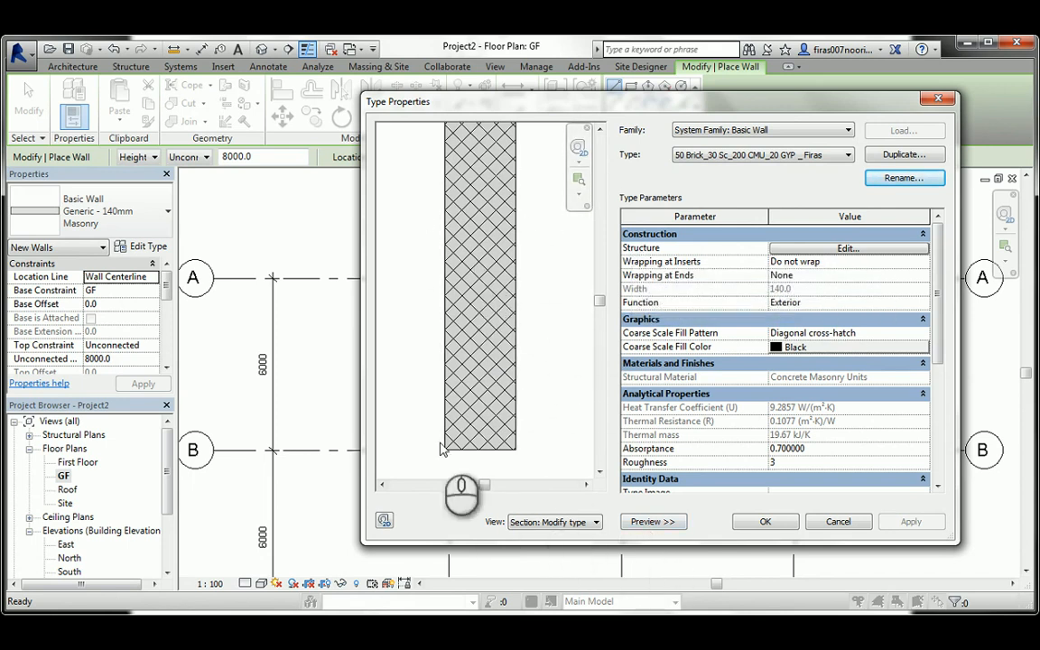
click(586, 523)
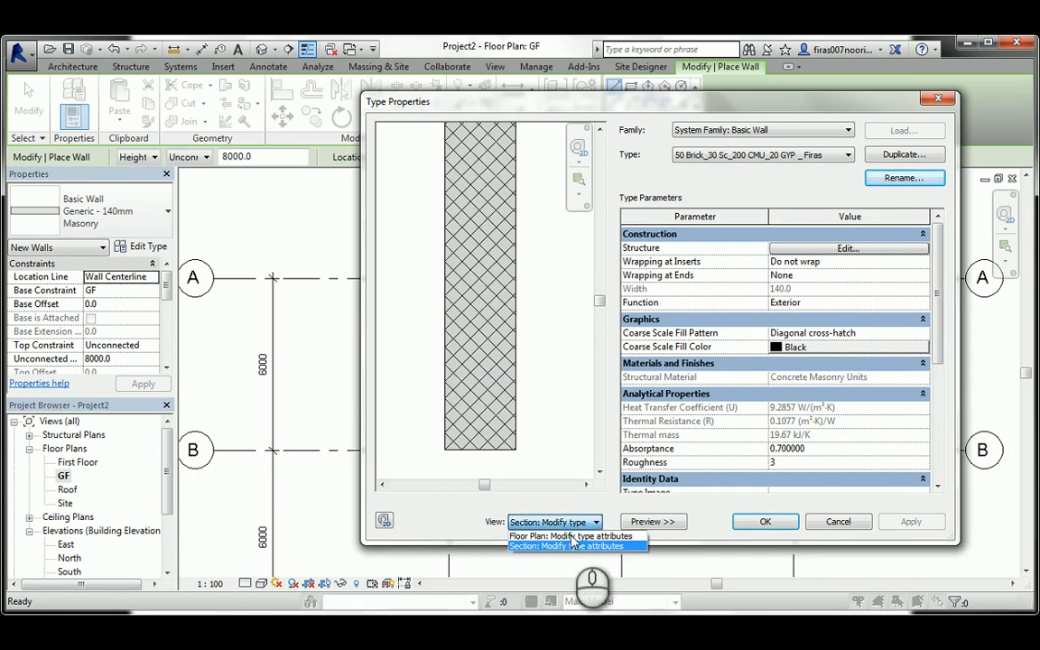
click(576, 502)
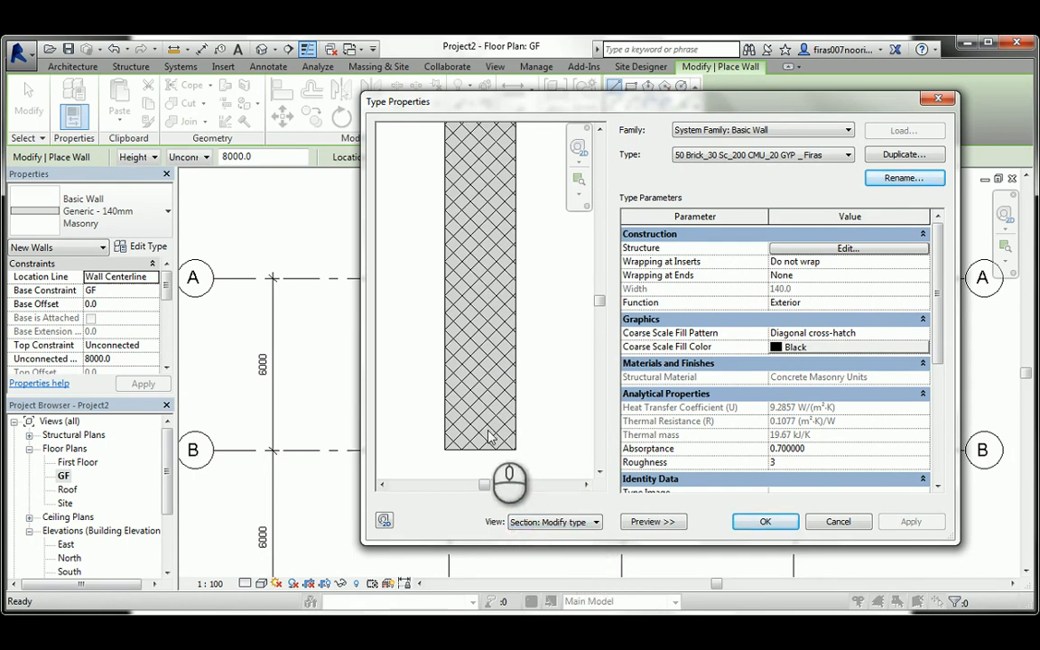
click(816, 250)
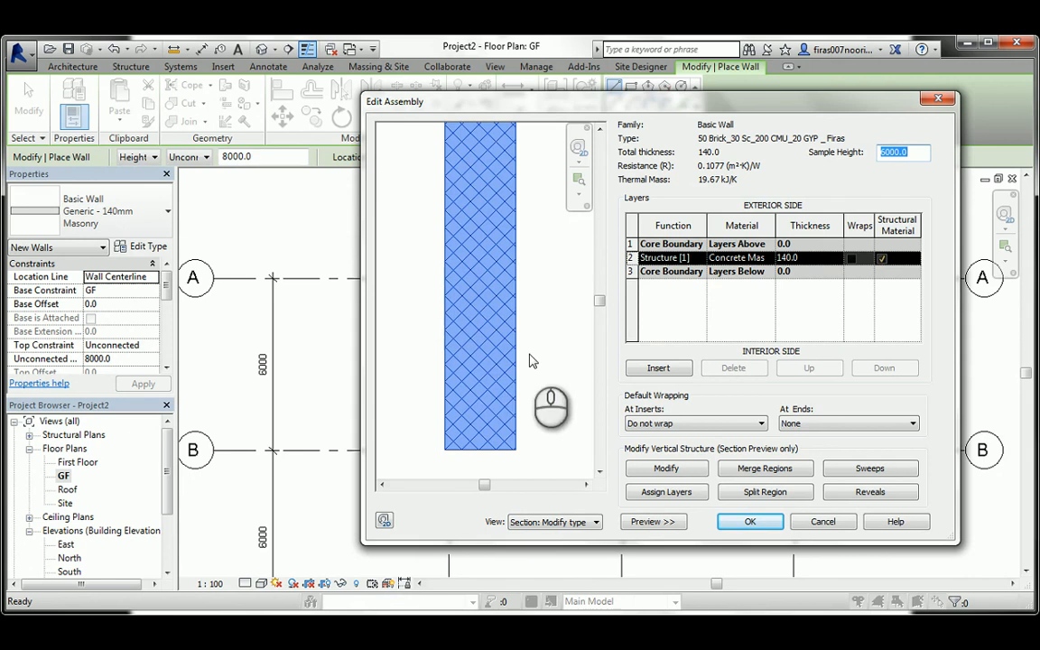
click(560, 349)
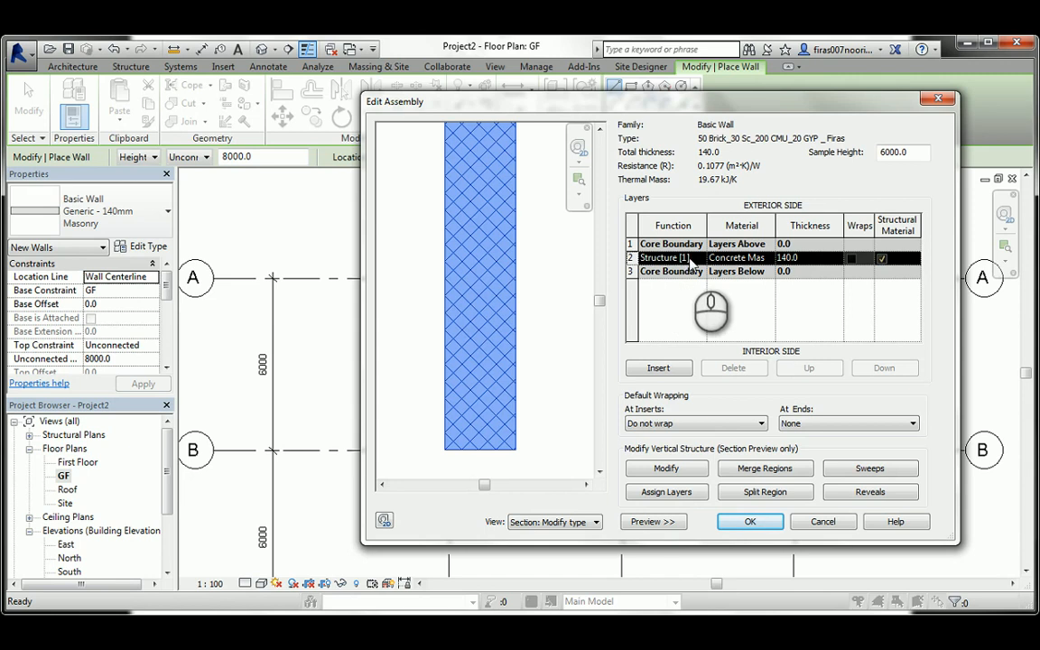
Keep the concrete masonry layer's function as Structure [1] and set its thickness to 200 mm.
click(682, 259)
click(699, 259)
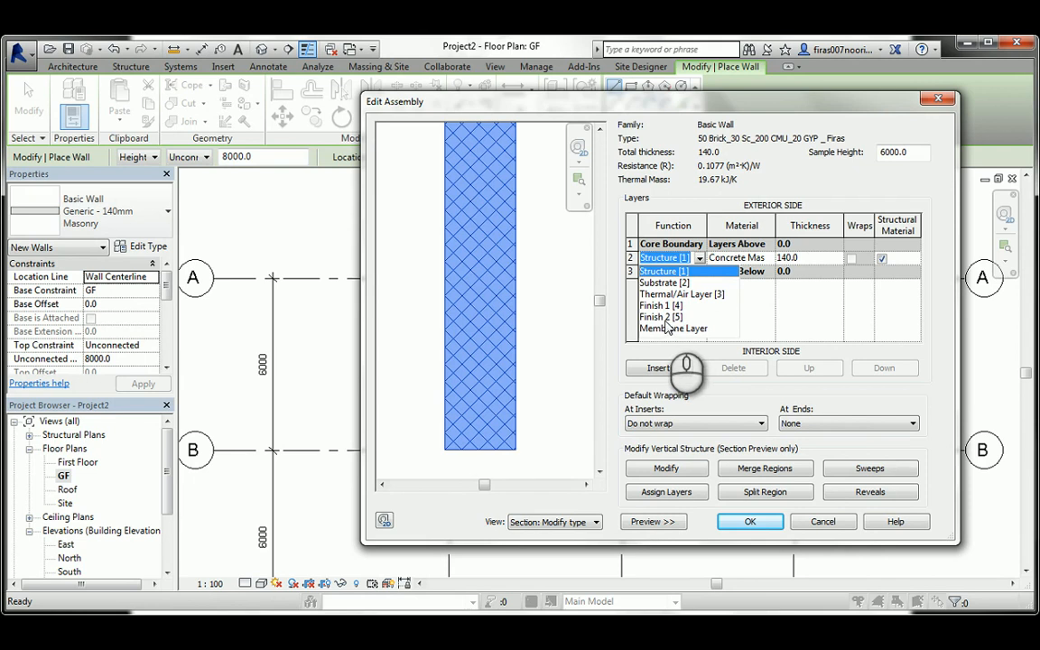
click(663, 271)
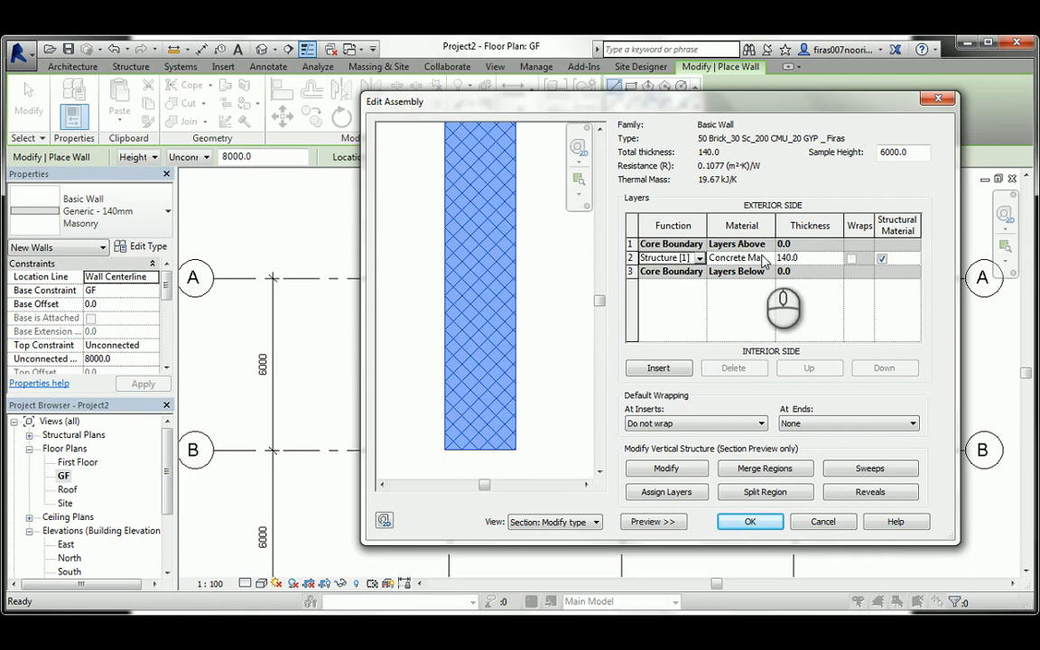
mouse_move(775, 224)
mouse_down()
mouse_move(799, 224)
mouse_move(787, 222)
mouse_up()
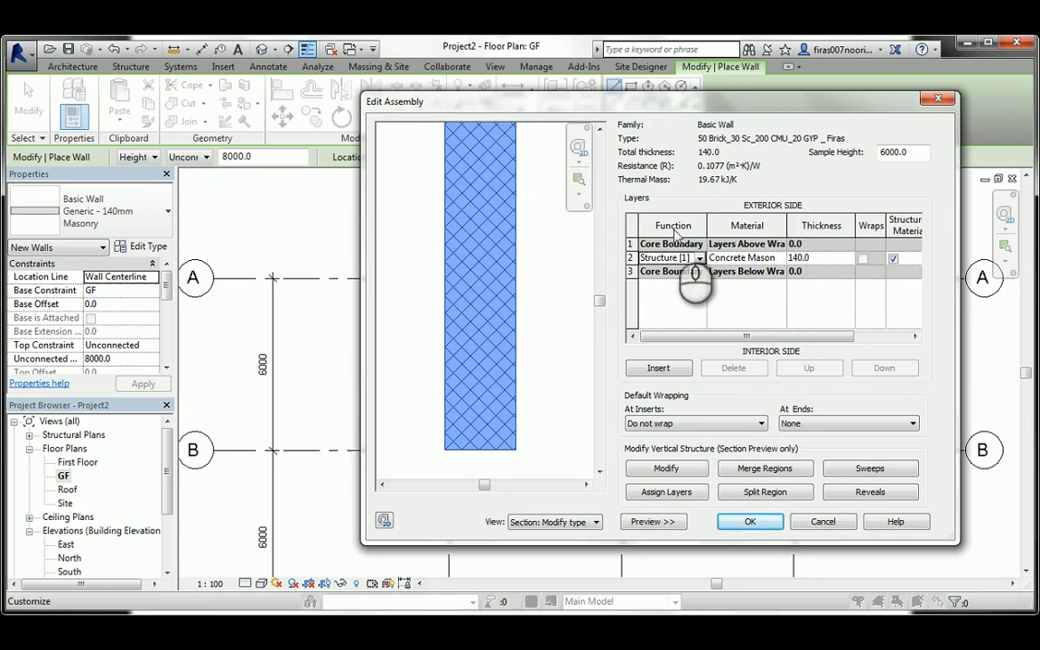
click(822, 257)
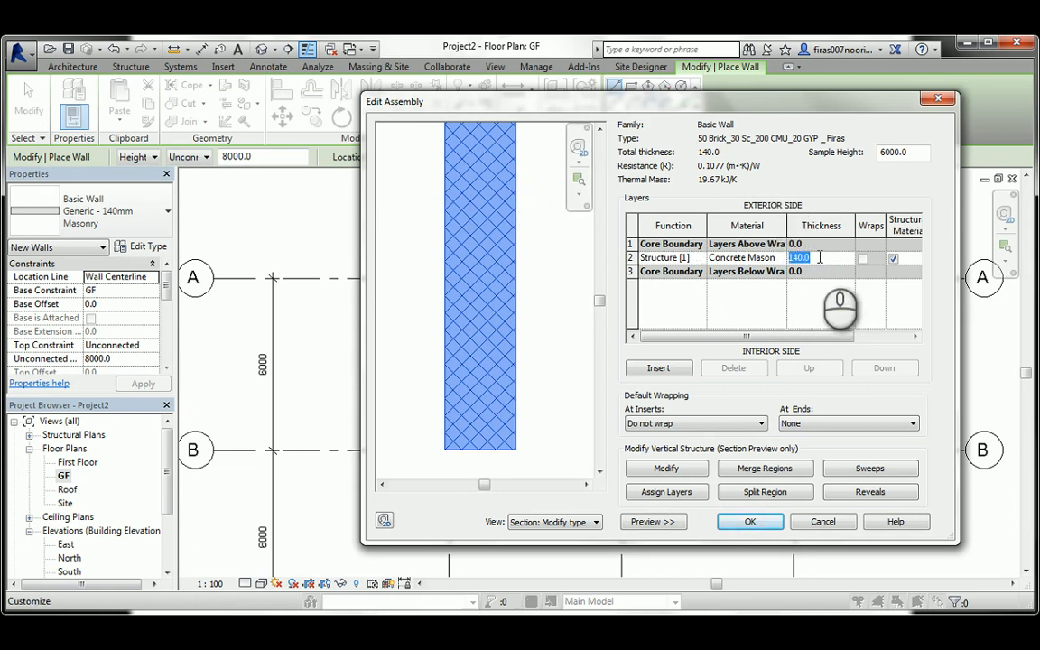
text(200)
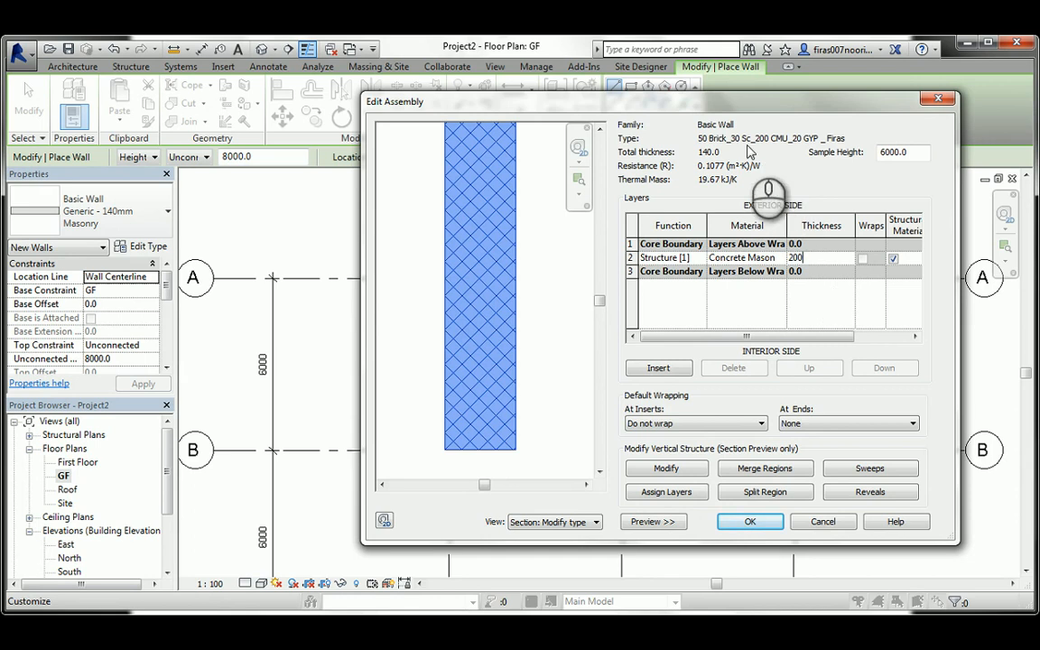
key(Tab)
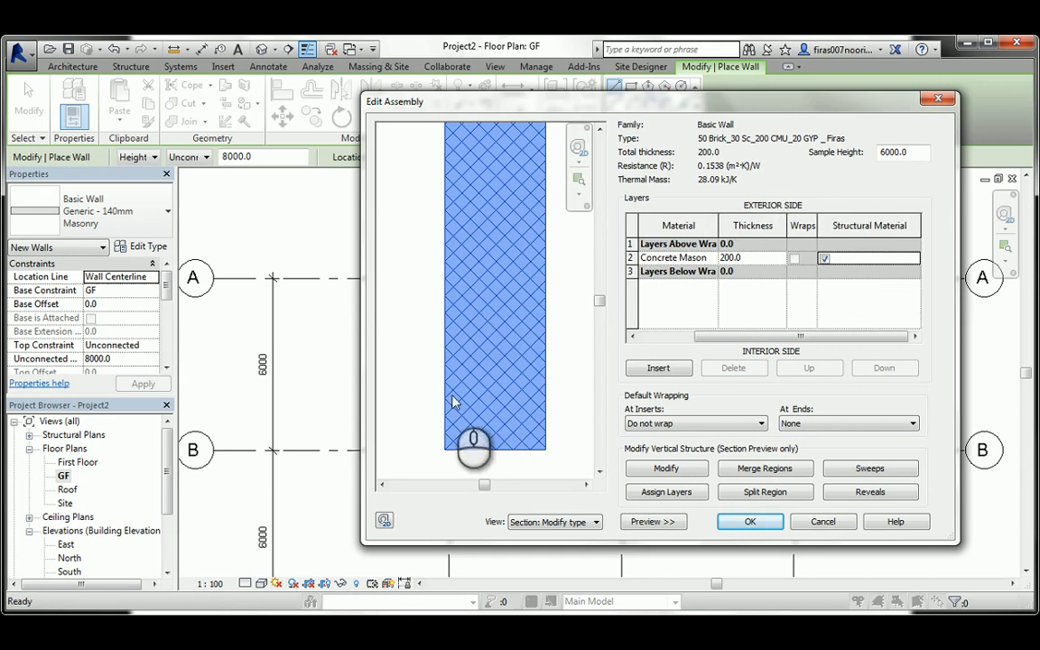
scroll(461, 337, down, 1)
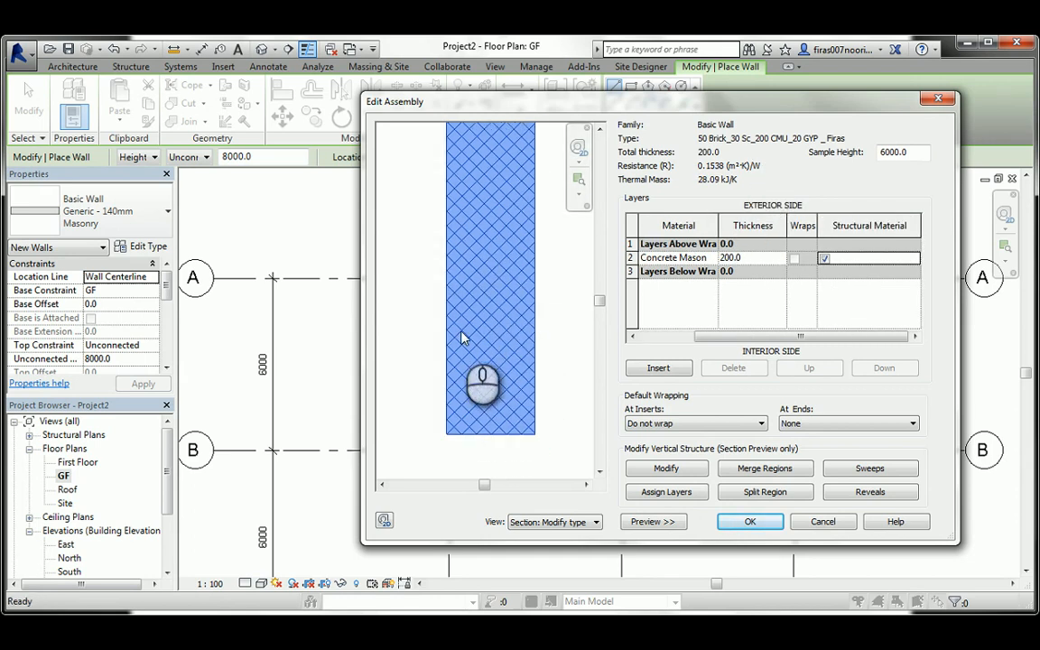
scroll(461, 337, down, 1)
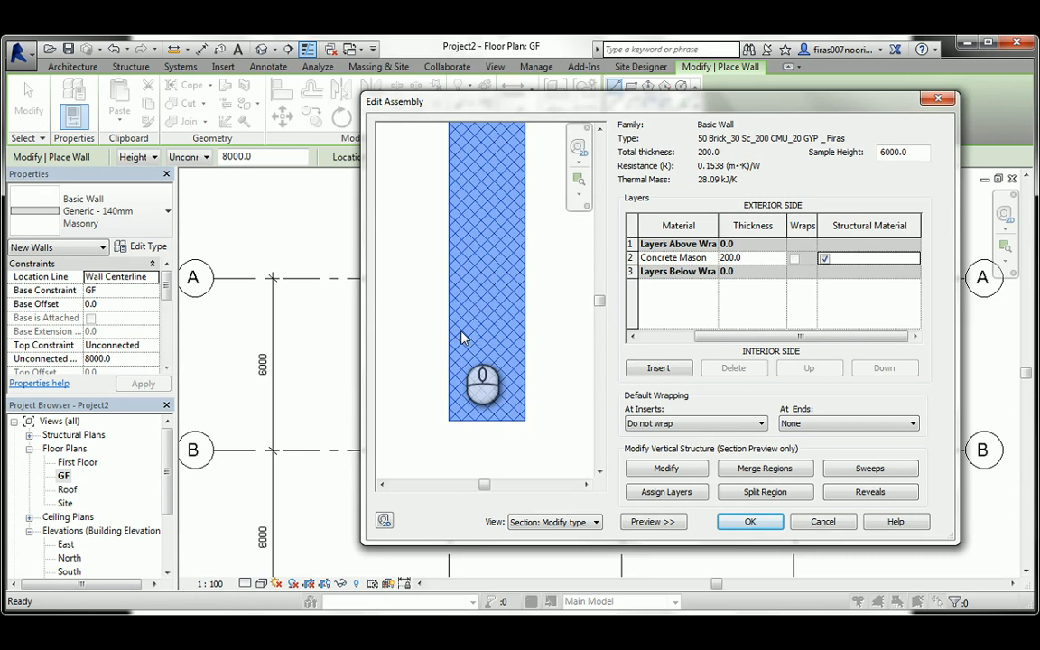
Insert a new layer above the concrete masonry layer and move it outside the exterior core boundary.
click(633, 257)
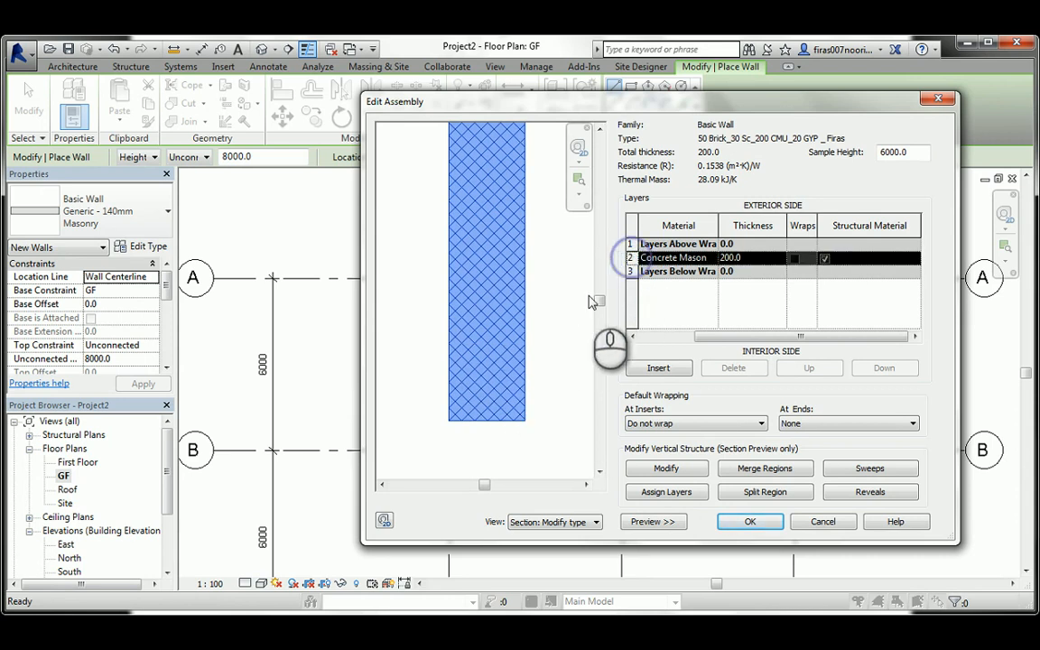
click(659, 368)
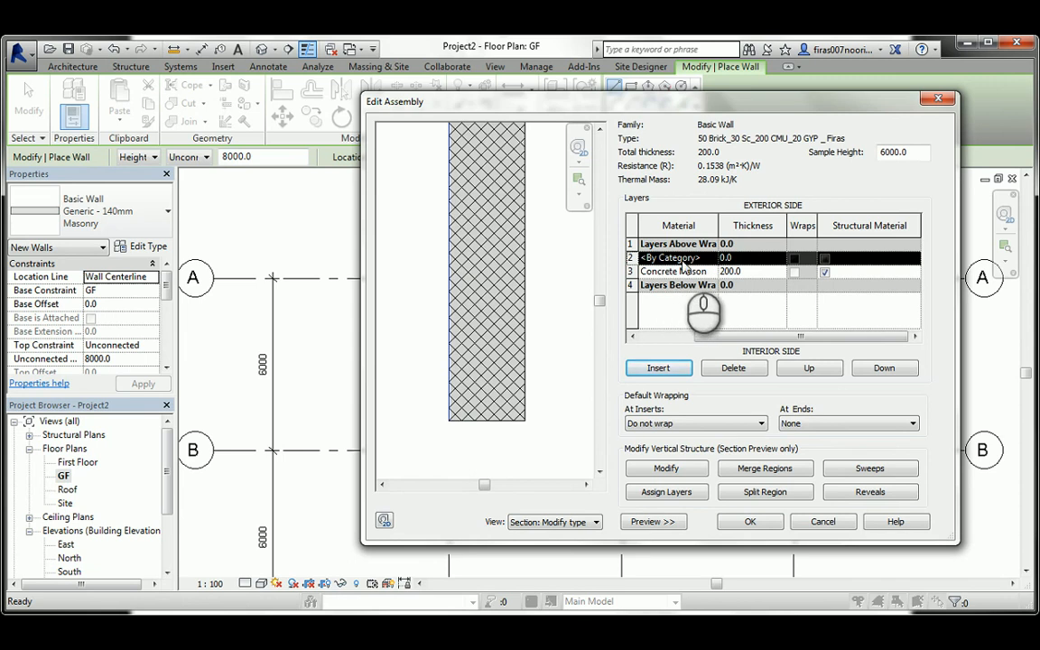
click(809, 368)
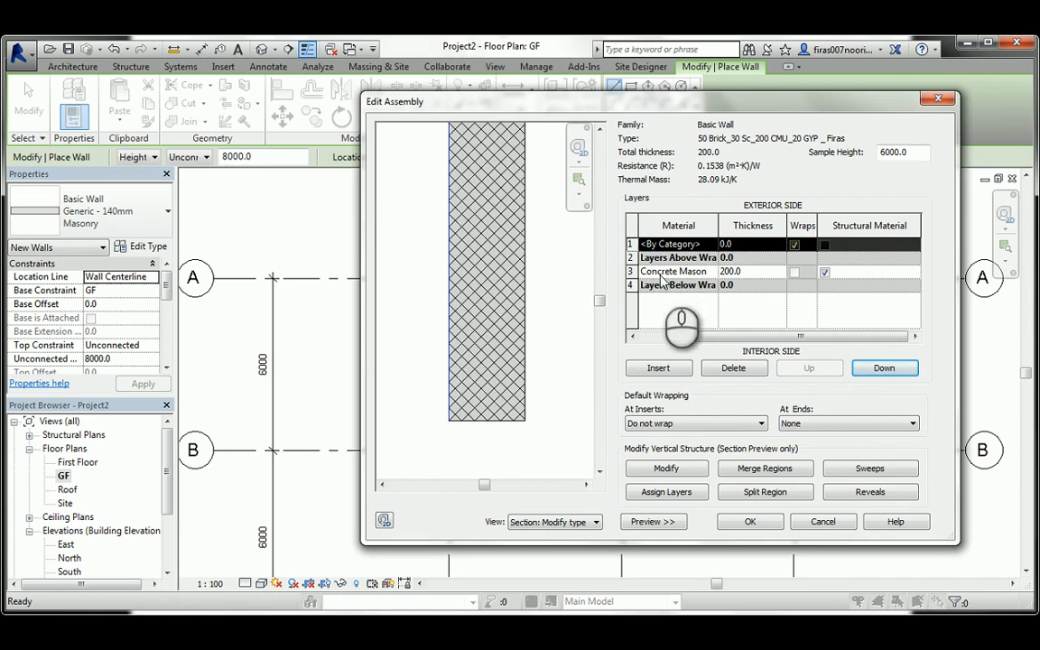
click(713, 245)
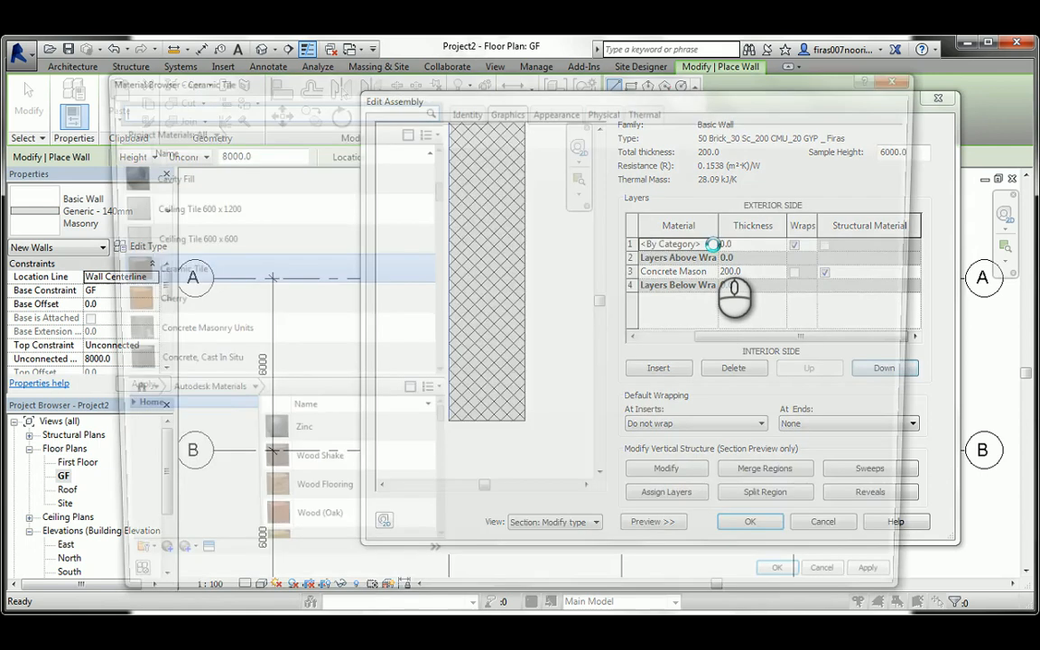
click(914, 79)
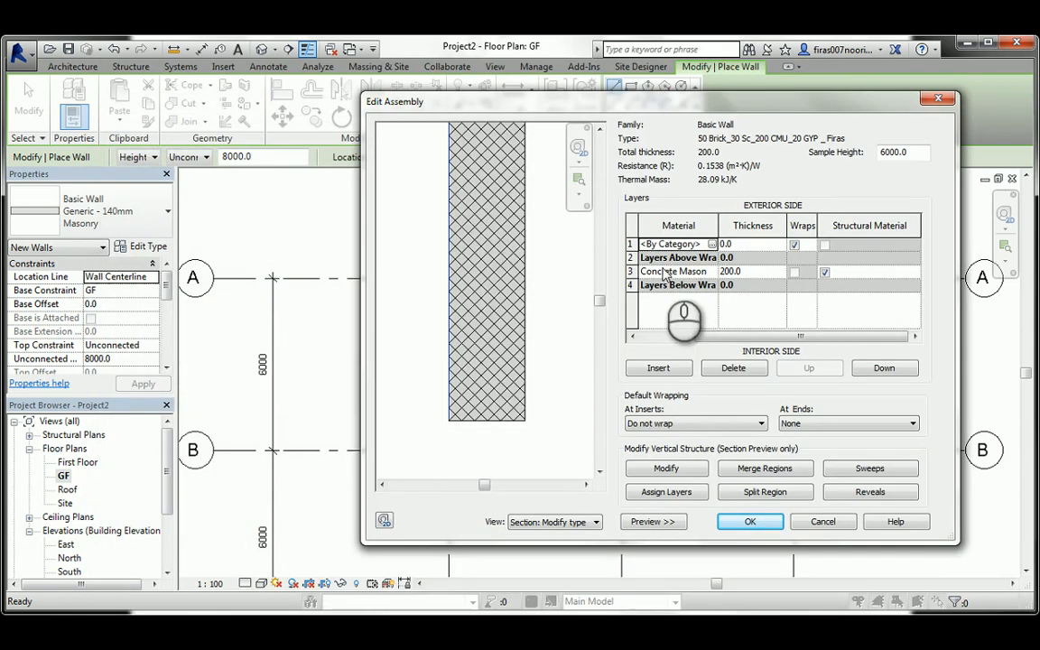
Set the function of the new exterior layer to Substrate [2].
click(679, 336)
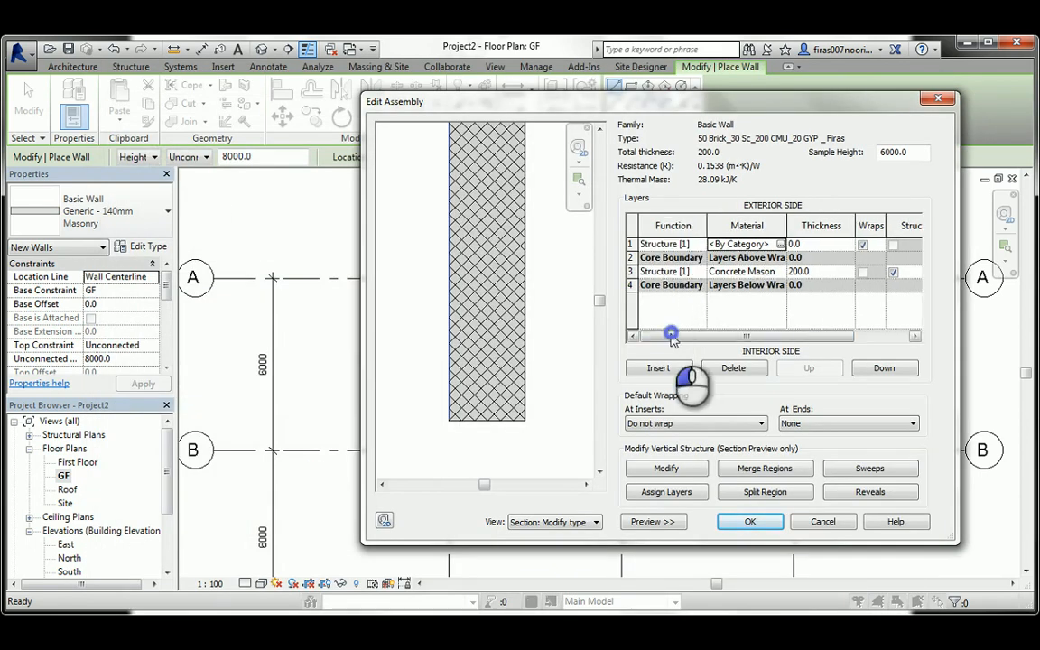
click(695, 245)
click(698, 244)
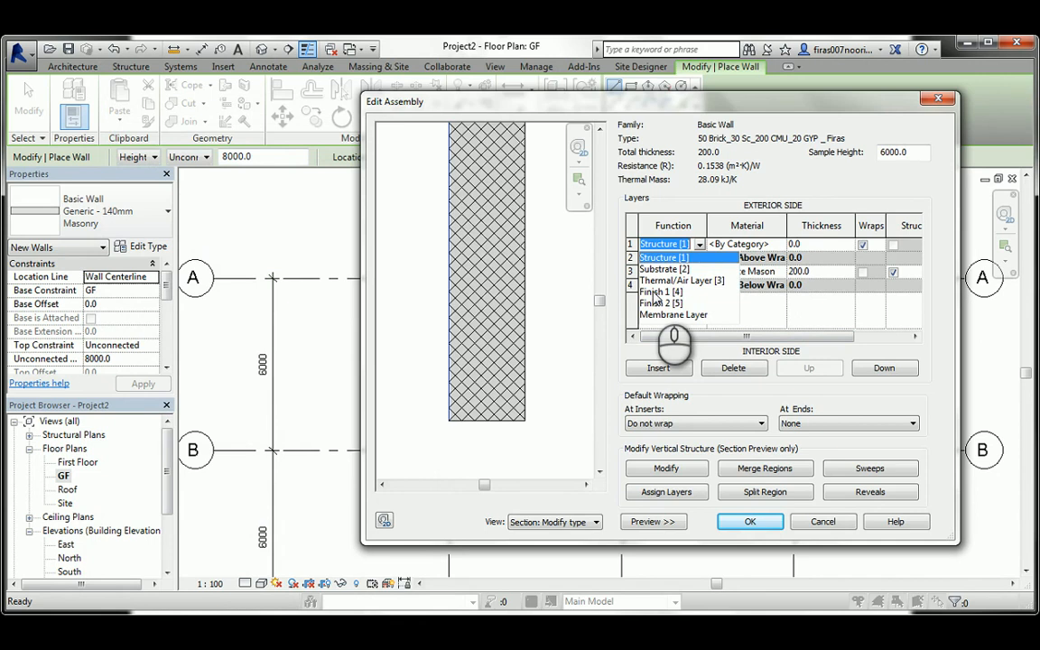
click(664, 269)
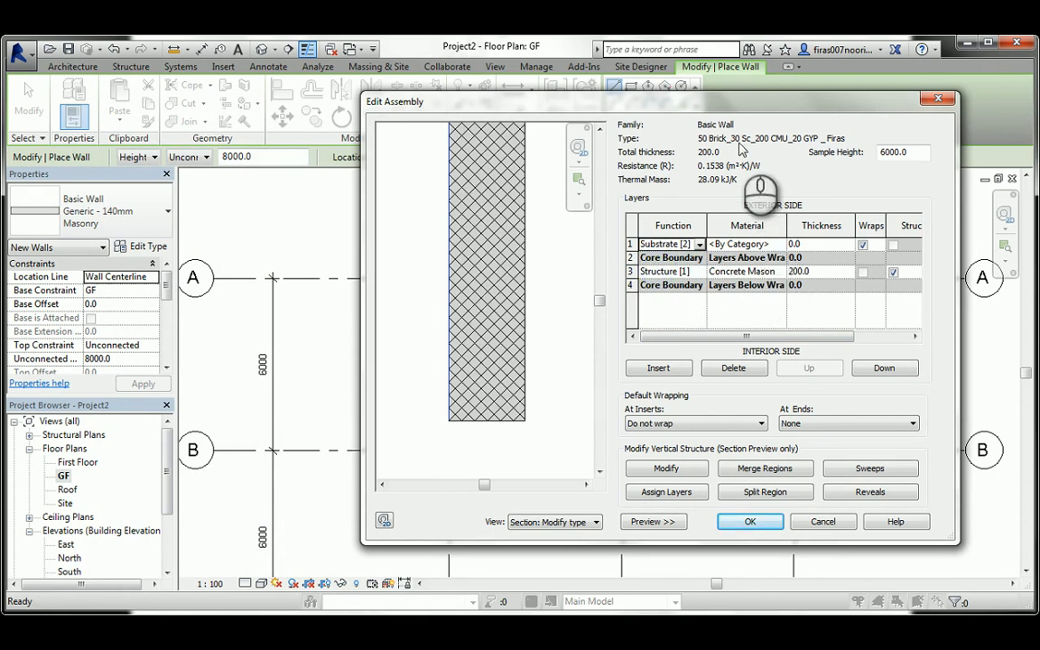
Search the materials for "con" and assign Concrete, Sand/Cement Screed to the substrate layer.
click(782, 245)
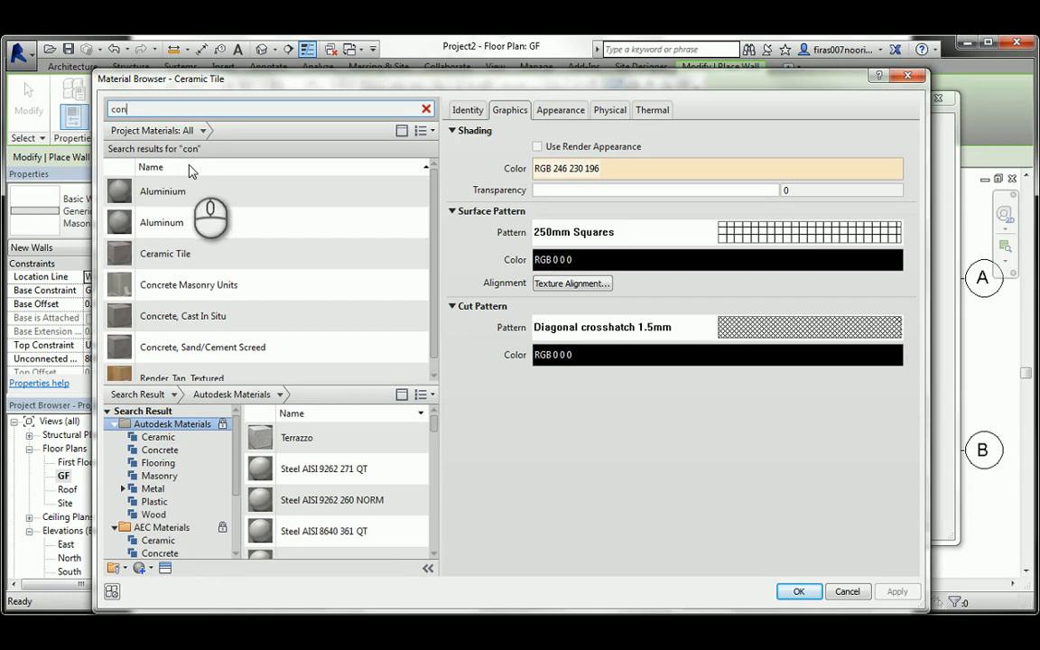
click(235, 339)
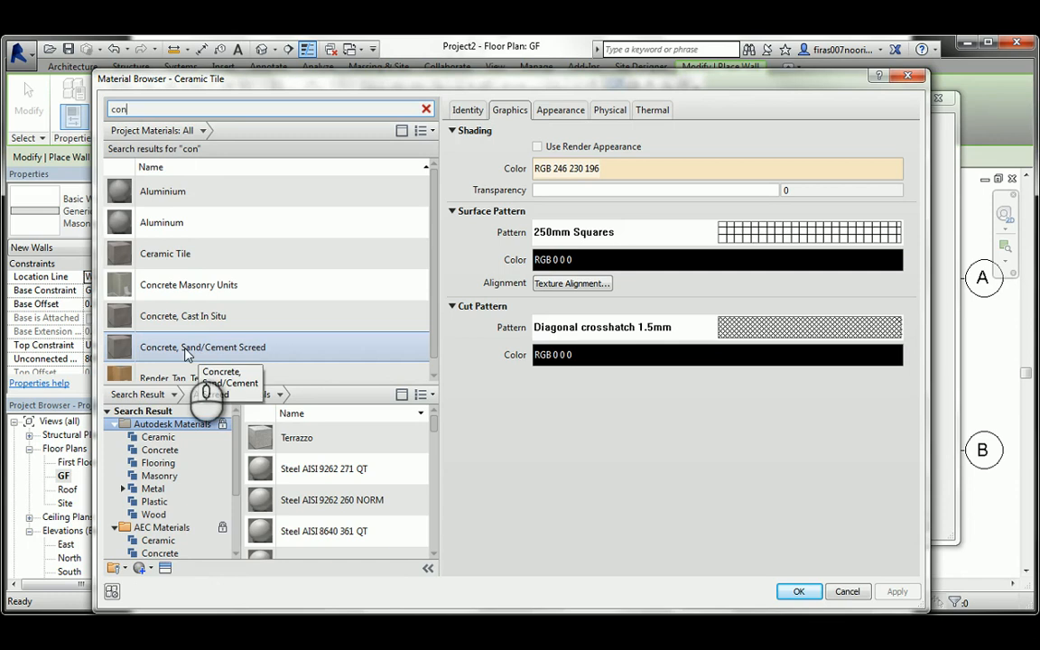
click(200, 323)
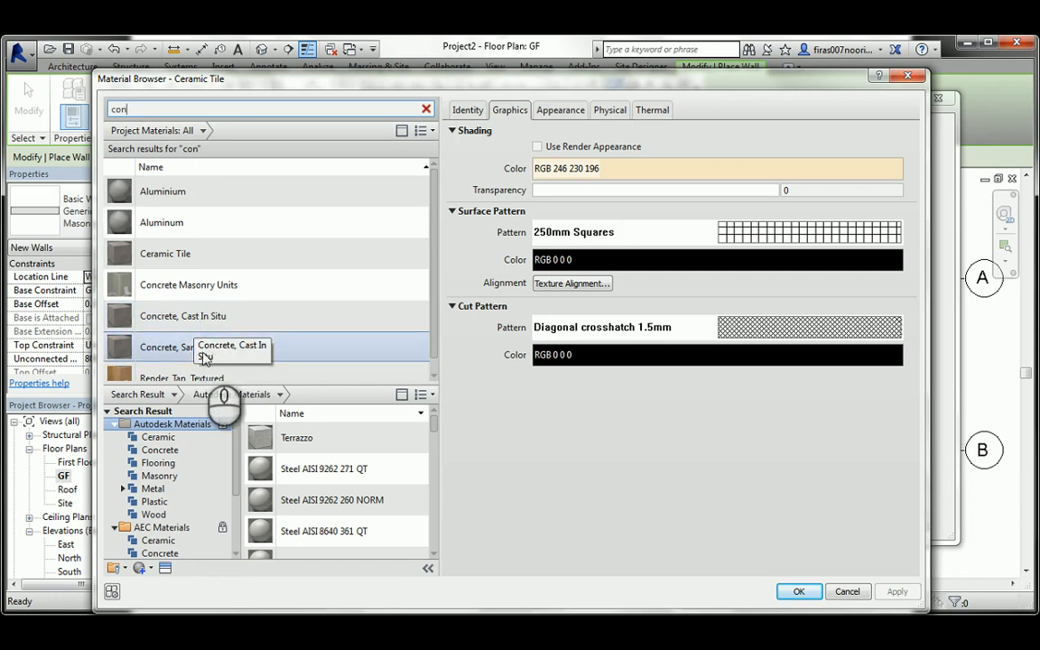
click(151, 352)
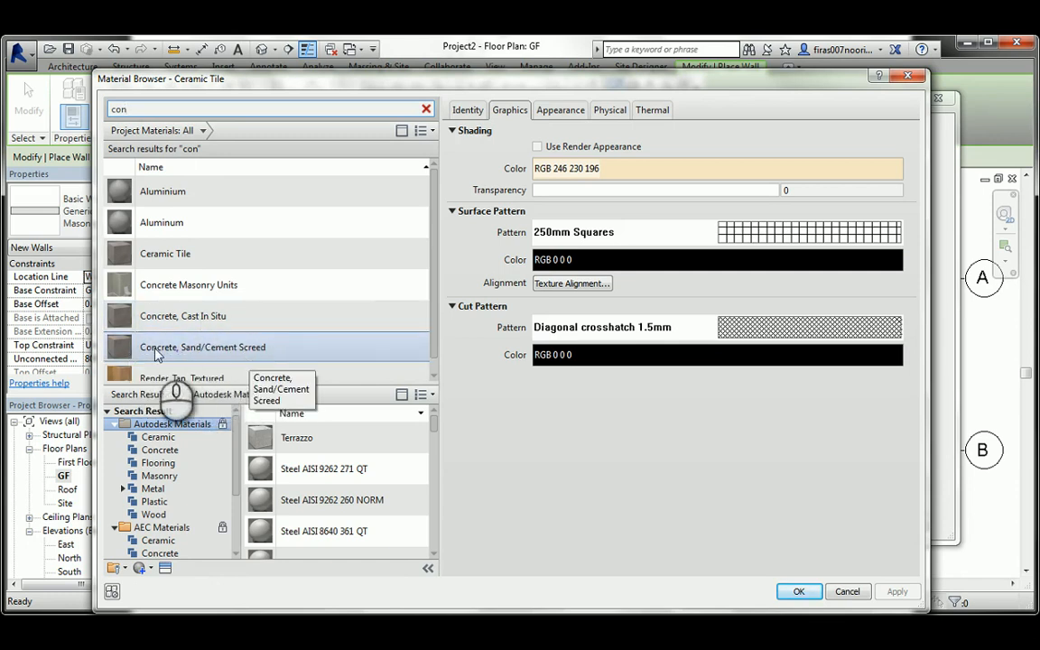
double_click(285, 347)
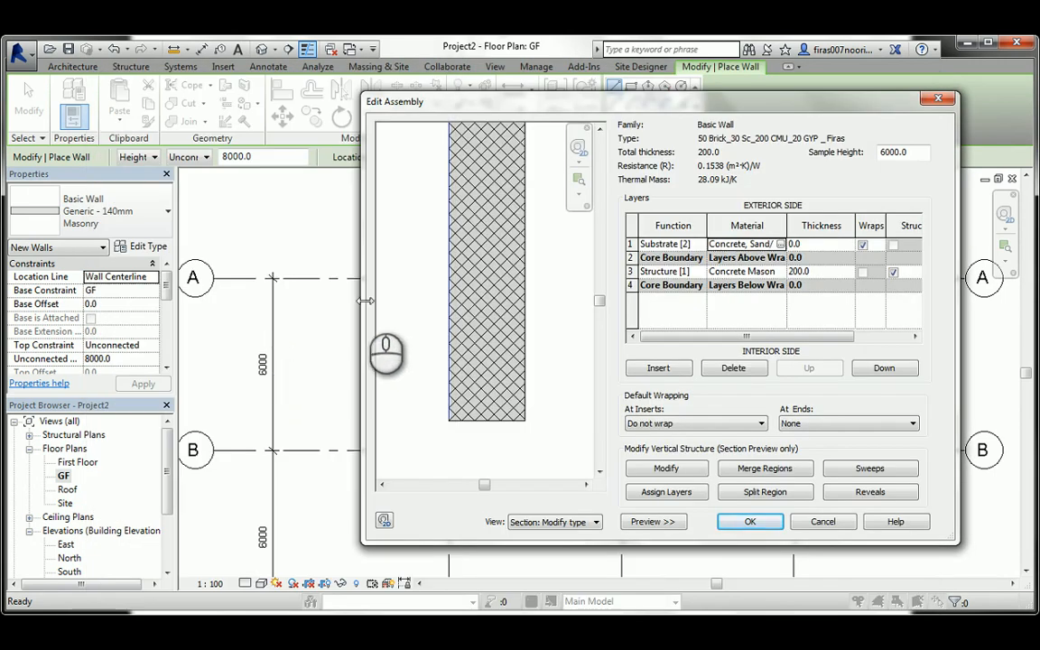
Set the thickness of the sand/cement screed substrate layer to 30 mm.
click(794, 244)
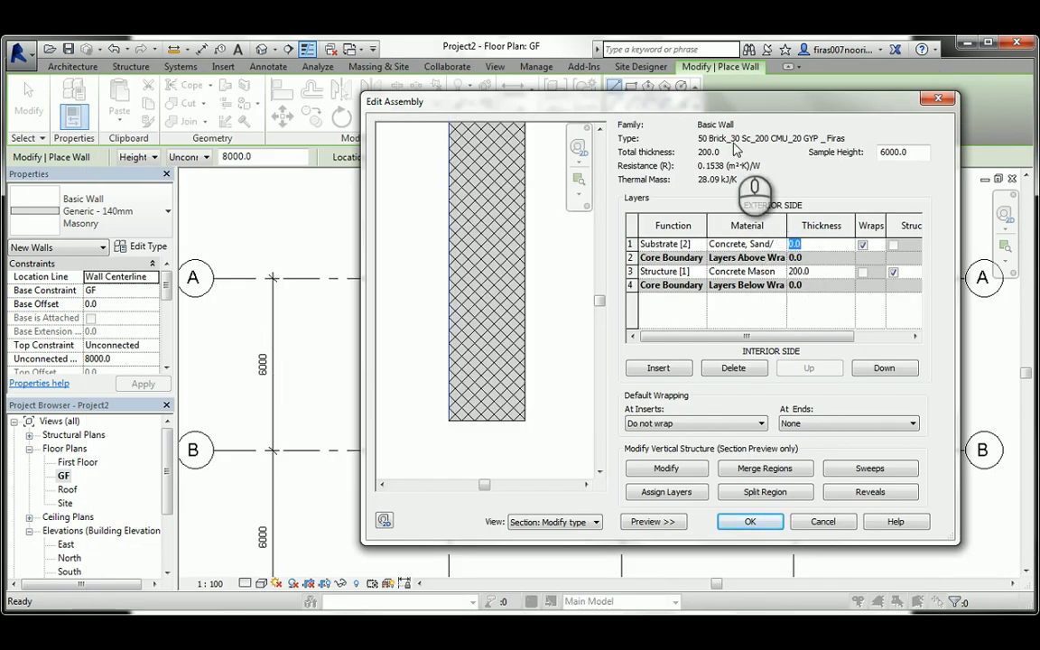
text(3)
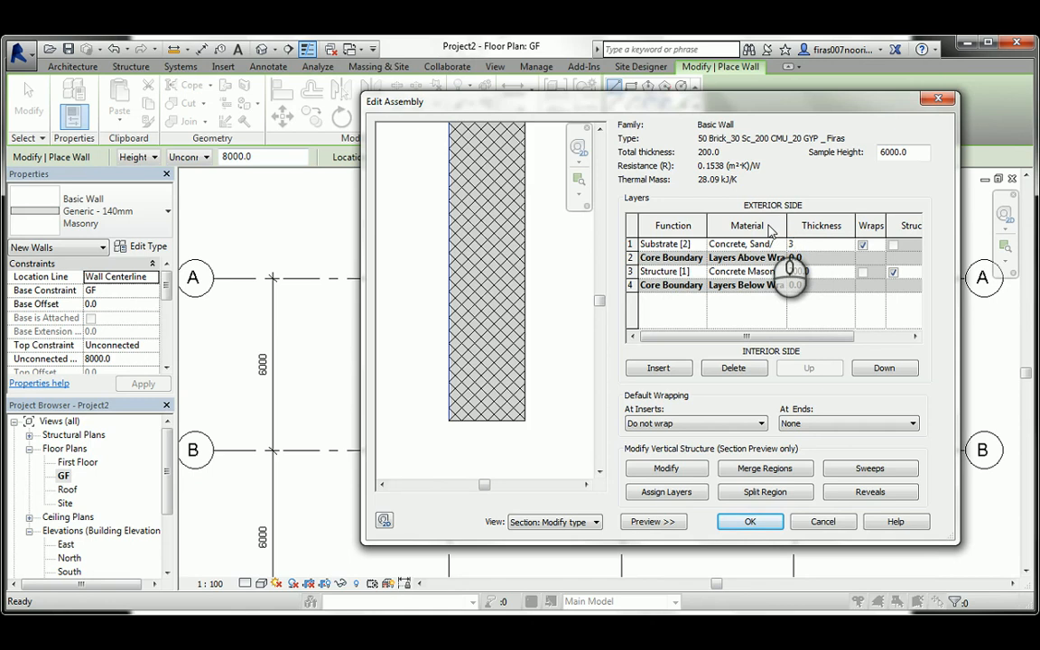
text(0)
key(Tab)
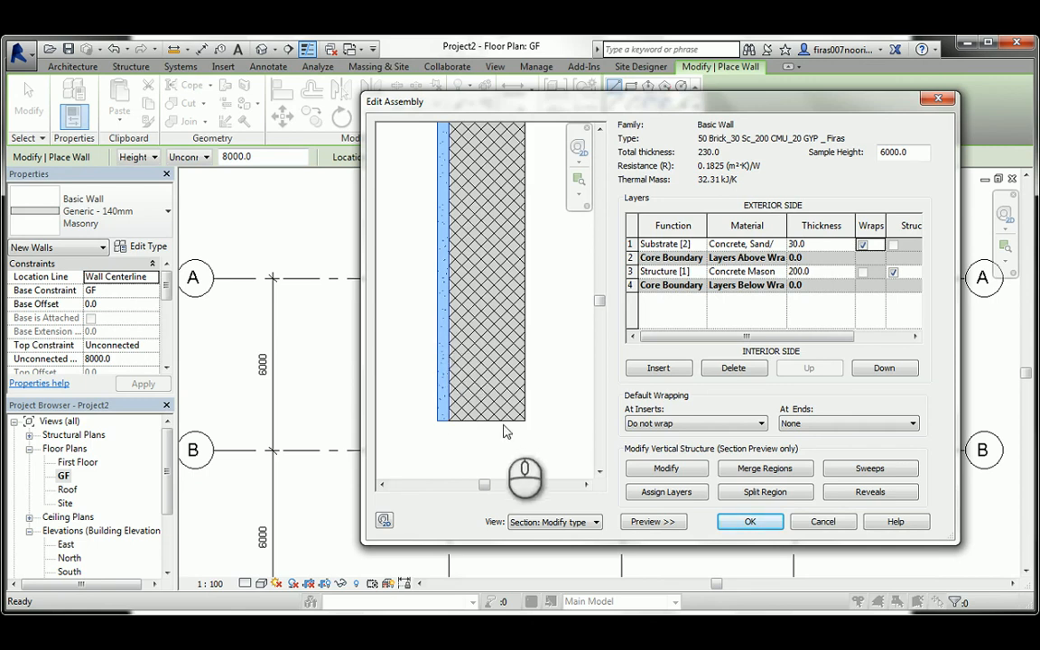
Insert a layer on the exterior side of the screed substrate and set its function to Finish 1 [4].
click(631, 271)
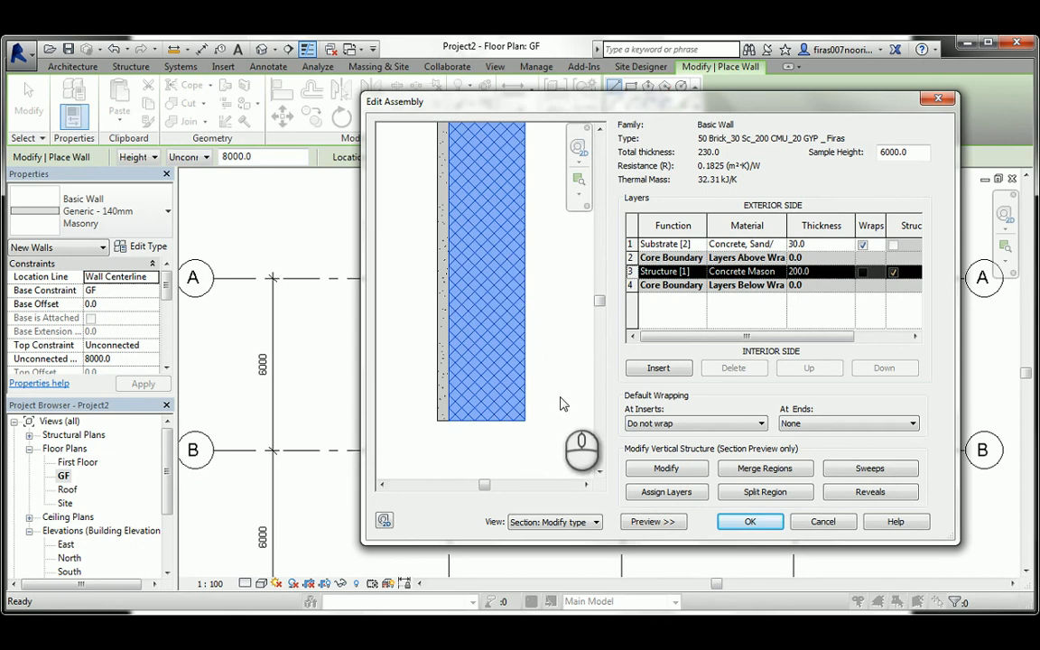
click(632, 285)
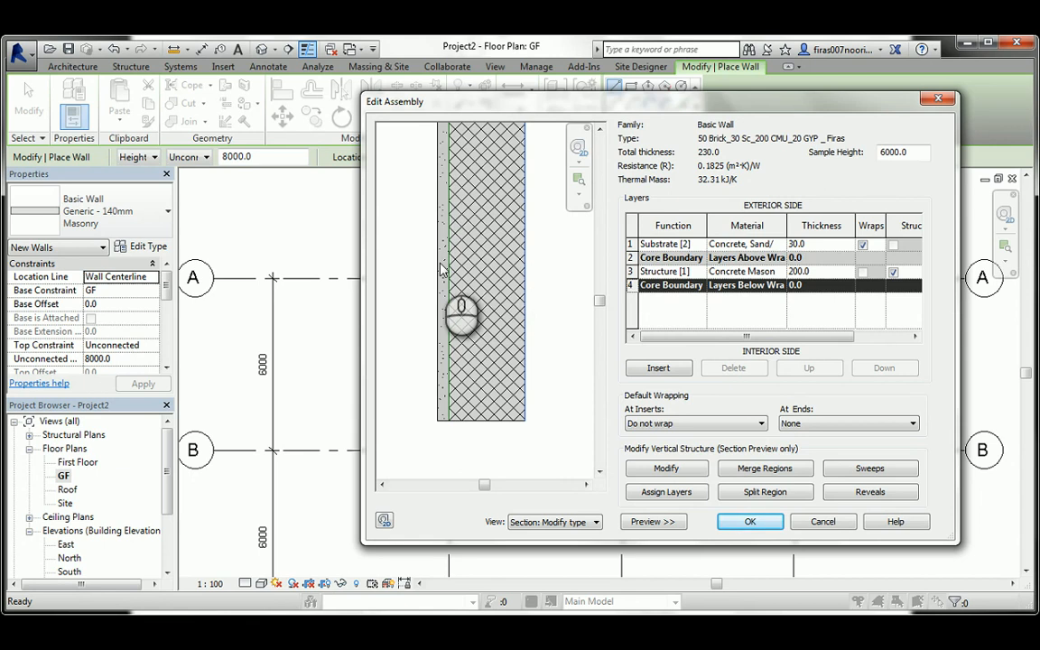
click(633, 244)
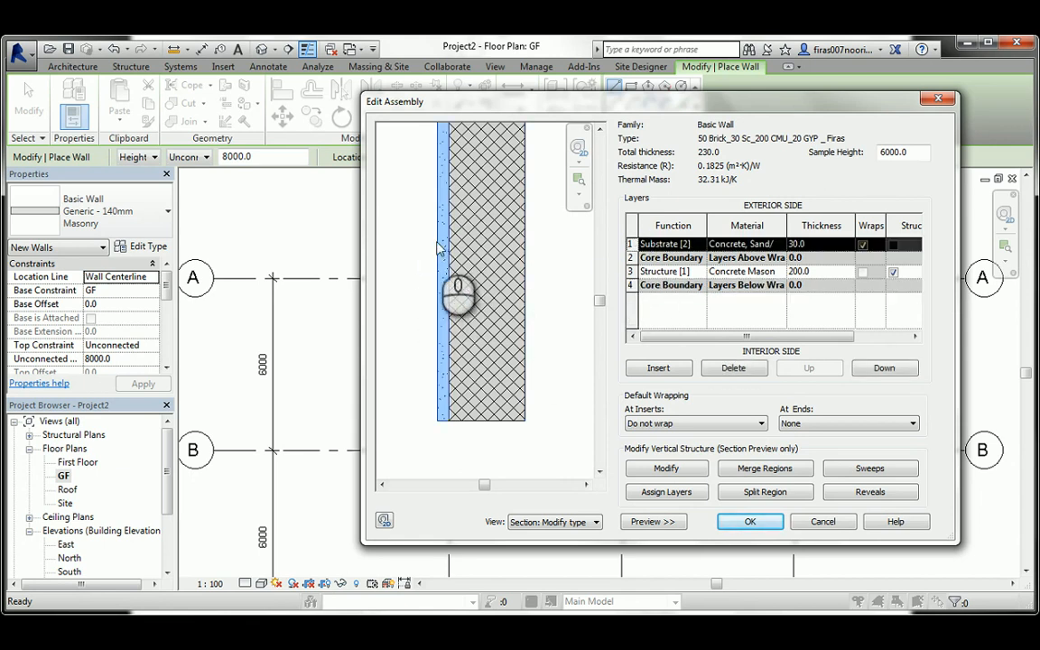
click(658, 368)
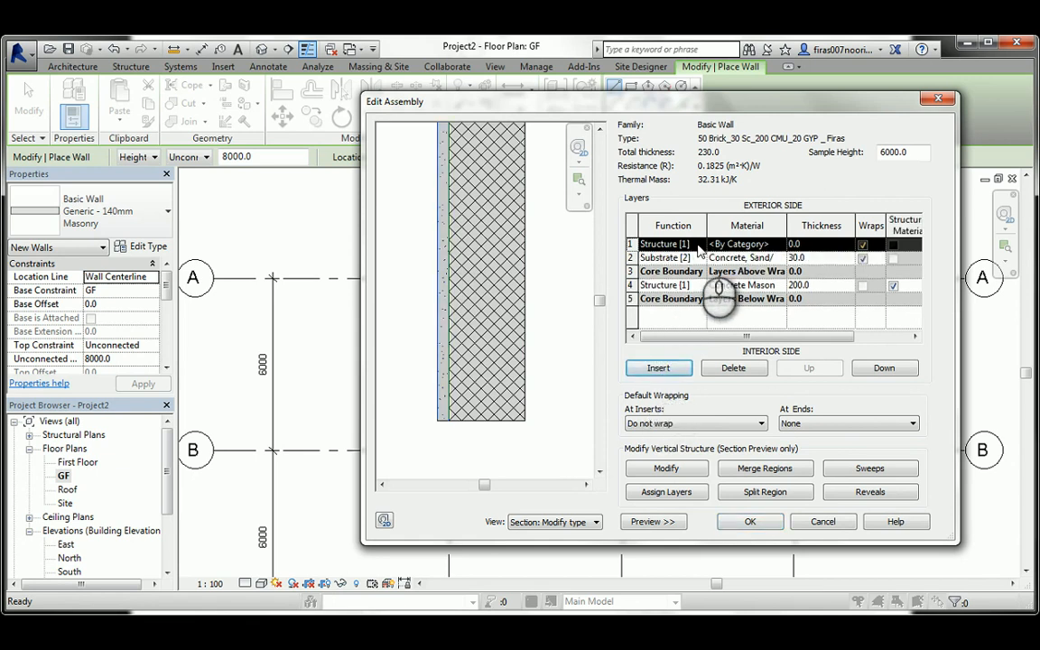
click(700, 245)
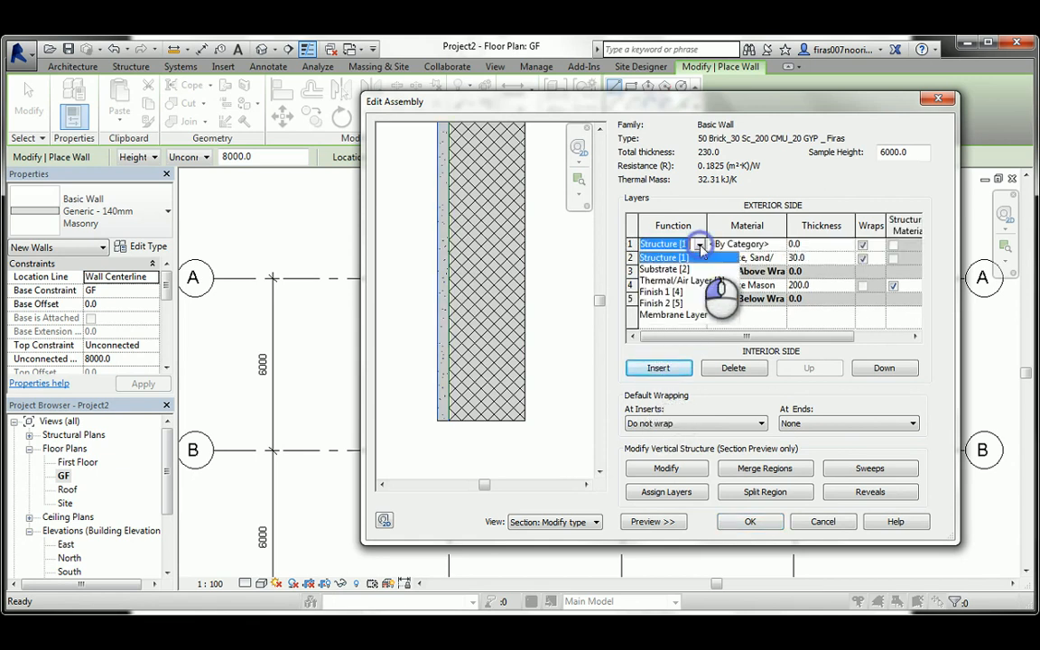
click(660, 293)
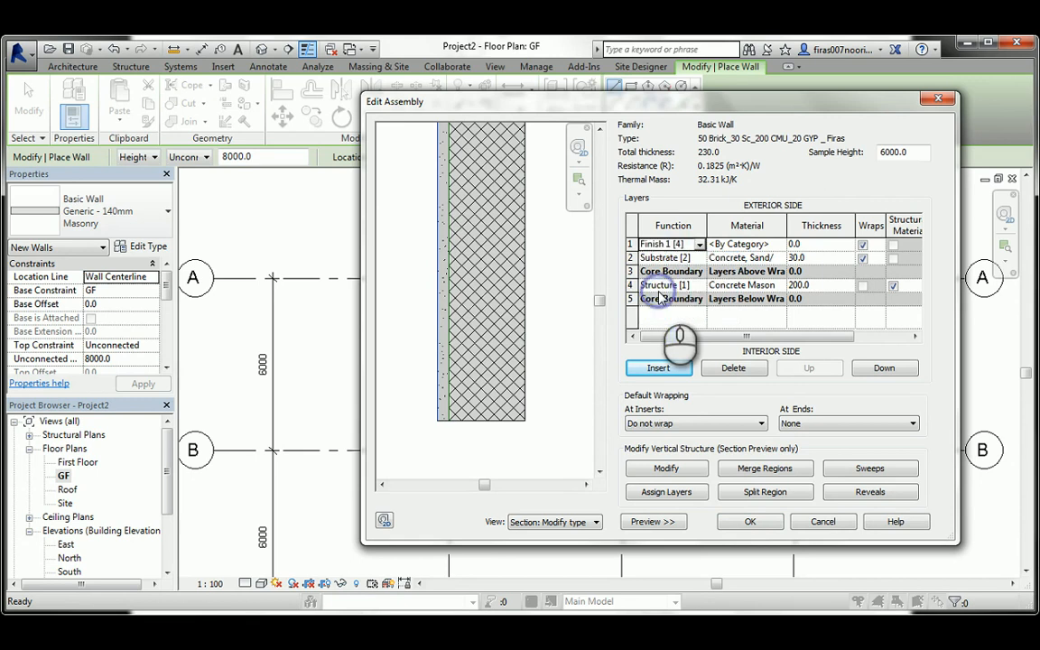
Search the materials for "br", assign Brick, Common to the Finish 1 [4] layer and set its thickness to 50 mm.
click(778, 244)
click(778, 245)
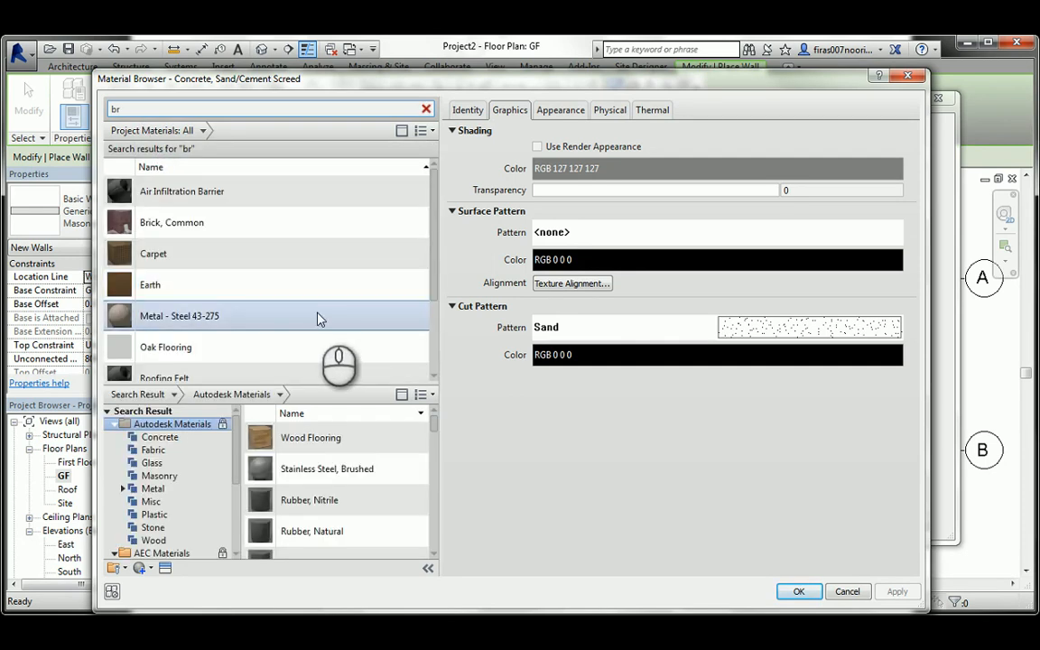
double_click(171, 222)
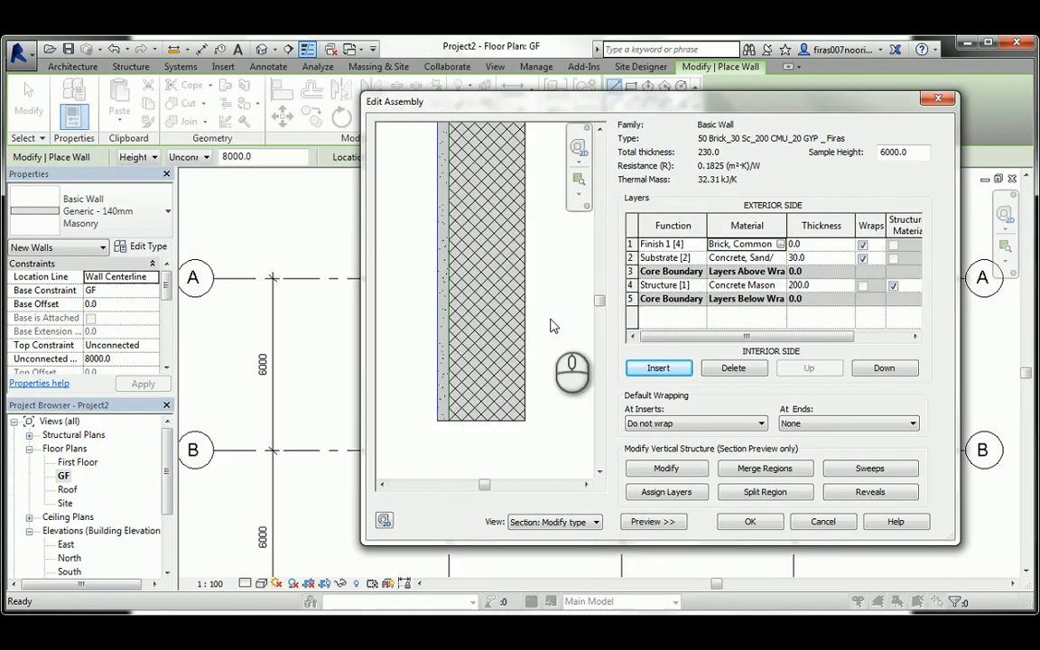
click(797, 243)
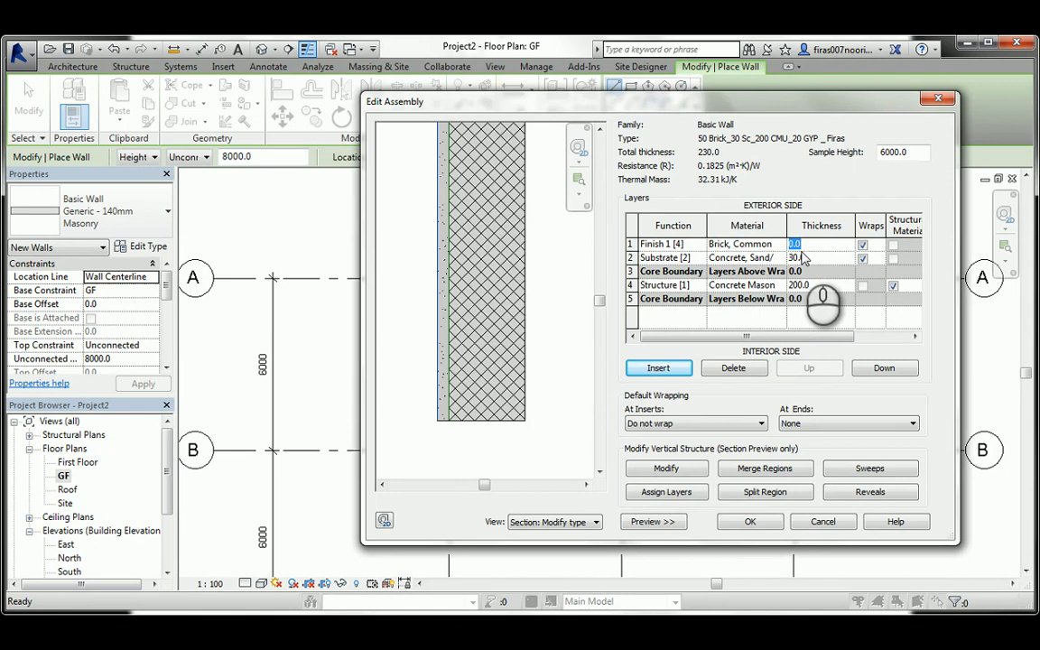
key(Return)
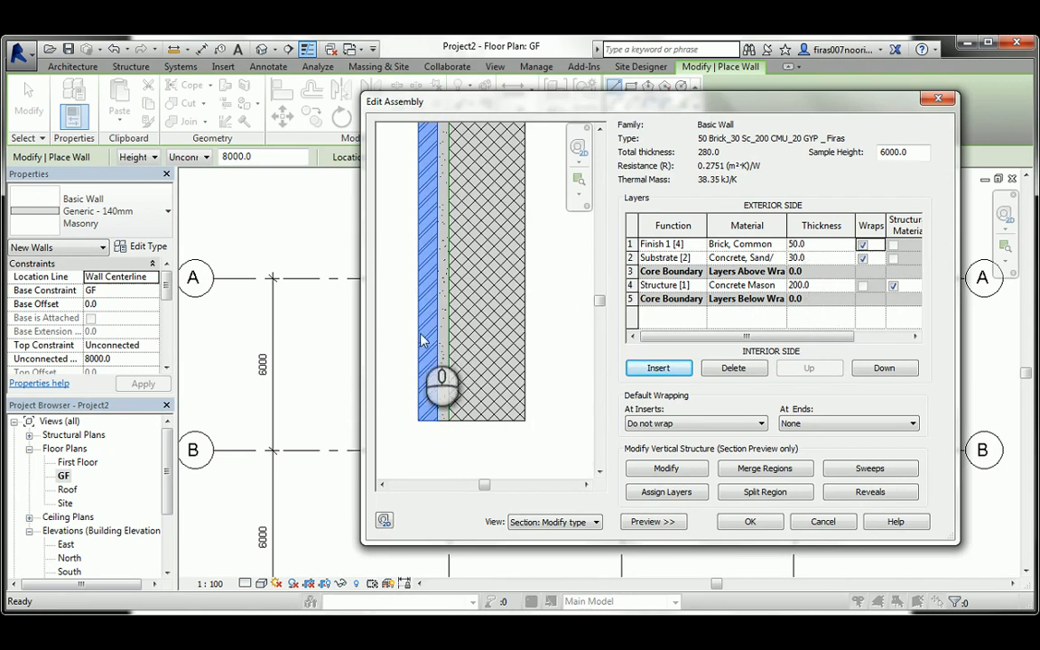
Insert a layer on the interior side of the CMU core, outside the core boundary, with the function Finish 2 [5].
click(632, 285)
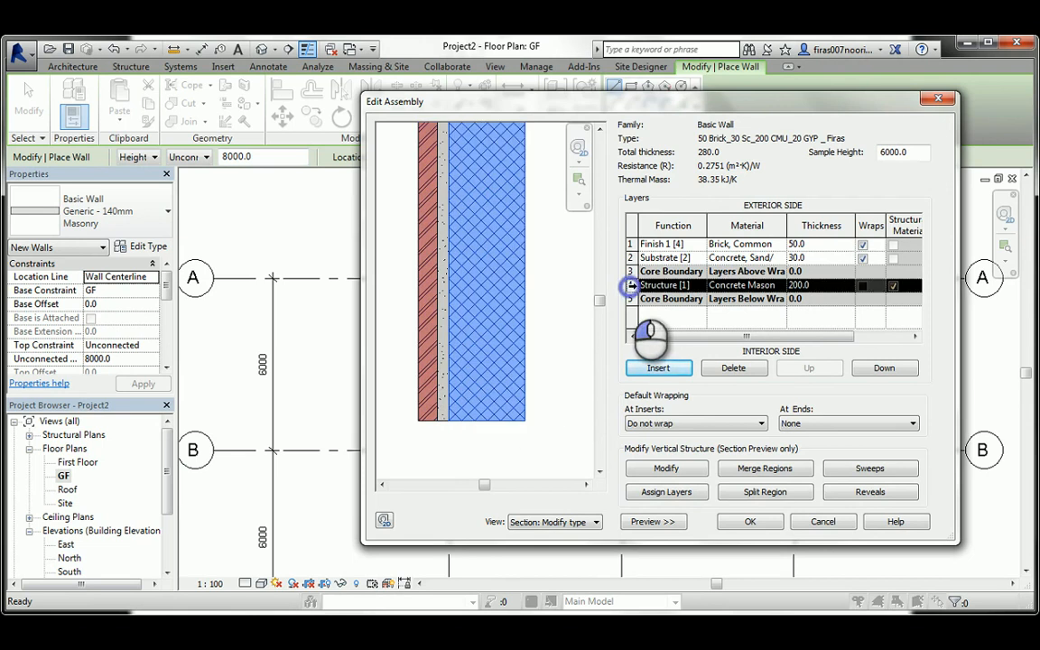
click(658, 370)
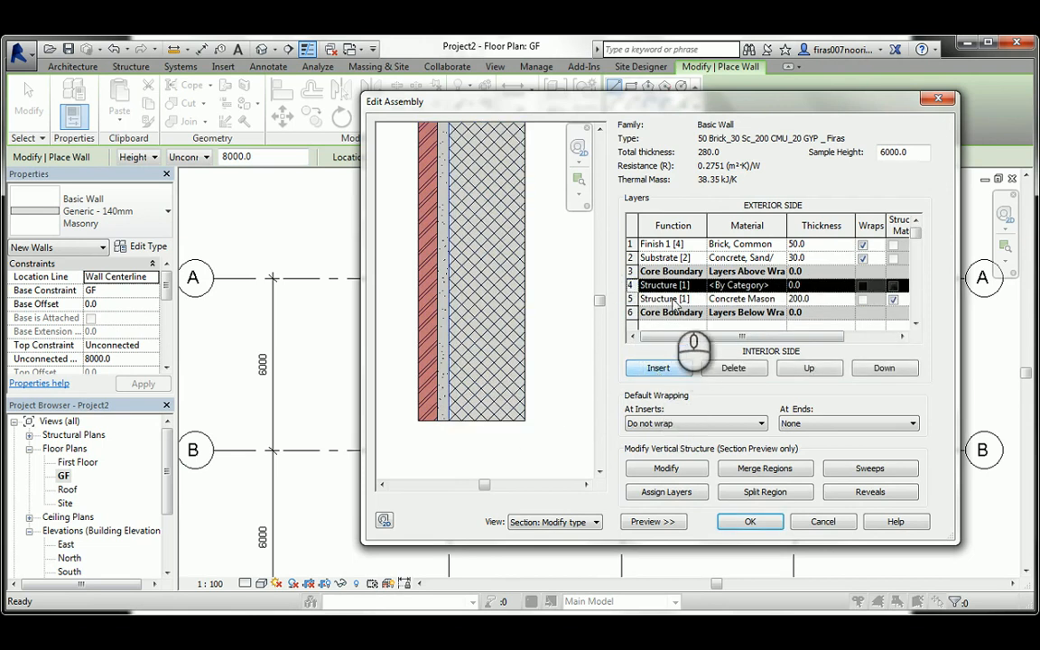
click(877, 368)
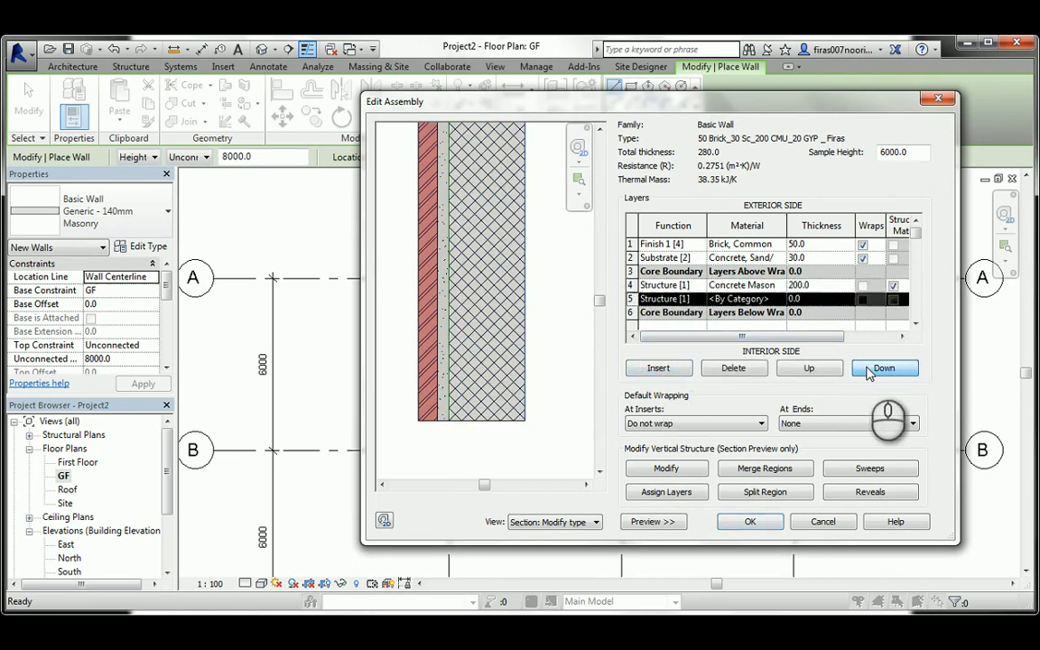
click(871, 371)
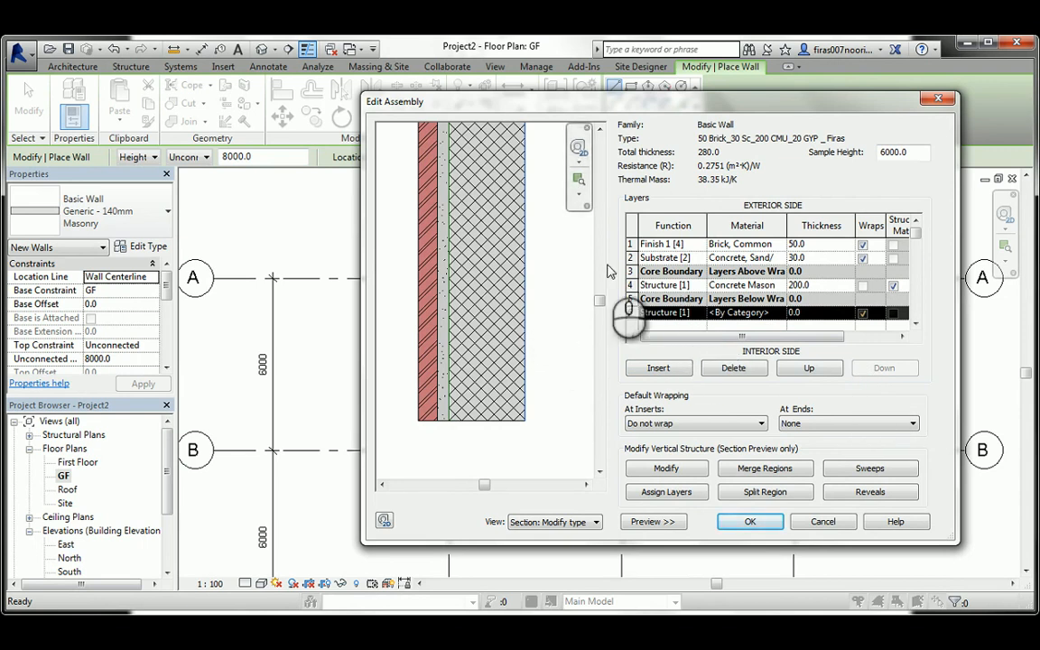
click(701, 314)
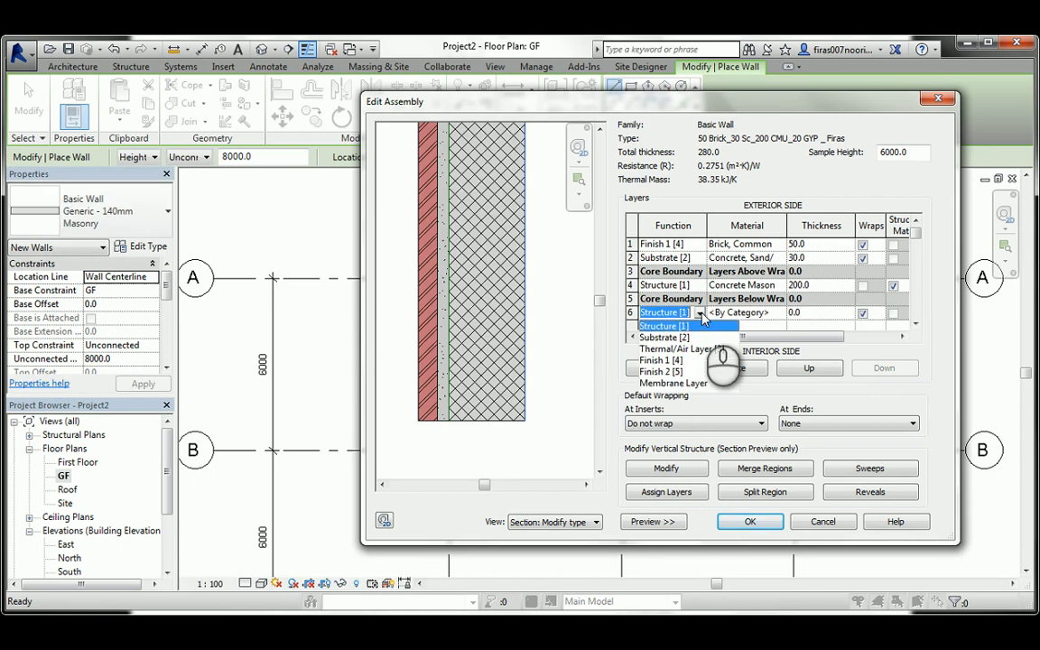
click(659, 372)
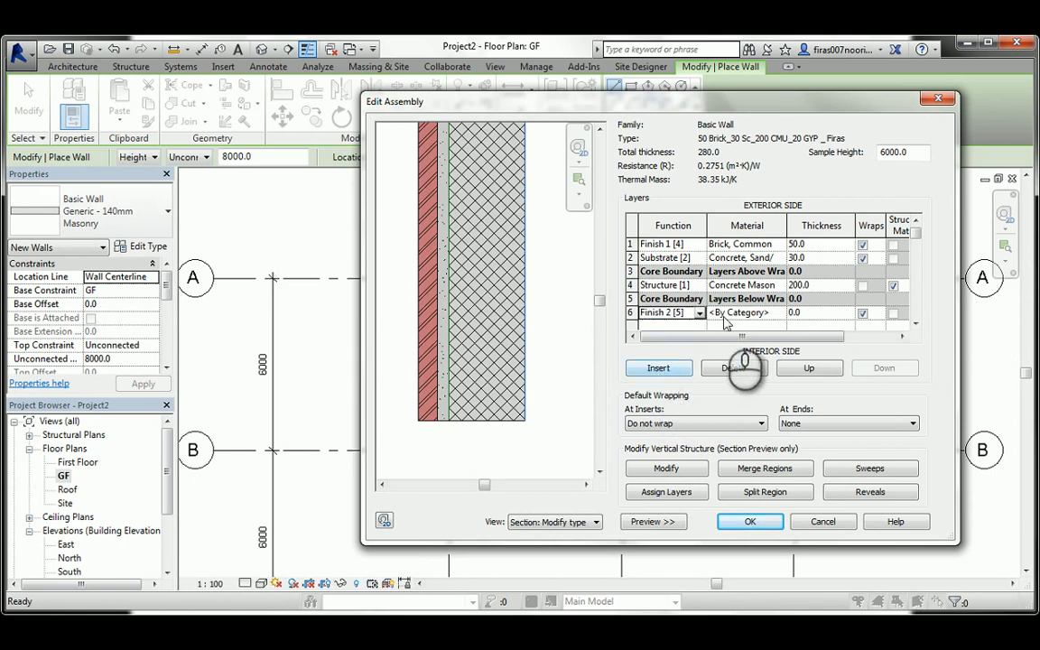
Search the materials for "gy", assign Gypsum Wall Board to the Finish 2 [5] layer and set its thickness to 20 mm.
click(774, 316)
click(780, 312)
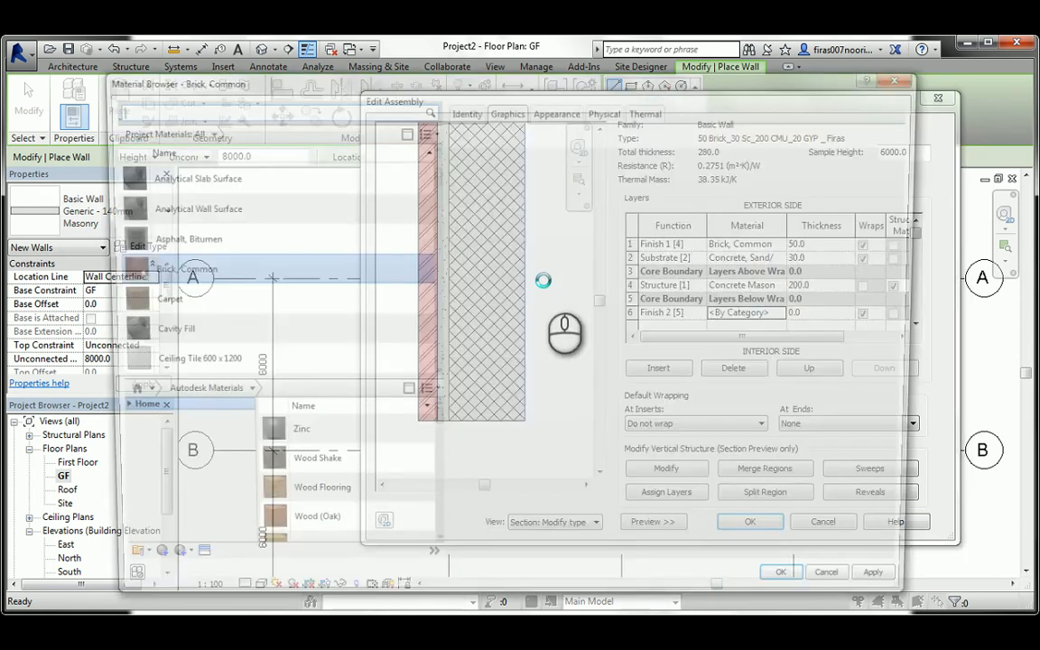
text(g)
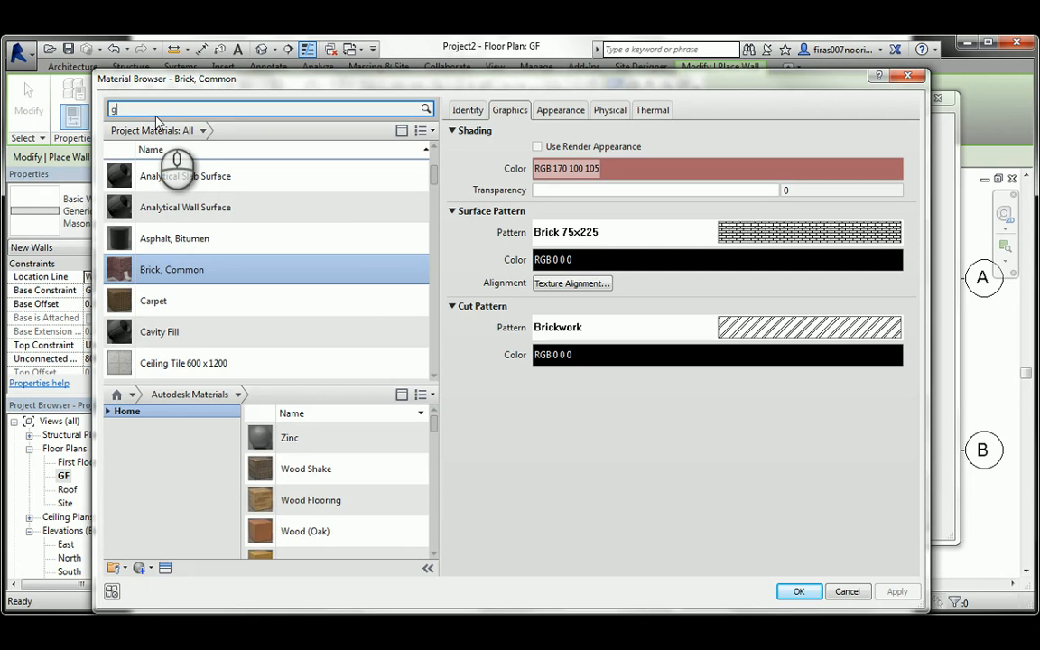
text(y)
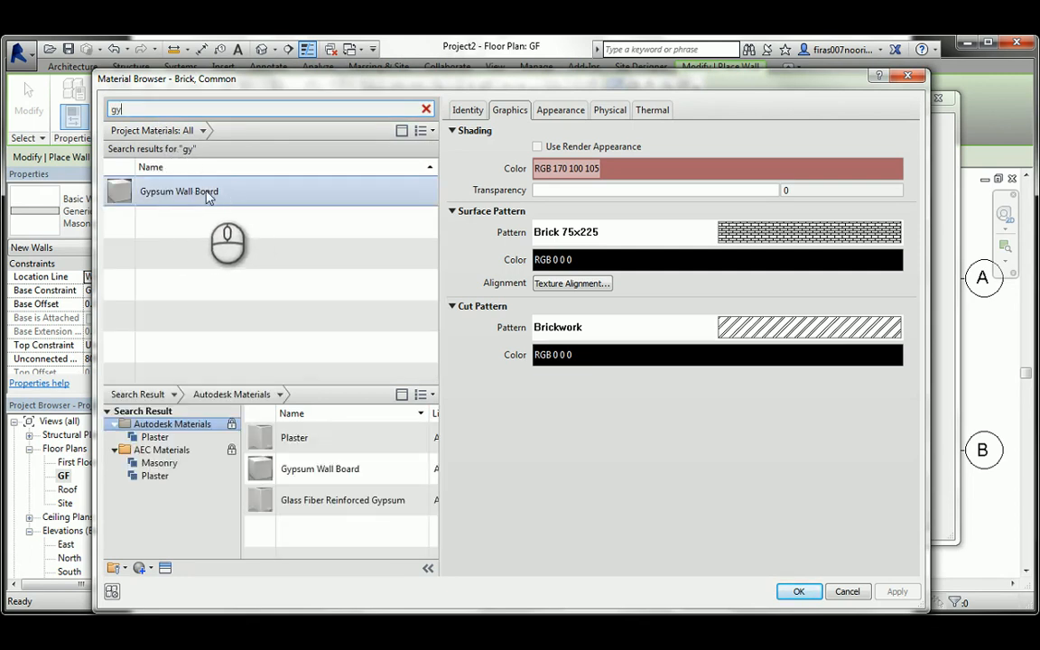
double_click(188, 192)
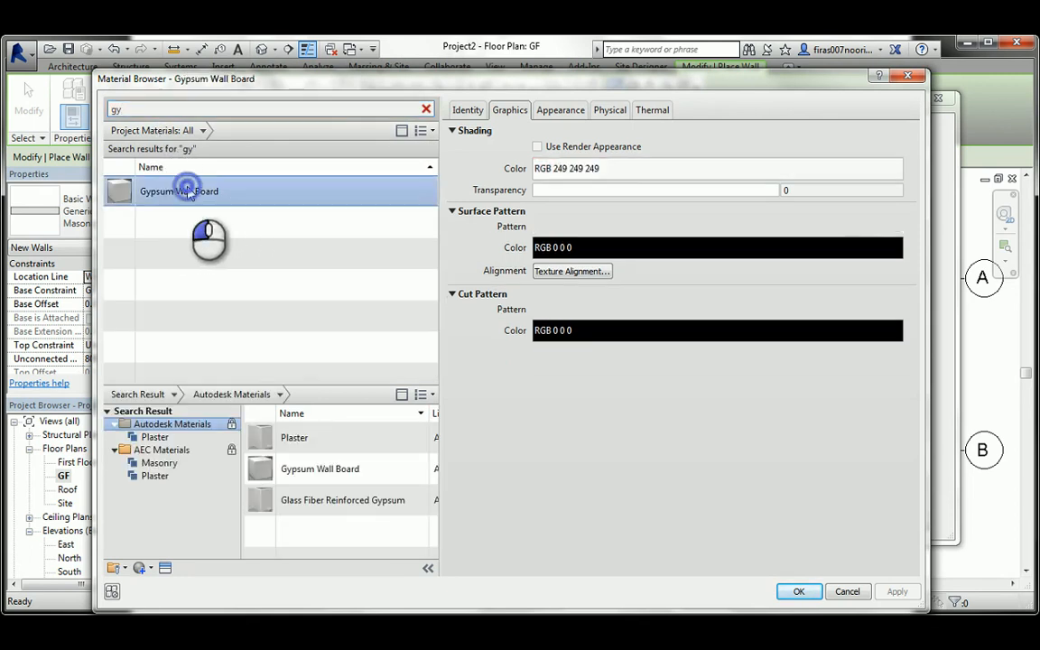
click(810, 314)
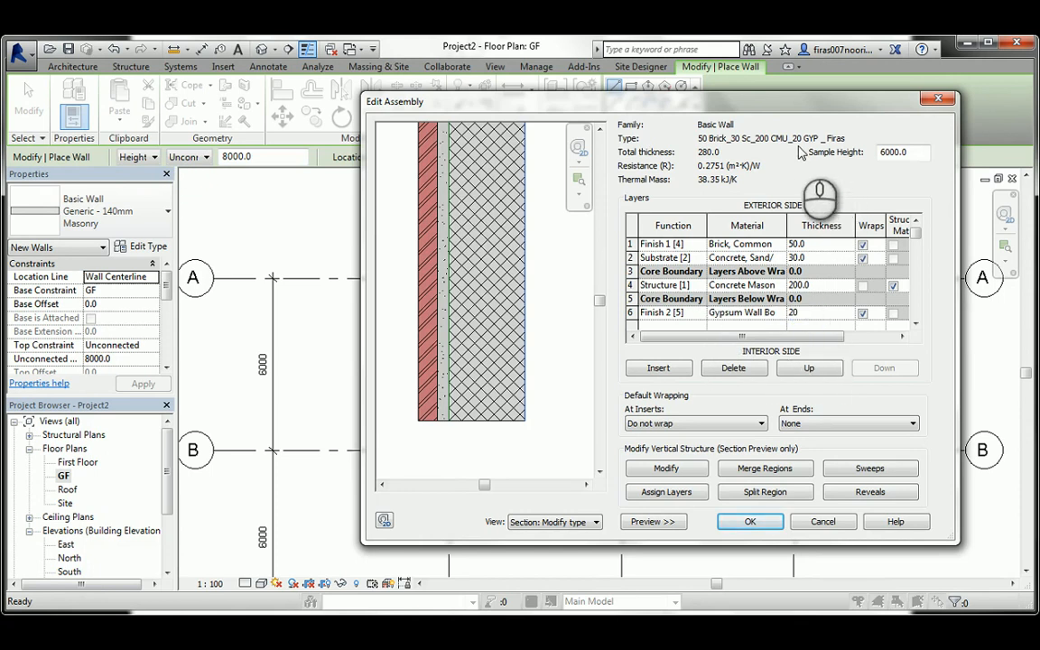
key(Tab)
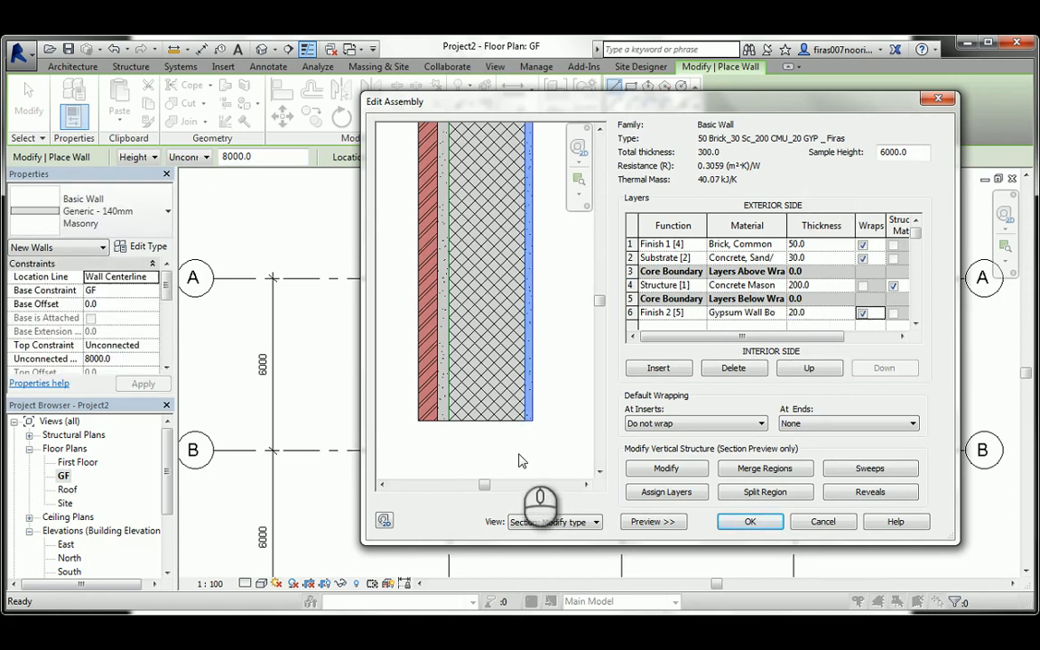
Accept the finished wall layer assembly and apply the custom wall type's properties.
click(631, 299)
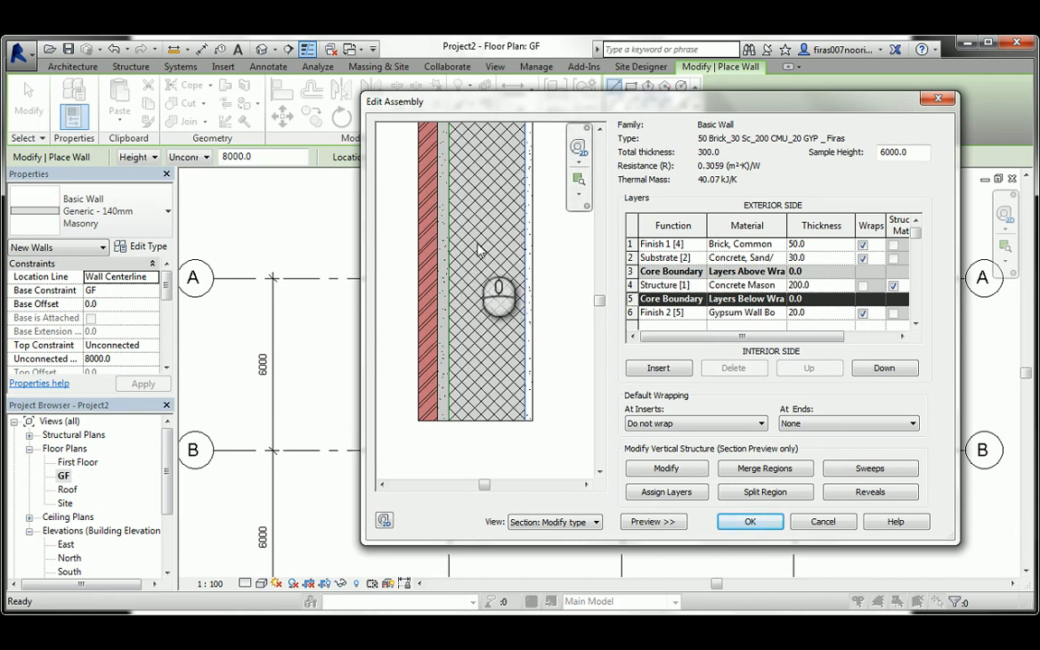
click(748, 523)
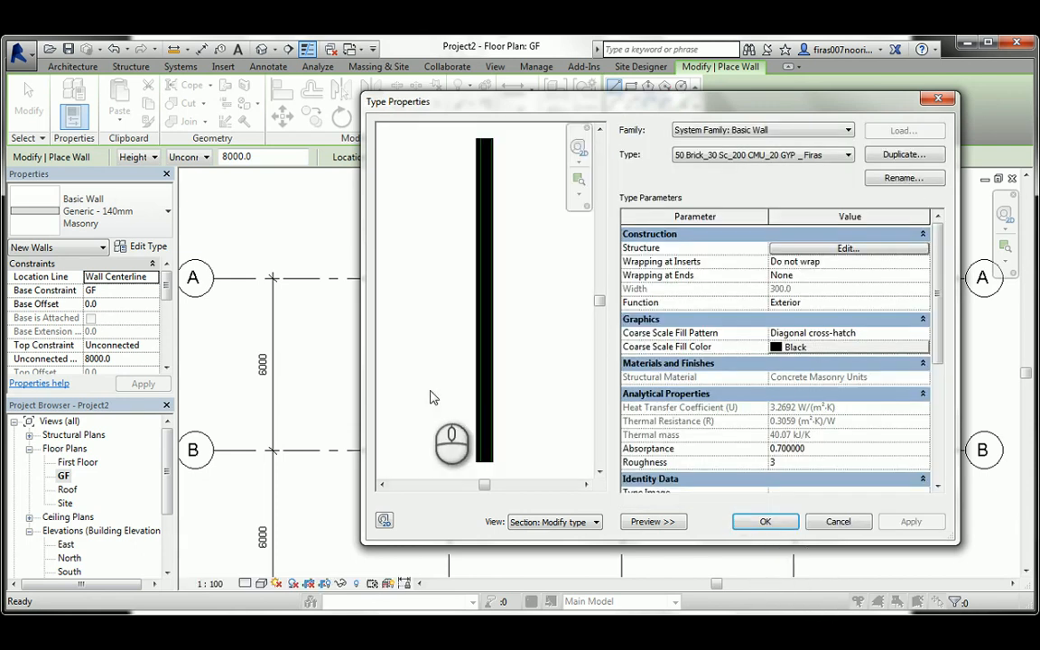
click(763, 523)
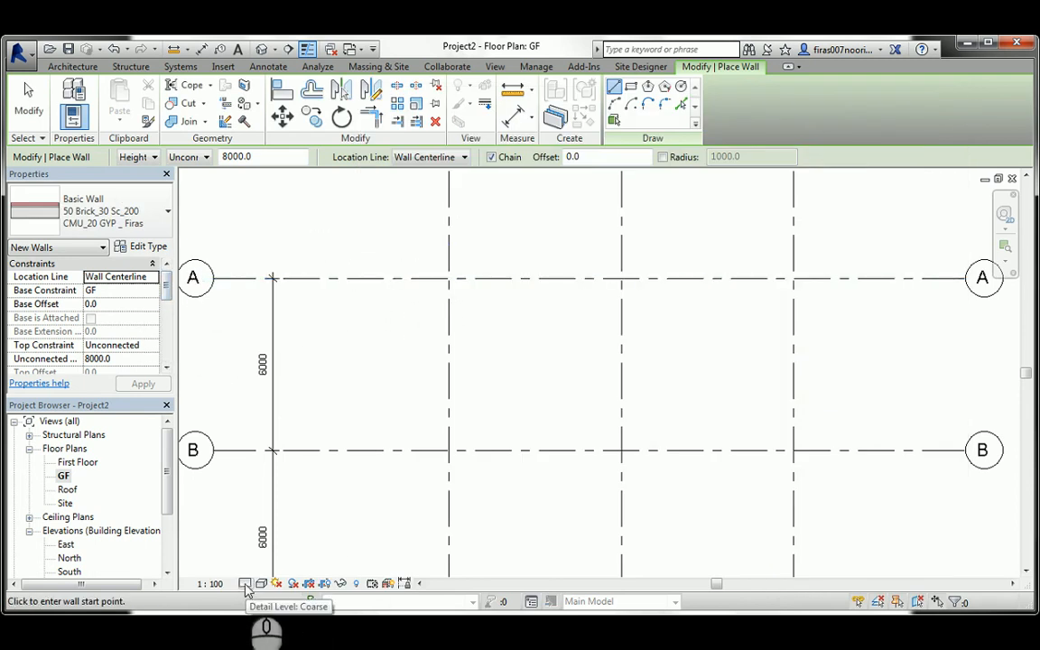
Draw a wall about 1060 mm long along grid A, starting at its intersection with grid 1, and end the Wall command.
scroll(442, 284, up, 5)
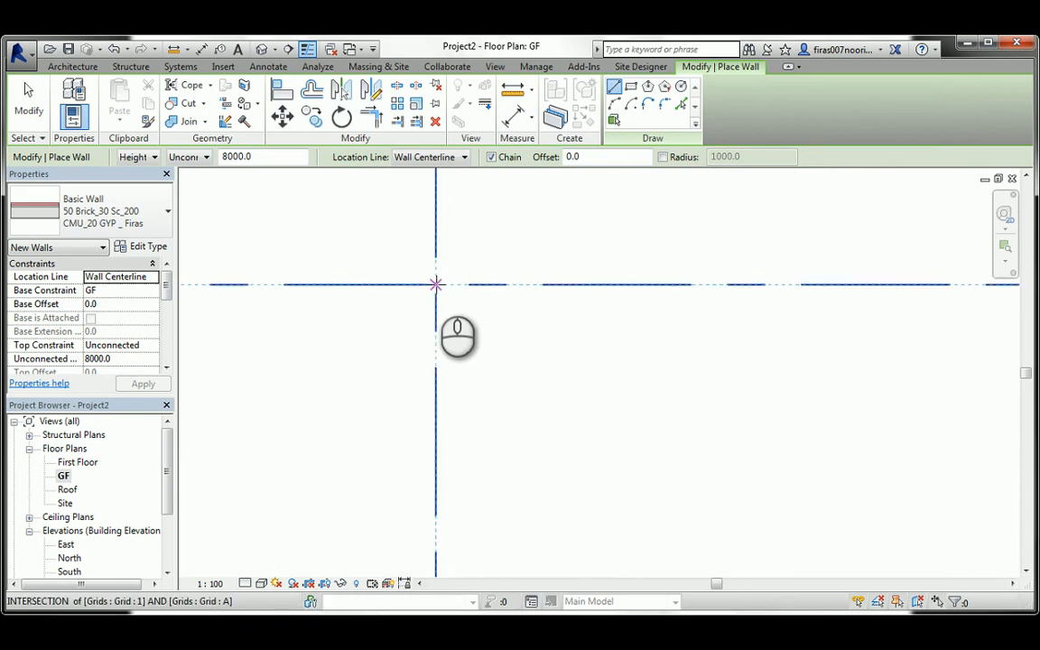
click(436, 284)
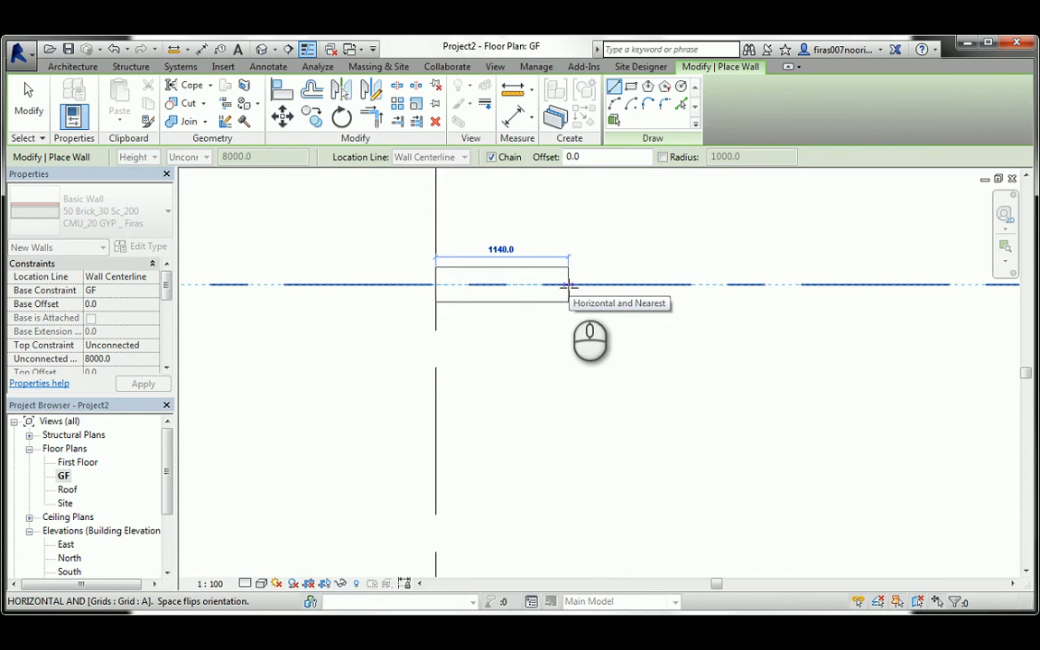
scroll(567, 286, up, 3)
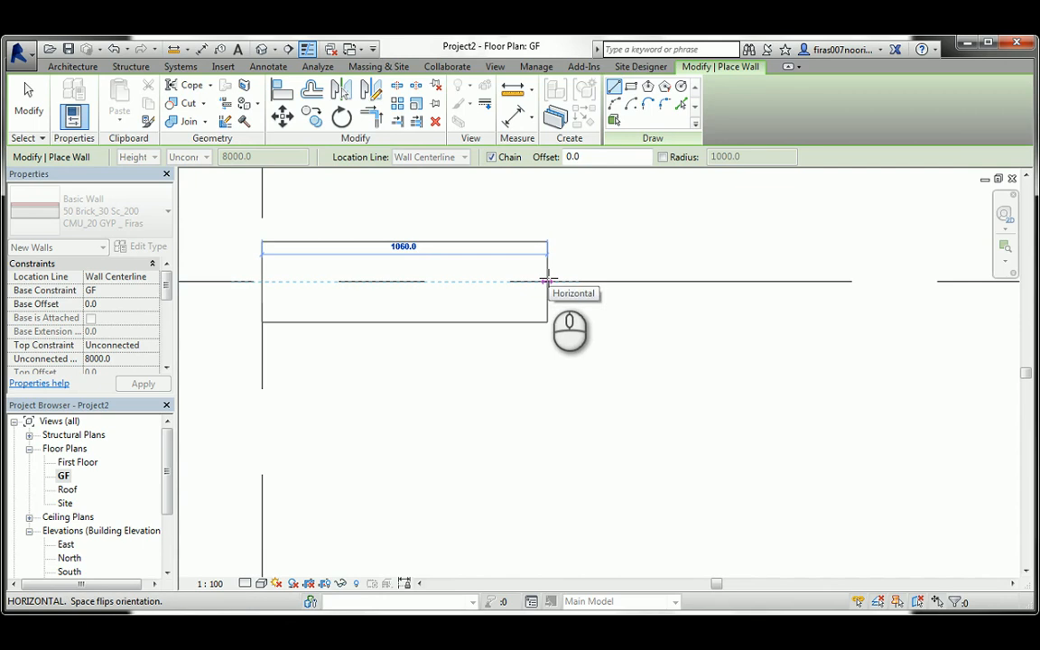
click(547, 281)
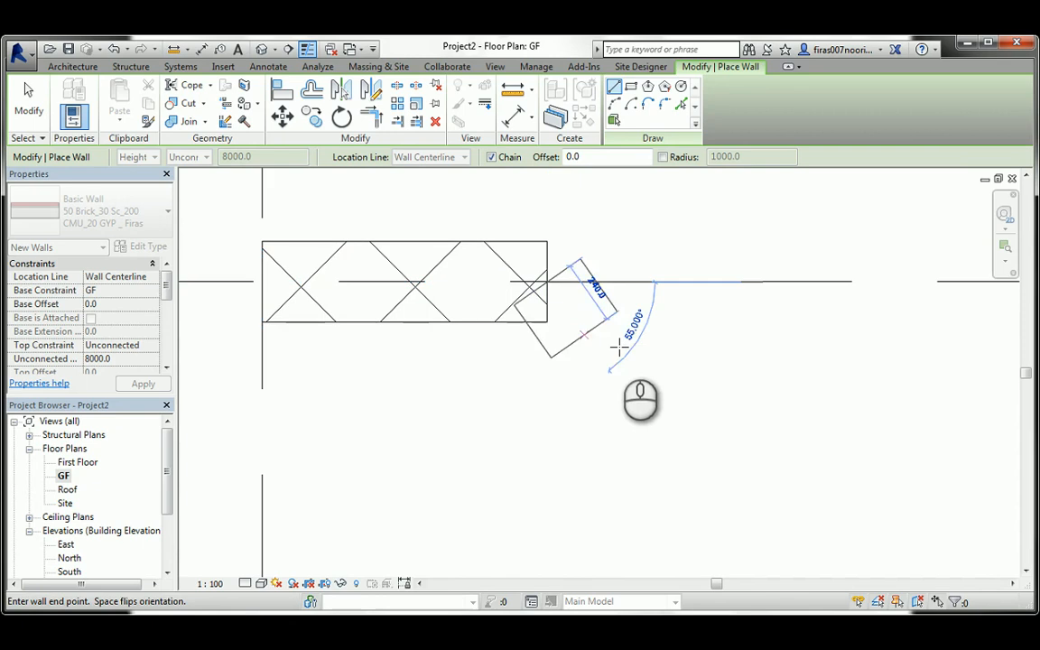
right_click(644, 349)
click(651, 355)
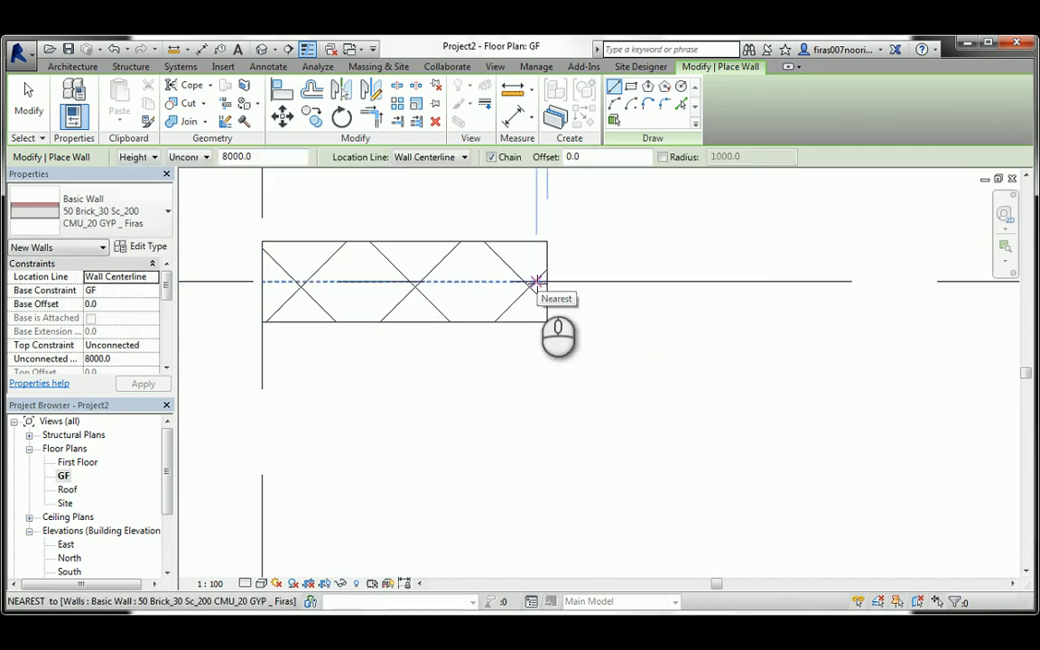
right_click(622, 332)
click(652, 344)
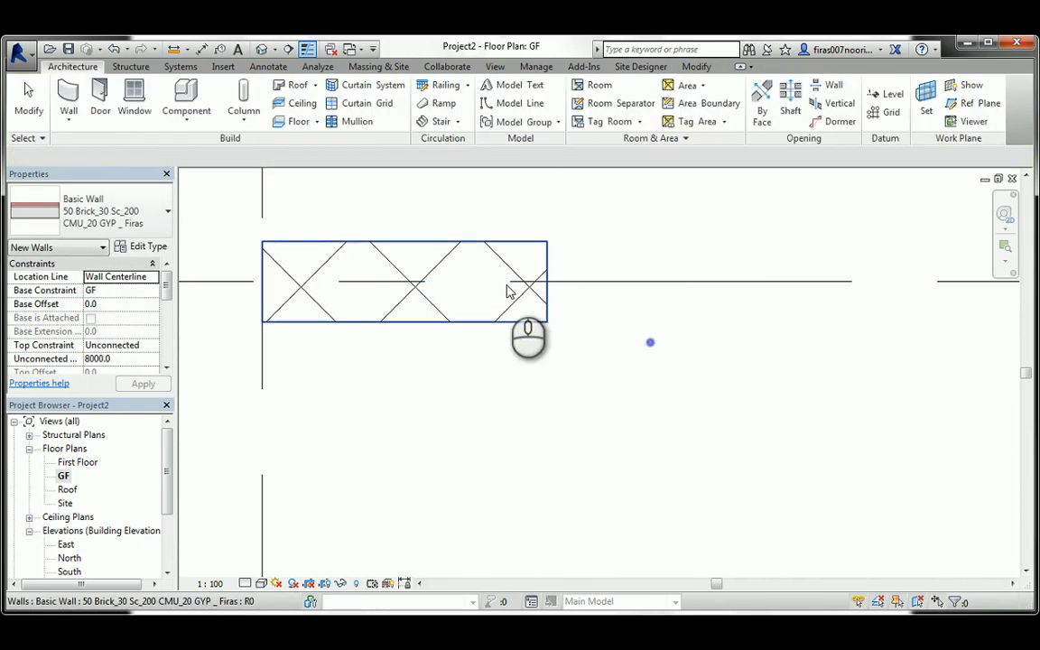
click(74, 113)
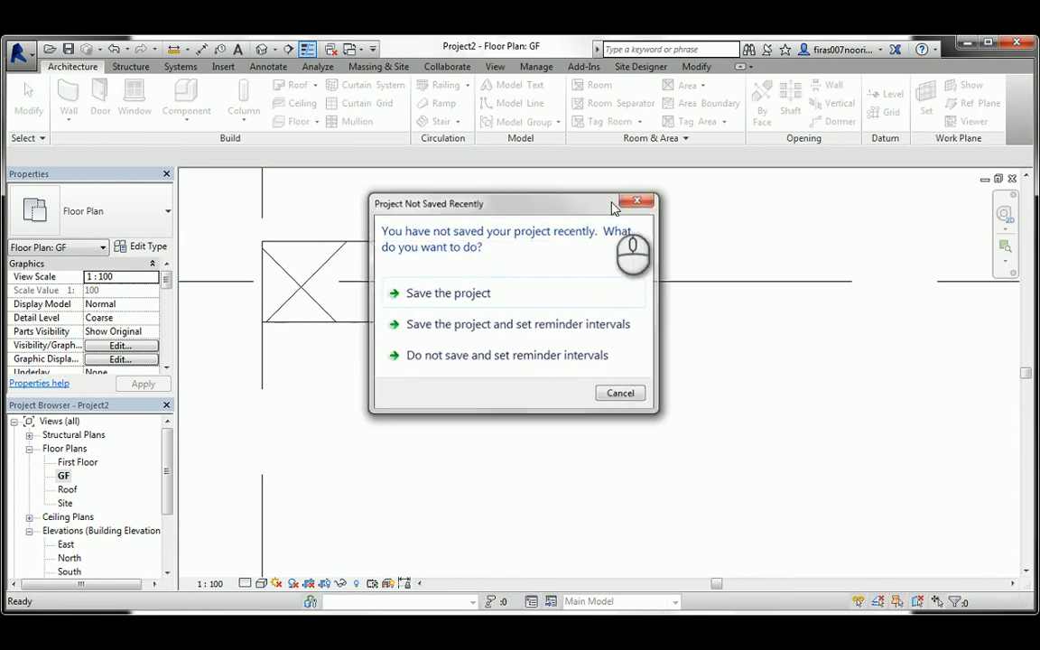
click(634, 201)
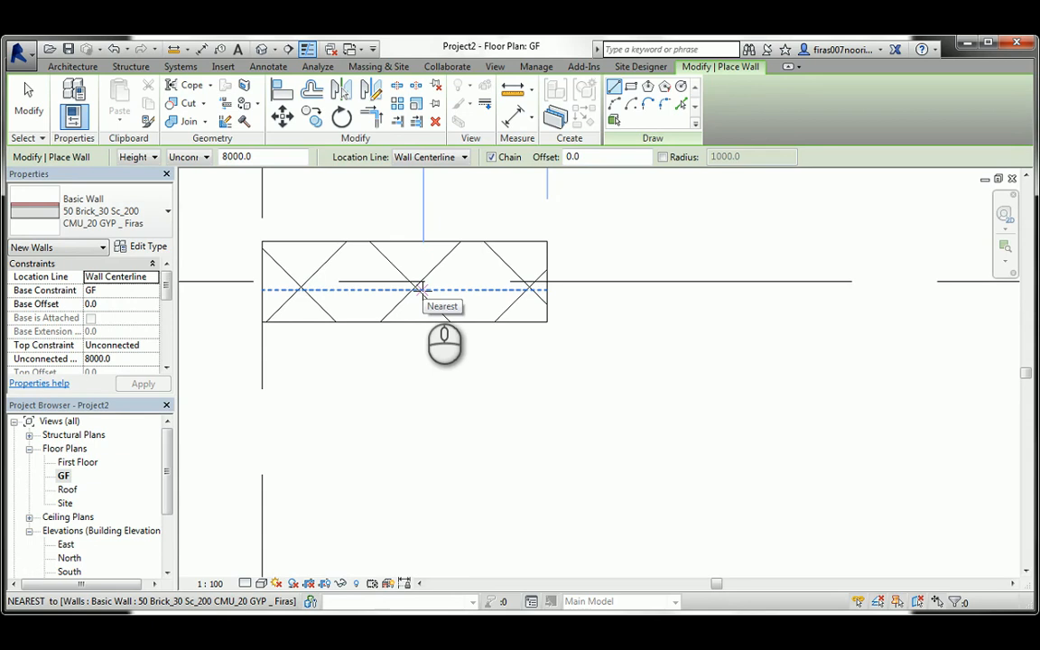
right_click(654, 226)
click(670, 236)
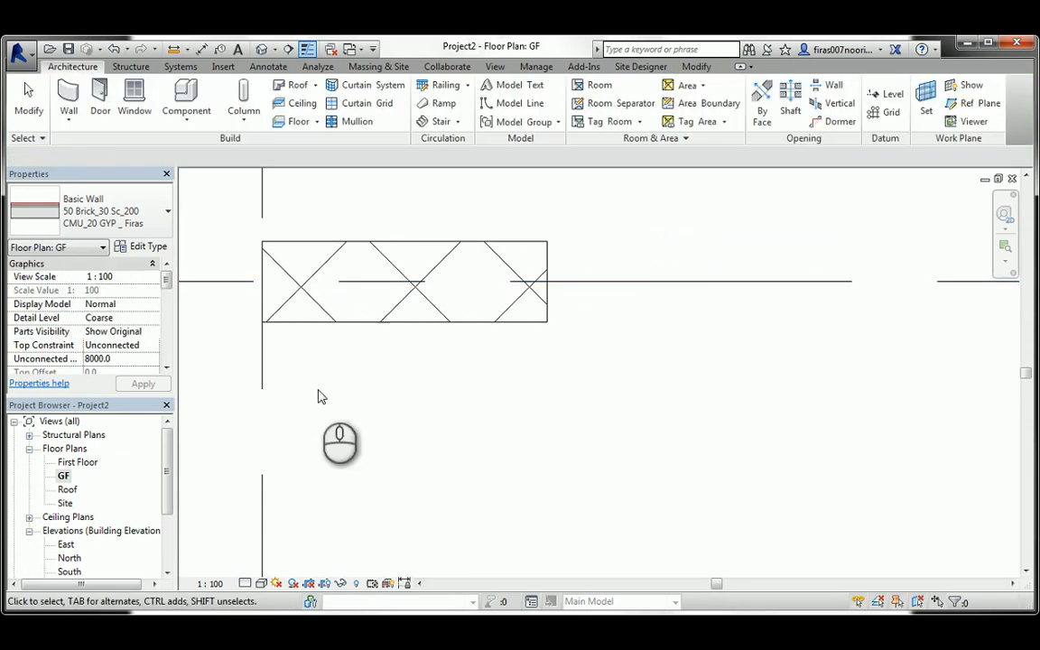
Set the GF plan view's detail level to Fine and inspect the layers of the new wall.
click(362, 320)
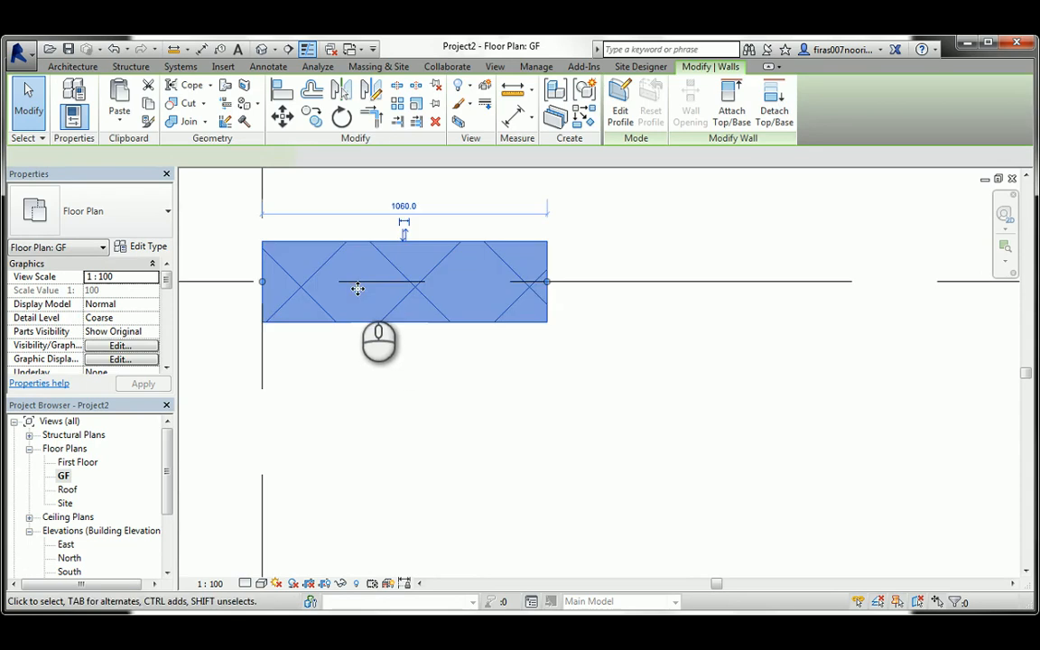
click(245, 585)
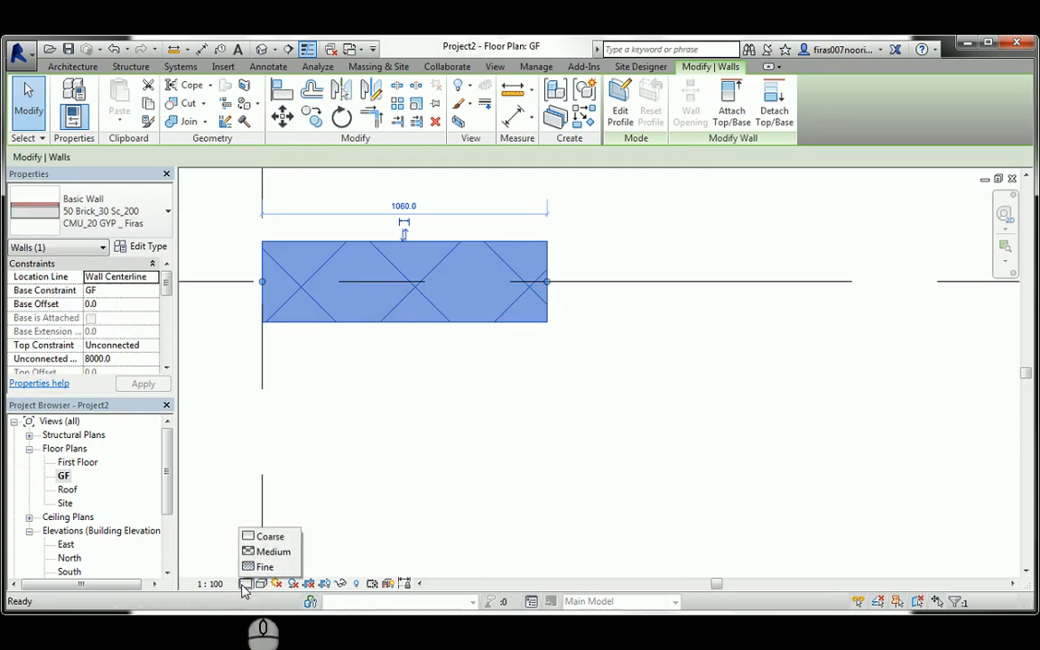
click(261, 566)
click(327, 413)
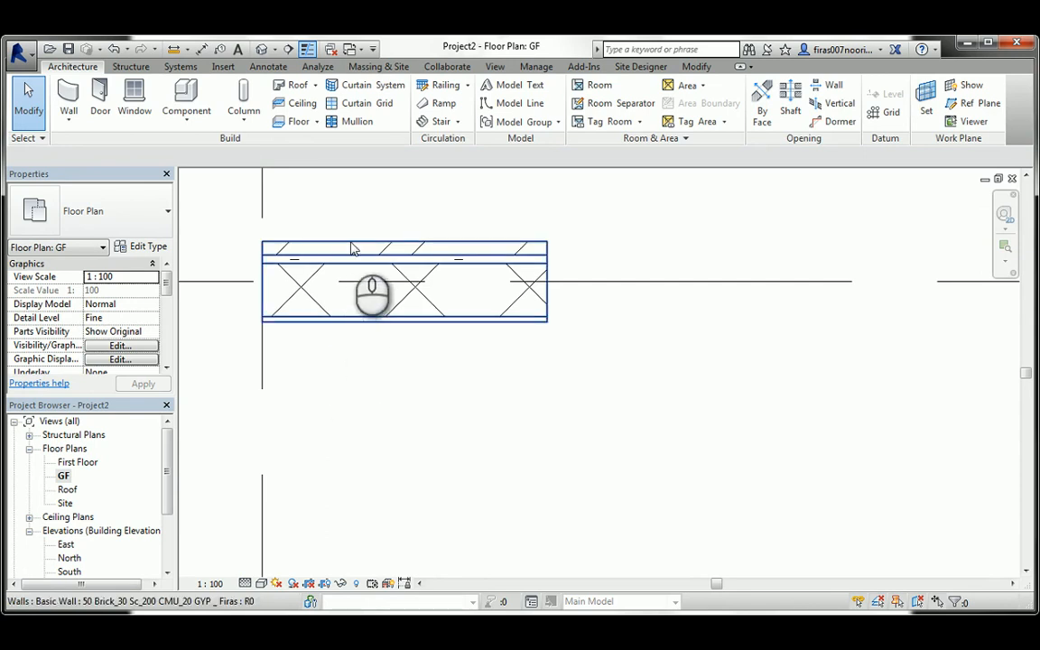
click(352, 318)
scroll(271, 284, up, 3)
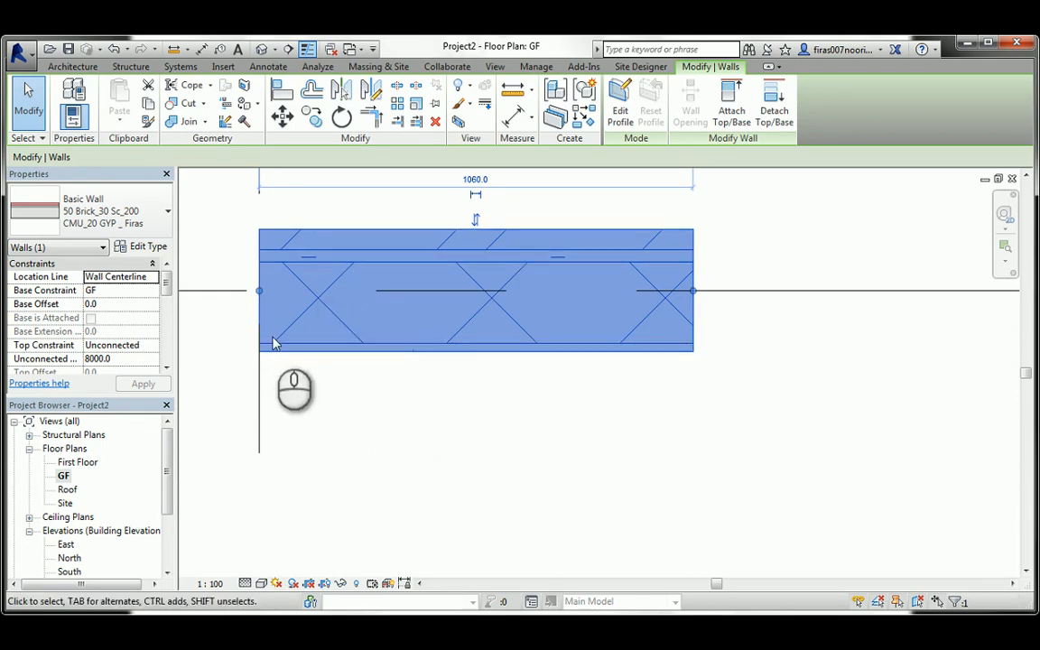
scroll(370, 357, down, 2)
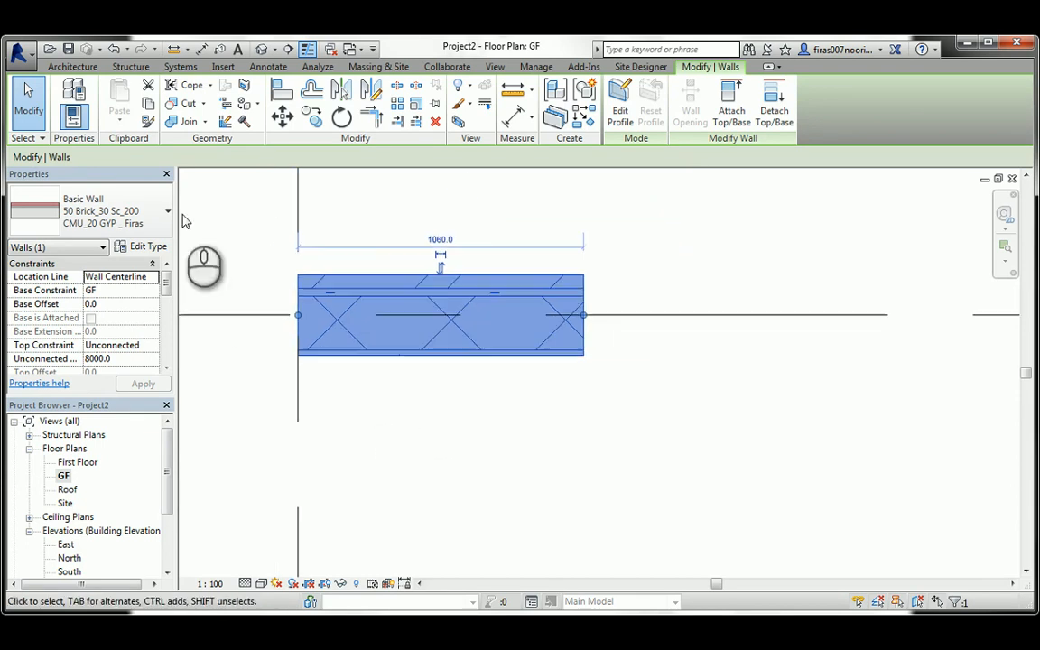
Start a new wall of the custom brick, screed, CMU and gypsum type with its location line set to Core Centerline.
click(72, 66)
click(70, 90)
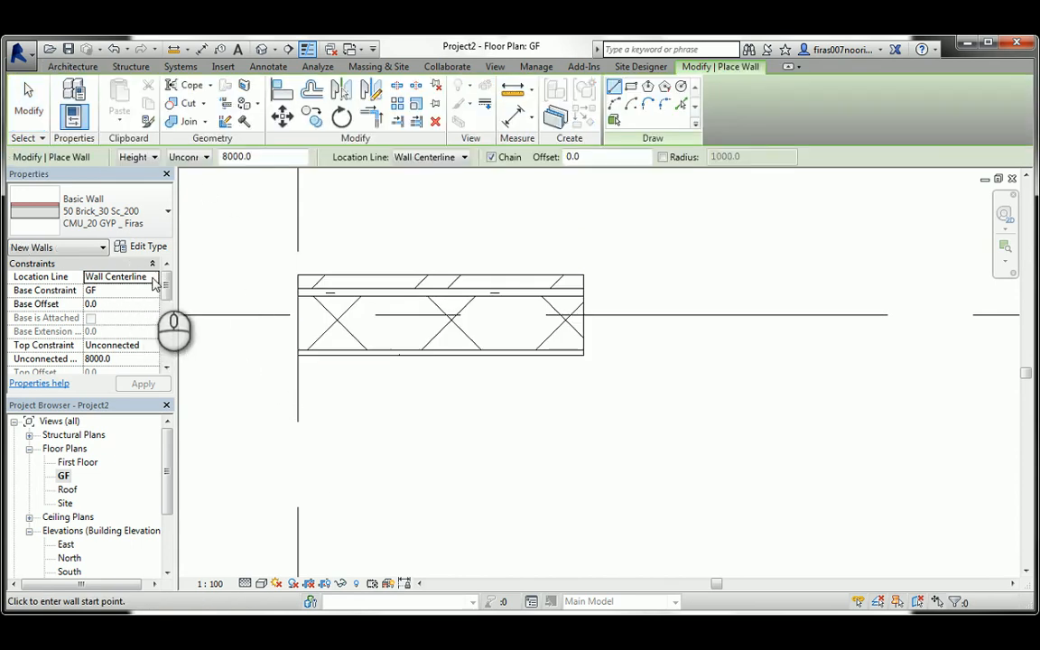
click(154, 280)
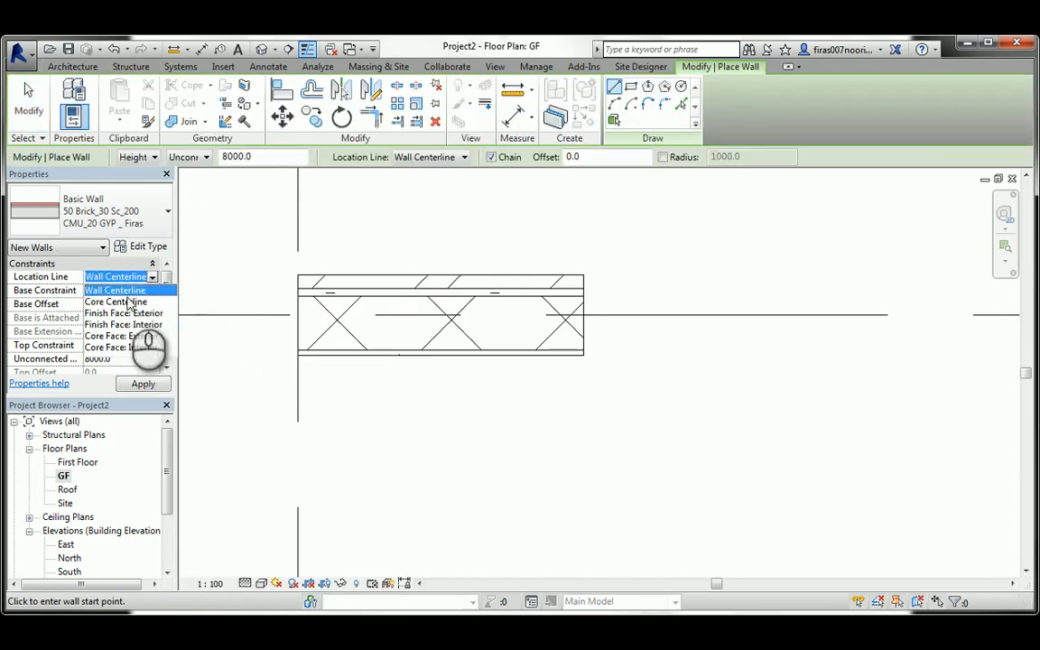
click(122, 307)
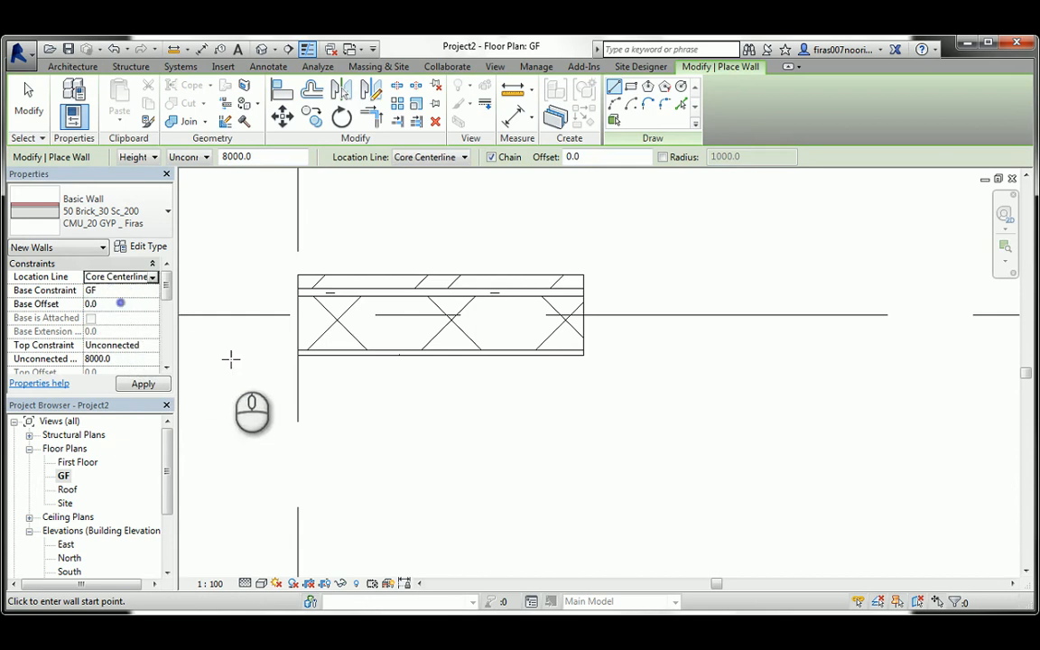
click(145, 384)
Draw a wall about 520 mm long down grid 1, below the first wall, with its orientation flipped, and end the Wall command.
click(297, 394)
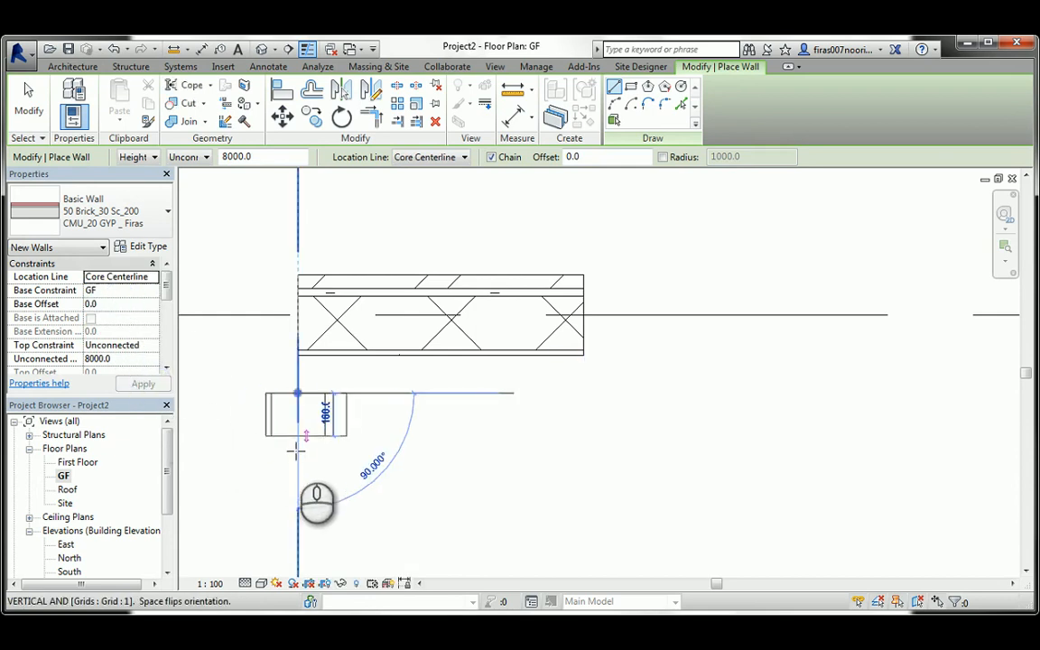
key(space)
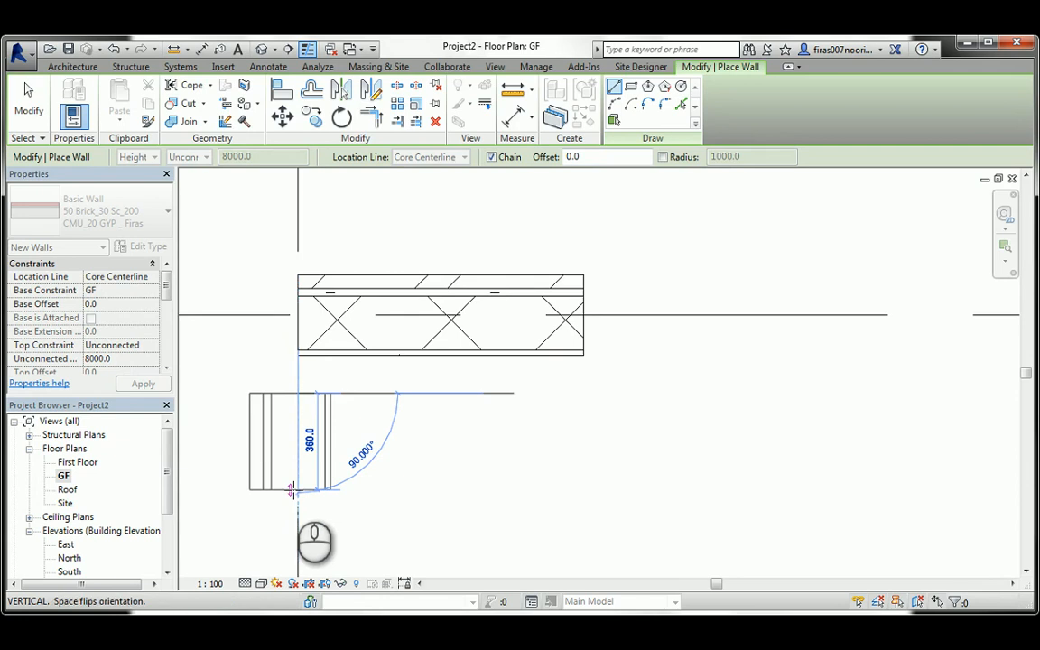
click(302, 532)
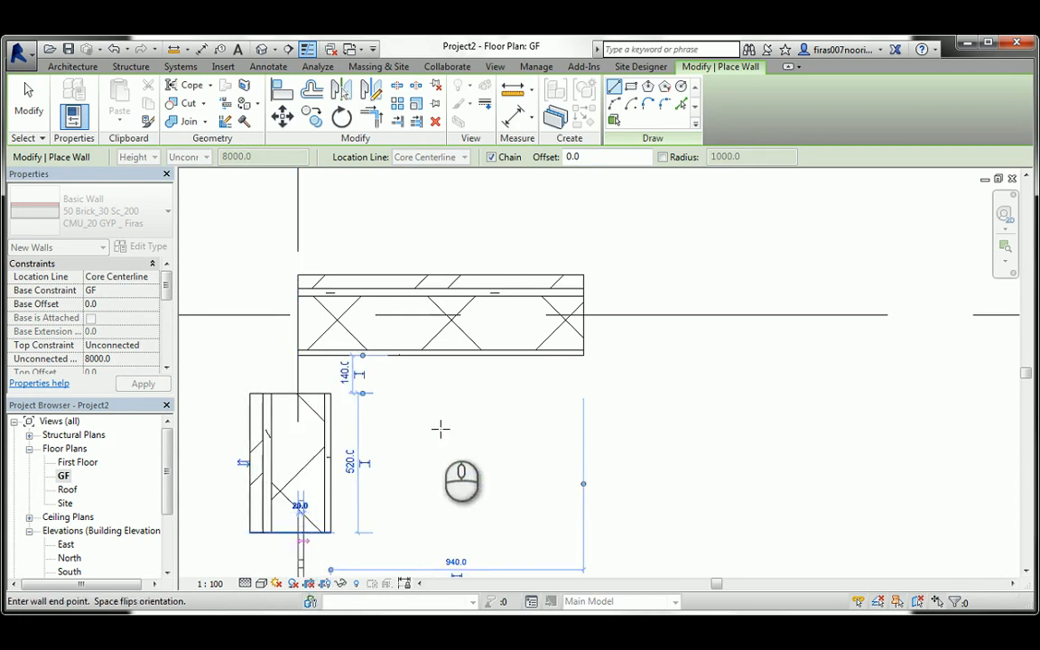
right_click(438, 425)
click(481, 206)
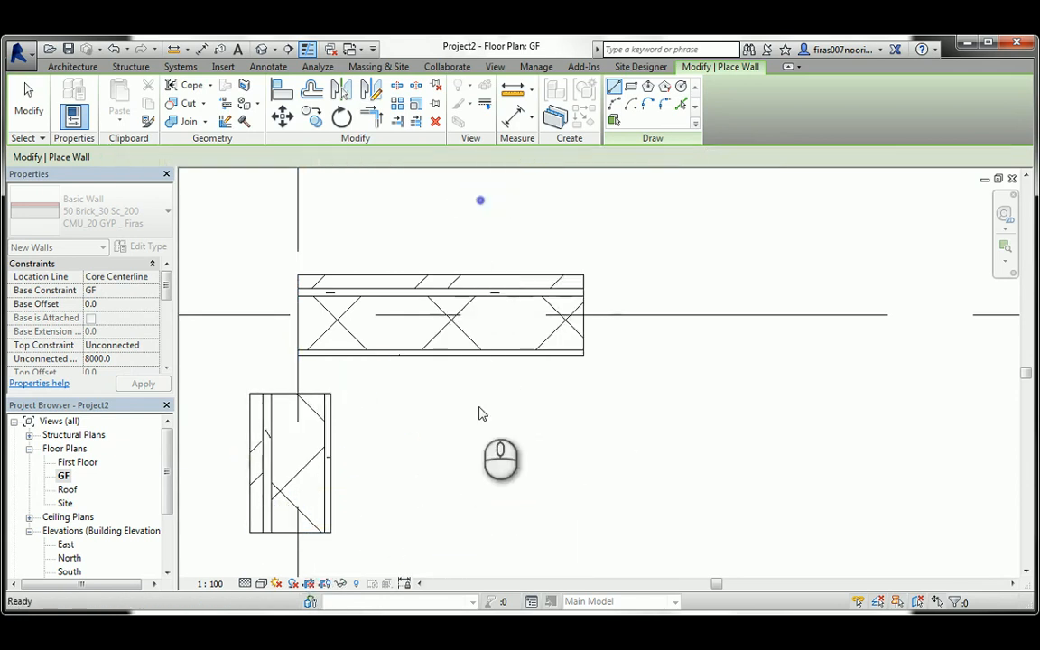
scroll(325, 355, up, 1)
right_click(420, 391)
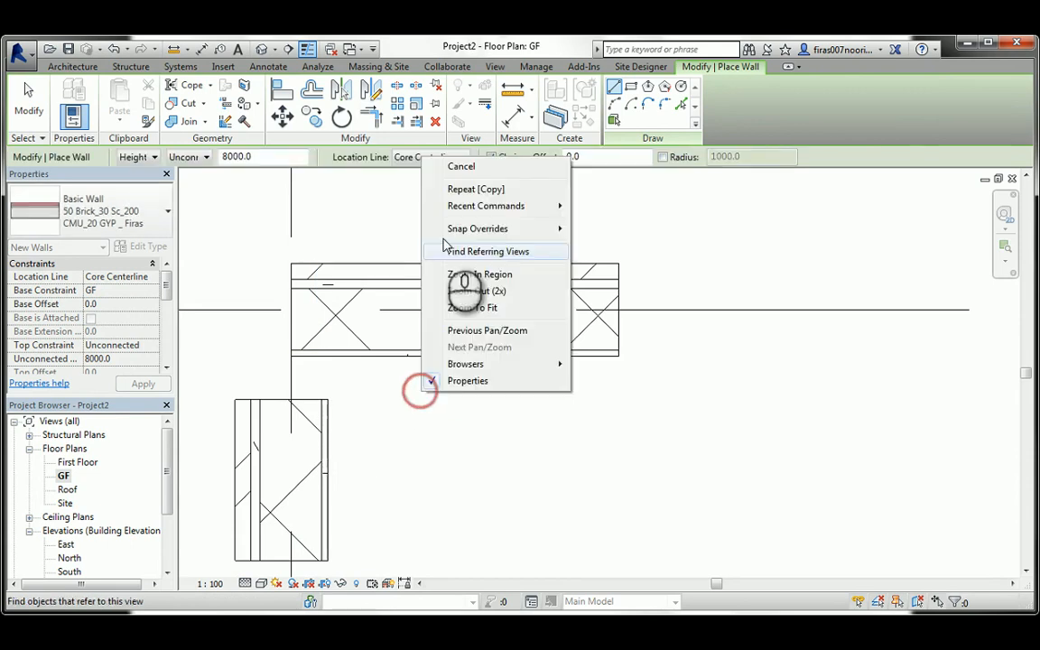
click(459, 166)
click(390, 394)
middle_drag(399, 386, 434, 318)
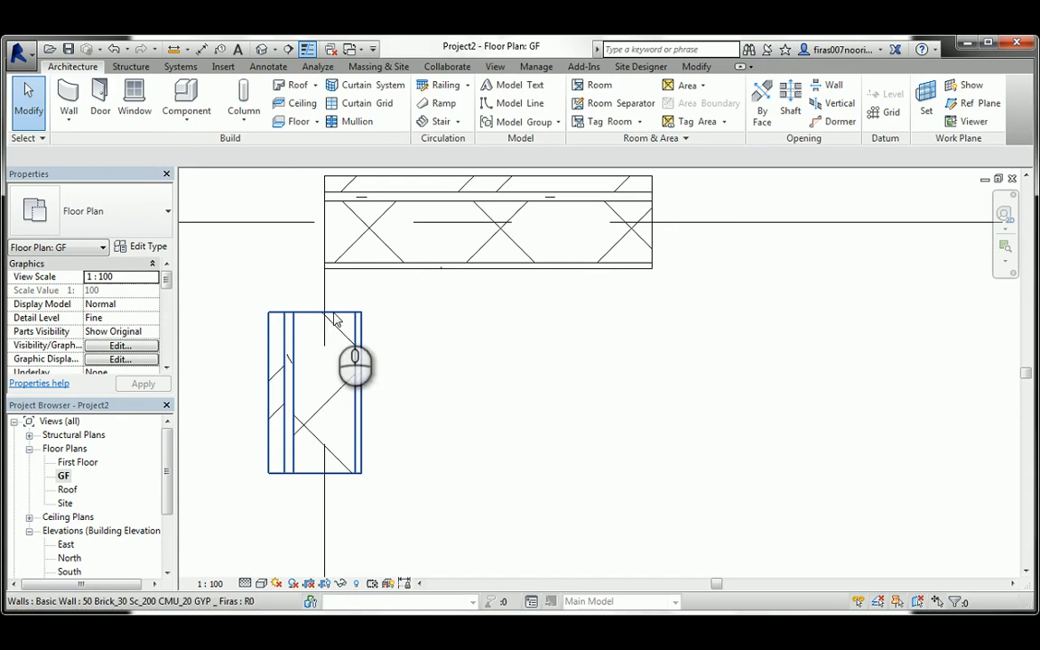
Delete the short vertical wall on grid 1 and the horizontal wall on grid A.
key(Tab)
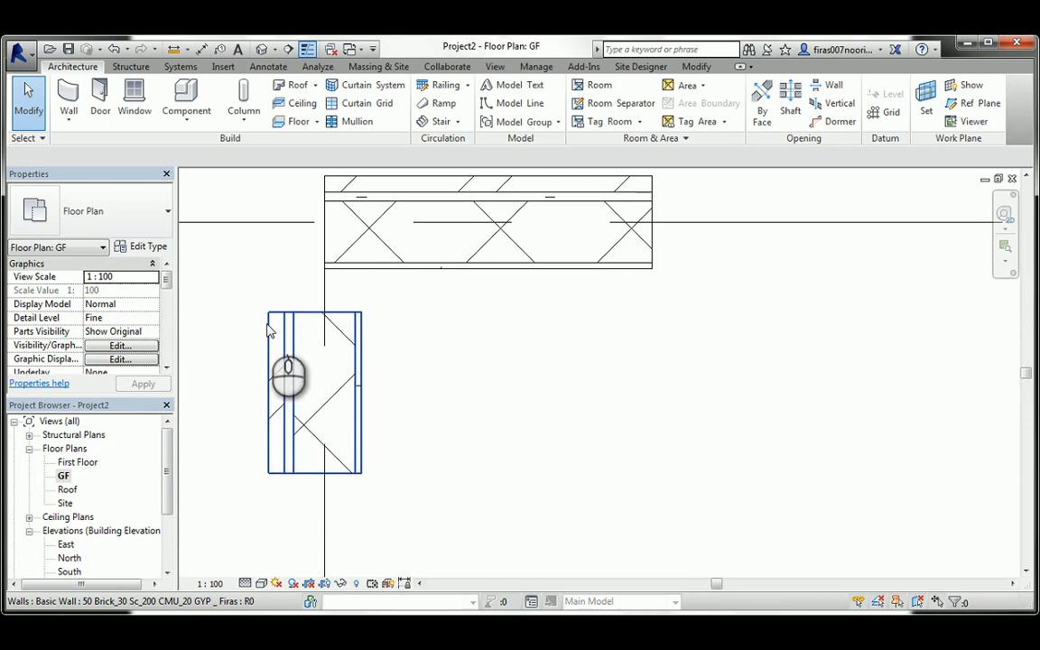
scroll(276, 343, down, 1)
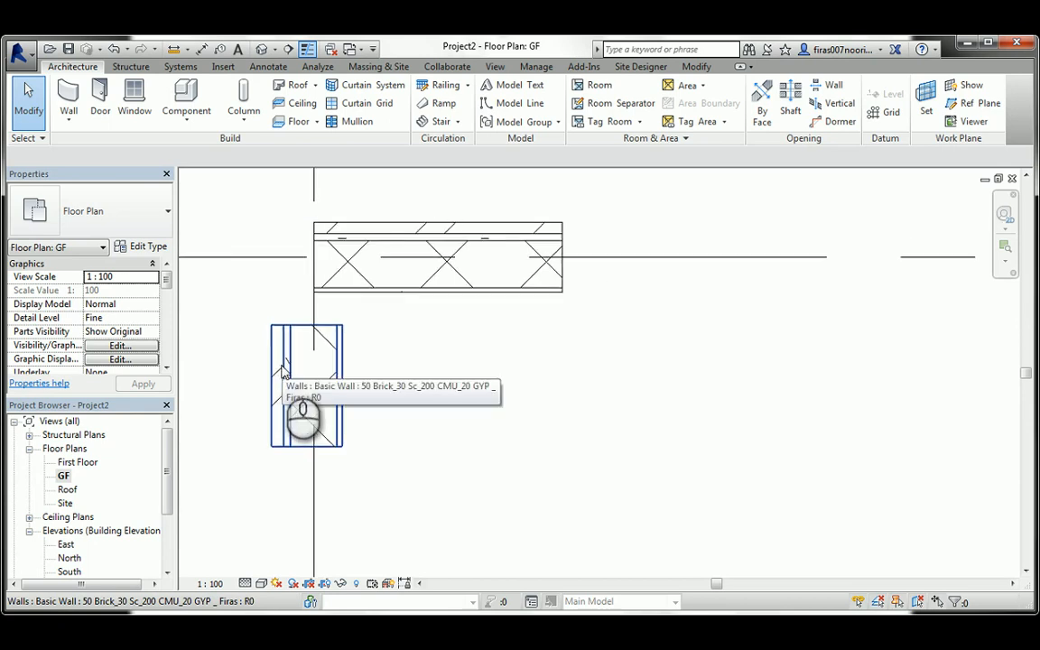
click(281, 355)
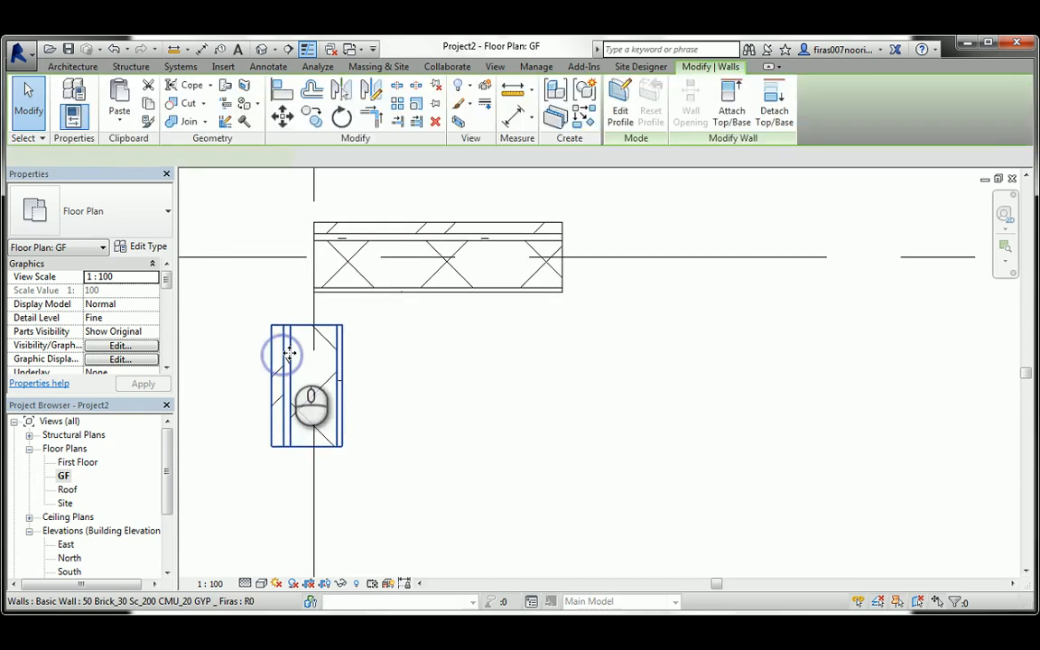
key(Delete)
click(369, 291)
key(Delete)
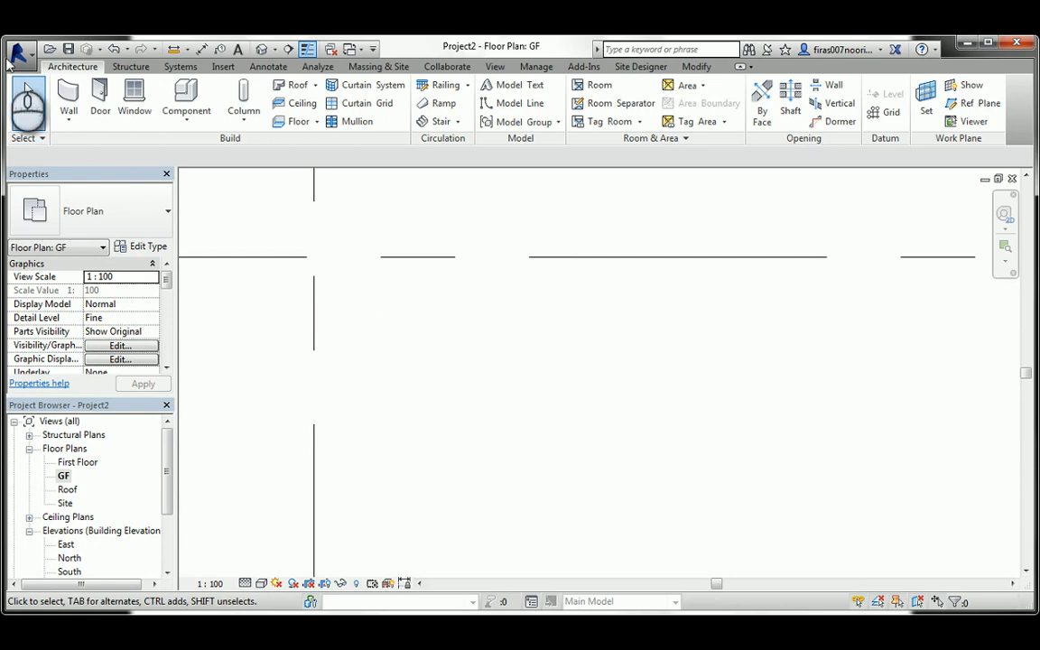
Draw a 12000 mm custom wall along grid A from its intersection with grid 1 to its intersection with grid 3.
click(69, 90)
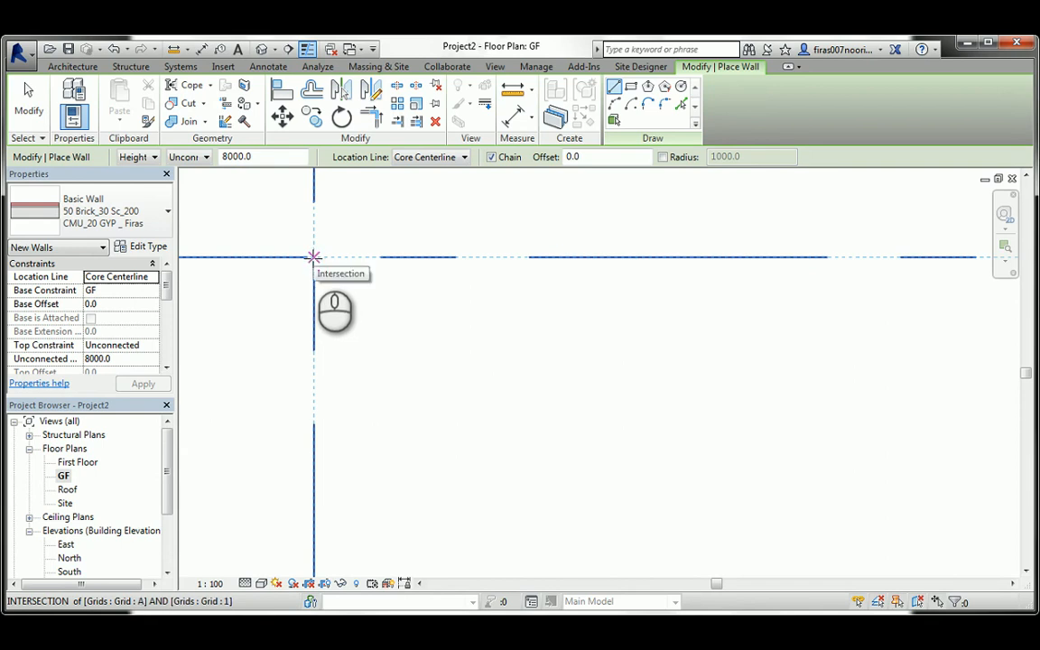
click(313, 257)
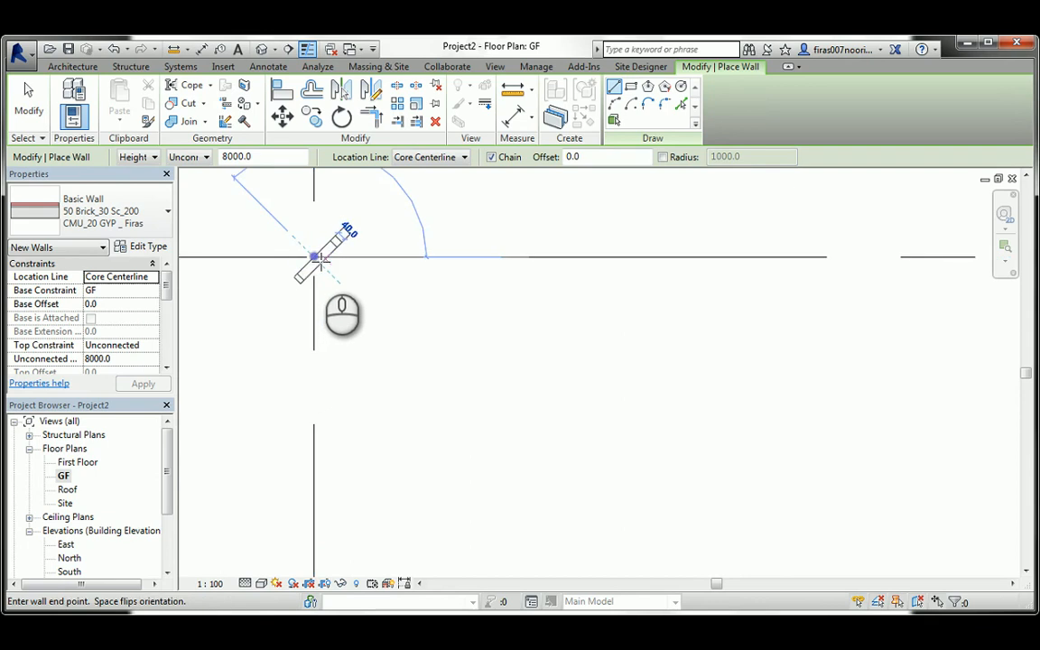
scroll(322, 252, down, 2)
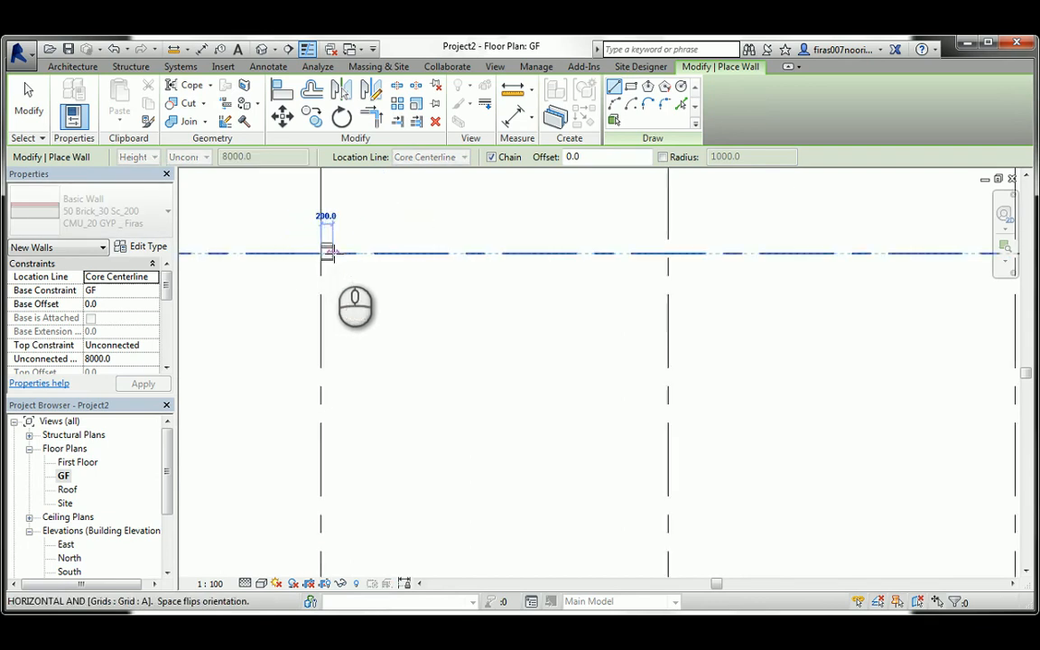
scroll(327, 253, up, 2)
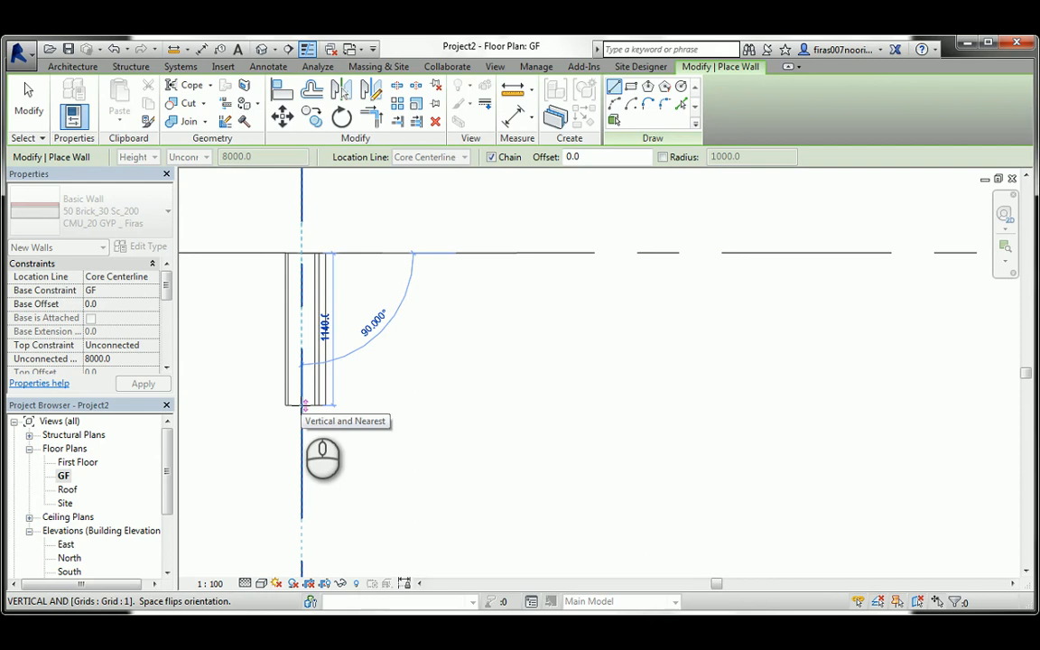
scroll(303, 406, down, 8)
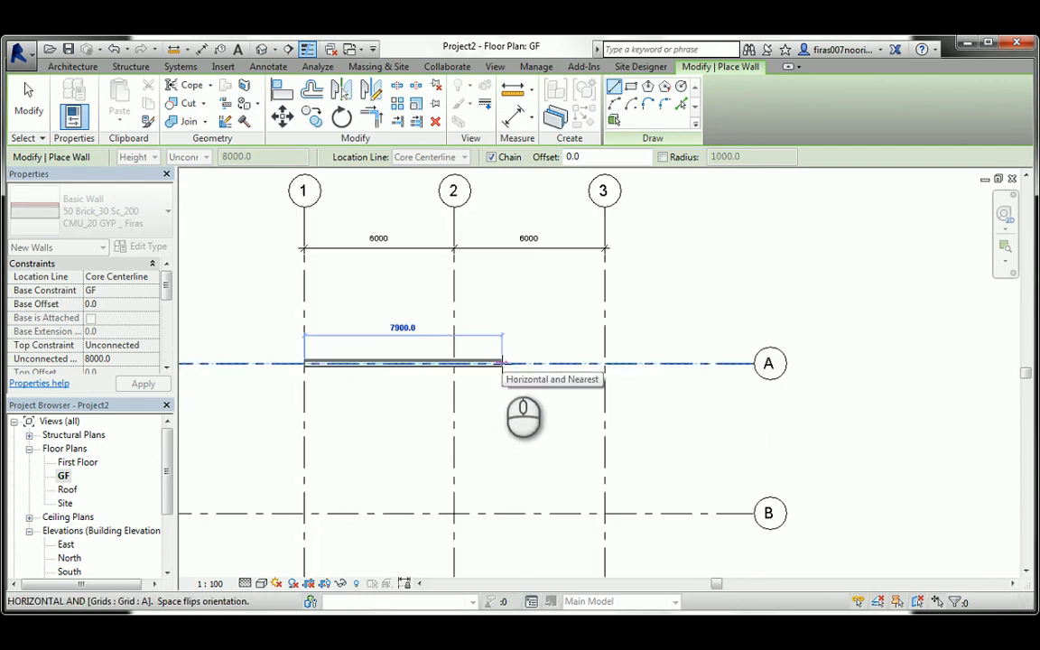
middle_drag(499, 361, 484, 286)
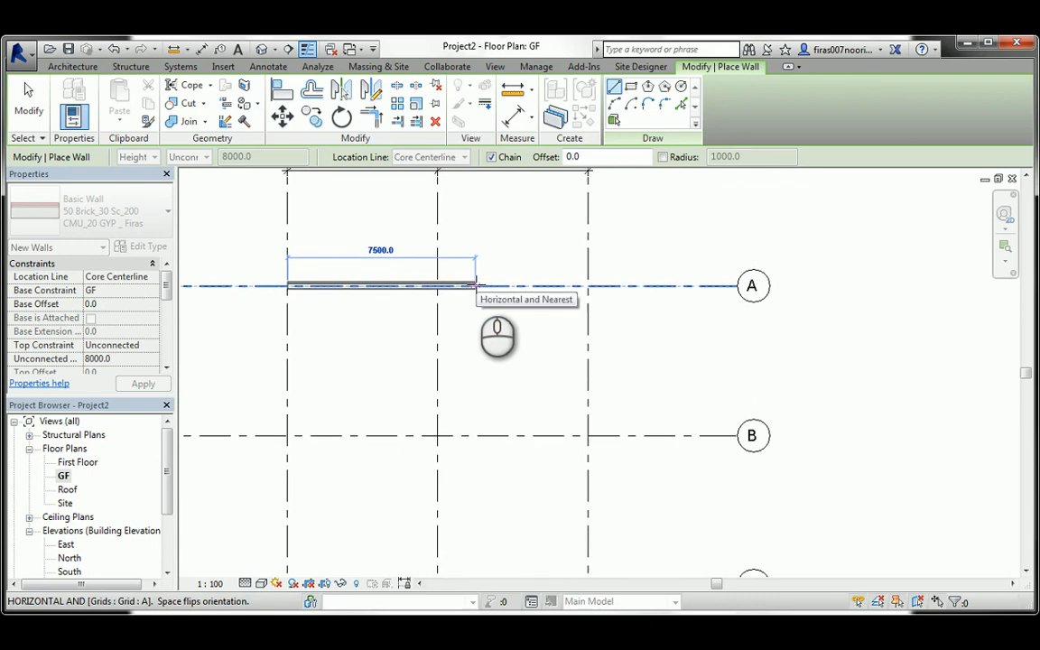
click(589, 286)
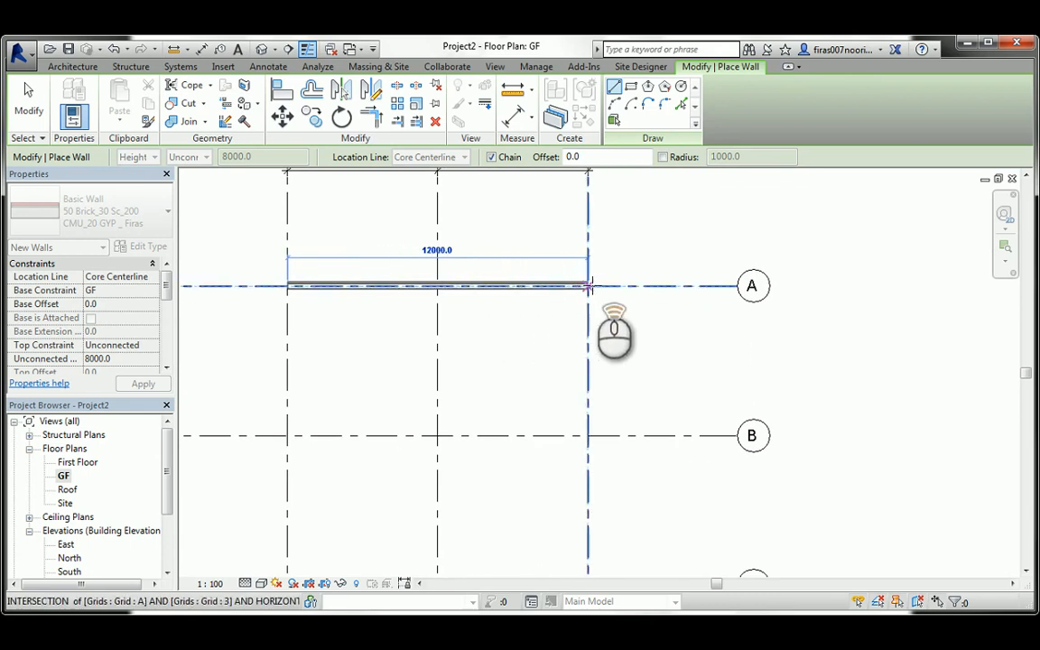
scroll(588, 286, up, 3)
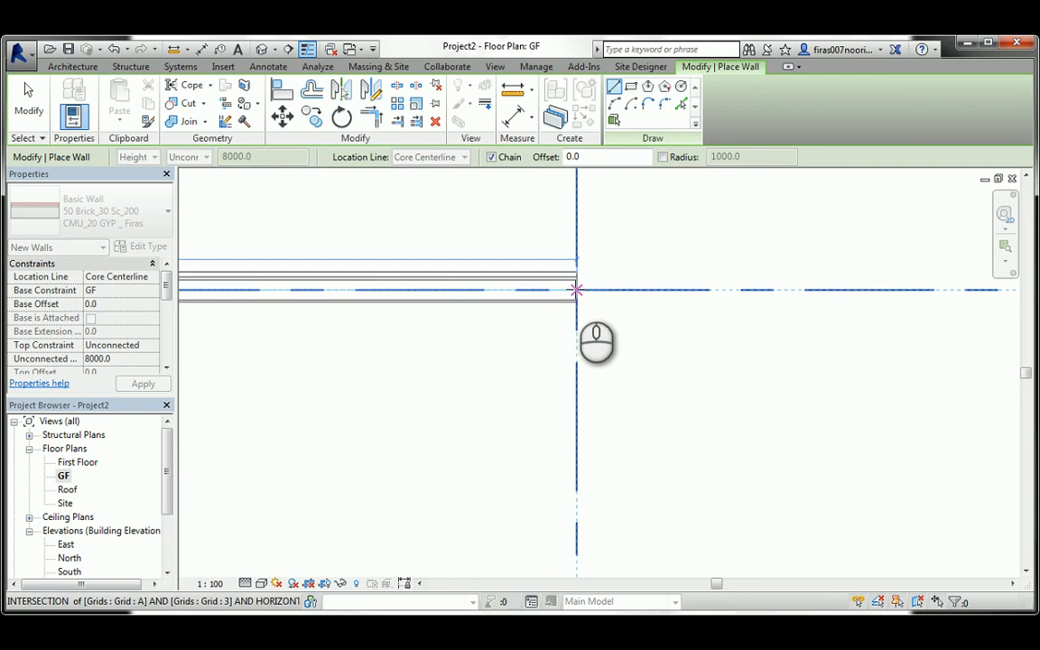
click(576, 289)
Continue the wall chain down grid 3 from grid A to its intersection with grid C.
scroll(576, 287, down, 4)
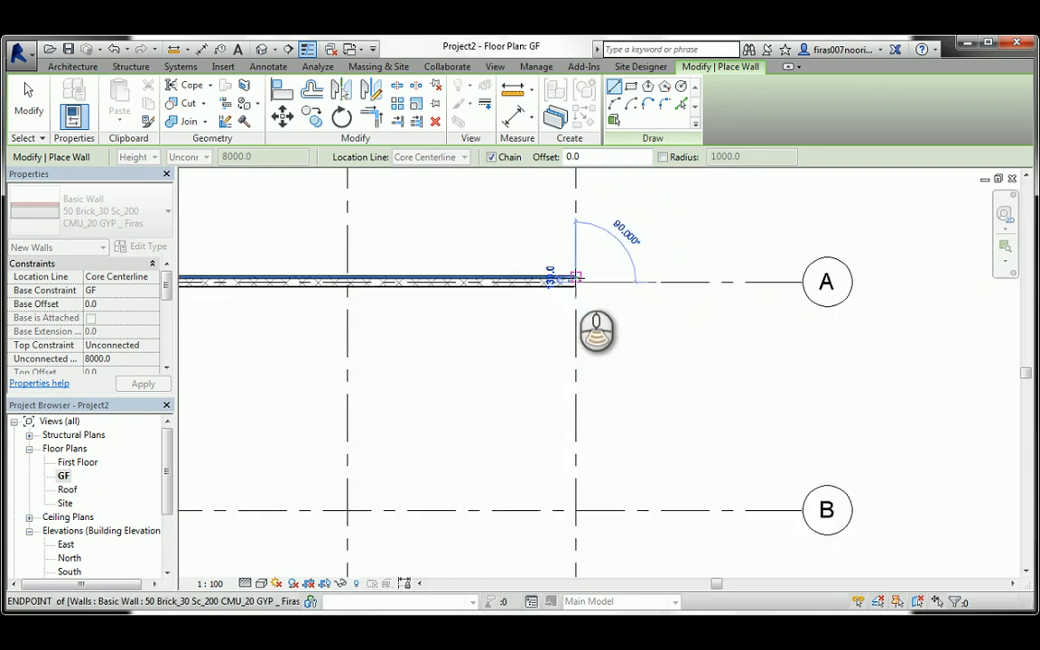
scroll(576, 280, down, 4)
middle_drag(571, 476, 569, 413)
scroll(567, 416, up, 3)
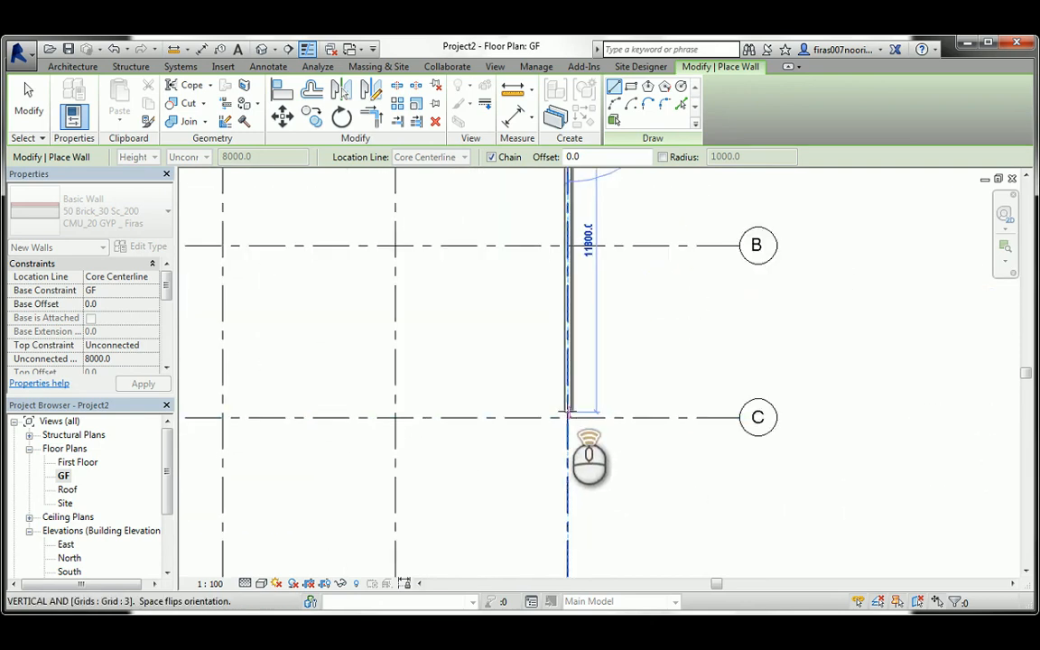
scroll(567, 415, up, 3)
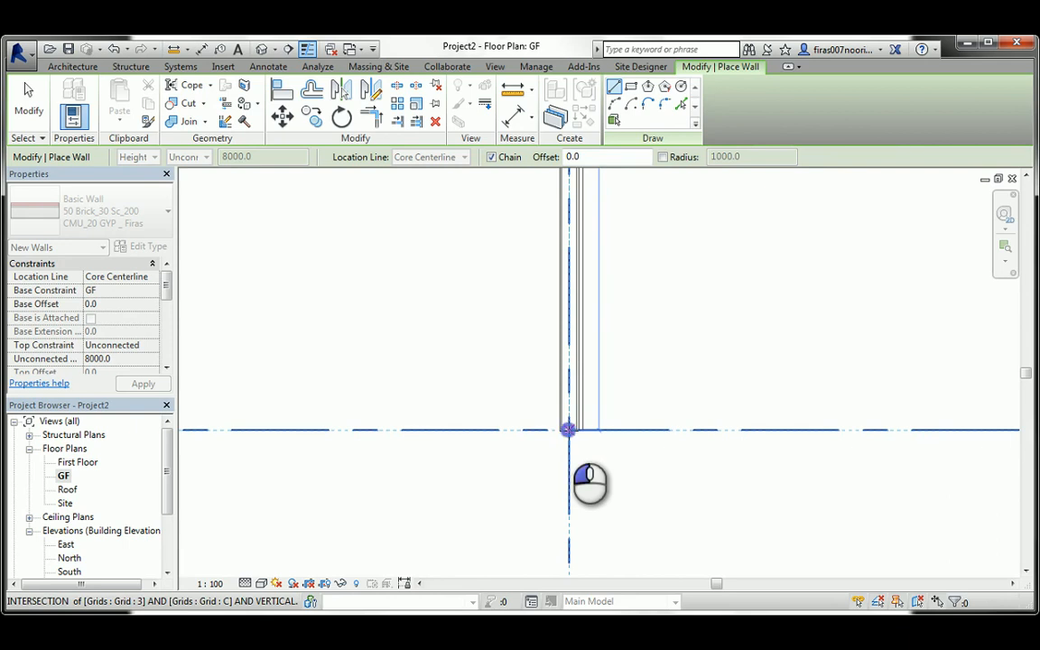
click(568, 430)
Close the wall loop along grid C to grid 1 and up grid 1 to the starting point at grid A, and end the Wall command.
scroll(569, 430, down, 5)
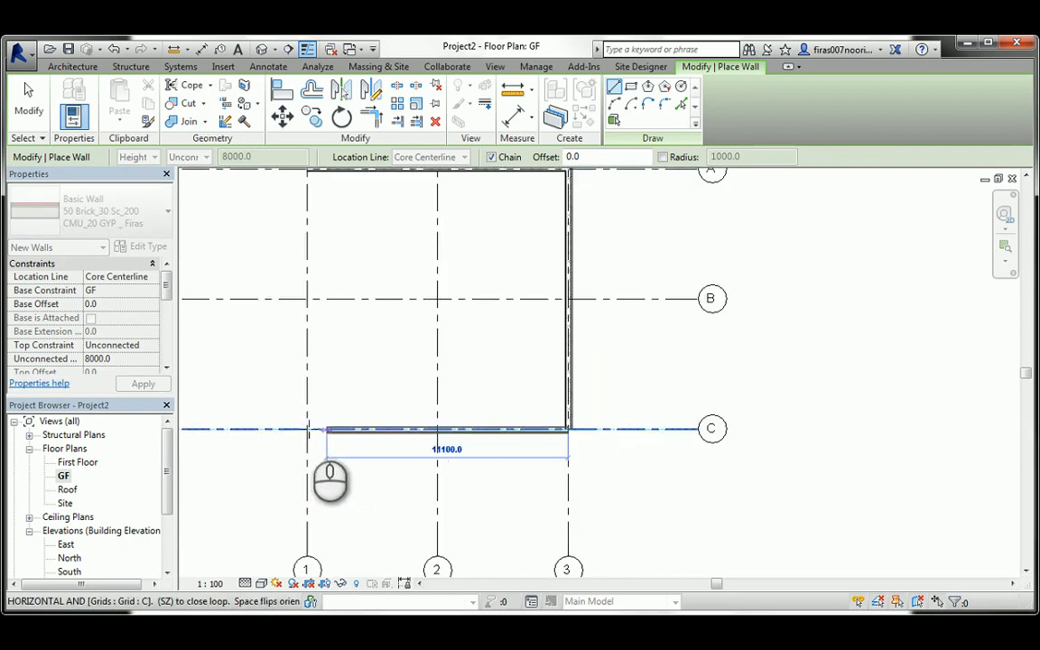
click(308, 430)
middle_drag(328, 279, 318, 318)
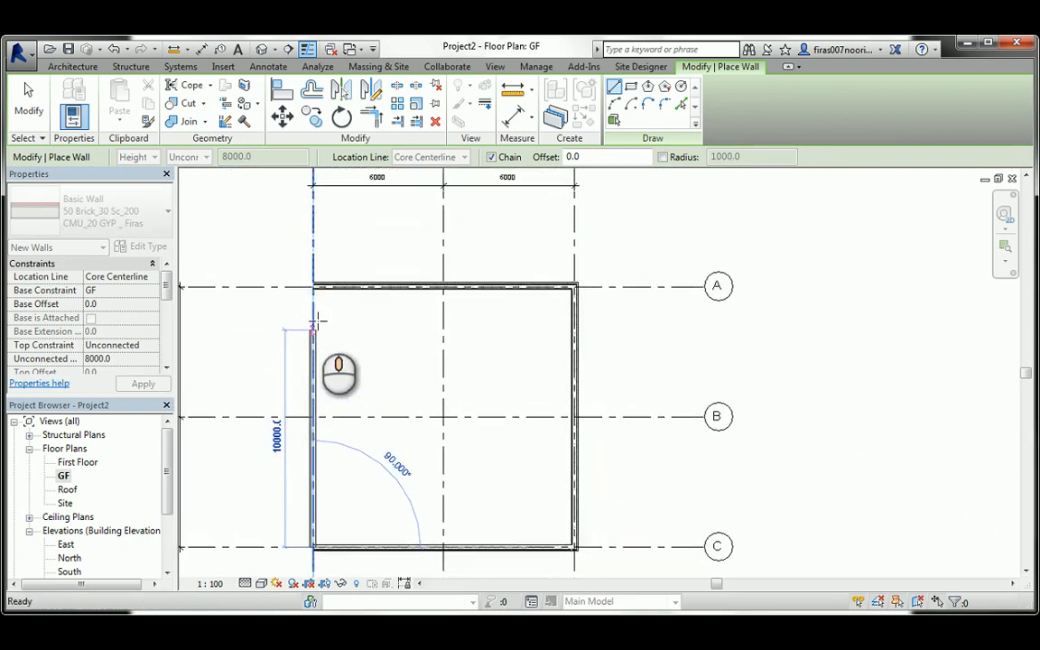
scroll(313, 298, up, 8)
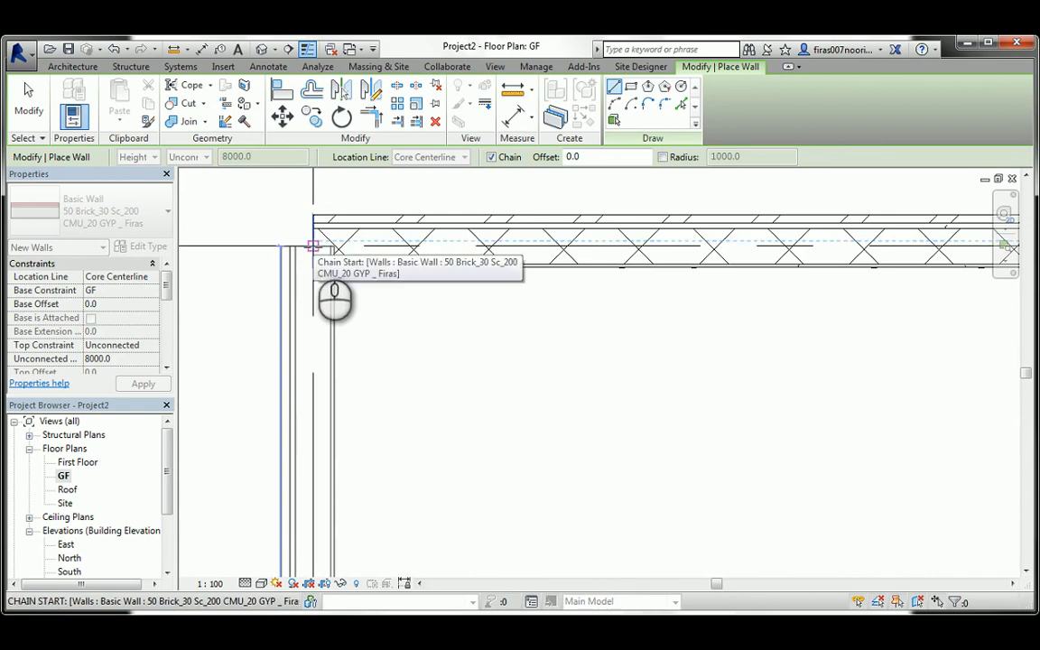
scroll(313, 246, up, 3)
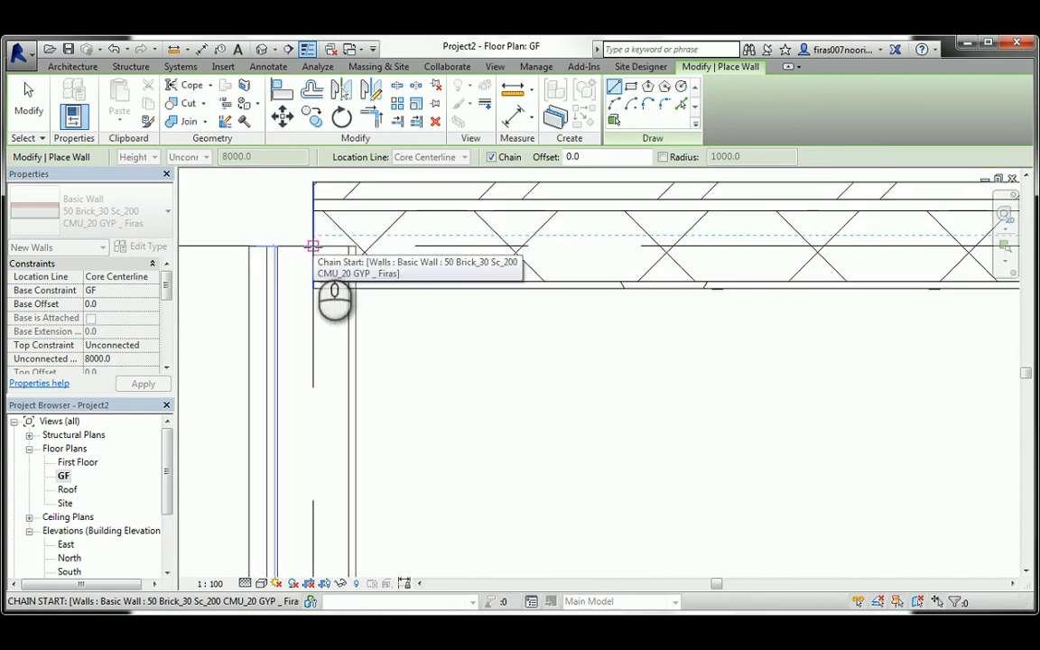
click(313, 245)
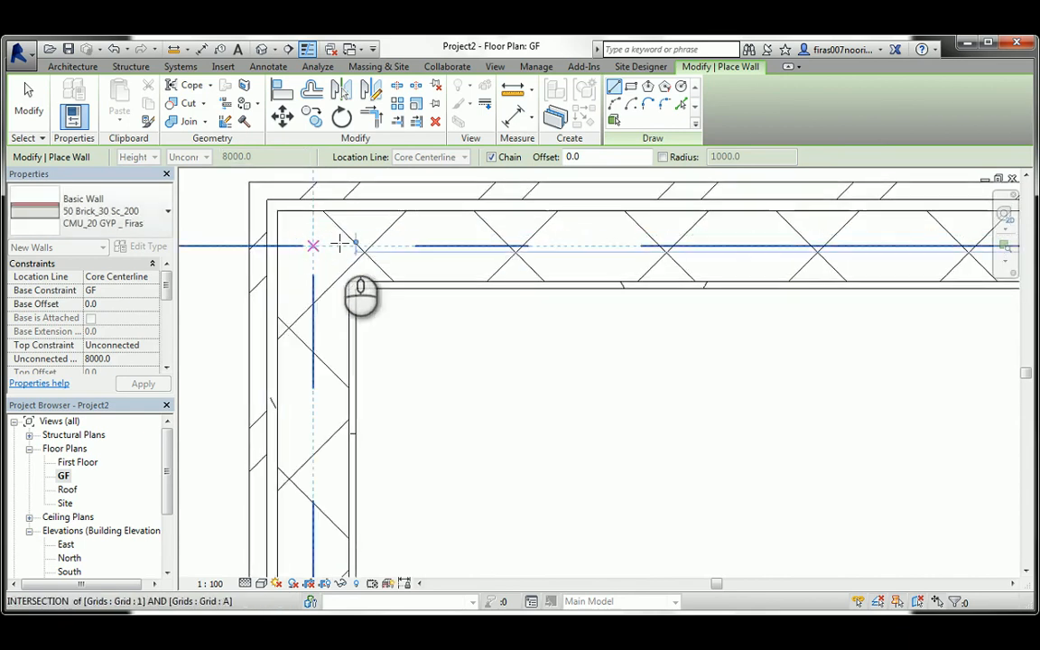
right_click(444, 358)
click(483, 368)
right_click(443, 333)
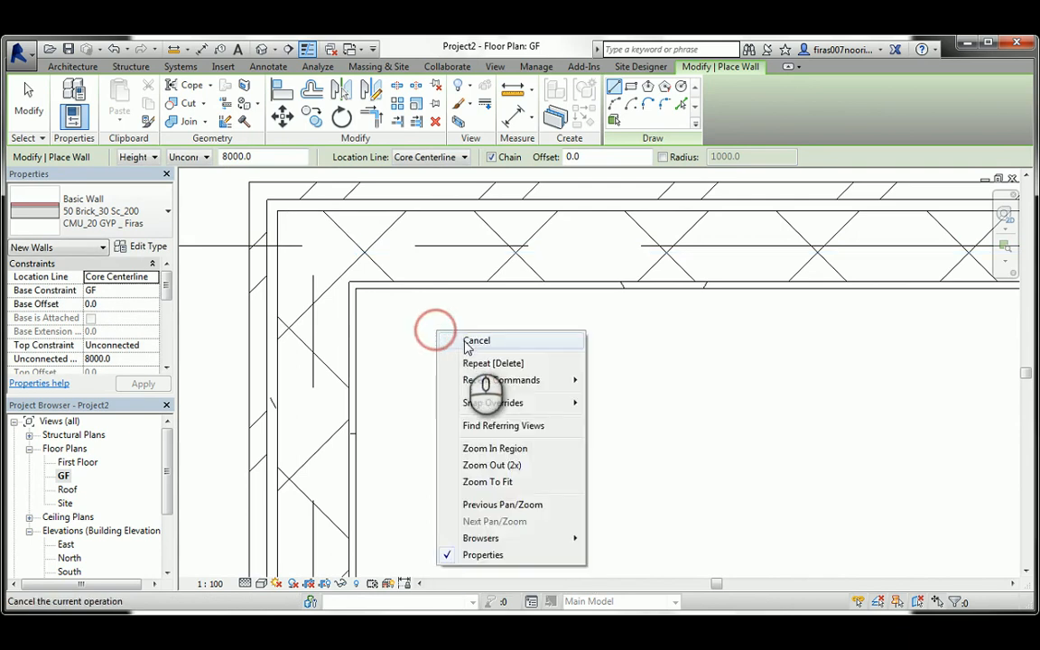
click(471, 341)
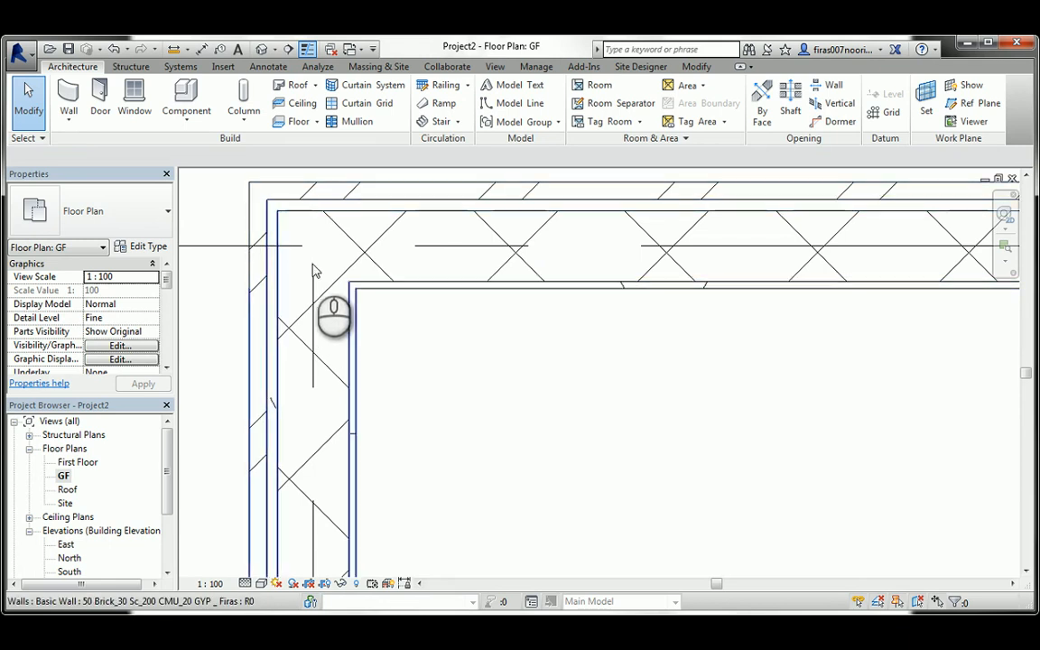
Stretch the upper end of the grid 1 wall beyond grid A and inspect how the layers join at the junction.
scroll(257, 219, down, 4)
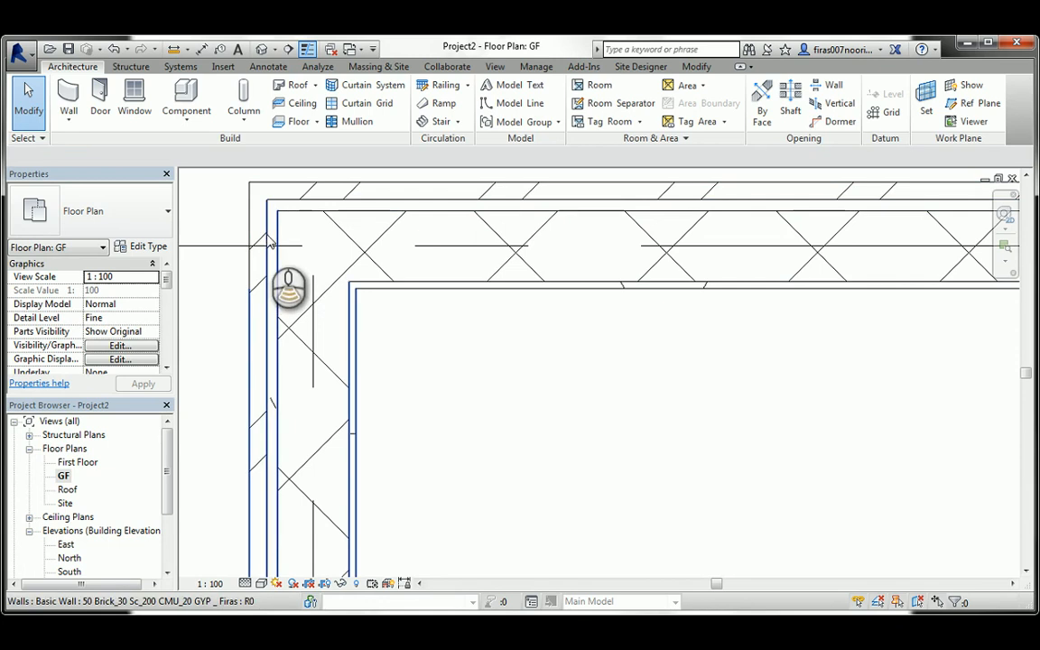
middle_drag(278, 201, 299, 289)
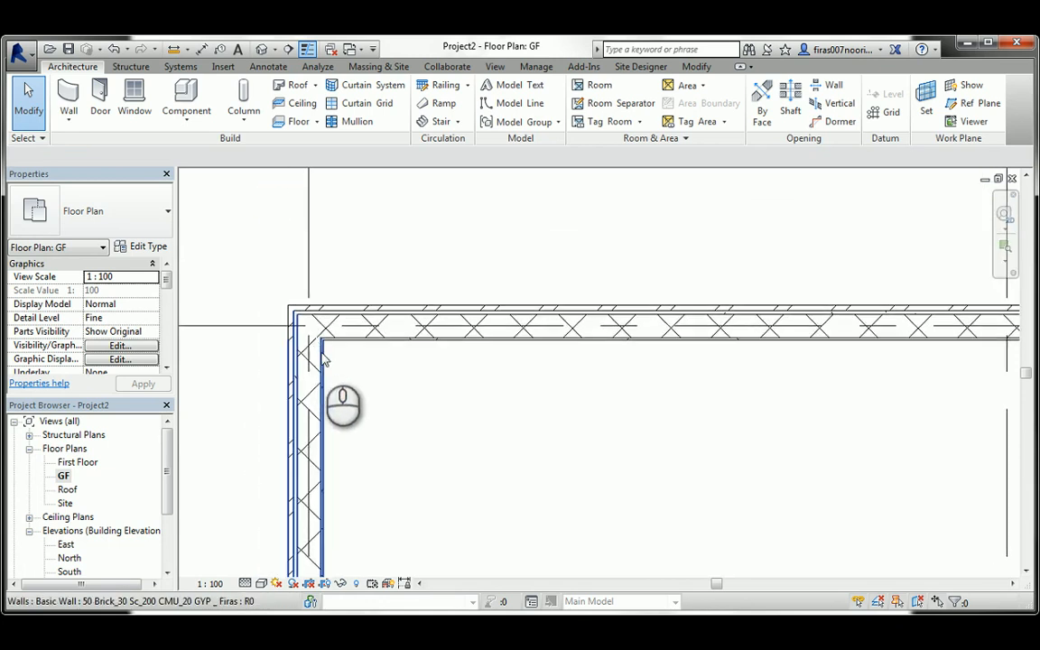
click(307, 323)
drag(307, 307, 308, 245)
click(333, 289)
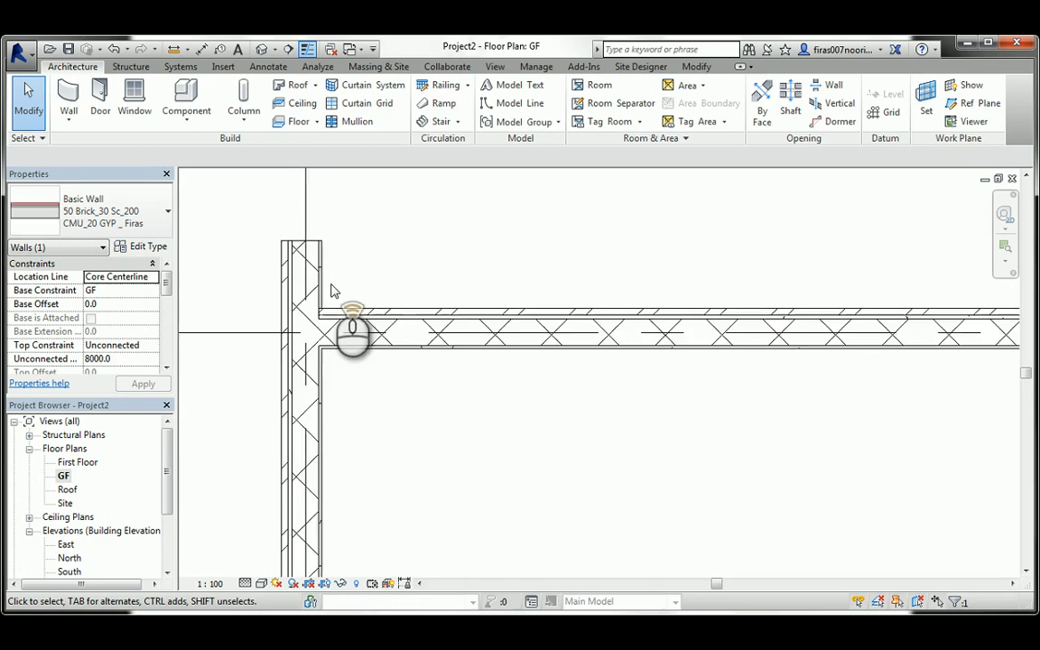
scroll(334, 307, up, 3)
scroll(334, 313, up, 1)
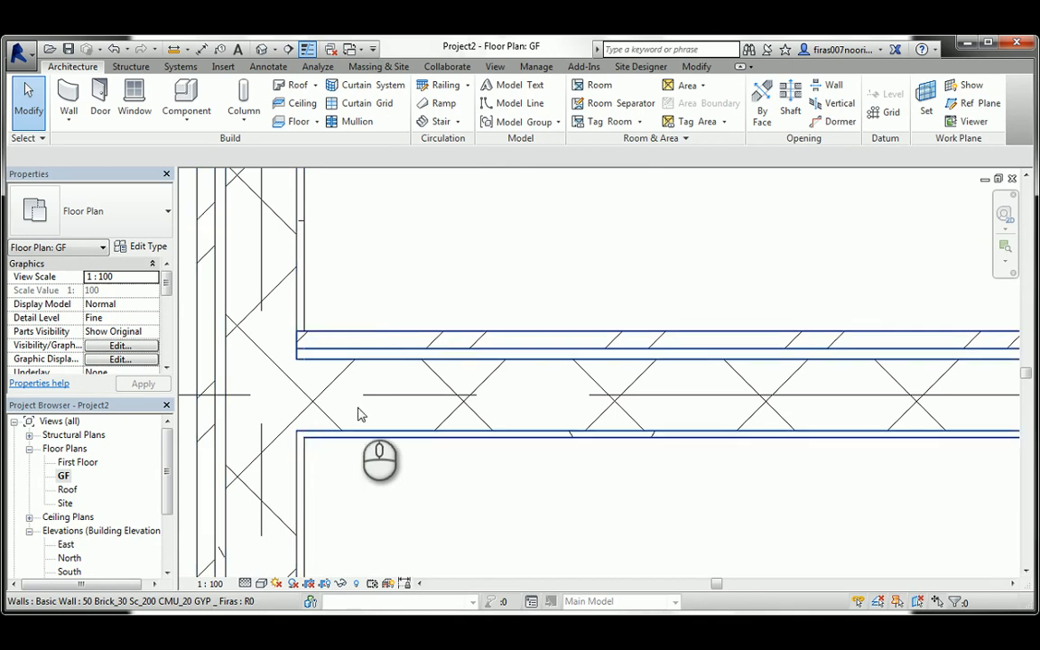
Examine the layer joins where the grid 1 wall meets grid A, and undo the wall's stretch beyond grid A.
scroll(329, 304, up, 3)
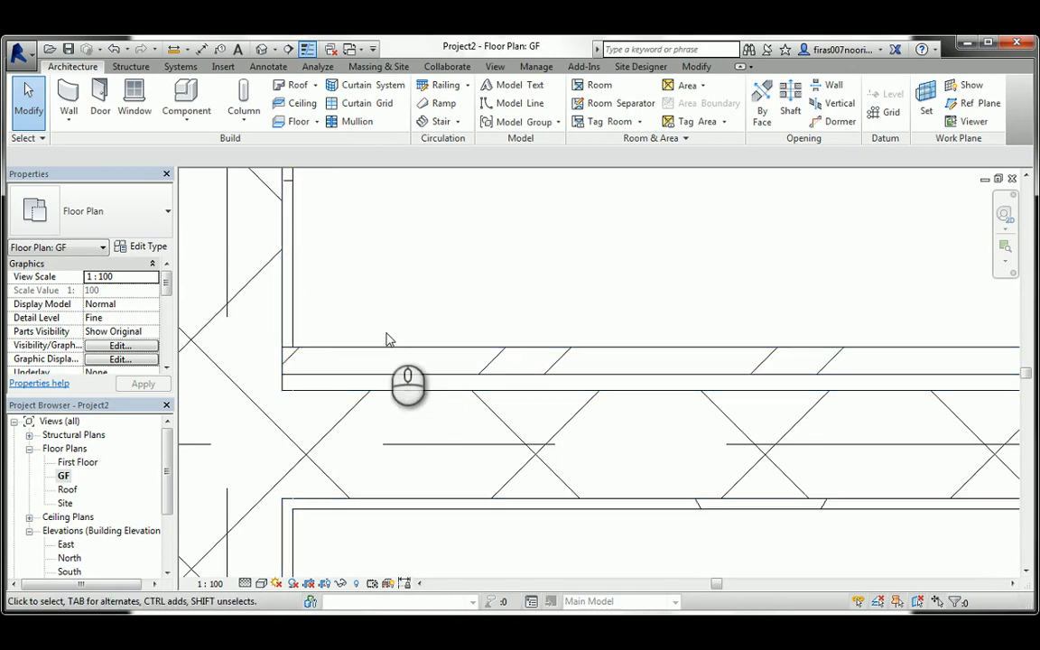
scroll(388, 340, down, 2)
scroll(388, 340, down, 2)
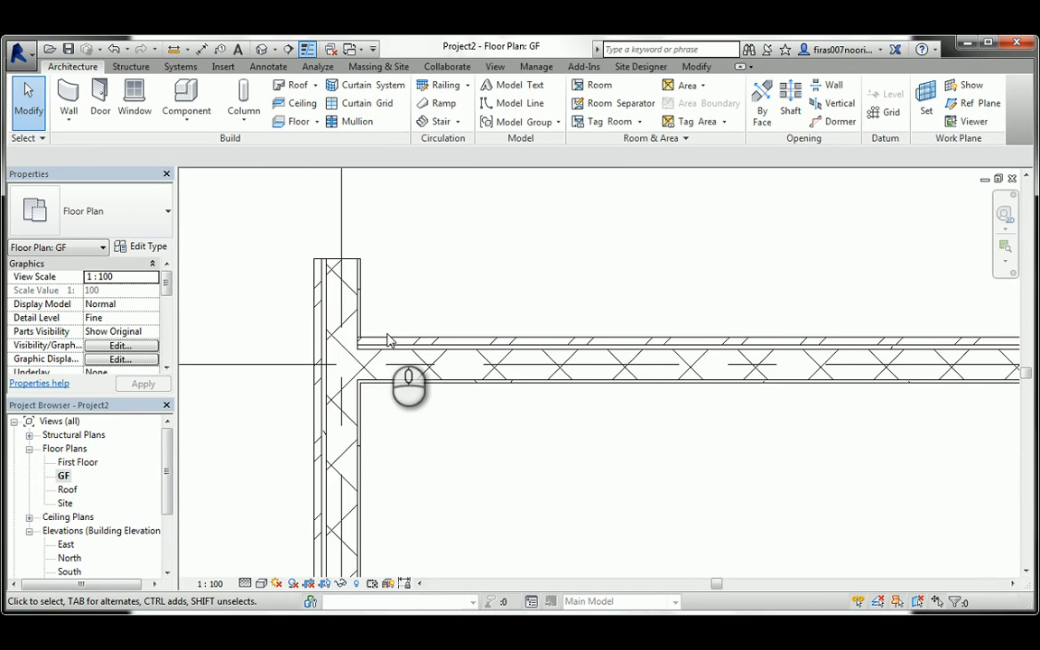
scroll(388, 340, down, 3)
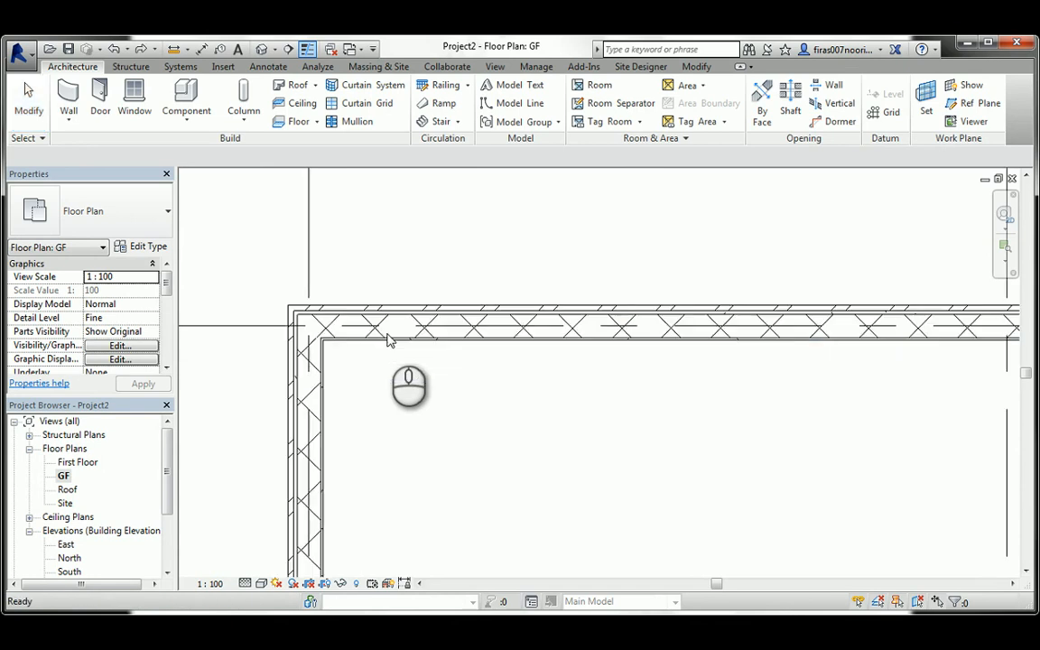
scroll(357, 311, down, 3)
middle_drag(443, 383, 420, 332)
middle_drag(430, 380, 418, 325)
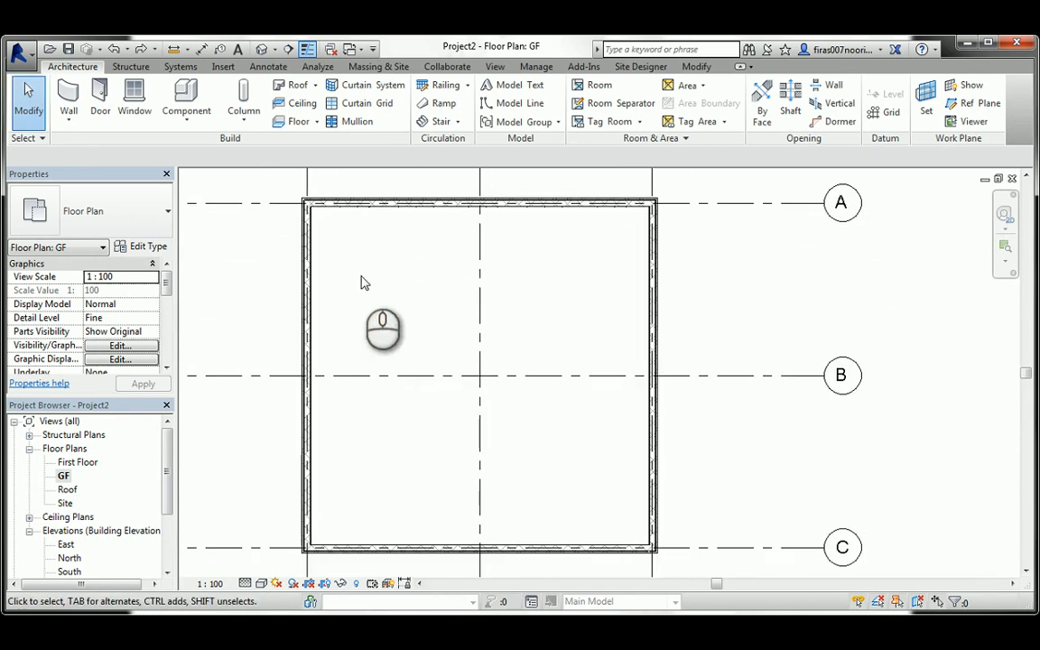
In the default 3D view, select the chain of four walls and set their top constraint up to level First Floor.
click(261, 50)
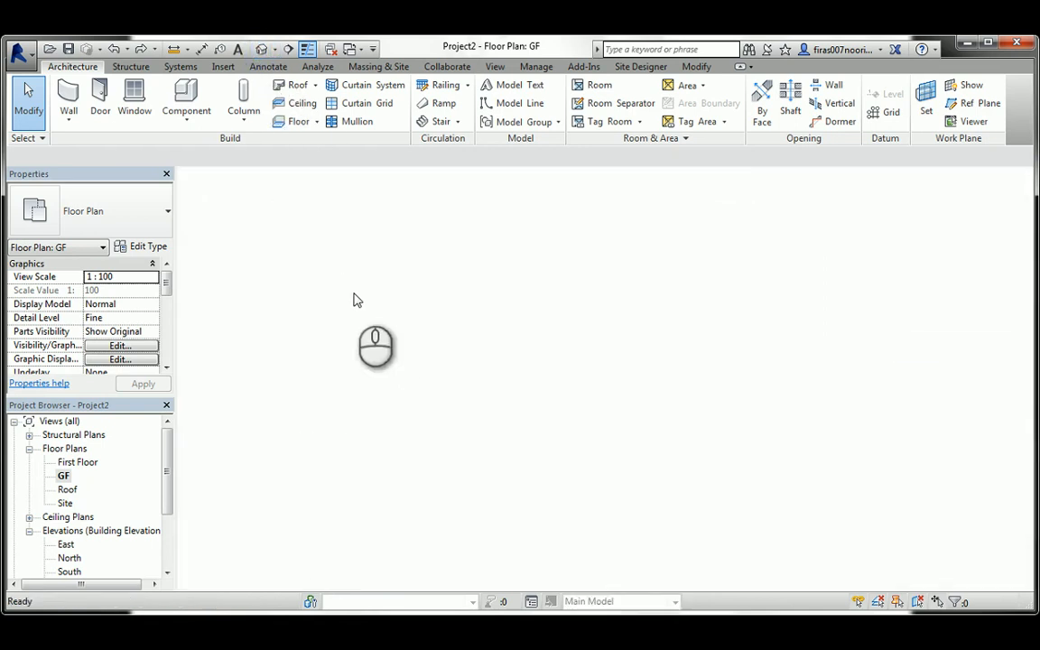
key(Tab)
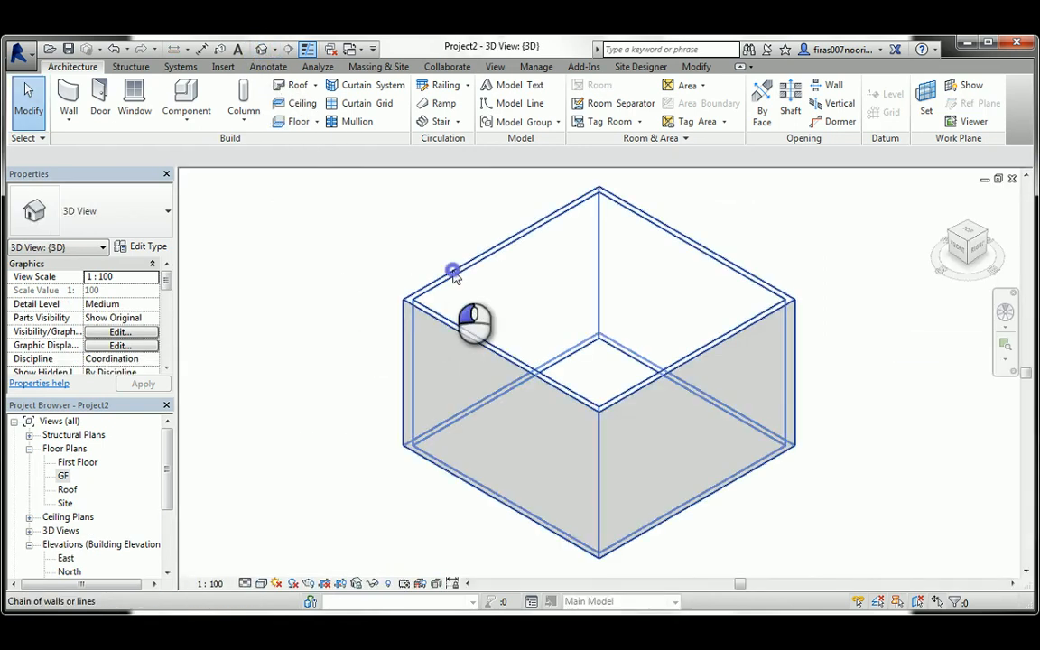
click(454, 275)
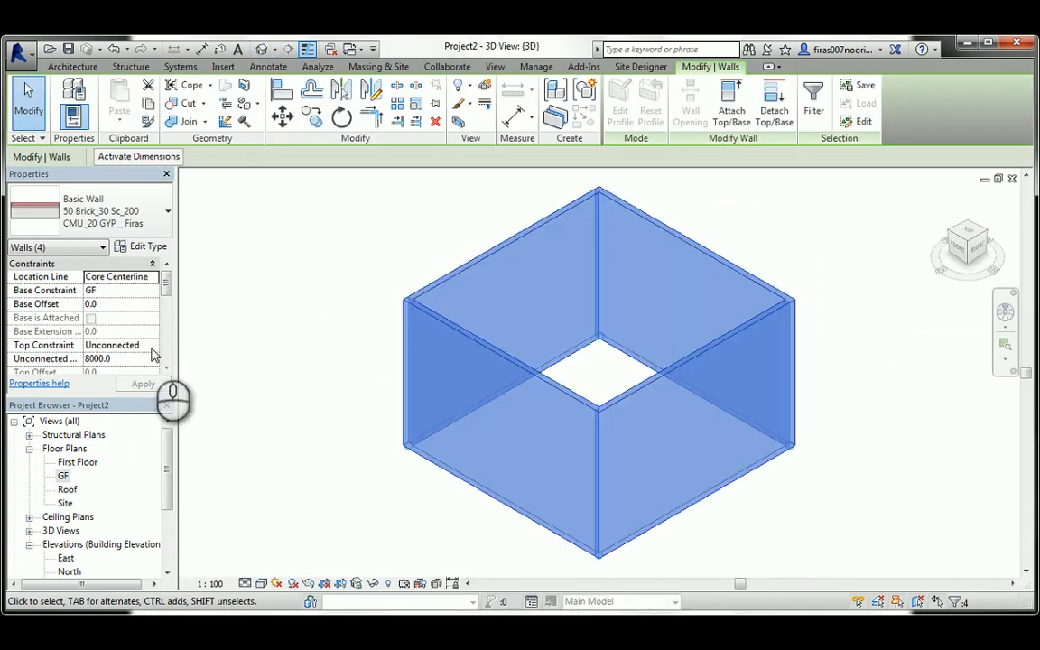
click(152, 345)
click(136, 381)
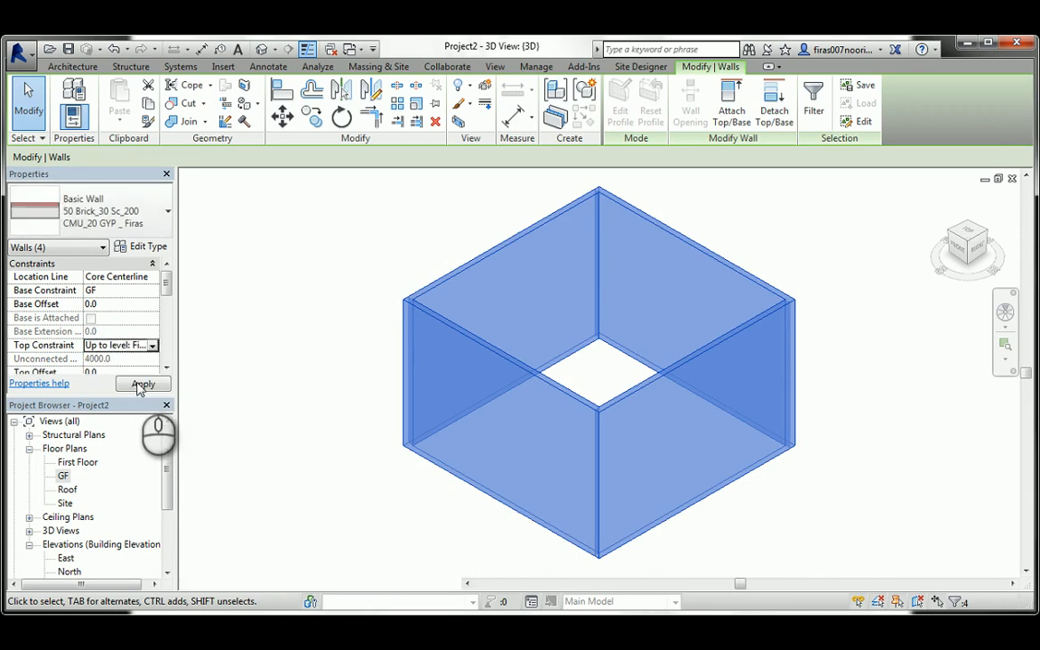
click(142, 383)
click(276, 381)
Set the 3D view's visual style to Shaded and examine the brick exterior of the walls.
scroll(406, 393, up, 10)
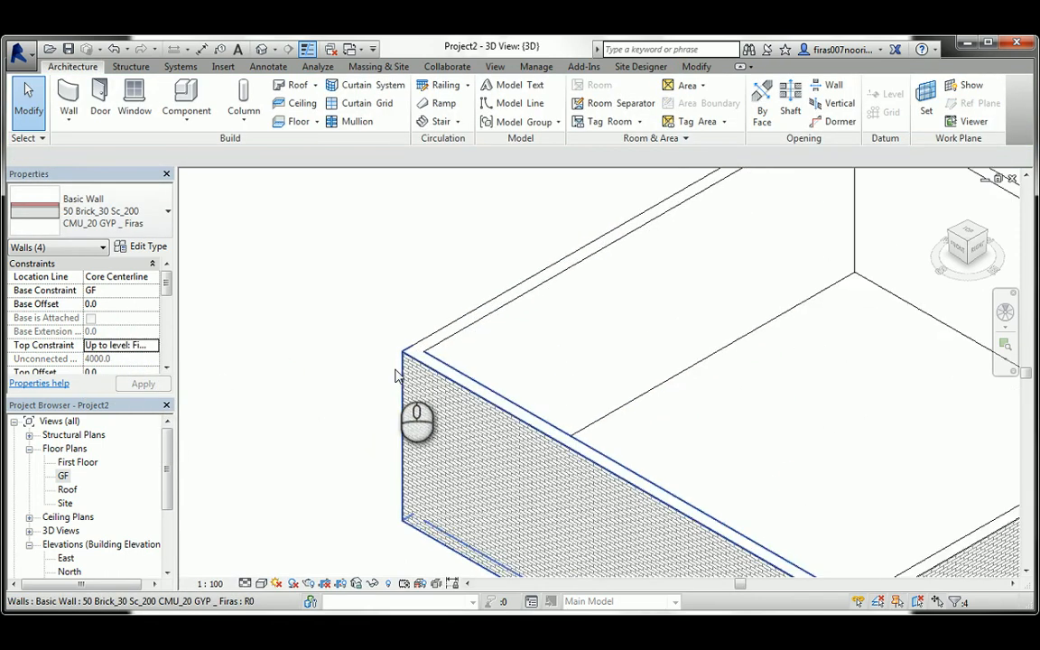
click(261, 584)
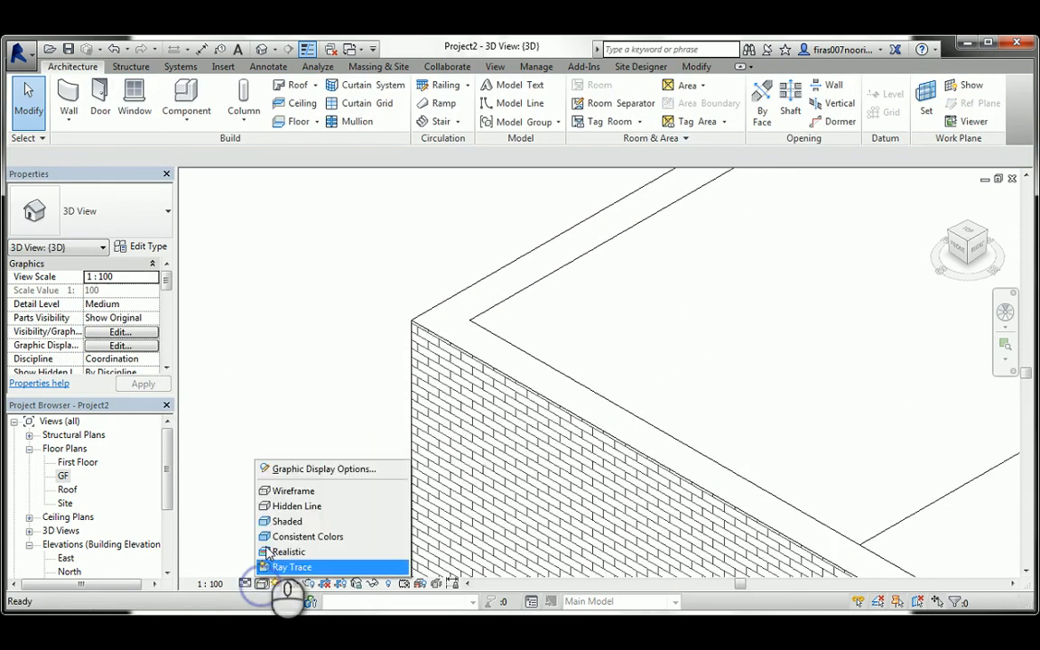
click(289, 521)
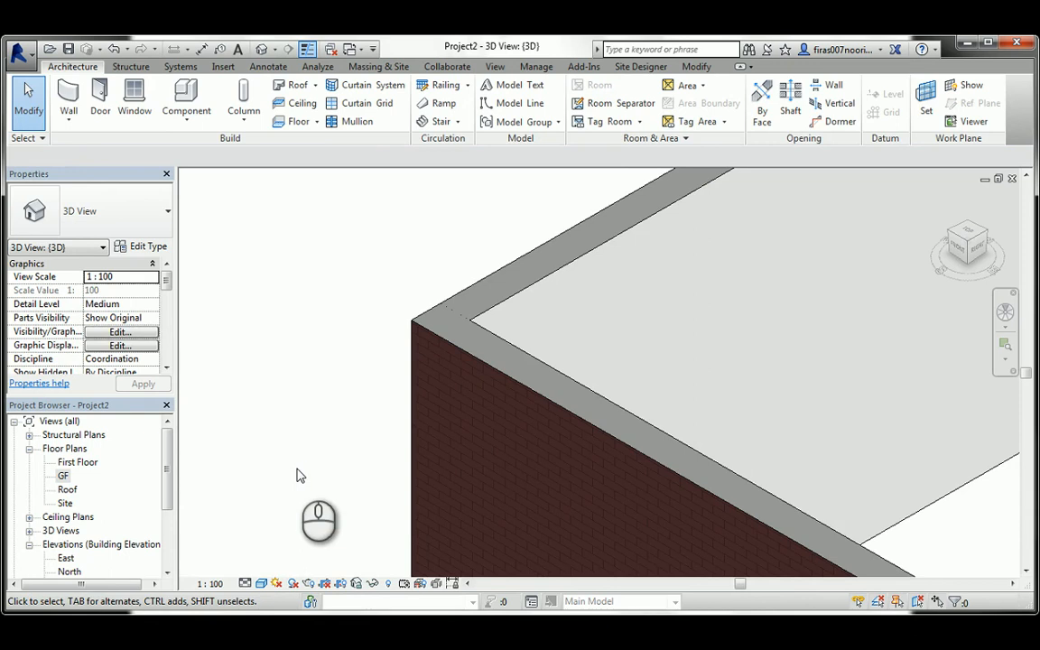
scroll(328, 368, down, 2)
middle_drag(343, 379, 300, 290)
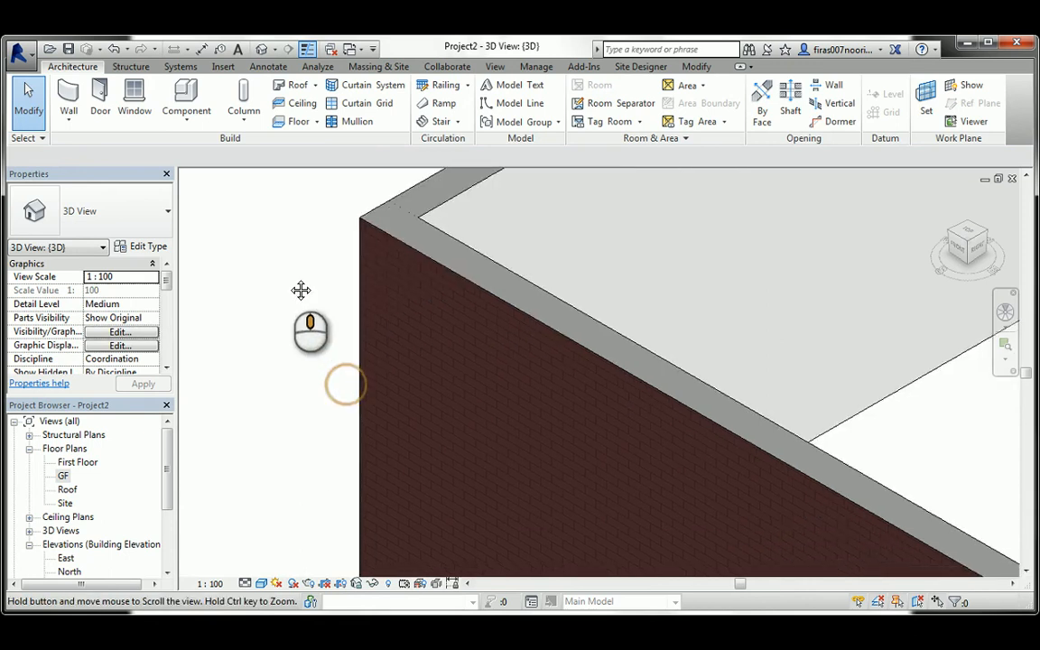
scroll(311, 309, down, 3)
scroll(316, 314, down, 2)
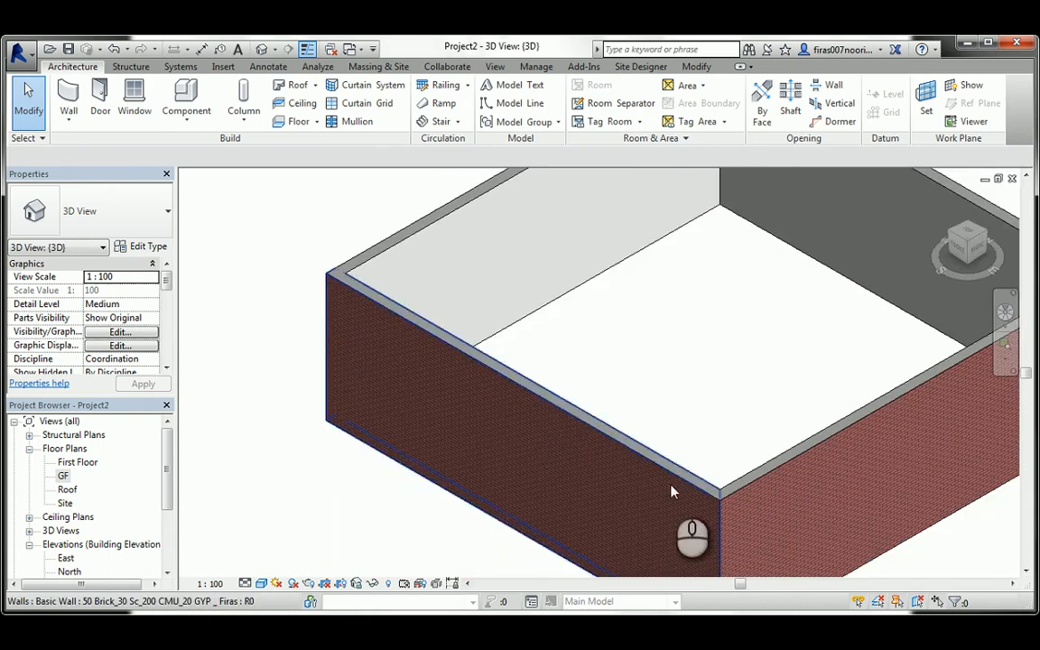
Flip the orientation of the grid 3 wall so its brick layer faces the inside of the building.
middle_drag(674, 490, 574, 427)
scroll(537, 400, up, 3)
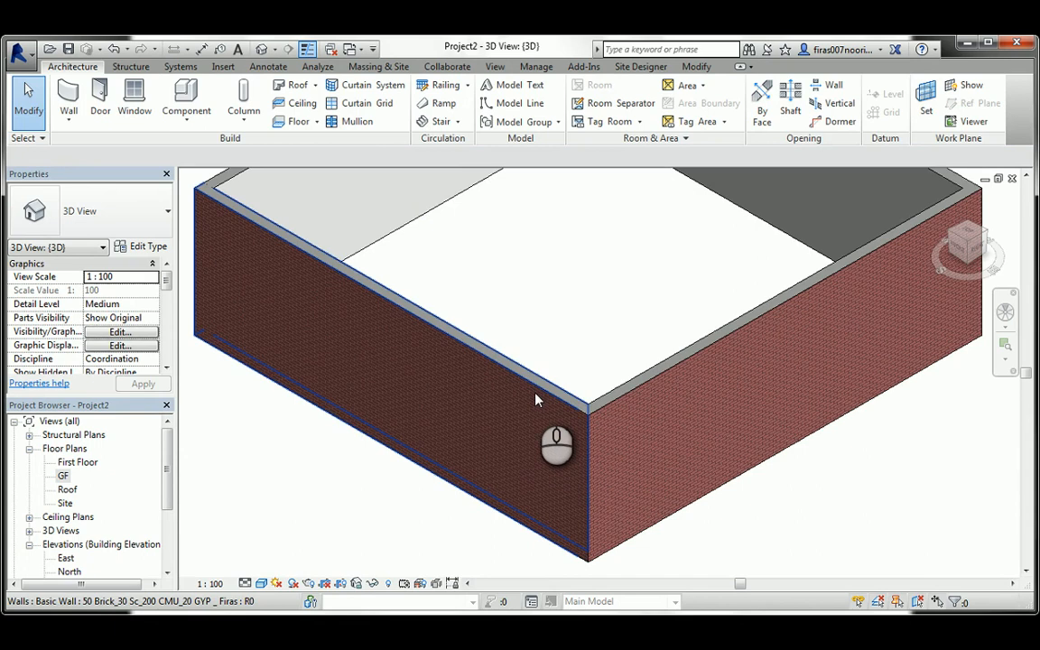
scroll(587, 403, up, 3)
click(607, 404)
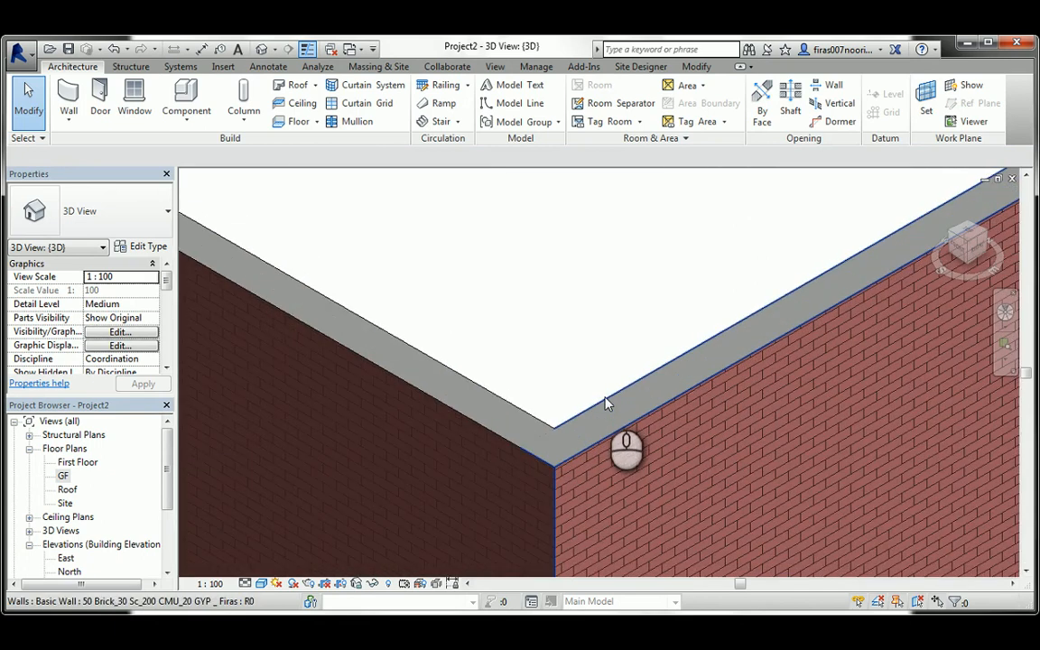
scroll(539, 315, down, 2)
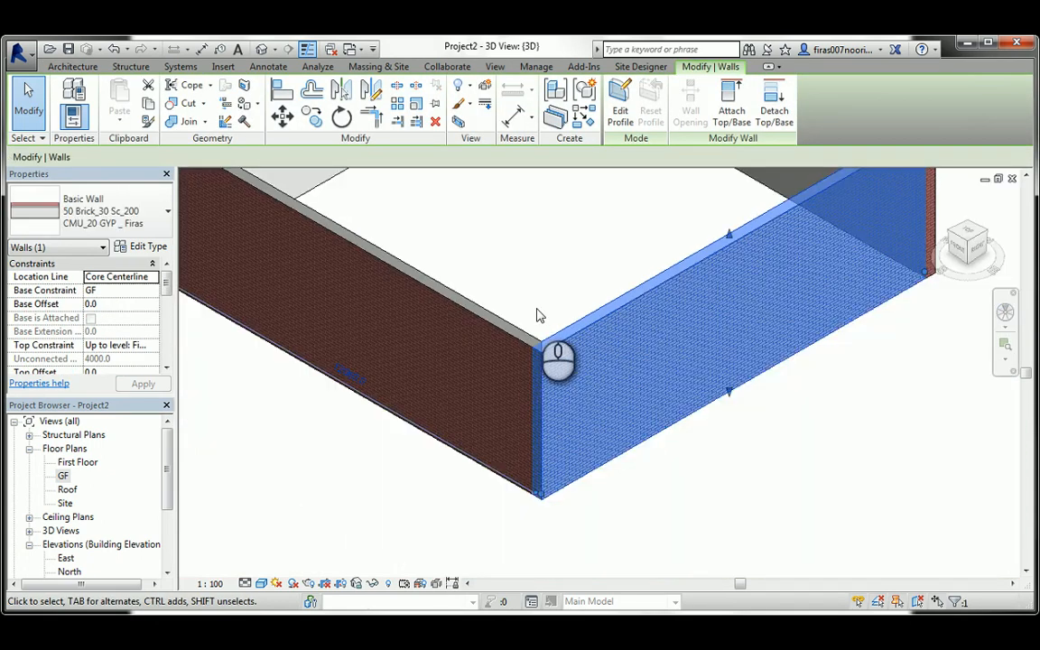
click(706, 504)
scroll(597, 326, up, 1)
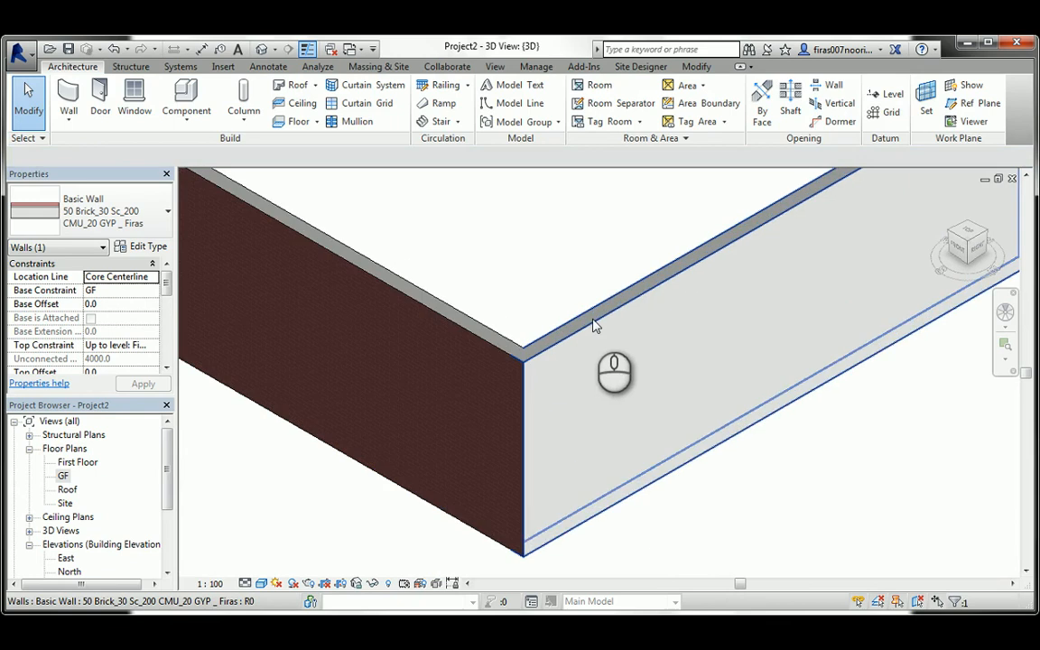
Select the flipped grid 3 wall again and check its layer orientation from another angle at the front corner.
click(599, 328)
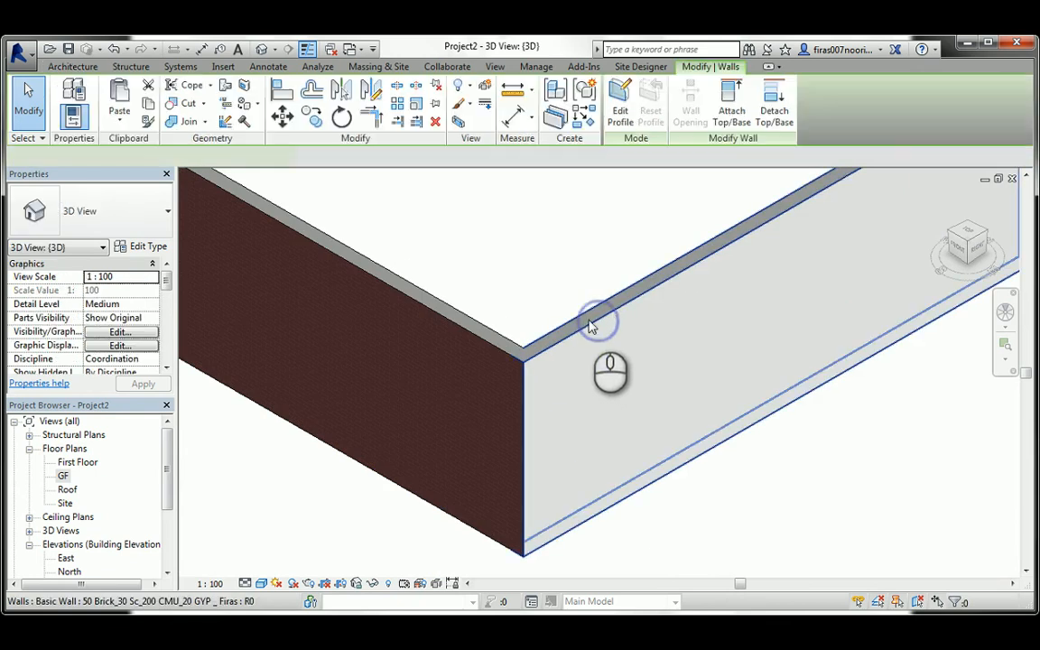
shift+middle_drag(599, 329, 440, 436)
key(Escape)
click(470, 427)
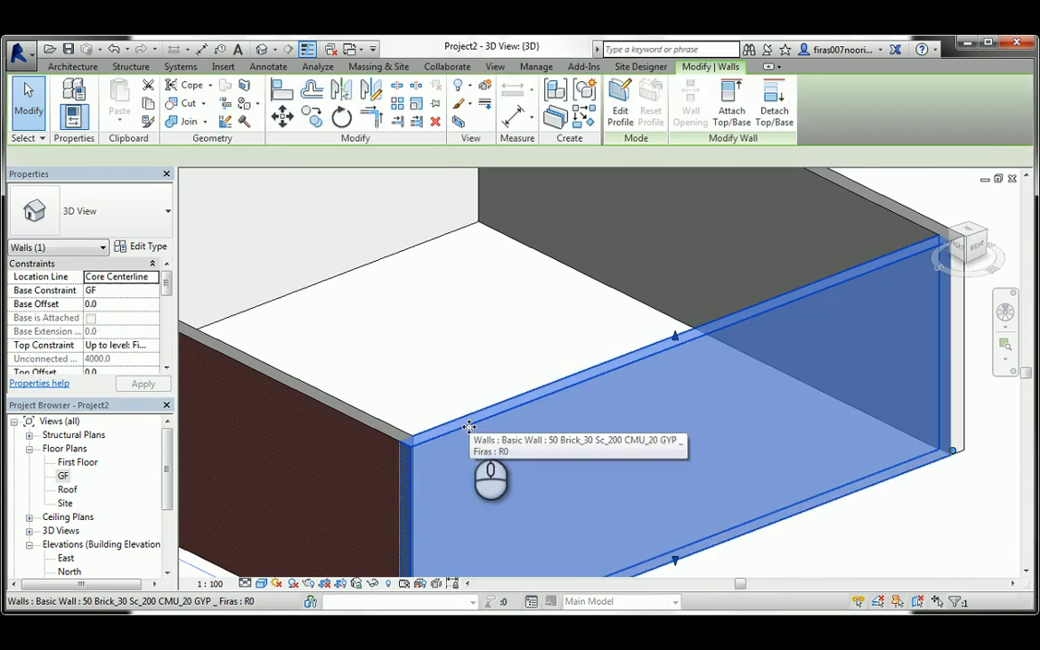
Clear the wall selection in the 3D view and open the GF floor plan.
key(space)
click(463, 352)
scroll(526, 386, down, 4)
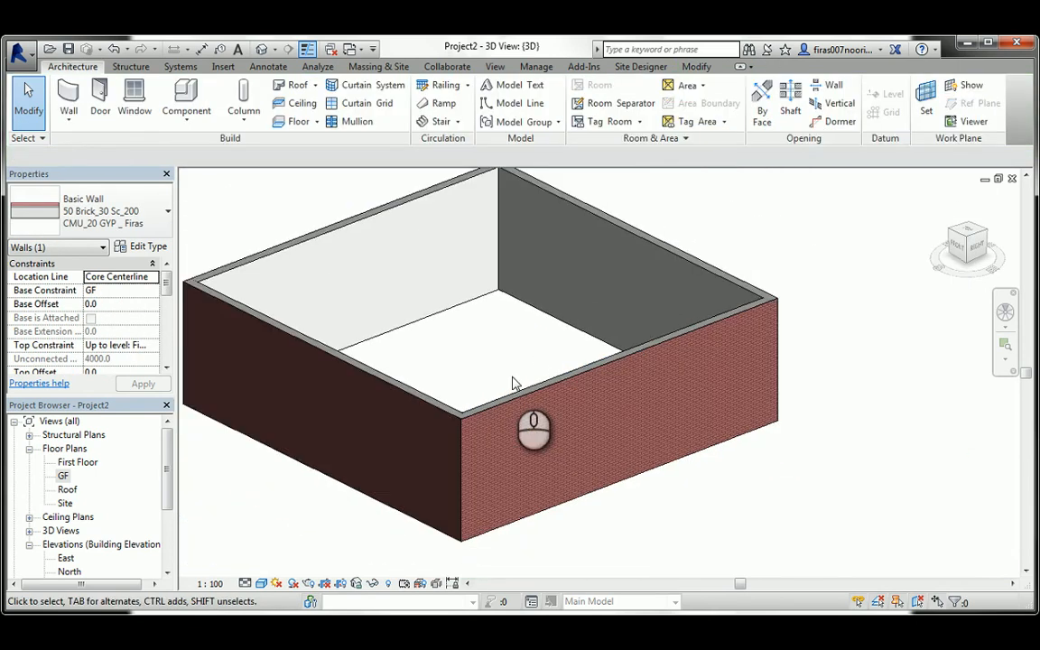
shift+middle_drag(513, 383, 539, 350)
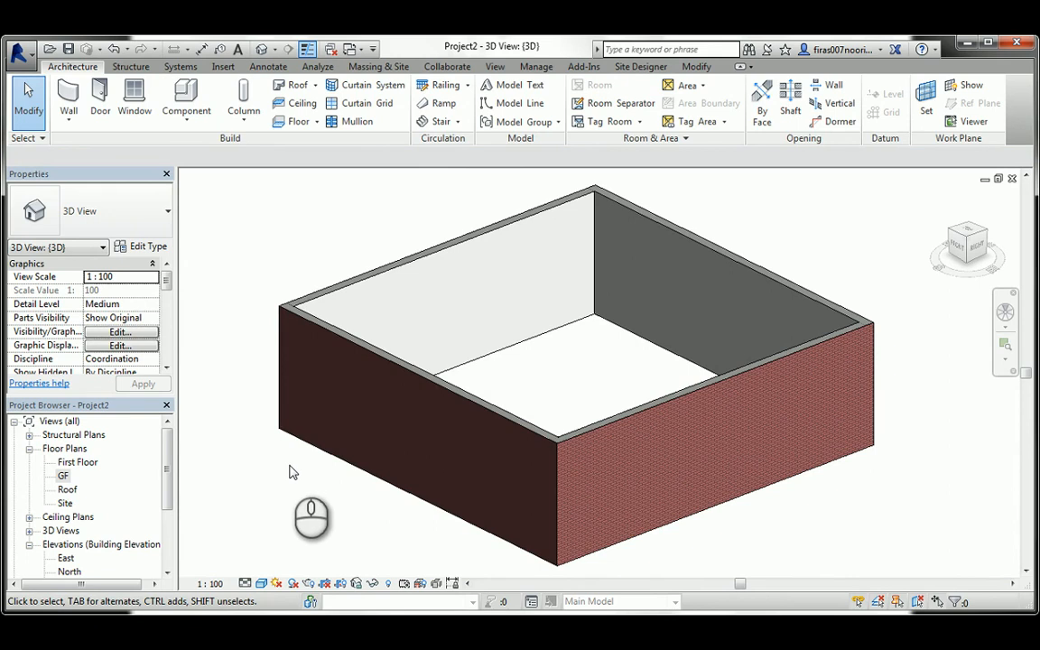
double_click(63, 476)
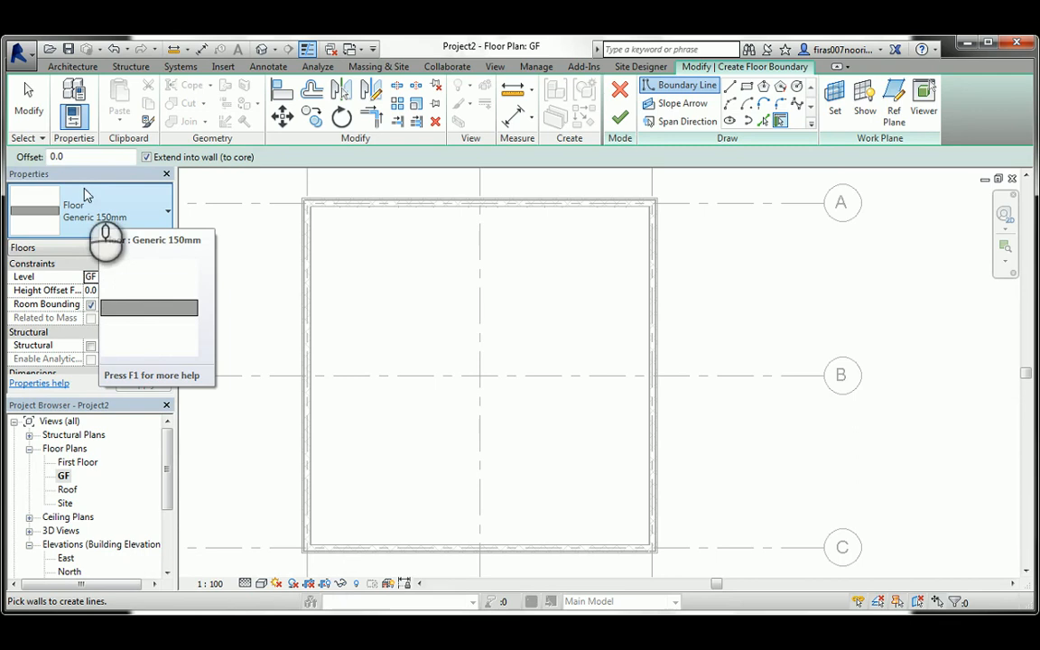
Duplicate the Generic 150mm floor type under the name 30 Tile_20Sc_150Con.
click(142, 247)
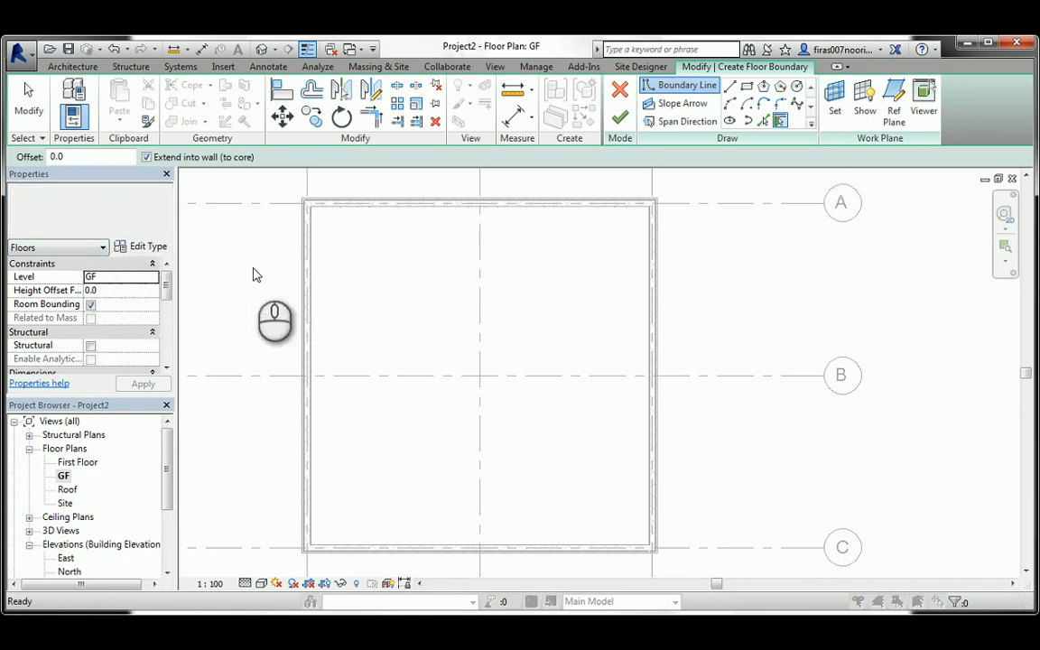
click(904, 154)
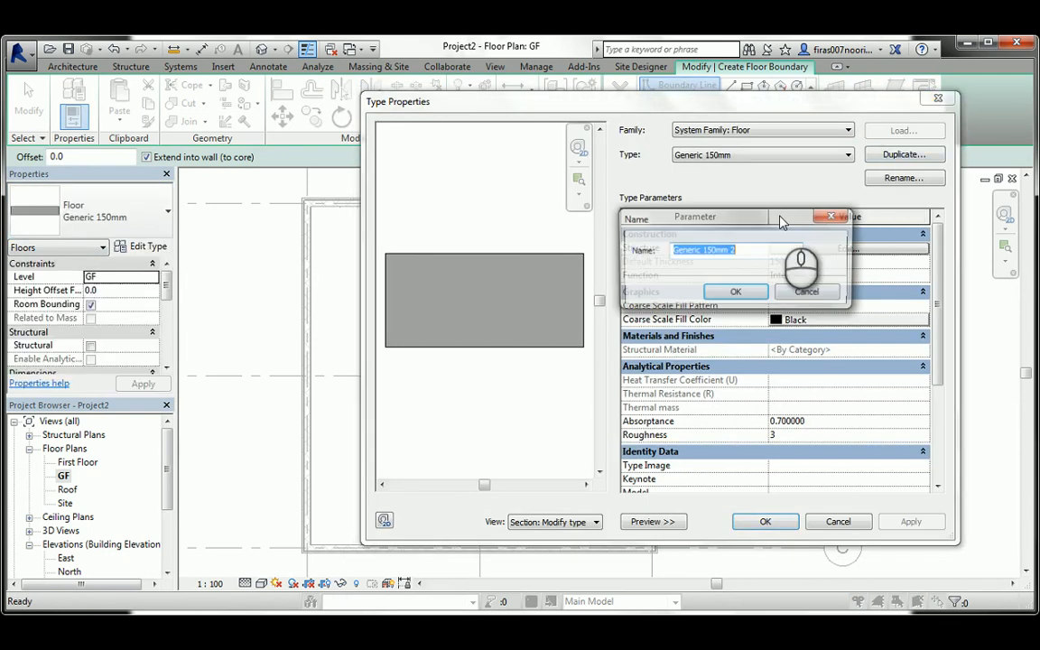
click(675, 253)
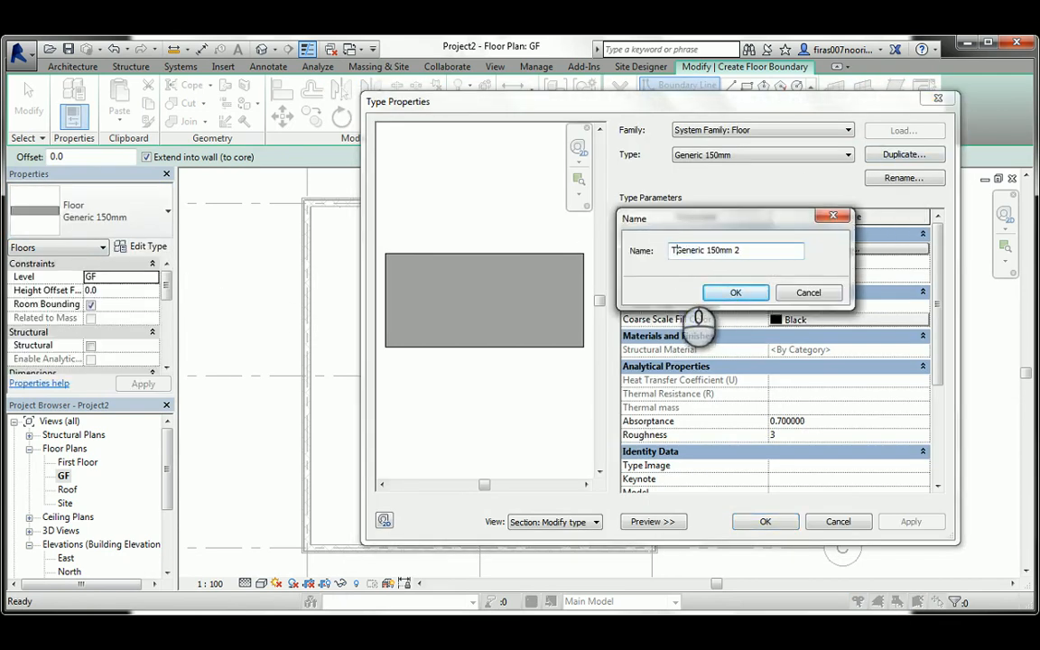
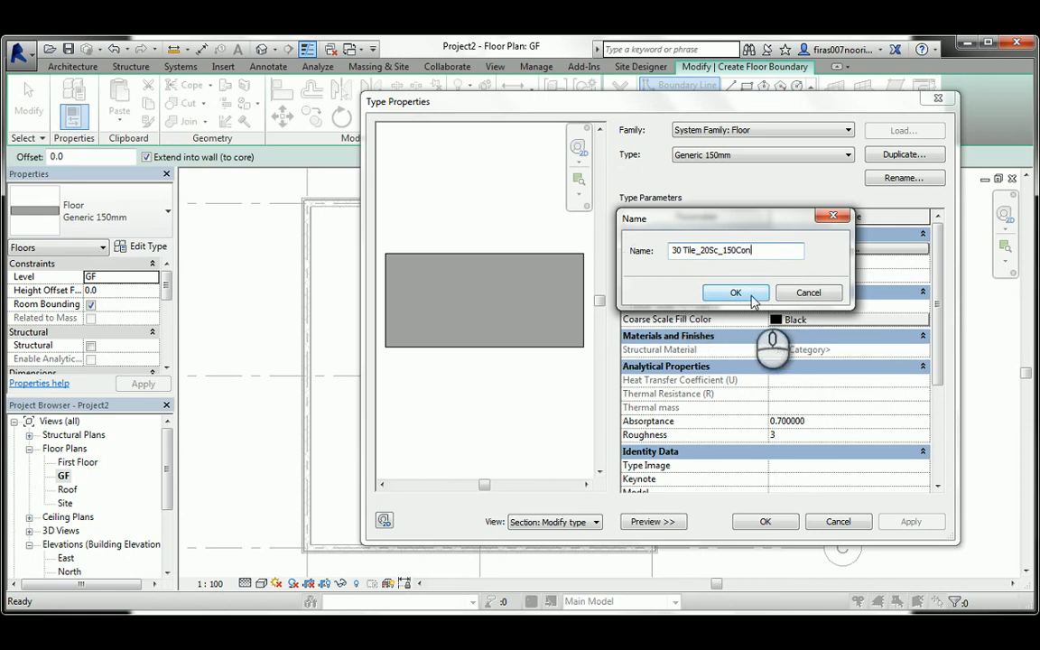
click(736, 292)
Open the new floor type's layer structure and assign Concrete, Cast In Situ to the 150 mm structure layer.
click(785, 256)
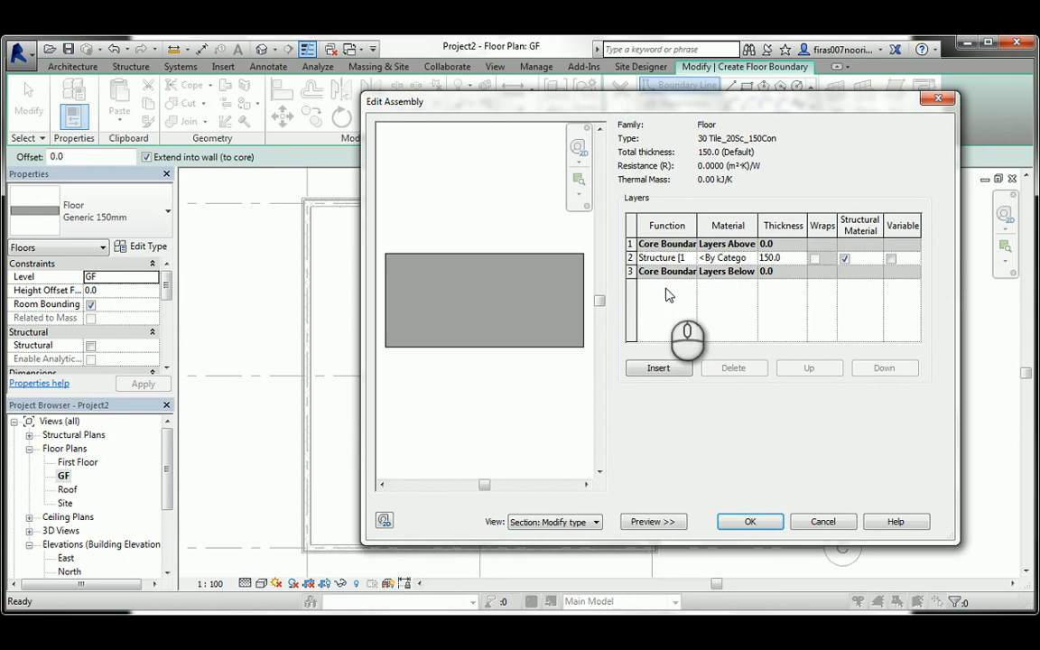
click(630, 257)
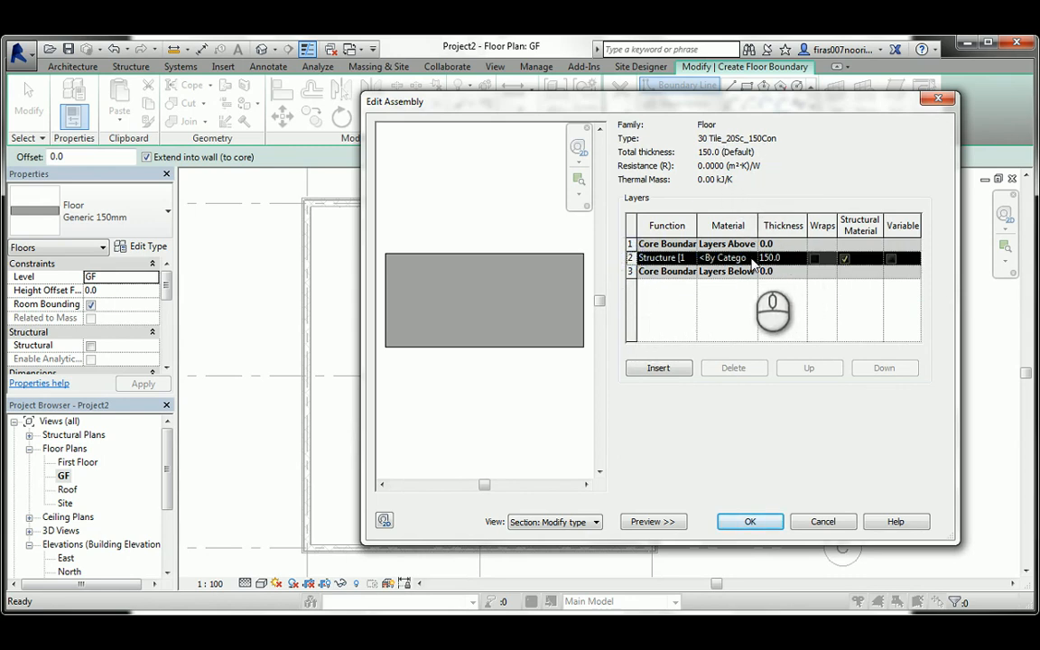
click(749, 258)
click(751, 258)
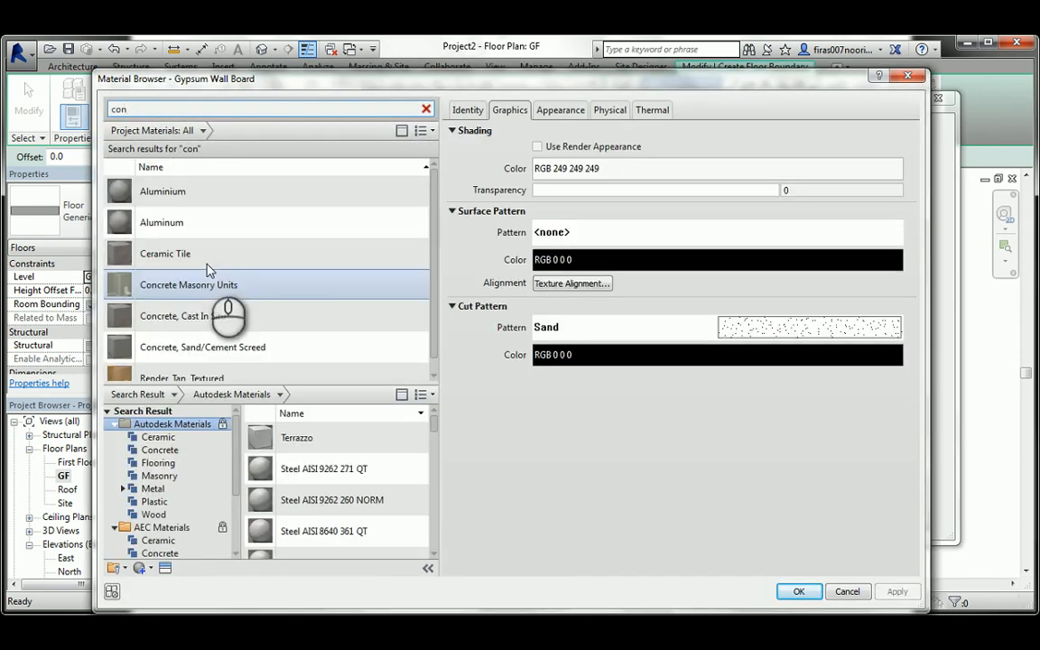
double_click(203, 318)
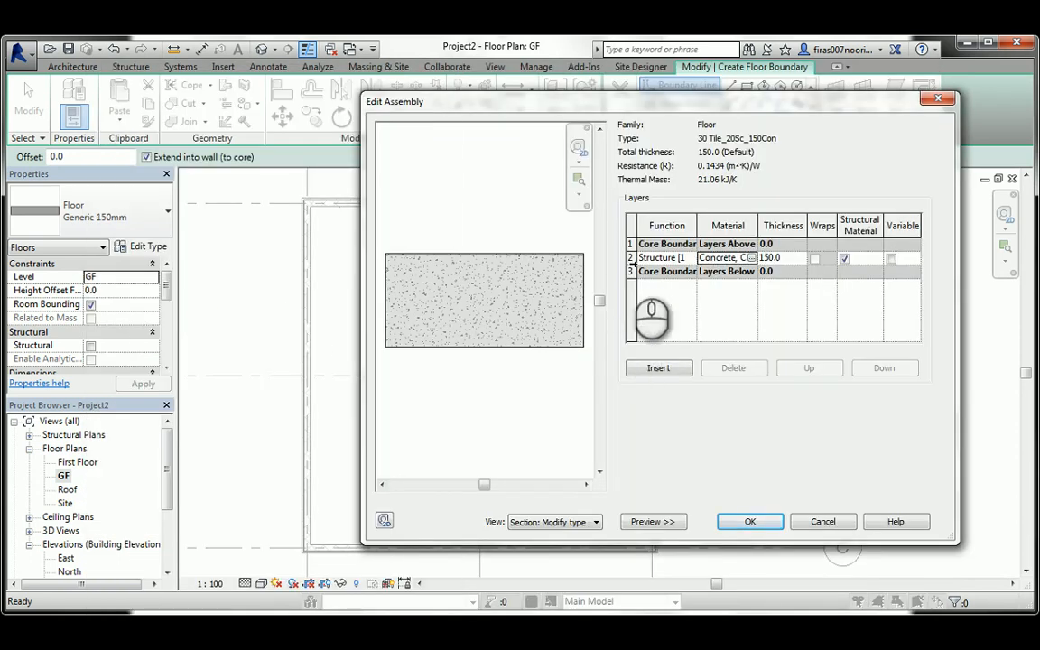
Insert a layer above the upper core boundary of the floor and set its function to Finish 1 [4].
click(631, 258)
click(658, 368)
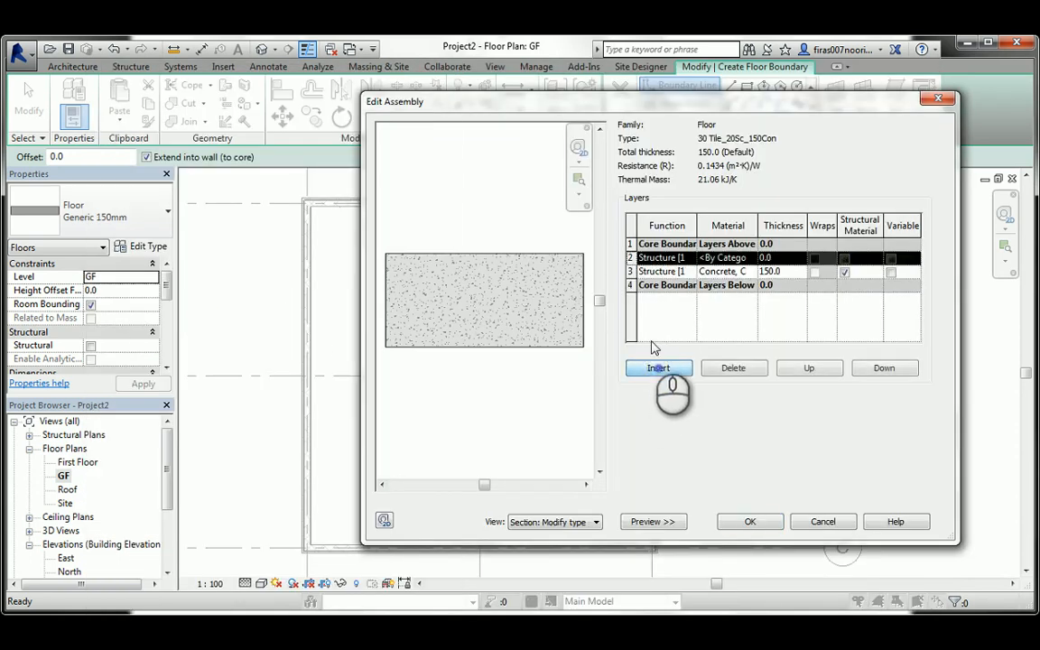
click(818, 369)
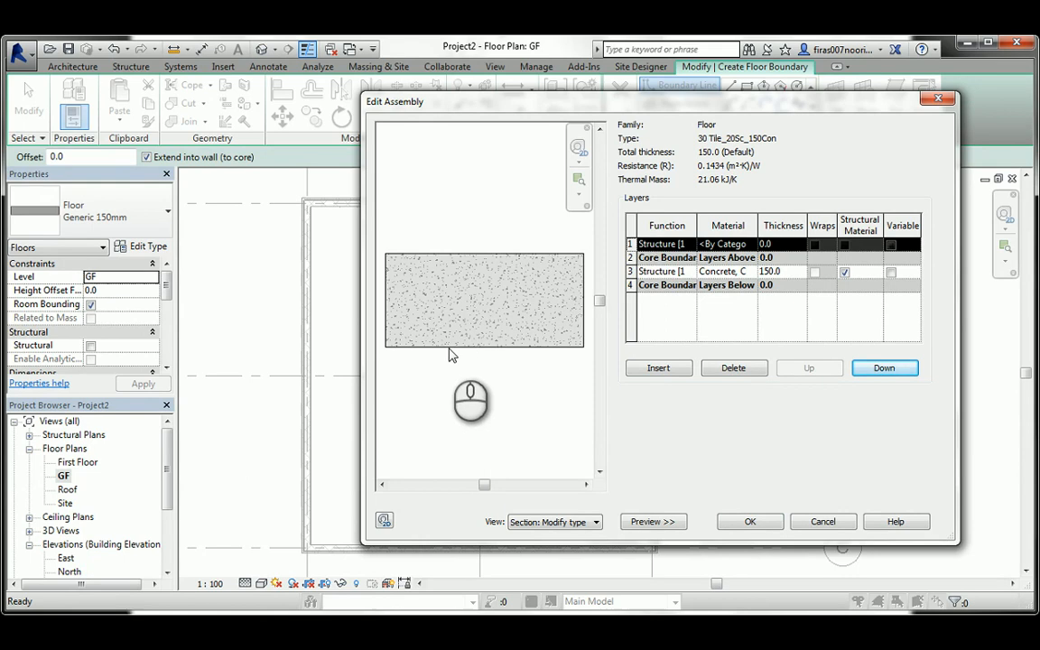
click(683, 246)
click(689, 245)
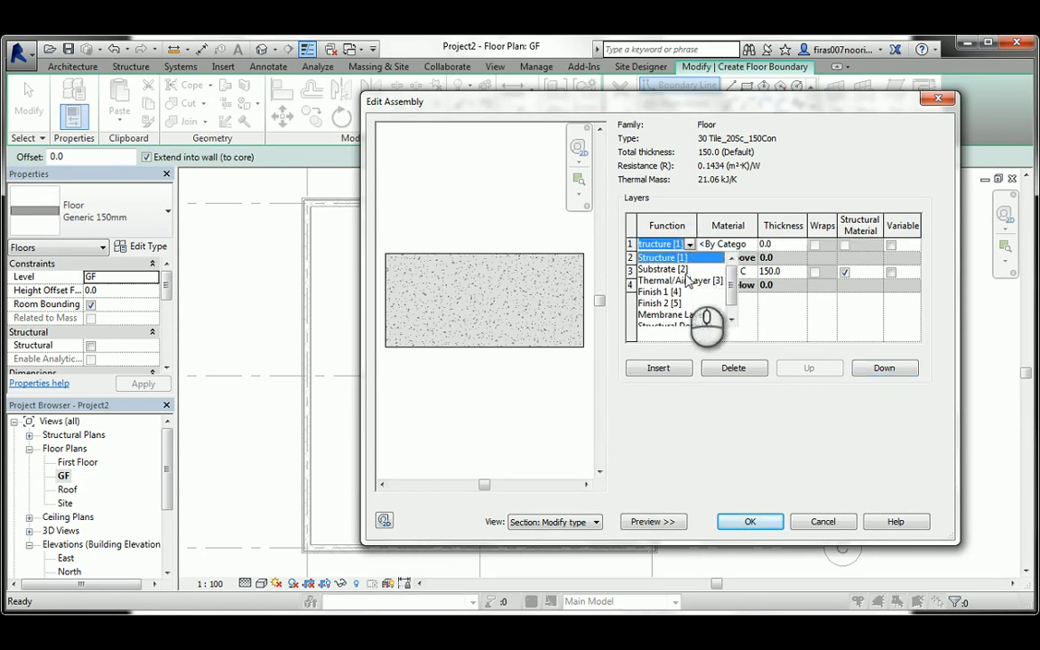
click(666, 293)
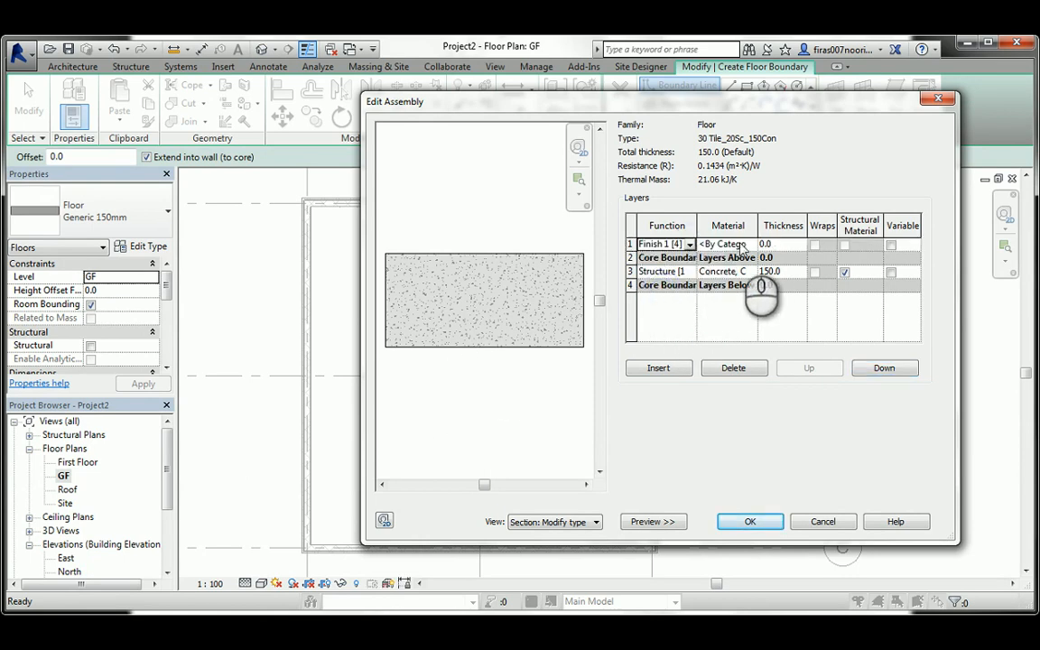
Assign Concrete, Sand/Cement Screed to the layer above the core and set its thickness to 20 mm.
click(746, 244)
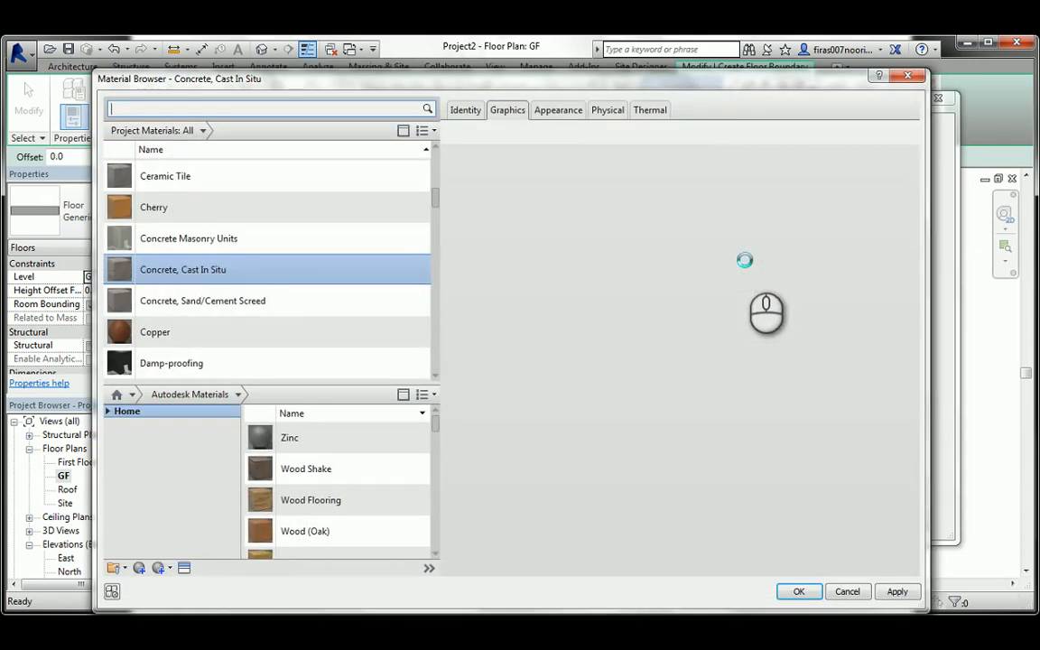
click(224, 306)
double_click(224, 306)
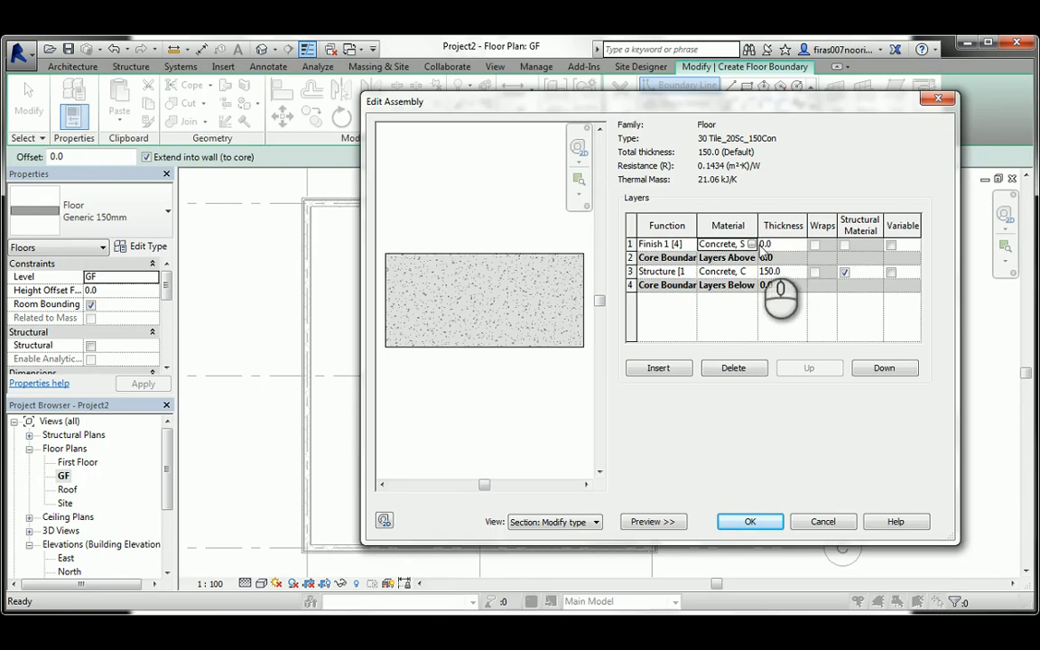
click(775, 245)
drag(776, 247, 727, 238)
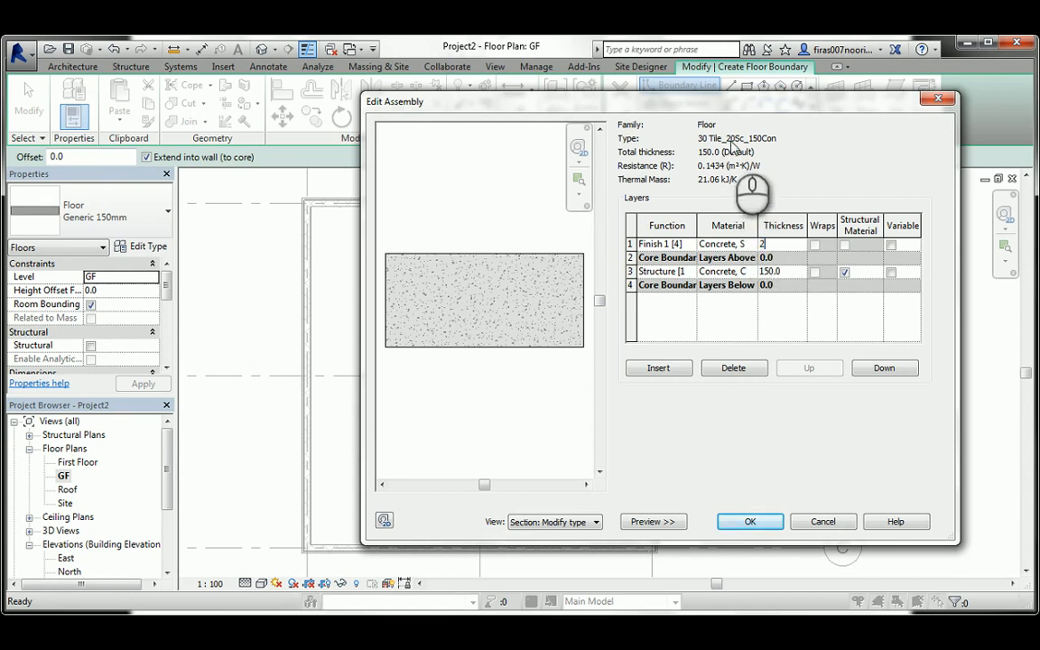
key(Return)
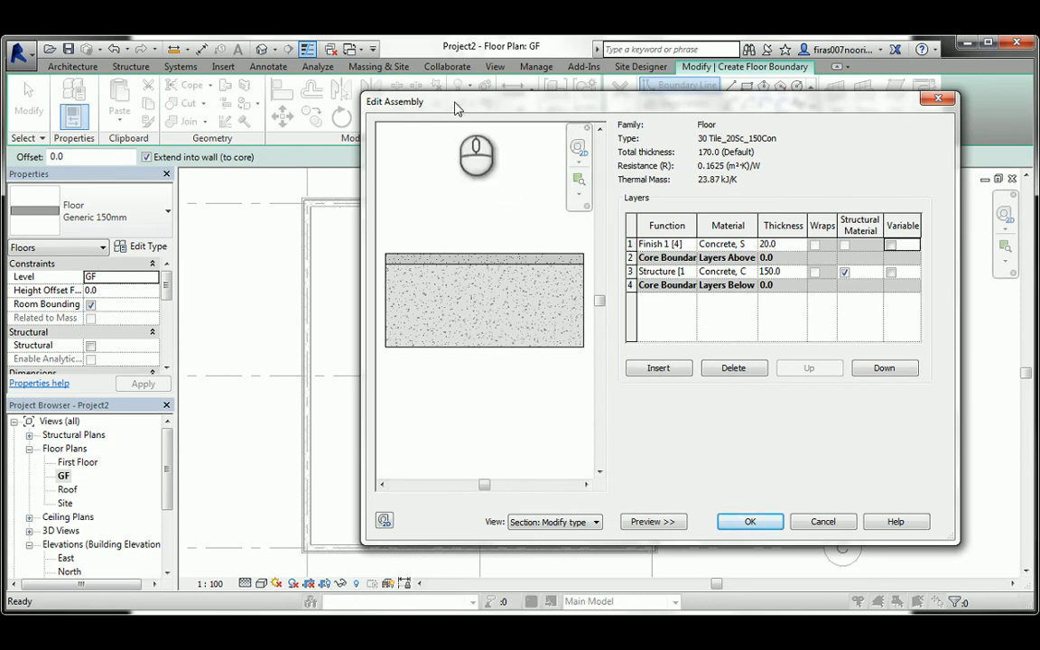
drag(454, 107, 612, 112)
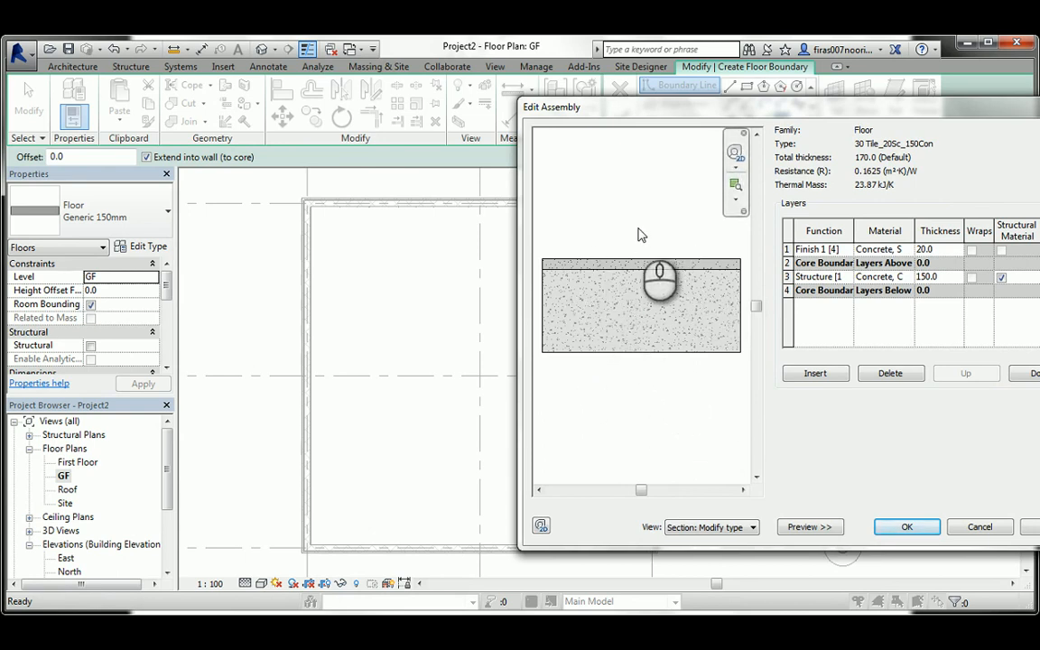
drag(613, 109, 305, 116)
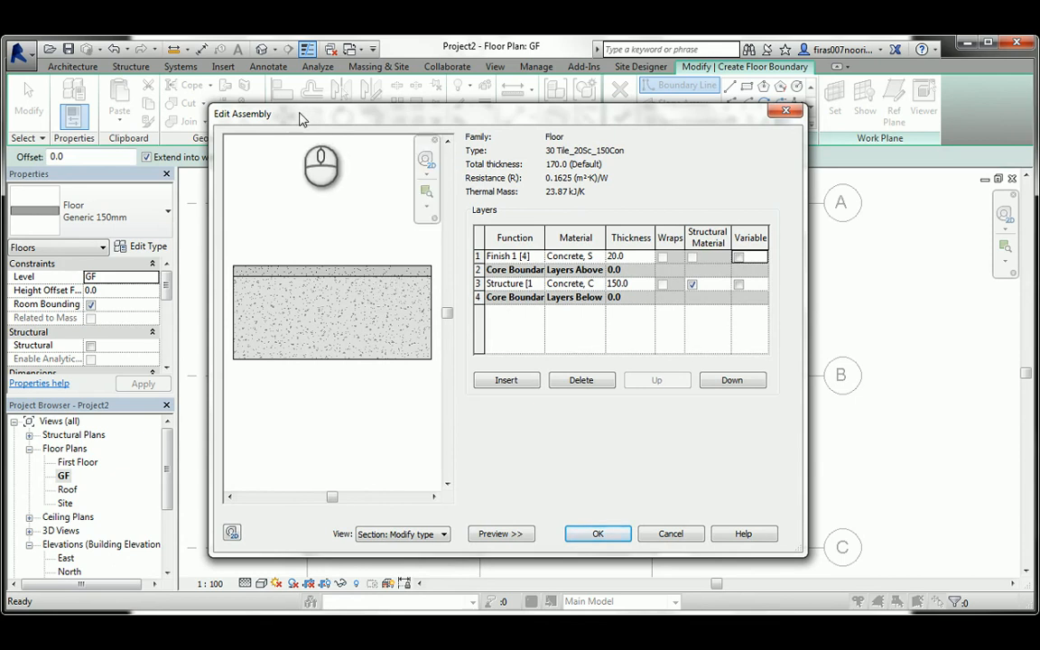
drag(306, 118, 554, 135)
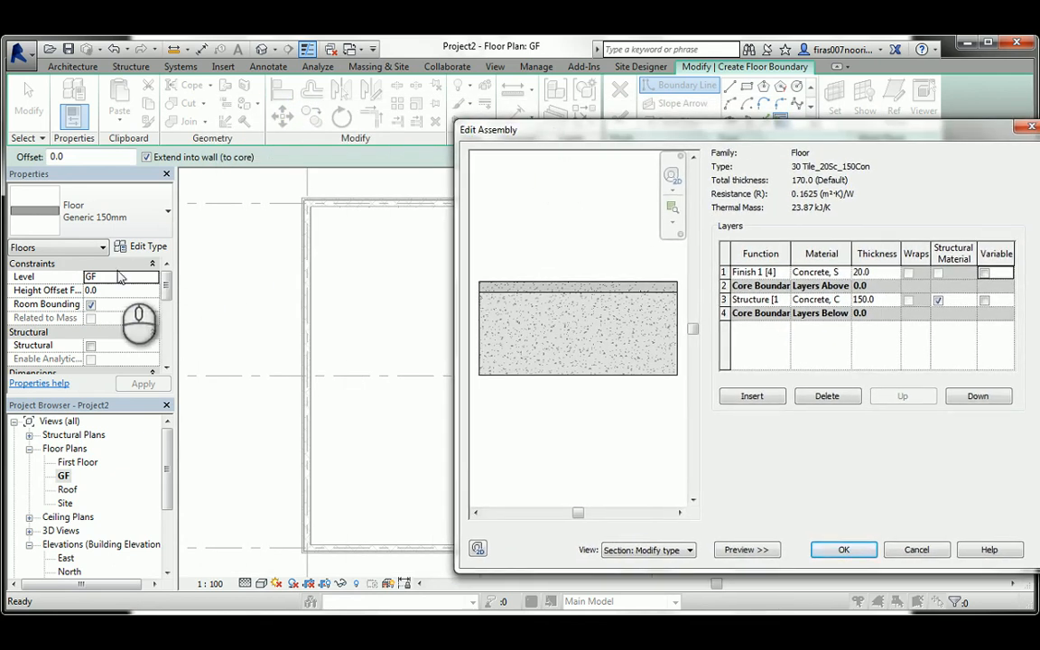
drag(671, 135, 473, 135)
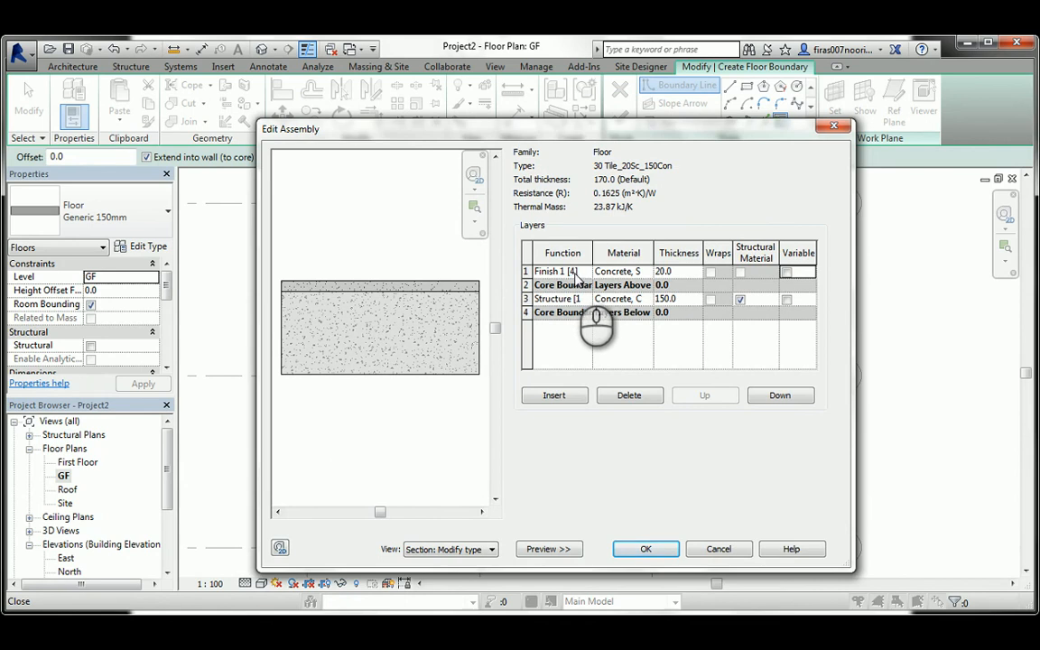
Try Finish 2 [5] as the screed layer's function, and settle on Substrate [2].
click(584, 273)
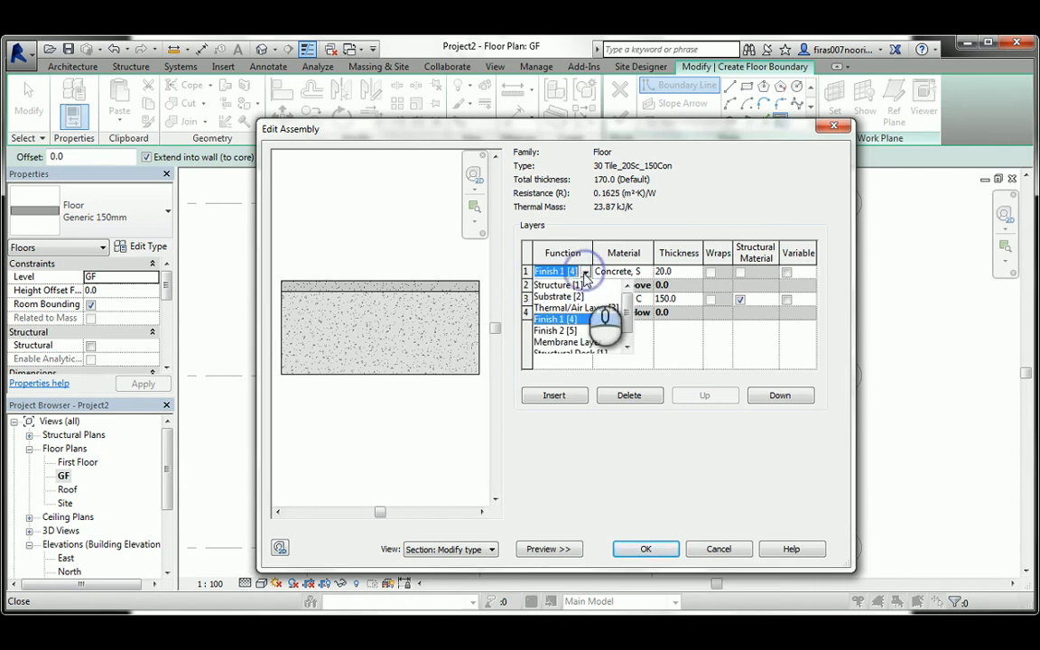
click(554, 336)
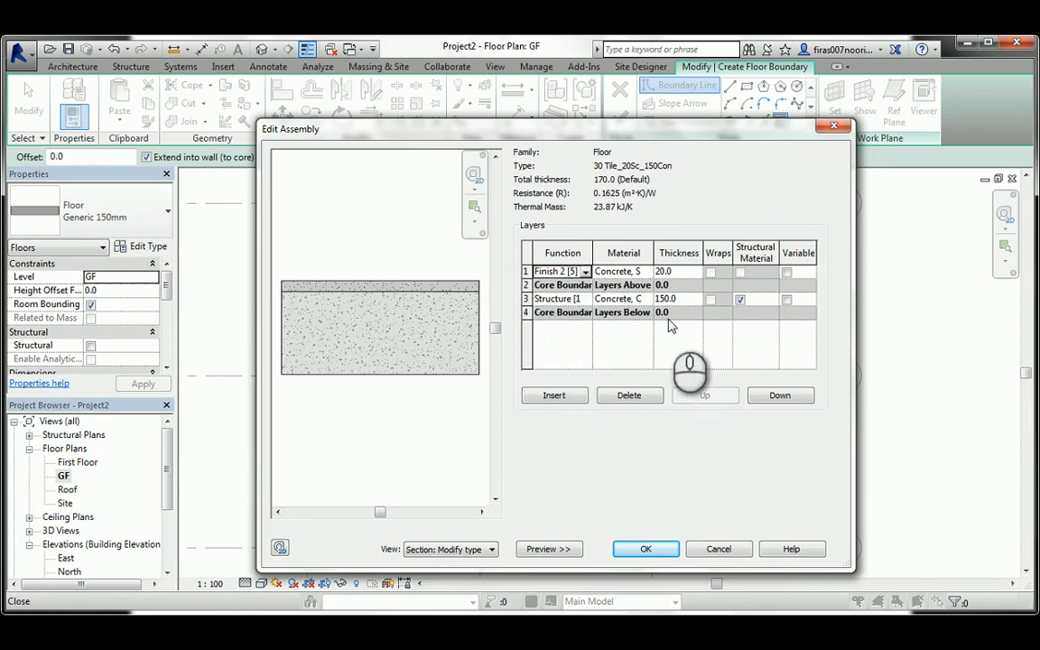
click(586, 273)
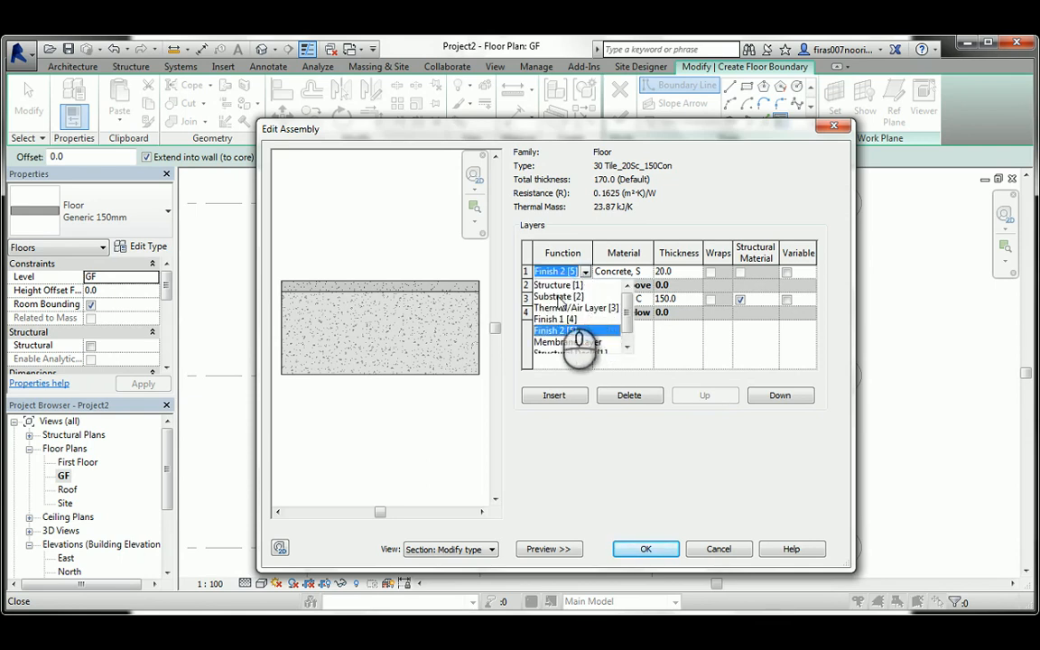
click(557, 297)
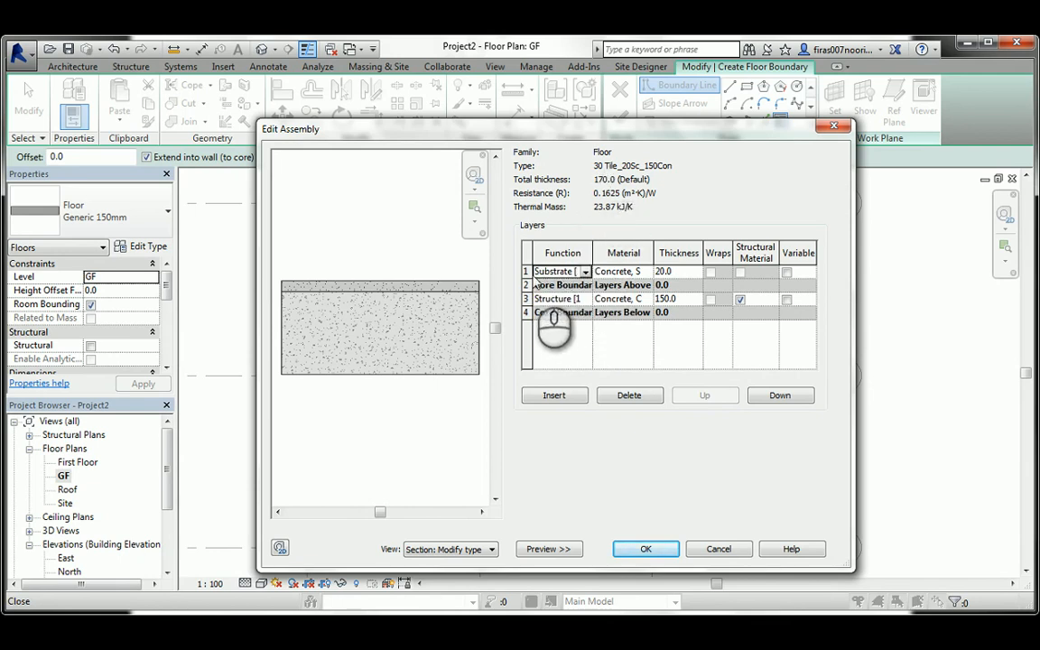
Insert another layer above the screed substrate and set its function to Finish 2 [5].
click(526, 271)
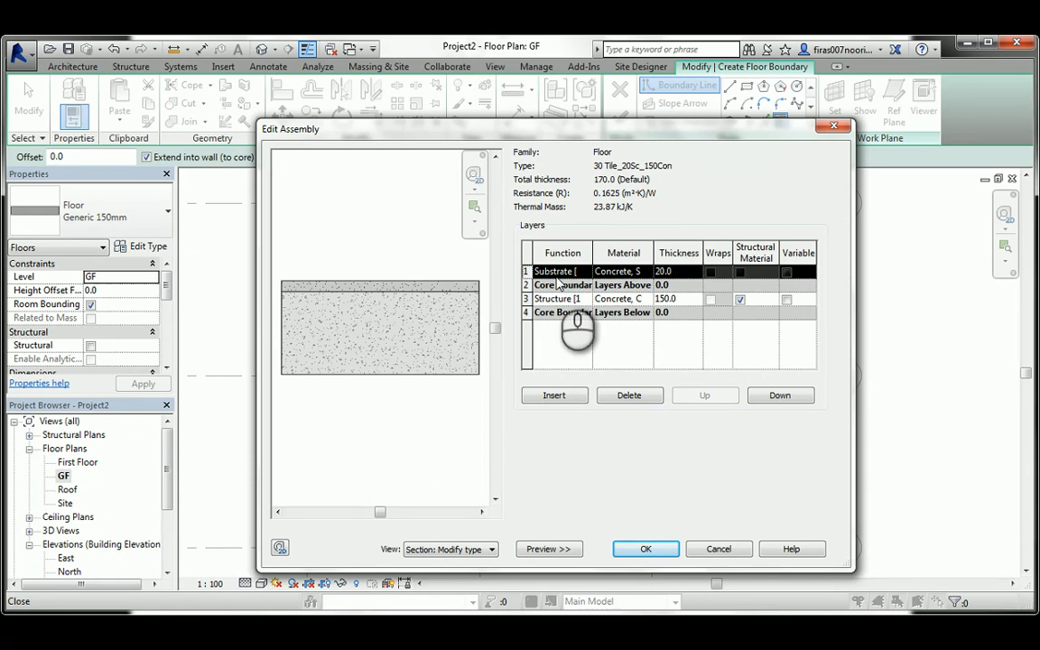
click(560, 398)
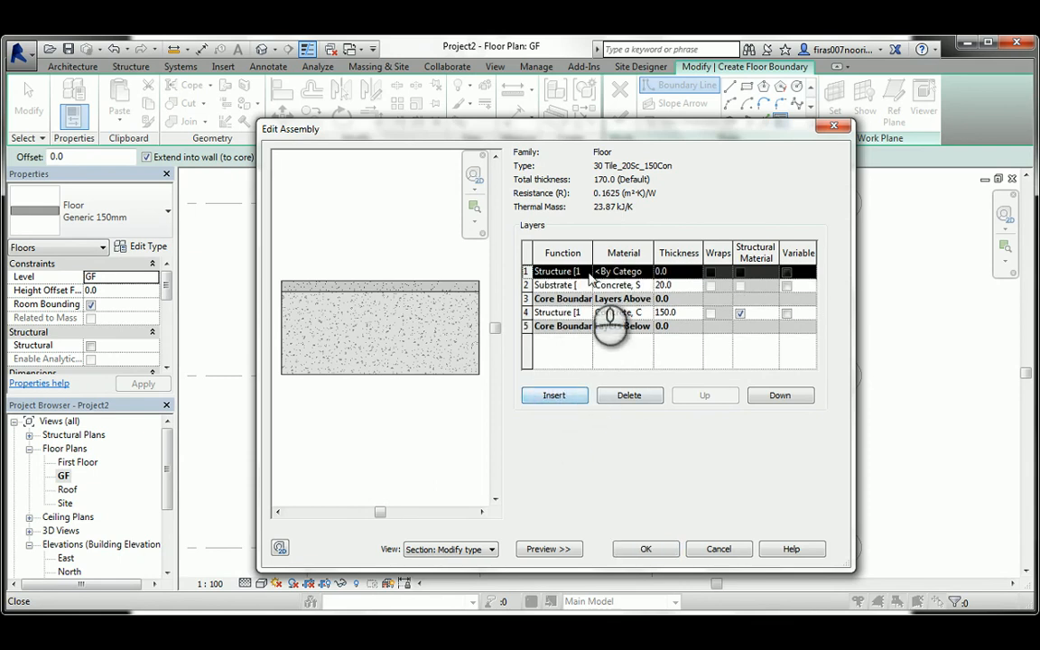
click(585, 272)
click(565, 330)
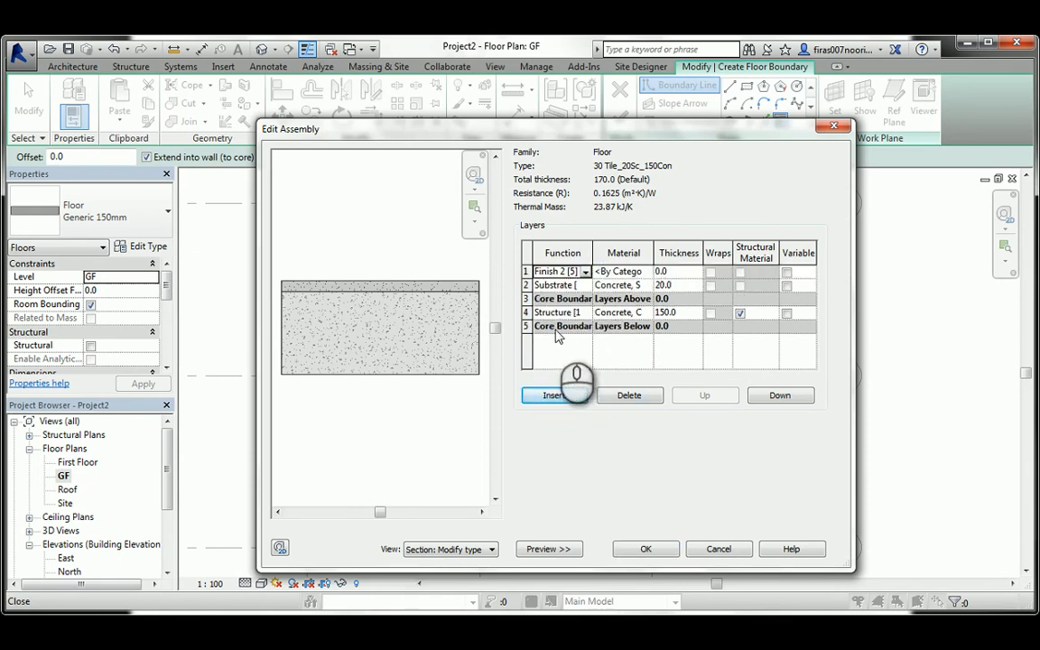
Assign the Ceramic Tile material to the topmost finish layer and set its thickness to 30 mm.
click(646, 273)
click(648, 272)
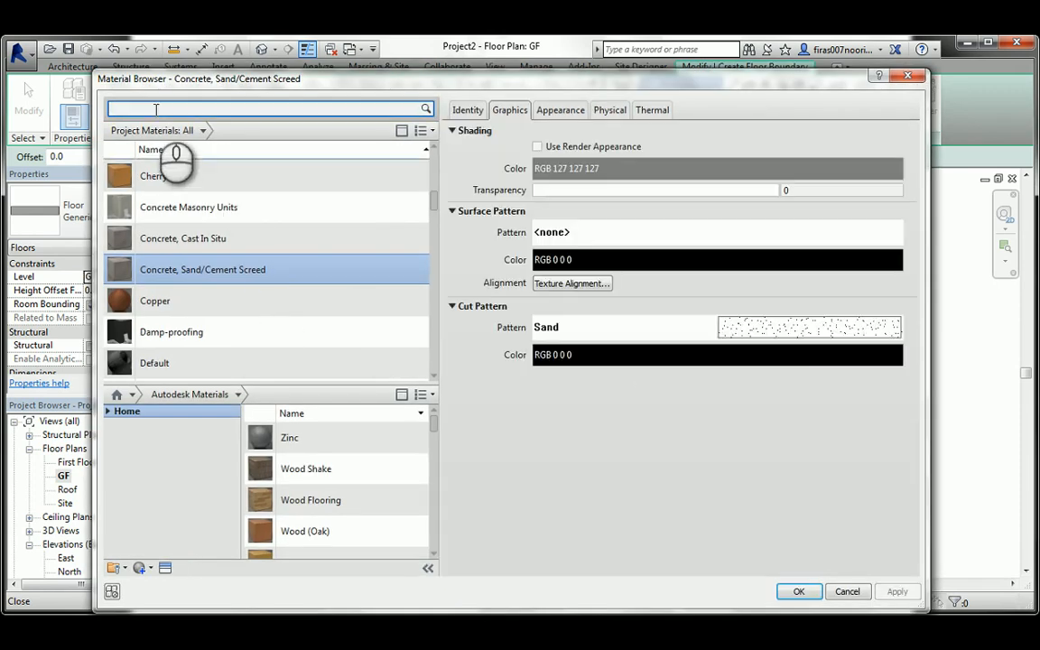
click(155, 108)
text(tile)
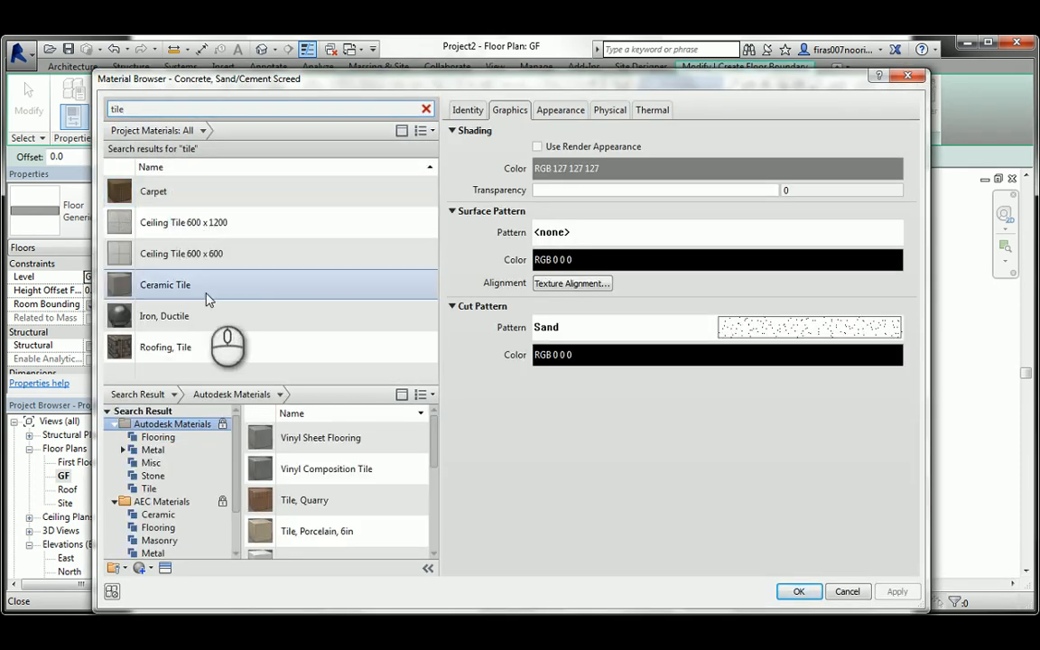
double_click(173, 286)
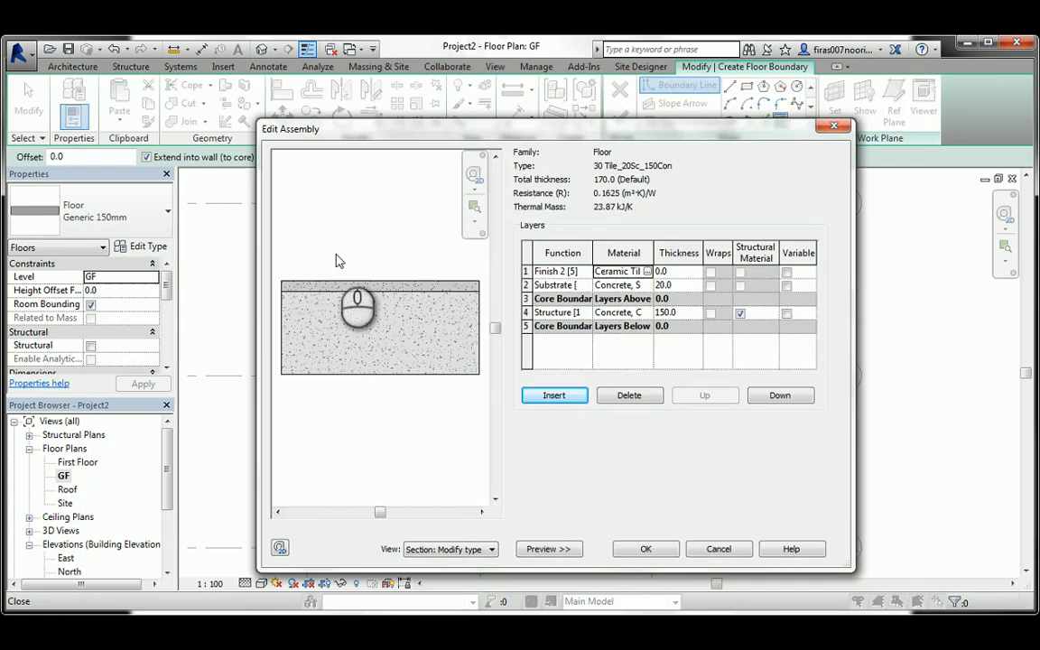
click(681, 273)
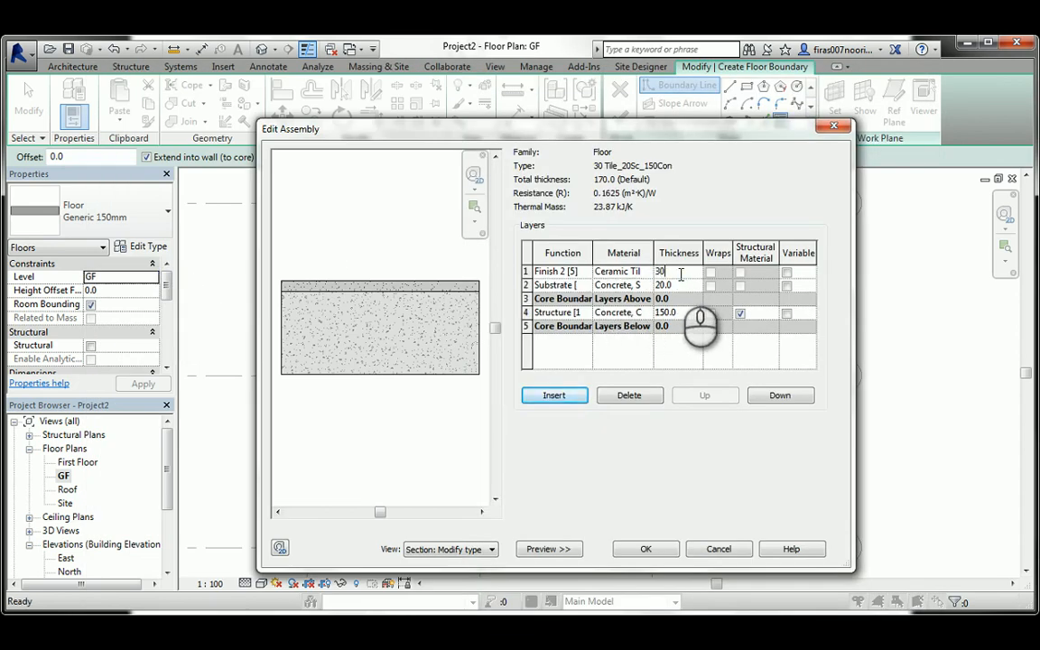
text(30)
key(Return)
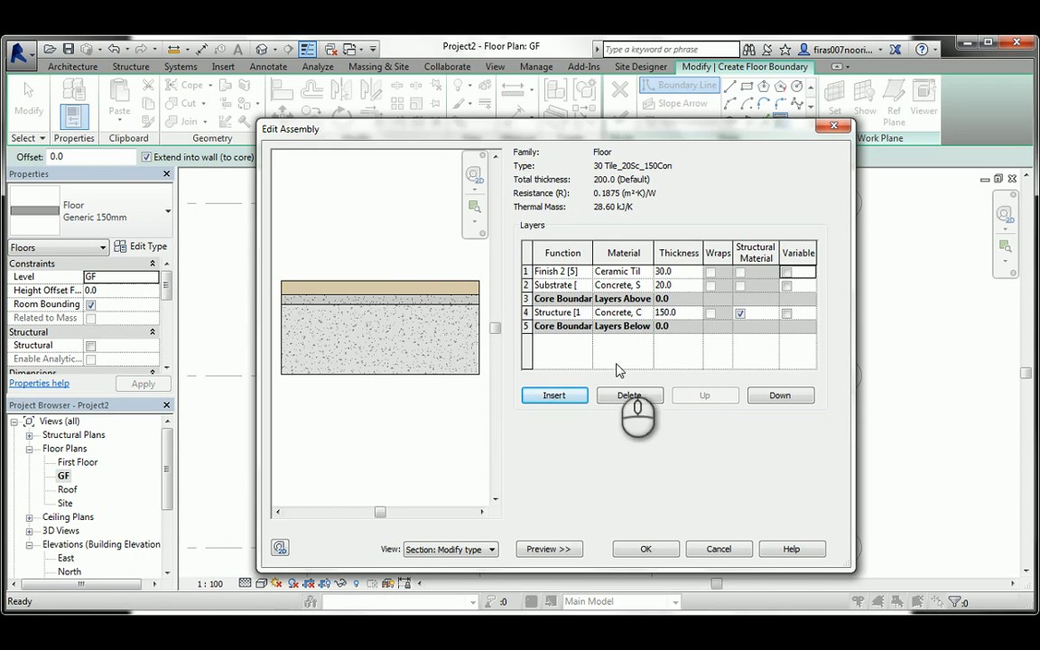
Accept the layered floor type's structure and create the floor boundary from the whole chain of exterior walls.
click(638, 551)
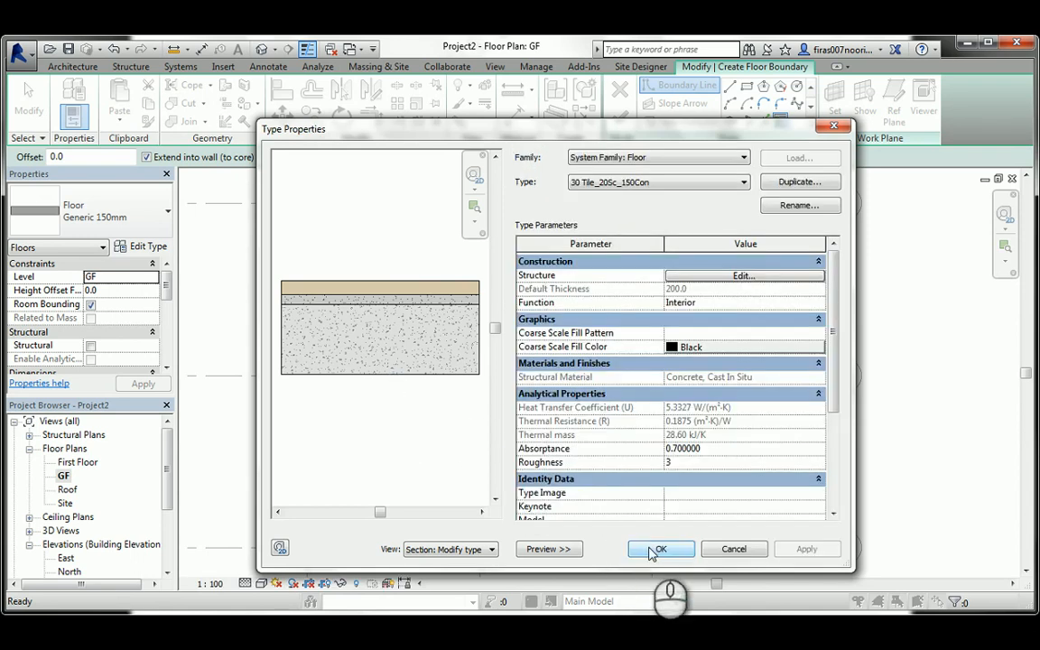
click(658, 549)
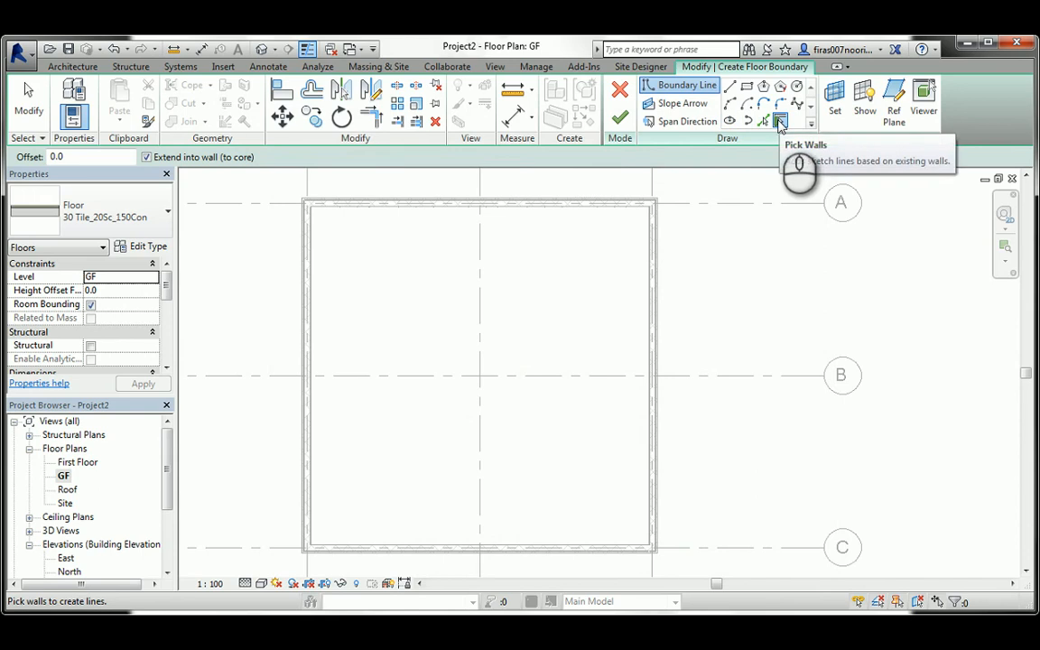
key(Tab)
click(401, 209)
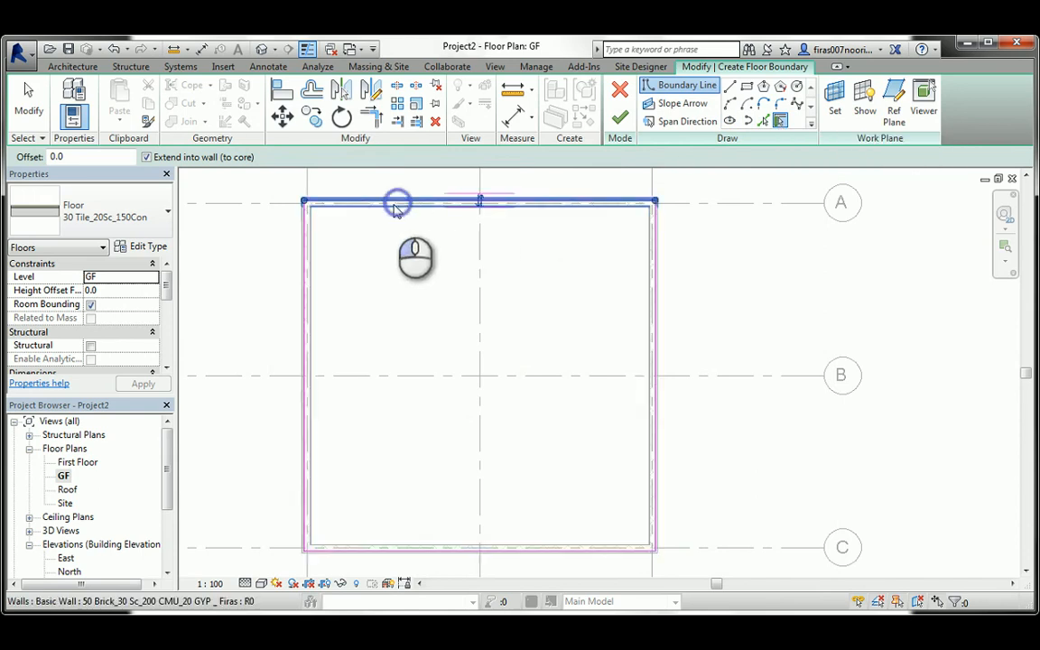
Align the upper and left floor boundary lines with the outer brick faces of their walls.
scroll(316, 194, up, 4)
scroll(316, 192, up, 3)
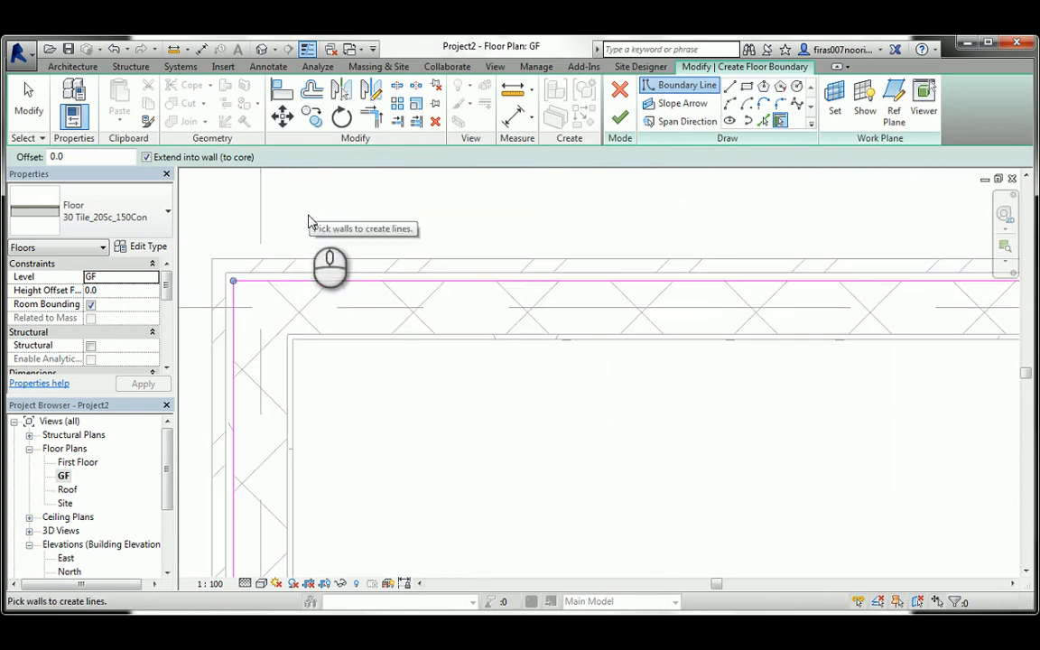
scroll(242, 281, up, 2)
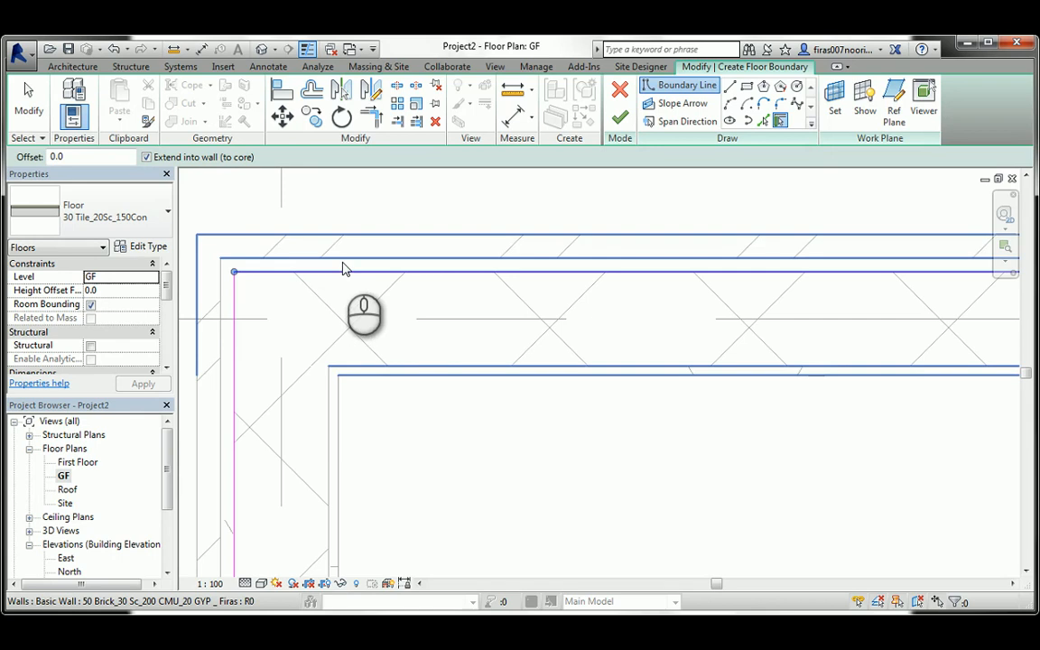
click(281, 91)
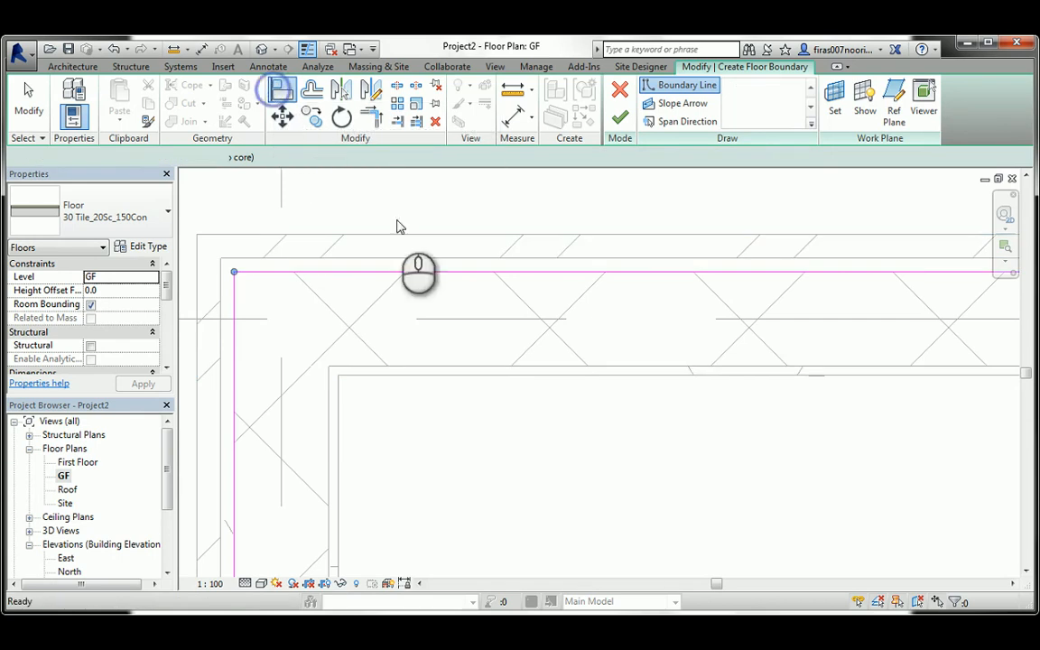
click(396, 237)
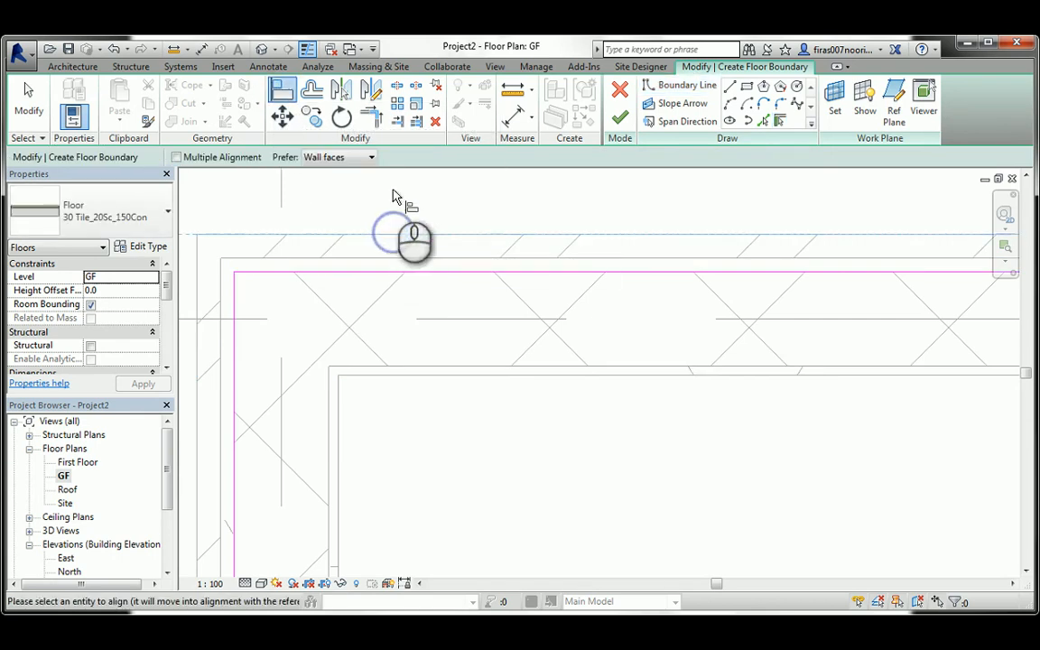
click(373, 272)
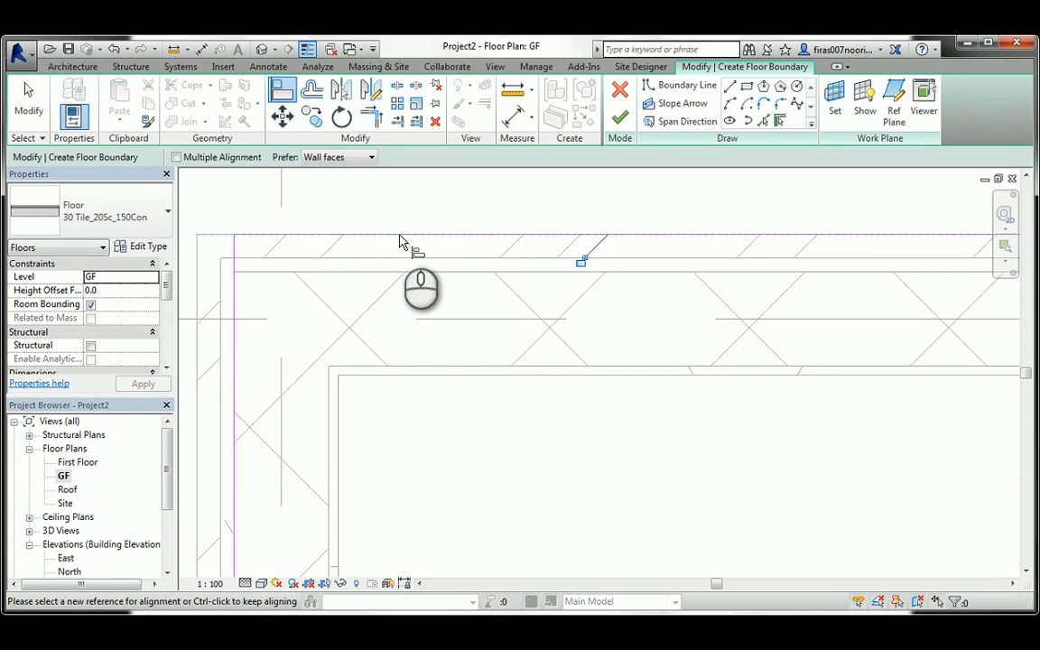
scroll(399, 239, down, 3)
click(286, 331)
click(309, 329)
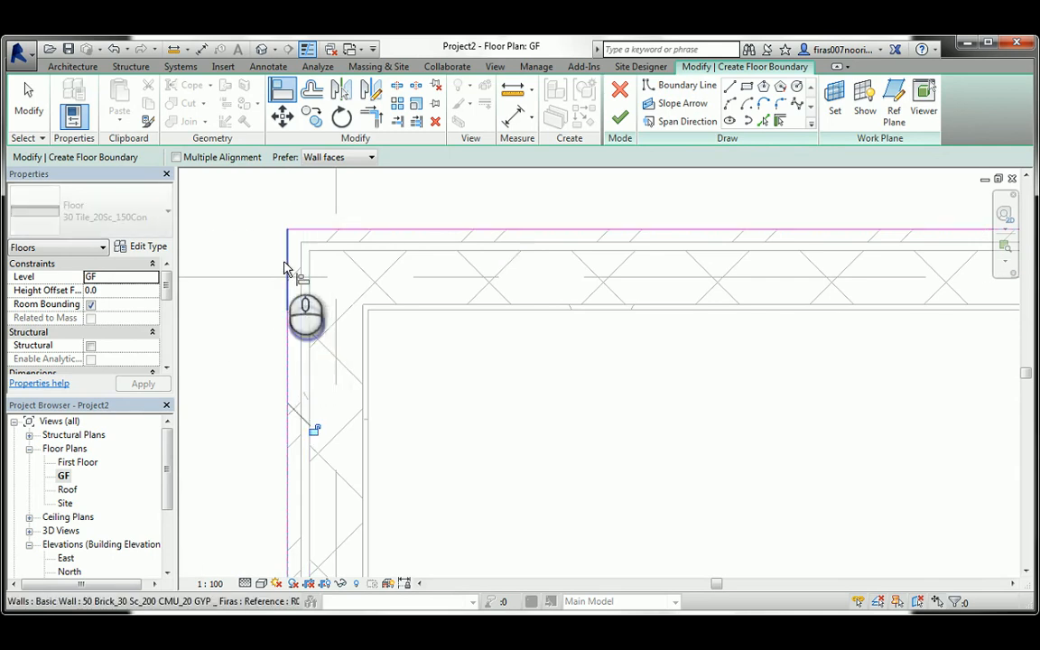
Align the lower and right floor boundary lines with the outer brick faces of their walls.
scroll(284, 263, down, 2)
scroll(285, 268, down, 4)
middle_drag(452, 464, 364, 301)
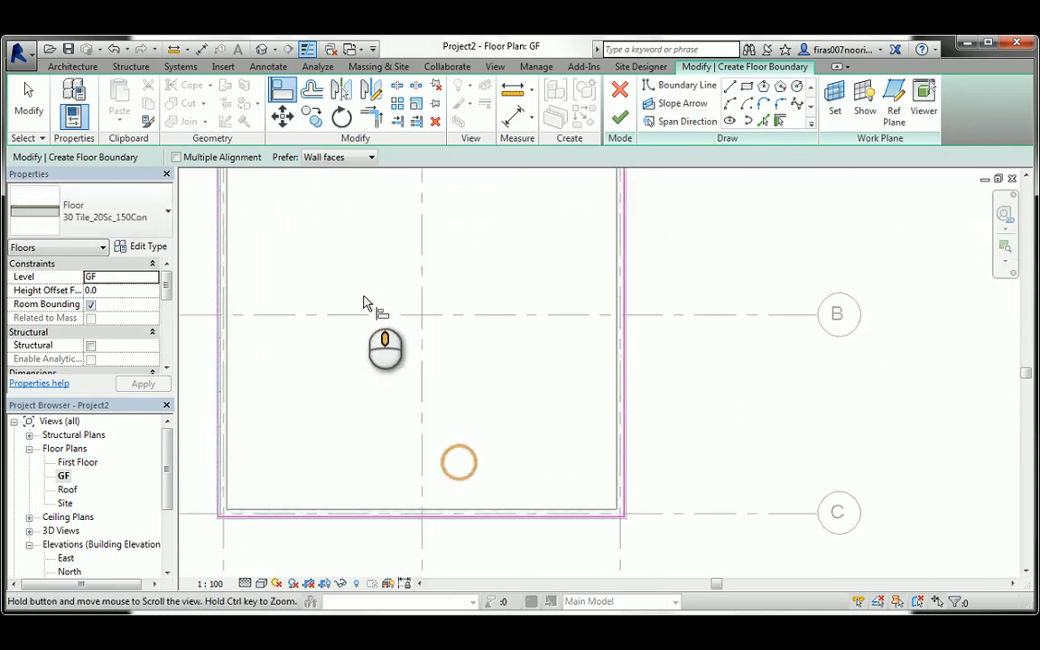
scroll(615, 495, up, 4)
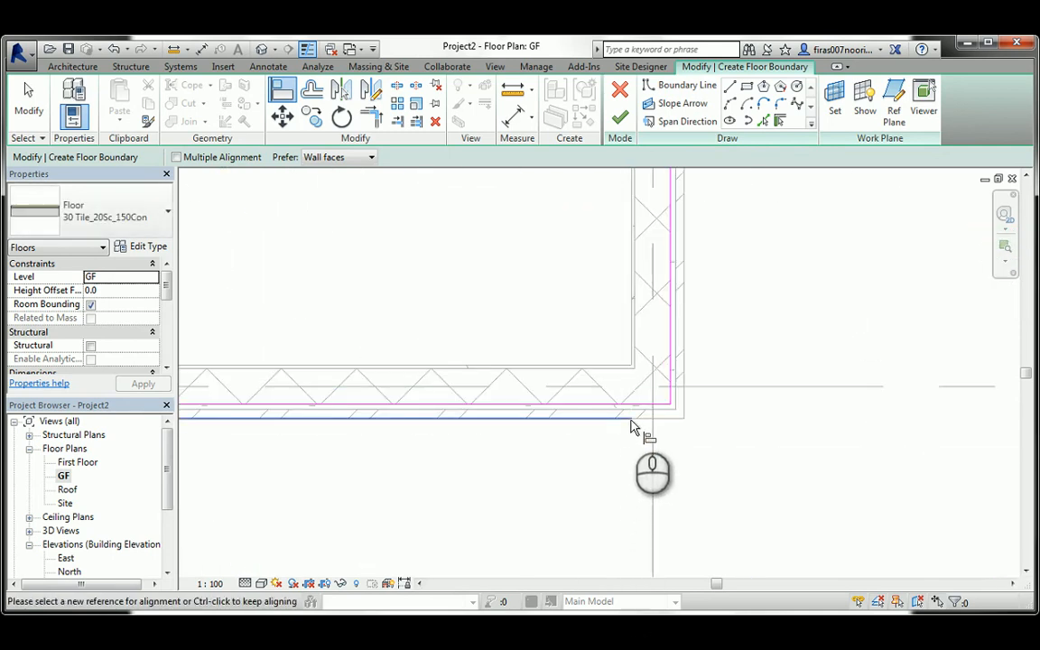
click(621, 417)
click(616, 407)
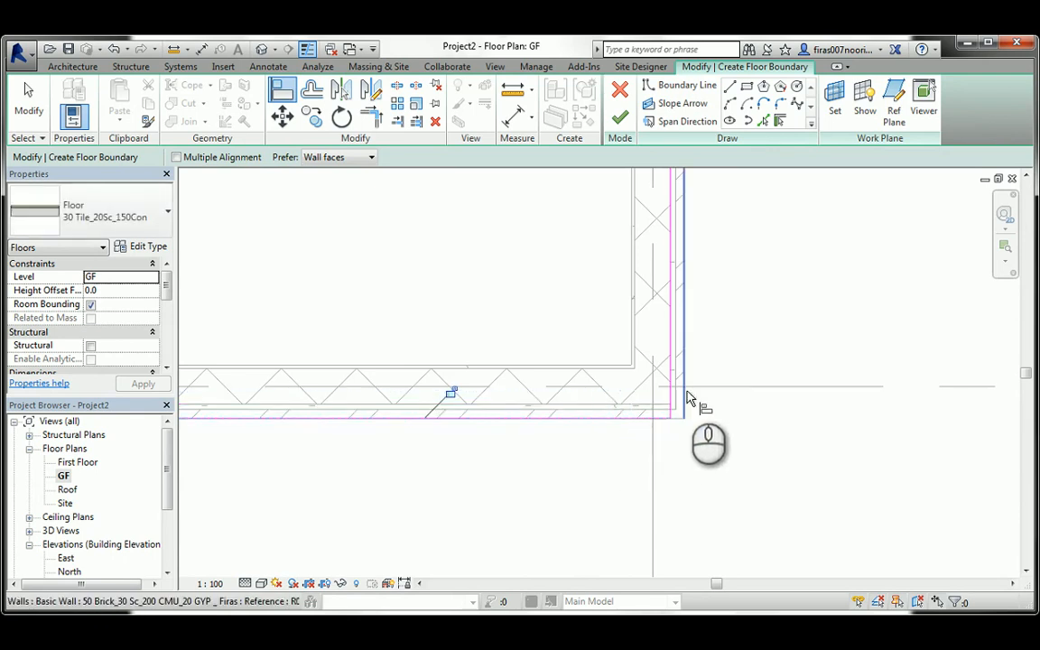
click(684, 395)
click(673, 374)
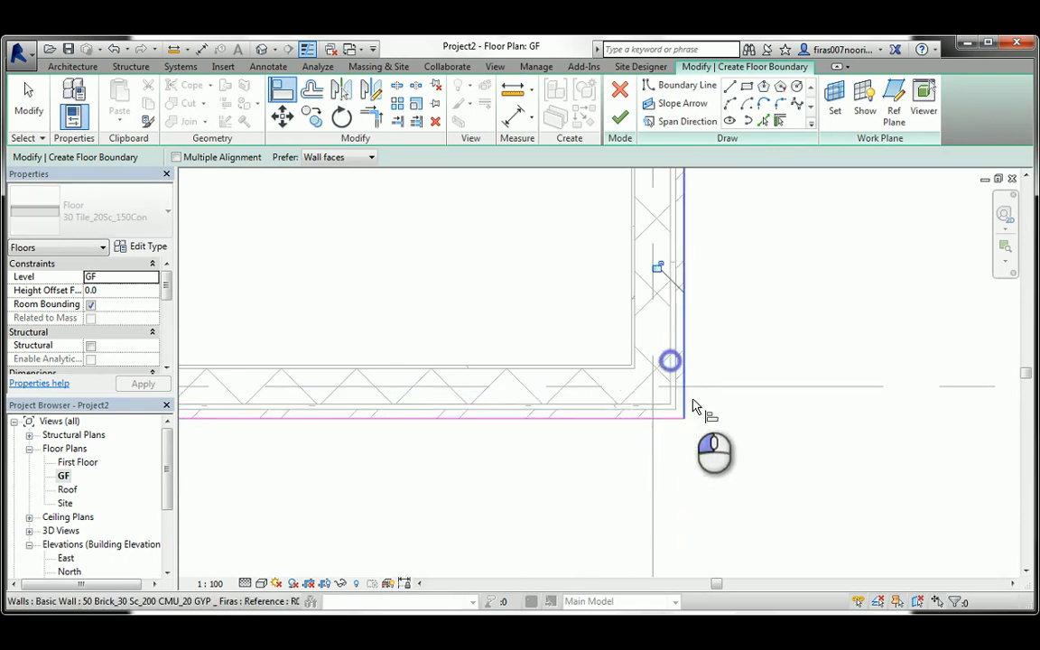
Check the boundary at the building's upper-left corner and finish the floor sketch.
scroll(714, 461, down, 2)
scroll(712, 453, down, 6)
middle_drag(467, 289, 487, 439)
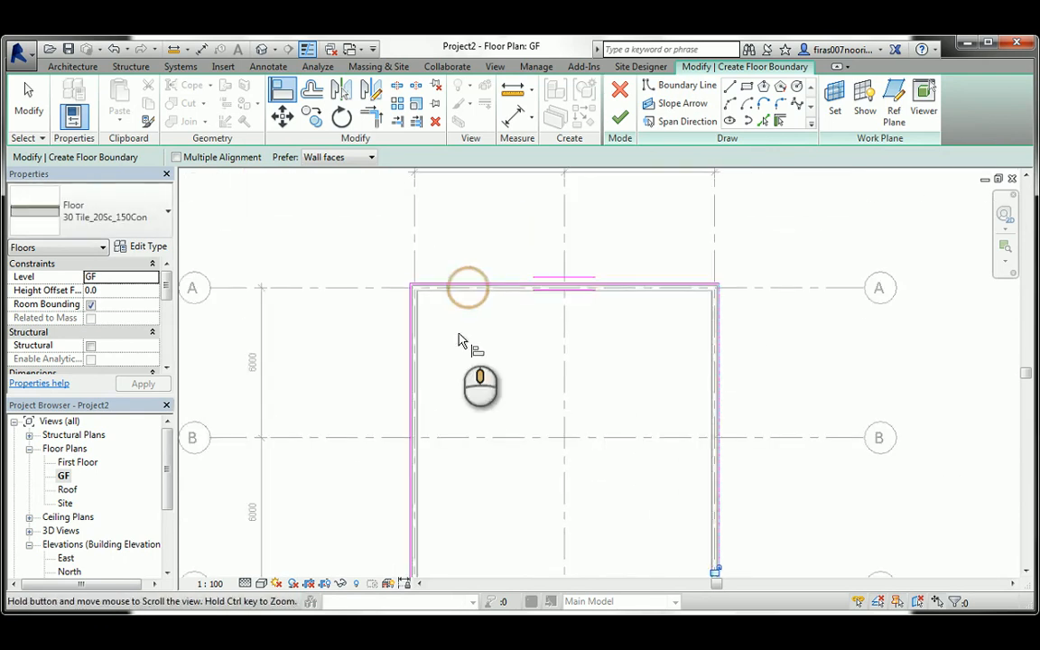
scroll(424, 294, up, 2)
scroll(419, 291, up, 4)
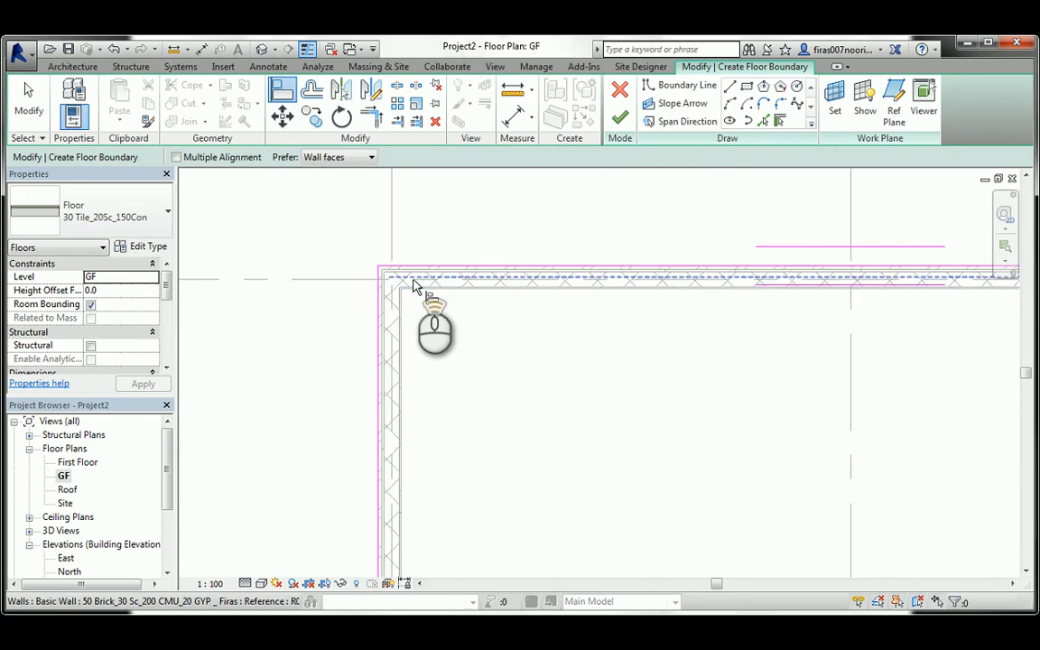
click(618, 122)
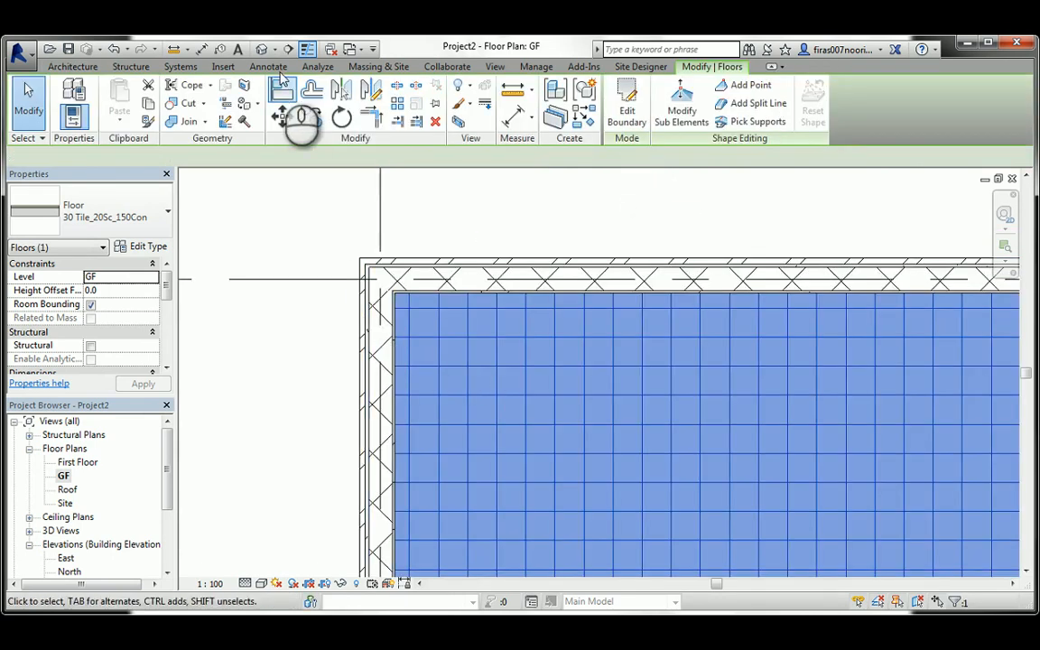
Examine in 3D how the tiled floor and its slab edge meet the base of the brick walls.
click(262, 51)
click(267, 515)
scroll(267, 434, up, 5)
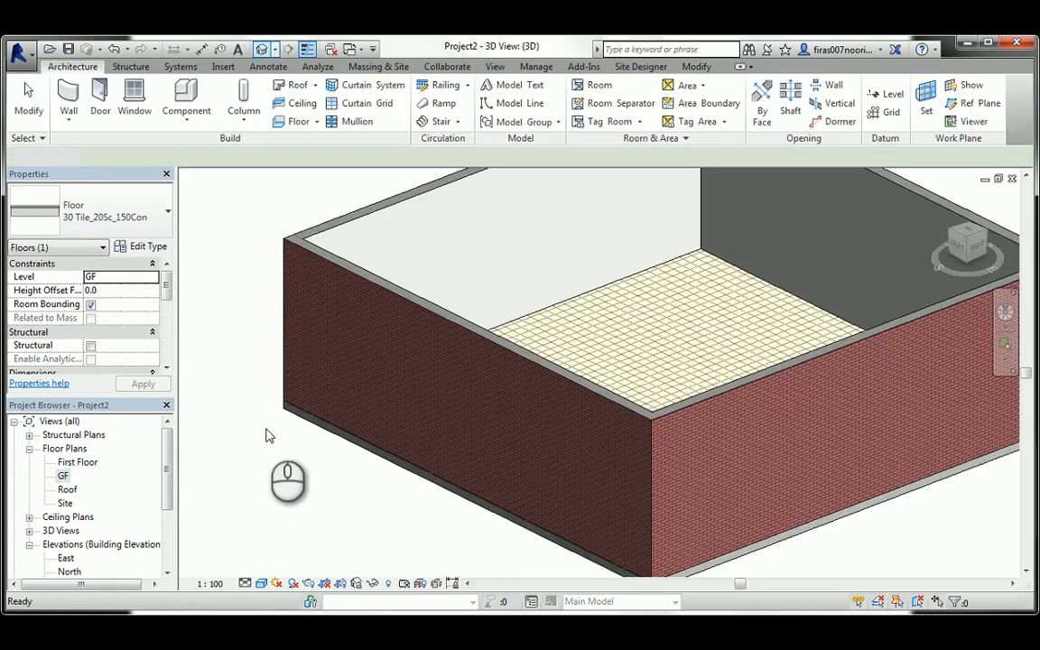
scroll(312, 366, up, 5)
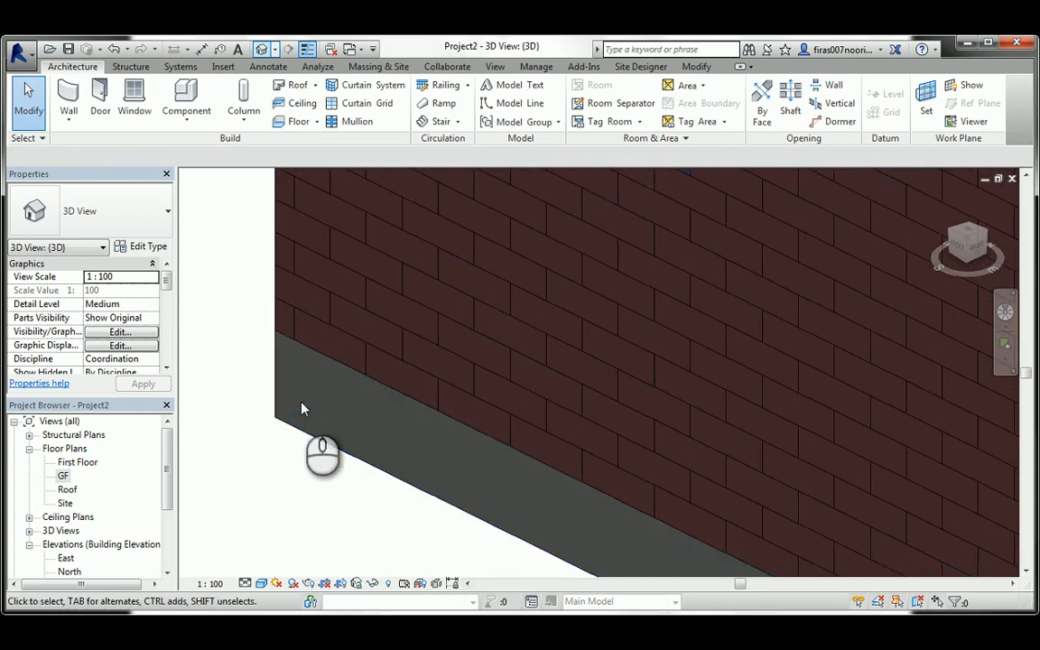
scroll(305, 412, down, 3)
scroll(305, 412, down, 4)
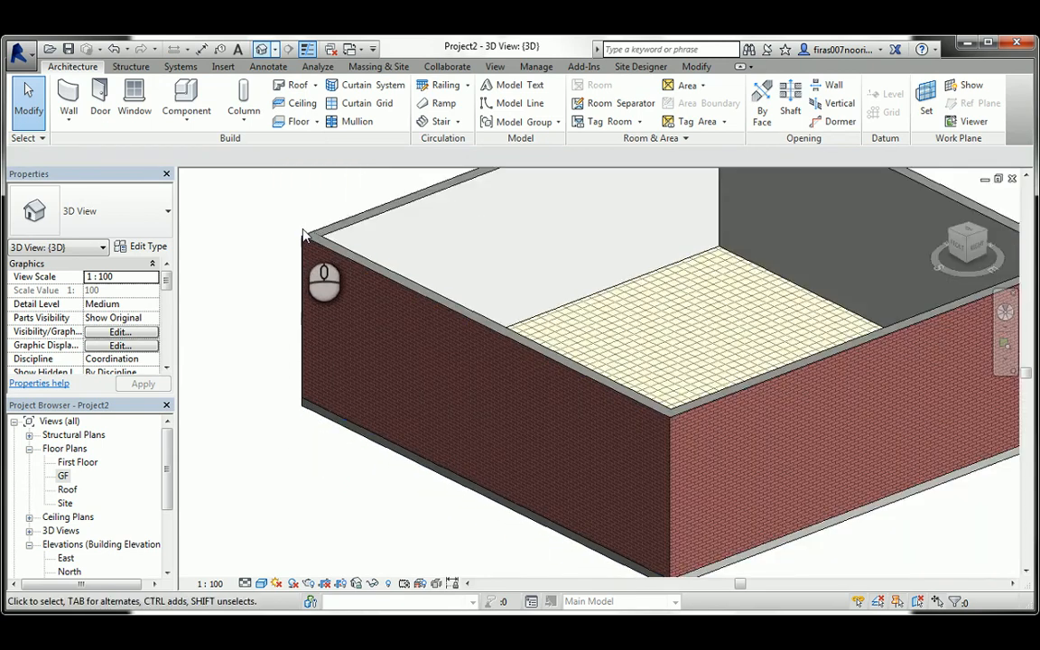
scroll(307, 403, down, 2)
scroll(316, 443, up, 4)
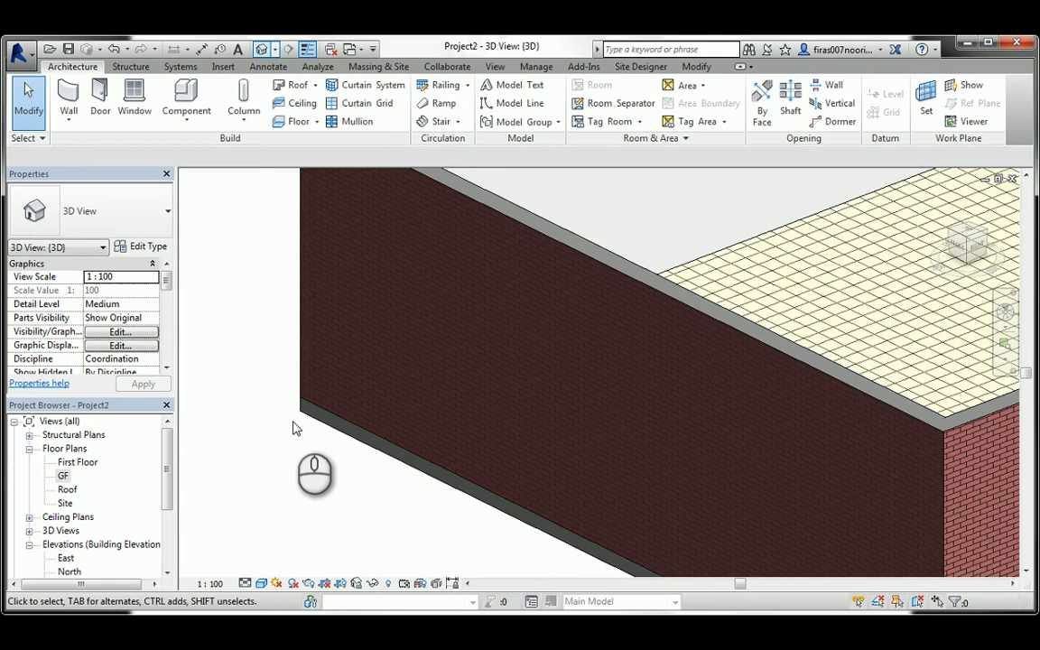
scroll(292, 427, up, 2)
scroll(292, 427, up, 1)
scroll(307, 413, up, 1)
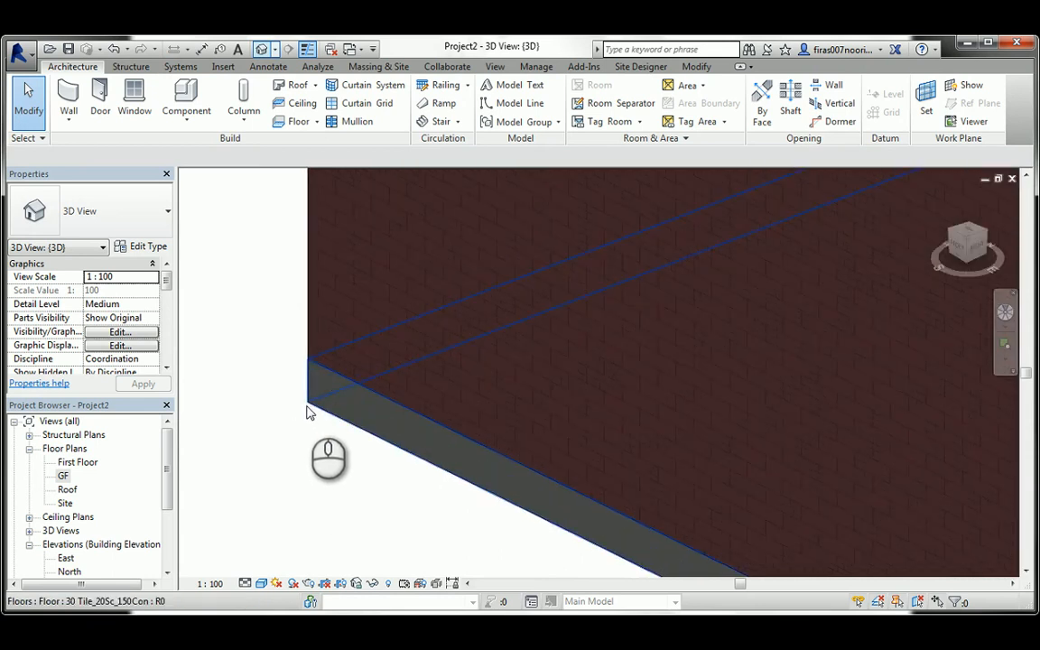
scroll(316, 429, down, 1)
scroll(307, 389, up, 1)
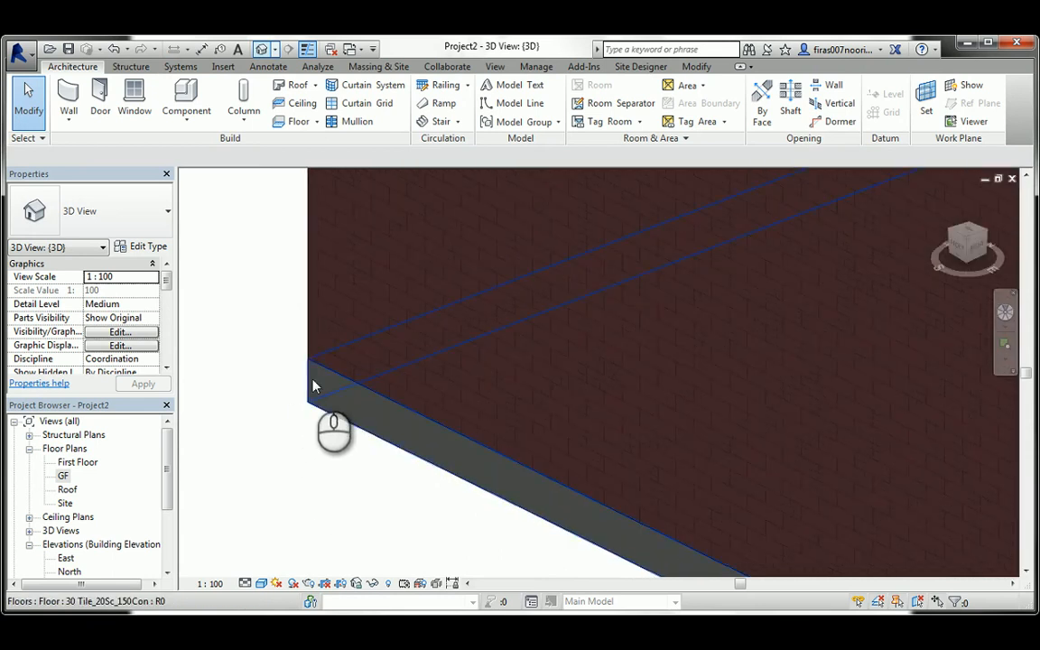
scroll(285, 472, down, 2)
scroll(287, 470, up, 1)
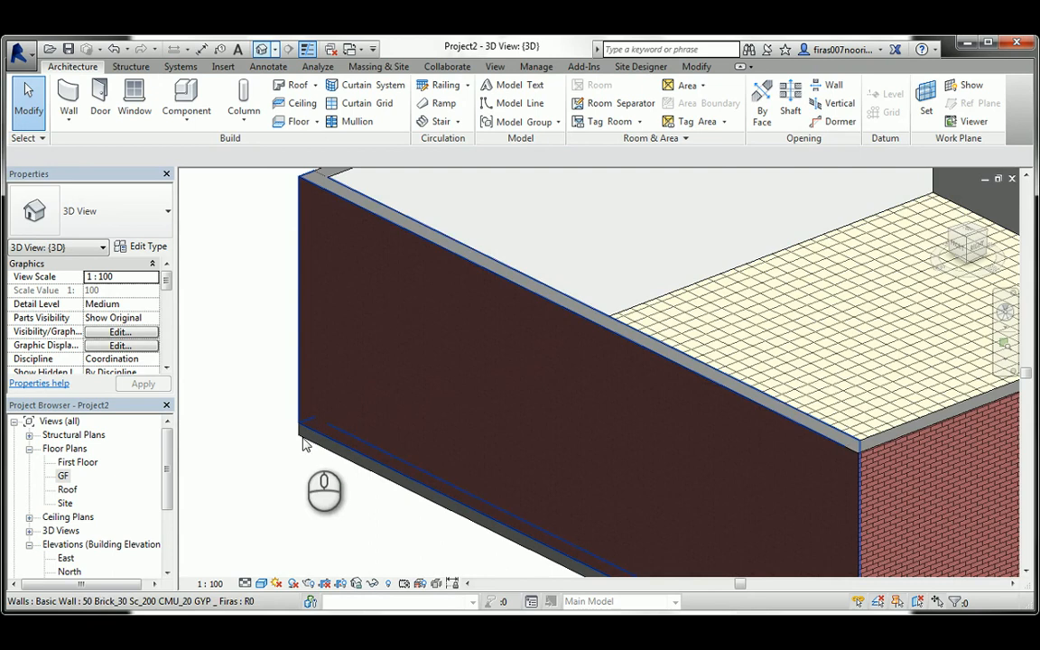
Start a new floor in the GF floor plan and duplicate its type as 30 Tile_20Sc_150Con_20Gyp.
double_click(62, 476)
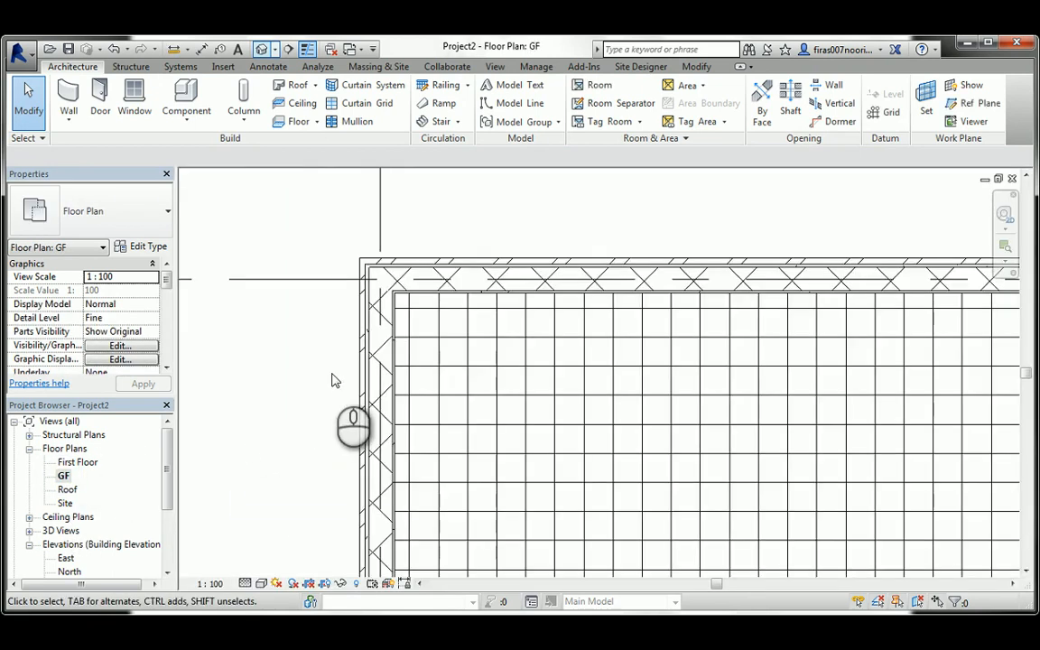
scroll(334, 380, down, 2)
middle_drag(414, 380, 388, 262)
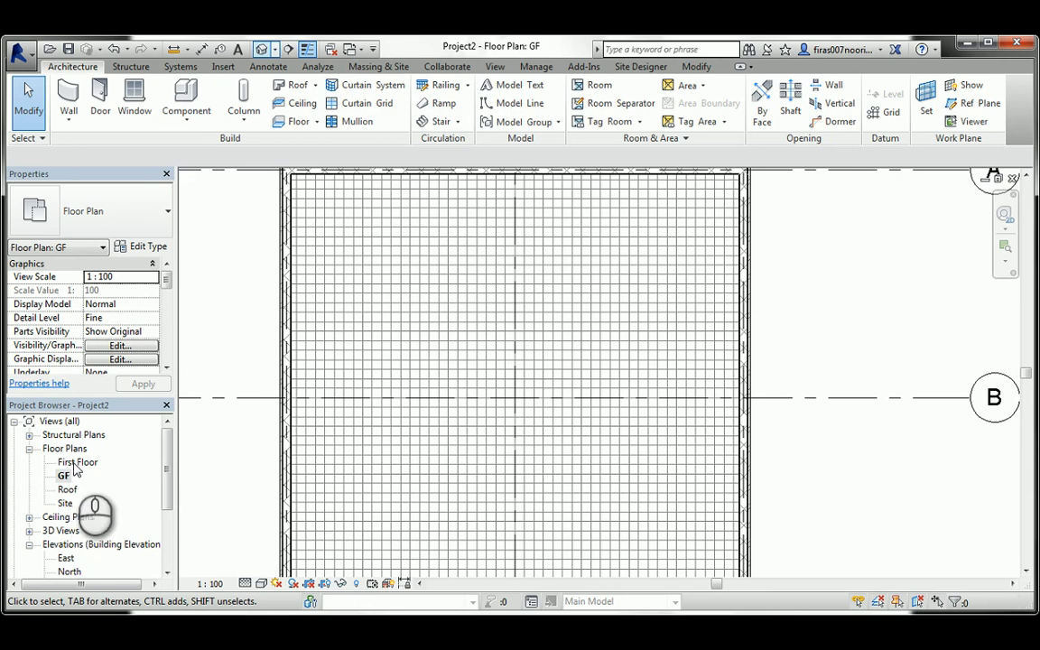
scroll(359, 326, down, 3)
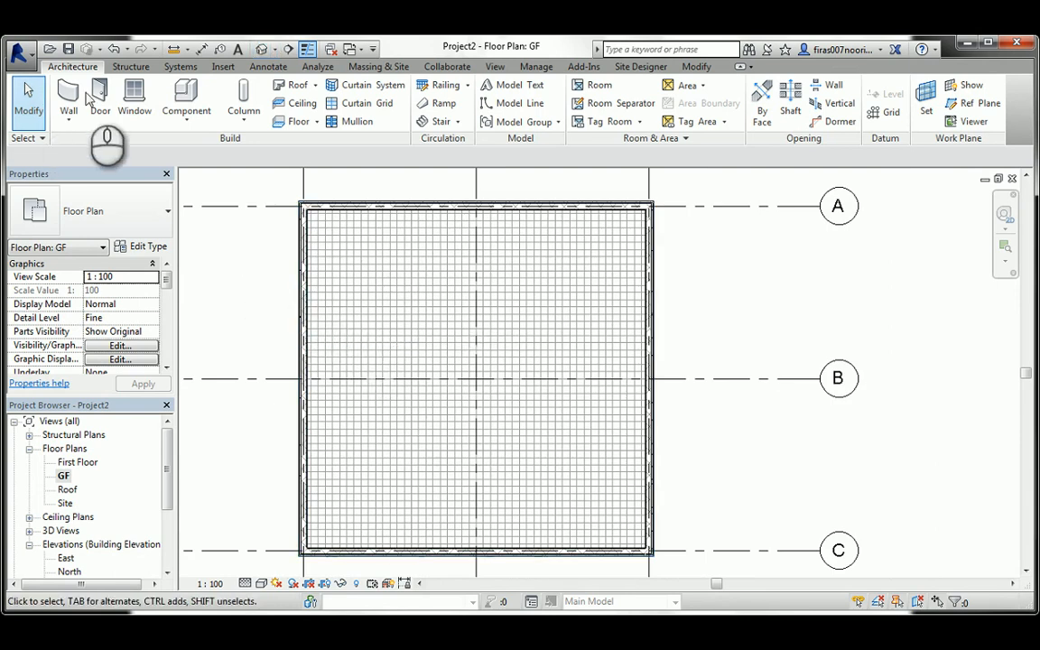
click(297, 126)
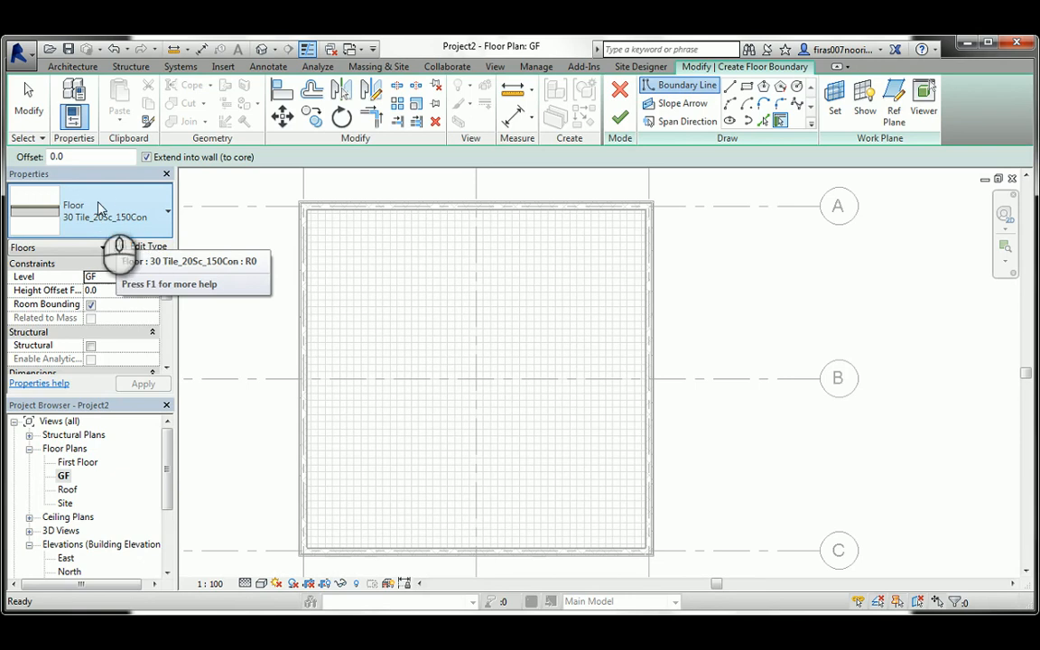
click(146, 248)
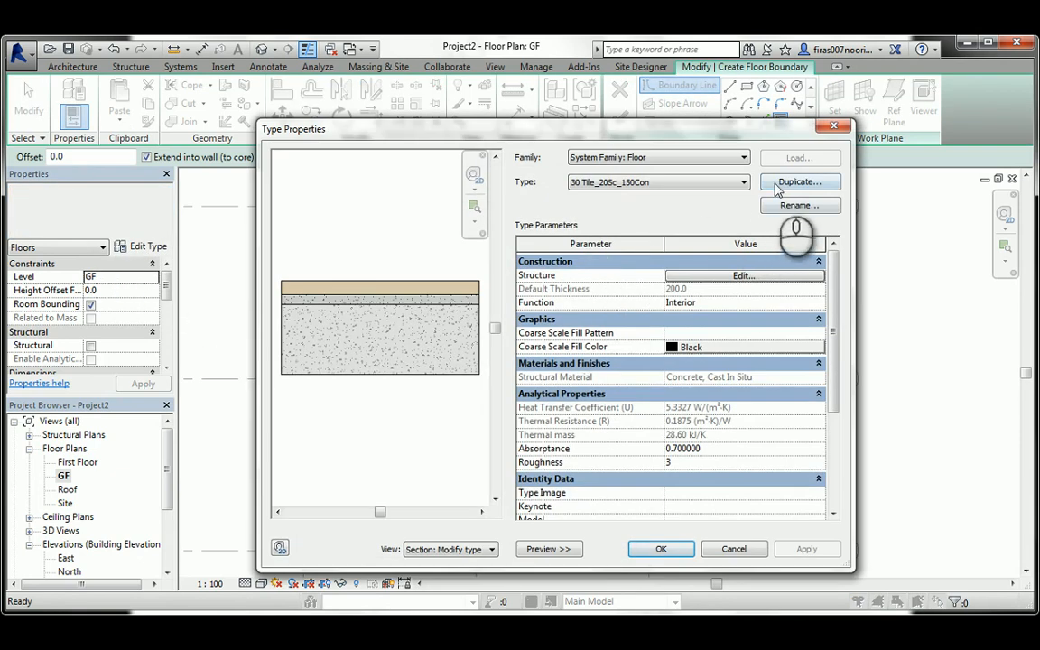
click(780, 184)
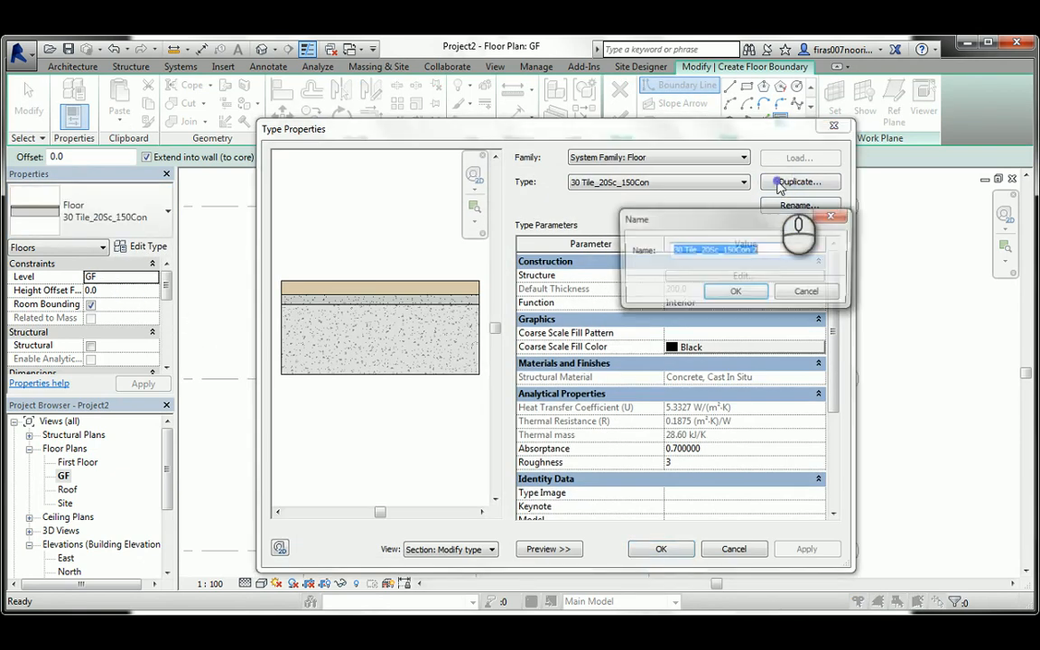
double_click(755, 251)
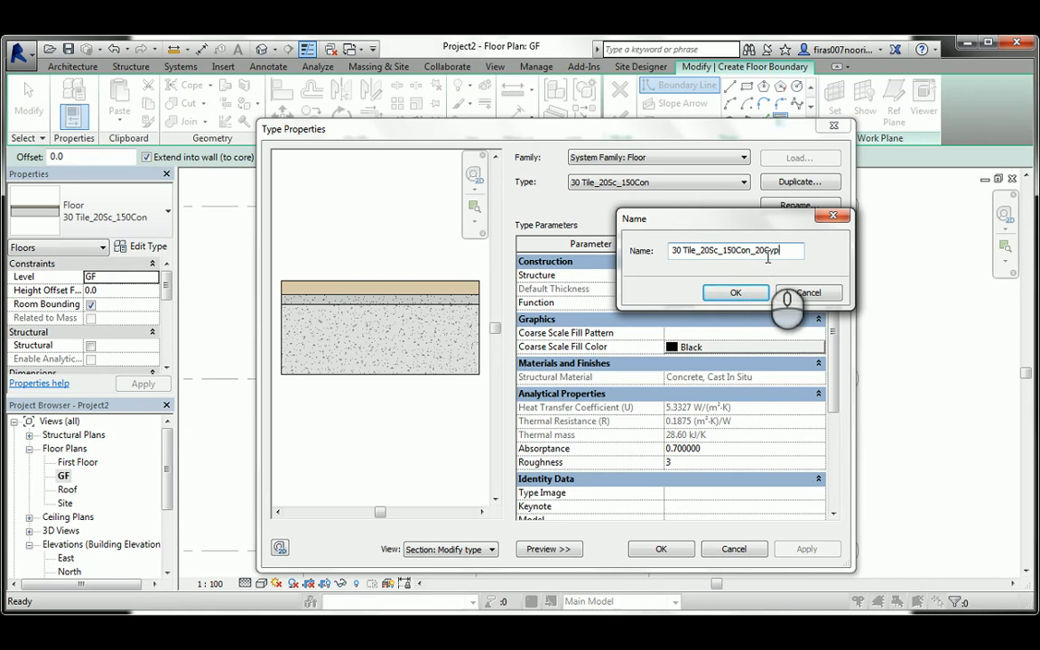
click(735, 292)
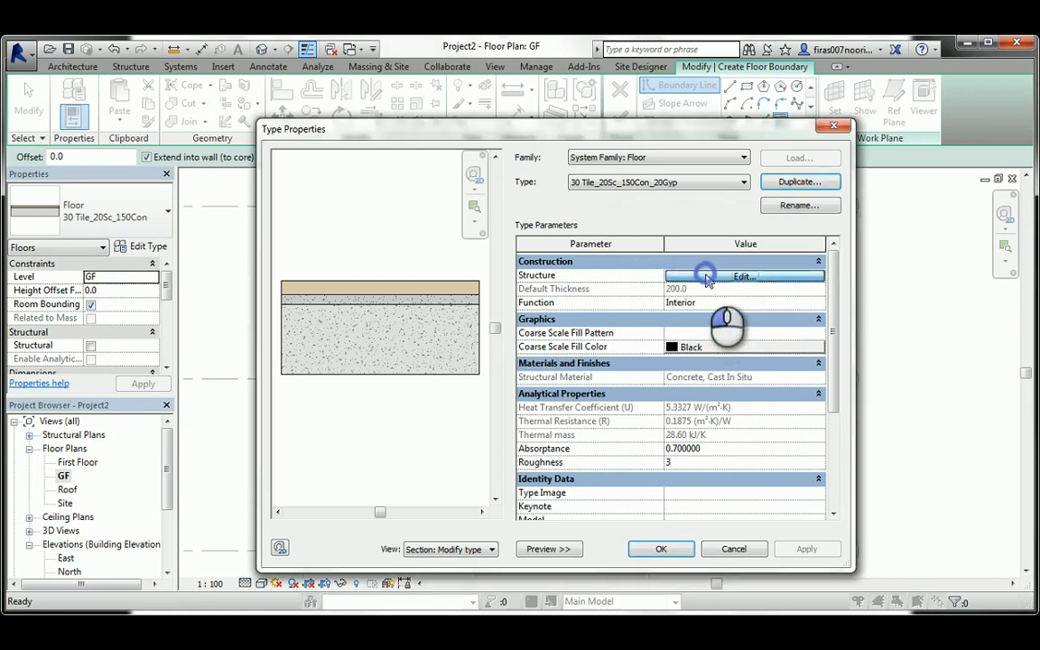
Insert a layer in the duplicated type's structure and move it below the lower core boundary.
click(704, 276)
click(526, 326)
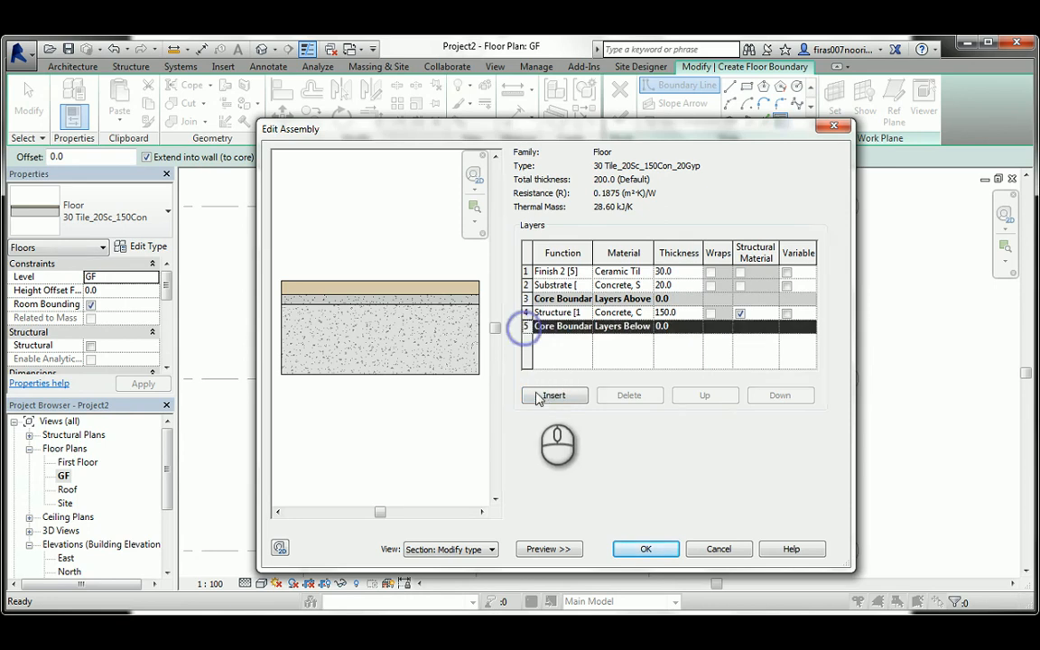
click(545, 397)
click(778, 397)
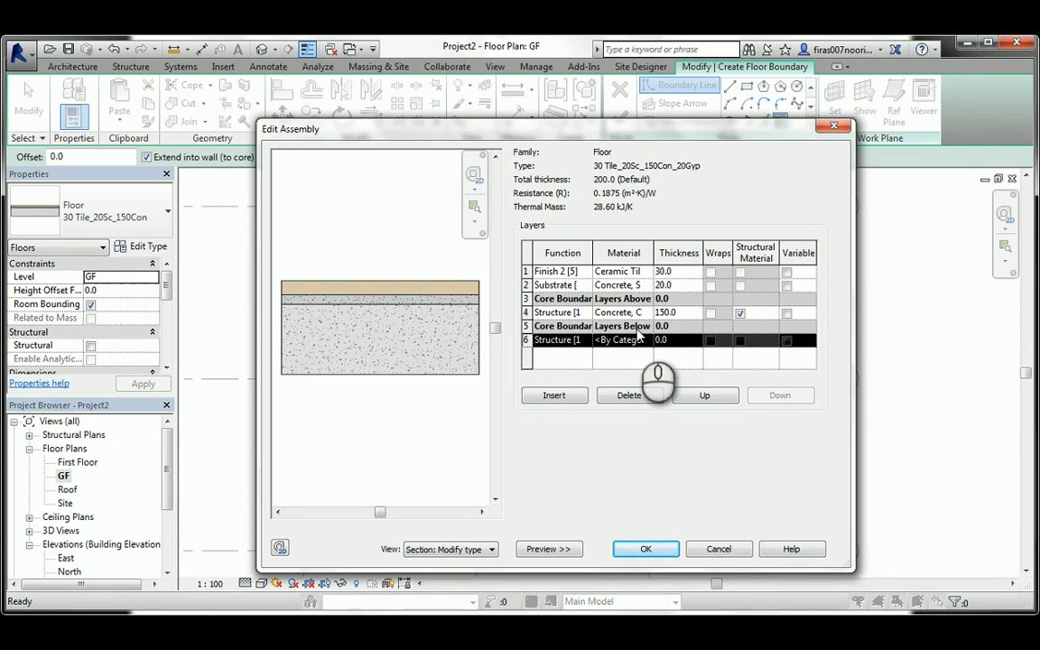
Assign the gypsum wall material to the new bottom layer and set its thickness to 20.
click(649, 342)
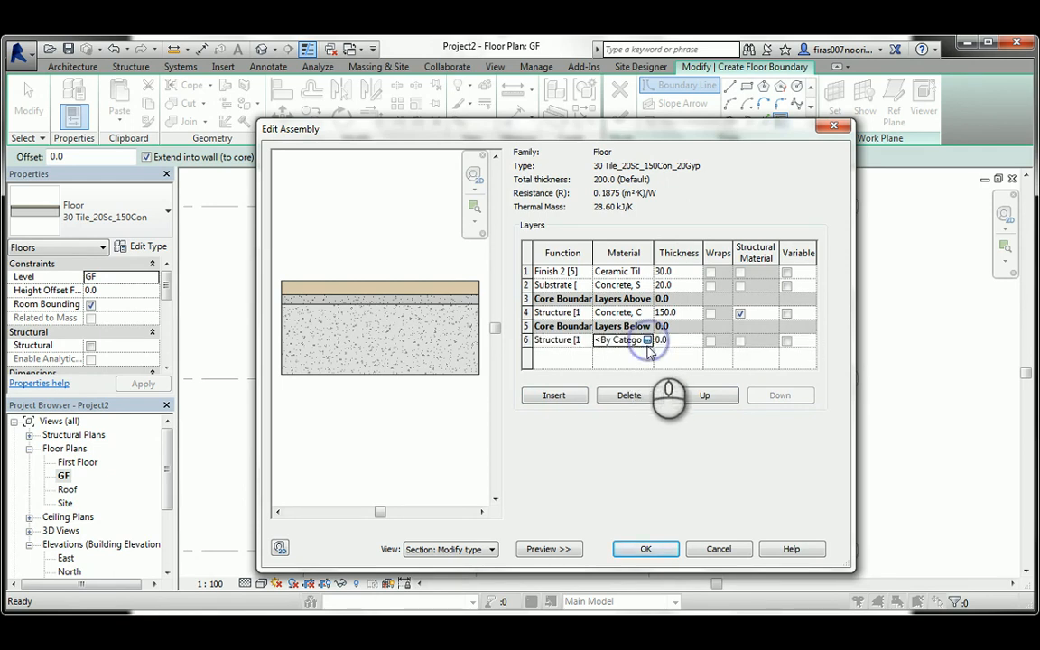
click(647, 341)
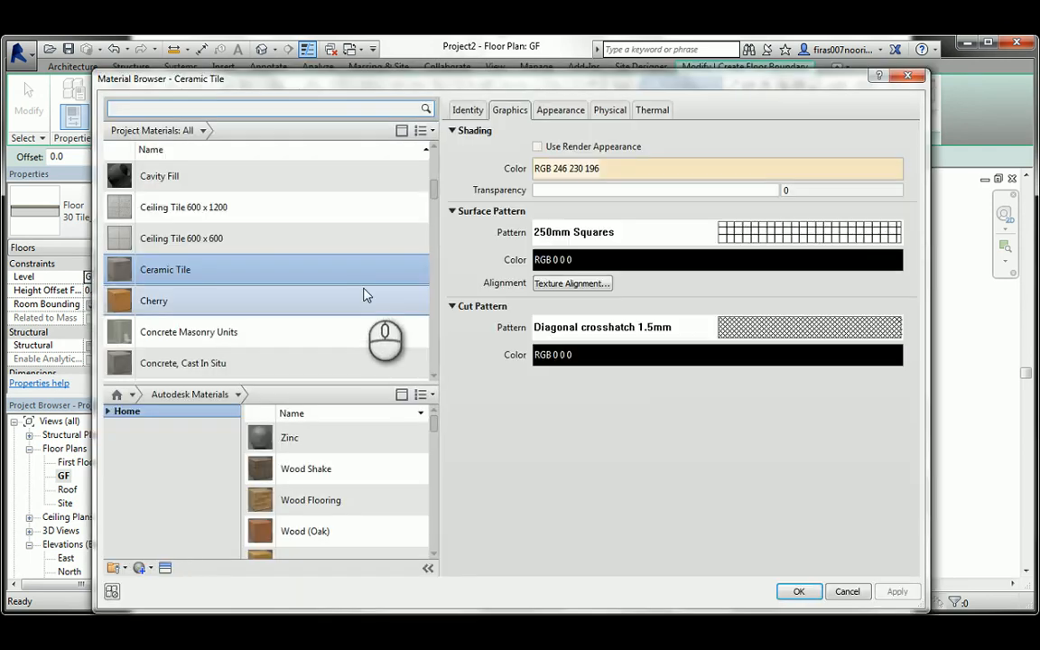
click(156, 110)
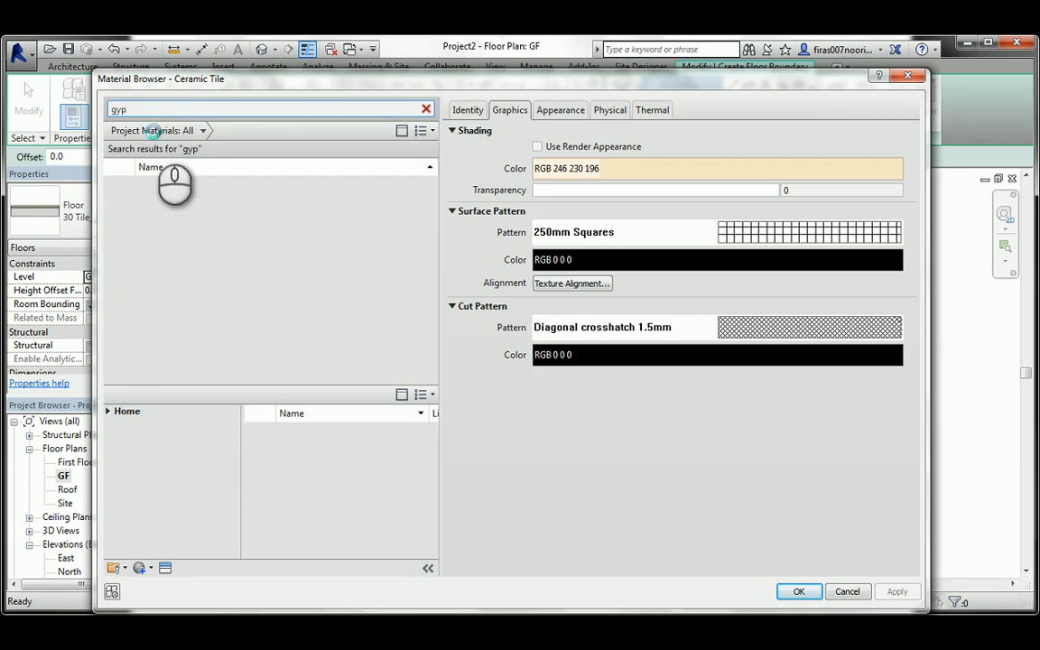
double_click(181, 192)
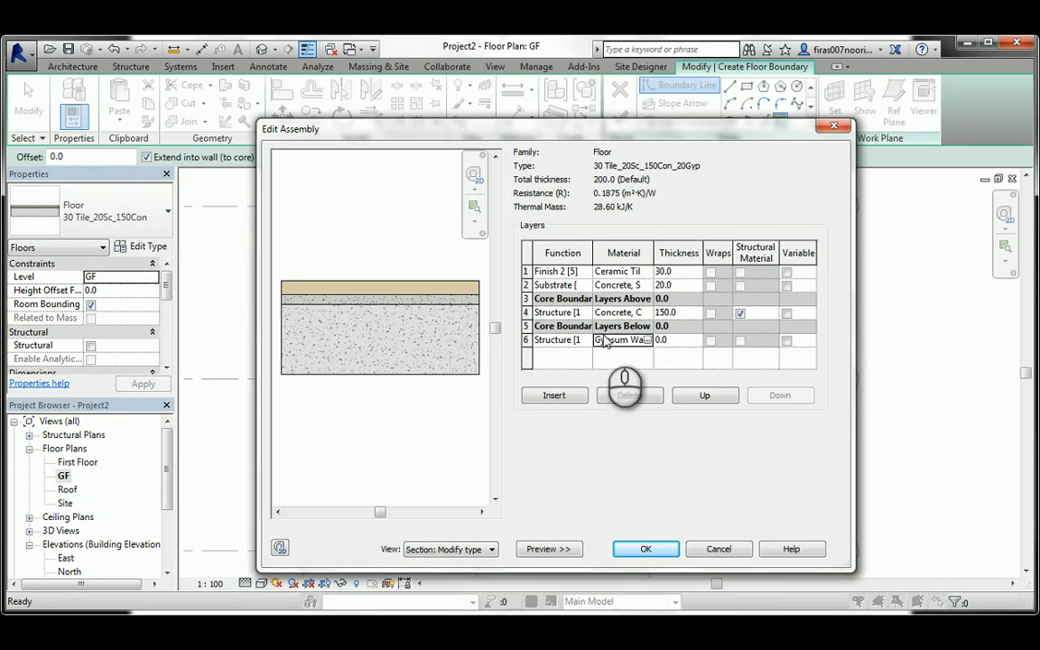
click(668, 339)
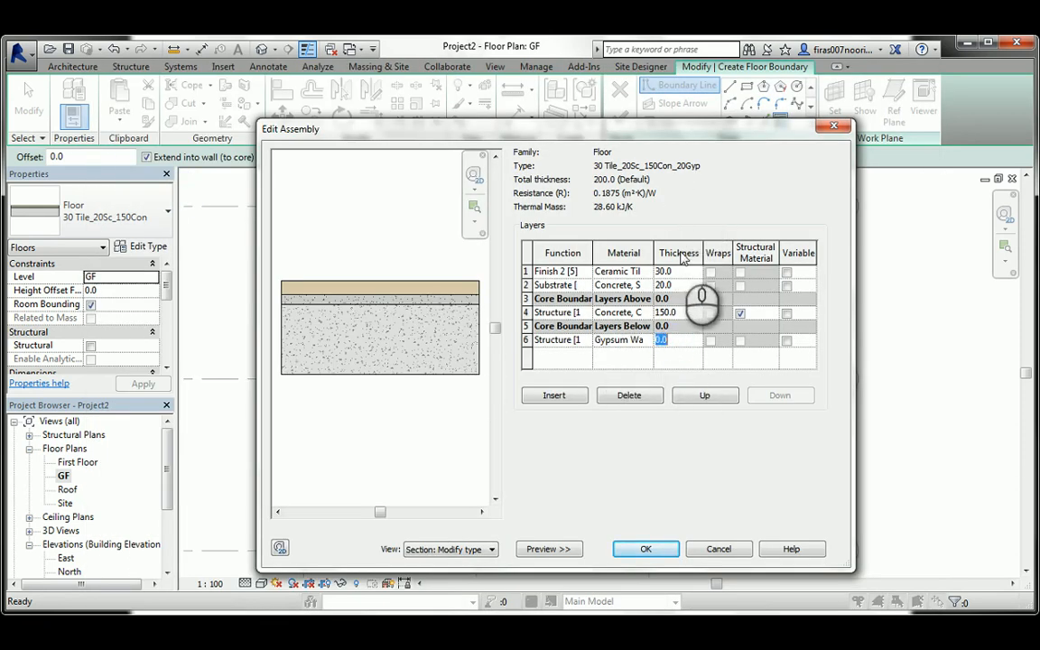
text(20)
key(Tab)
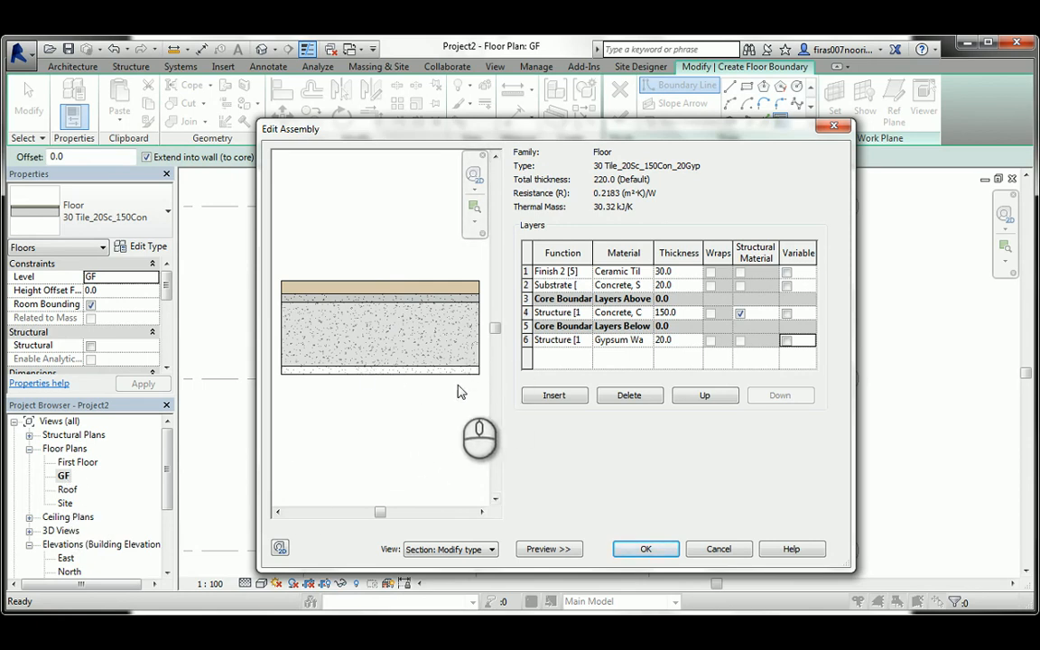
Set the gypsum layer's function to Finish 2 [5] and the ceramic tile layer's to Finish 1 [4], and accept the floor type.
click(588, 343)
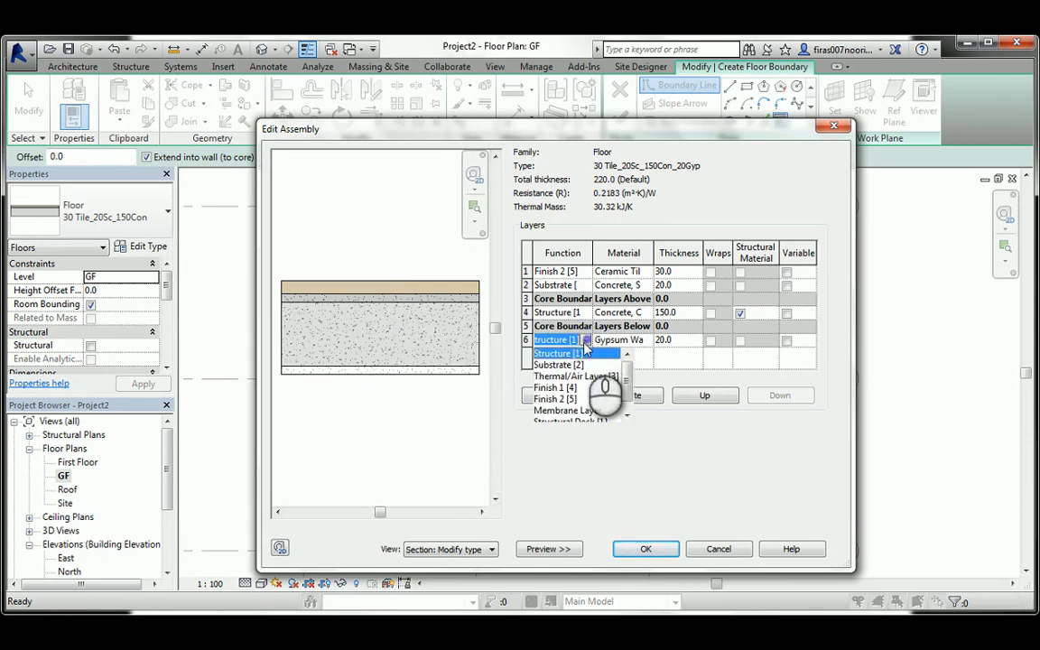
click(557, 399)
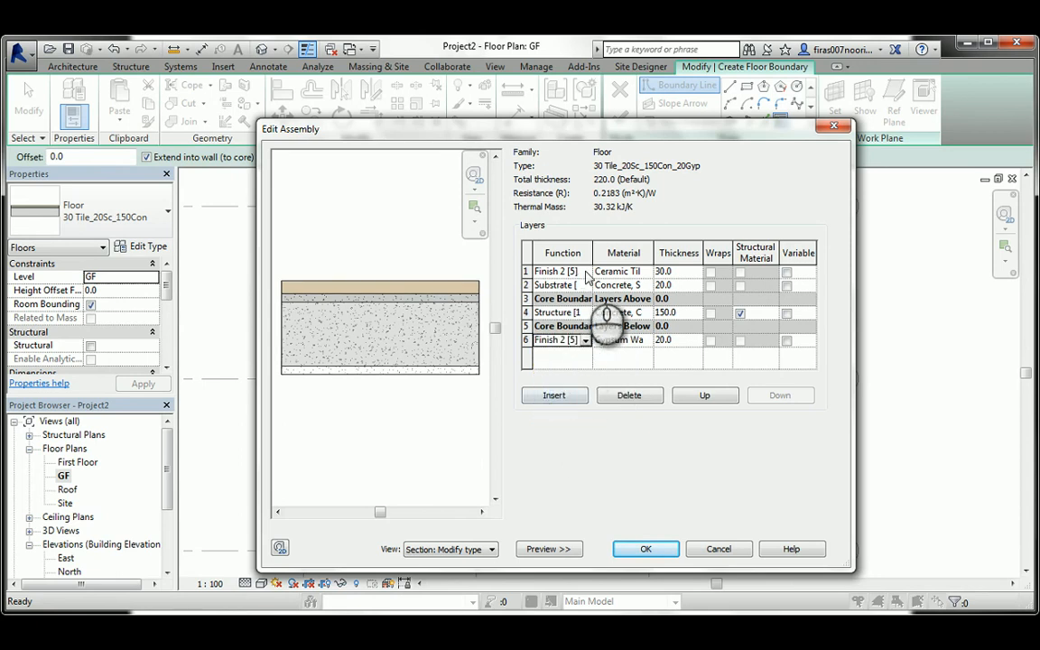
click(586, 271)
click(555, 321)
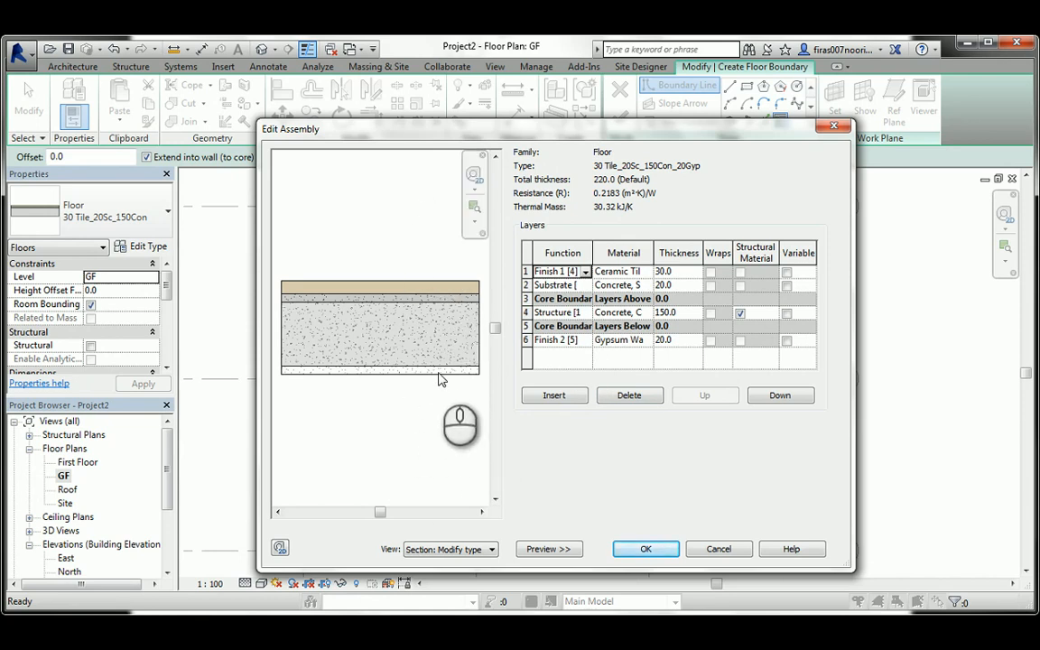
click(630, 549)
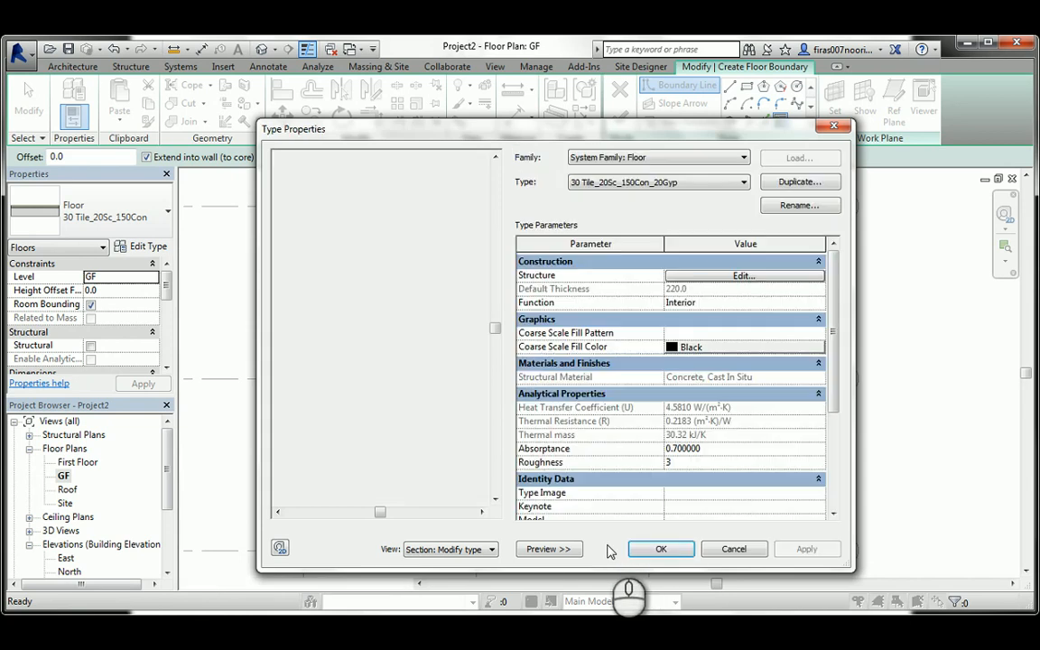
click(659, 548)
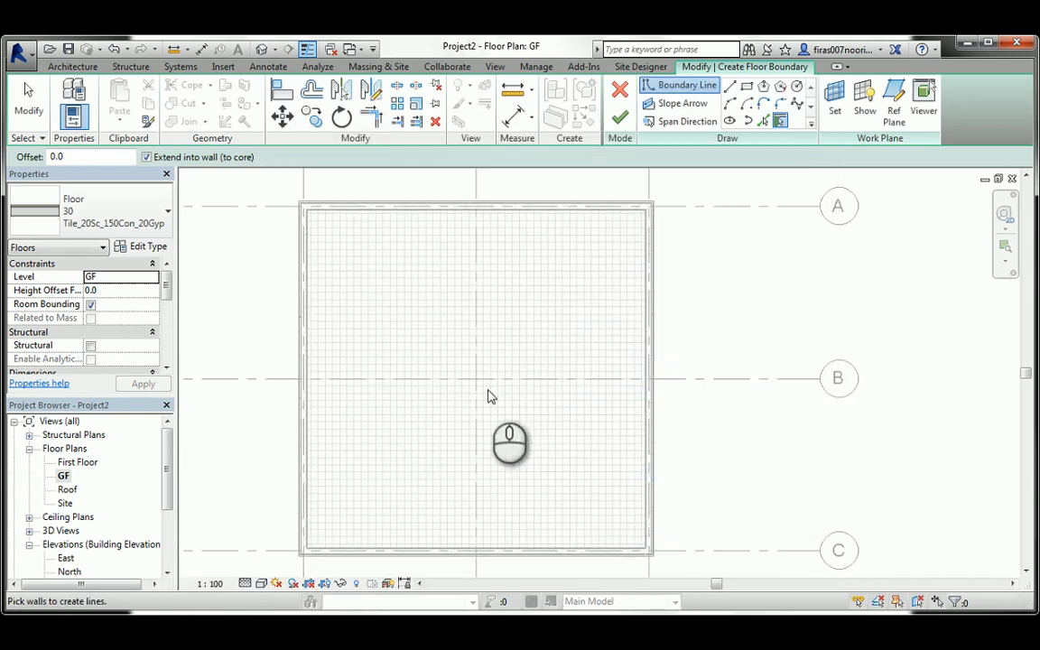
Trace the floor boundary from all exterior walls and align its upper and left lines with the outer wall faces.
key(Tab)
click(515, 220)
scroll(287, 221, up, 2)
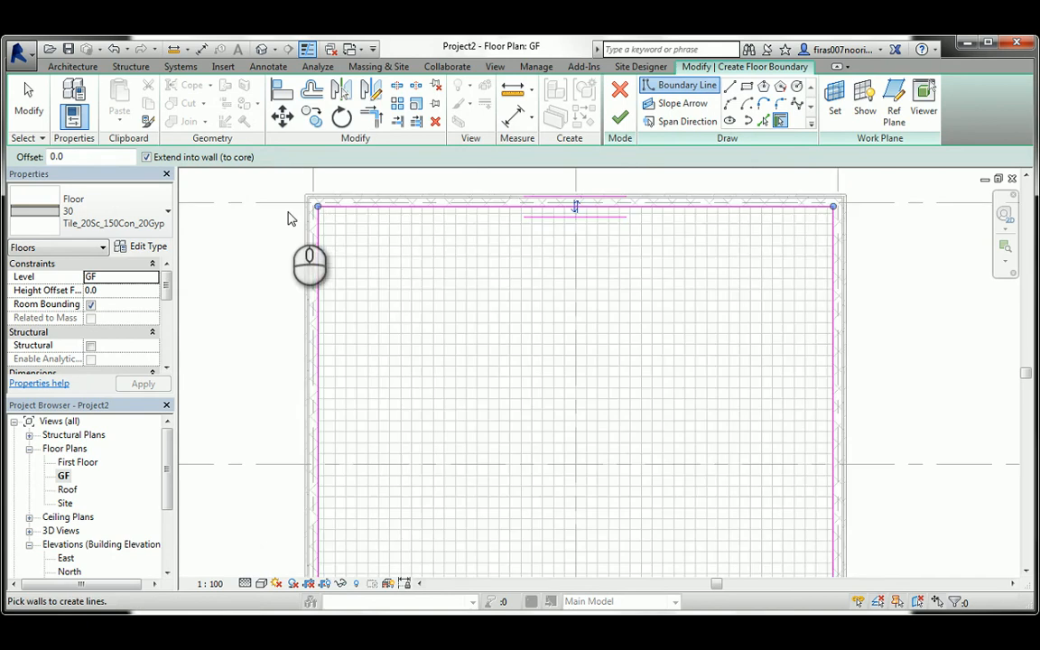
scroll(302, 204, up, 4)
middle_drag(302, 180, 295, 241)
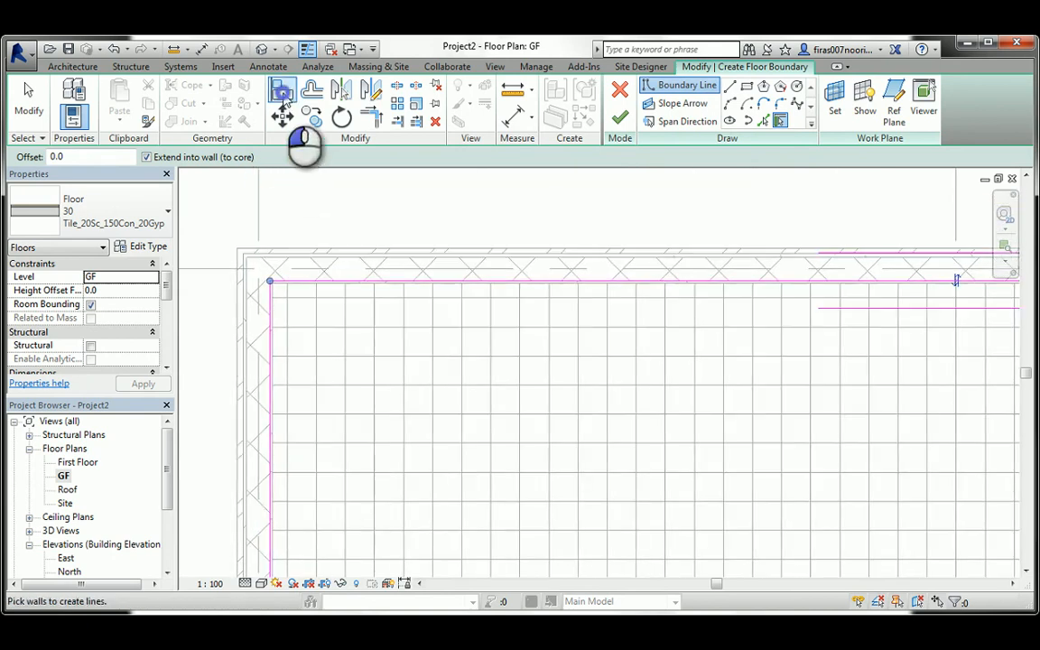
click(283, 93)
click(314, 245)
click(320, 283)
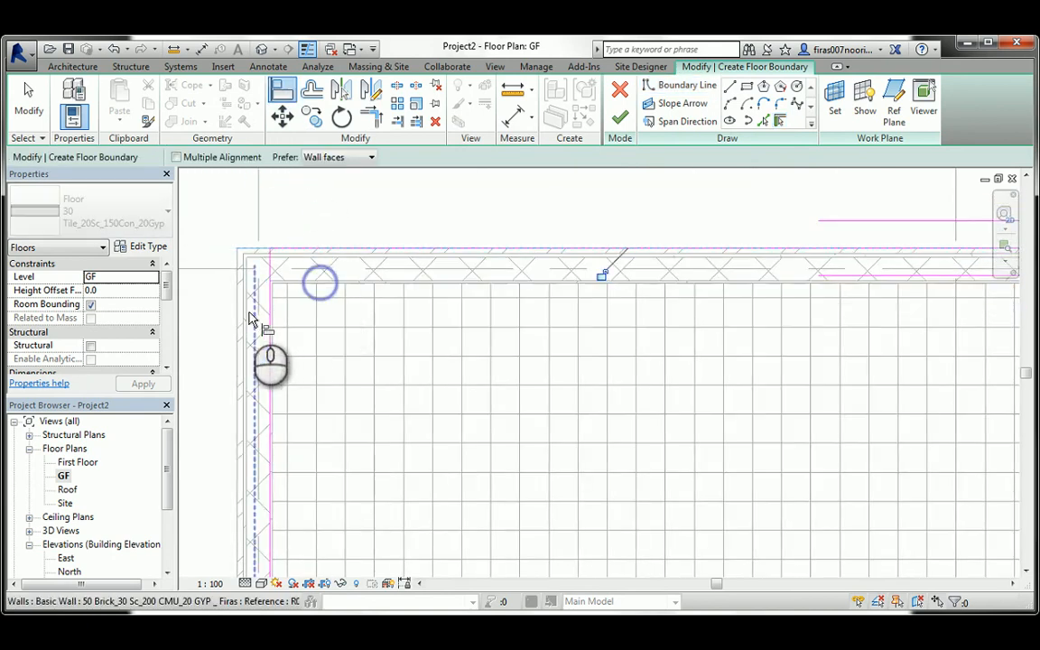
click(233, 310)
click(269, 314)
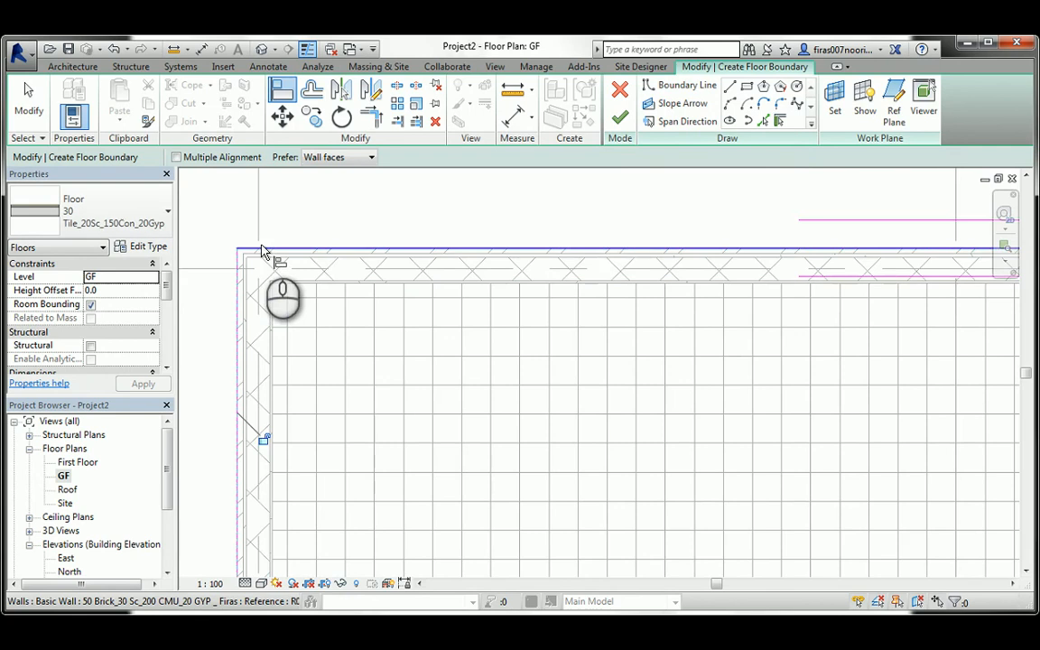
Align the lower and right boundary lines with the outer faces of the exterior walls.
scroll(265, 256, down, 4)
scroll(532, 442, up, 4)
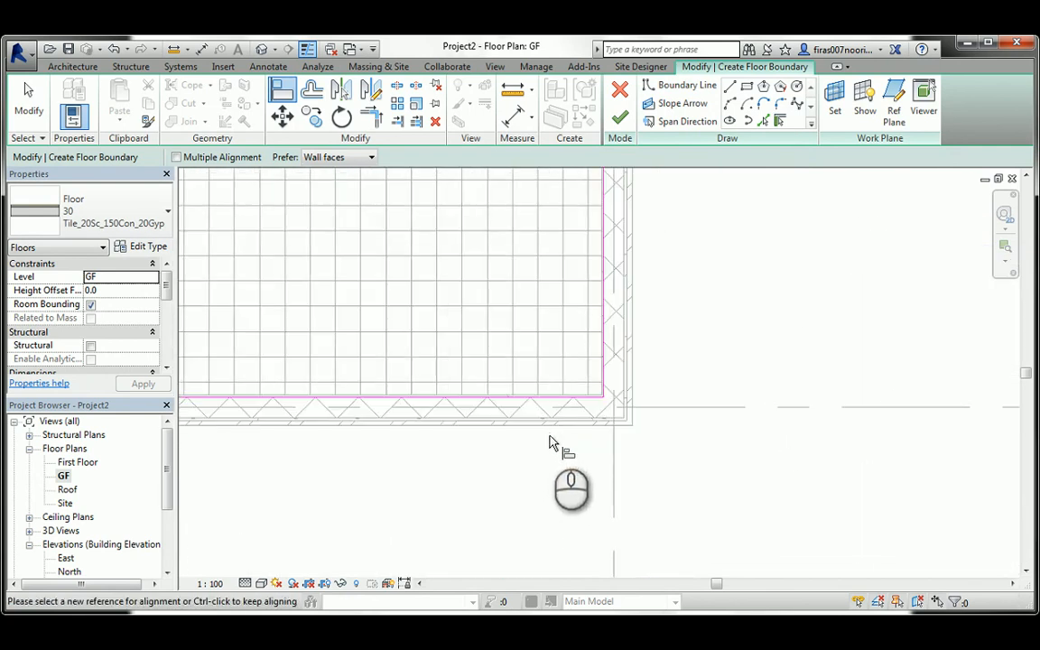
click(547, 425)
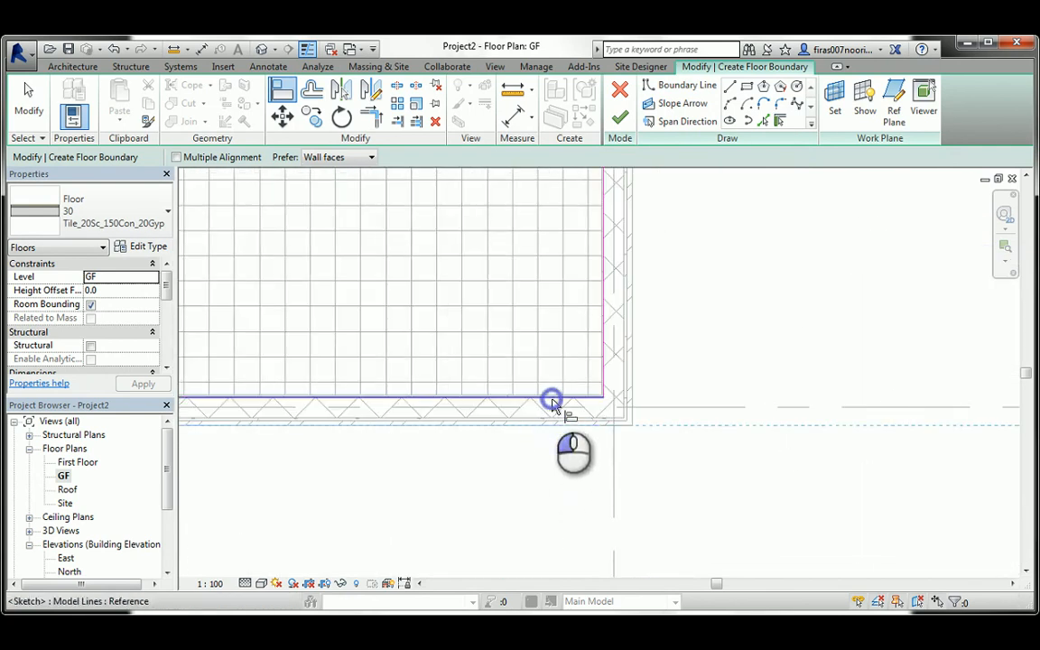
click(553, 396)
click(633, 342)
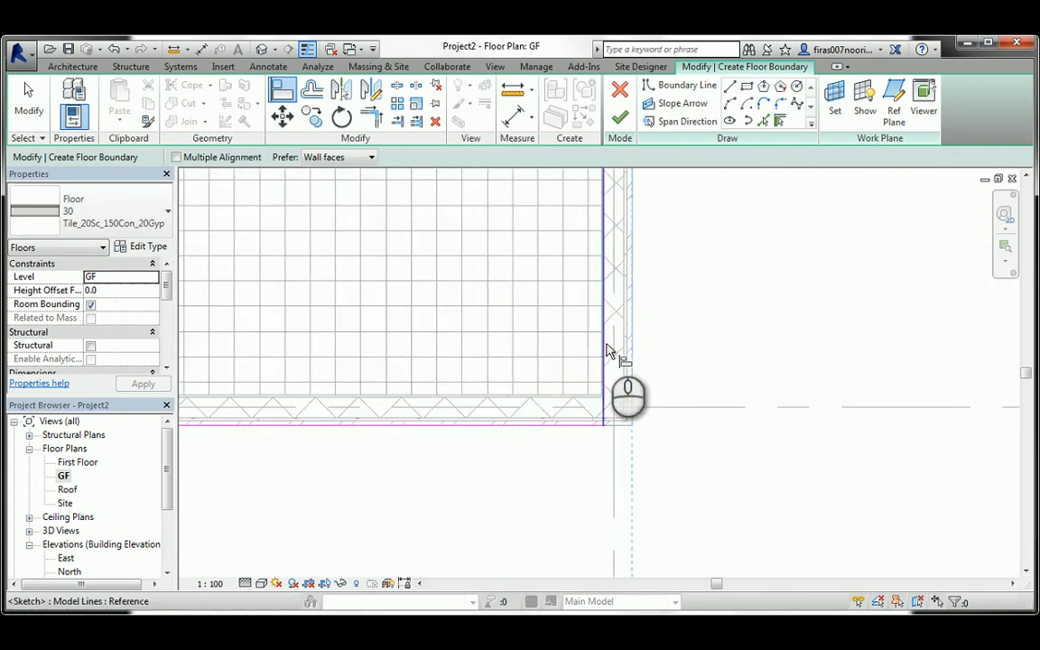
click(605, 343)
scroll(620, 420, down, 6)
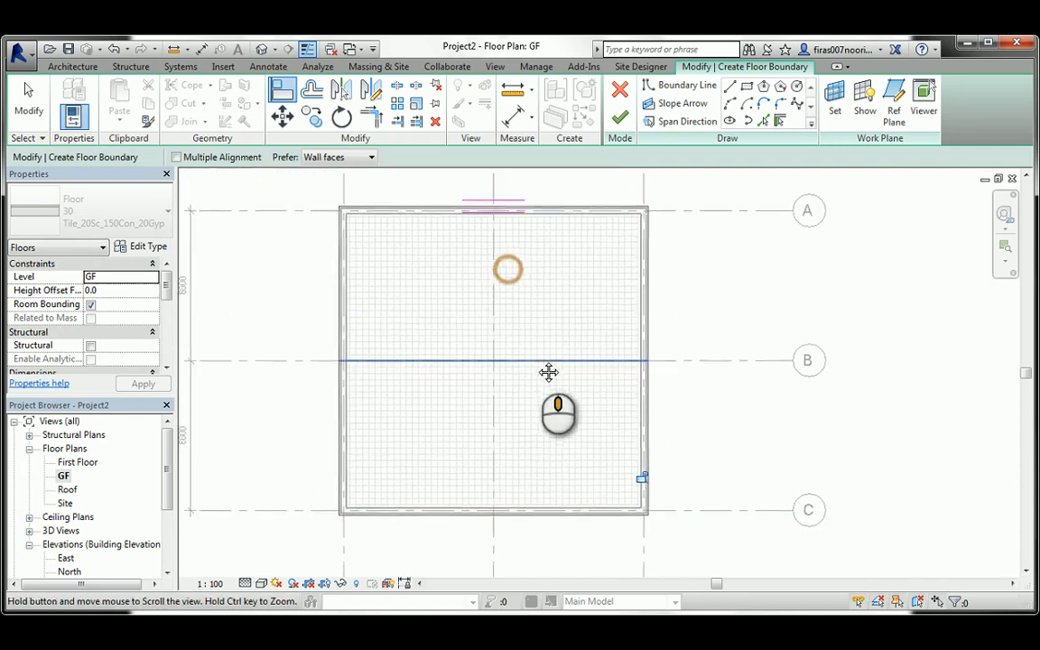
click(424, 204)
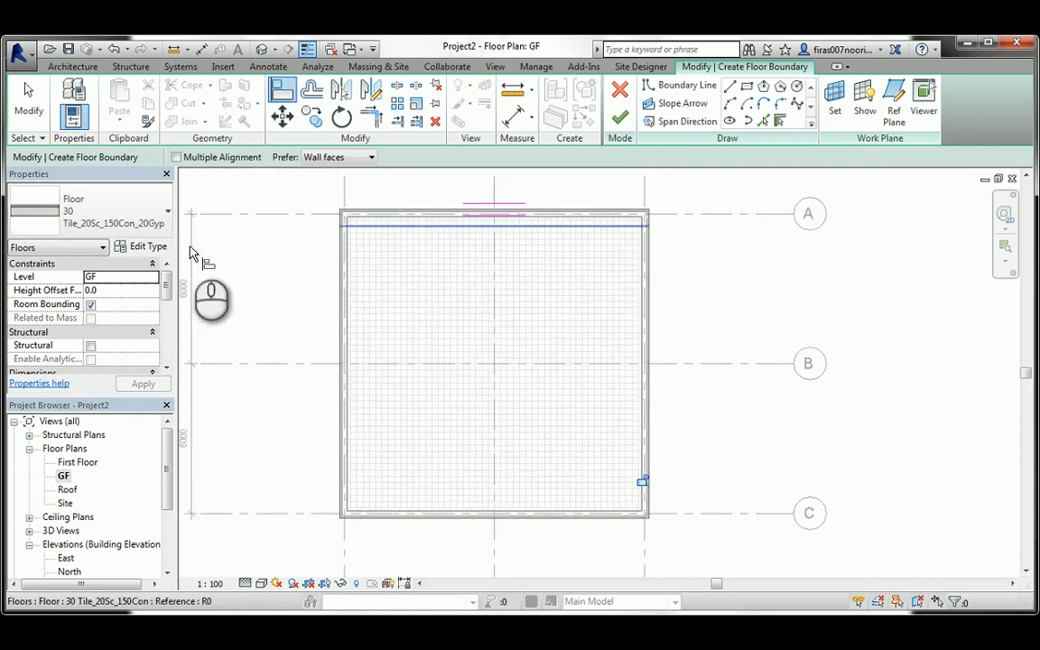
Place the floor on the First Floor level, finish the sketch and attach the walls to the floor's bottom.
click(151, 278)
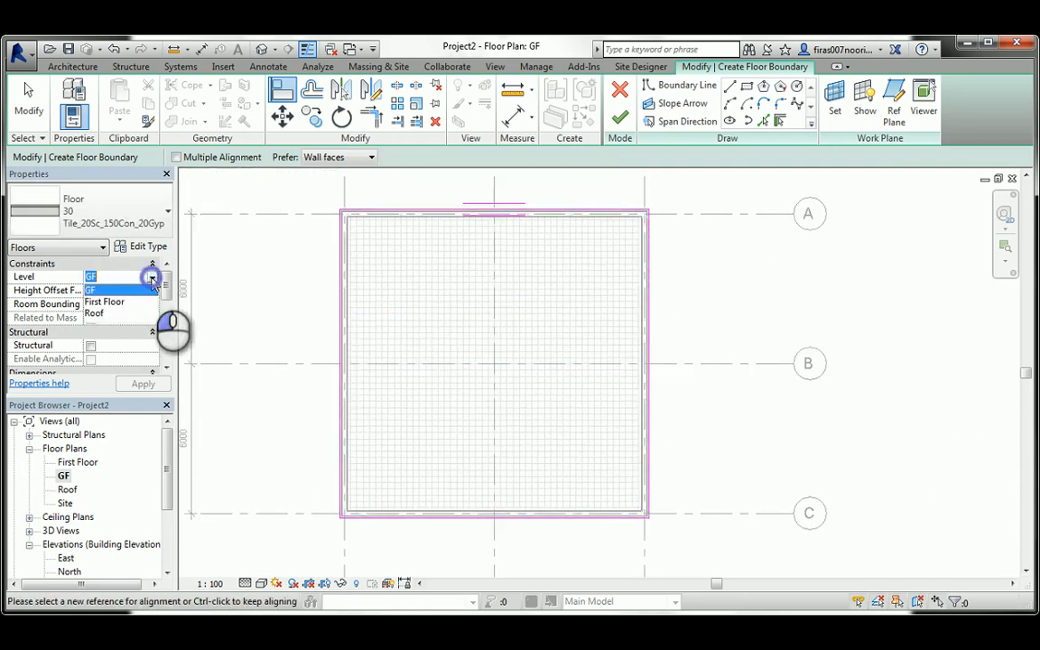
click(111, 304)
click(142, 384)
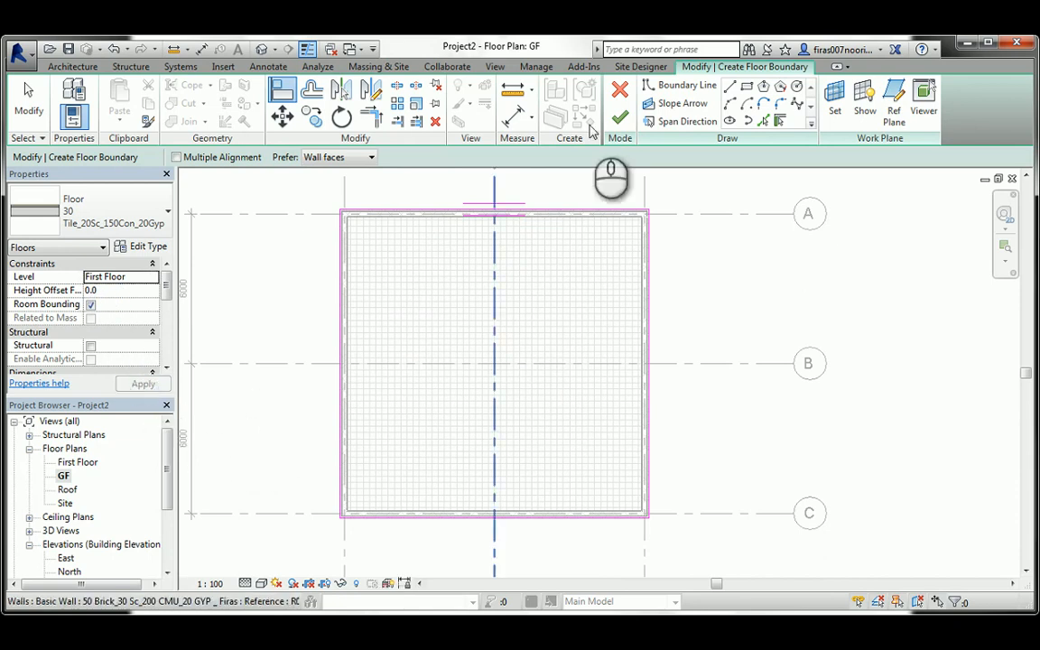
click(623, 117)
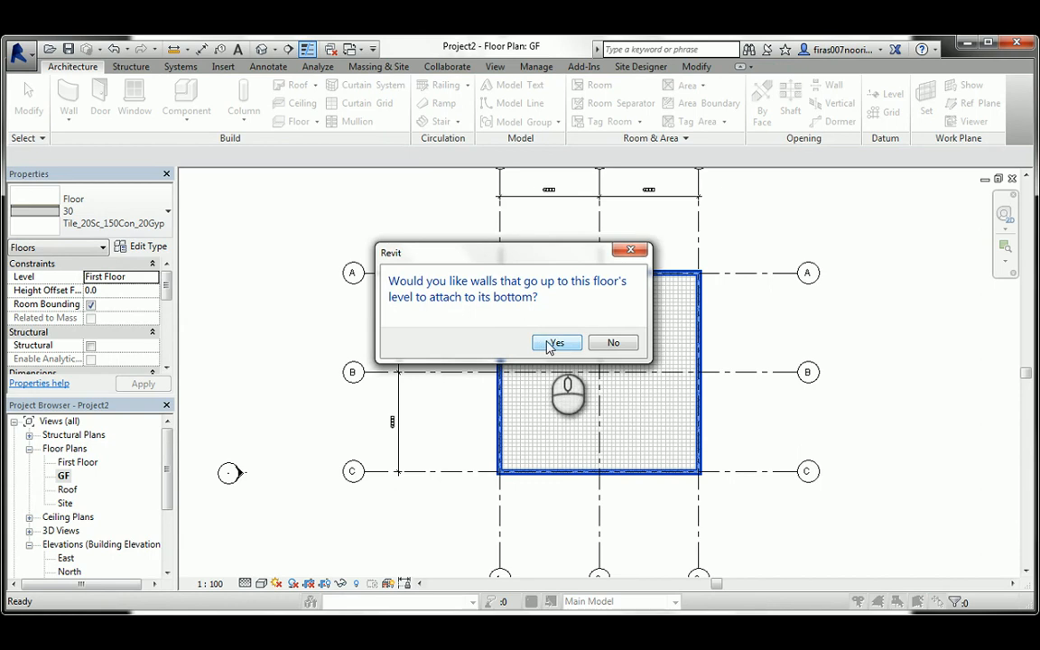
click(549, 343)
Examine in 3D how the upper floor's slab edges meet the tops of the brick walls at the corners.
click(261, 49)
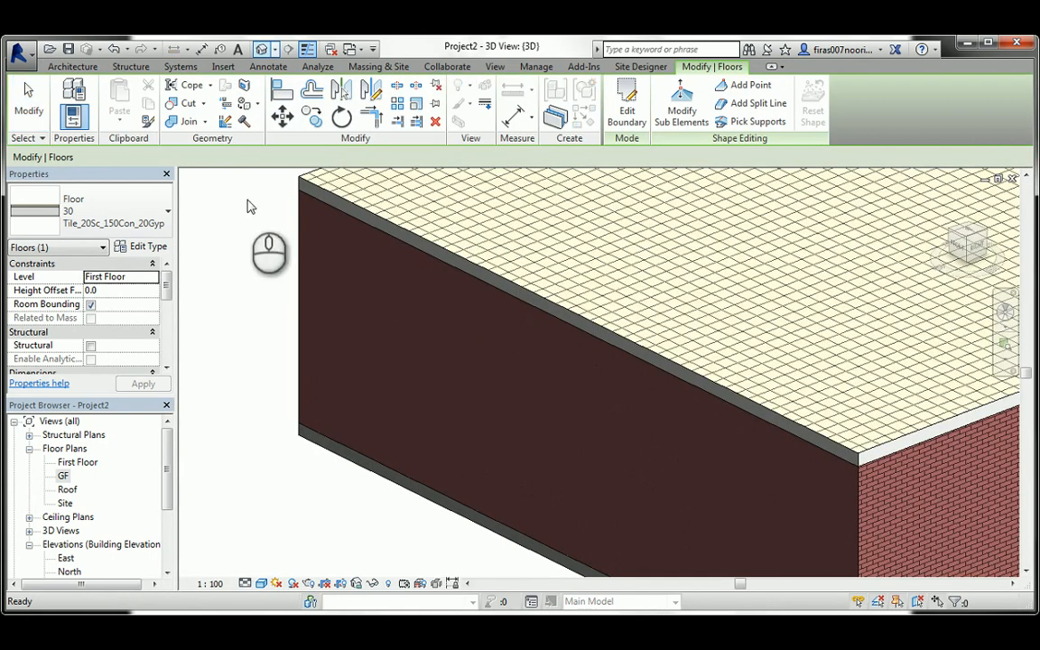
click(253, 197)
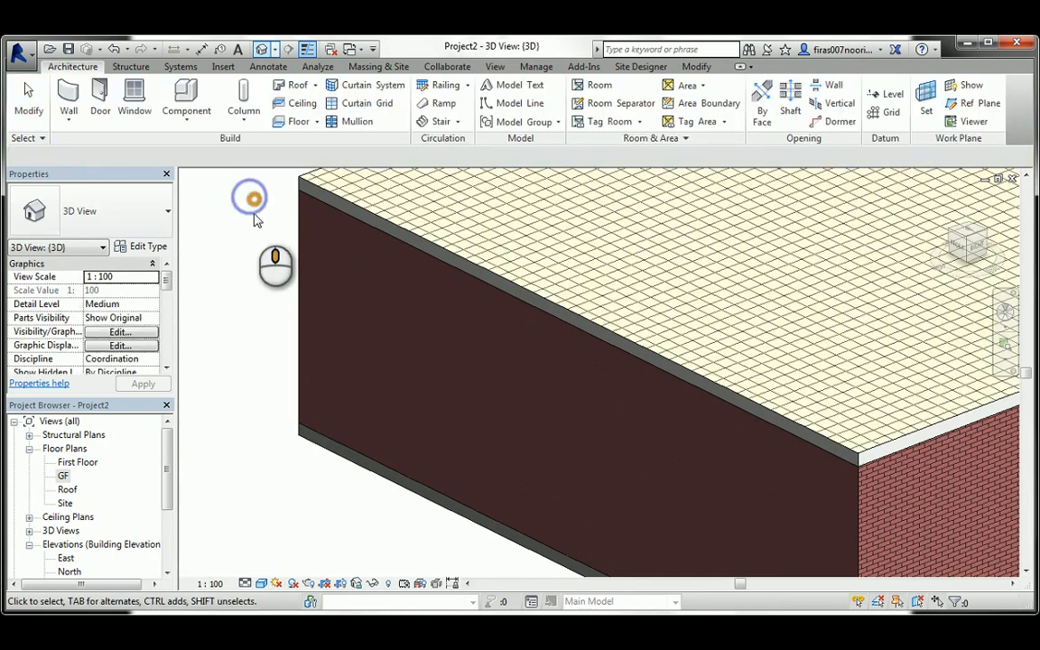
middle_drag(254, 199, 266, 281)
scroll(324, 284, up, 2)
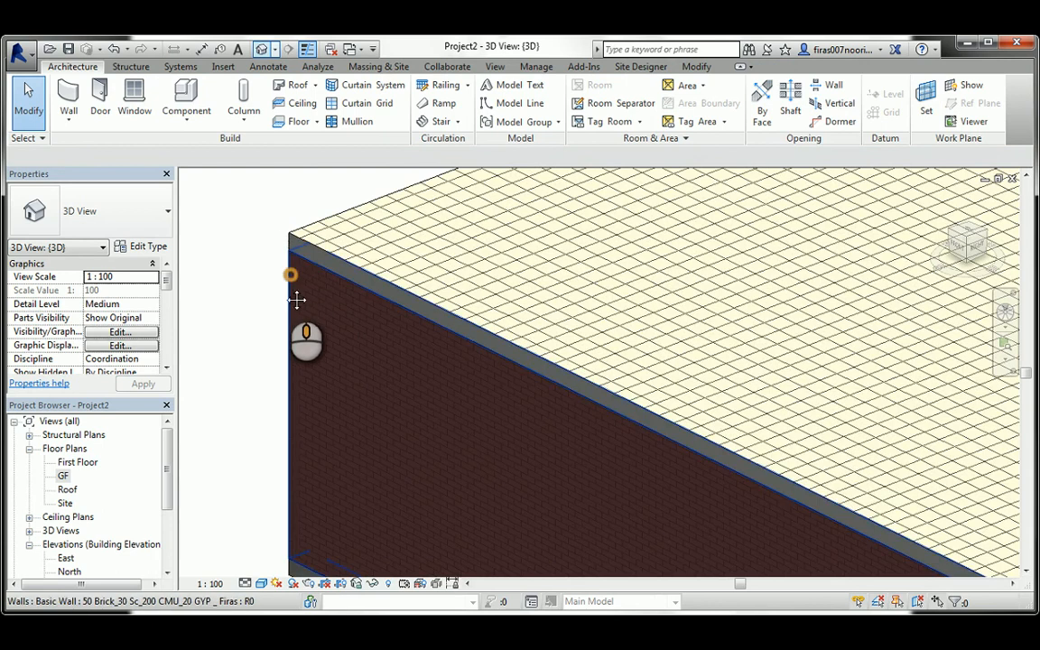
scroll(344, 251, down, 3)
scroll(542, 368, up, 4)
scroll(540, 370, up, 2)
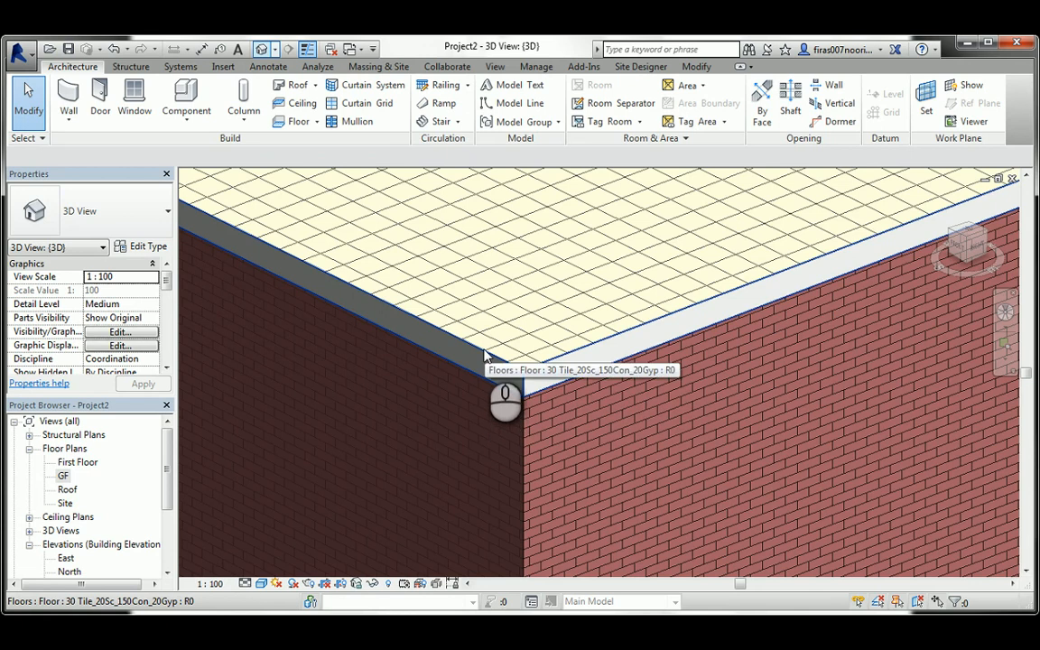
scroll(485, 356, down, 5)
middle_drag(487, 325, 516, 363)
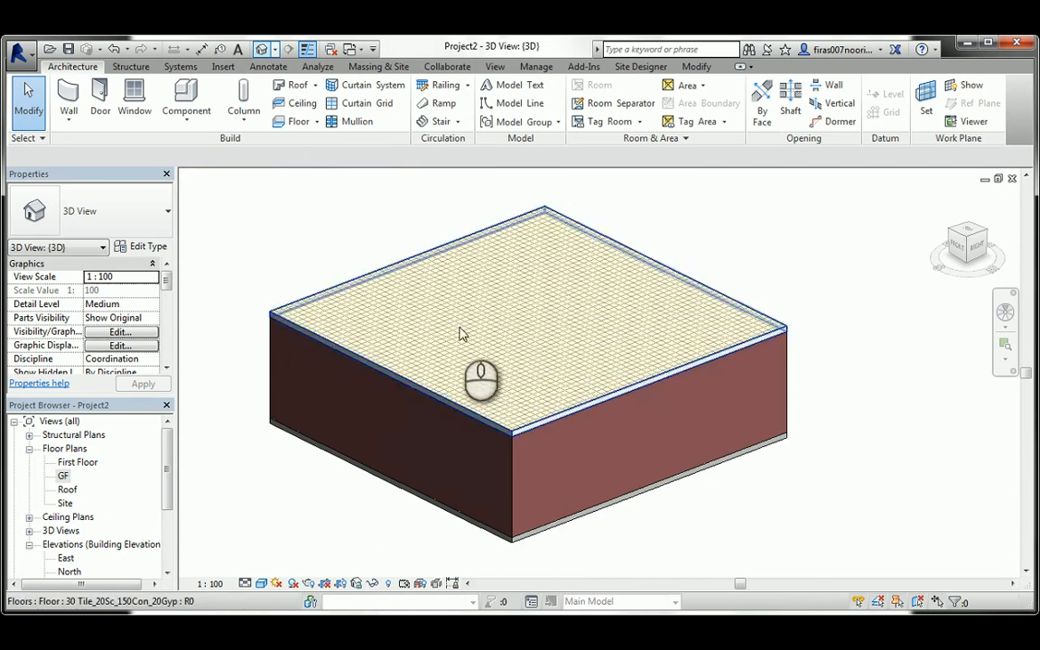
Select the upper floor in 3D to inspect its extent and edge above the walls.
click(392, 375)
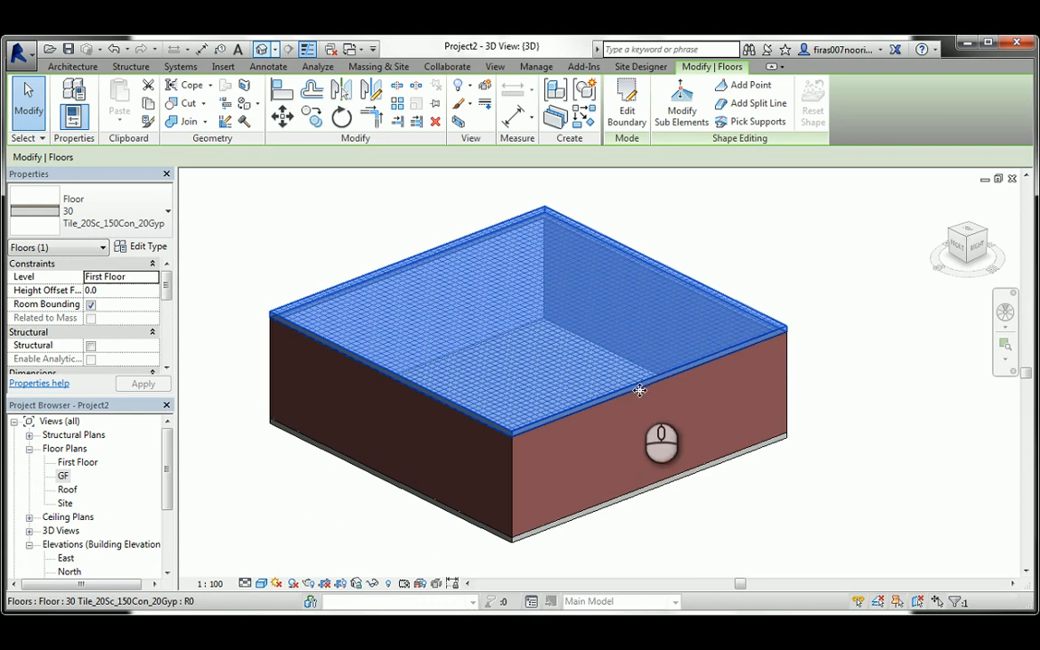
scroll(639, 390, up, 3)
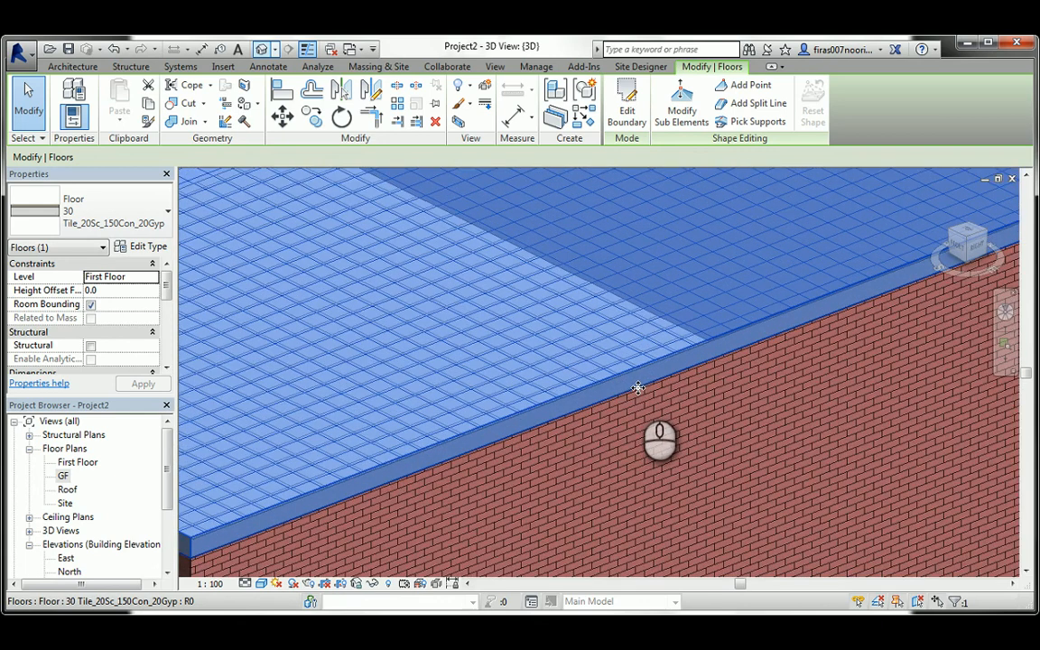
scroll(640, 397, down, 5)
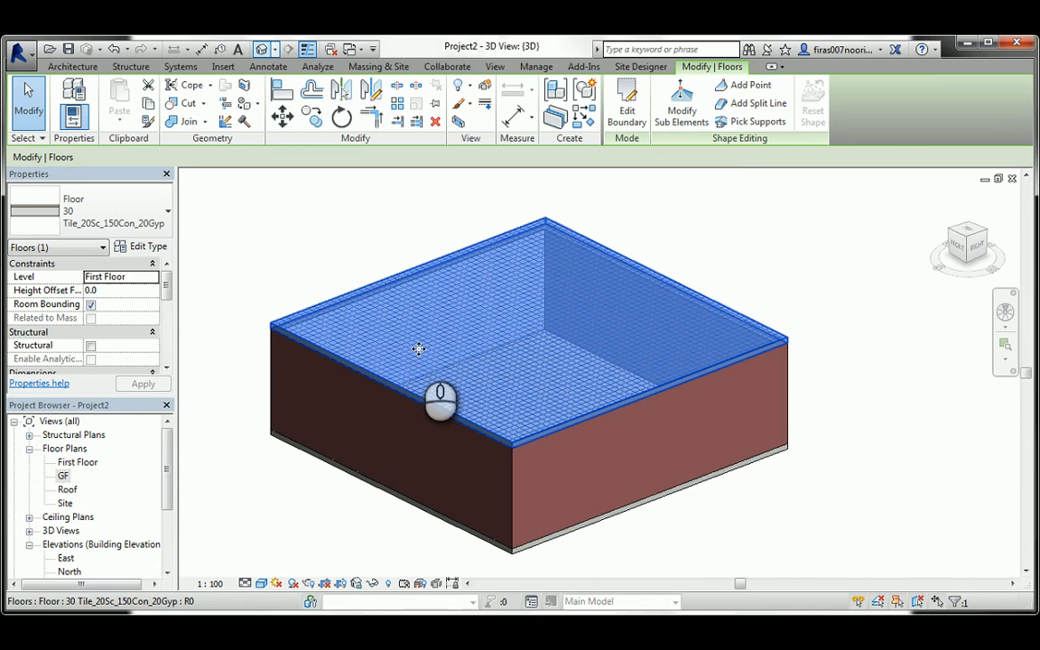
click(394, 228)
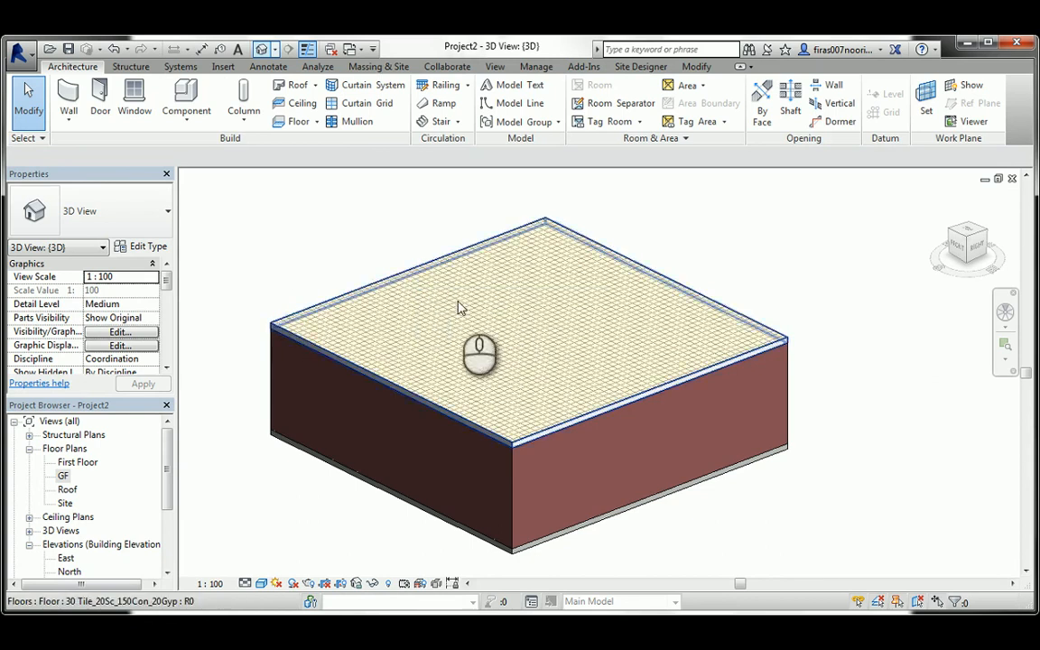
click(414, 271)
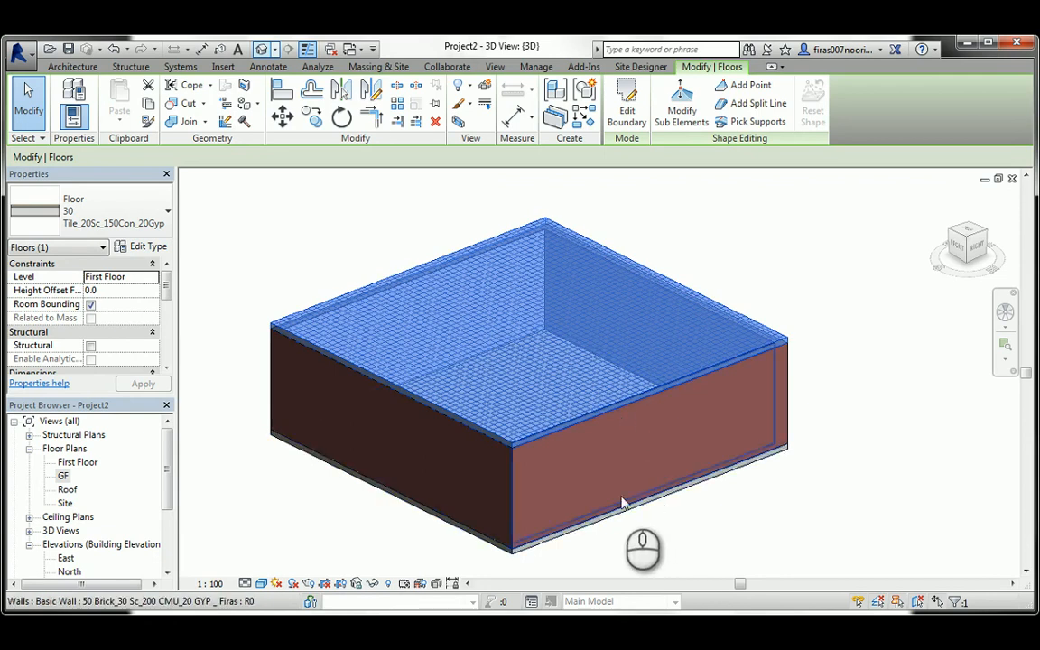
click(304, 239)
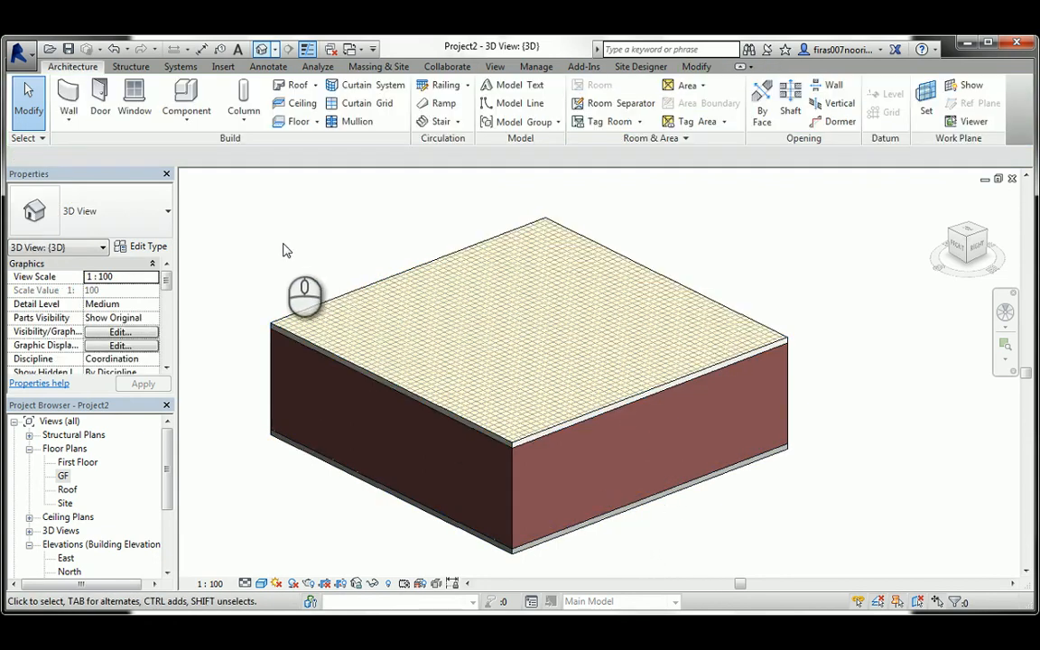
Open the First Floor plan.
double_click(80, 462)
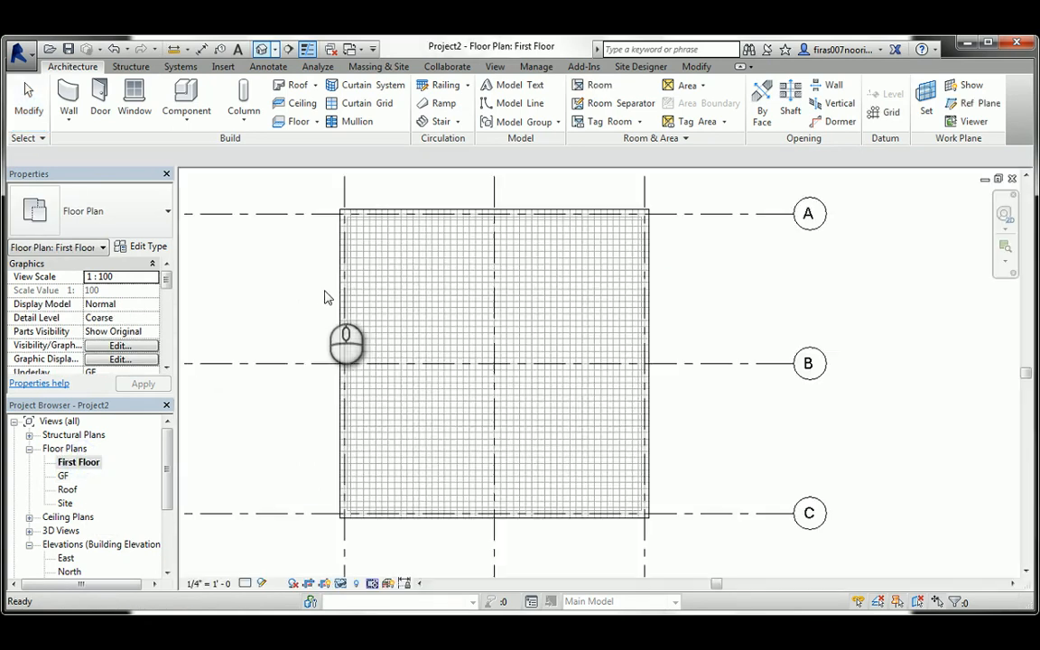
Try to draw a brick and CMU wall along grid A from the slab's upper-left corner.
click(70, 97)
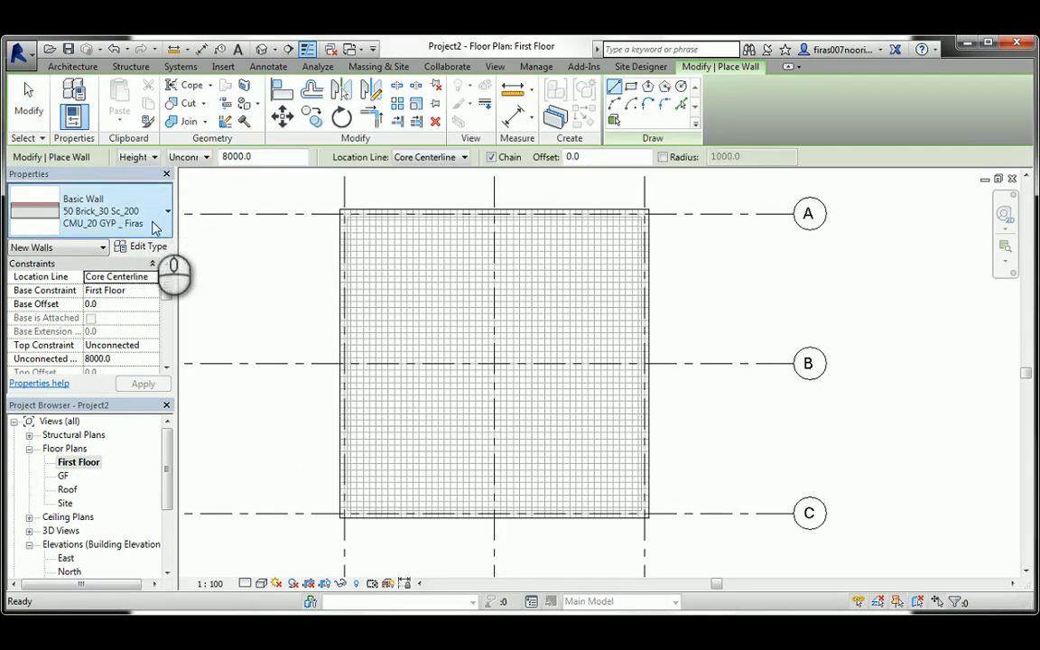
scroll(351, 205, up, 8)
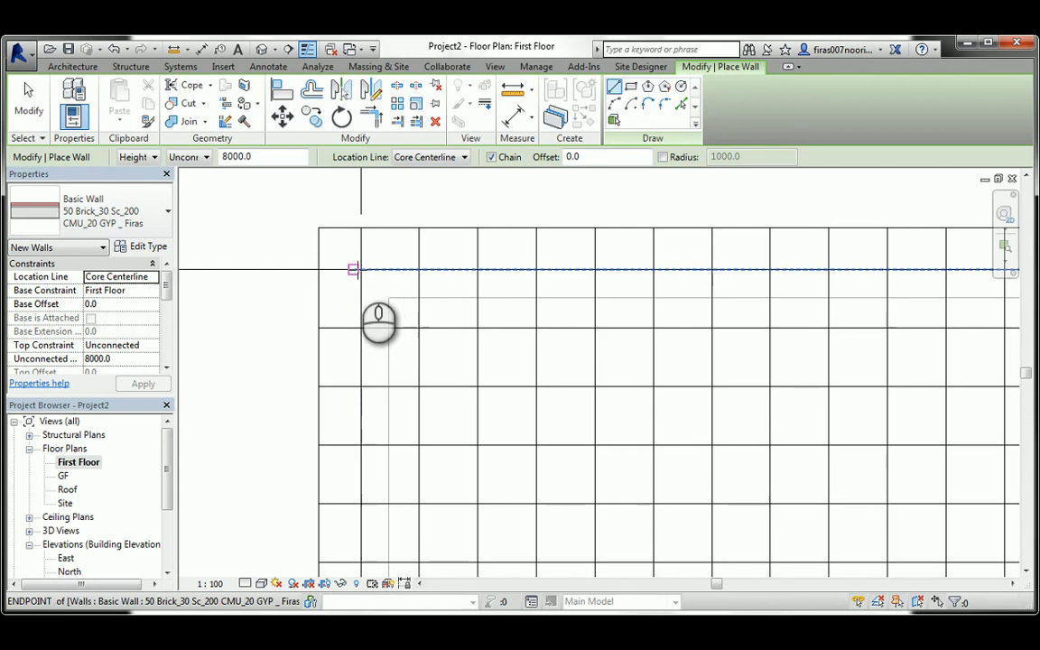
click(360, 269)
scroll(366, 269, down, 4)
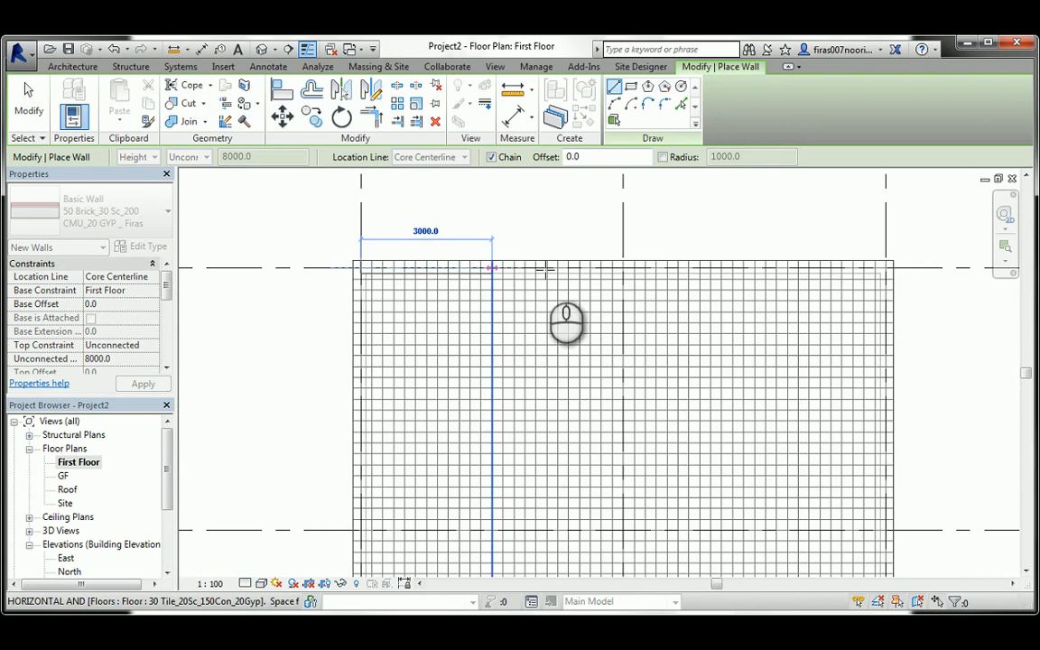
scroll(874, 265, up, 4)
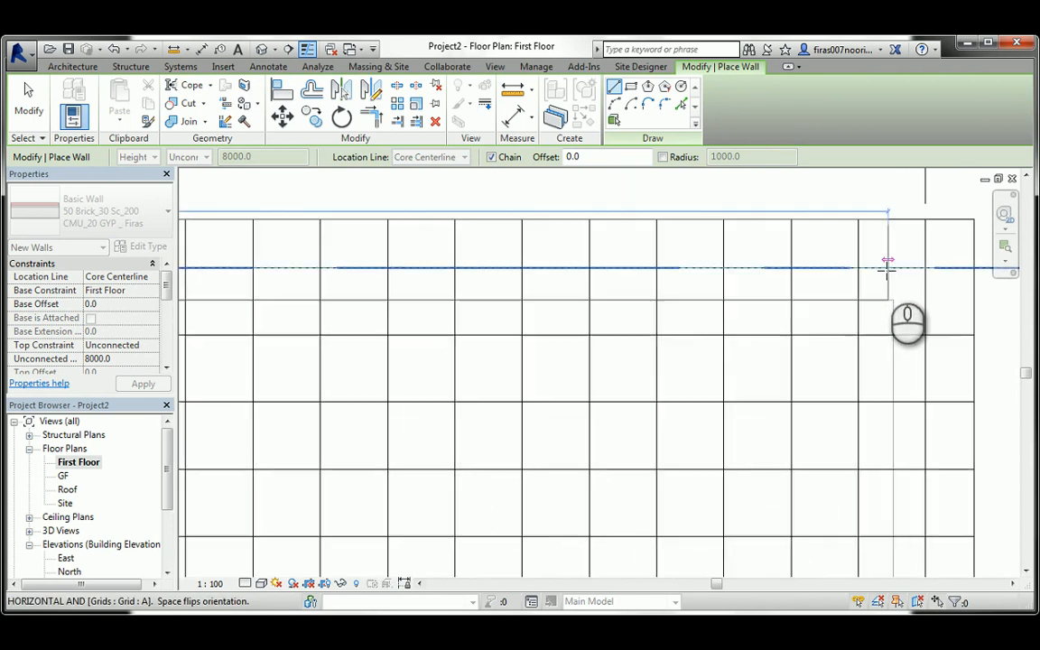
scroll(706, 260, down, 5)
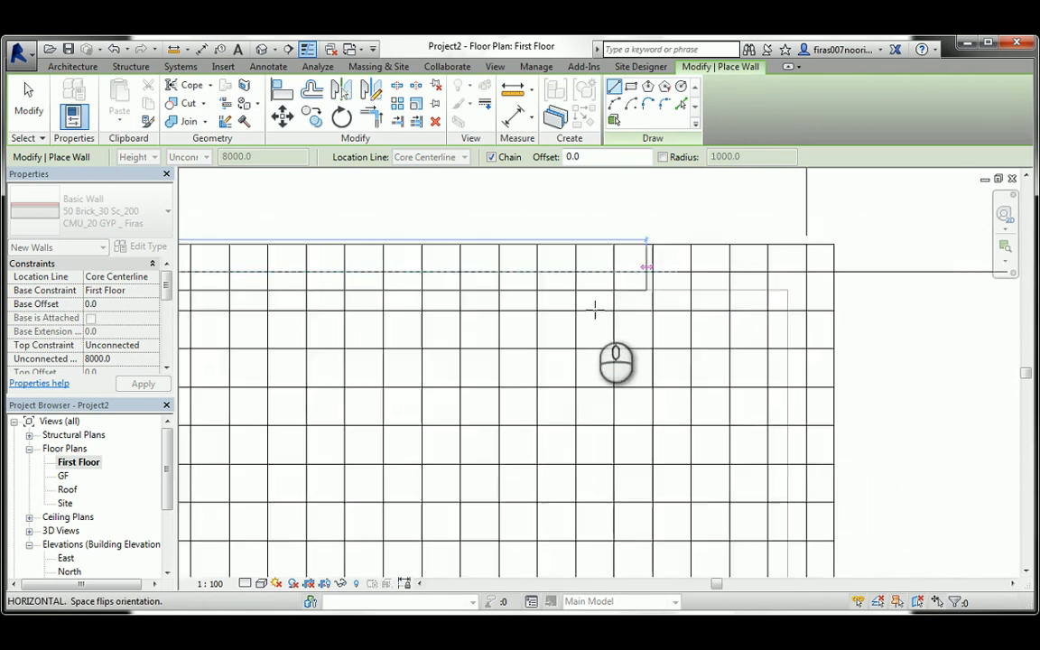
click(348, 204)
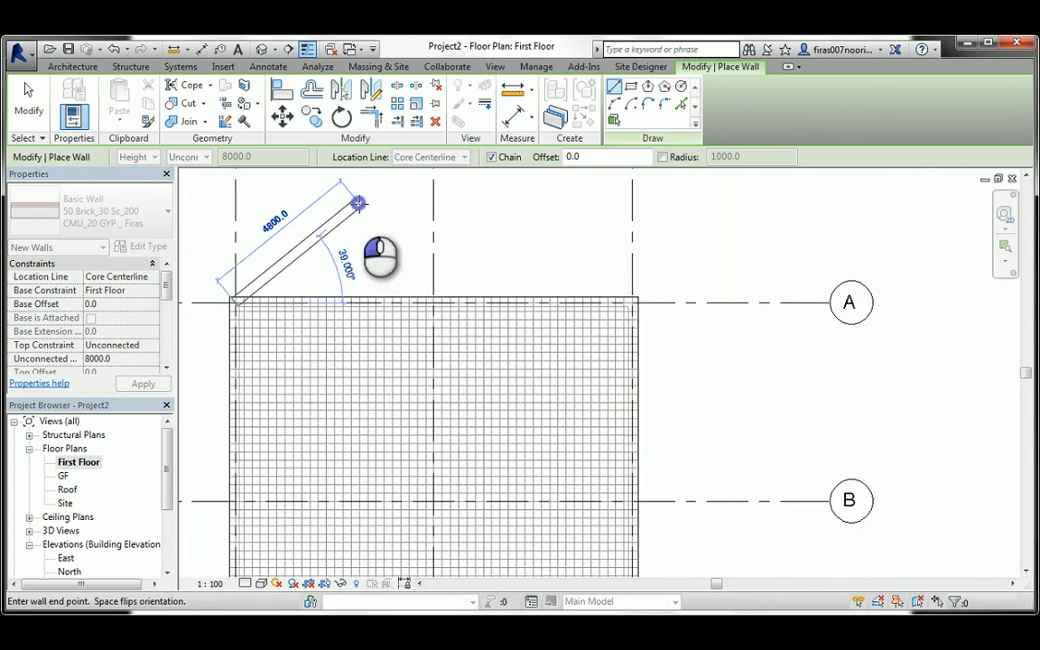
scroll(343, 229, up, 2)
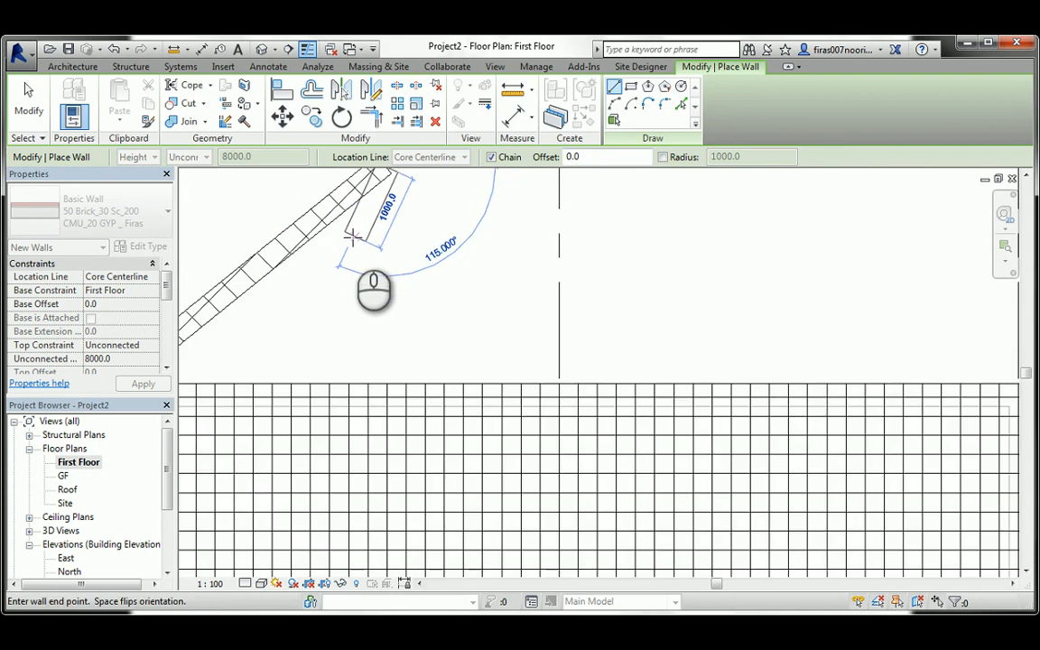
key(Escape)
scroll(351, 249, up, 2)
Set the First Floor plan's detail level to Fine so the wall layers are displayed.
click(213, 585)
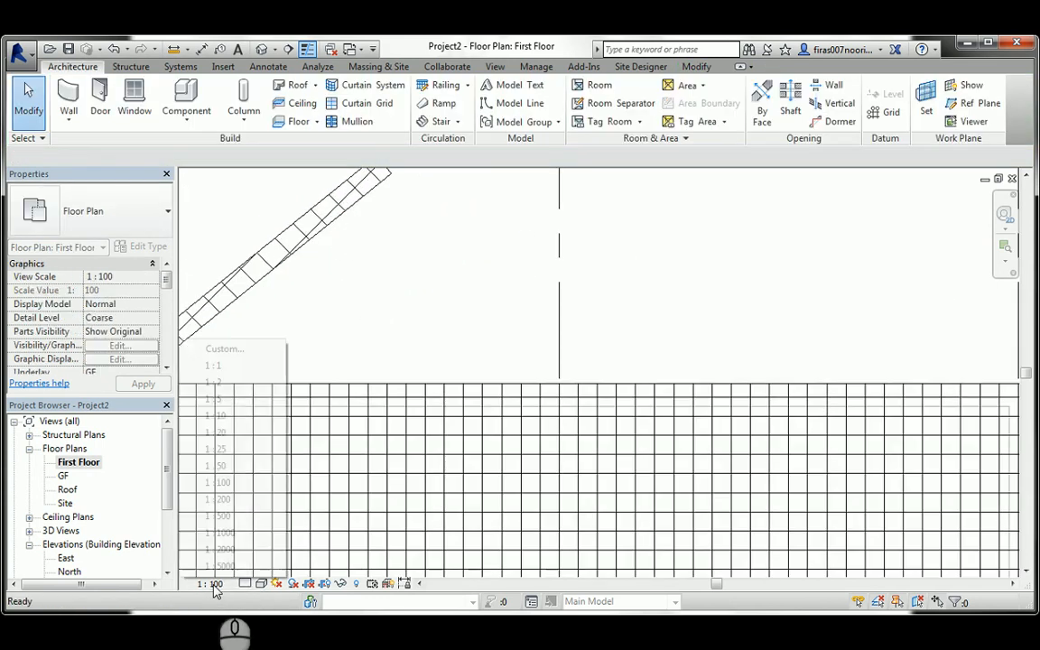
click(356, 278)
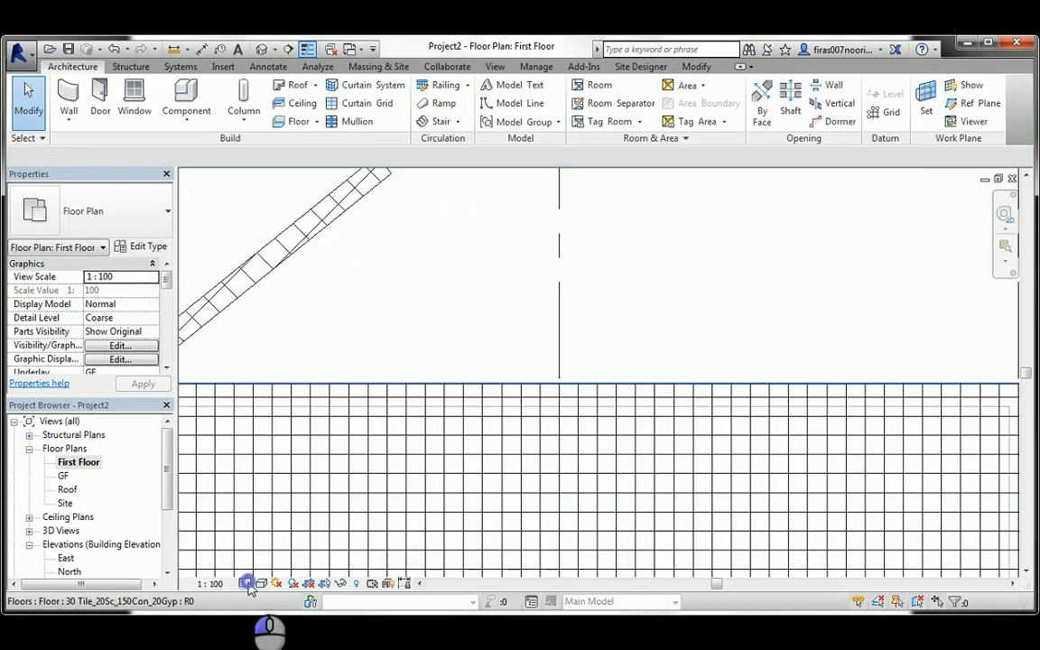
click(246, 583)
click(249, 566)
middle_drag(281, 342, 384, 287)
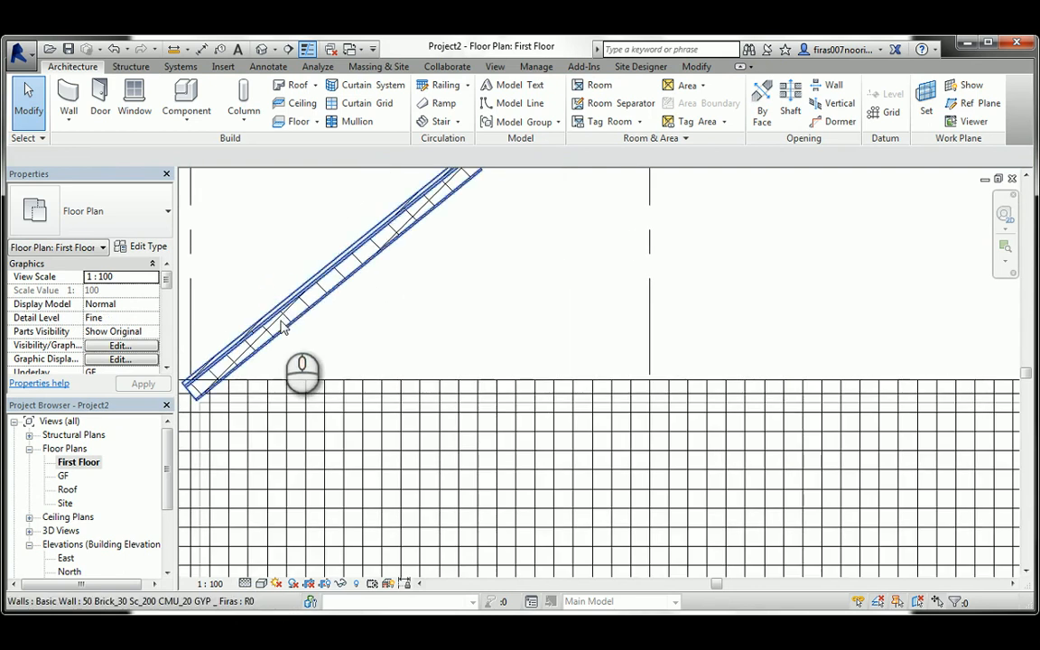
Delete the stray diagonal wall above the slab.
click(281, 318)
scroll(297, 279, up, 5)
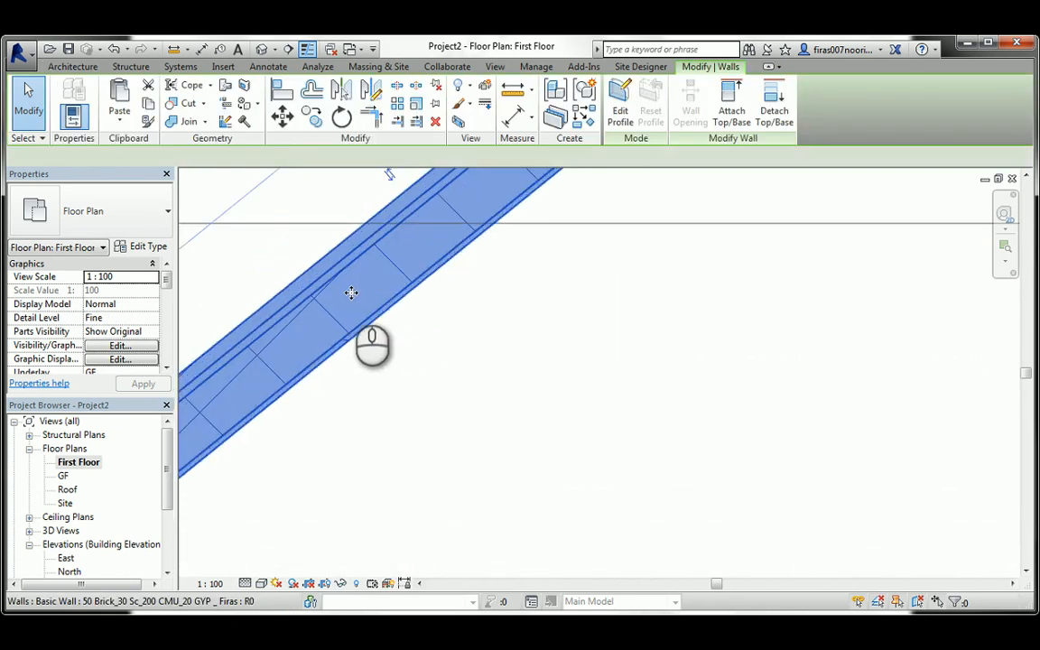
key(Delete)
Draw a 50 Brick_30 Sc_200 CMU_20 GYP wall by core centerline along grid A, from the slab's upper-left grid corner to grid 3.
scroll(329, 288, down, 5)
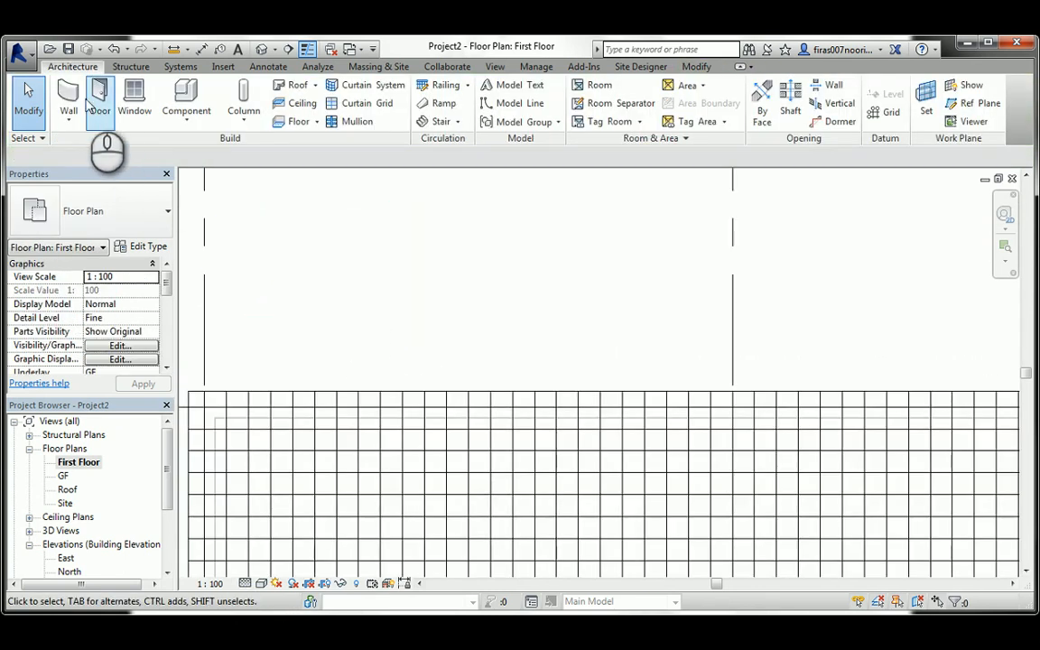
click(72, 99)
scroll(198, 402, up, 3)
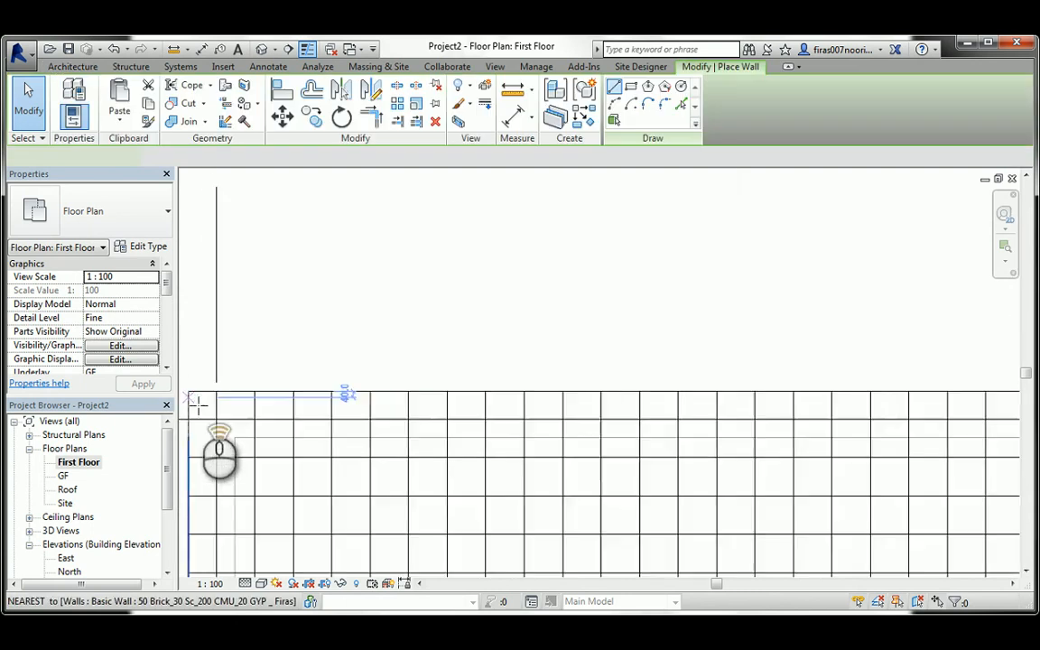
scroll(228, 421, up, 2)
click(232, 429)
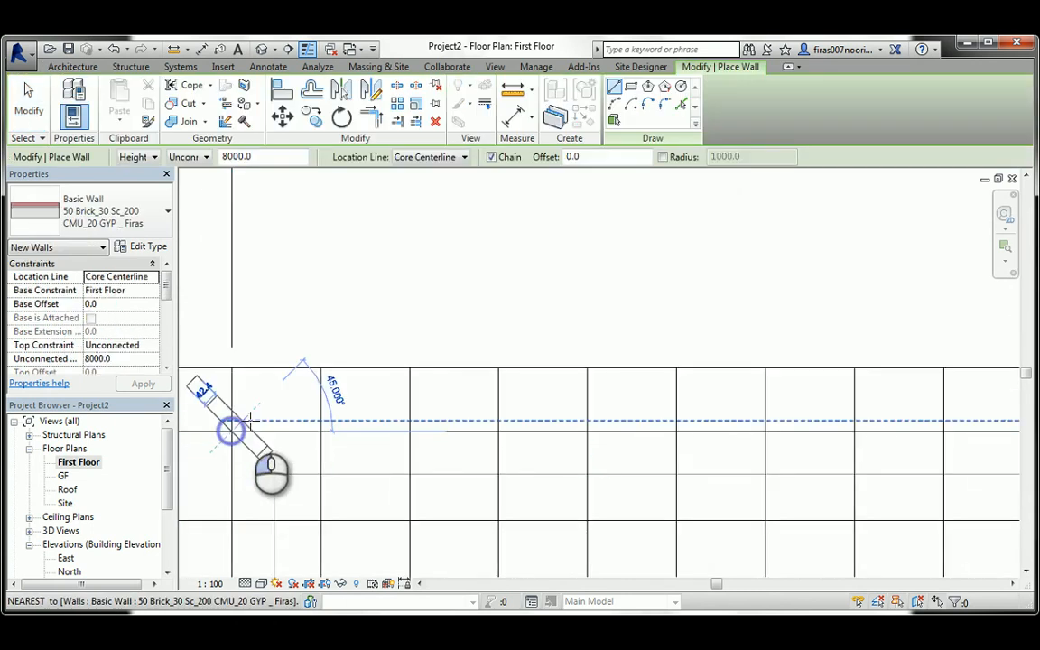
scroll(251, 422, down, 1)
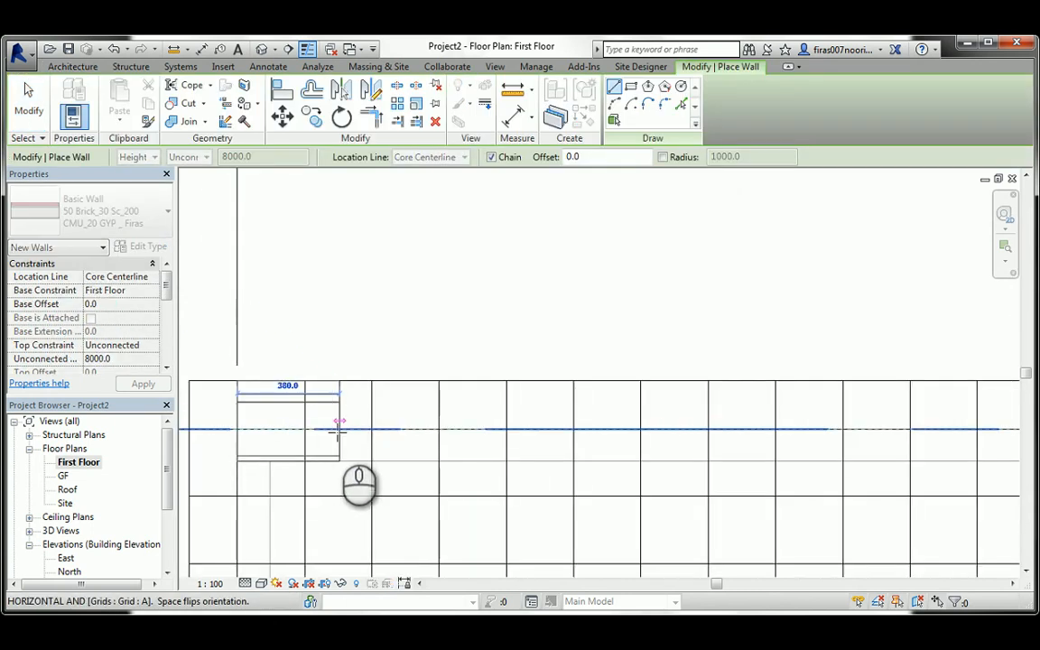
scroll(338, 428, down, 5)
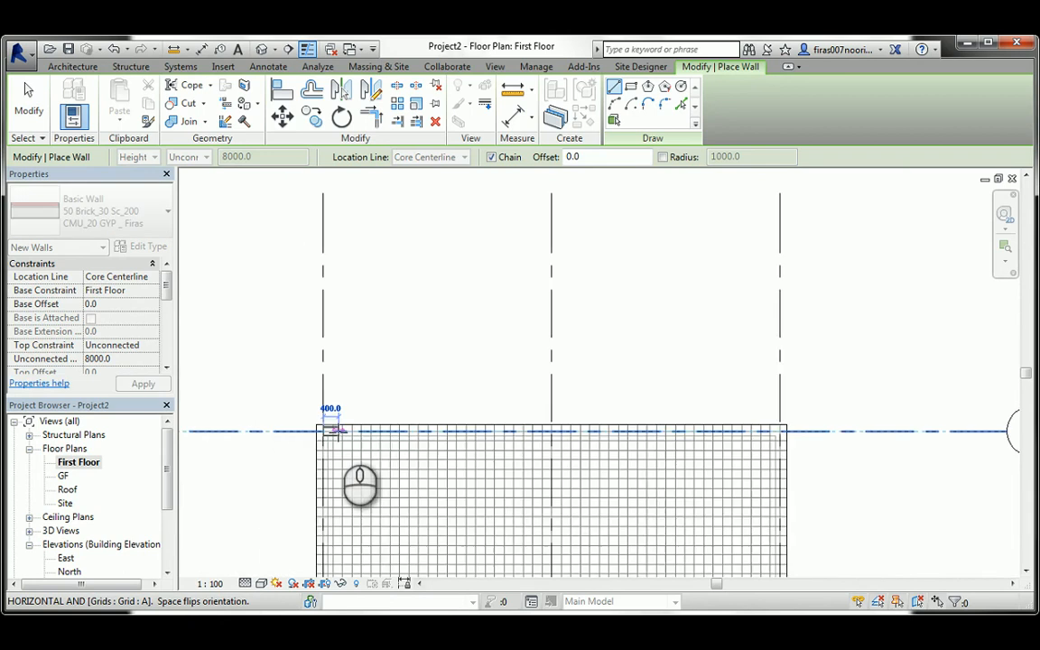
scroll(555, 435, up, 5)
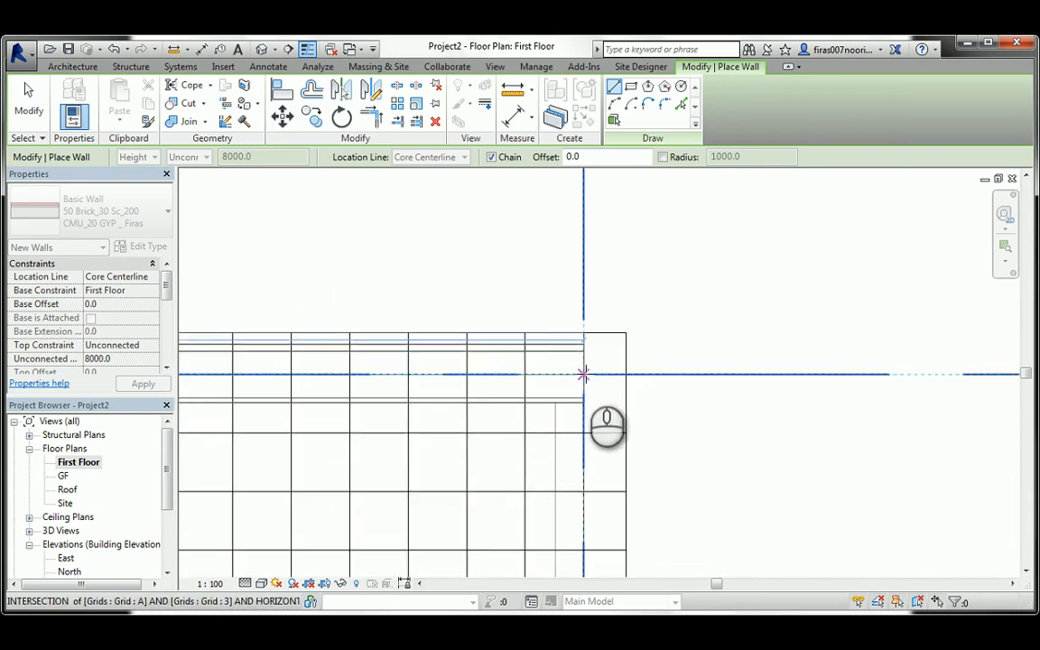
click(583, 373)
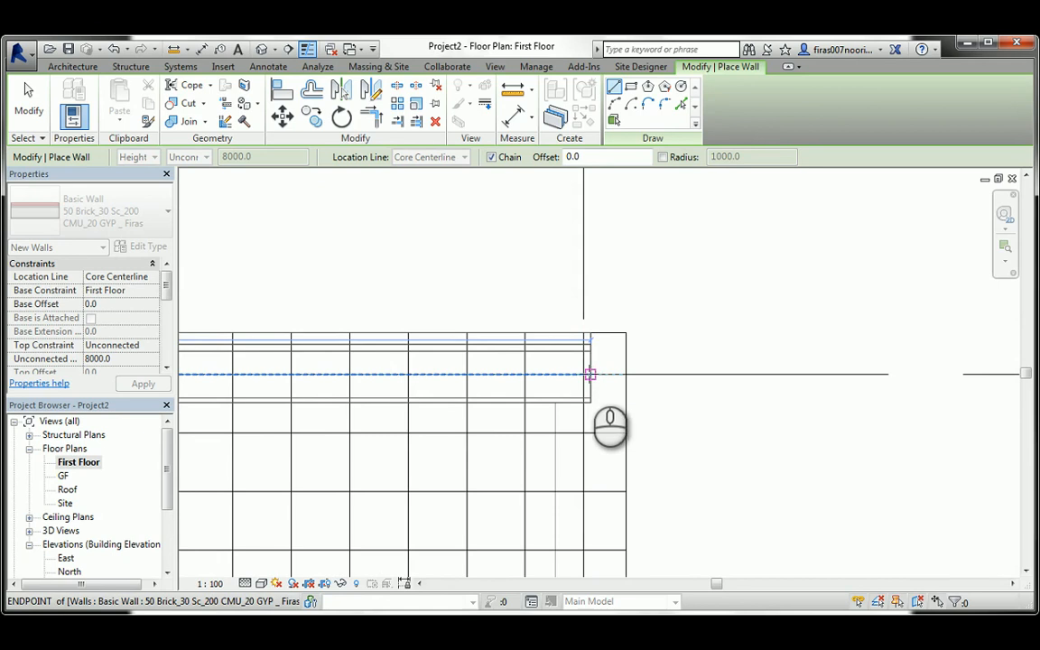
click(583, 373)
Continue the wall chain down grid 3 from grid A to grid B, 6000 mm long.
scroll(579, 348, down, 5)
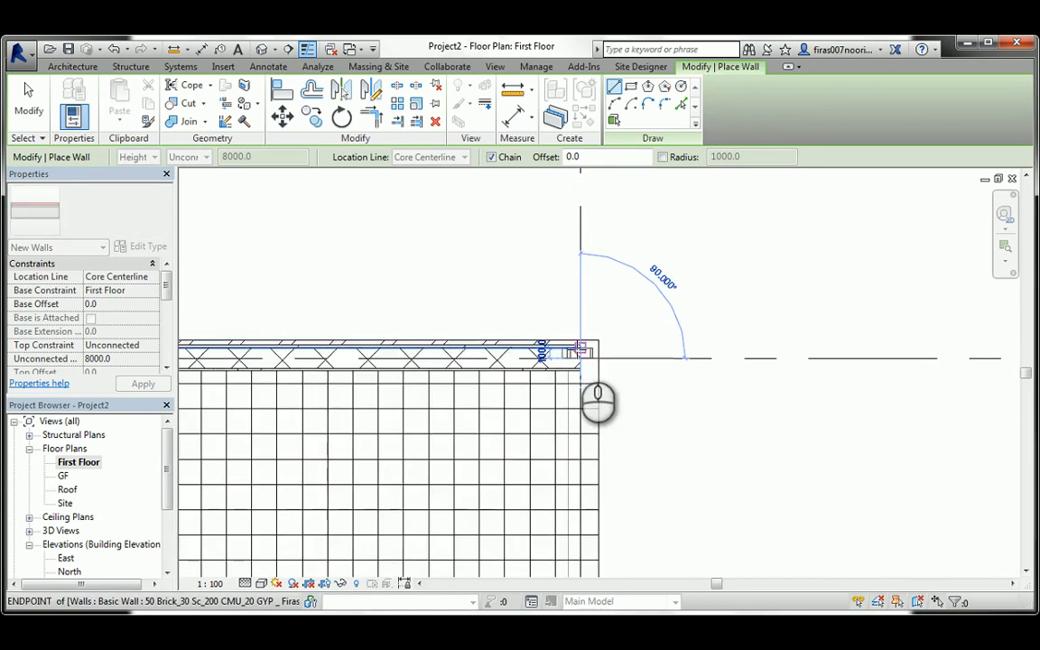
mouse_move(579, 502)
middle_down()
mouse_move(574, 377)
mouse_move(548, 307)
middle_up()
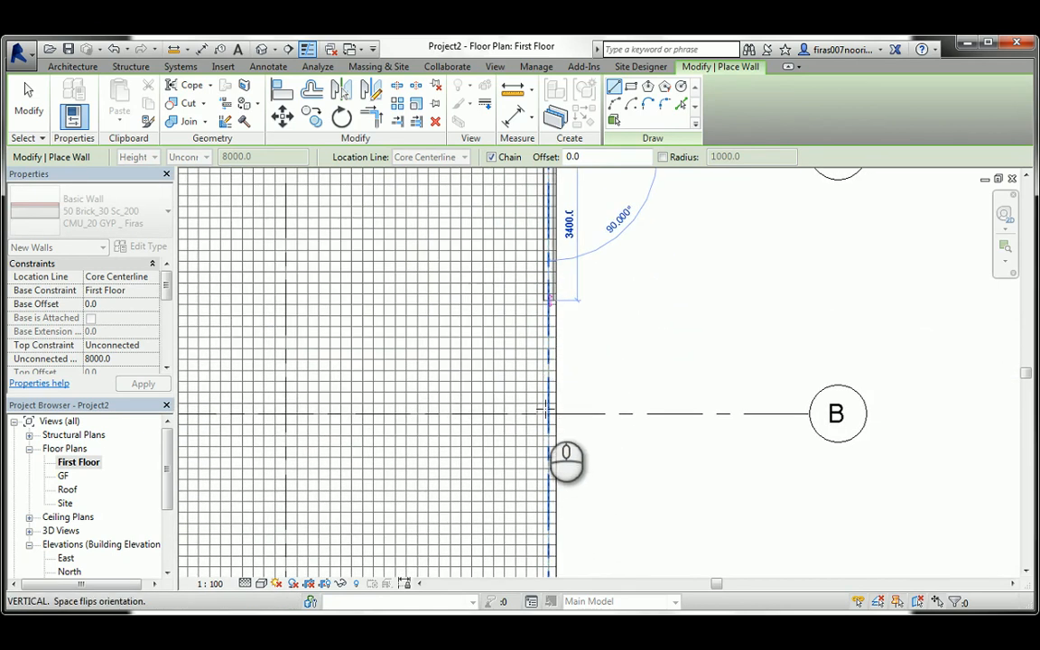
scroll(549, 415, up, 4)
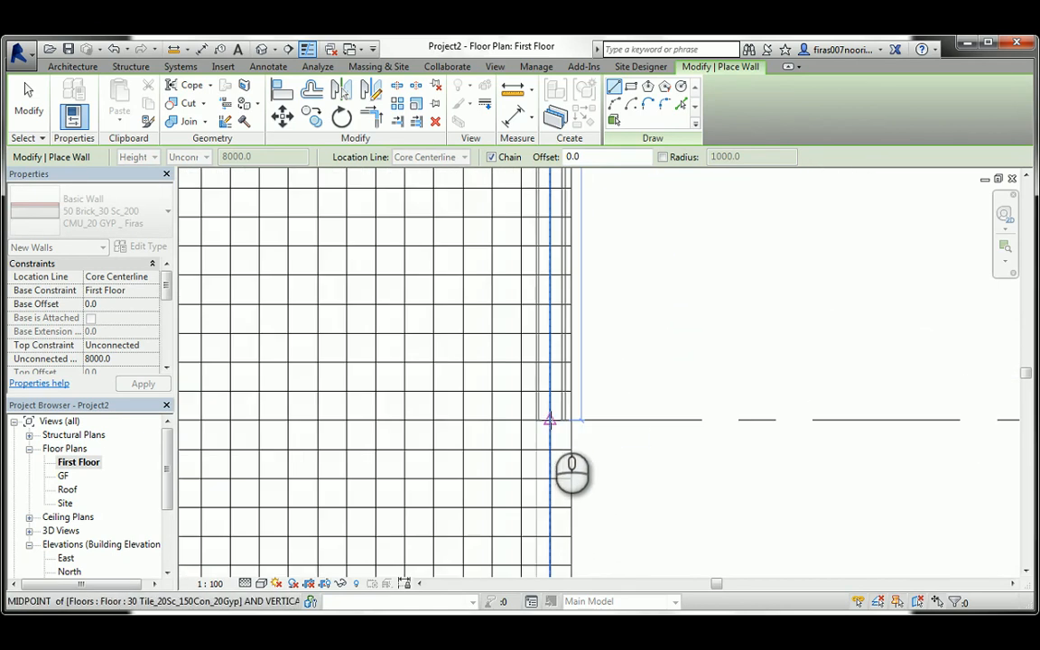
click(549, 419)
Continue the wall chain along grid B from grid 3 to the leftmost vertical grid.
scroll(537, 429, down, 4)
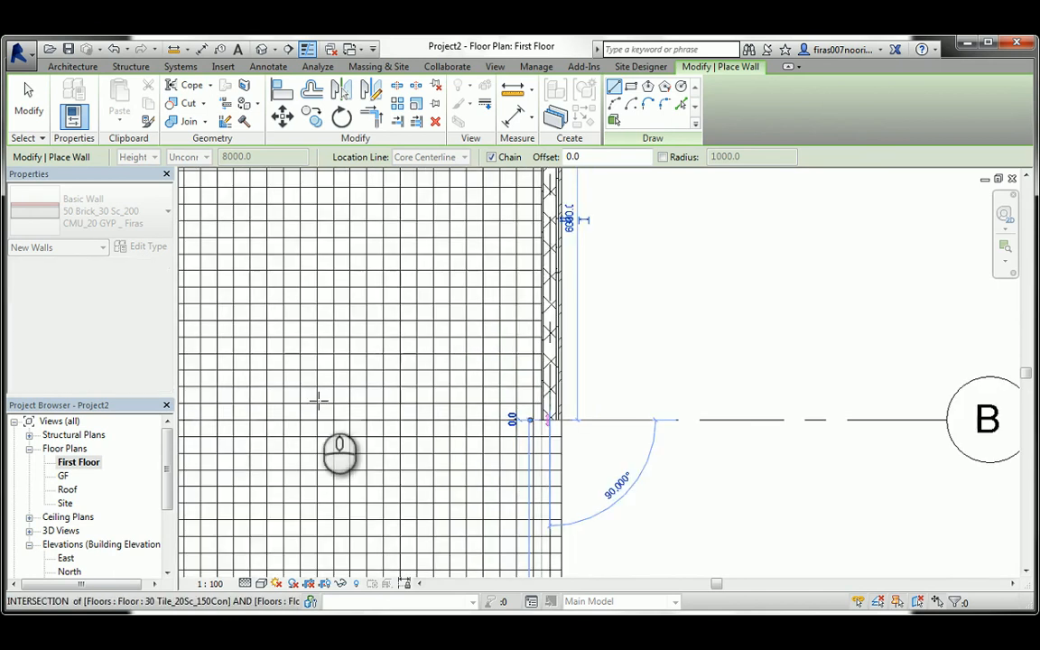
middle_drag(456, 418, 659, 418)
scroll(372, 420, up, 4)
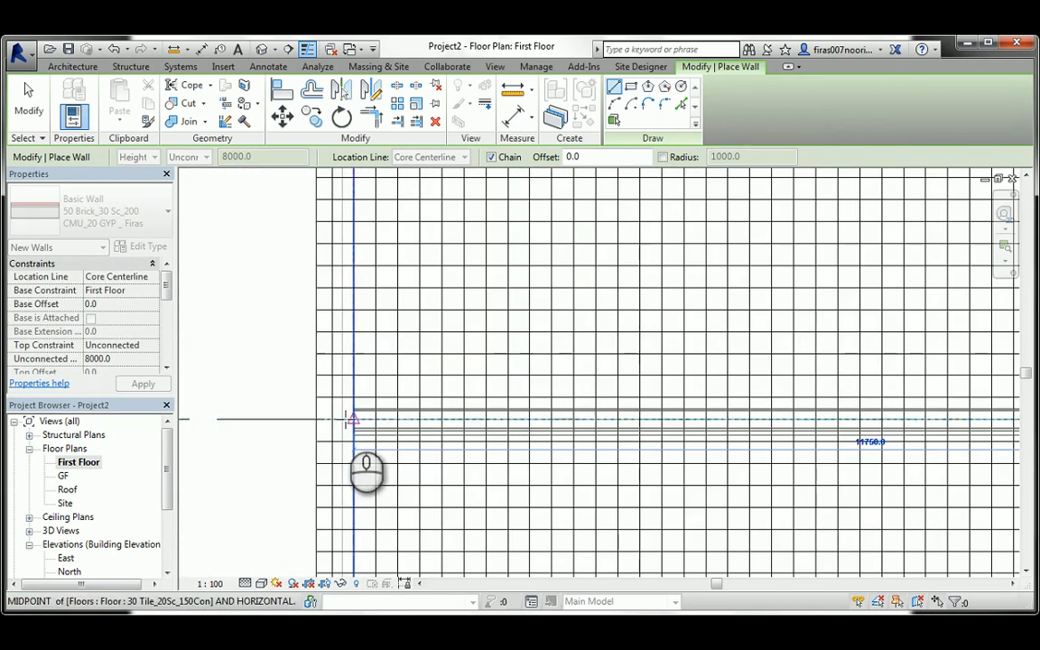
scroll(332, 419, up, 3)
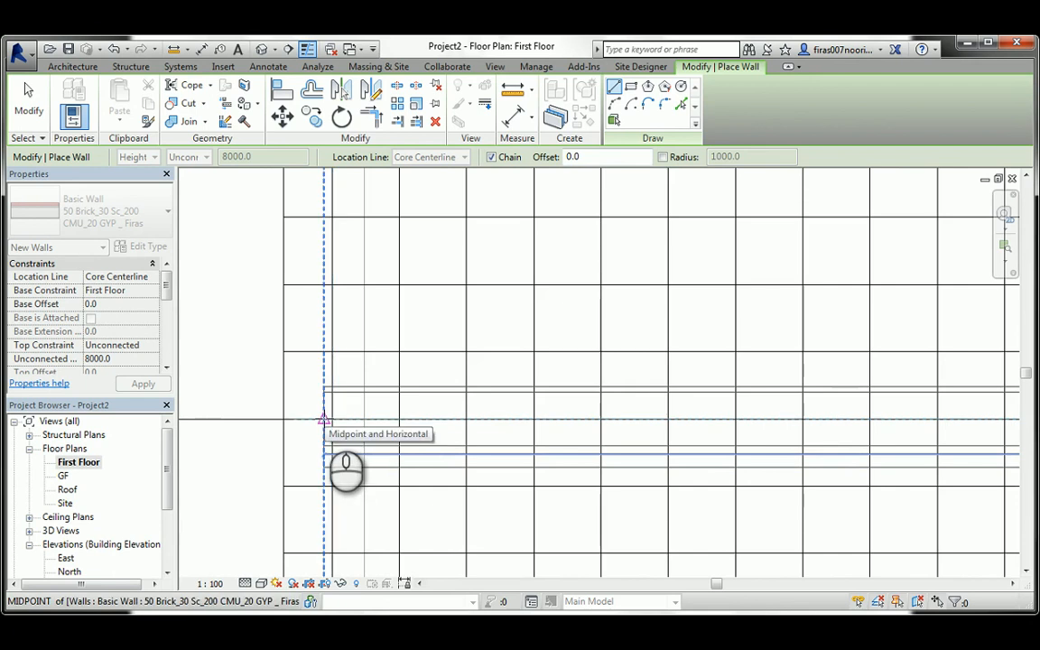
click(327, 420)
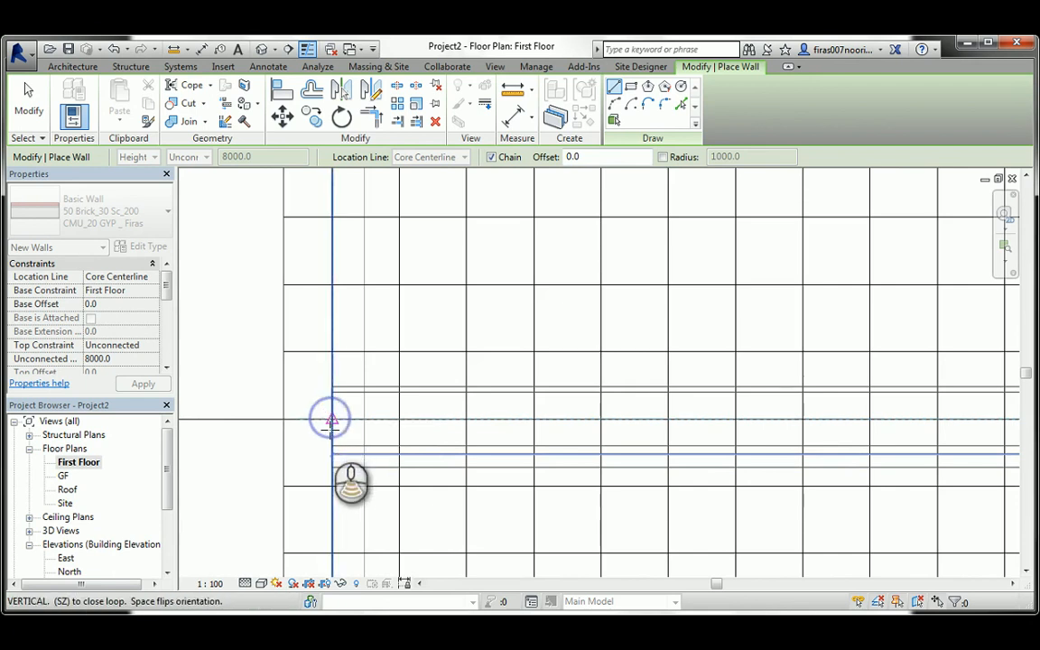
Close the wall rectangle along the leftmost vertical grid from grid B up to the start of the grid A wall and finish the Wall command.
scroll(329, 423, down, 5)
scroll(331, 409, down, 3)
middle_drag(324, 292, 334, 345)
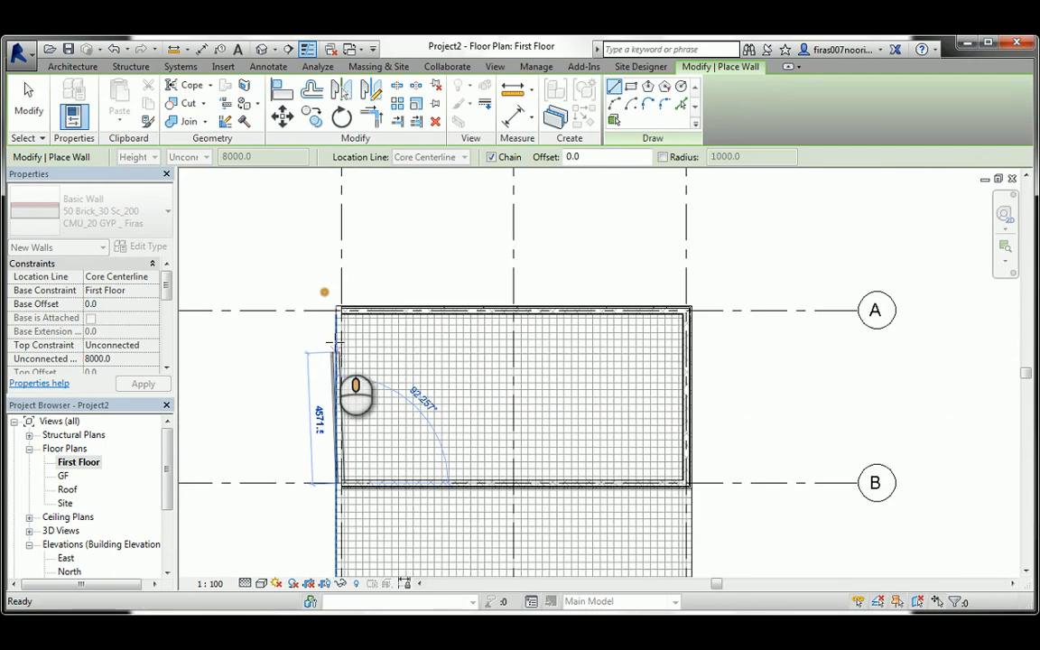
scroll(338, 313, up, 2)
scroll(340, 315, up, 3)
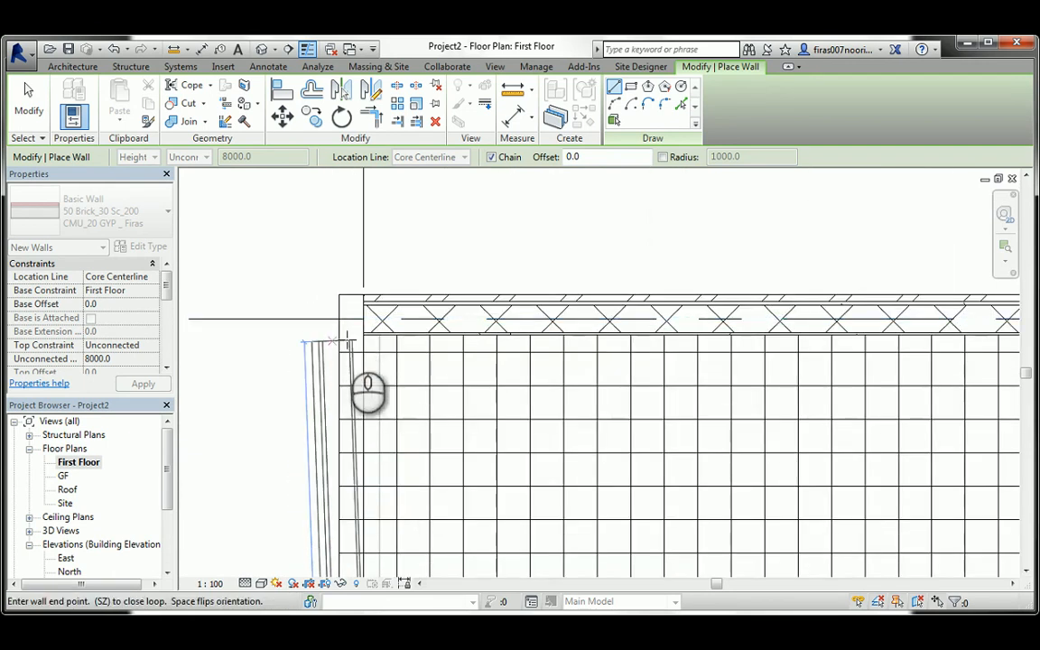
click(363, 315)
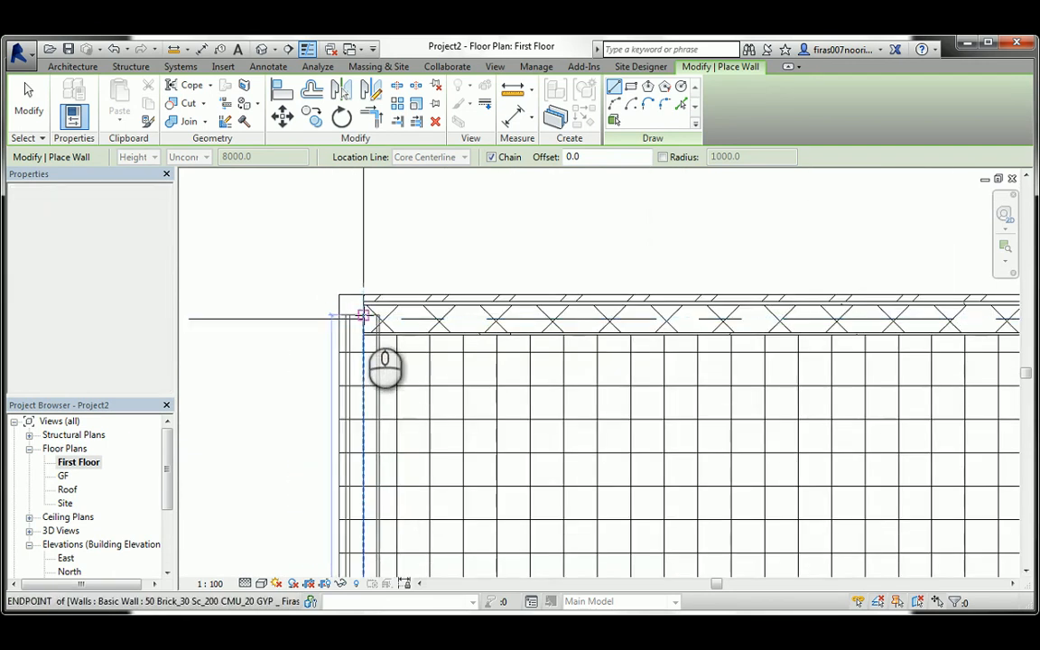
right_click(286, 252)
click(297, 263)
right_click(292, 254)
click(297, 261)
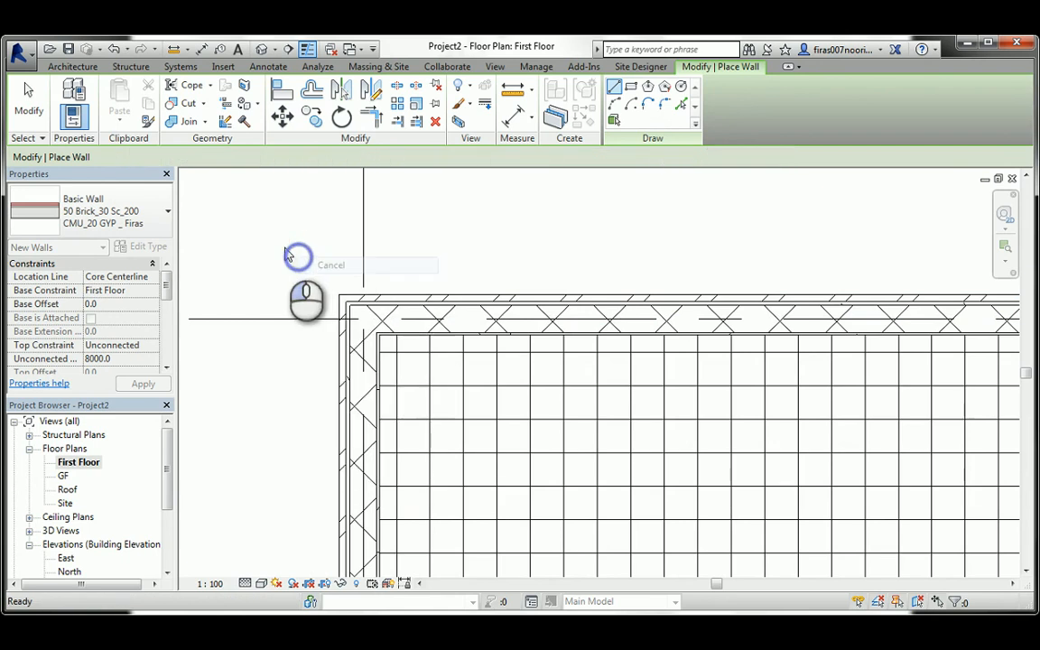
In the 3D view, select the whole chain of First Floor walls and set their top constraint to Up to level: Roof.
scroll(287, 256, down, 2)
scroll(289, 281, down, 3)
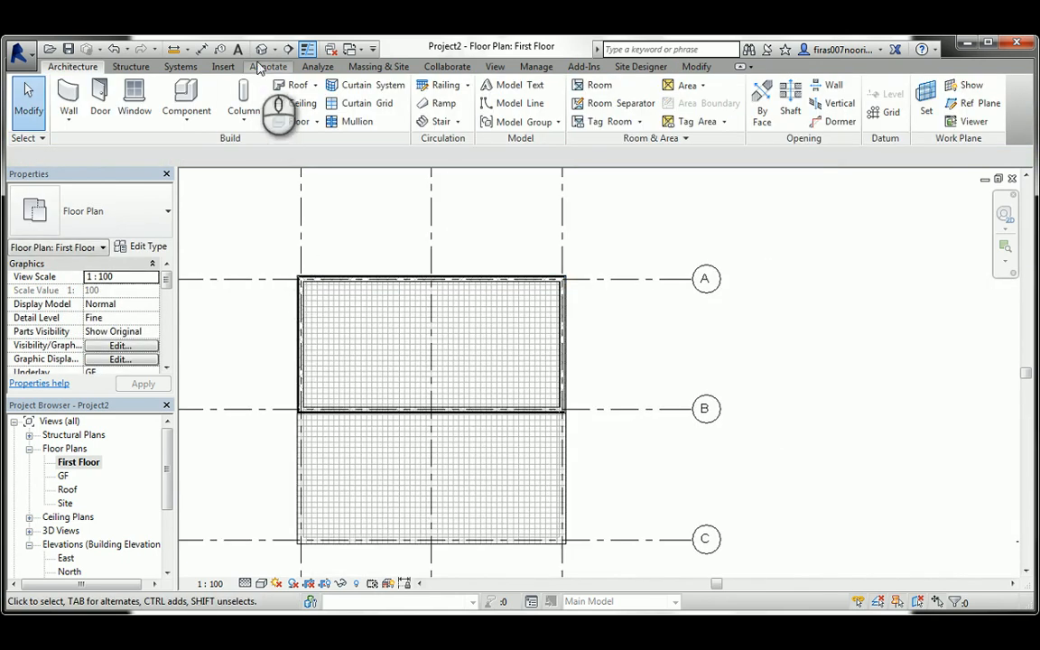
click(260, 54)
scroll(413, 313, down, 2)
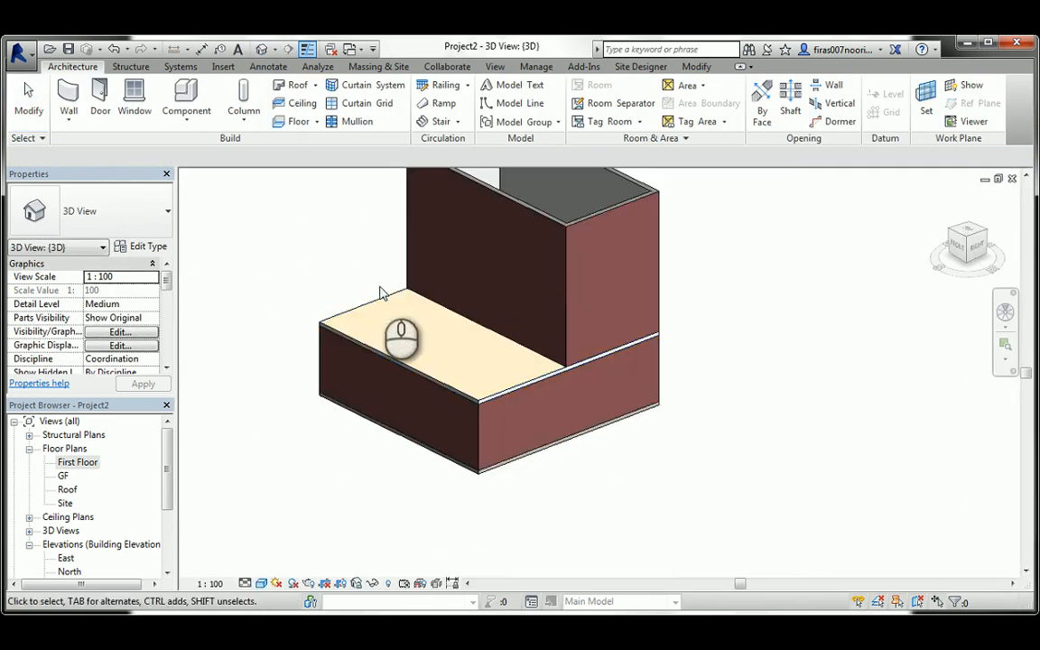
middle_drag(365, 272, 439, 373)
shift+middle_drag(377, 314, 585, 328)
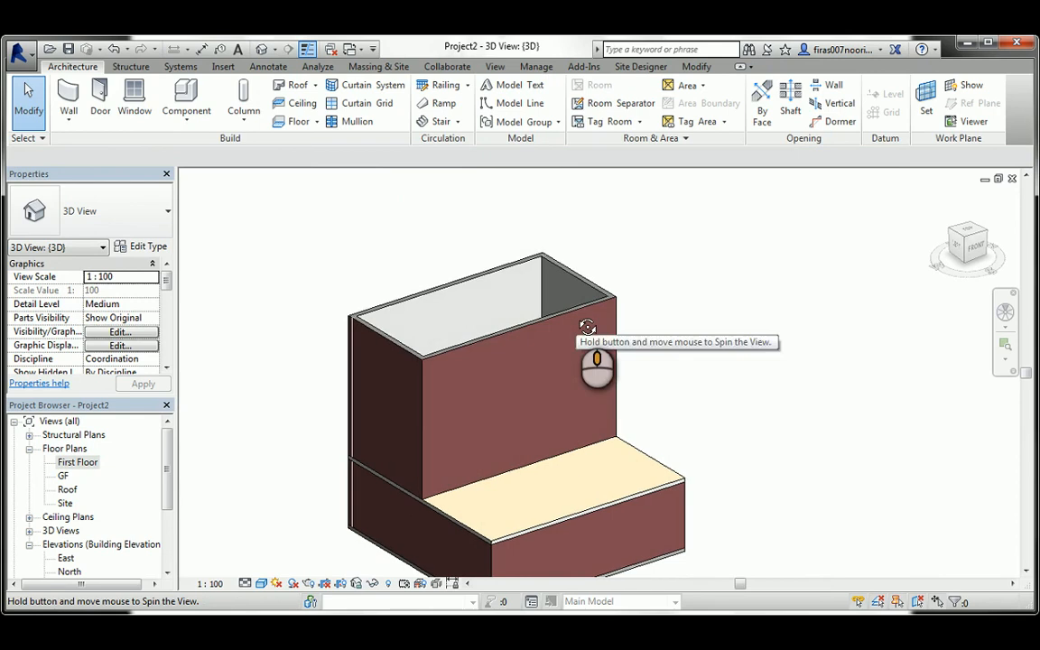
key(Tab)
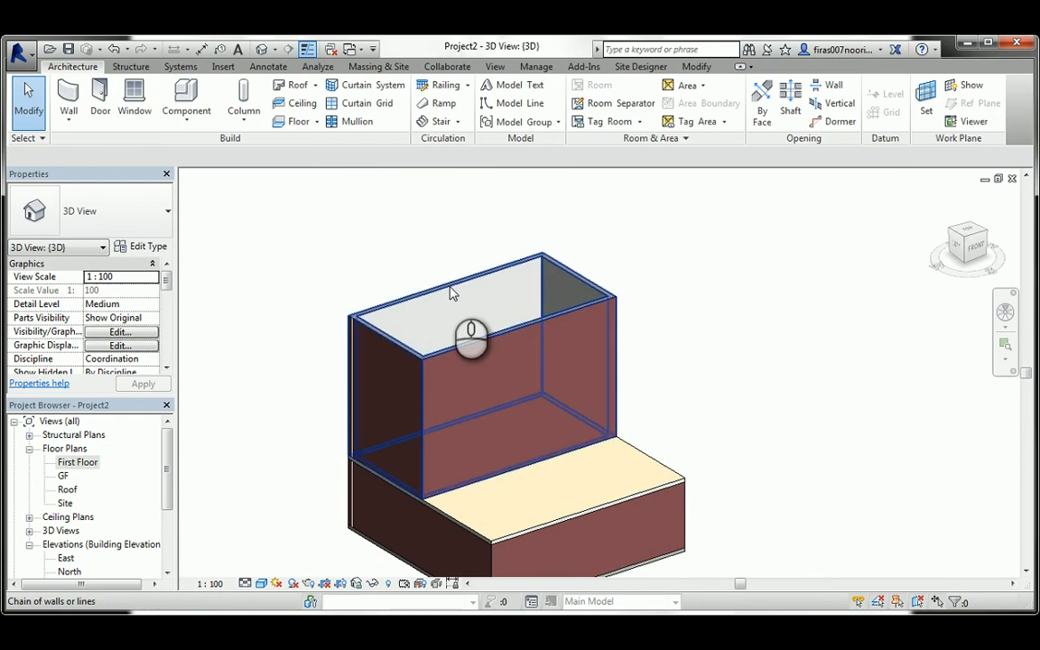
click(316, 321)
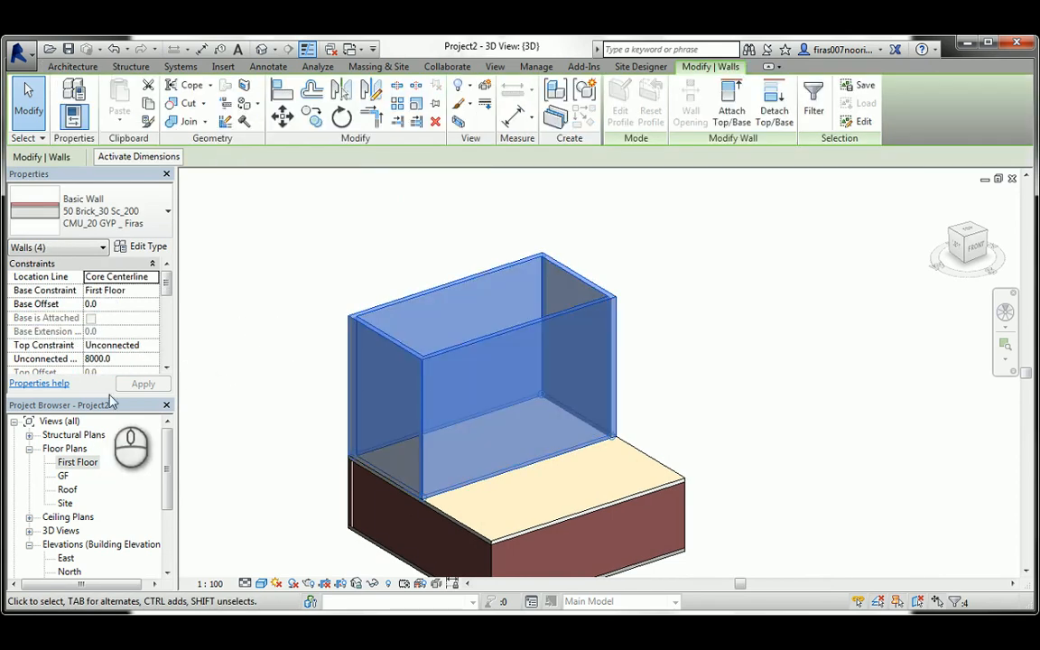
click(153, 346)
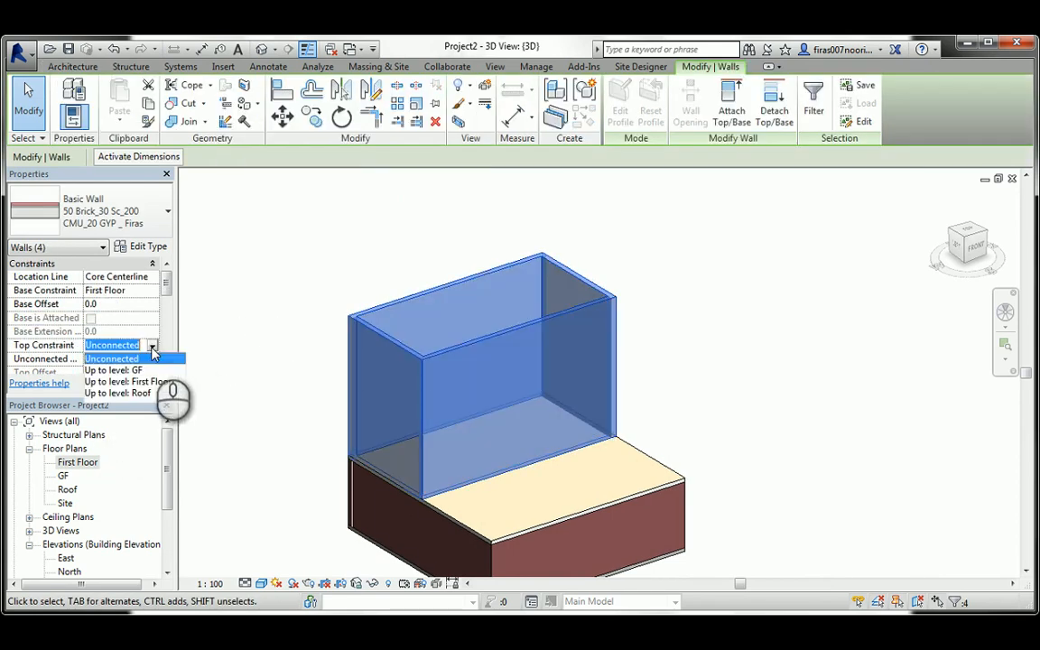
click(134, 393)
click(230, 368)
scroll(290, 460, up, 3)
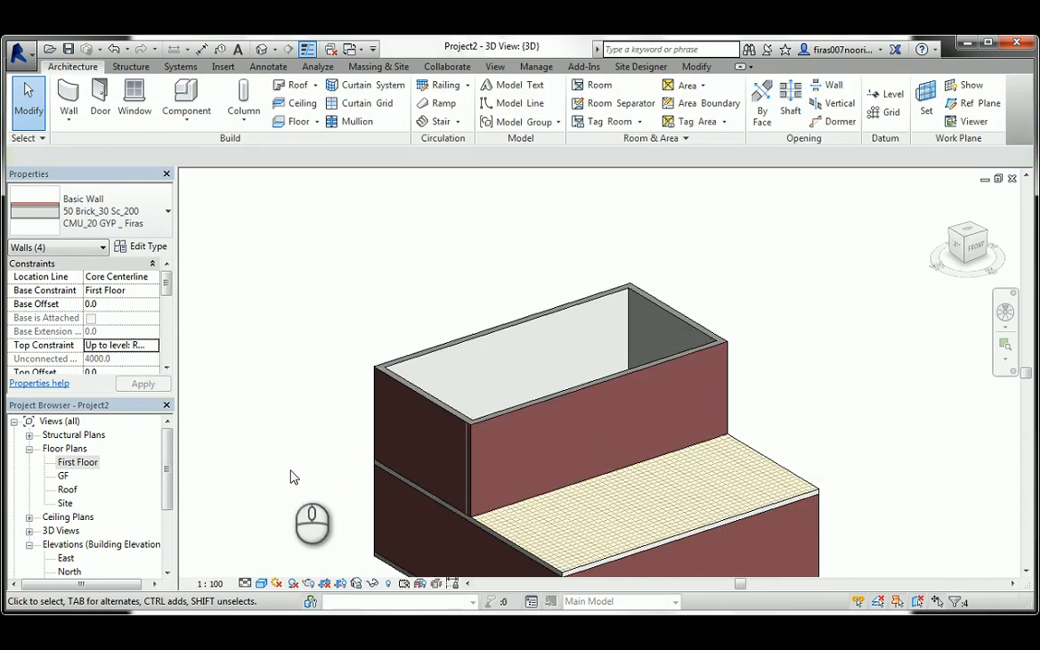
In the First Floor plan, show the bubbles at the upper ends of vertical grids 1, 2 and 3.
double_click(74, 463)
scroll(395, 365, down, 5)
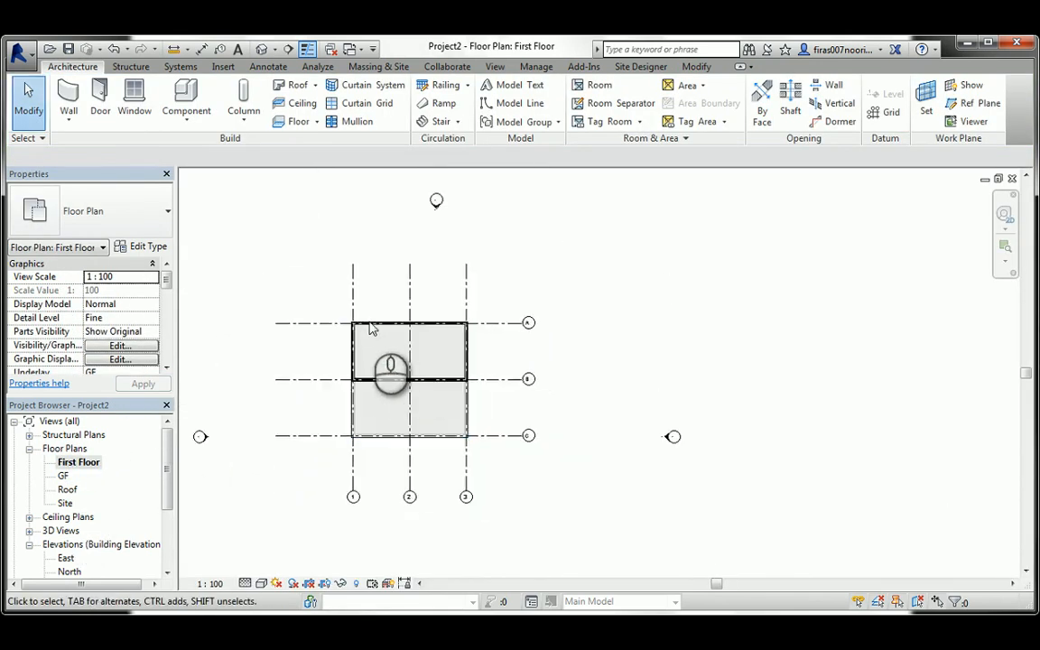
click(355, 287)
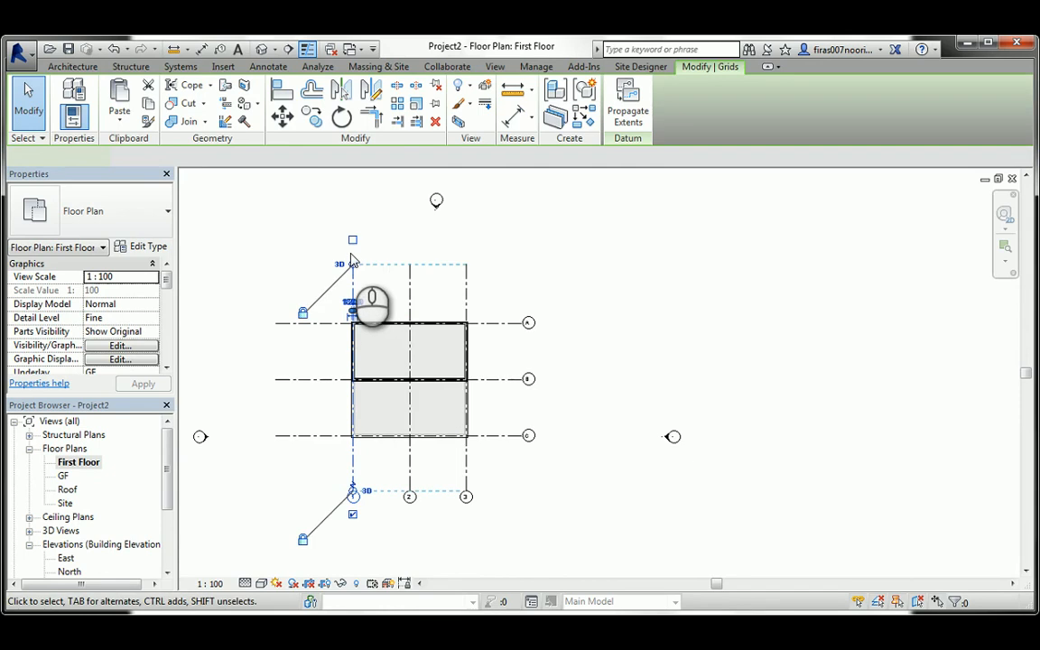
click(410, 260)
click(465, 271)
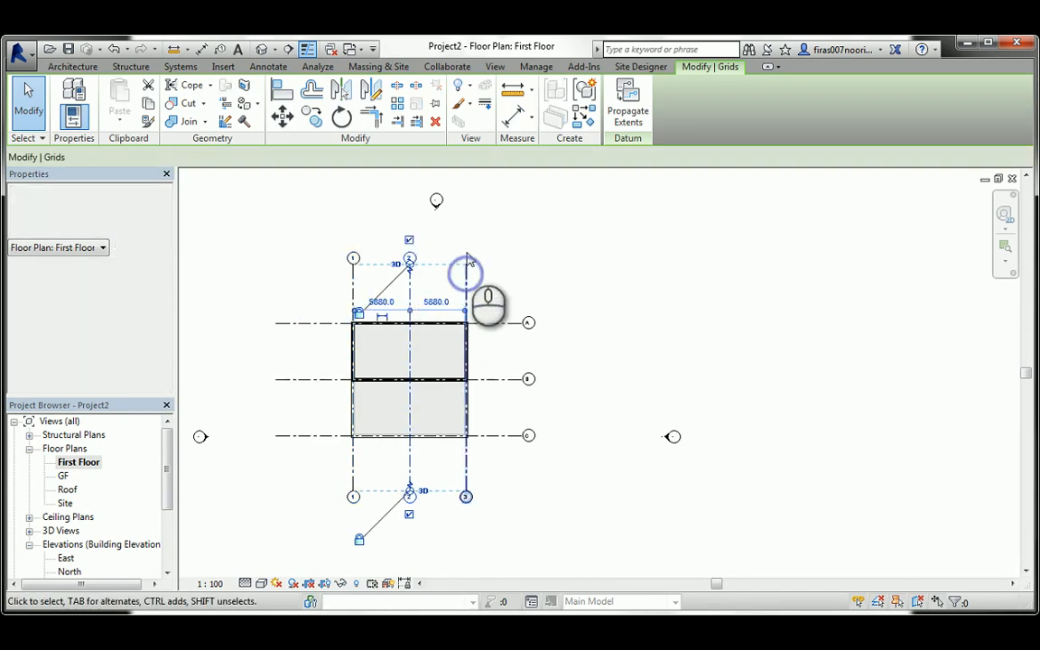
Show the bubbles at the left ends of horizontal grids A, B and C and clear the selection.
click(289, 324)
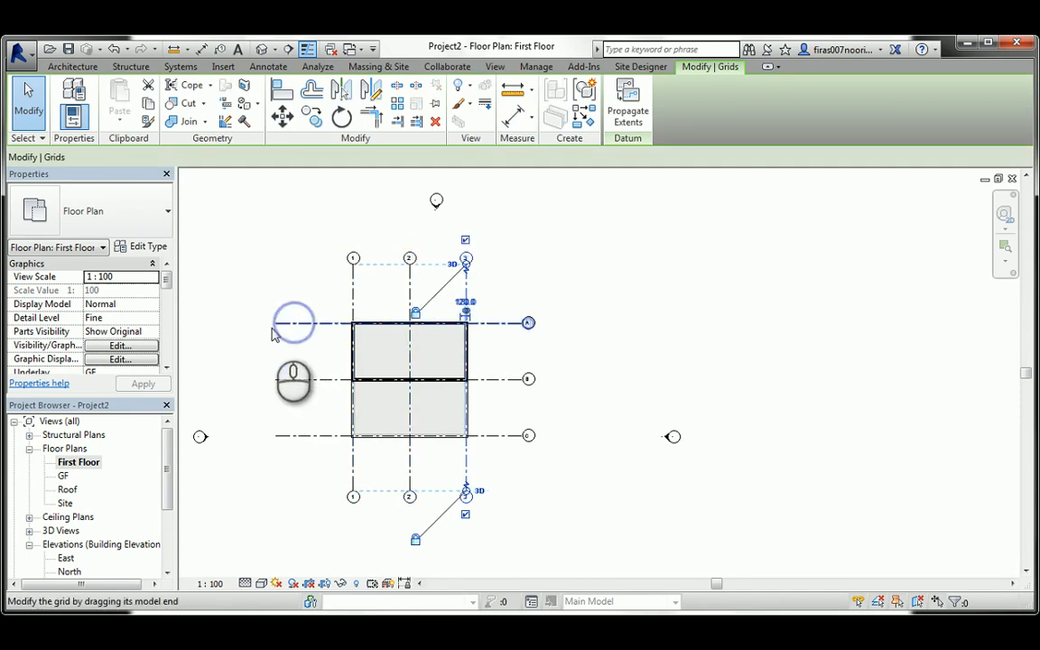
click(291, 380)
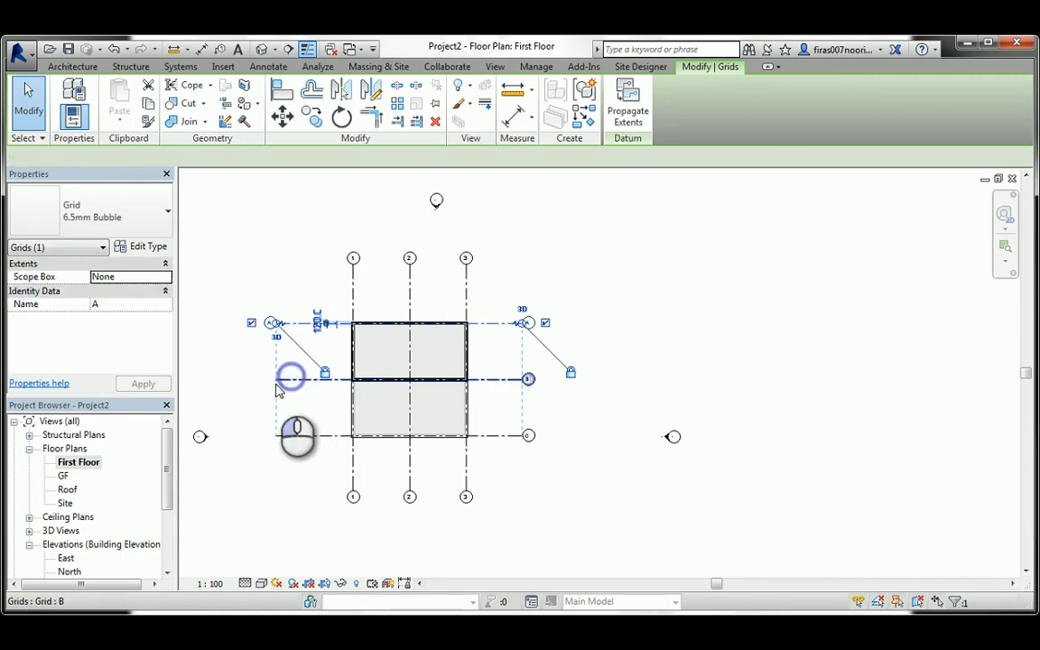
click(283, 434)
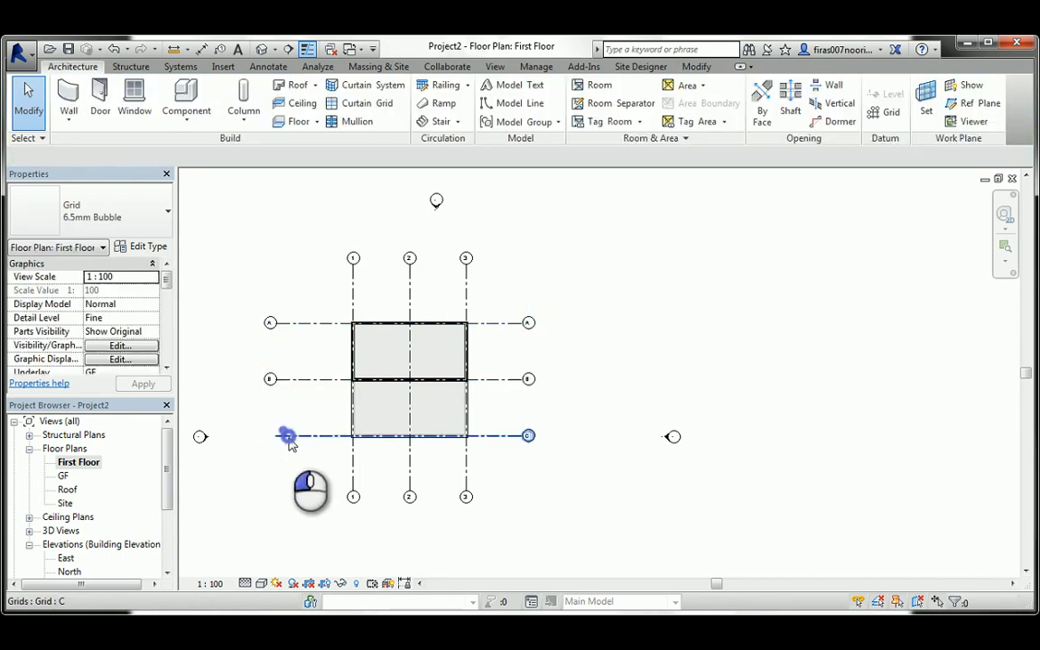
click(230, 386)
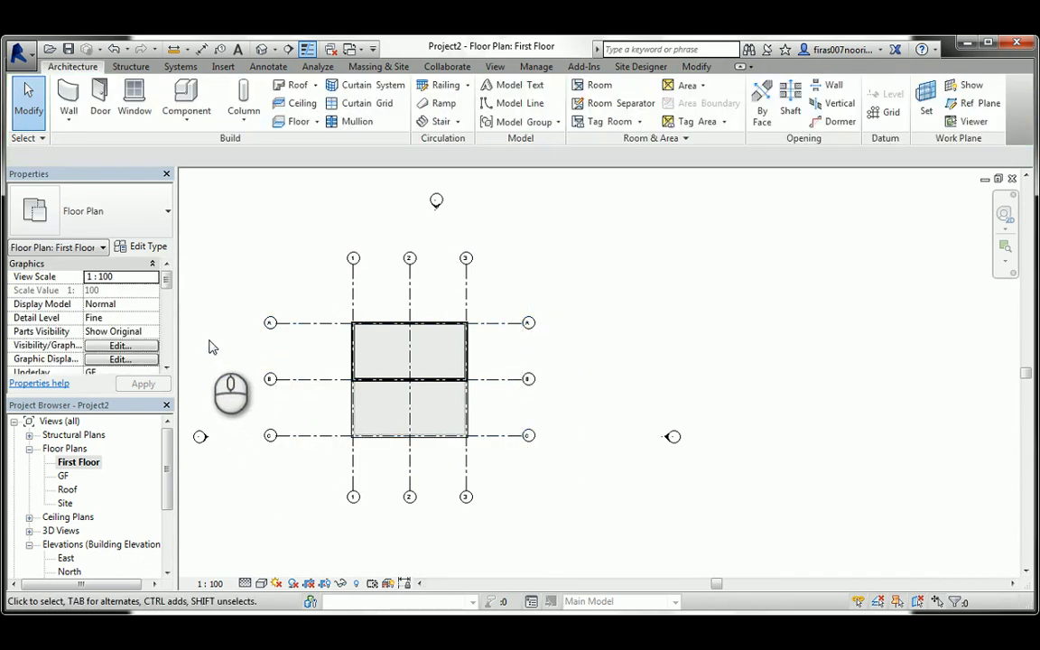
Dismiss the save reminder and start a 30 Tile_20Sc_150Con_20Gyp floor, picking the wall chain between grids A and B as its boundary.
scroll(363, 384, up, 3)
middle_drag(324, 382, 359, 369)
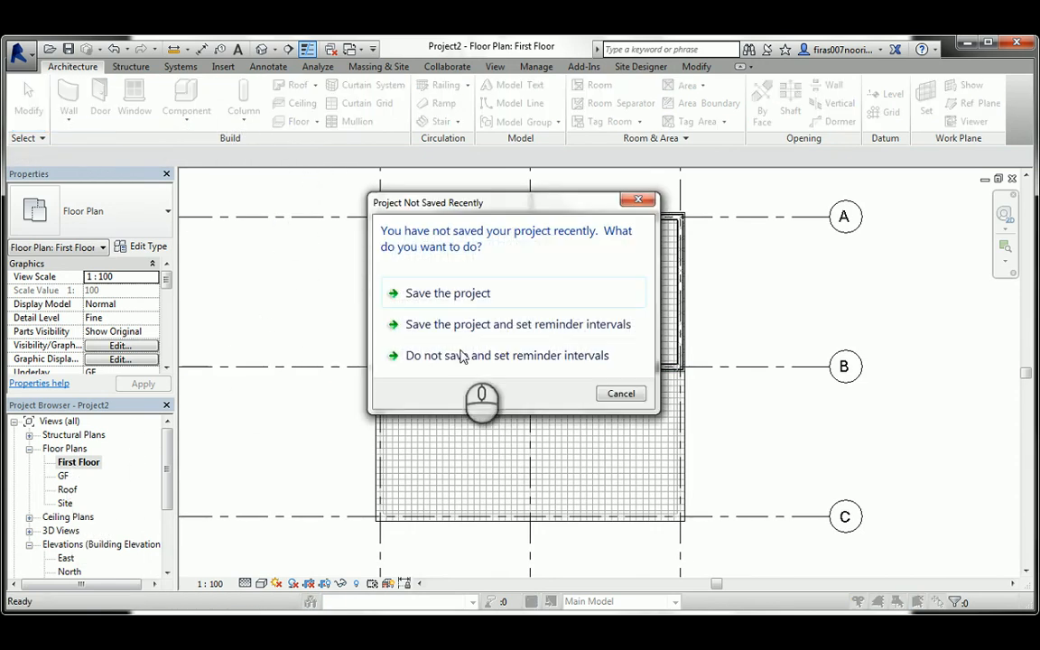
click(639, 199)
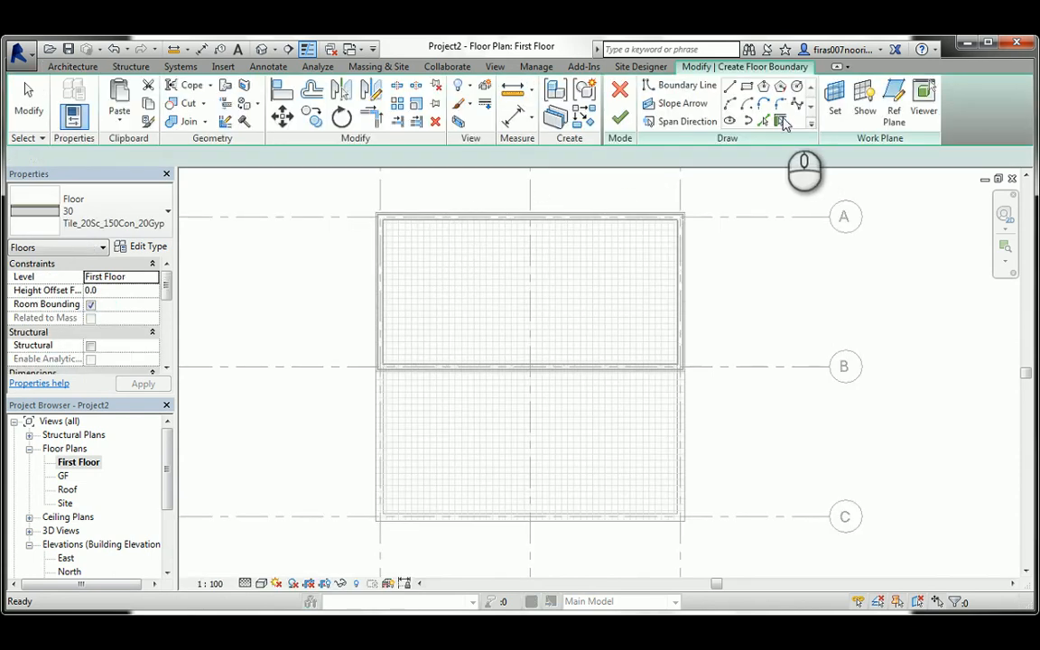
key(Tab)
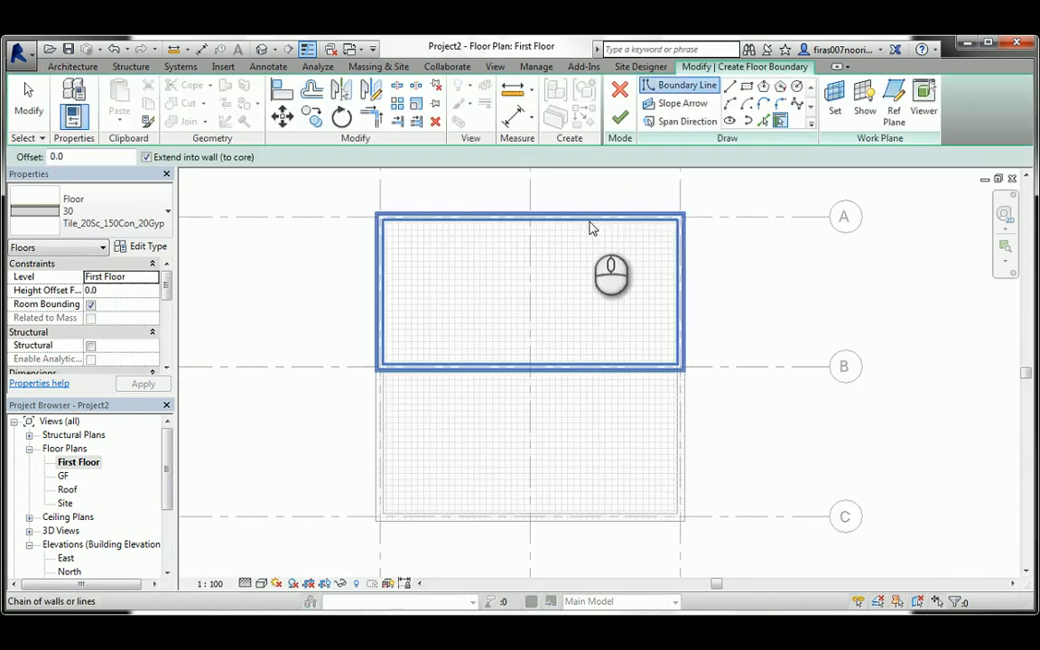
click(589, 226)
Align the floor boundary's grid A and grid 1 lines with the outer brick faces of their walls.
key(a)
key(l)
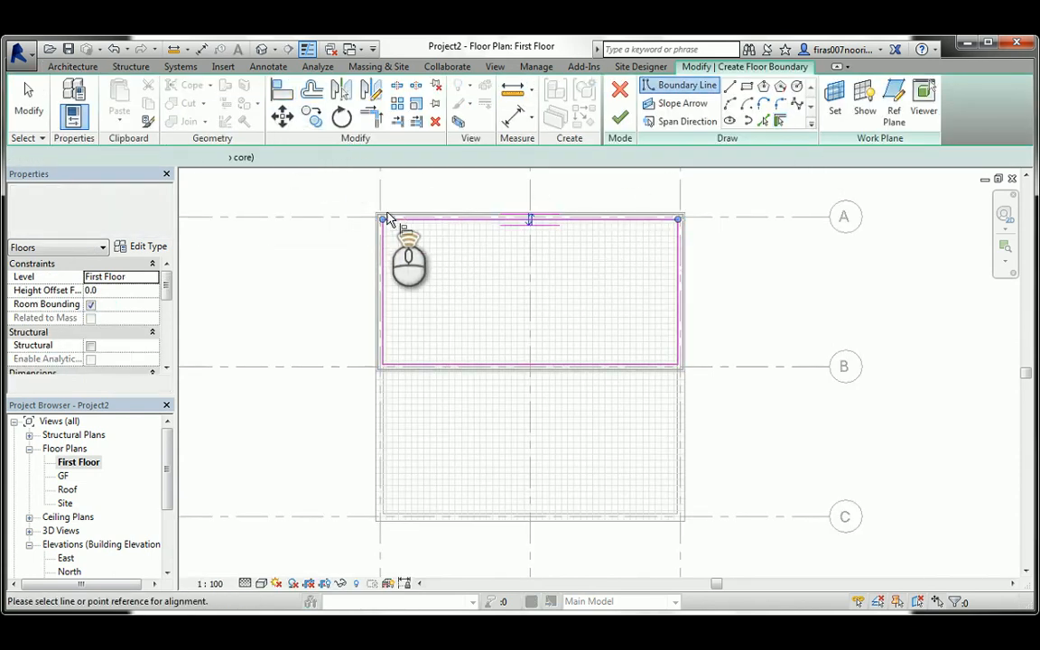
scroll(397, 225, up, 3)
click(408, 246)
click(414, 282)
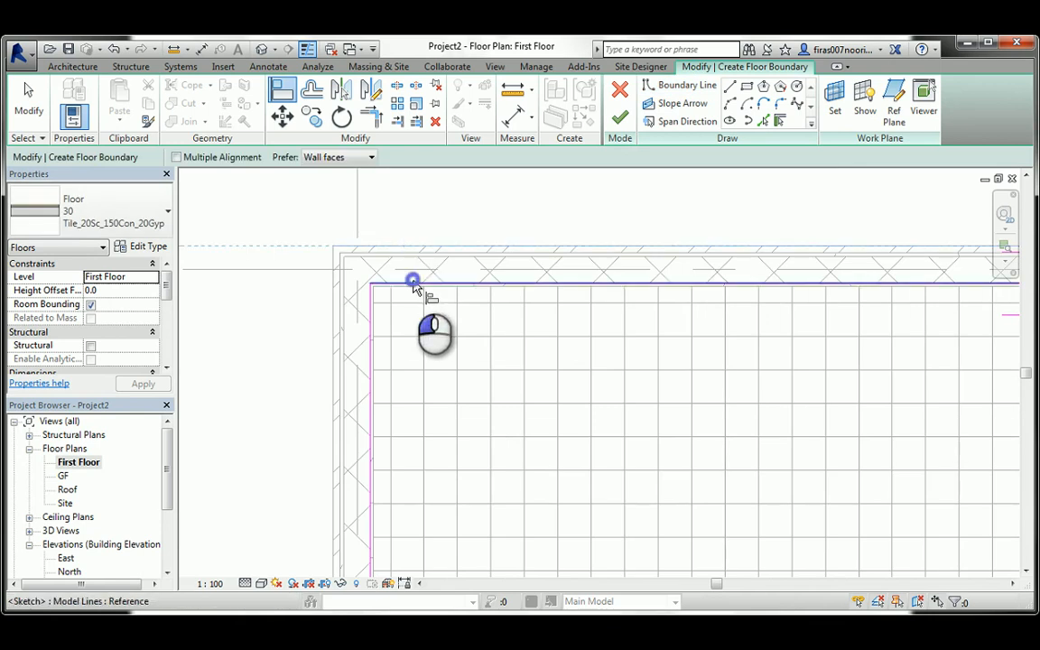
click(329, 309)
click(369, 318)
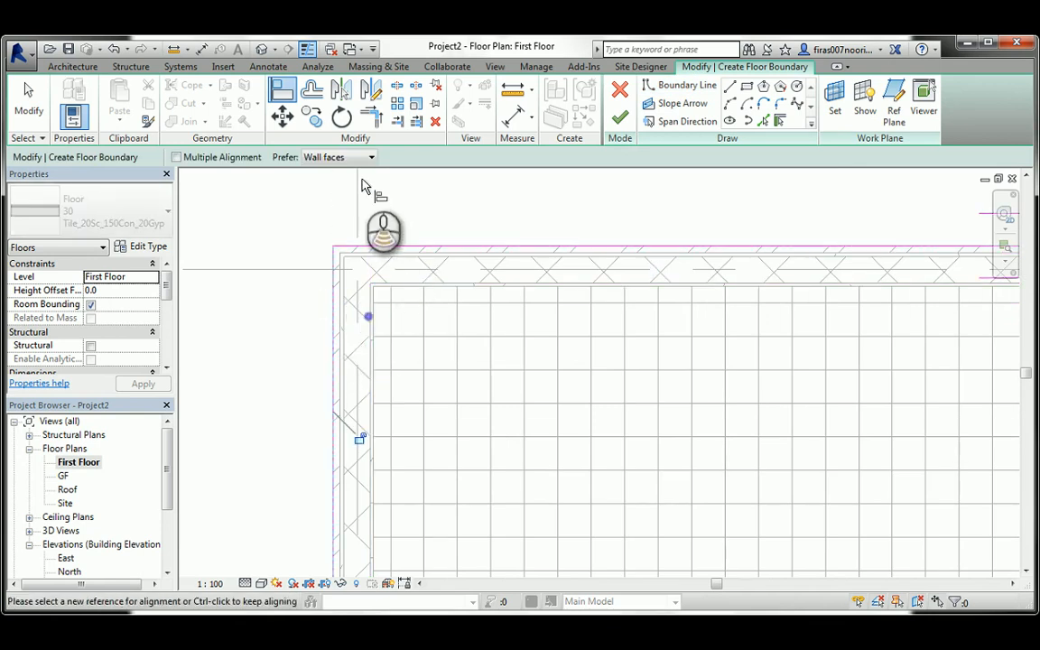
Align the floor boundary line along grid B with the outer brick face of that wall.
scroll(363, 198, down, 3)
middle_drag(432, 416, 430, 273)
scroll(418, 398, up, 2)
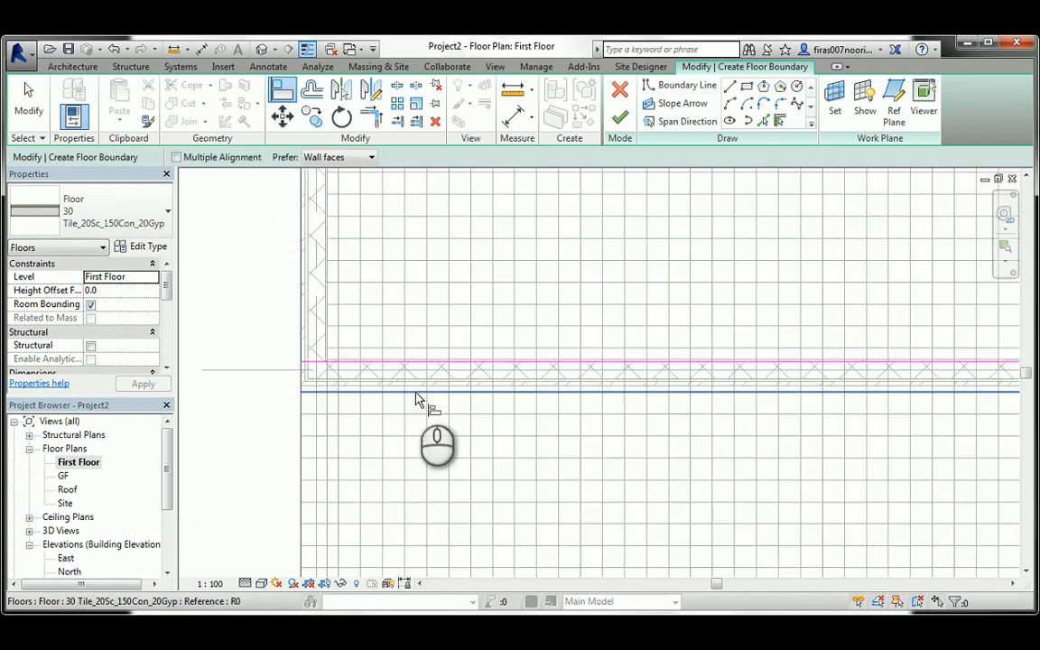
scroll(394, 398, up, 2)
click(353, 381)
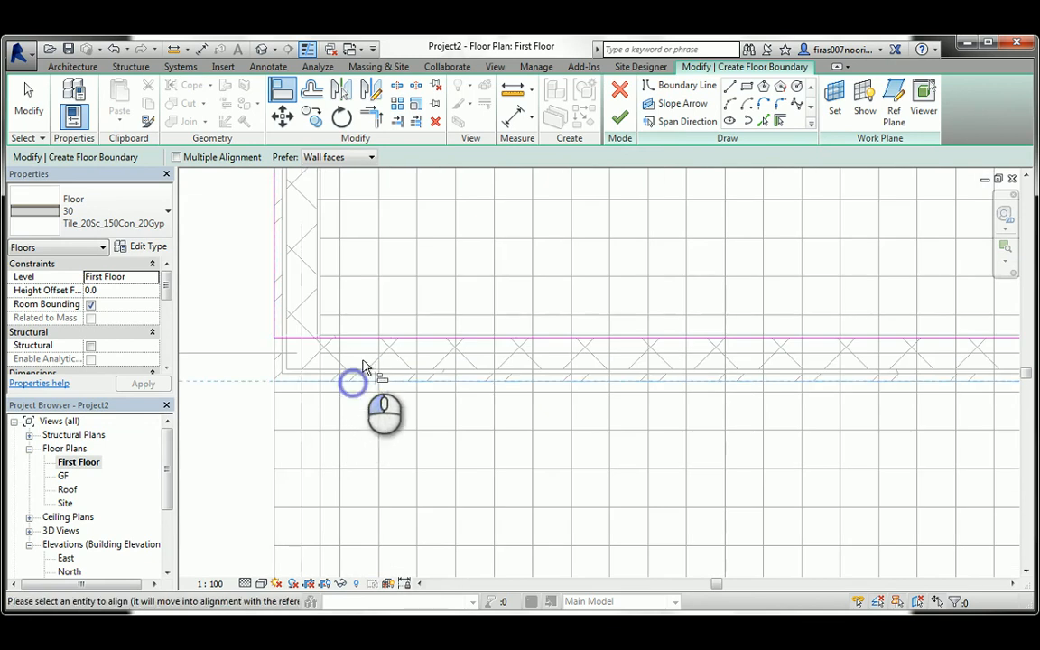
click(371, 342)
scroll(318, 348, down, 3)
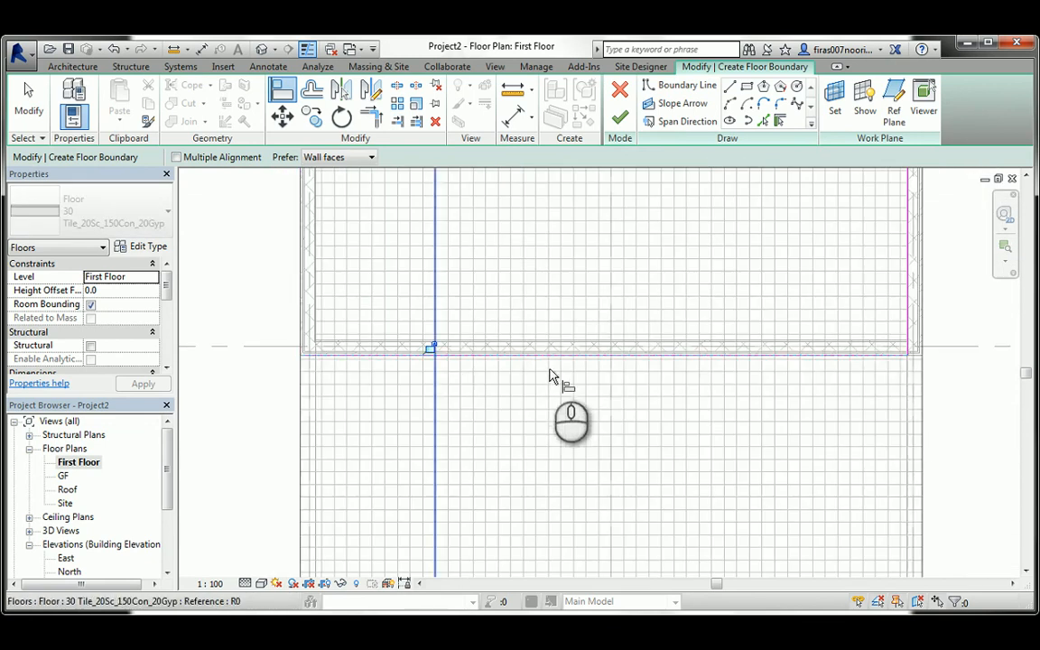
Align the floor boundary line along grid 3 with the outer brick face of that wall.
middle_drag(822, 393, 604, 390)
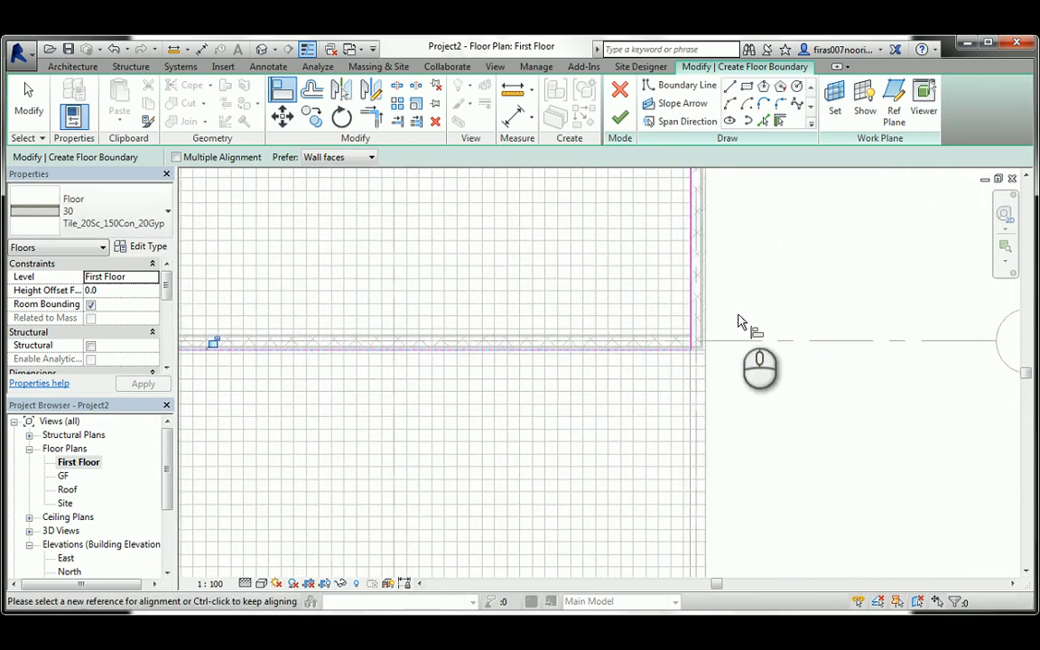
scroll(725, 316, up, 3)
click(670, 323)
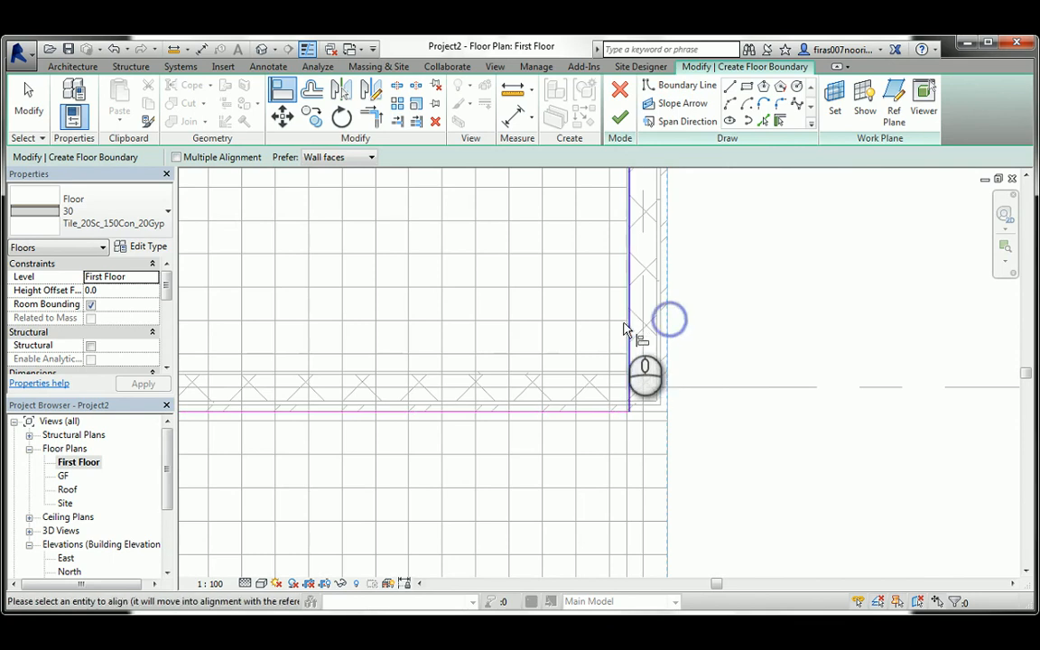
click(632, 329)
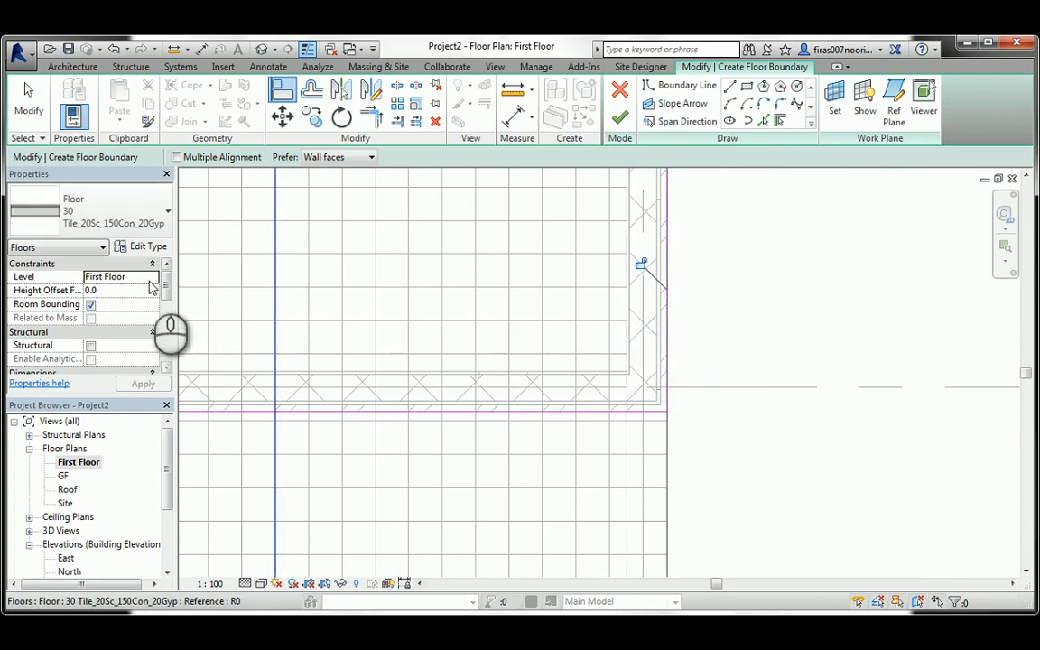
Set the floor's level to Roof, finish the sketch with the walls attached to its bottom, and open the 3D view.
click(152, 278)
click(95, 314)
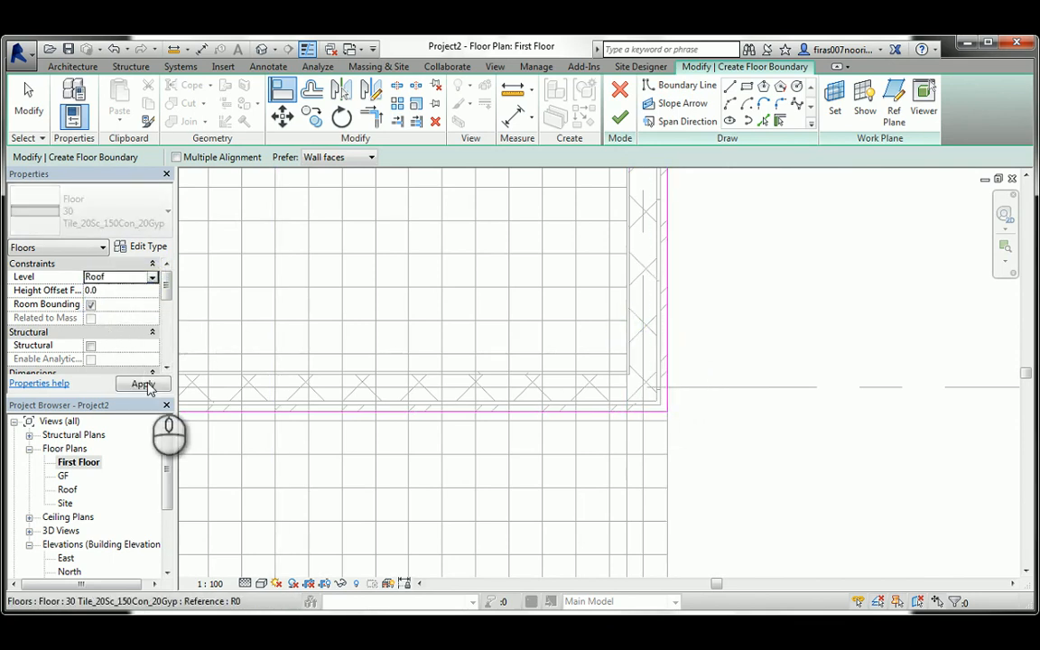
click(143, 384)
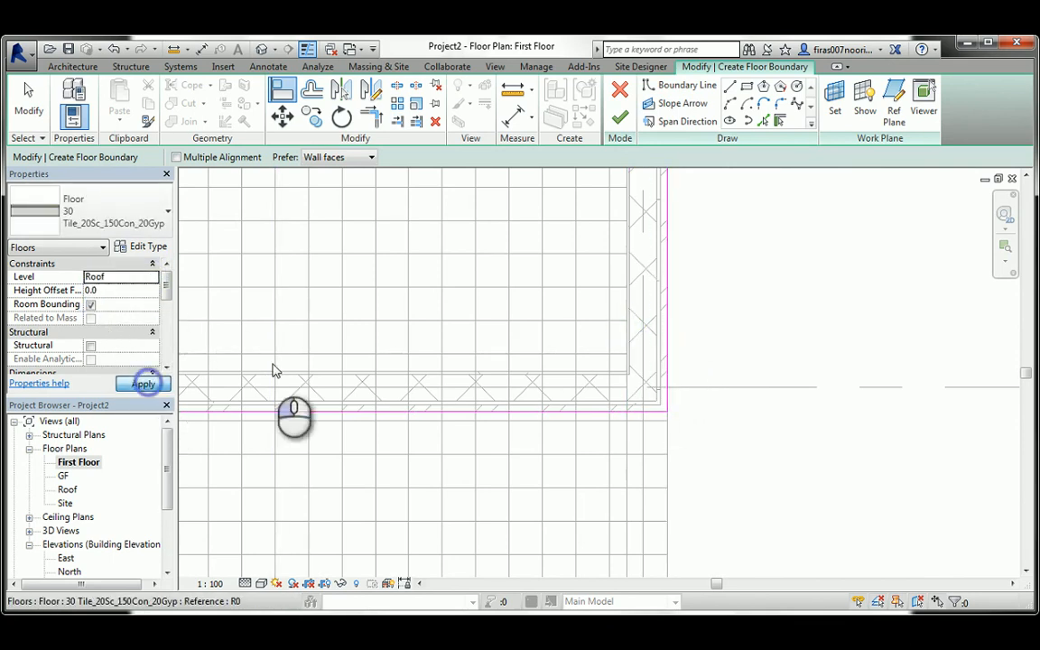
right_click(729, 232)
click(758, 234)
click(619, 117)
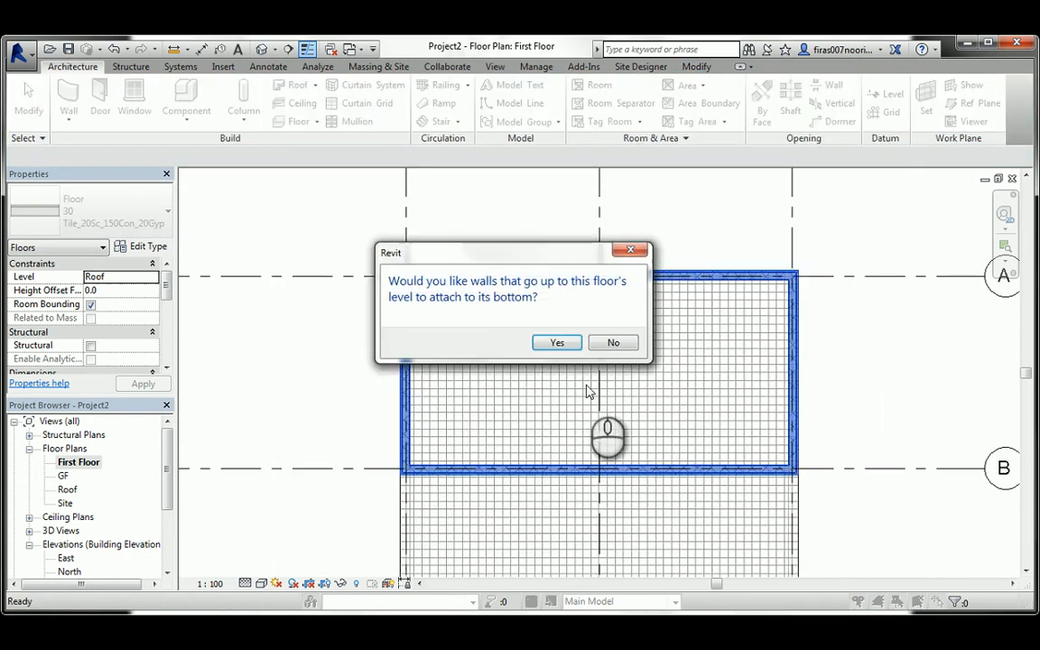
click(549, 344)
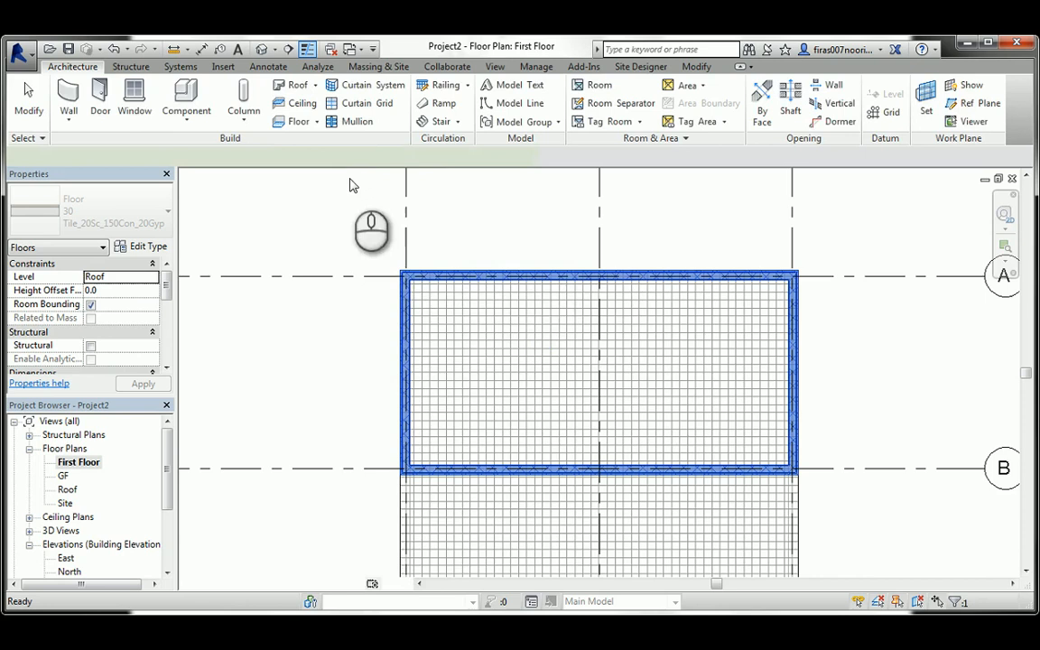
click(261, 50)
key(Escape)
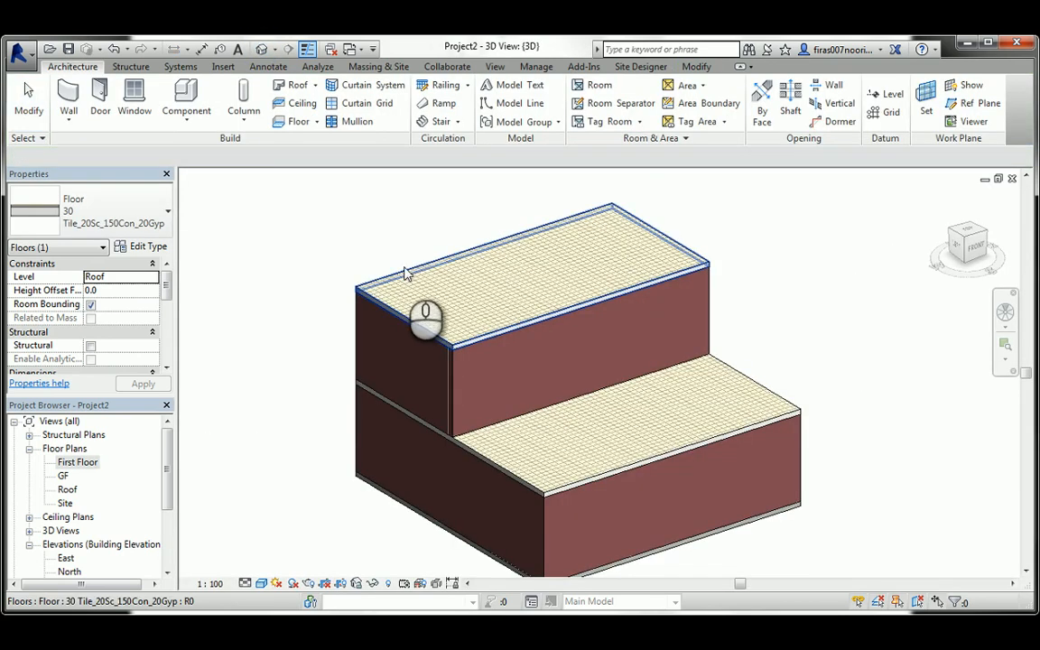
shift+middle_drag(302, 273, 281, 280)
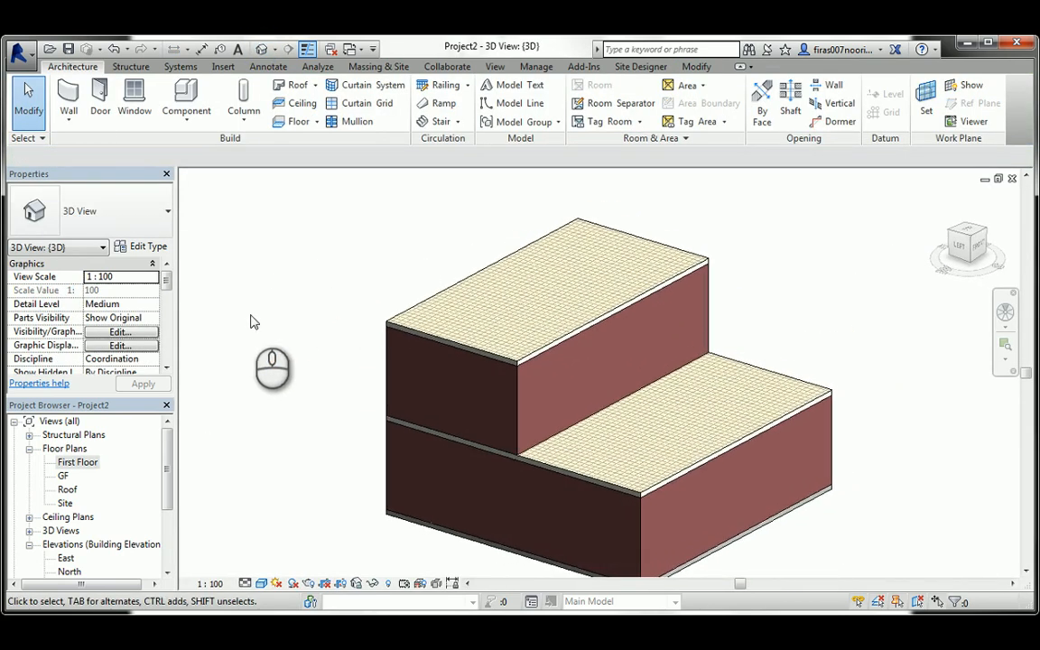
Open the East elevation and copy the First Floor level 1000 mm upward.
double_click(66, 559)
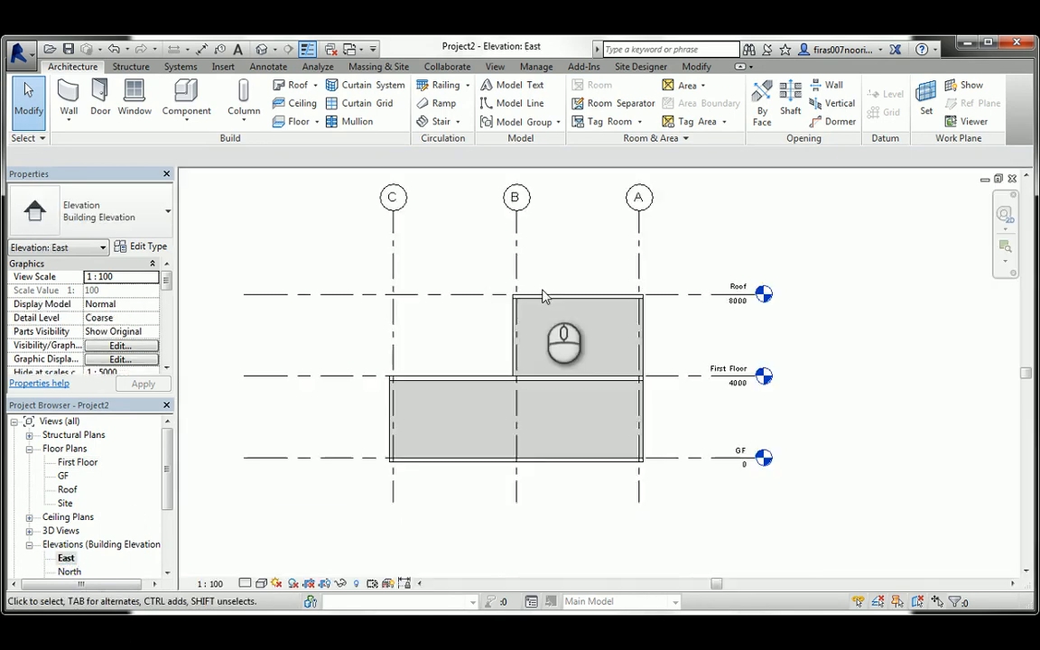
click(668, 378)
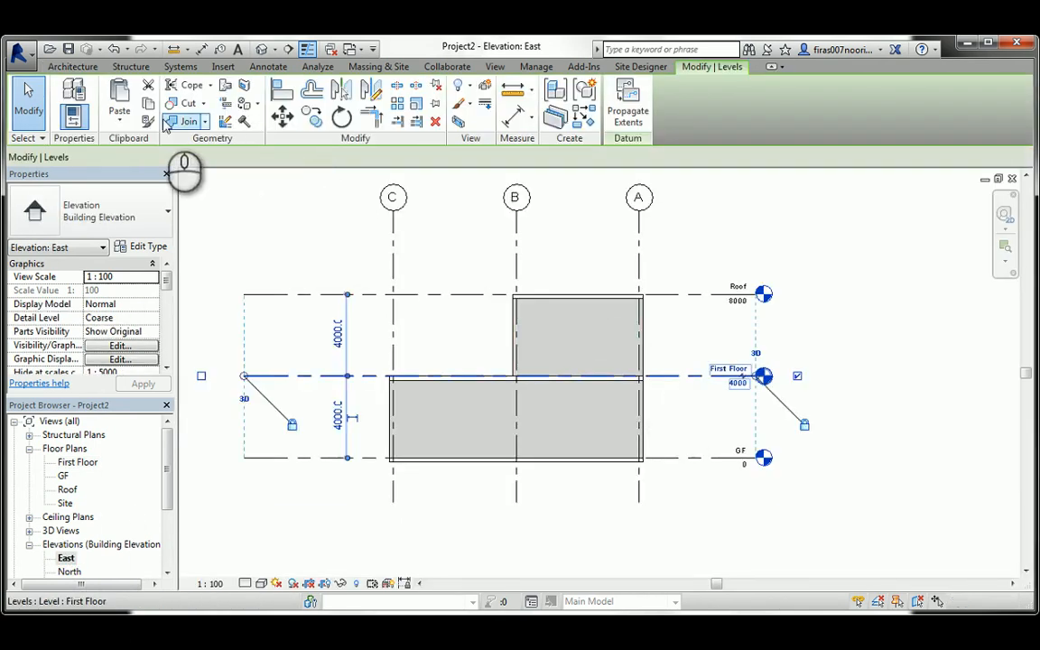
click(310, 118)
scroll(718, 361, up, 5)
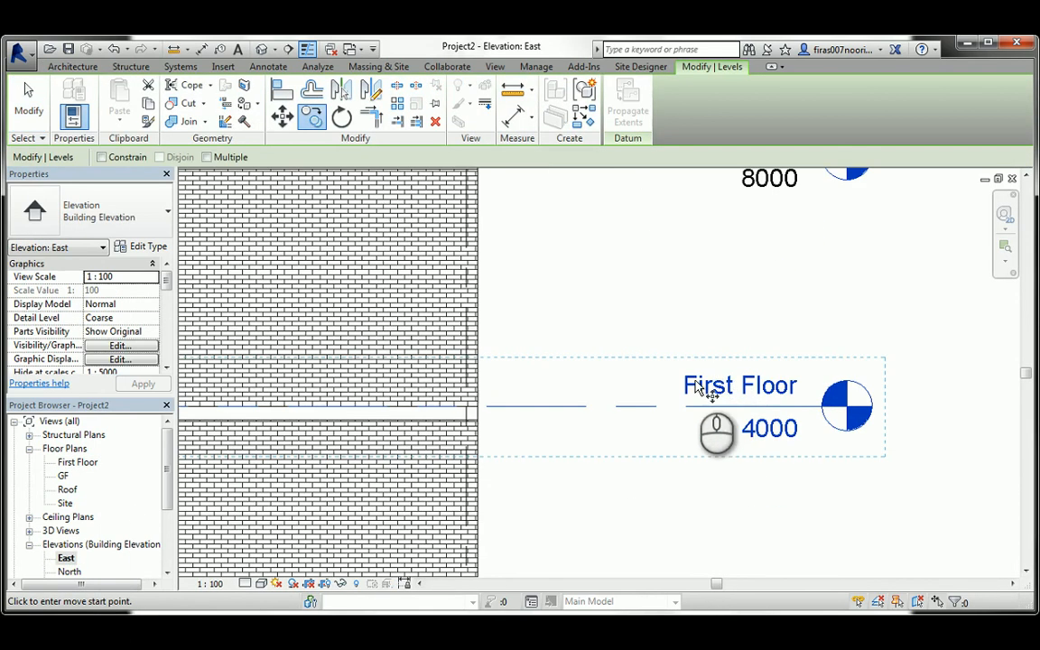
click(634, 405)
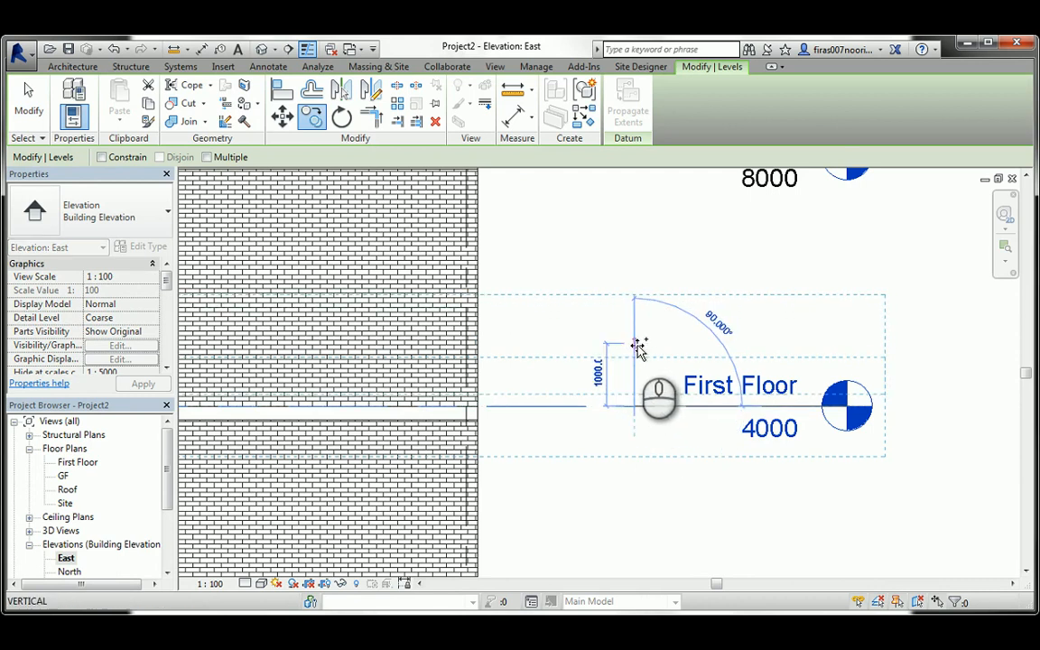
click(639, 349)
middle_drag(627, 257, 636, 453)
scroll(617, 380, down, 2)
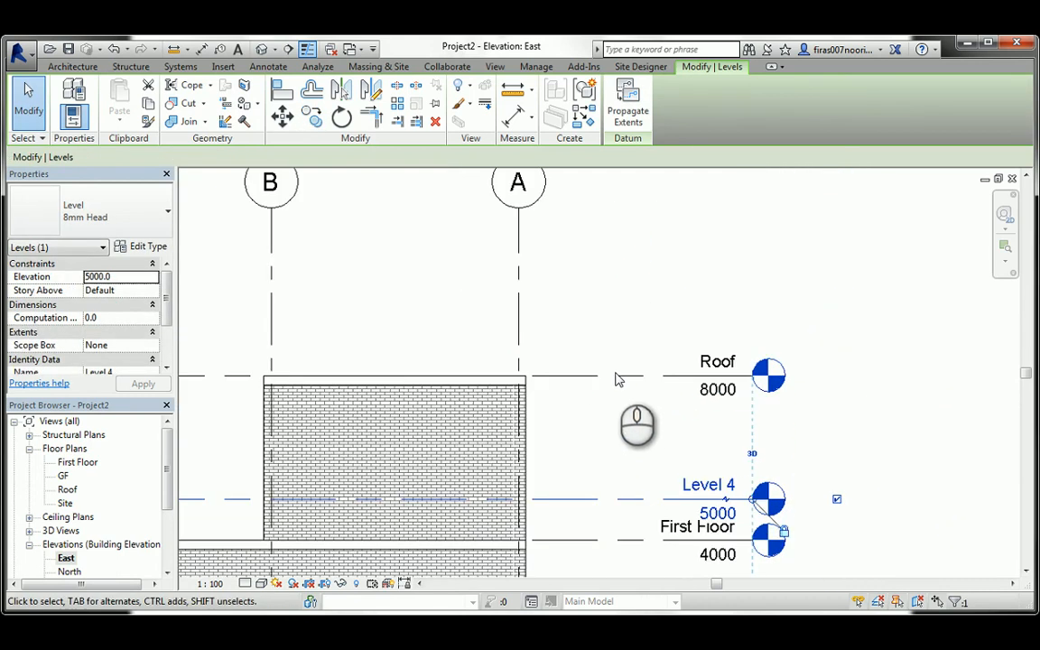
Copy the Roof level 1000 mm upward.
click(616, 377)
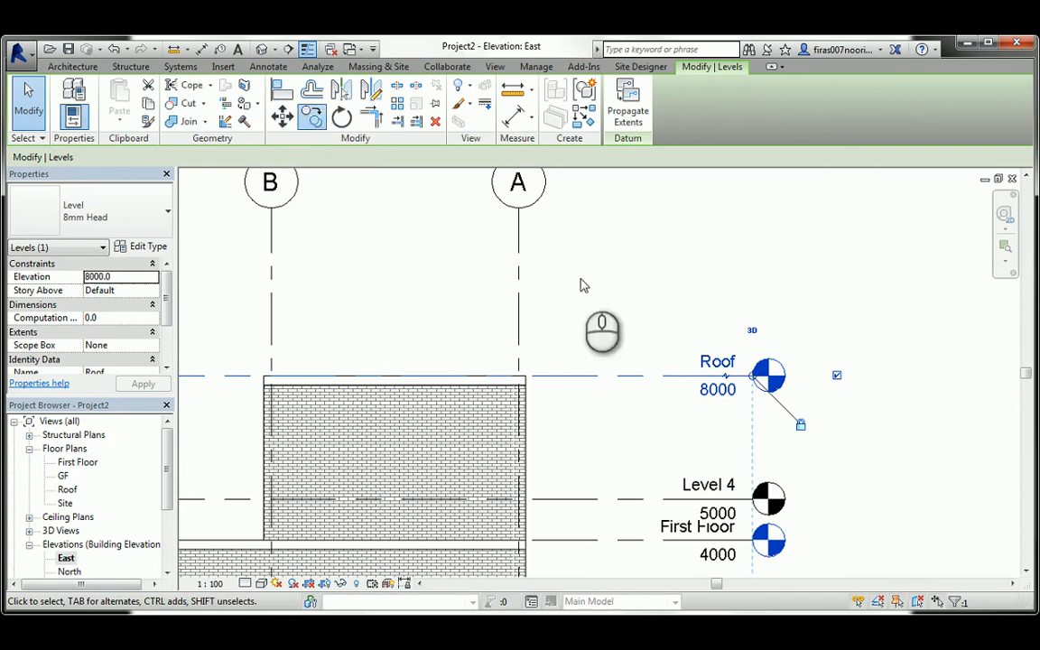
key(c)
key(o)
click(635, 377)
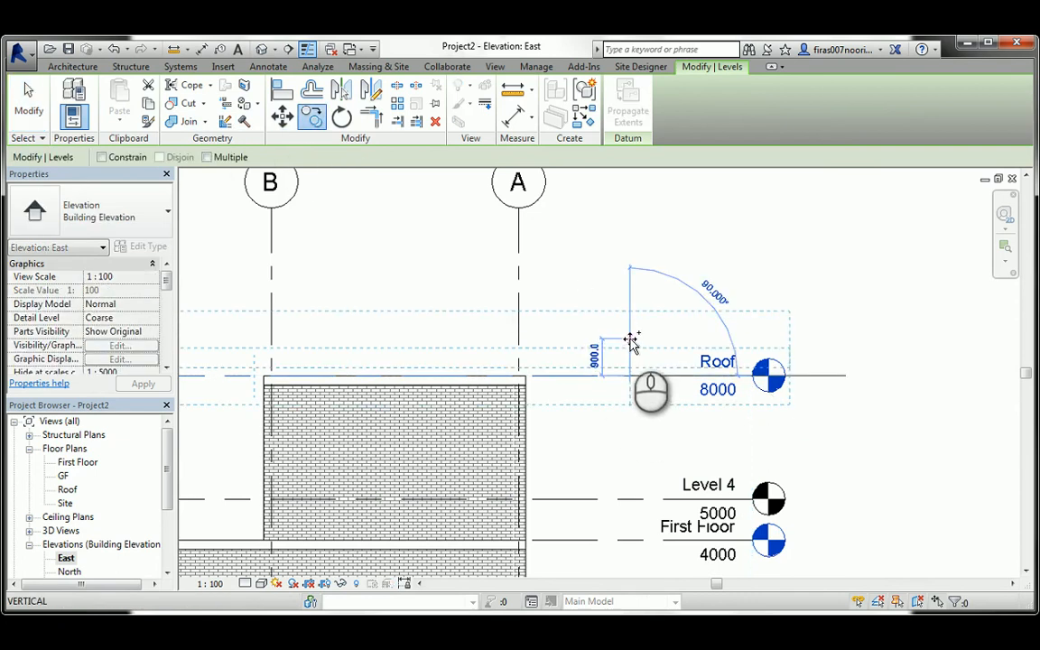
click(628, 336)
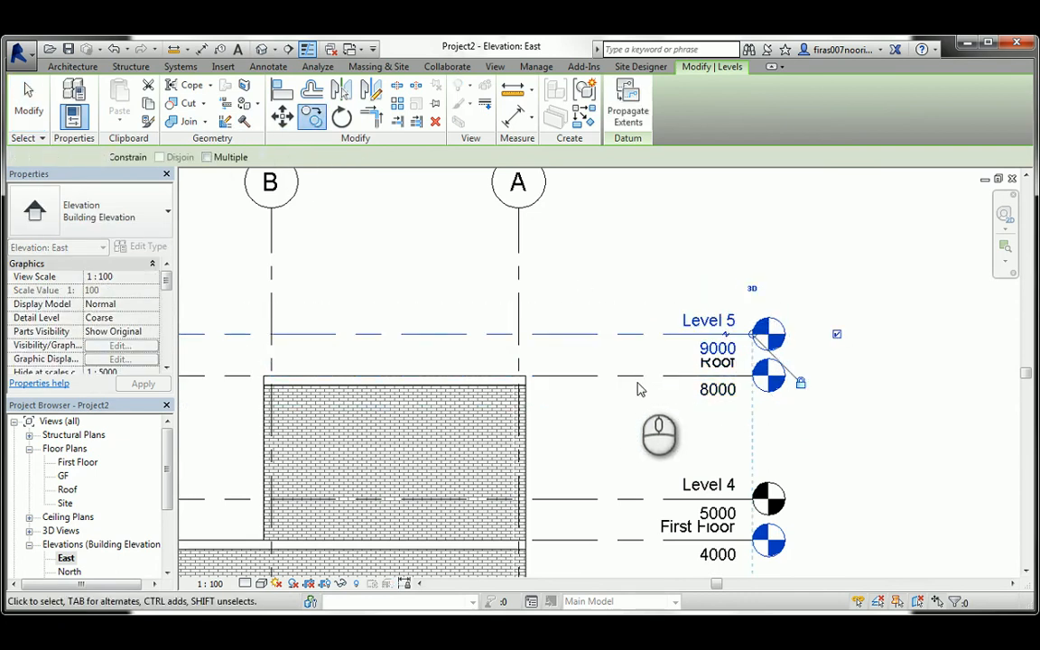
Add an elbow to the Level 4 line and raise its head clear of the First Floor label.
click(660, 441)
scroll(643, 361, up, 2)
middle_drag(645, 402, 652, 377)
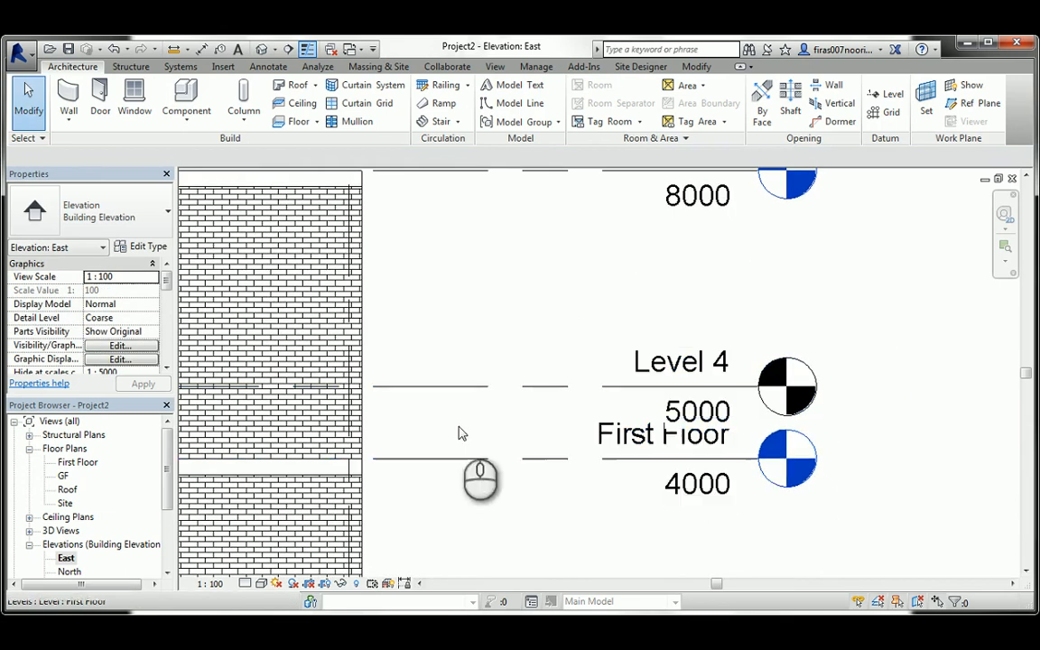
click(565, 387)
drag(715, 388, 718, 461)
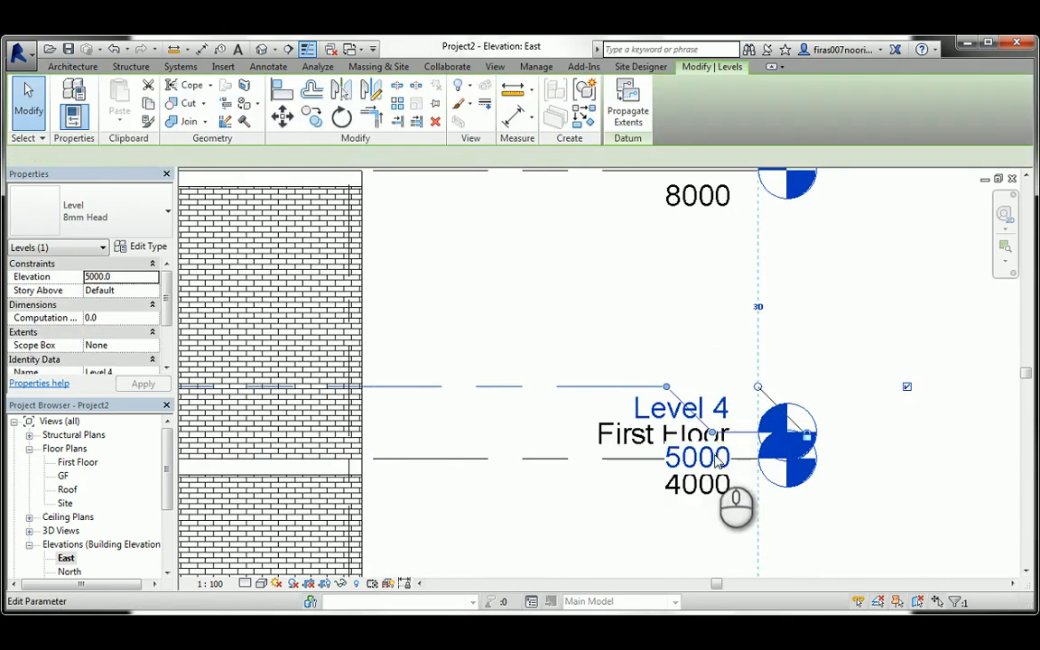
drag(716, 404, 712, 353)
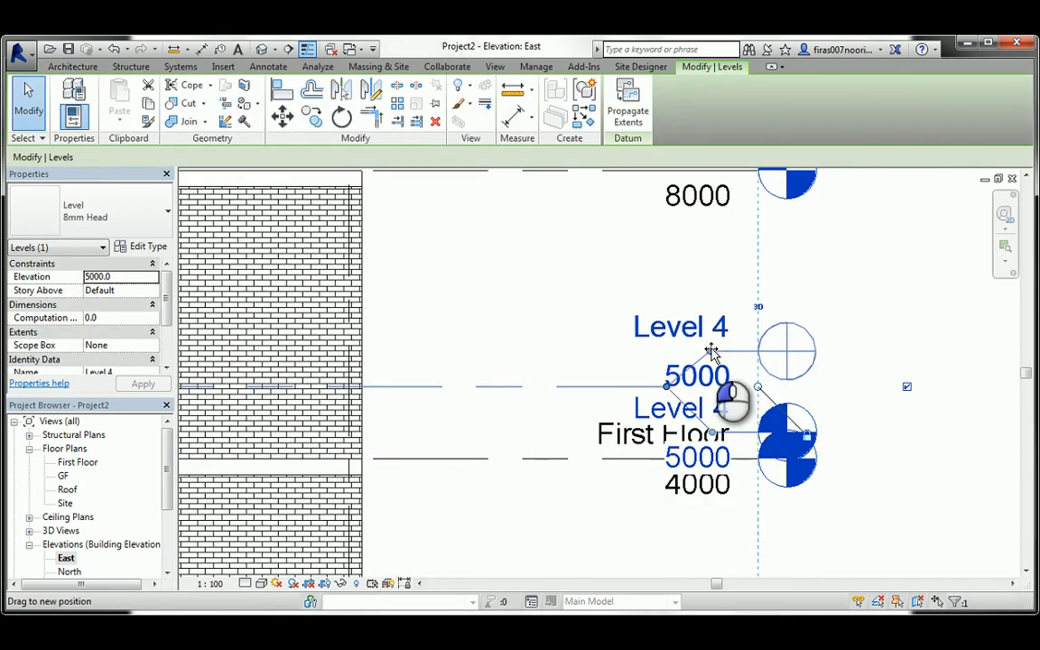
click(524, 316)
Rename Level 4 as FF_Para.
click(652, 323)
click(664, 336)
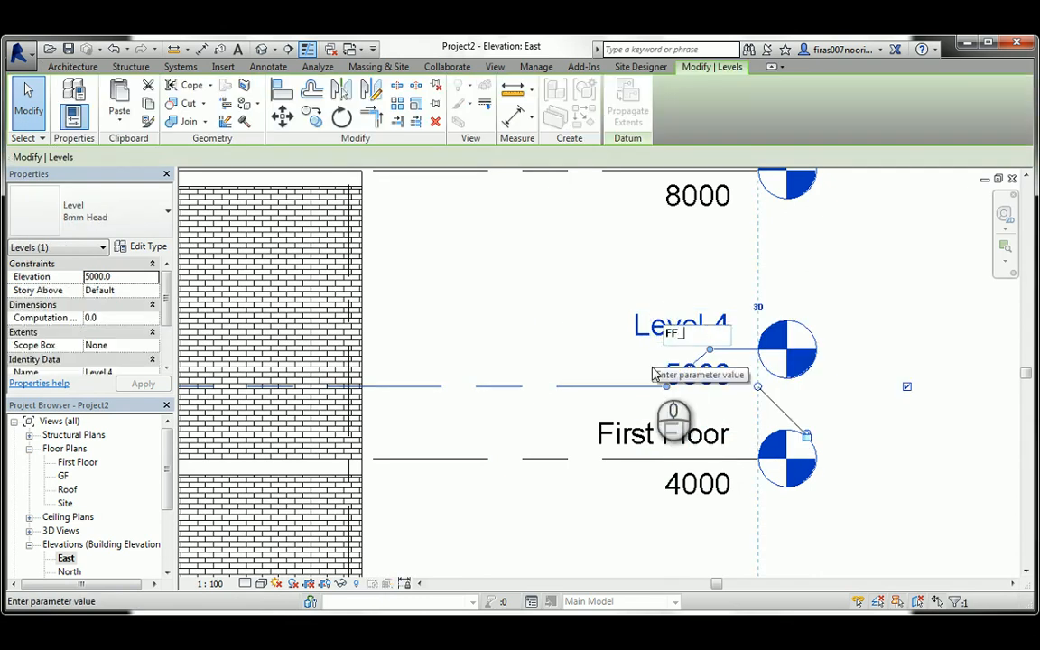
click(511, 302)
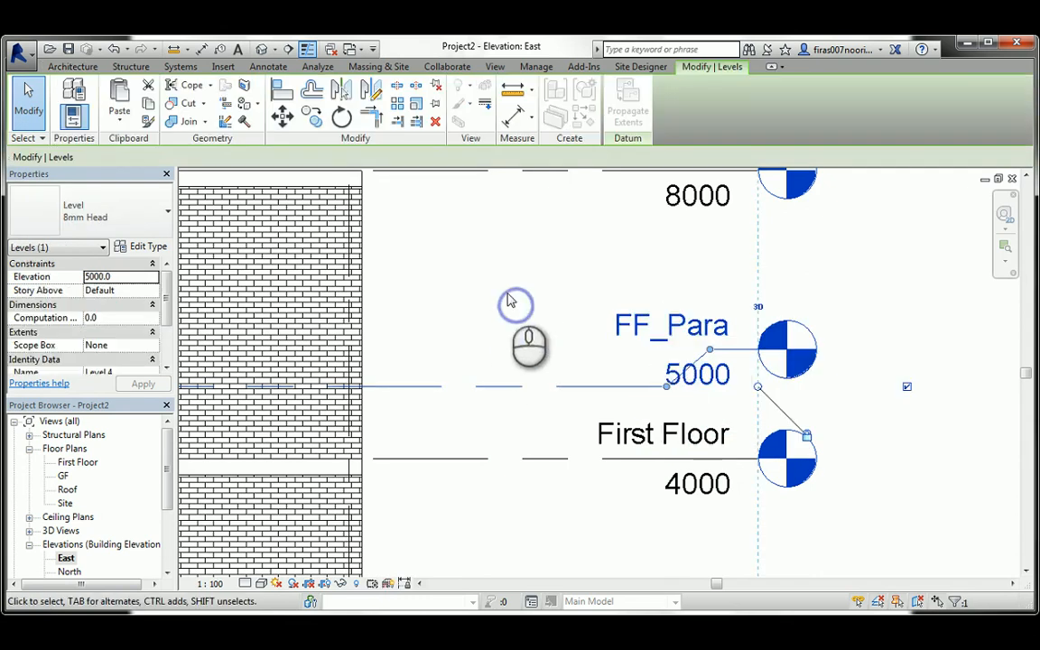
Add an elbow to the Level 5 line and raise its head clear of the Roof label.
middle_drag(525, 247, 576, 393)
click(606, 337)
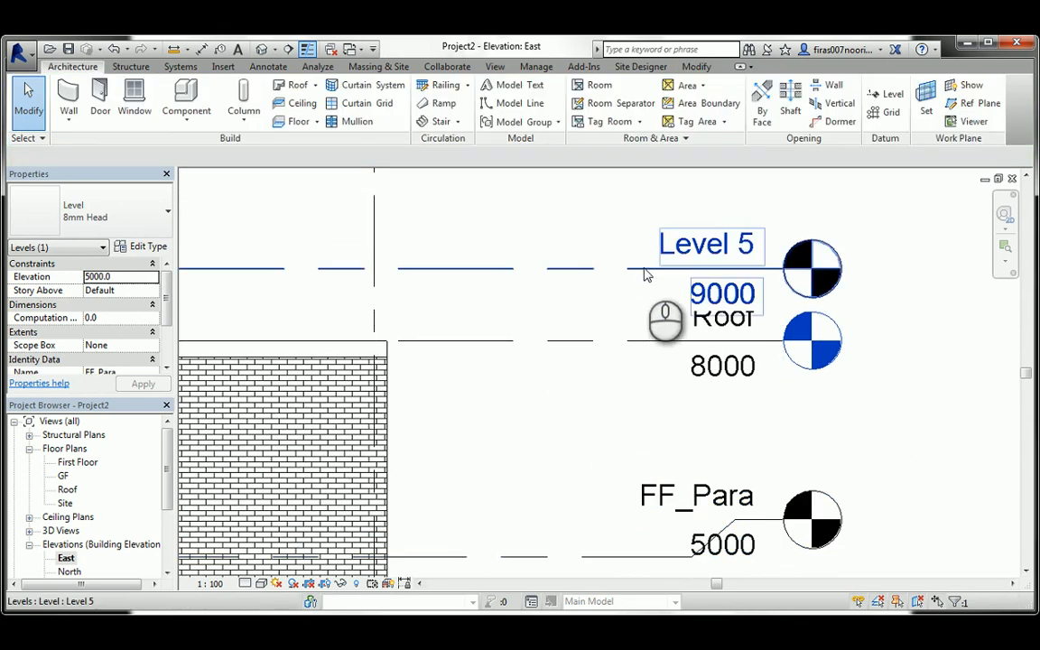
click(713, 293)
drag(738, 271, 732, 220)
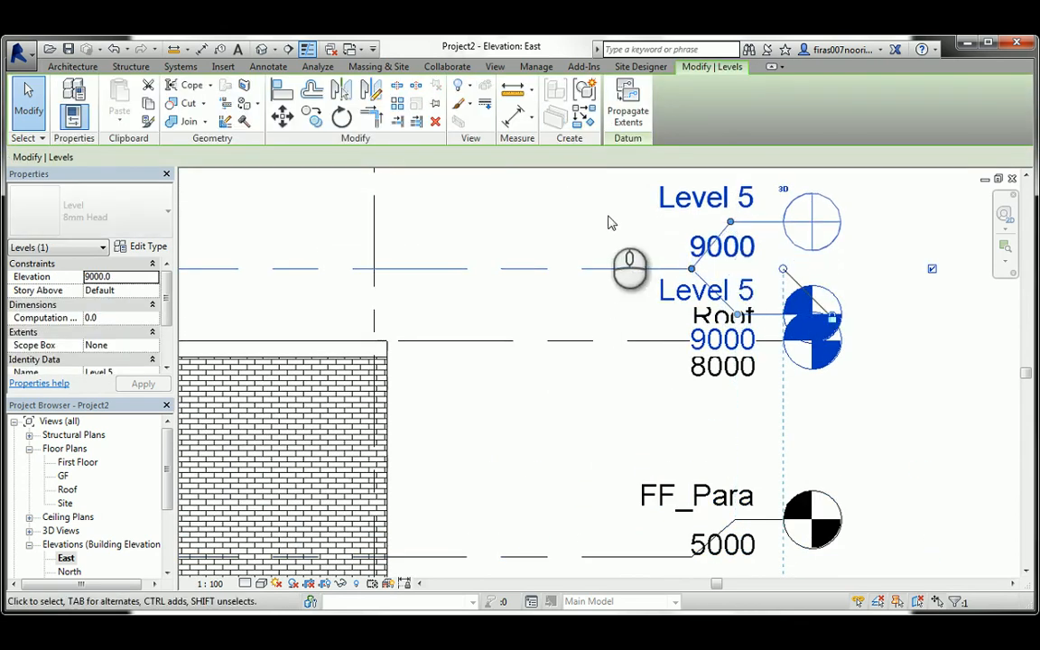
click(609, 217)
Rename Level 5 as Roof_Para.
middle_drag(584, 214, 559, 357)
click(664, 351)
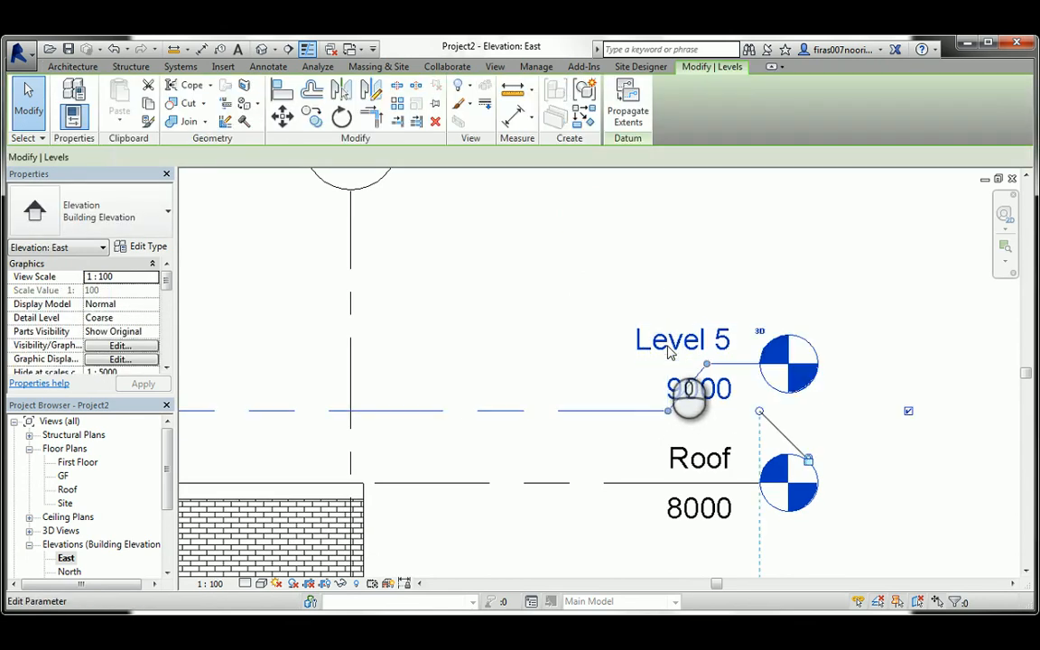
click(668, 352)
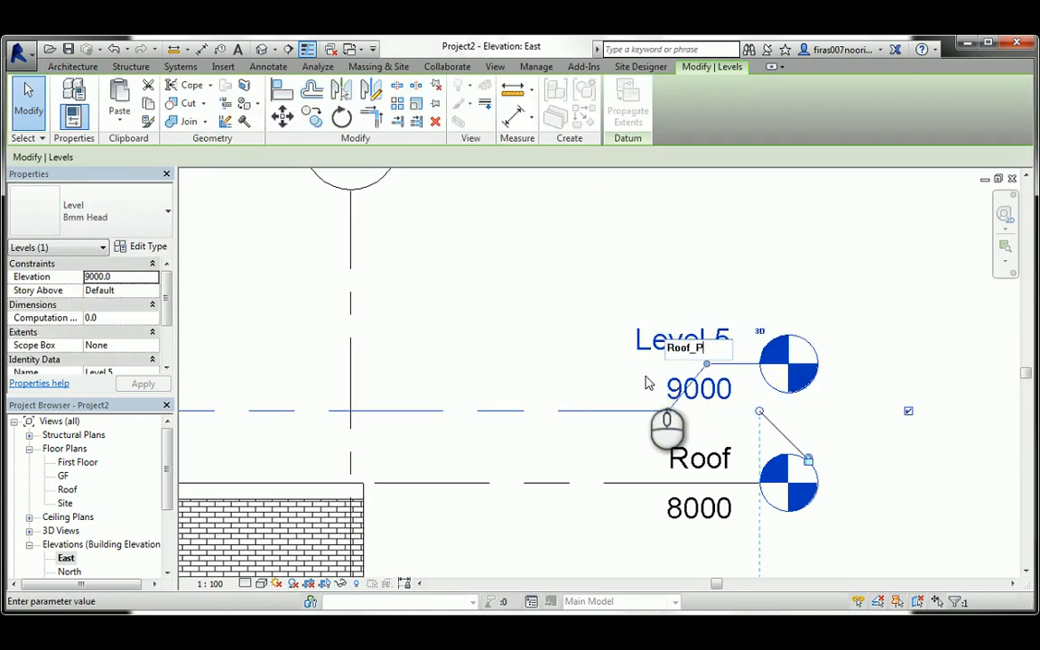
click(551, 325)
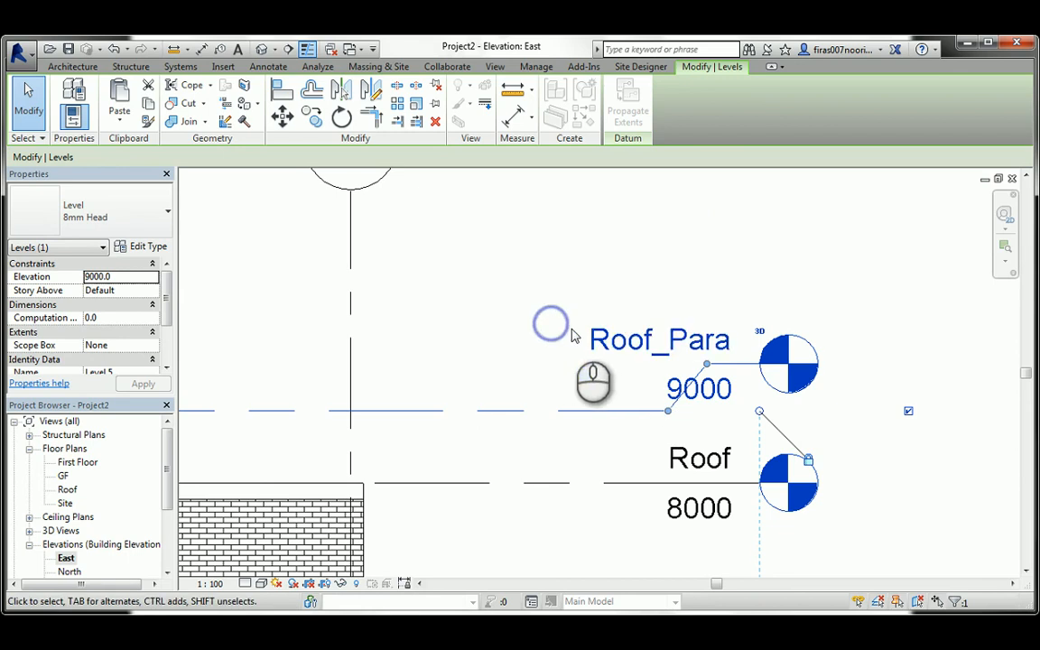
click(531, 319)
scroll(529, 320, down, 4)
middle_drag(531, 342, 768, 354)
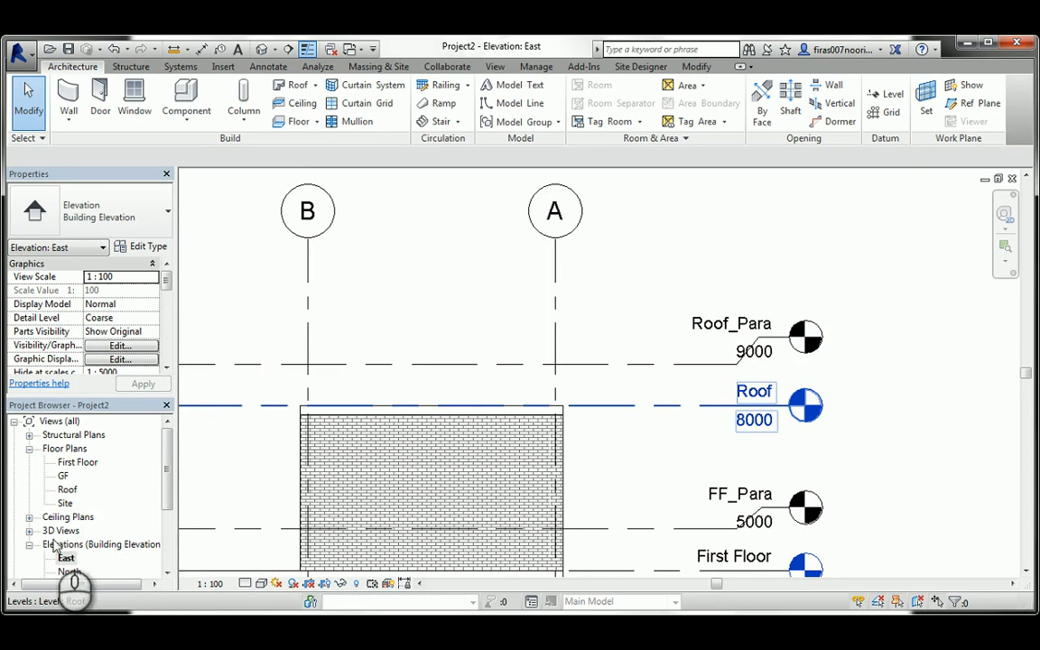
Open the First Floor plan and start a wall of type Generic - 90mm Brick.
double_click(72, 463)
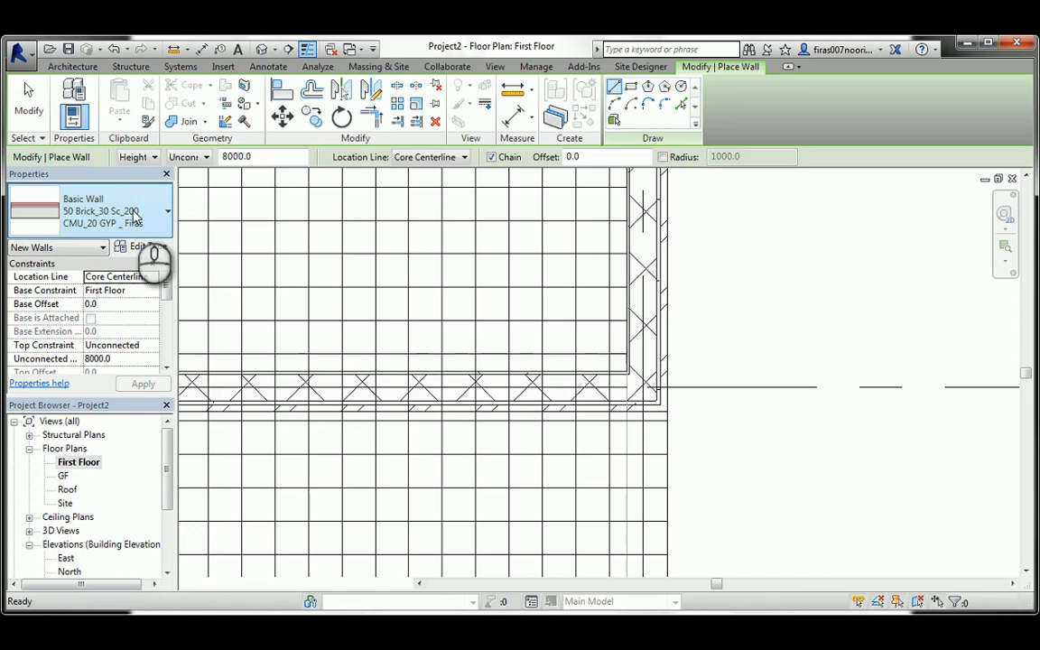
click(134, 216)
scroll(99, 379, down, 3)
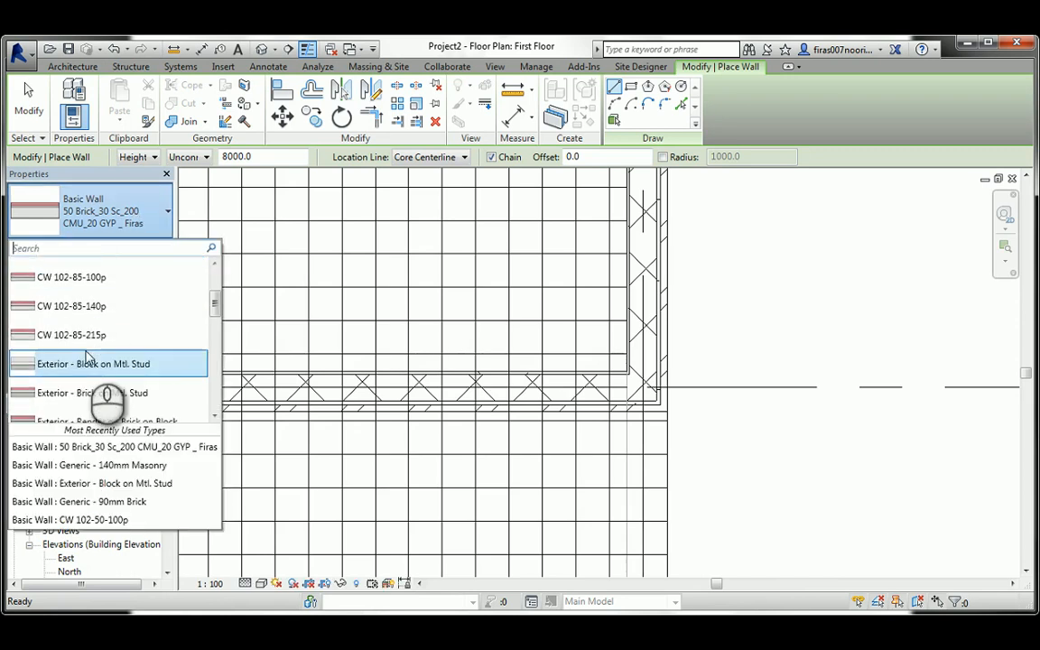
scroll(88, 357, down, 1)
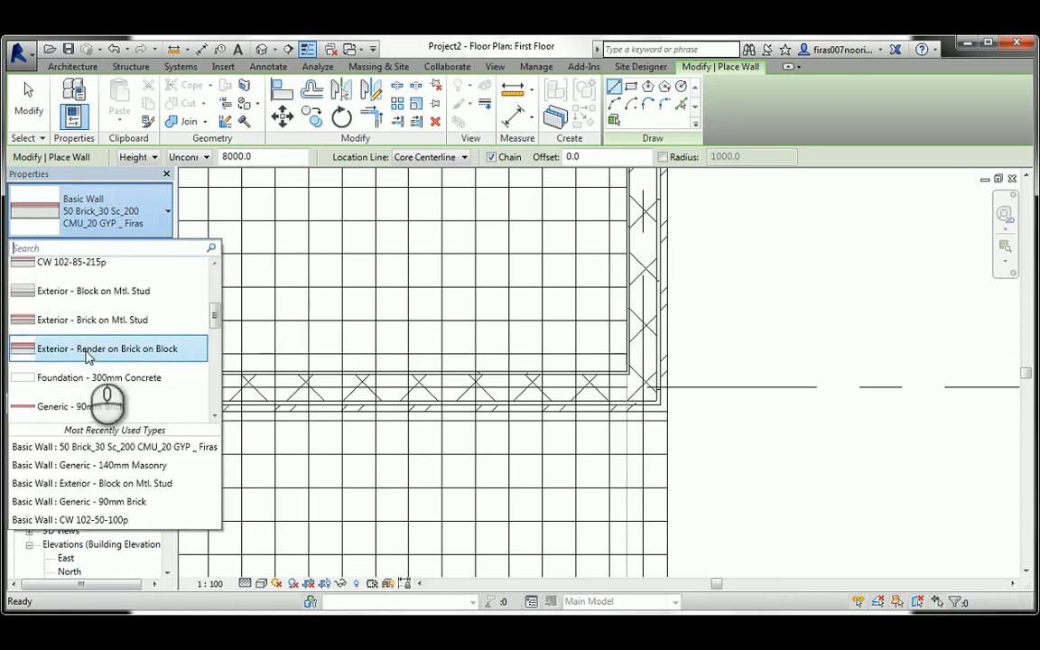
click(77, 408)
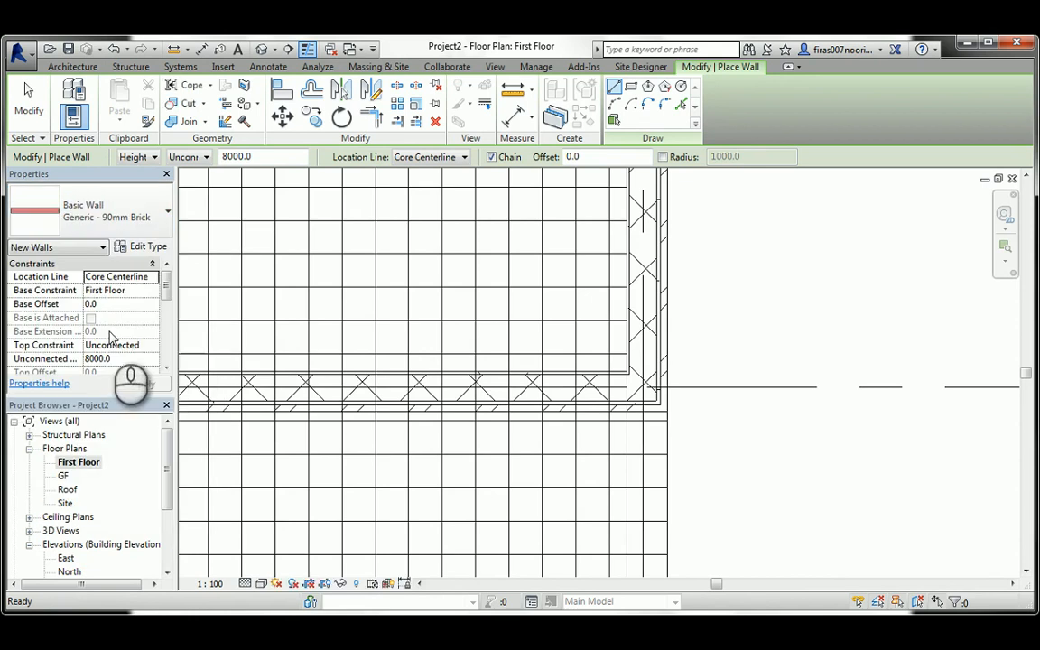
Duplicate the wall type, naming the copy 100mm Brick followed by an underscore and the author's first name.
click(129, 250)
click(794, 182)
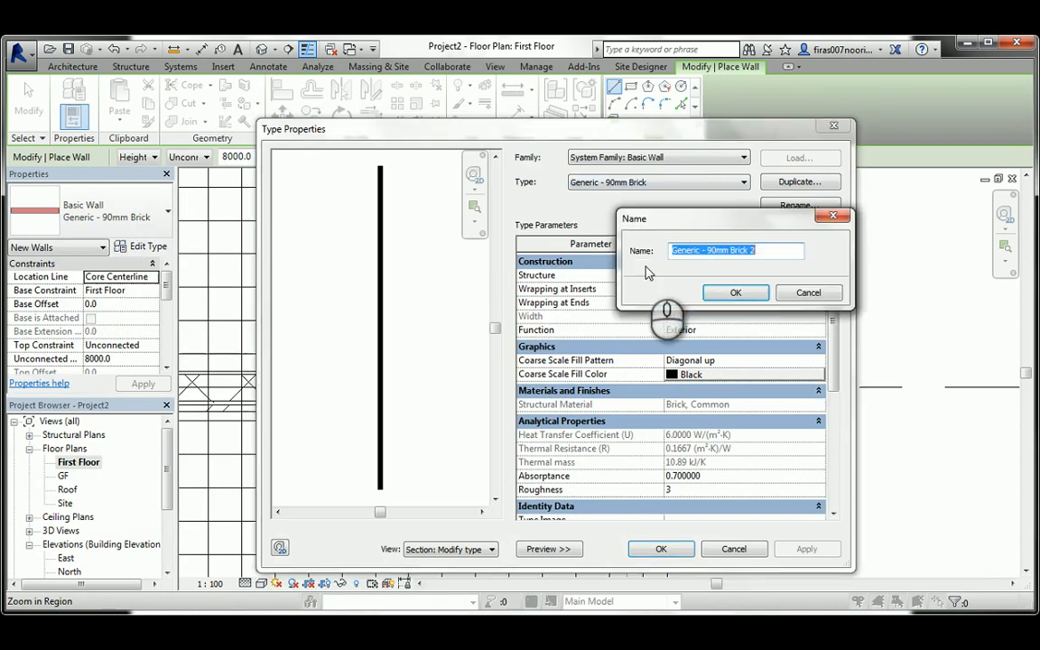
drag(706, 251, 642, 260)
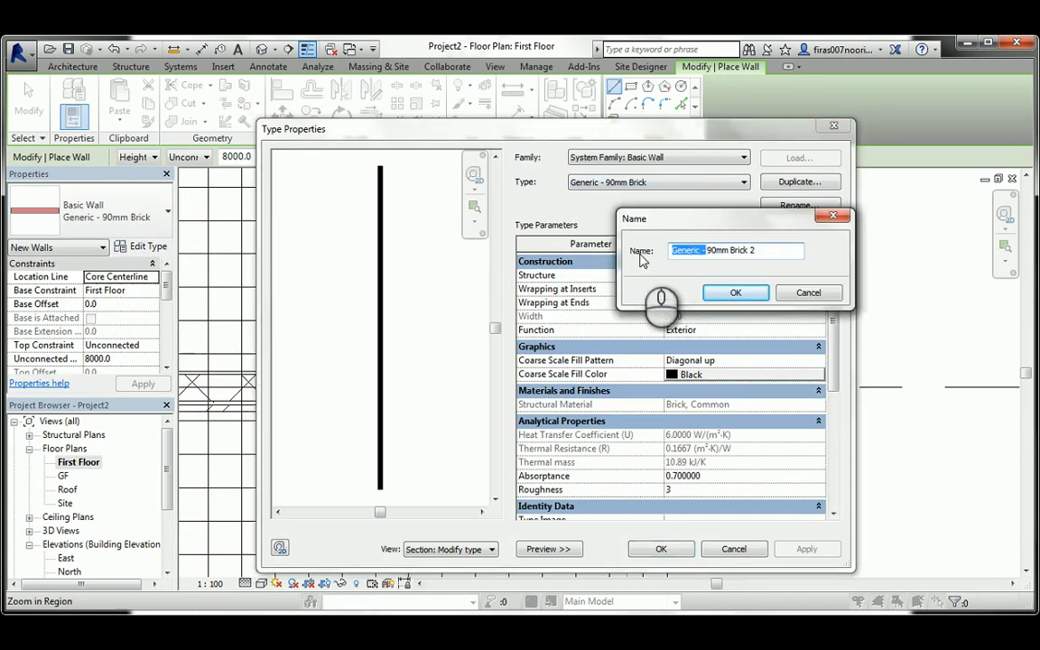
key(Delete)
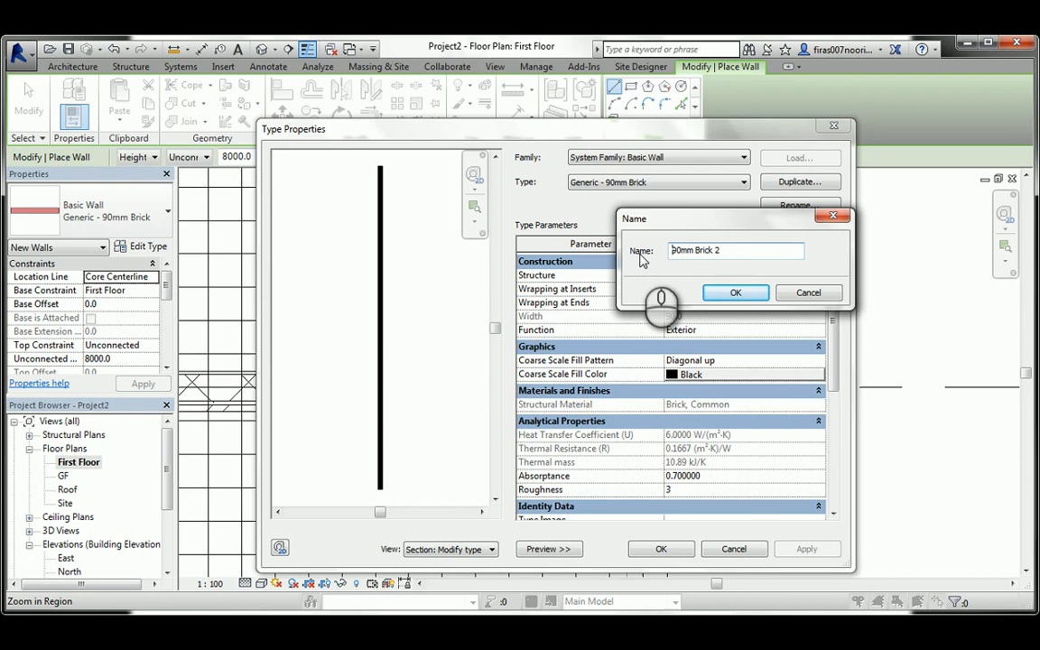
key(Delete)
text(10)
text(0)
key(Right)
key(Right)
key(Right)
key(Right)
key(Right)
key(Right)
key(Right)
key(Right)
key(Right)
key(shift+Right)
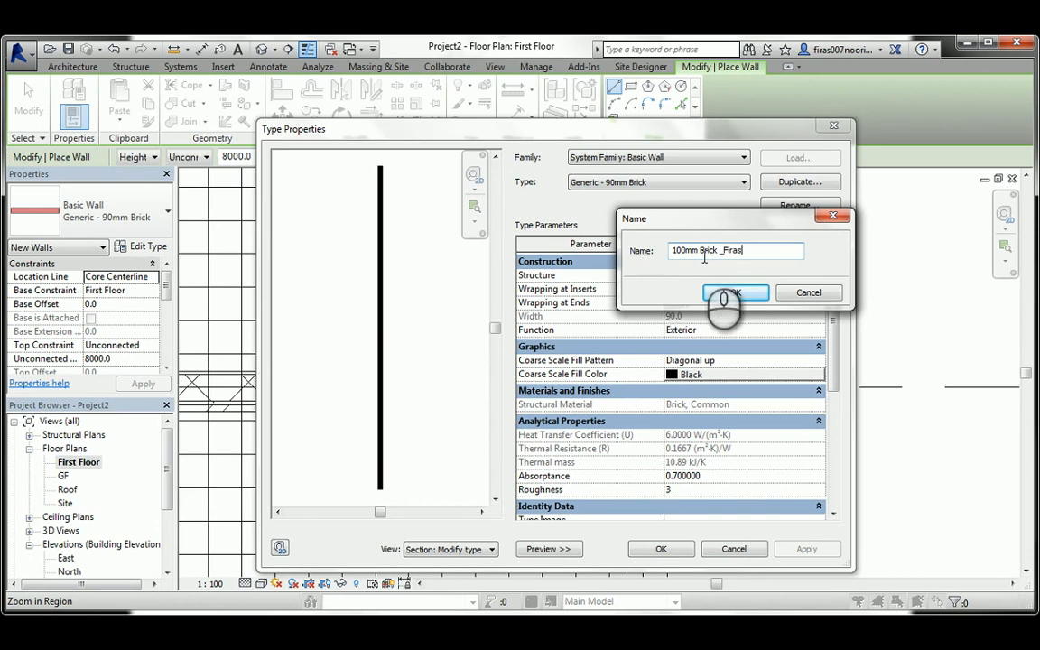
click(739, 295)
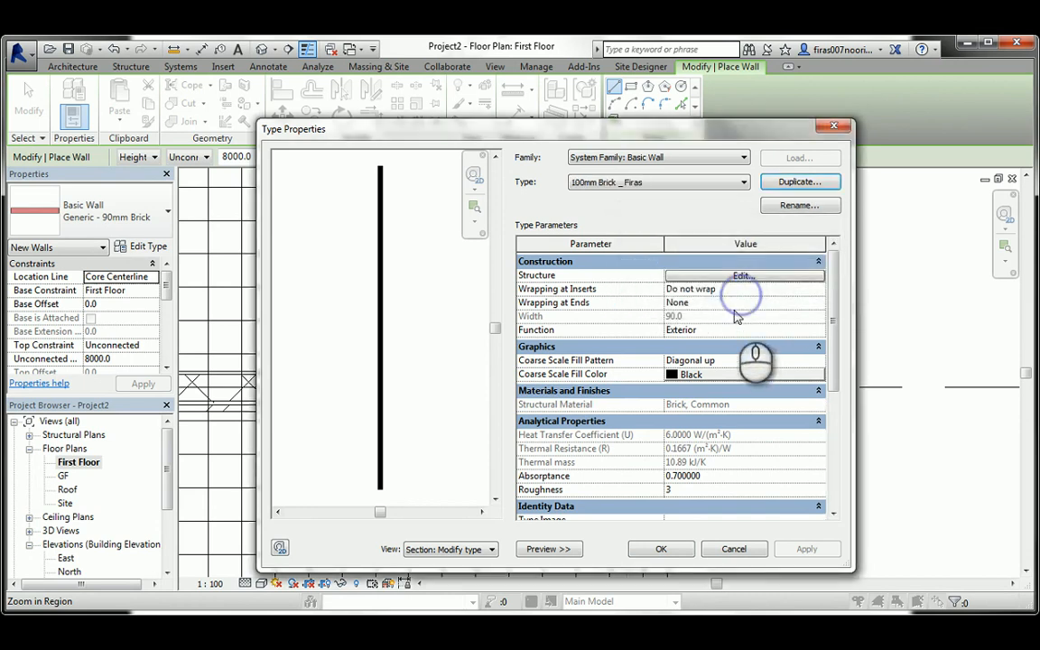
Set the new wall type's brick structure layer to 100 mm thick and accept the type properties.
click(717, 278)
click(688, 285)
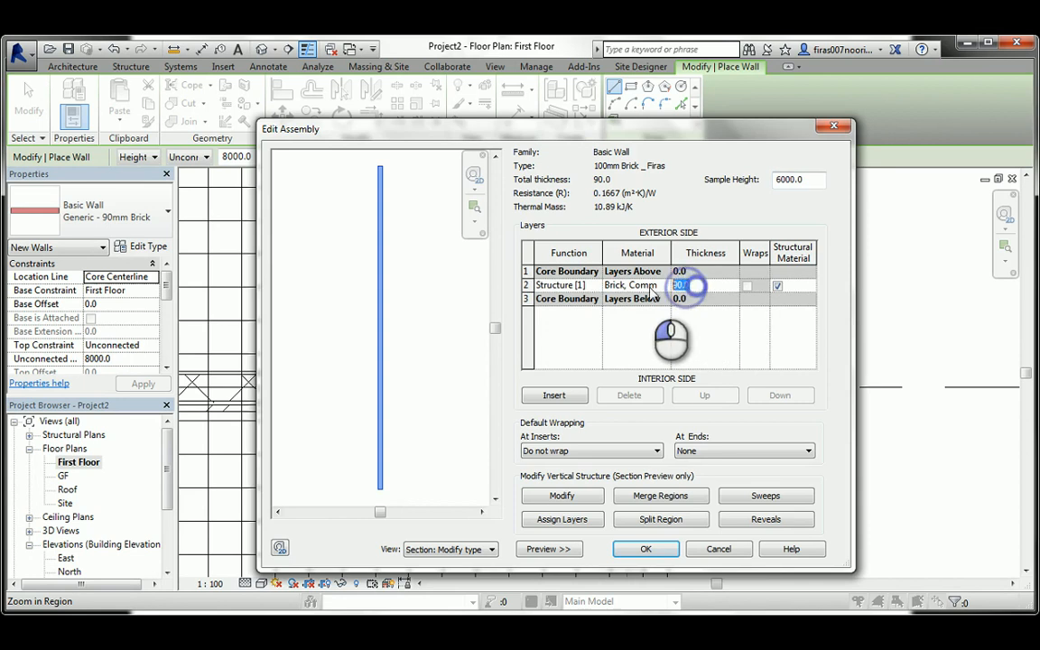
key(Return)
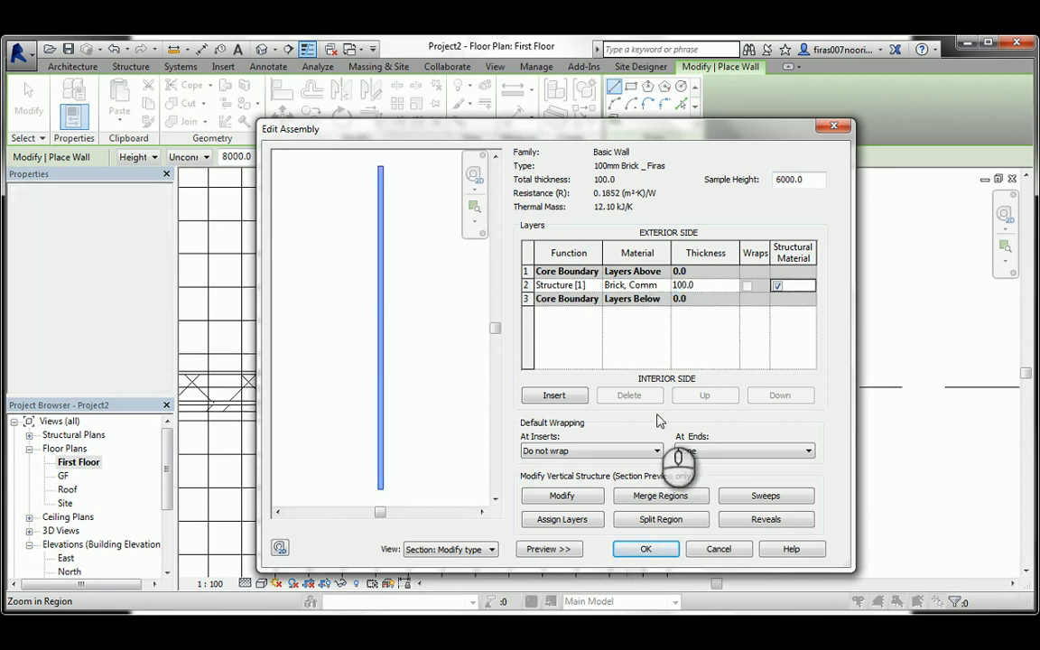
scroll(379, 501, up, 5)
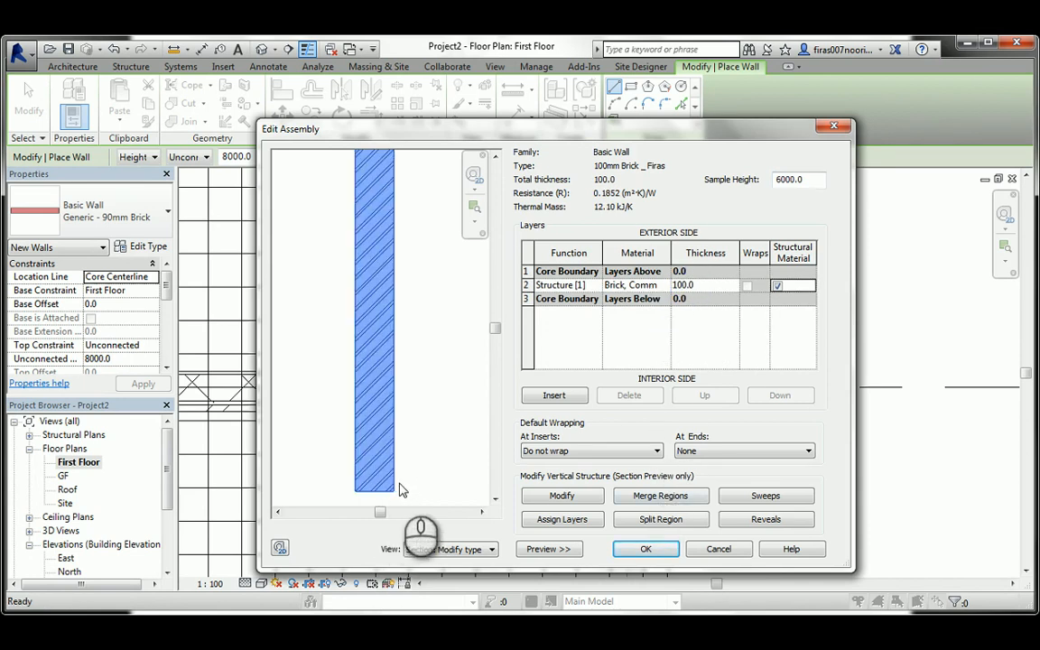
click(647, 549)
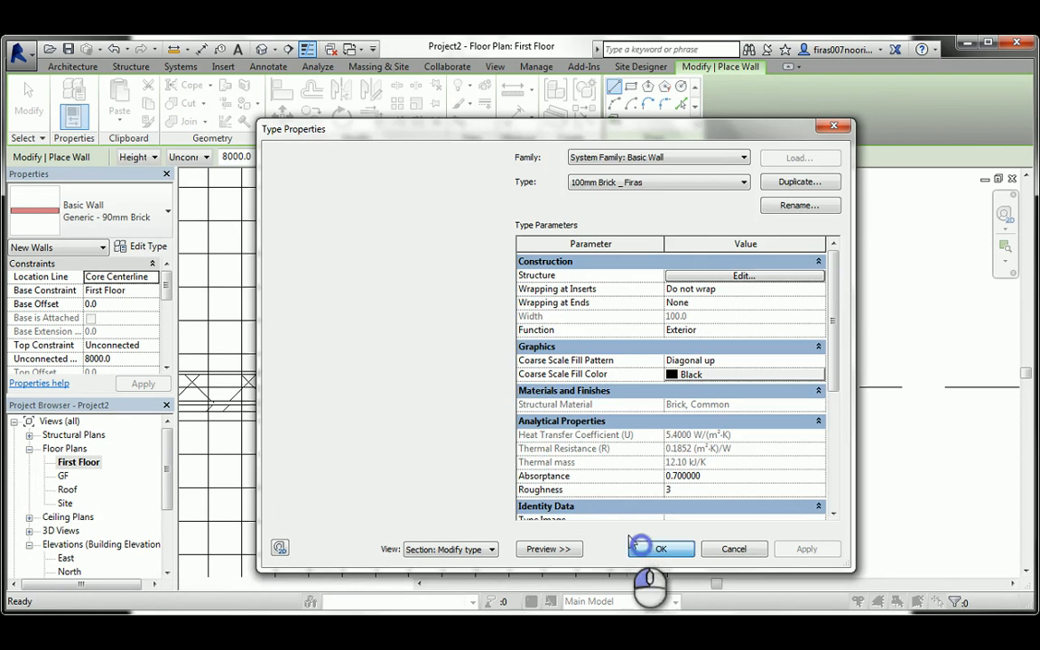
click(655, 549)
scroll(456, 298, down, 6)
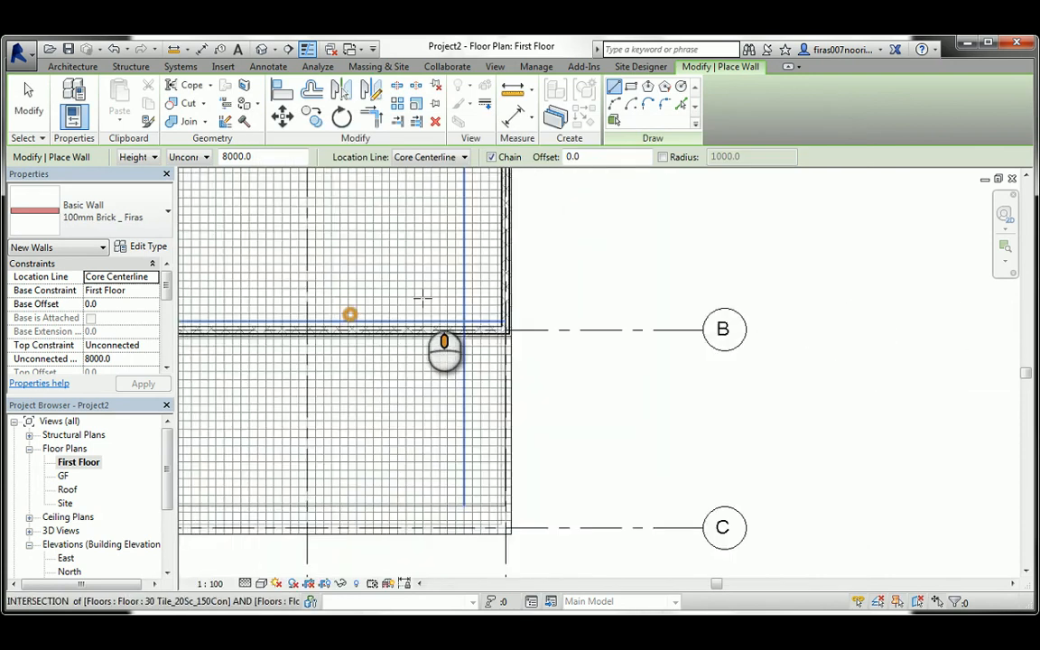
scroll(448, 383, up, 5)
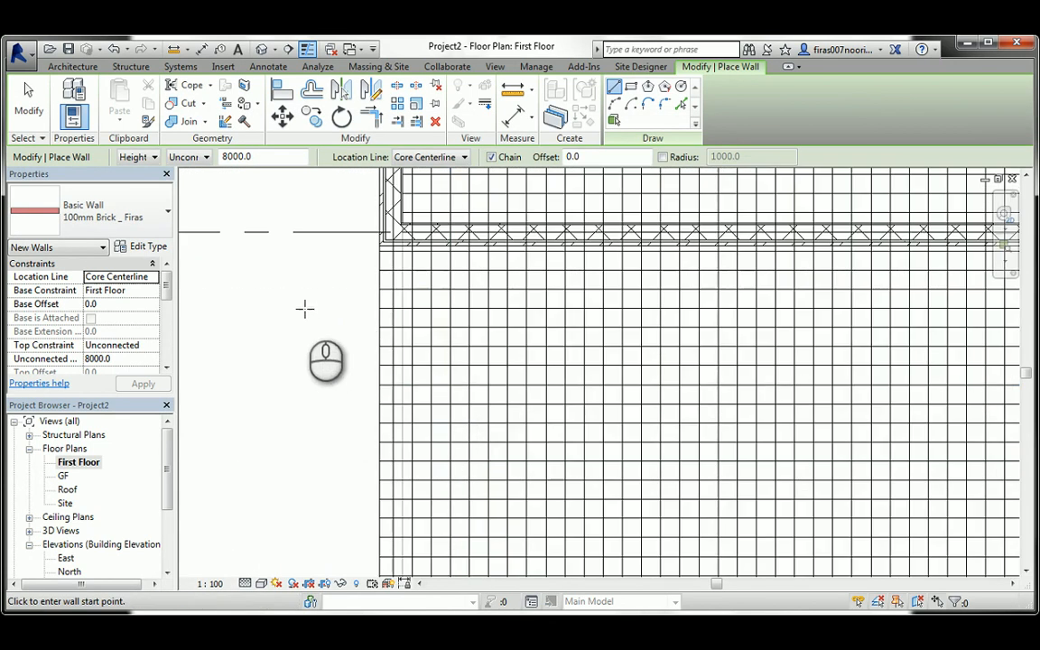
scroll(315, 272, up, 2)
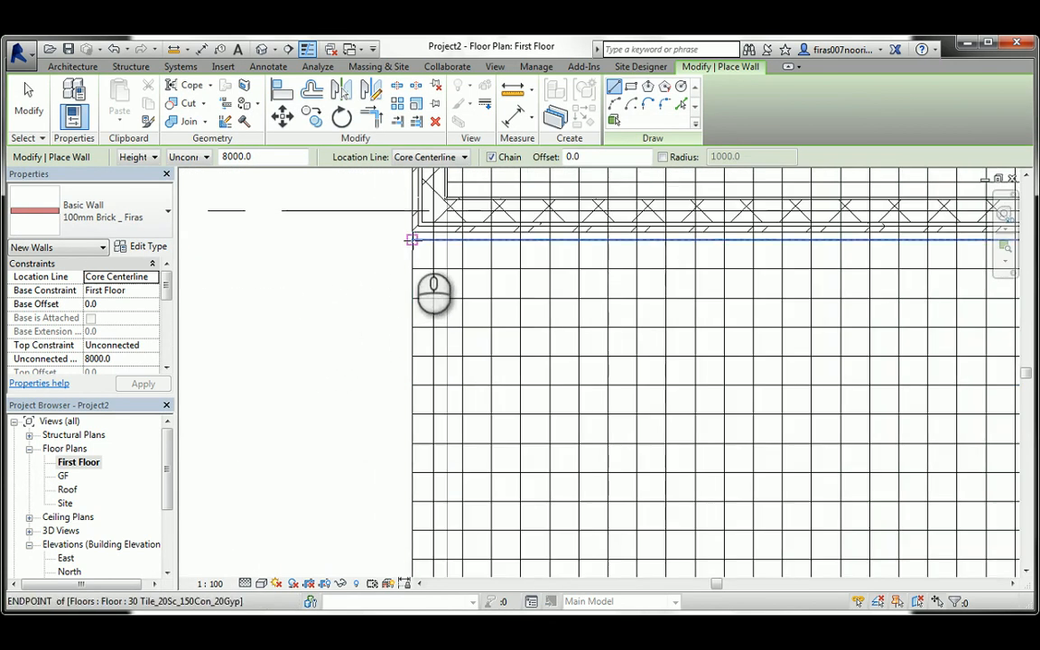
click(145, 276)
click(152, 277)
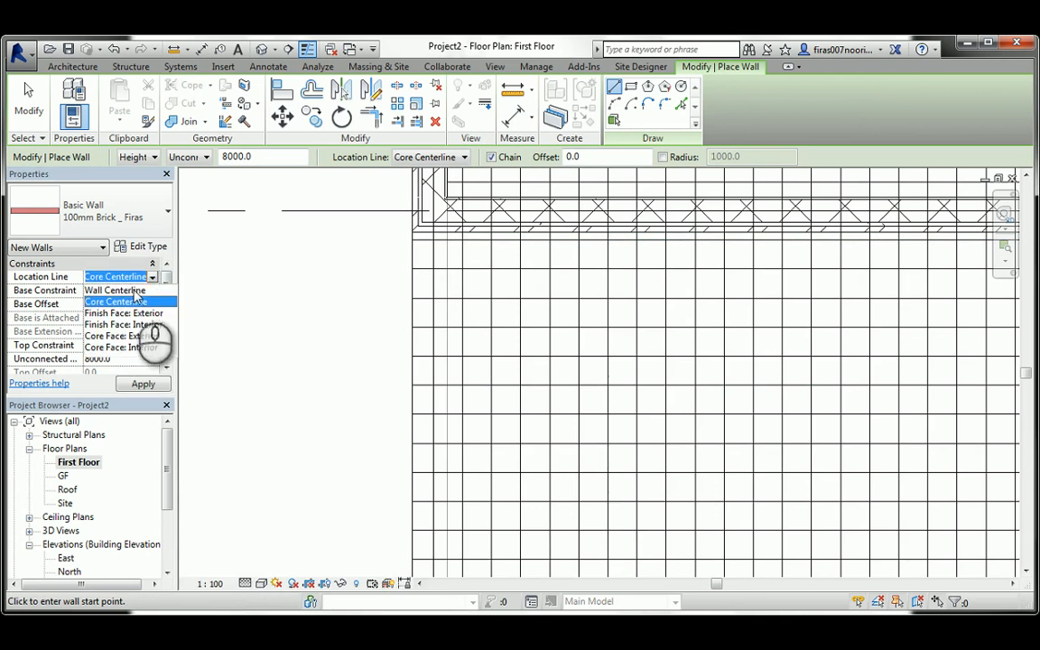
click(733, 119)
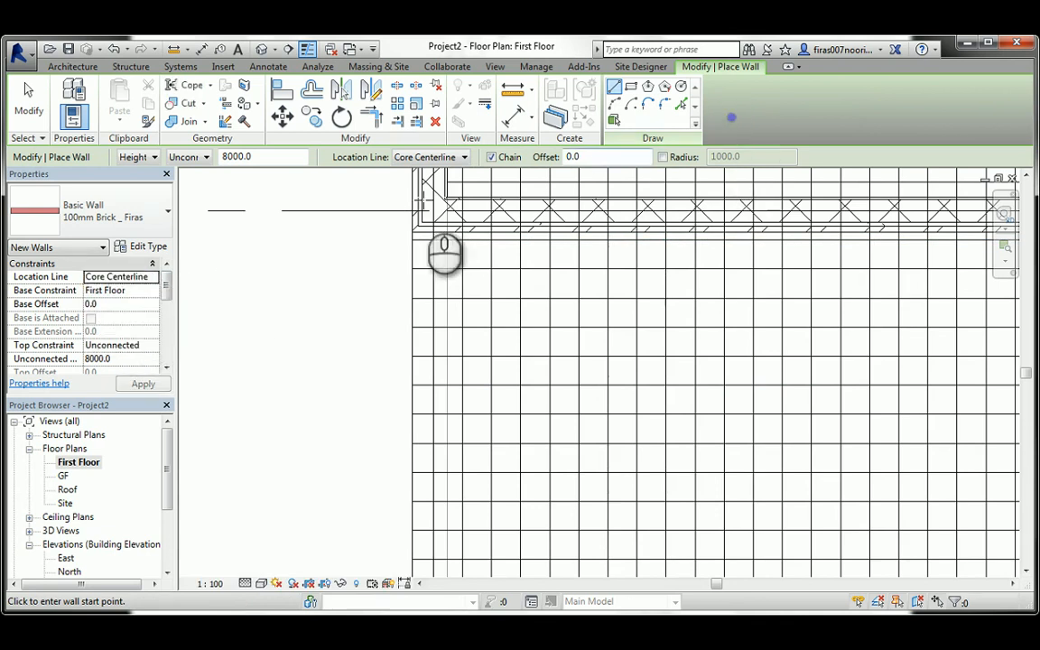
click(411, 239)
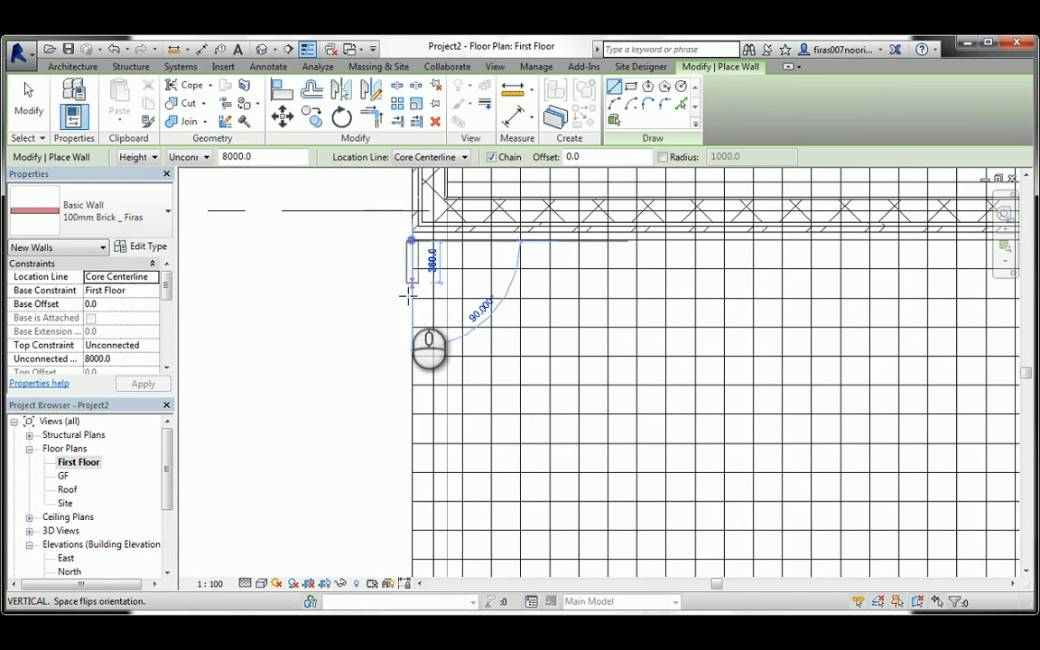
scroll(414, 307, up, 4)
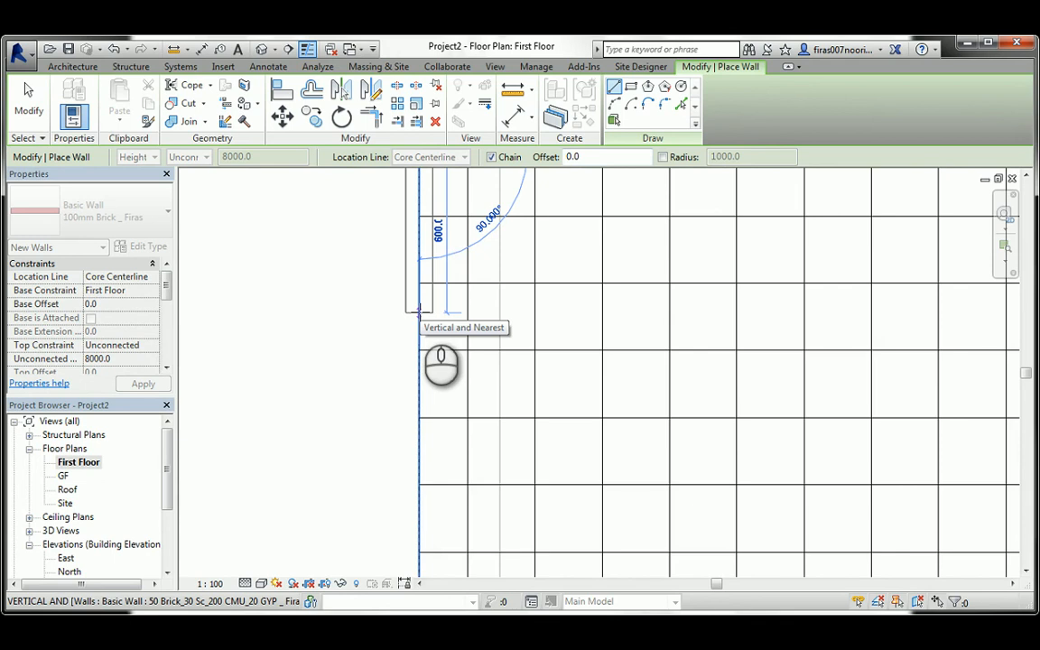
scroll(418, 311, down, 3)
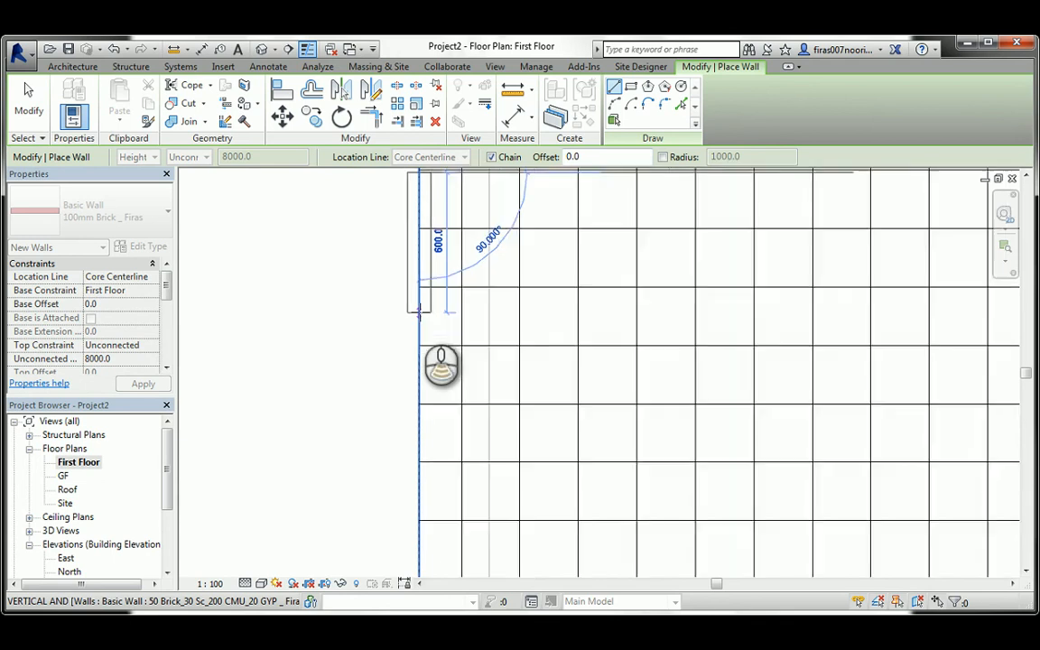
Set the new wall's location line to Finish Face: Exterior.
click(151, 285)
click(154, 278)
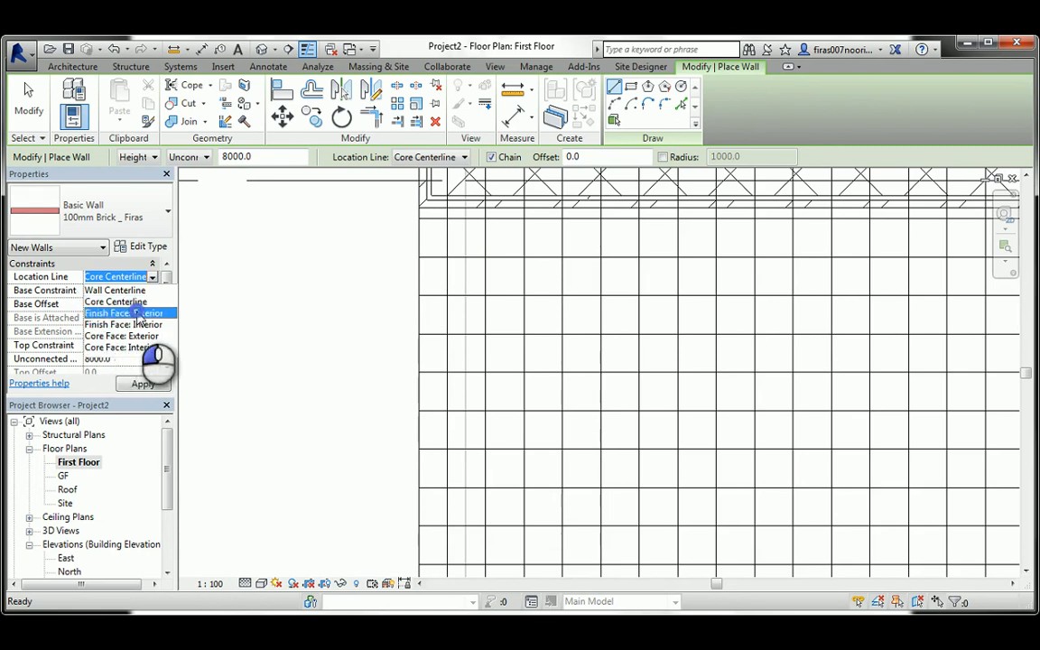
click(138, 313)
click(143, 384)
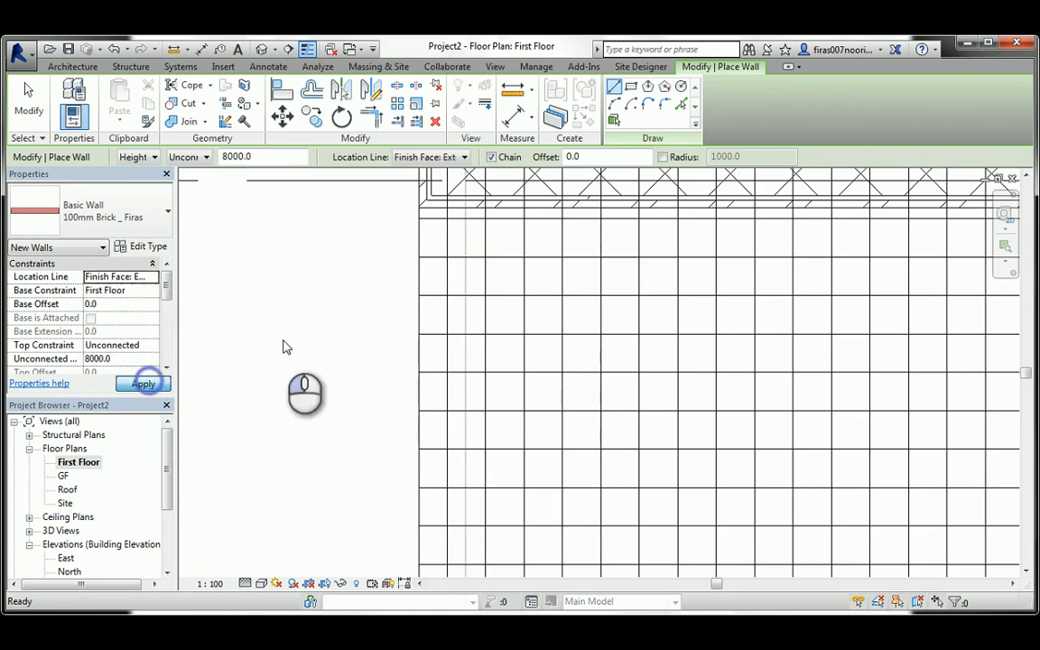
click(418, 219)
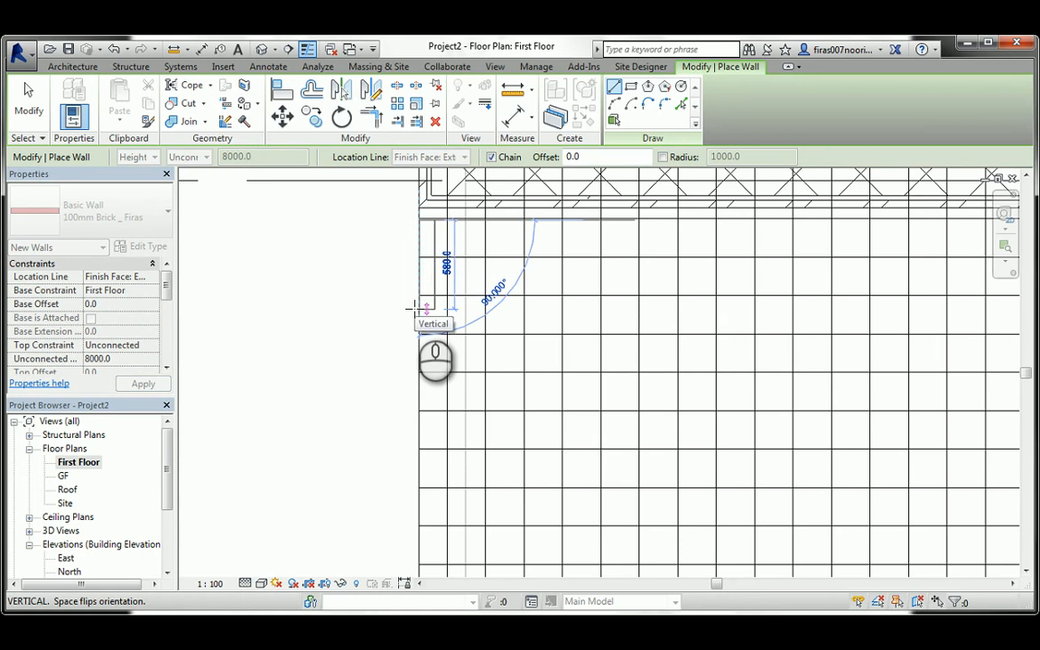
key(Escape)
Draw a 100 mm brick wall along the terrace's right edge, from the building corner near grid B to the outer corner near grid C.
scroll(337, 297, down, 3)
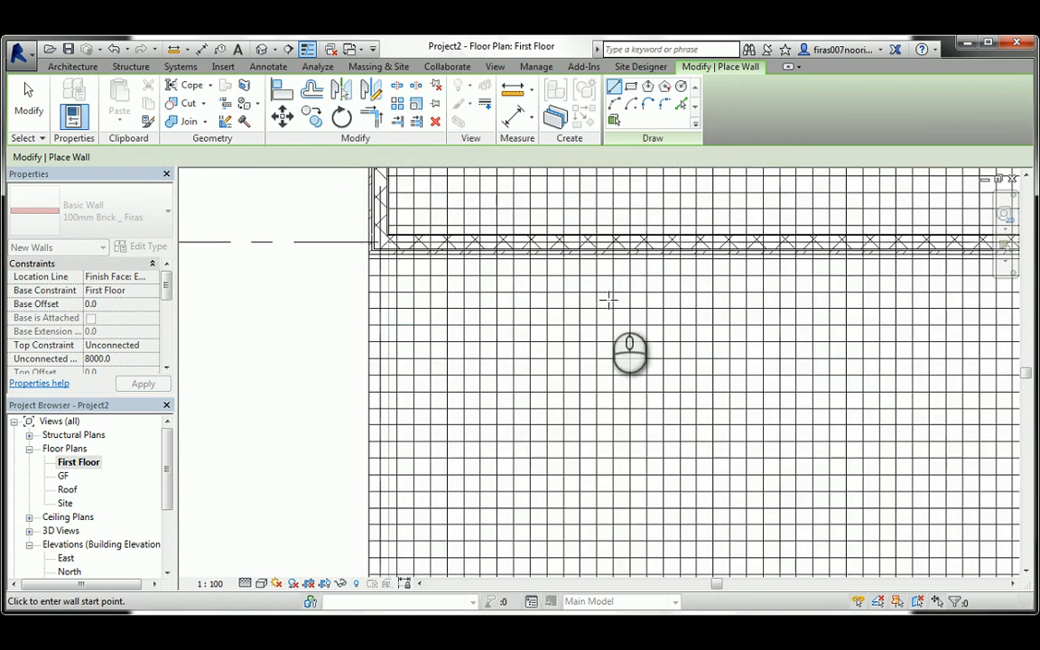
middle_drag(807, 326, 417, 290)
scroll(801, 274, up, 4)
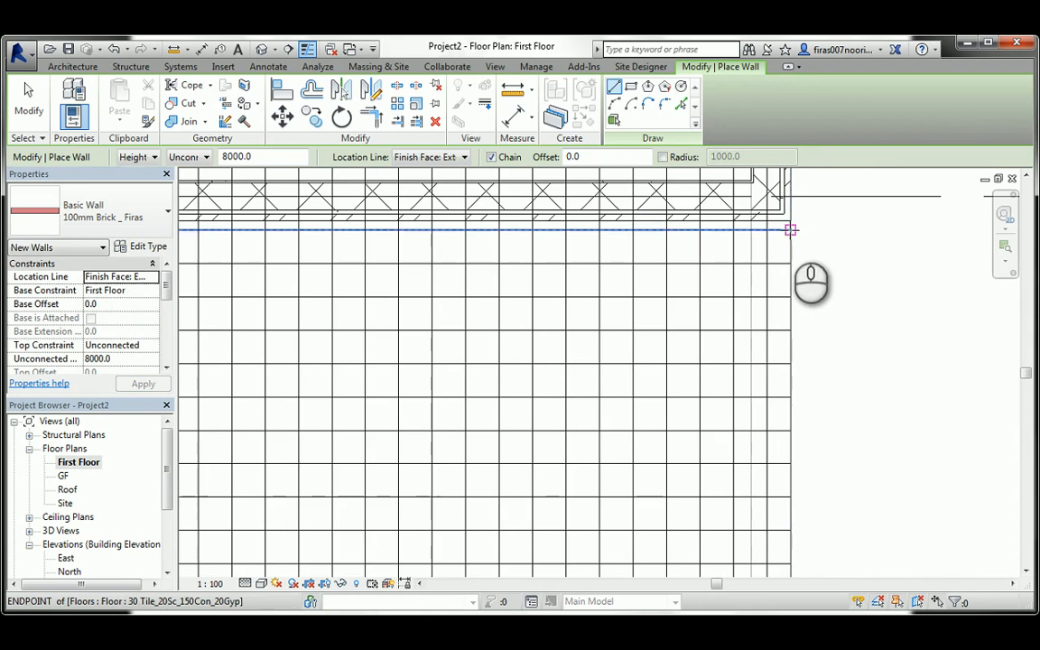
click(790, 226)
scroll(785, 305, down, 5)
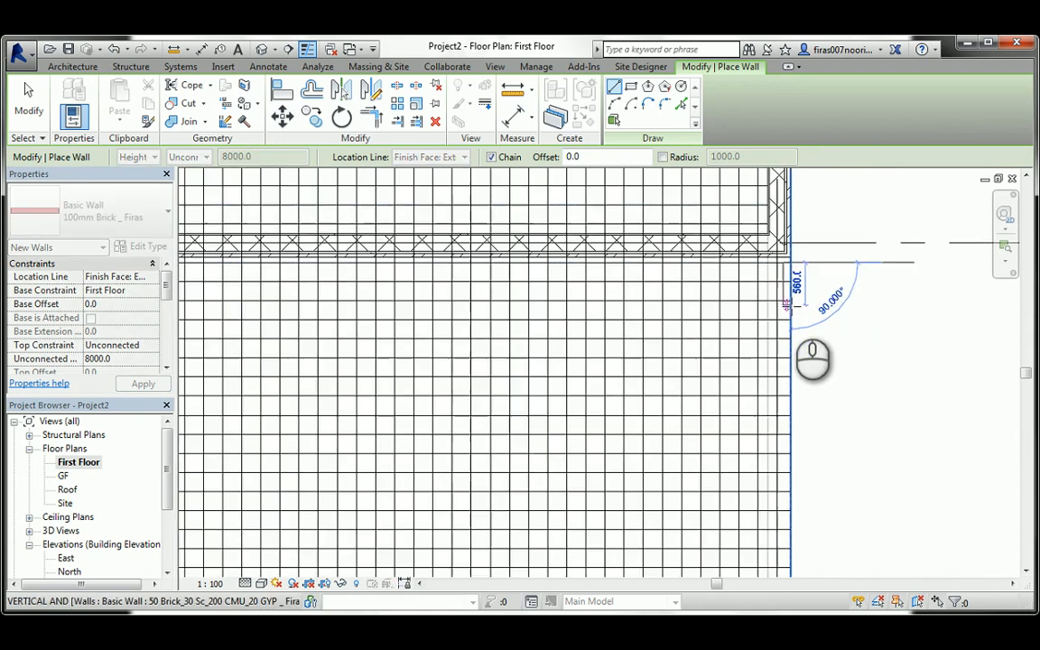
scroll(777, 495, up, 3)
scroll(789, 454, up, 3)
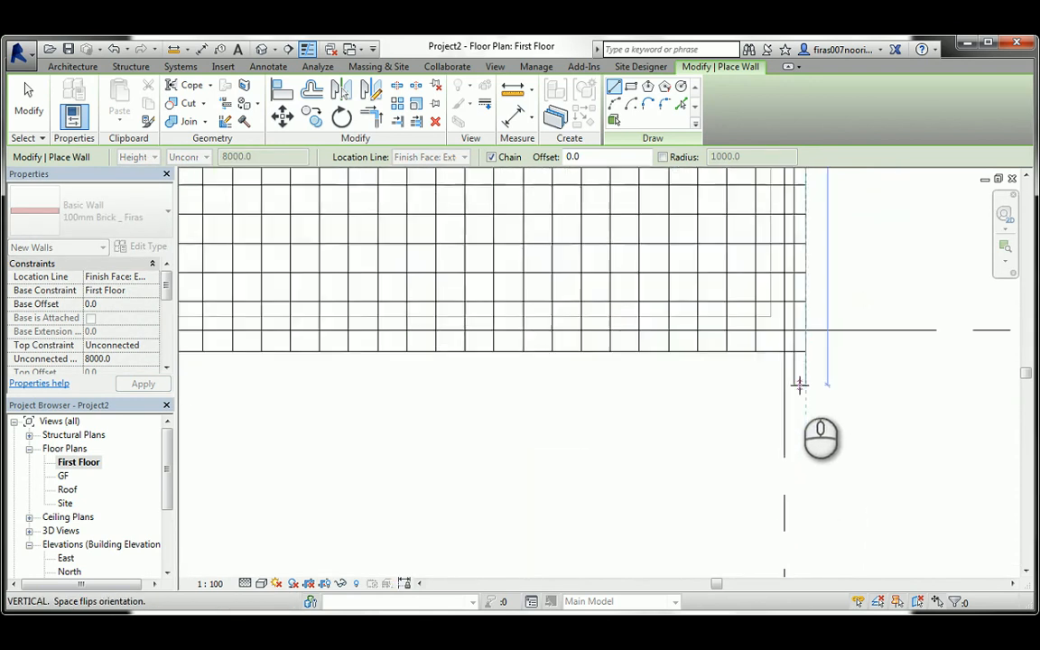
scroll(813, 377, down, 6)
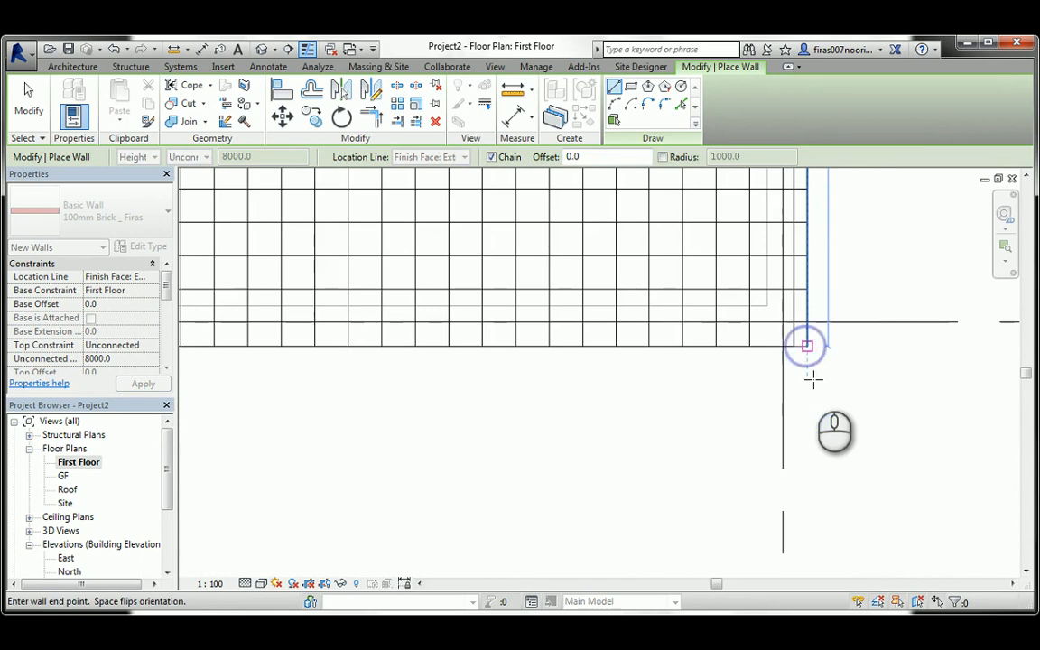
Continue the wall along the terrace's outer edge near grid C to its left corner.
middle_drag(351, 366, 529, 377)
scroll(530, 377, up, 5)
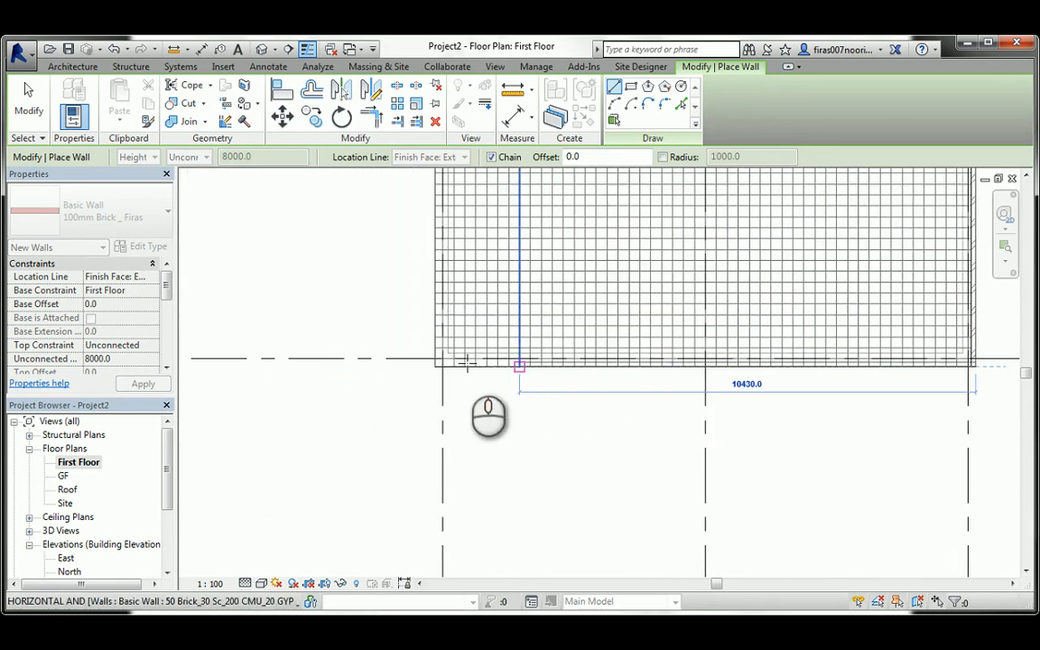
click(379, 376)
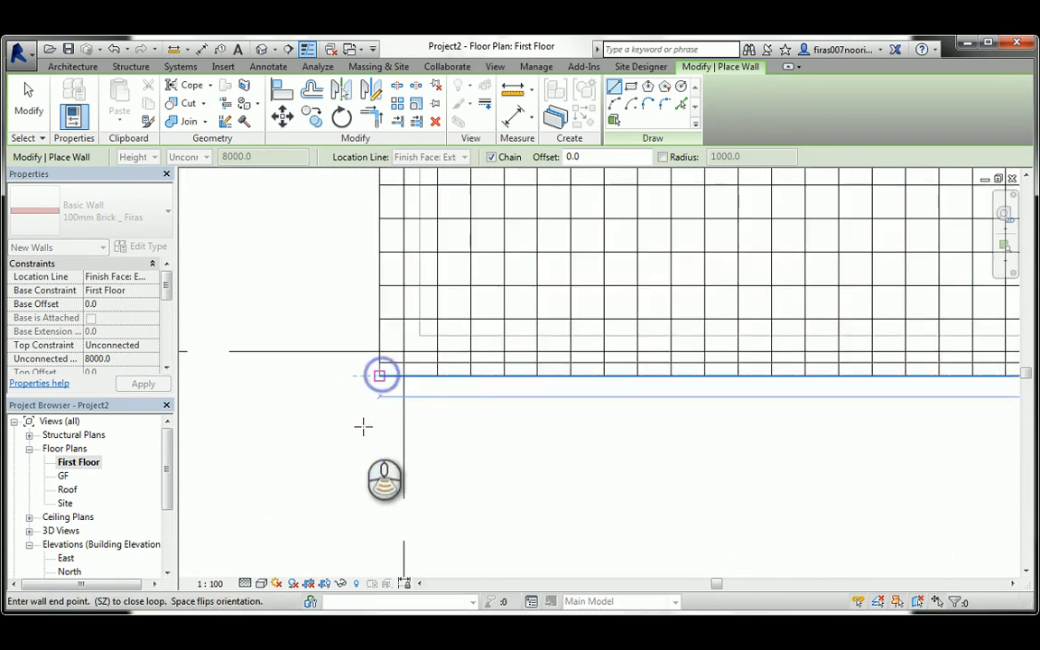
Continue the wall along the terrace's left edge back to the building corner and end the wall chain.
scroll(362, 425, down, 5)
middle_drag(365, 279, 389, 542)
scroll(378, 380, up, 5)
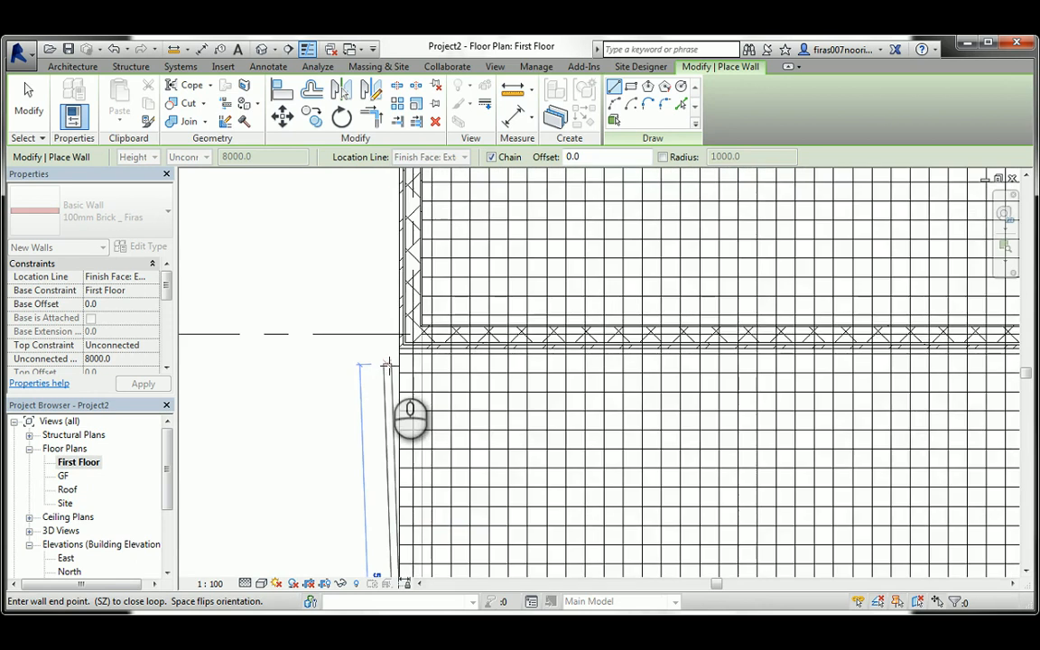
click(429, 332)
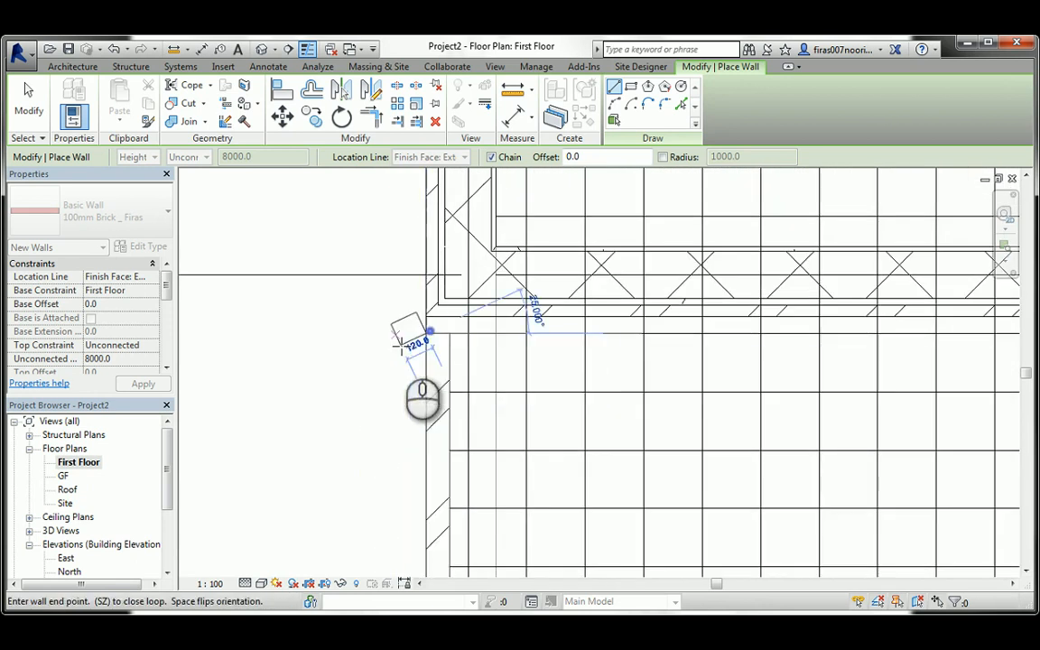
key(Escape)
key(Escape)
In the 3D view, select the three connected terrace walls and set their top constraint to Up to level: FF_Para.
click(261, 50)
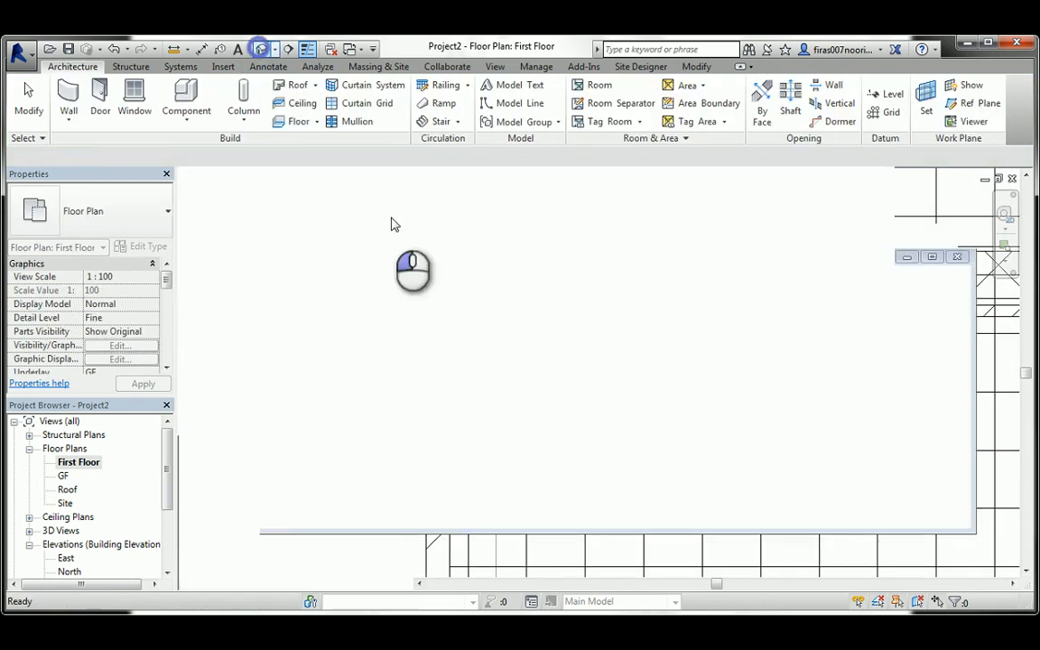
shift+middle_drag(455, 363, 578, 379)
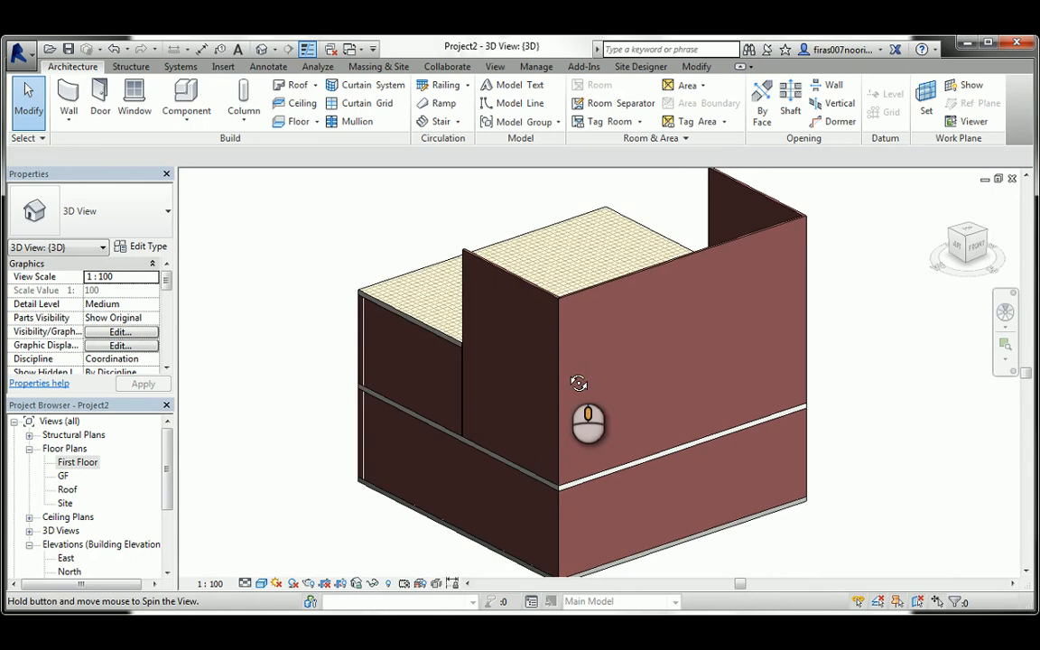
key(Tab)
click(524, 284)
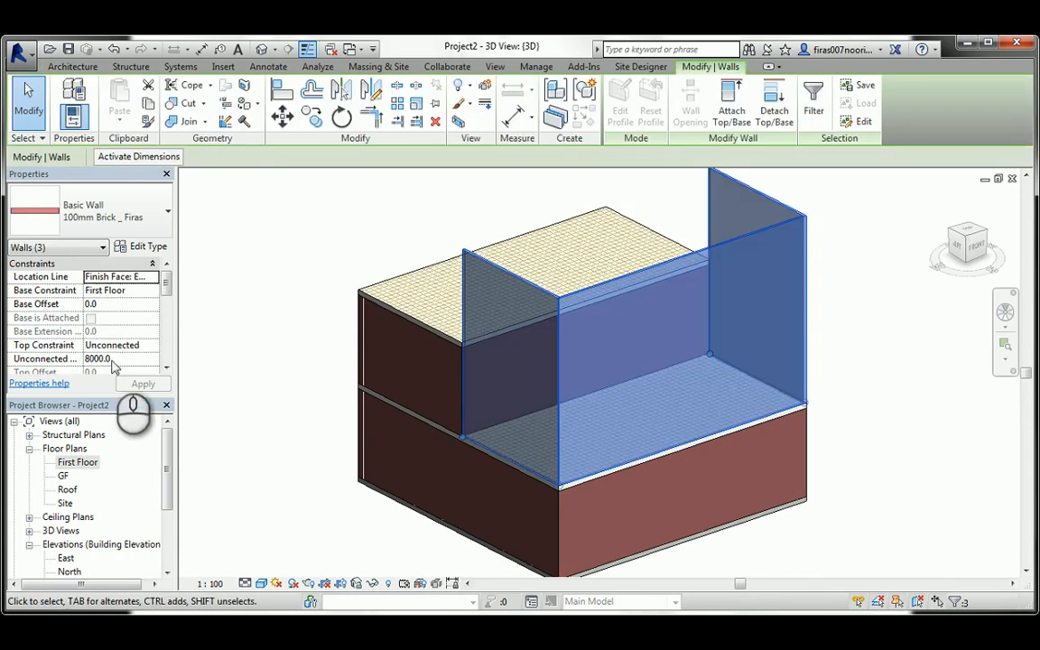
click(152, 347)
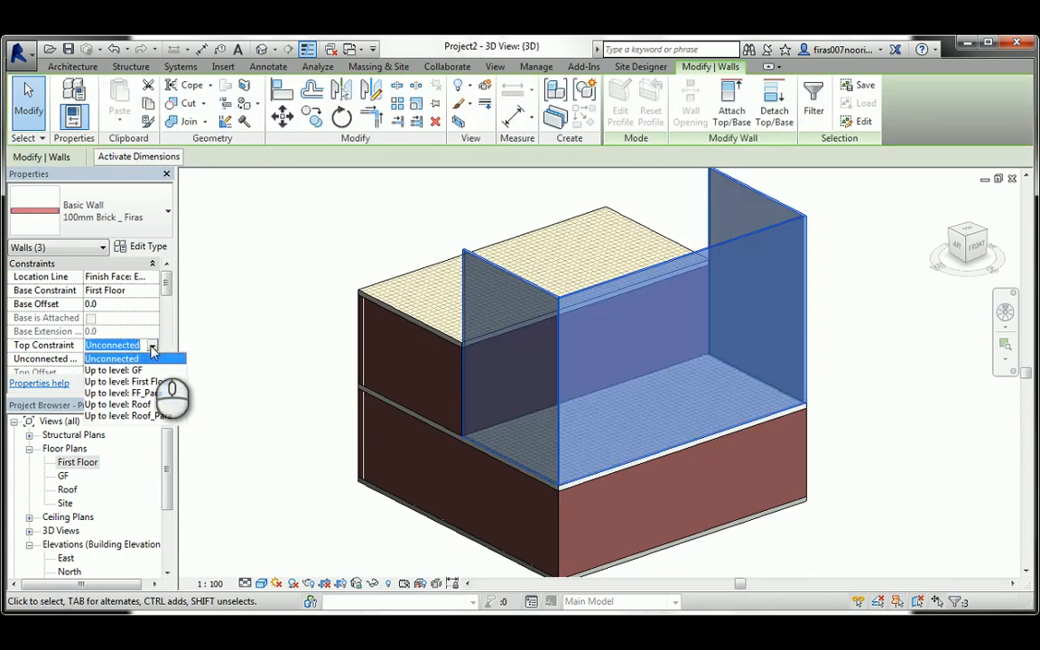
click(132, 393)
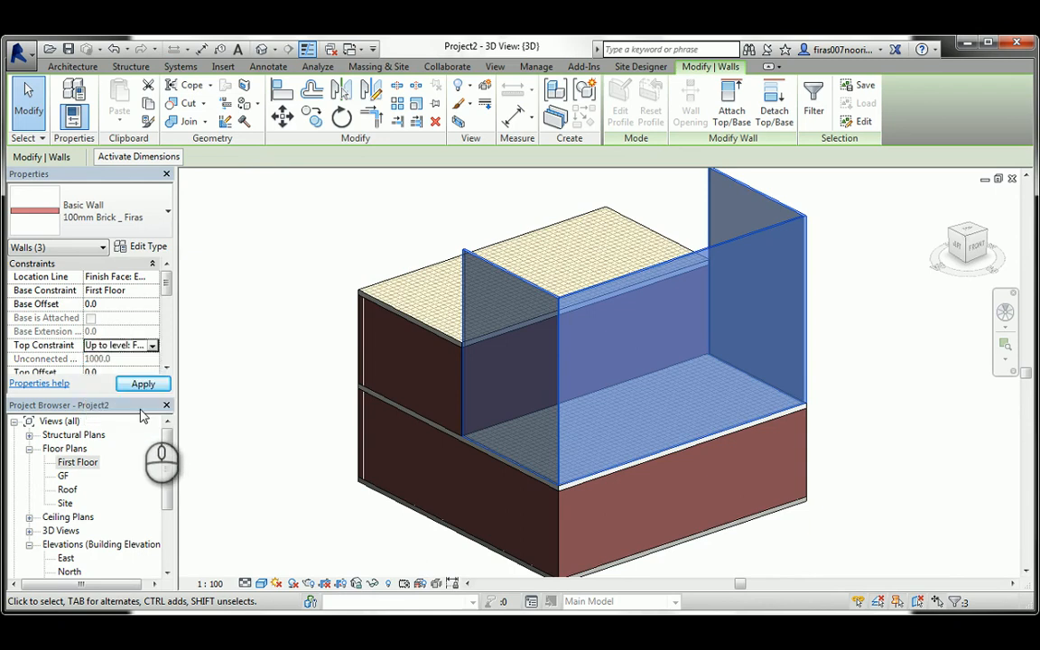
click(143, 384)
click(249, 382)
scroll(321, 310, up, 1)
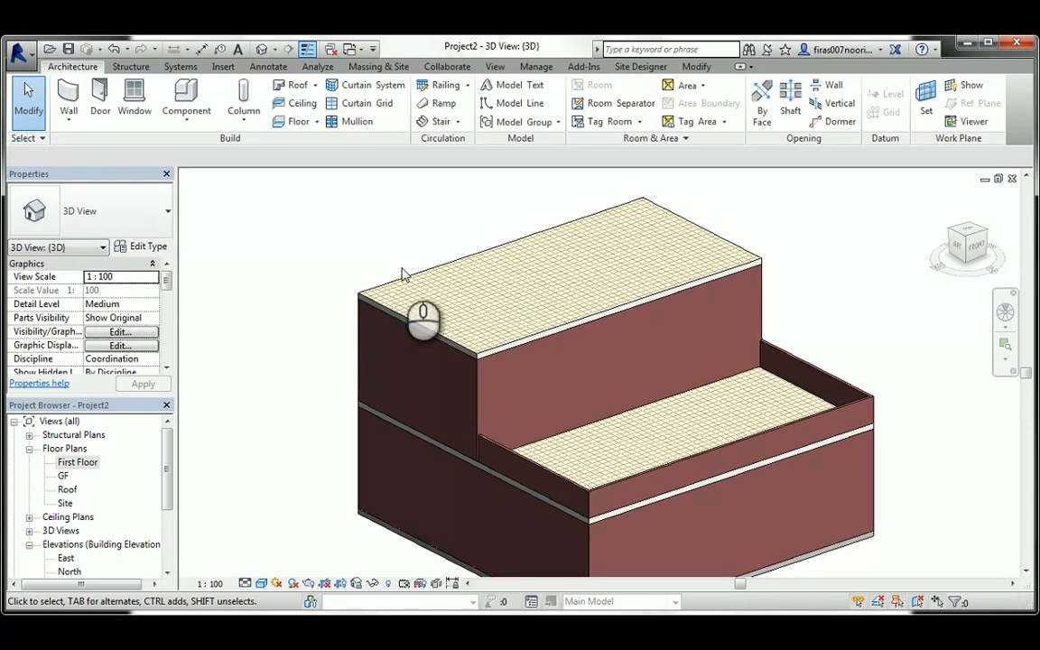
Open the Roof floor plan and start the Wall command.
double_click(69, 490)
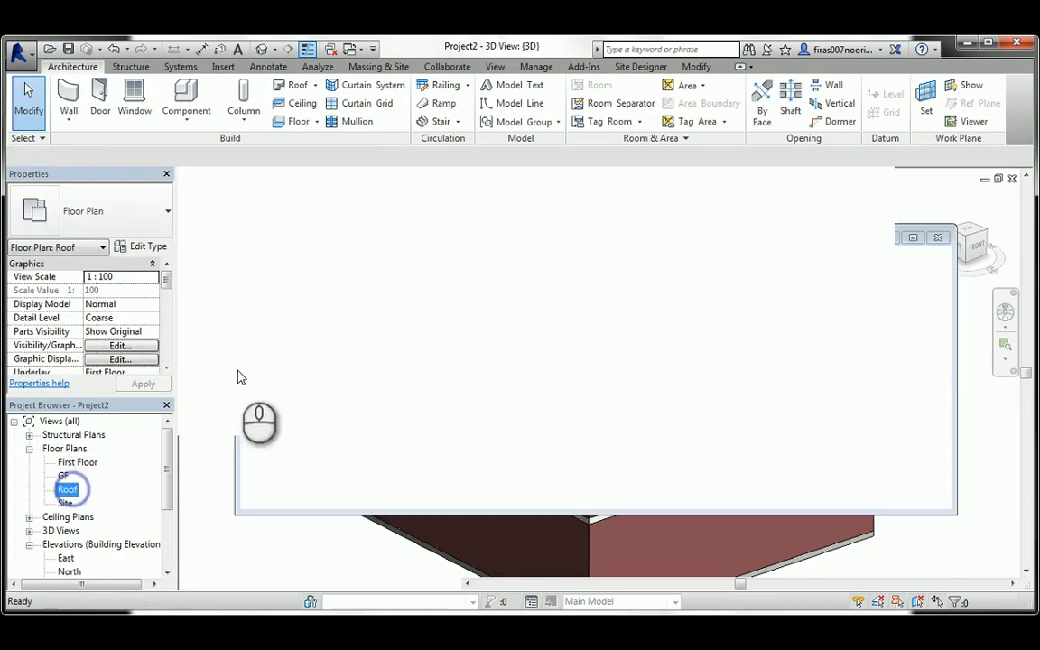
middle_drag(391, 330, 406, 367)
scroll(374, 452, down, 4)
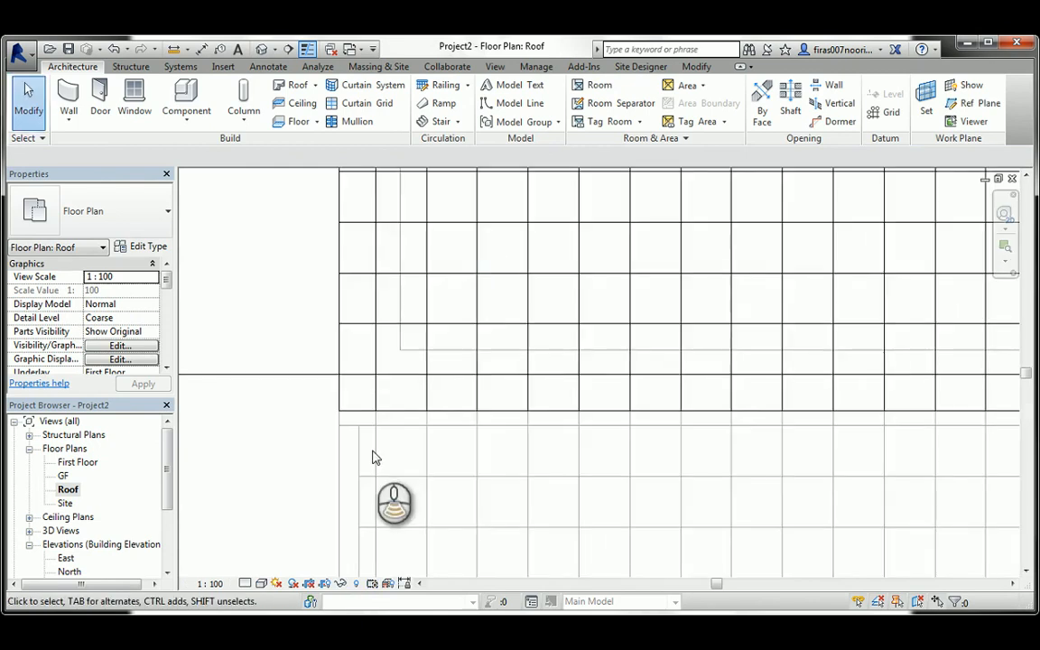
key(w)
key(a)
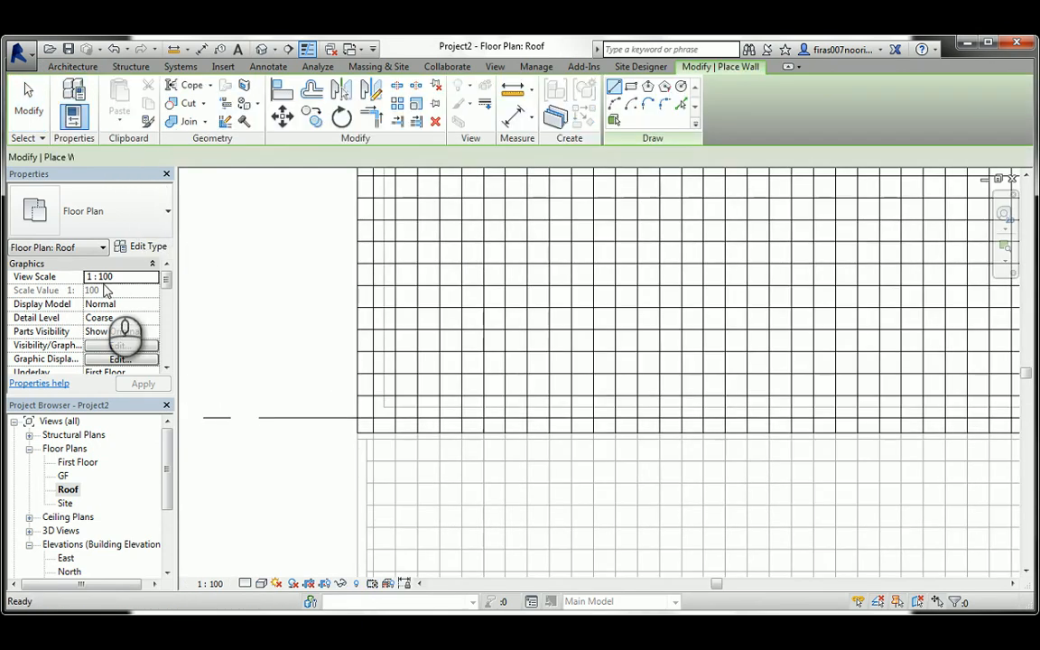
Draw a 100 mm brick wall along the roof's edge near grid A, from the left corner to the right corner.
scroll(271, 298, down, 2)
scroll(330, 240, down, 3)
middle_drag(337, 217, 309, 341)
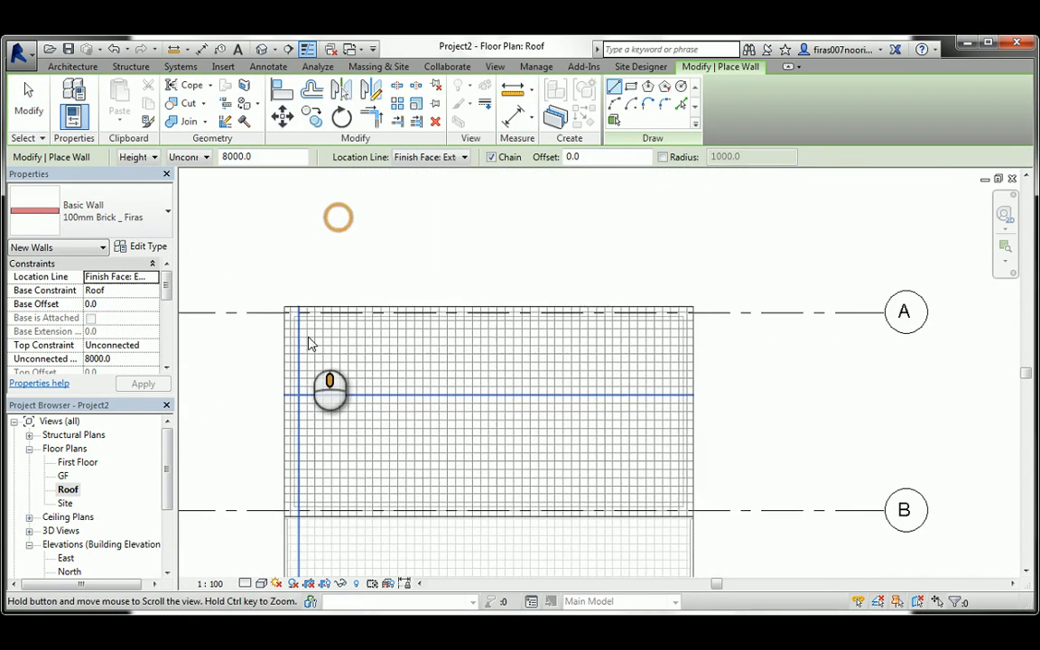
scroll(301, 312, up, 7)
click(237, 313)
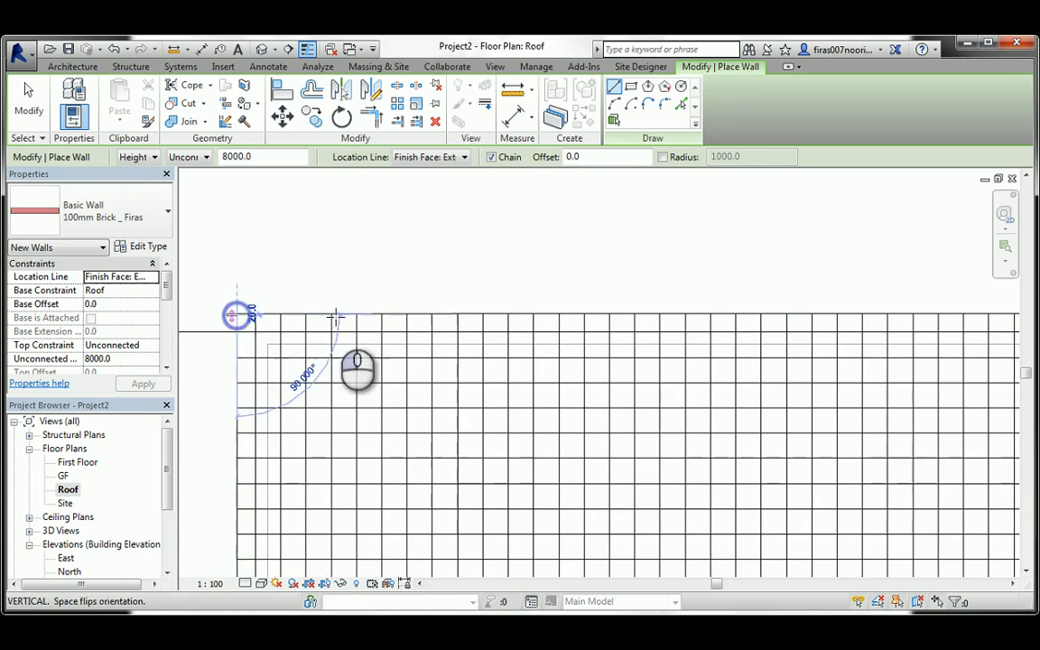
scroll(333, 317, down, 4)
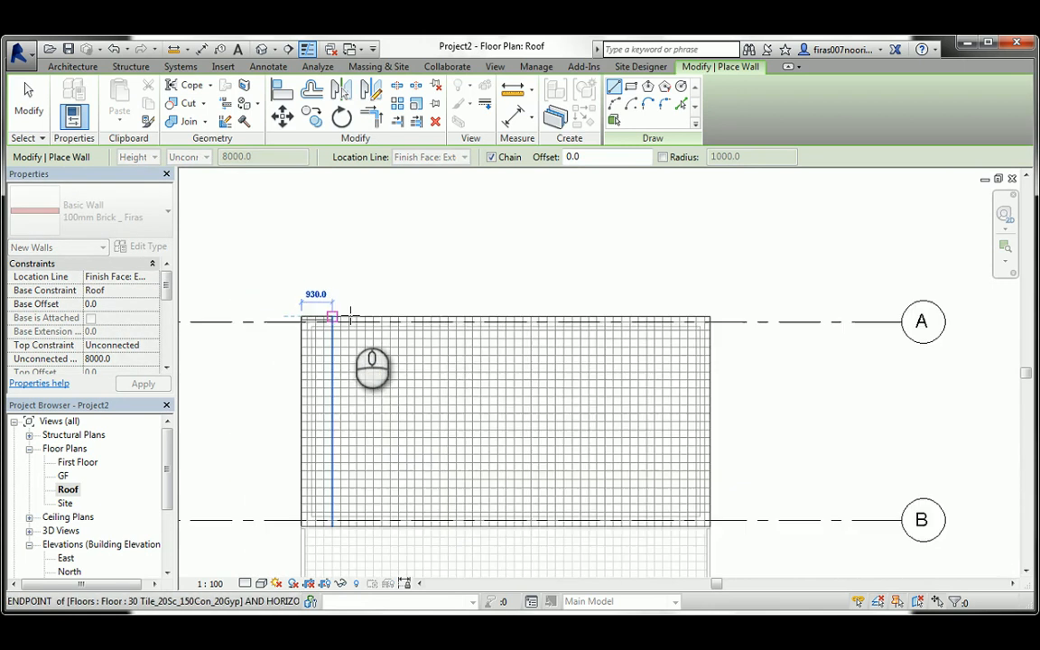
scroll(705, 318, up, 4)
scroll(705, 317, up, 3)
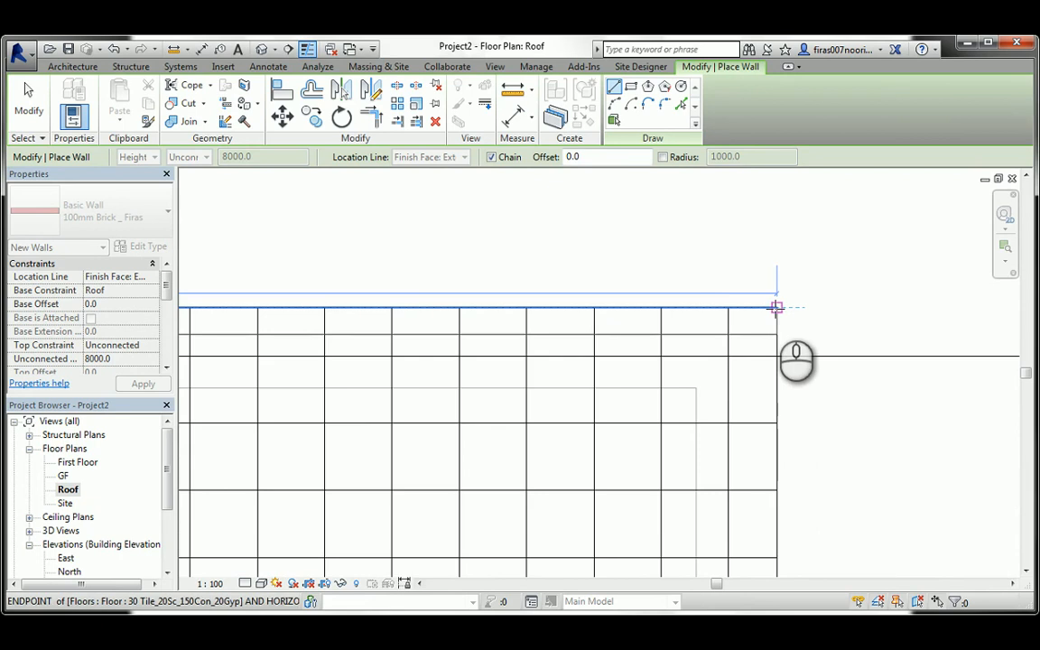
click(776, 308)
Continue the wall along the roof's right edge to the corner near grid B.
scroll(766, 282, down, 6)
middle_drag(755, 475, 740, 293)
scroll(745, 387, up, 5)
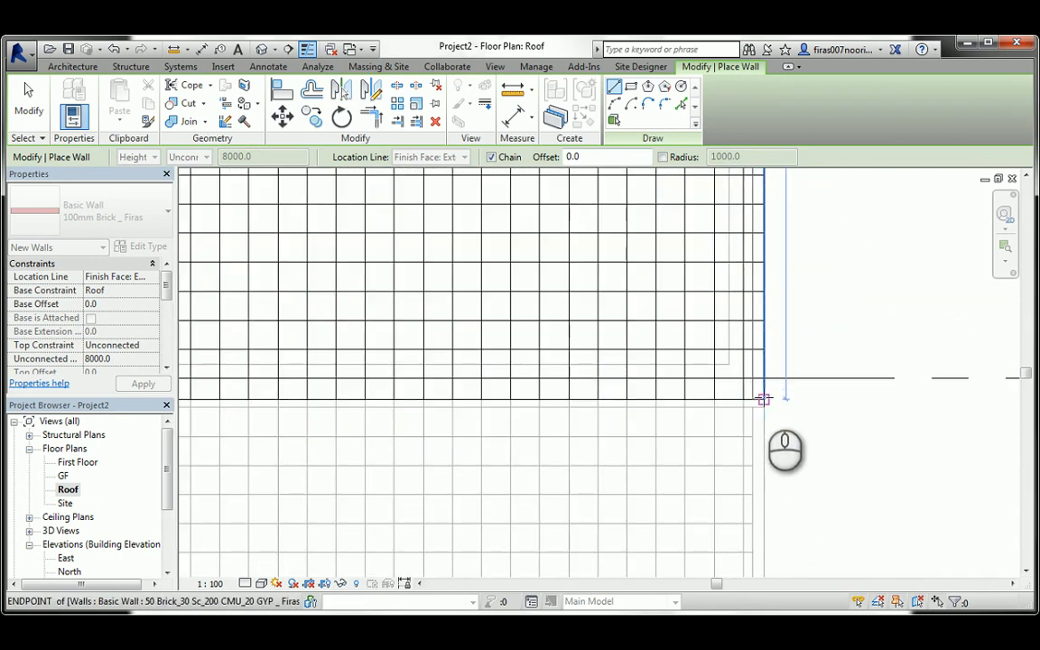
click(764, 399)
scroll(766, 388, down, 5)
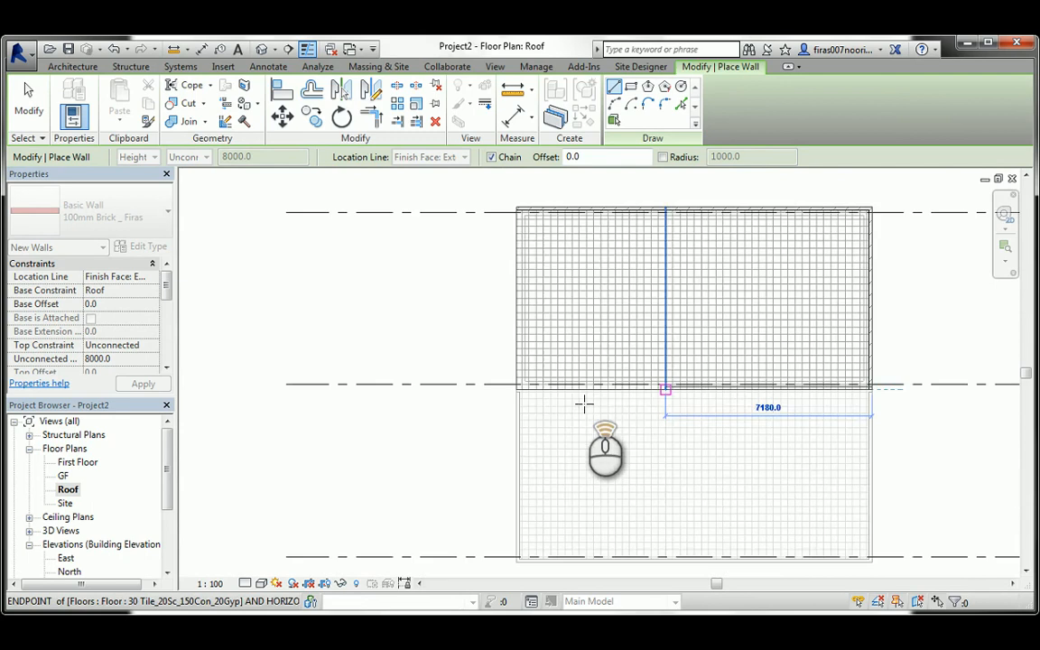
Continue the parapet wall along the roof's edge near grid B to the left corner, close it at the starting corner and end the command.
scroll(583, 403, up, 5)
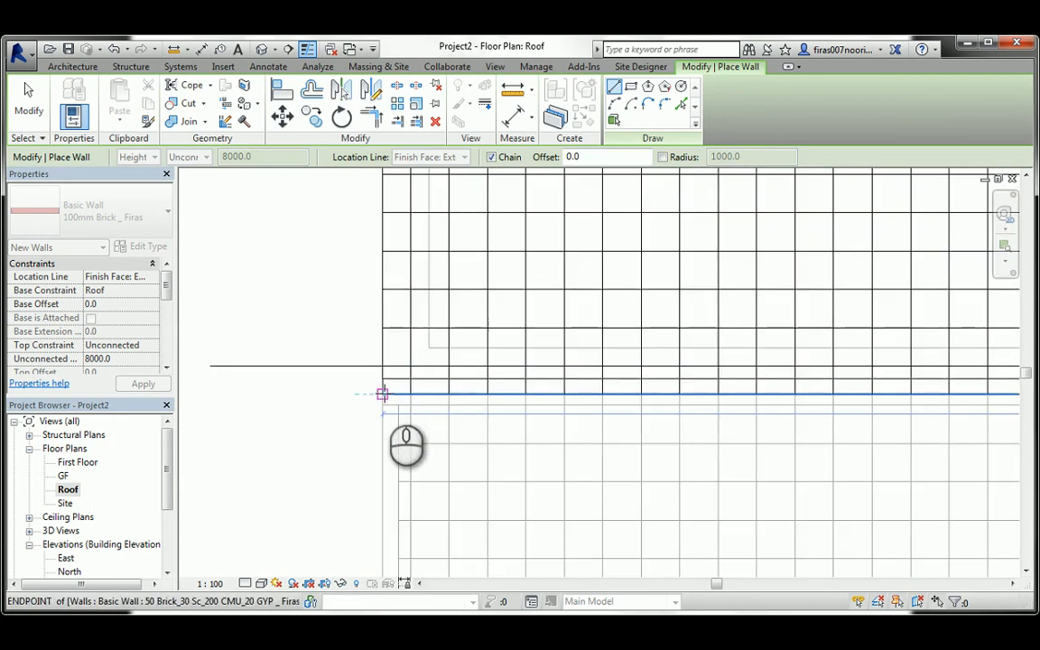
click(384, 392)
scroll(387, 397, down, 5)
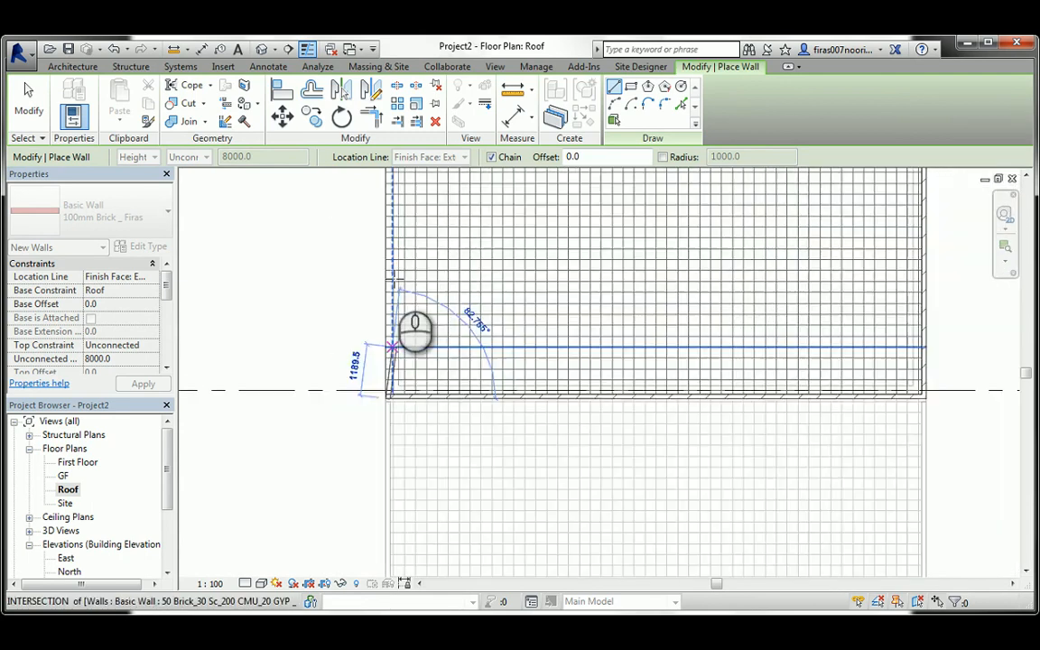
middle_drag(393, 236, 390, 418)
scroll(374, 312, up, 5)
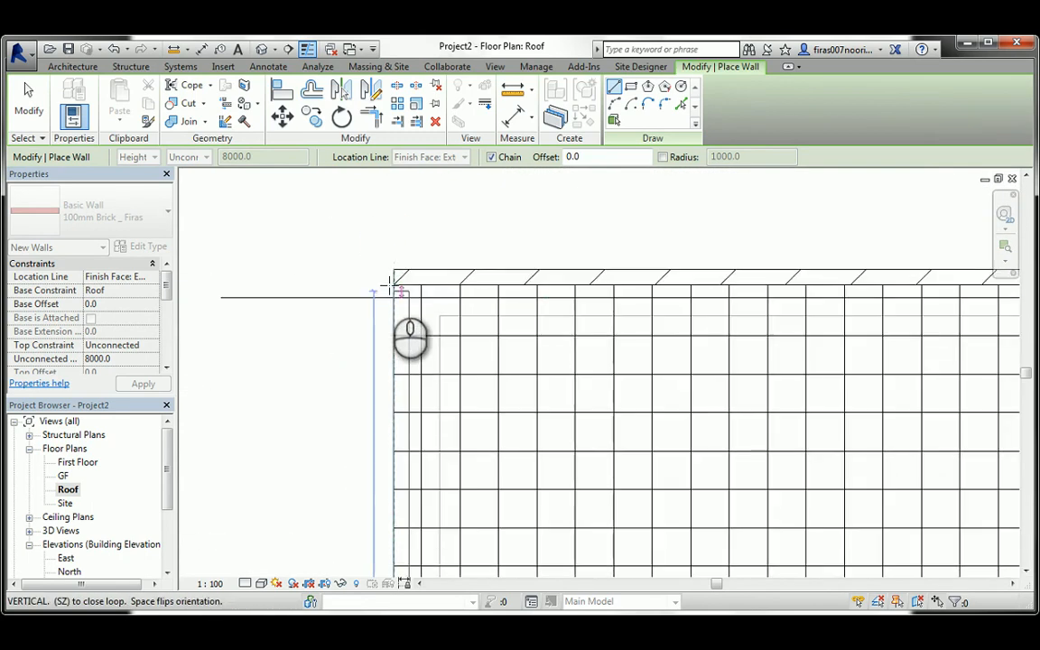
click(391, 282)
key(Escape)
key(Escape)
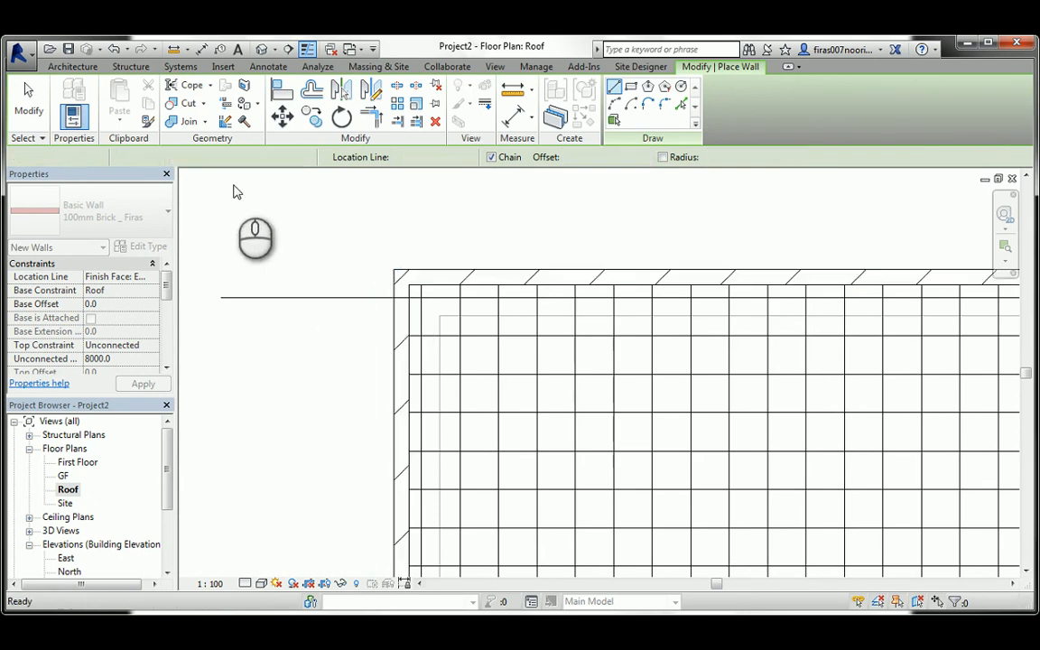
In the 3D view, select the four connected roof walls and set their top constraint to Up to level: Roof_Para.
click(262, 49)
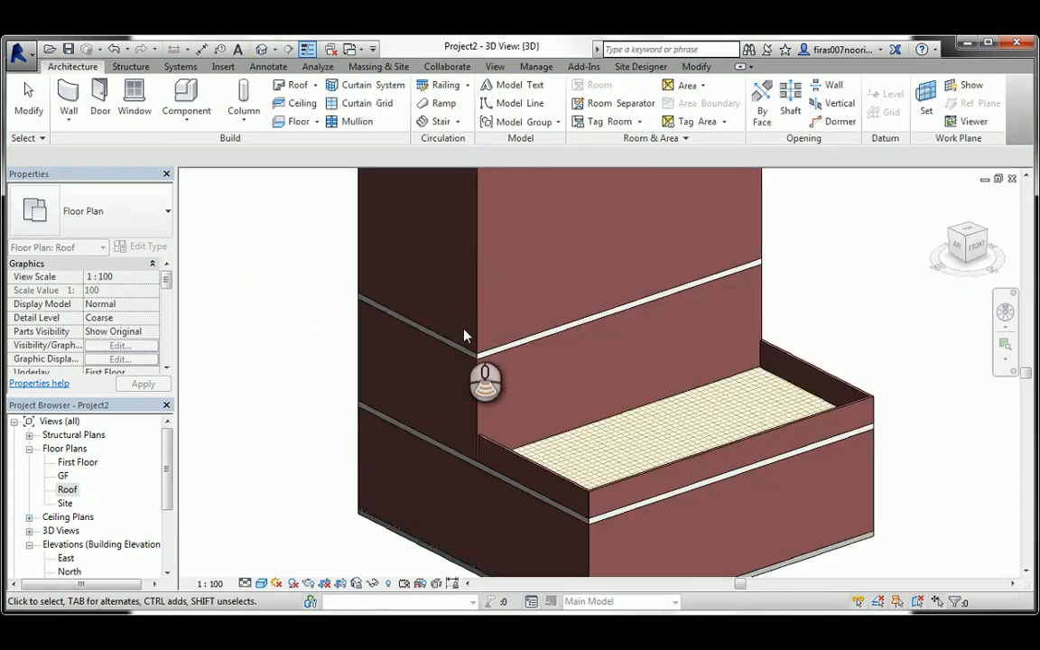
scroll(465, 329, down, 1)
middle_drag(348, 241, 362, 337)
key(Tab)
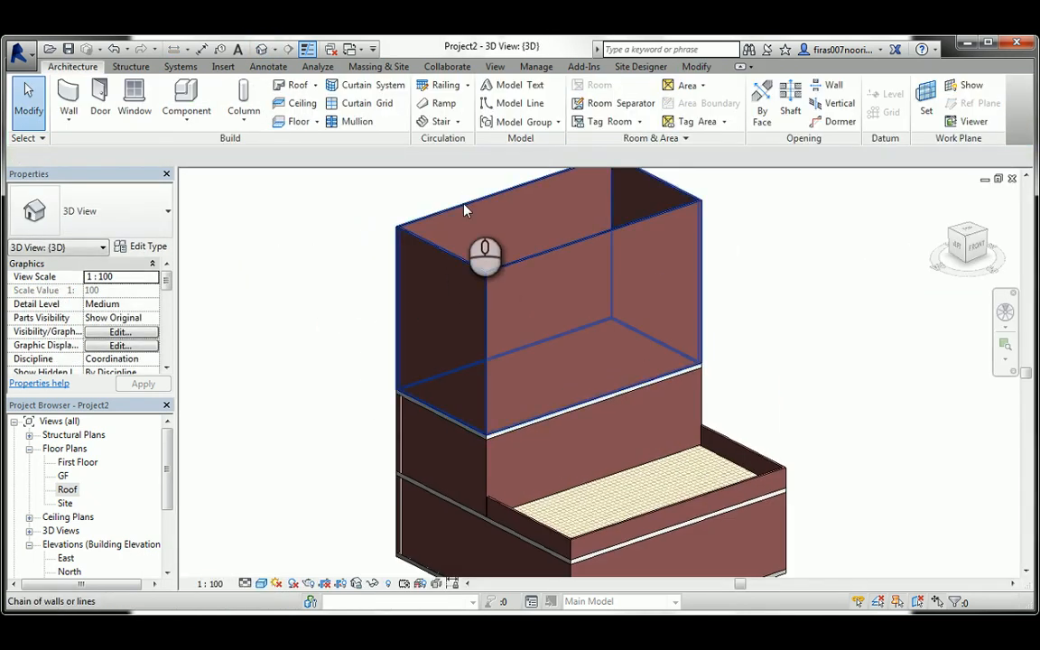
click(463, 208)
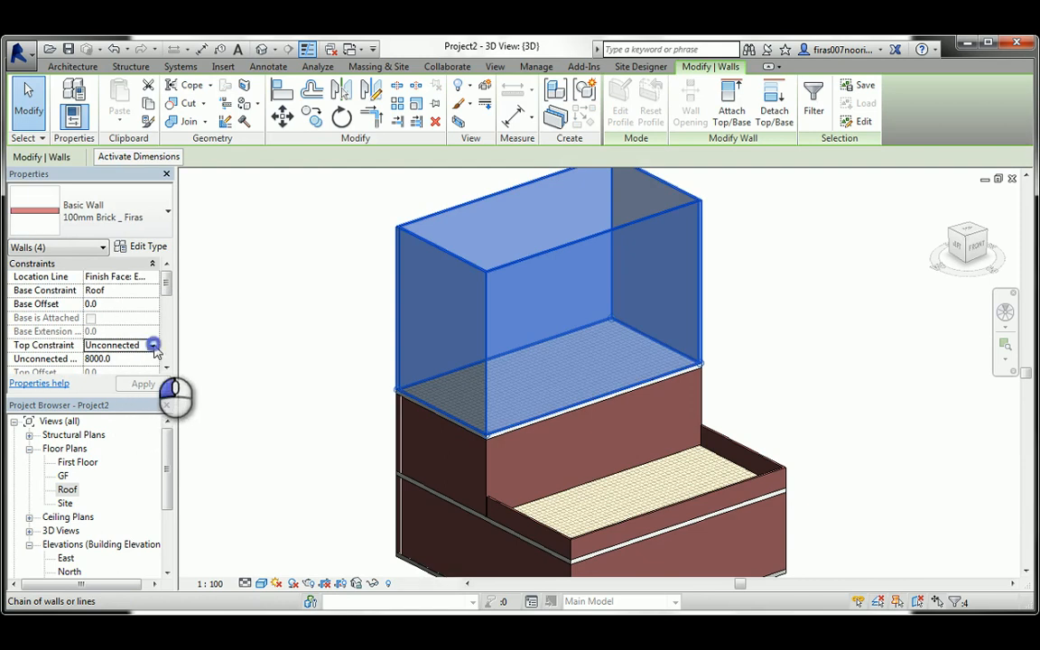
click(154, 346)
click(149, 416)
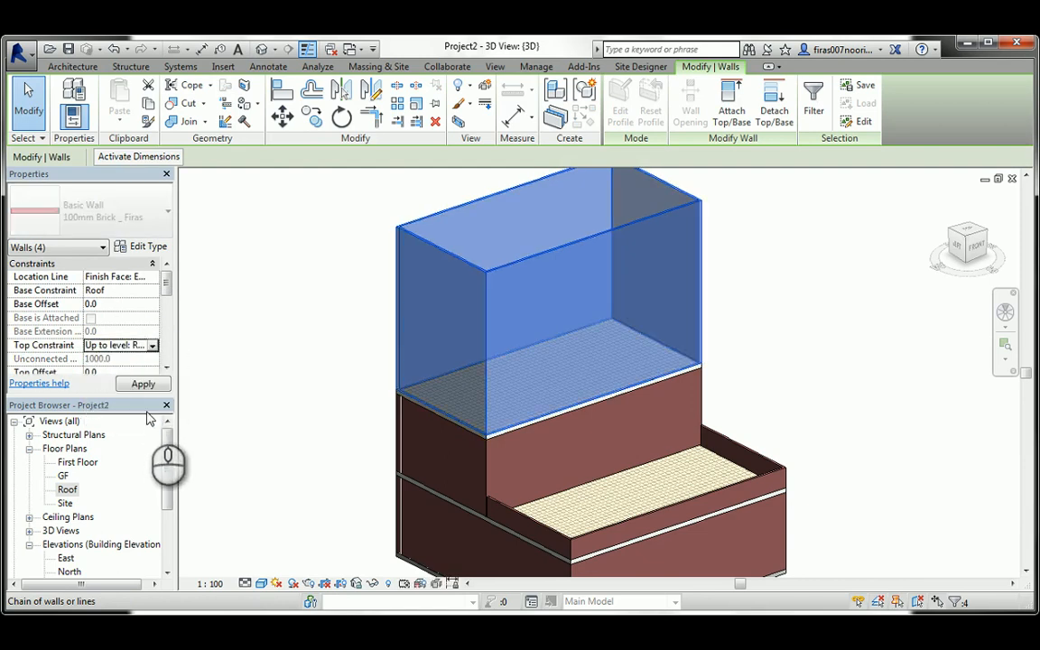
click(254, 398)
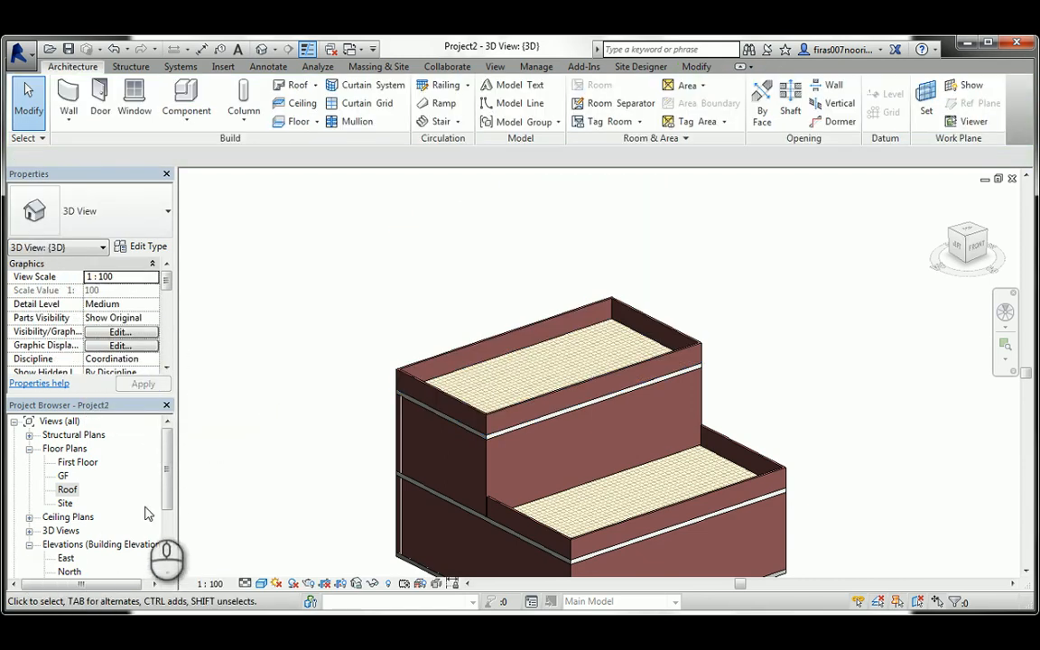
Examine both parapets against the levels in the East elevation and from different angles in the 3D view.
middle_drag(342, 460, 308, 360)
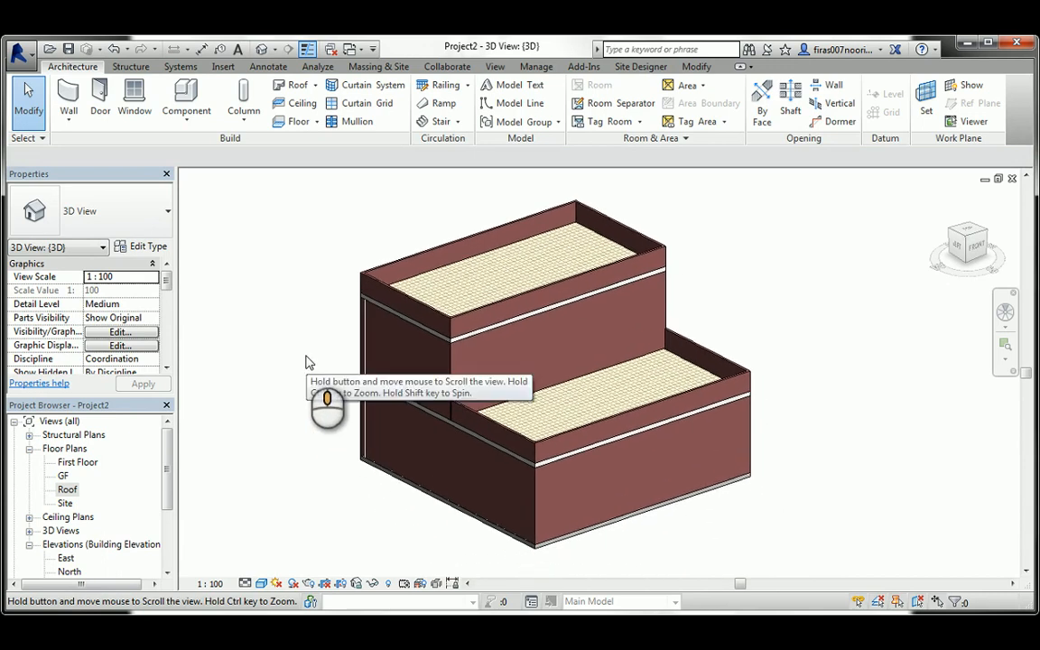
double_click(65, 558)
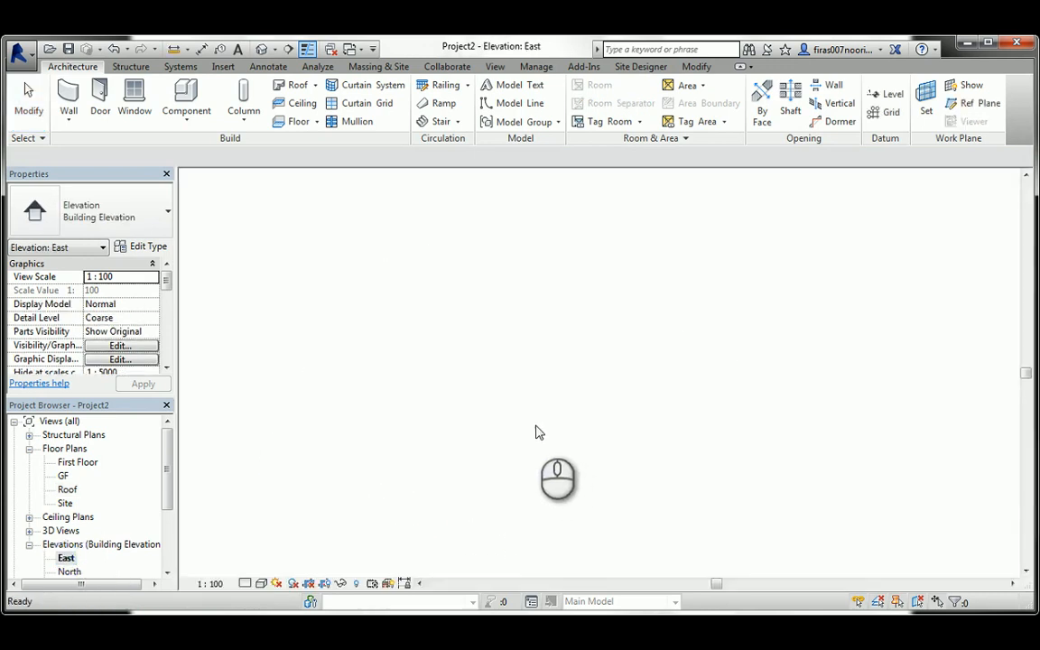
middle_drag(538, 414, 595, 321)
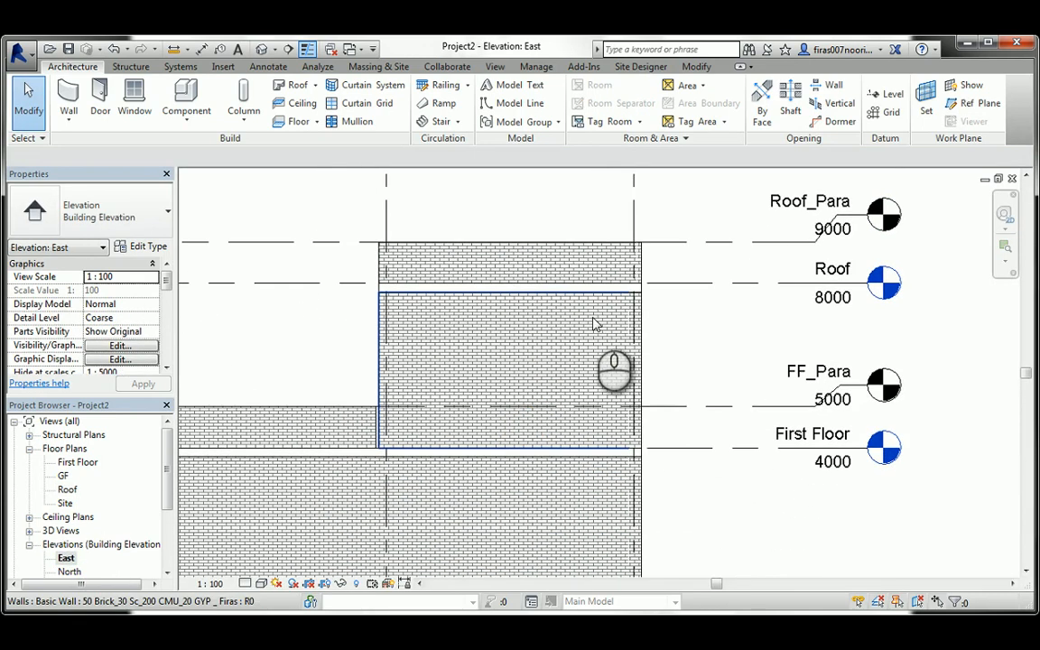
scroll(671, 365, down, 2)
middle_drag(474, 387, 544, 352)
scroll(513, 376, down, 1)
scroll(512, 375, down, 1)
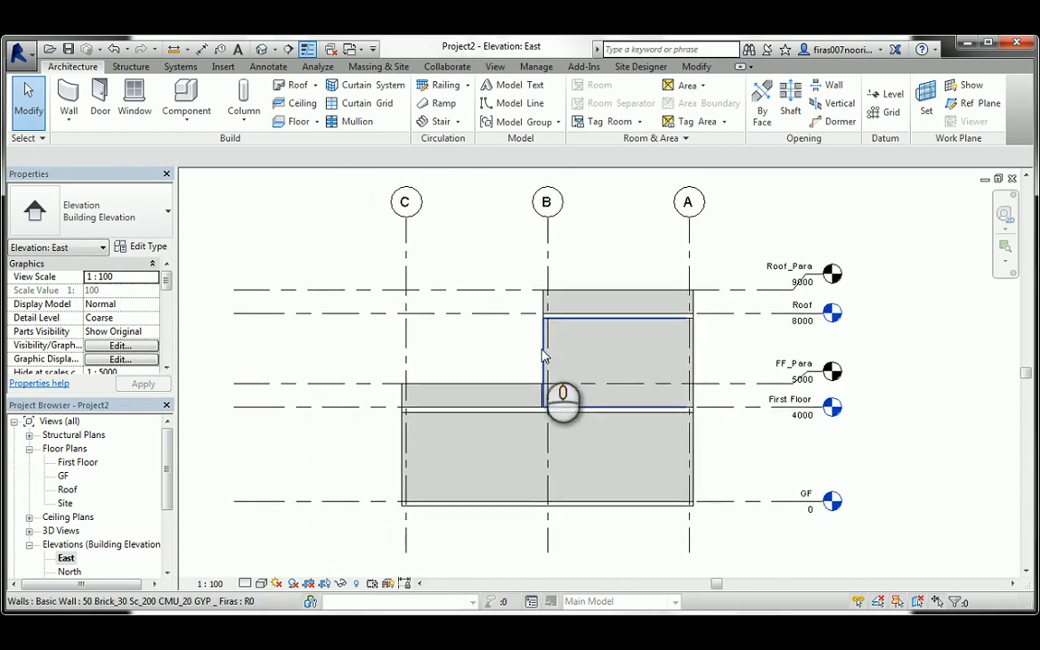
click(258, 50)
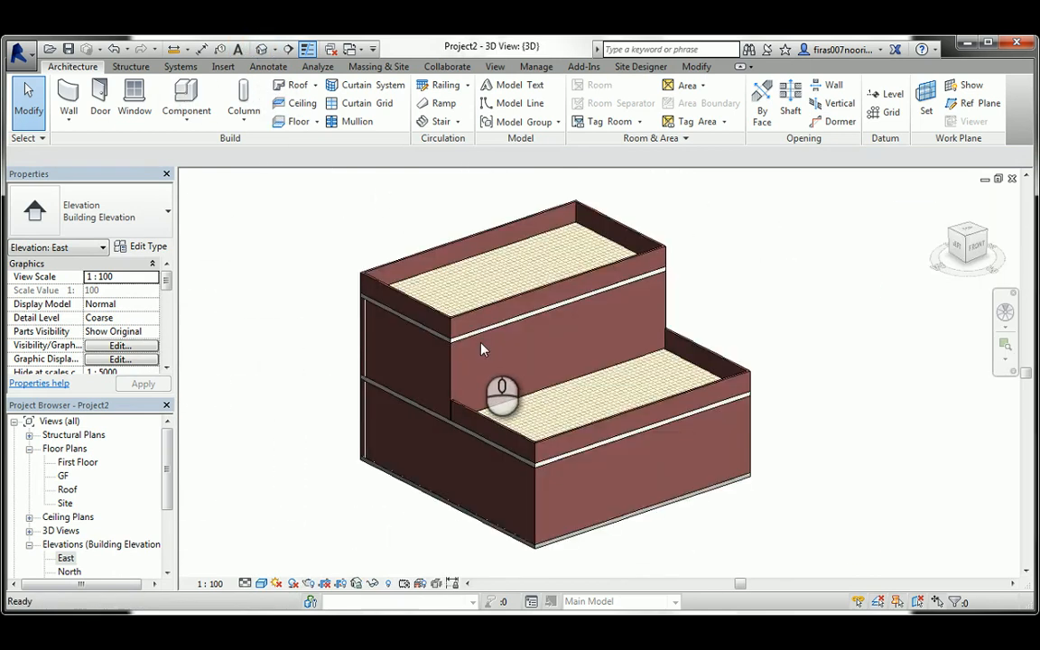
shift+middle_drag(562, 379, 608, 390)
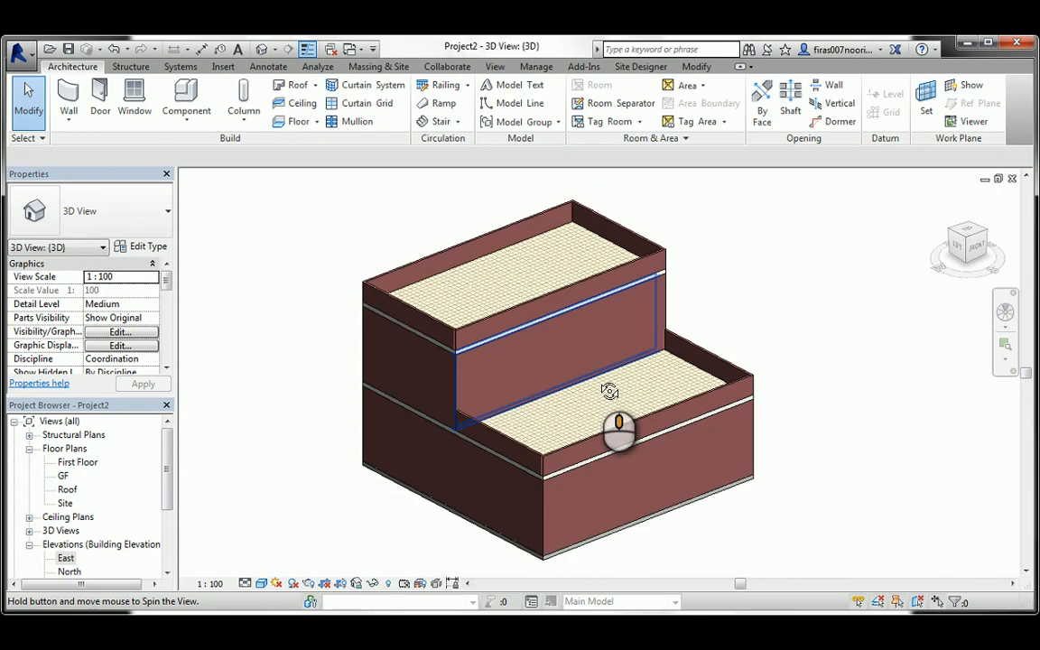
Open the GF floor plan, start a new floor and choose the Insitu Concrete 225mm type.
double_click(63, 475)
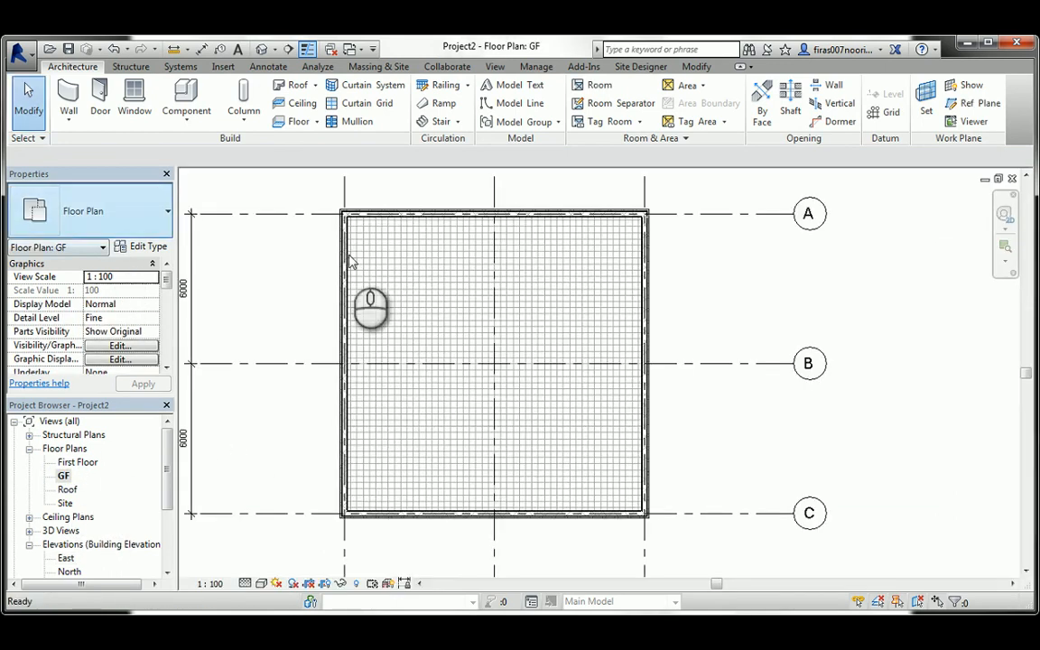
scroll(313, 251, down, 3)
middle_drag(294, 260, 290, 285)
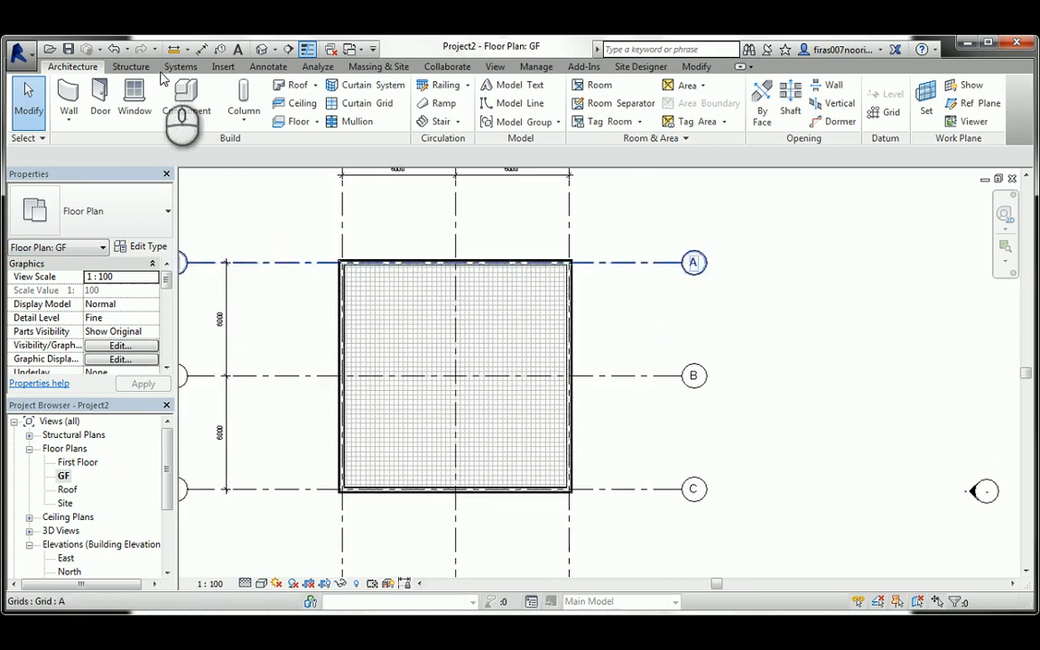
click(296, 121)
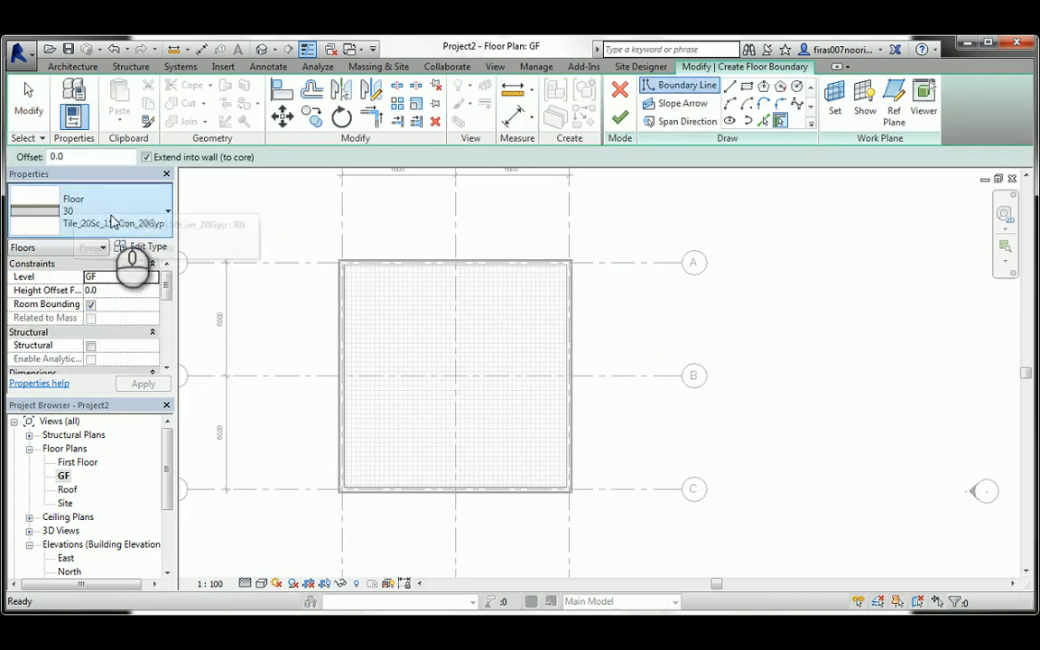
click(121, 214)
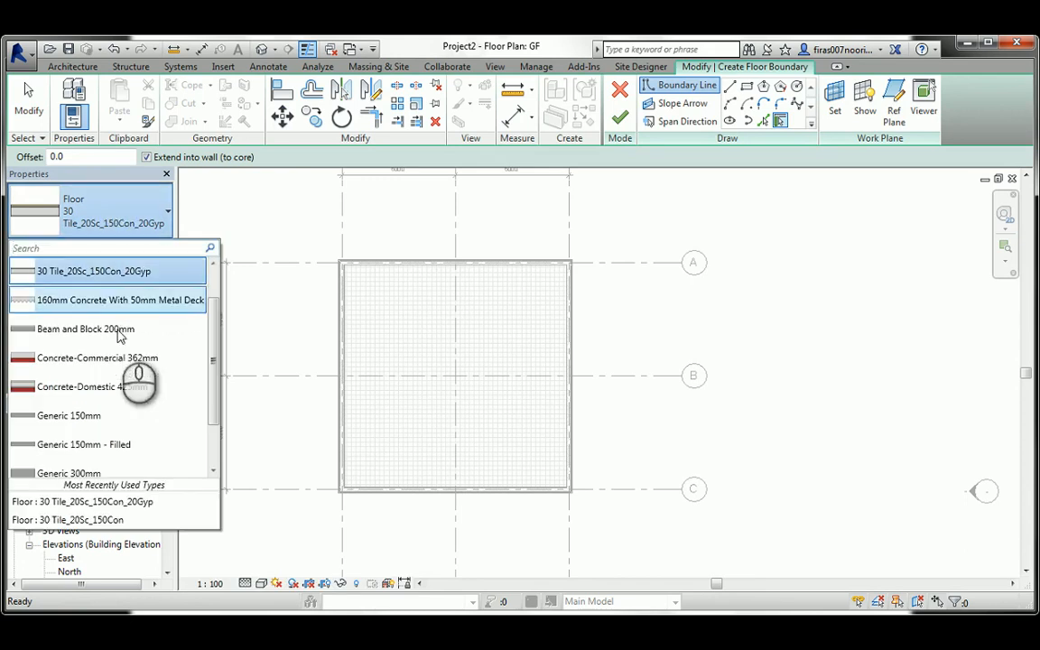
scroll(102, 406, down, 3)
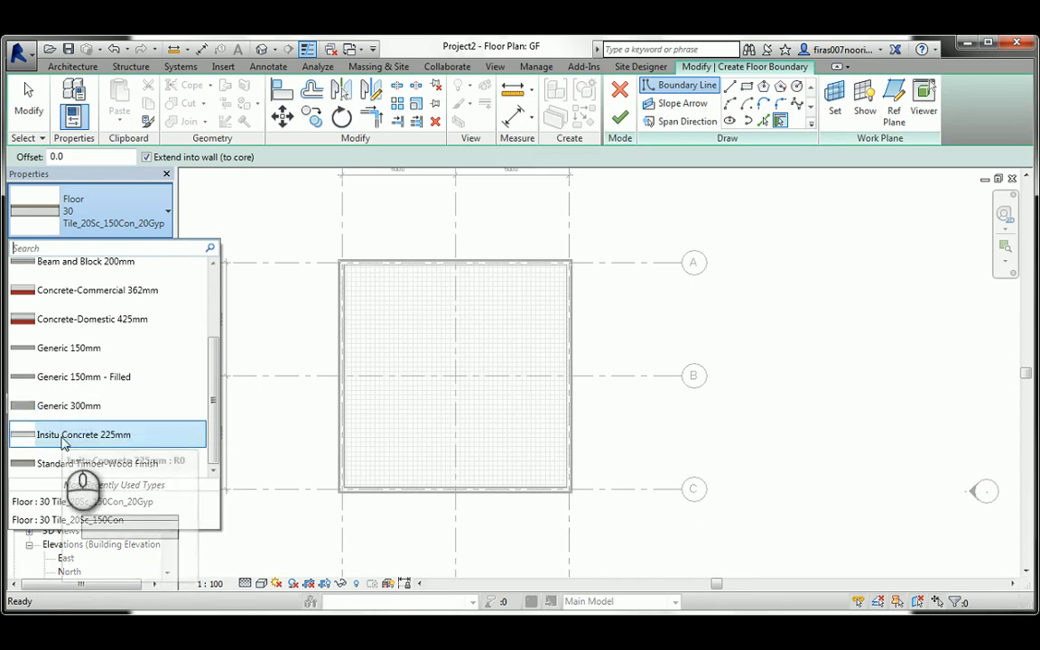
click(62, 436)
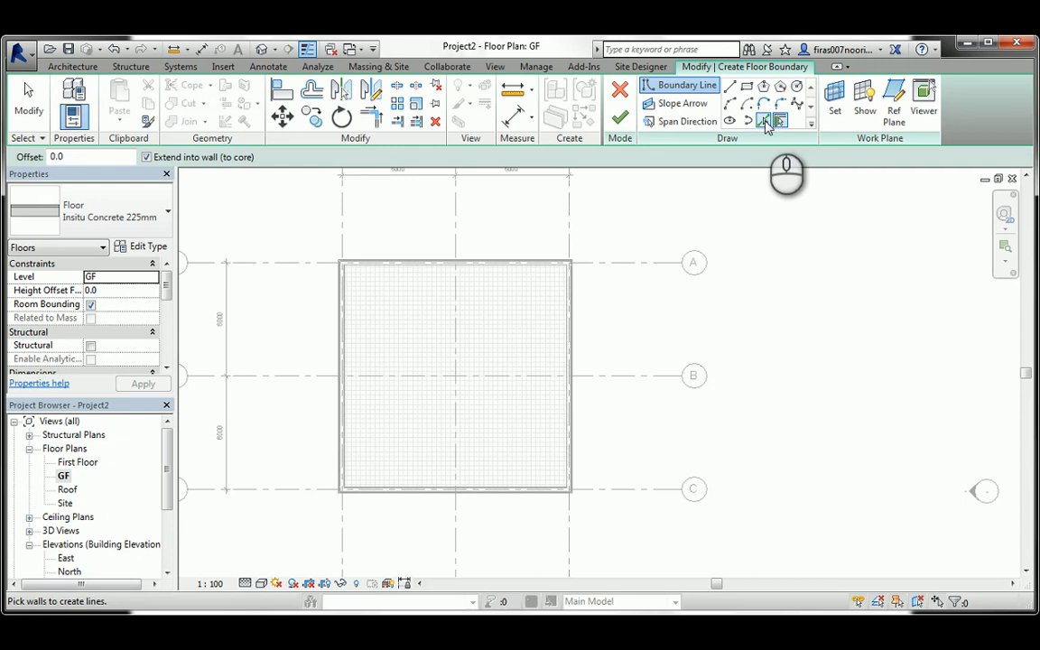
Sketch four straight boundary lines around the building: left about 16800 mm, lower about 16600 mm, plus the right side and an upper line about 14800 mm.
click(730, 85)
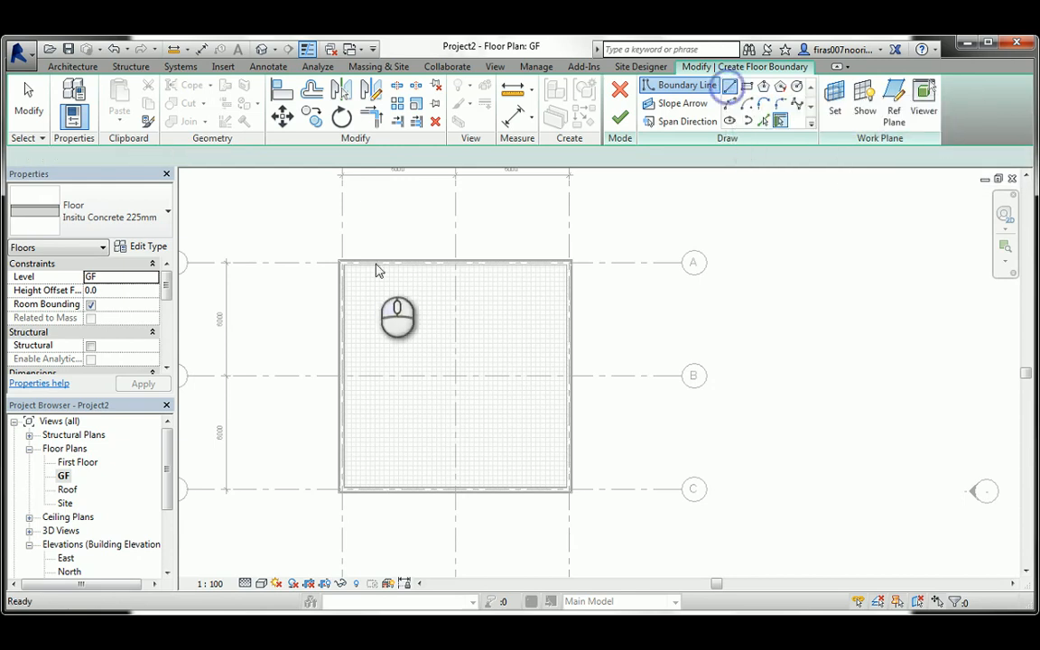
click(289, 215)
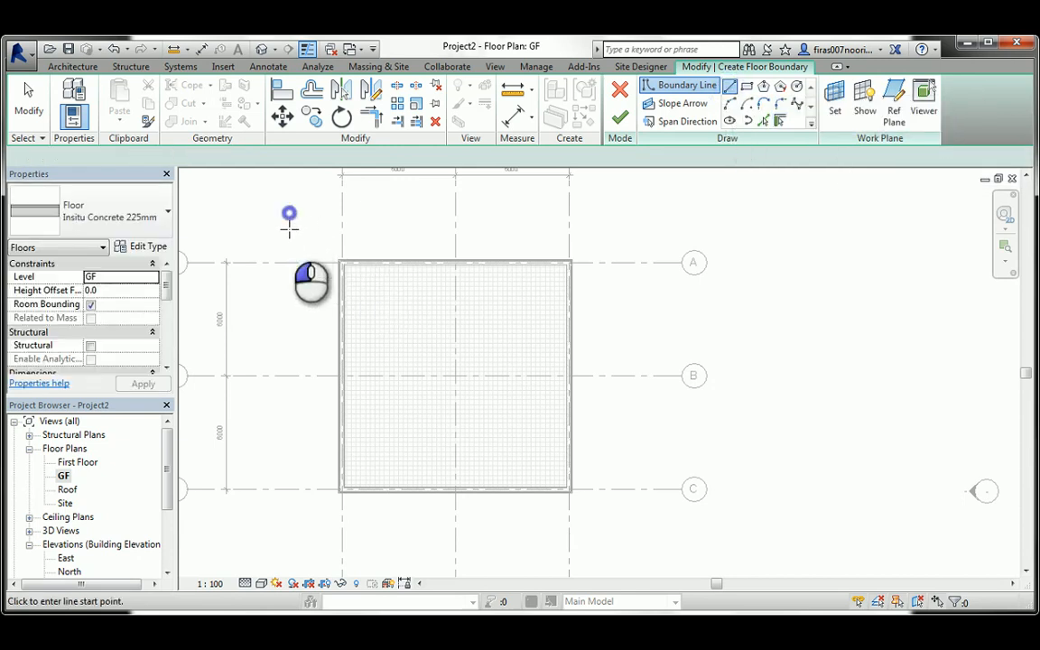
click(289, 531)
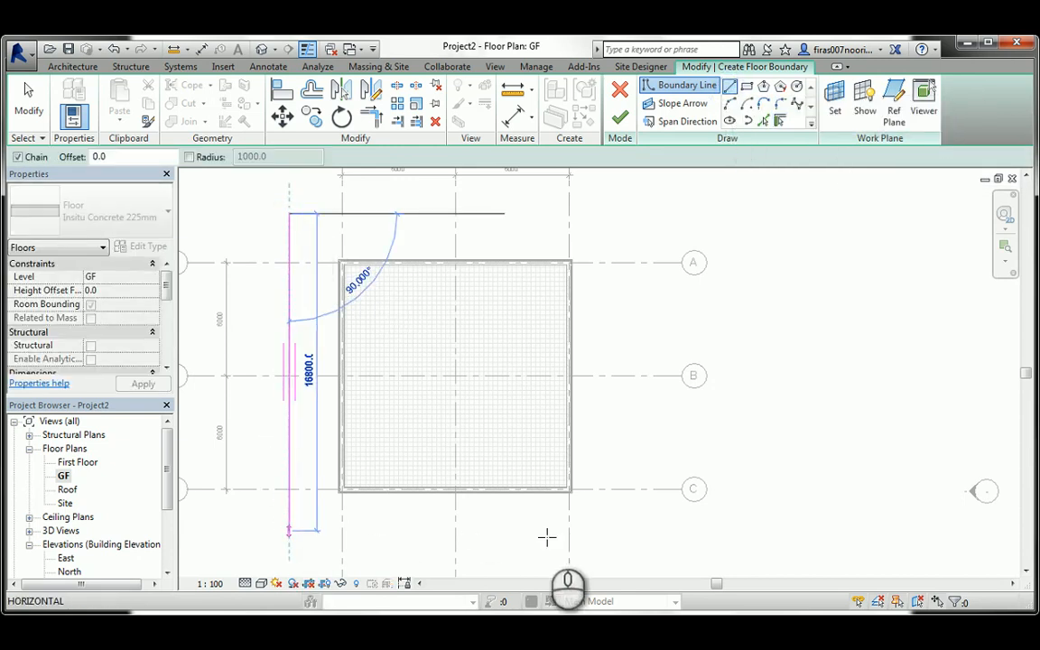
click(603, 531)
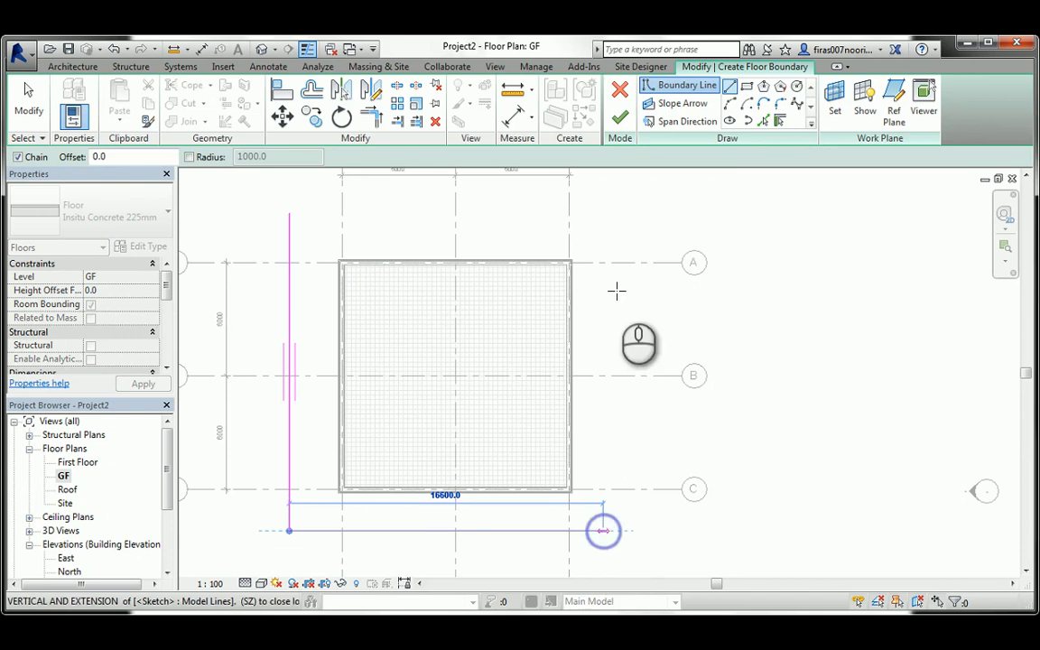
click(603, 213)
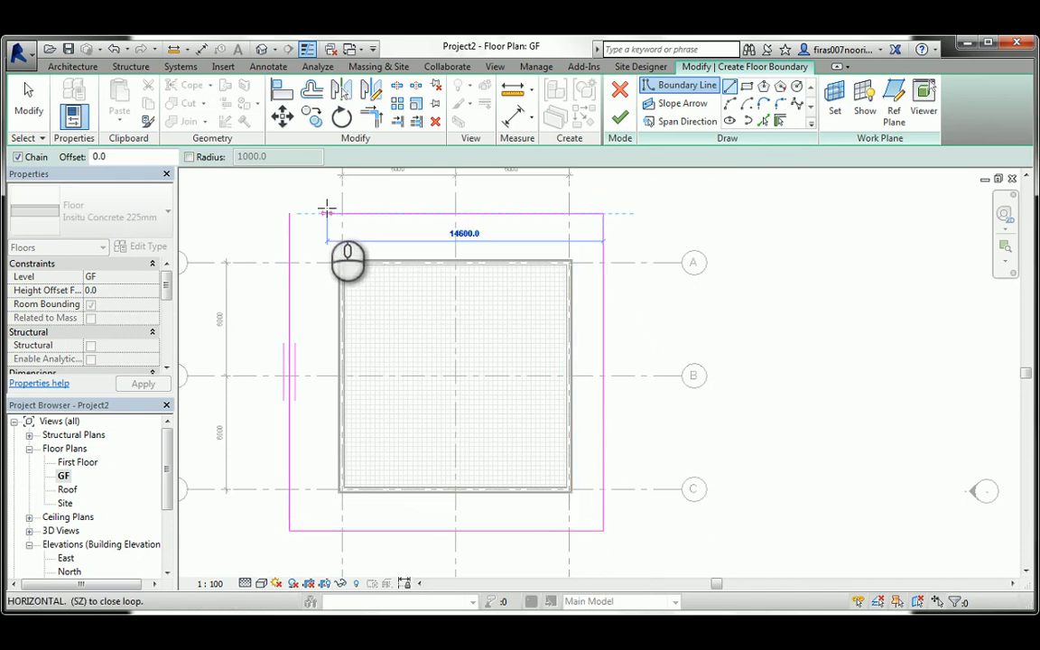
click(292, 215)
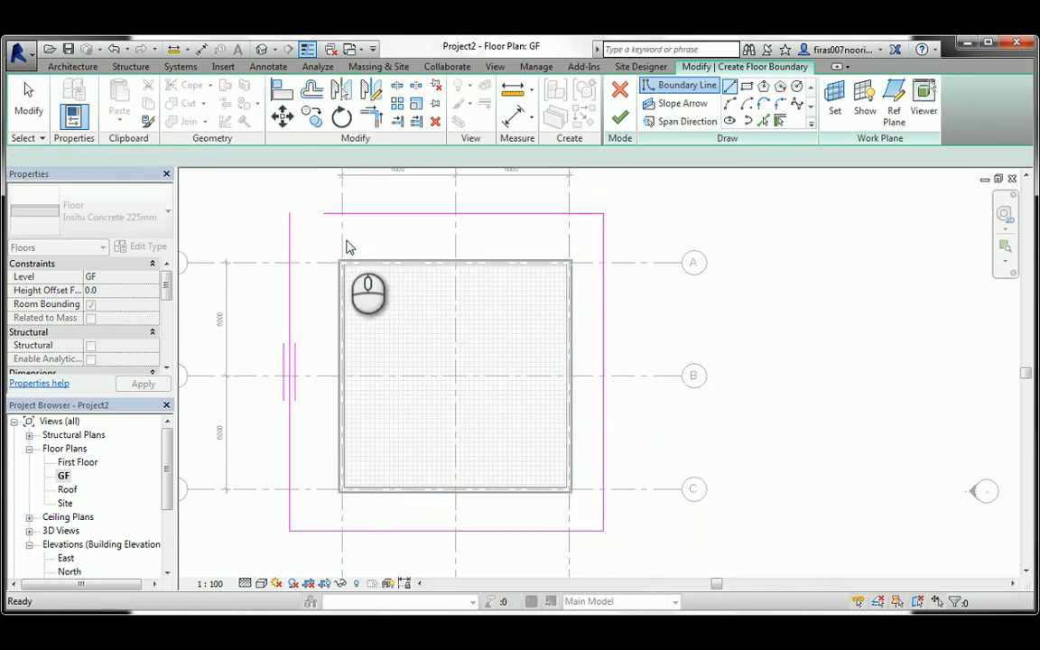
key(Escape)
Set the left boundary line's distance from the building's outer wall near grid 1 to 2000 mm.
click(289, 290)
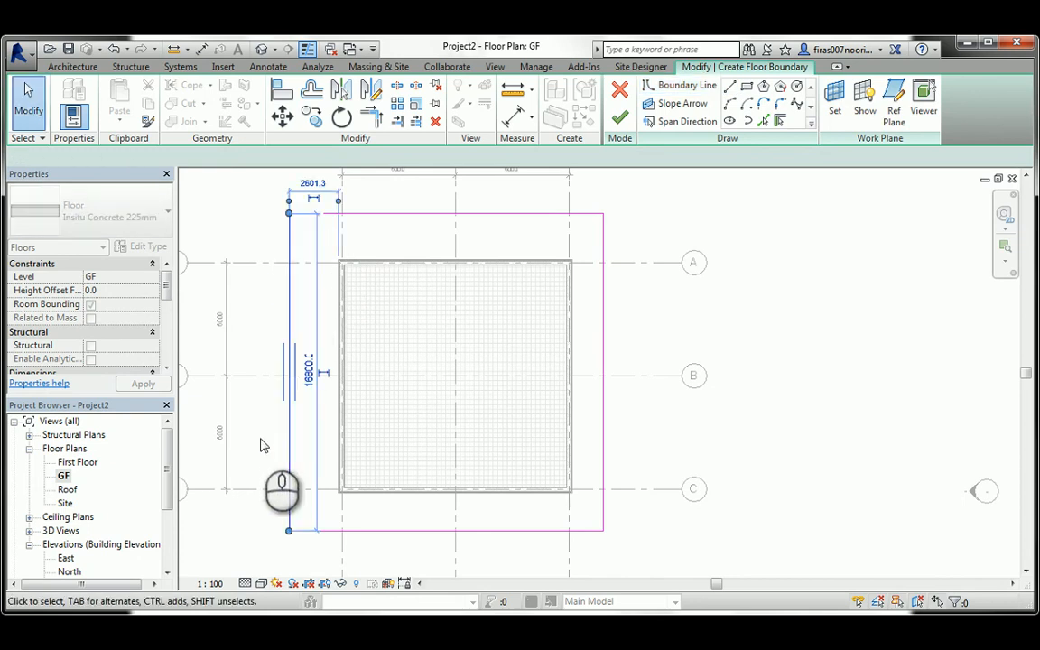
scroll(316, 181, up, 5)
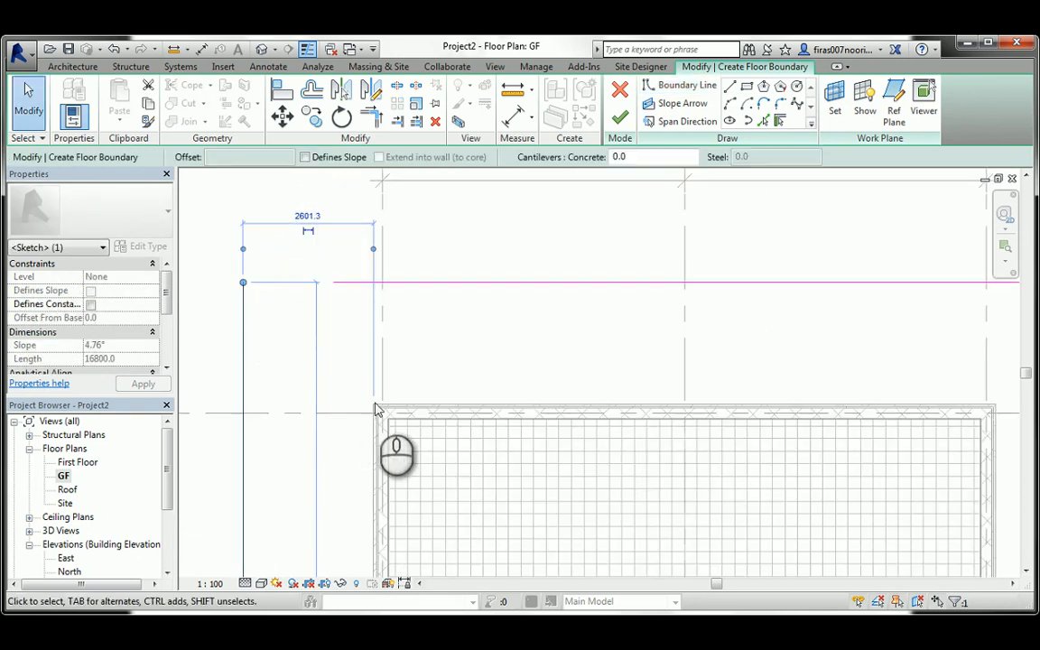
click(293, 211)
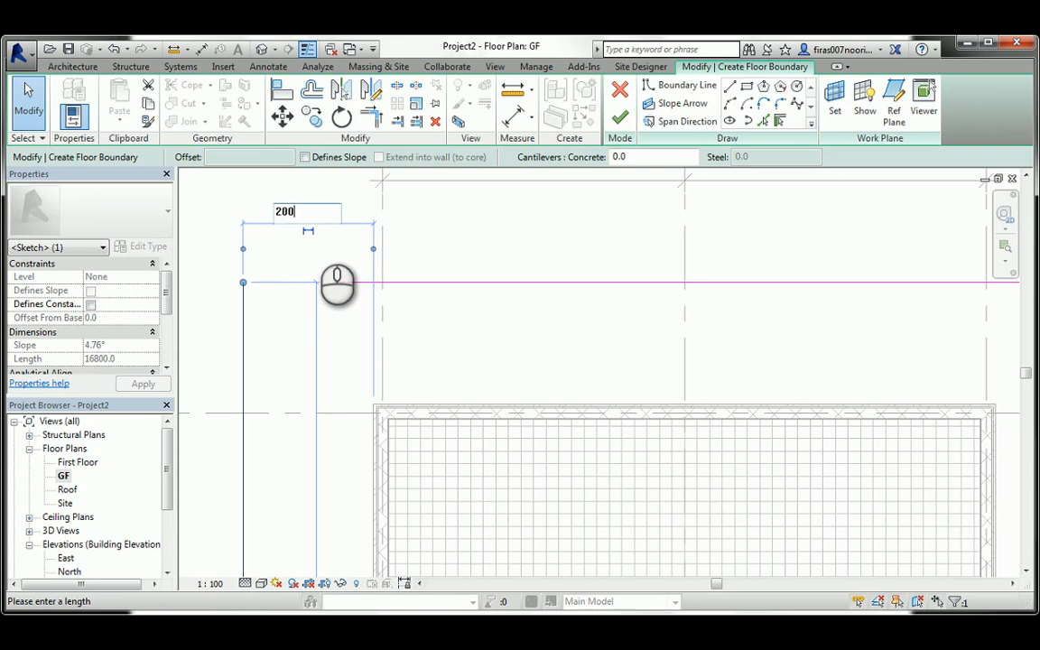
key(Return)
Set the upper boundary line's distance from the building's outer wall near grid A to 2000 mm.
click(432, 290)
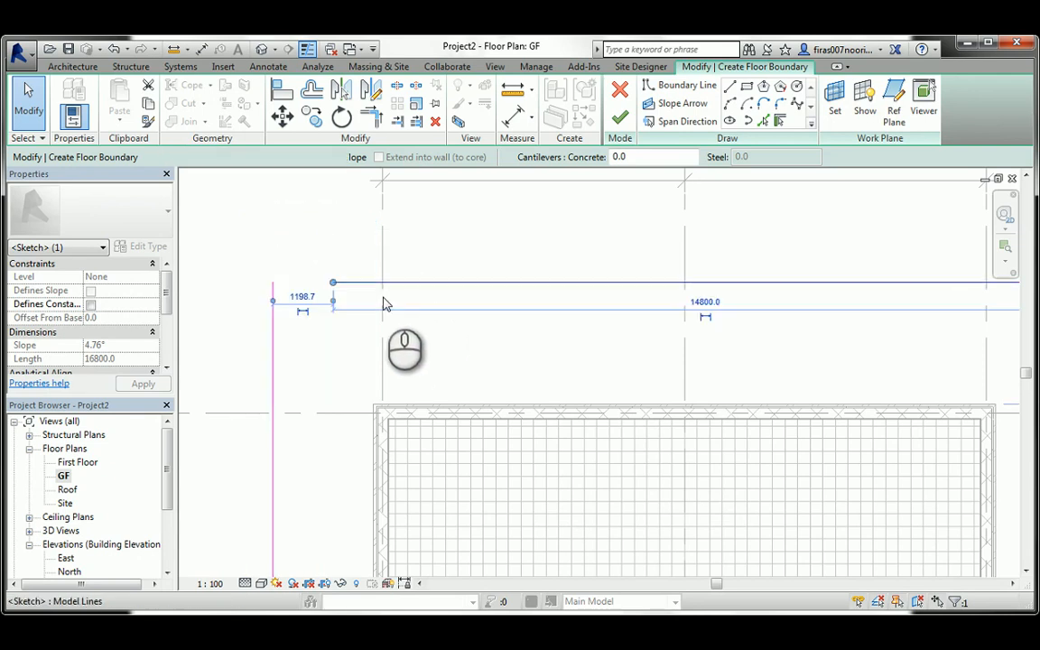
scroll(381, 304, down, 3)
scroll(730, 329, up, 2)
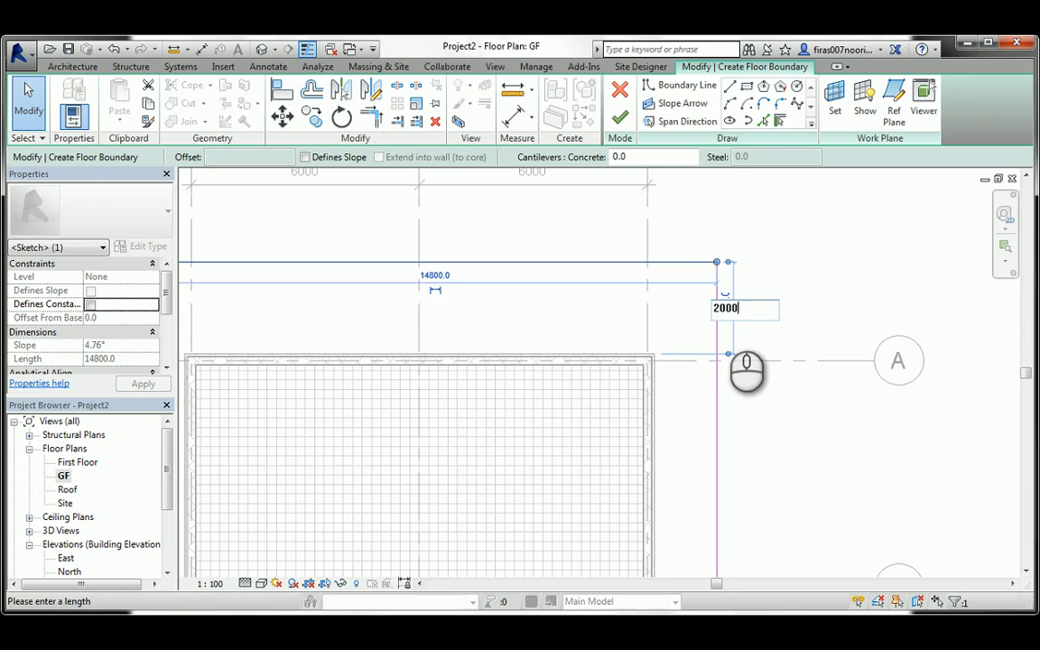
key(Return)
Set the right boundary line's distance from the building's outer wall near grid 3 to 2000 mm.
middle_drag(671, 391, 594, 208)
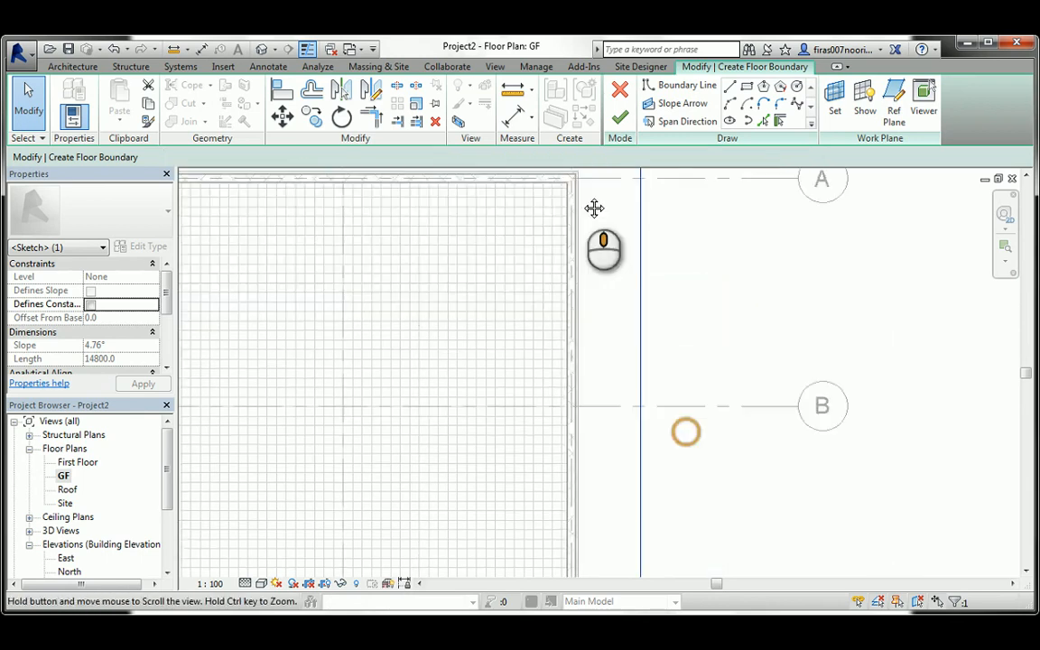
scroll(582, 497, down, 2)
scroll(573, 492, up, 3)
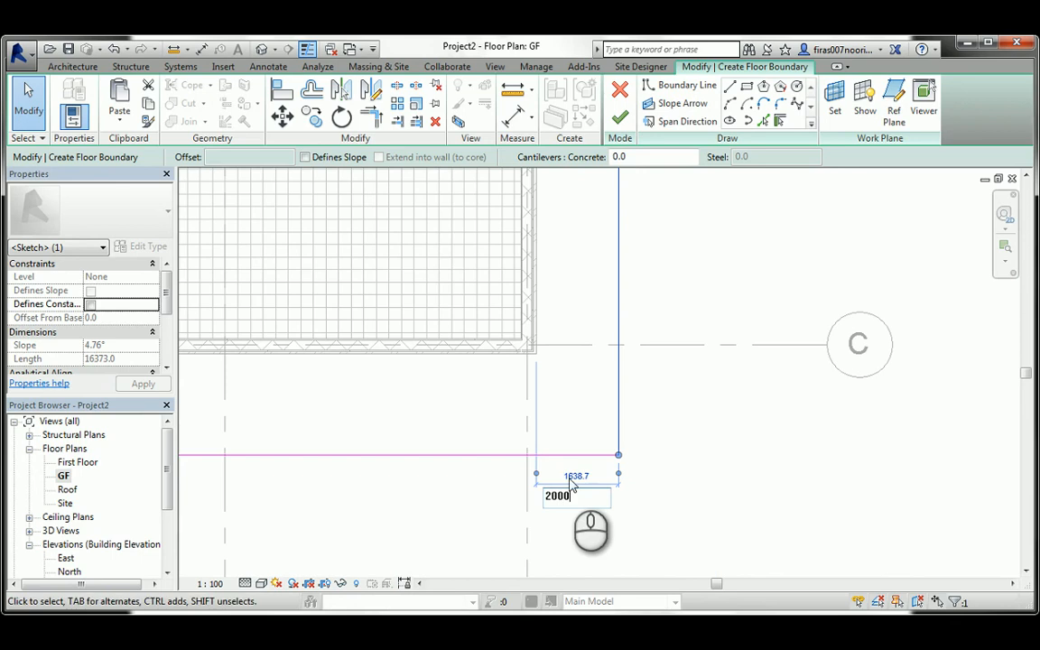
key(Return)
Set the lower boundary line's distance from the building's outer wall near grid C to 2000 mm.
scroll(533, 464, down, 3)
mouse_move(483, 450)
middle_down()
mouse_move(422, 464)
mouse_move(373, 440)
mouse_move(448, 441)
middle_up()
click(307, 417)
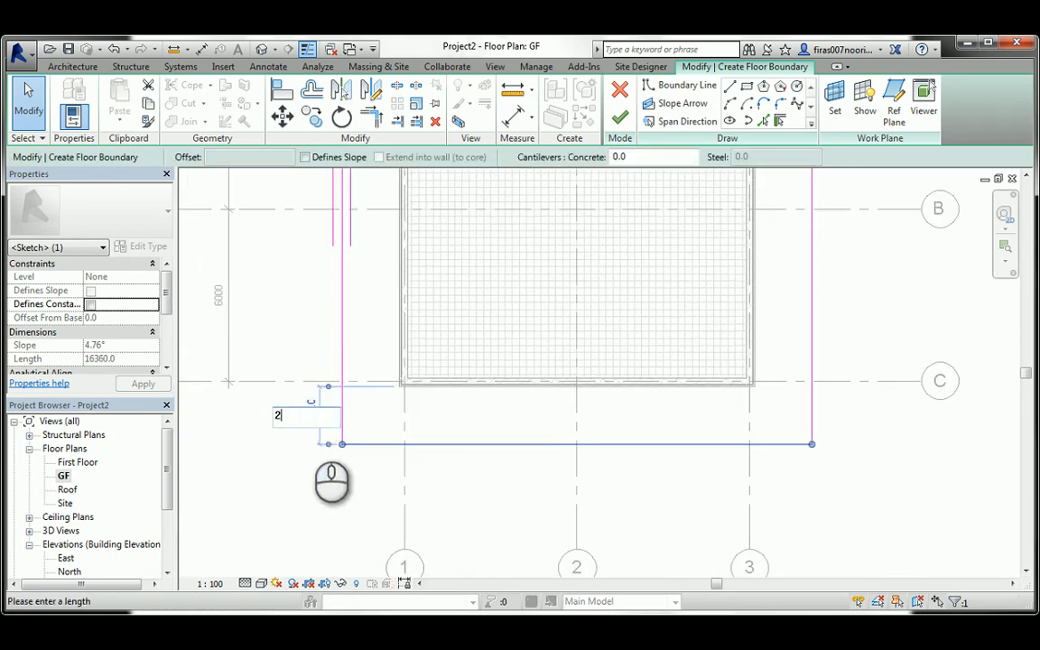
key(Return)
scroll(473, 476, down, 3)
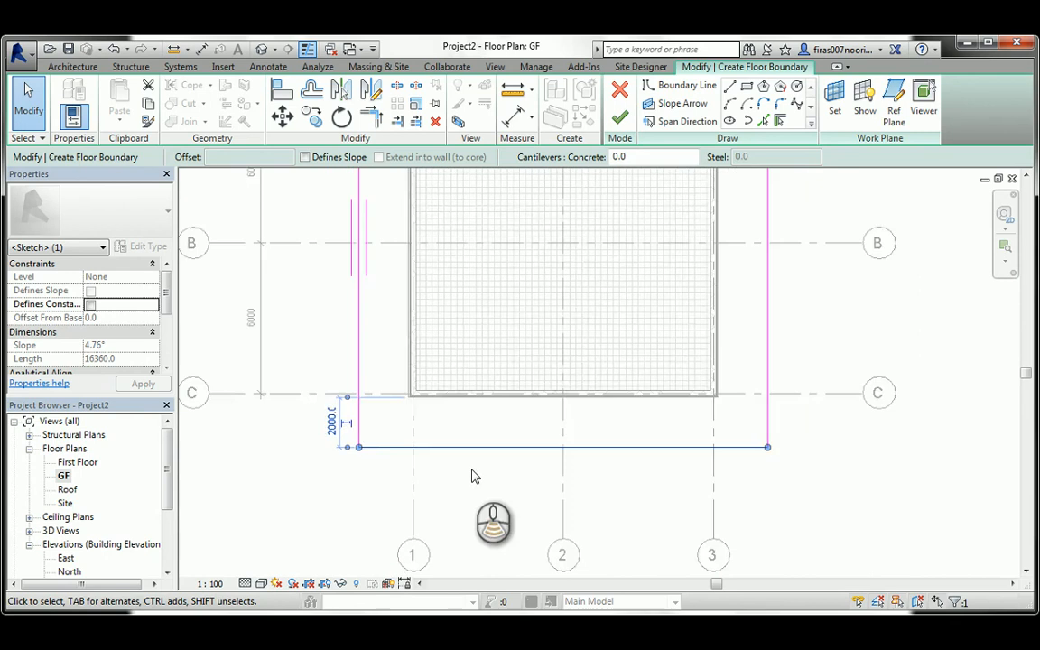
Trim the upper and left boundary lines into a corner outside grids A and 1.
middle_drag(417, 200, 451, 361)
scroll(426, 278, up, 3)
key(t)
key(r)
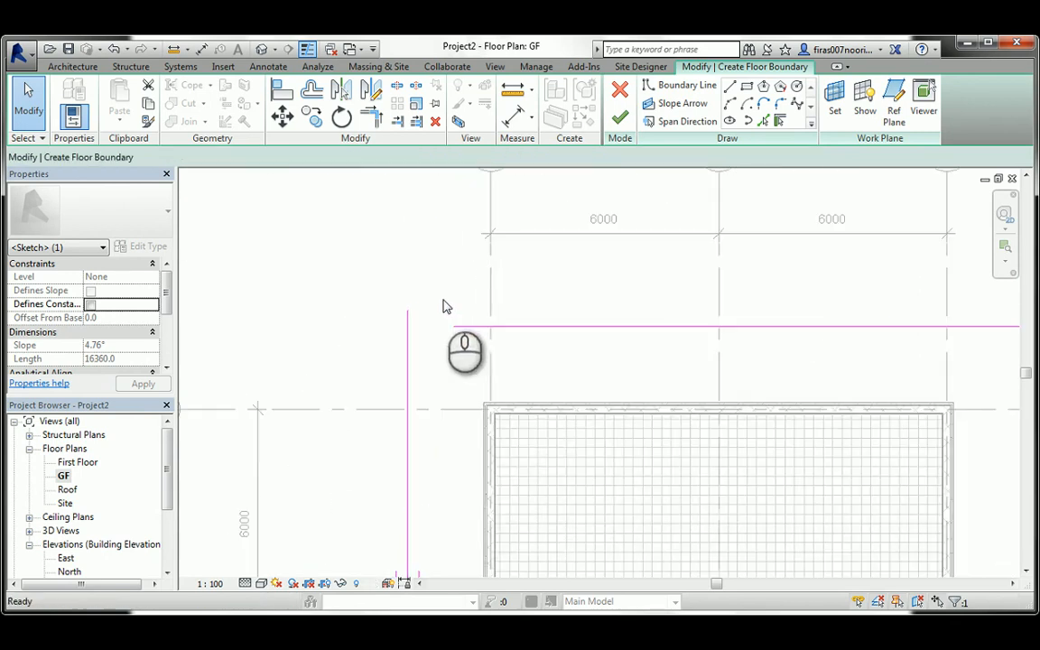
click(465, 330)
click(408, 350)
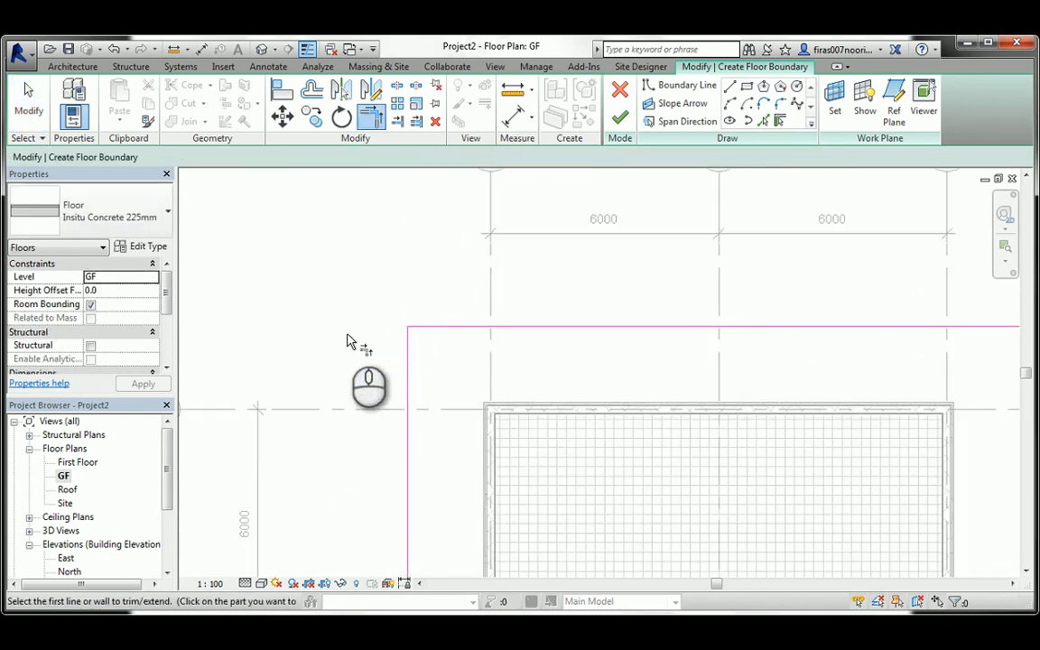
right_click(344, 251)
click(366, 266)
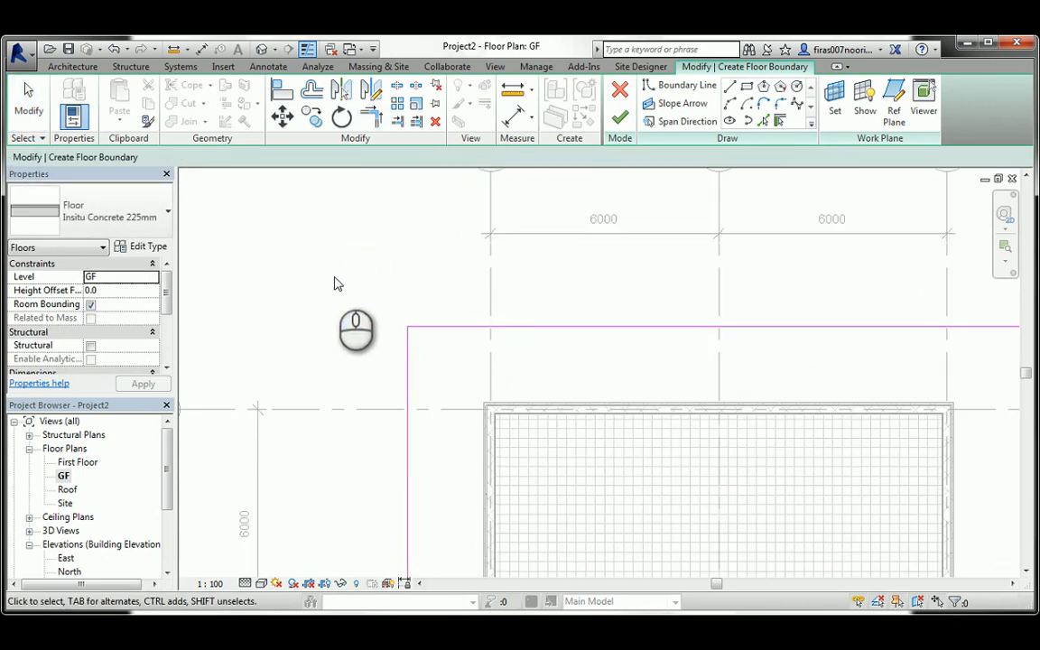
Set the Insitu Concrete 225mm floor's height offset from level GF to -100 and finish the floor boundary sketch.
scroll(537, 403, down, 3)
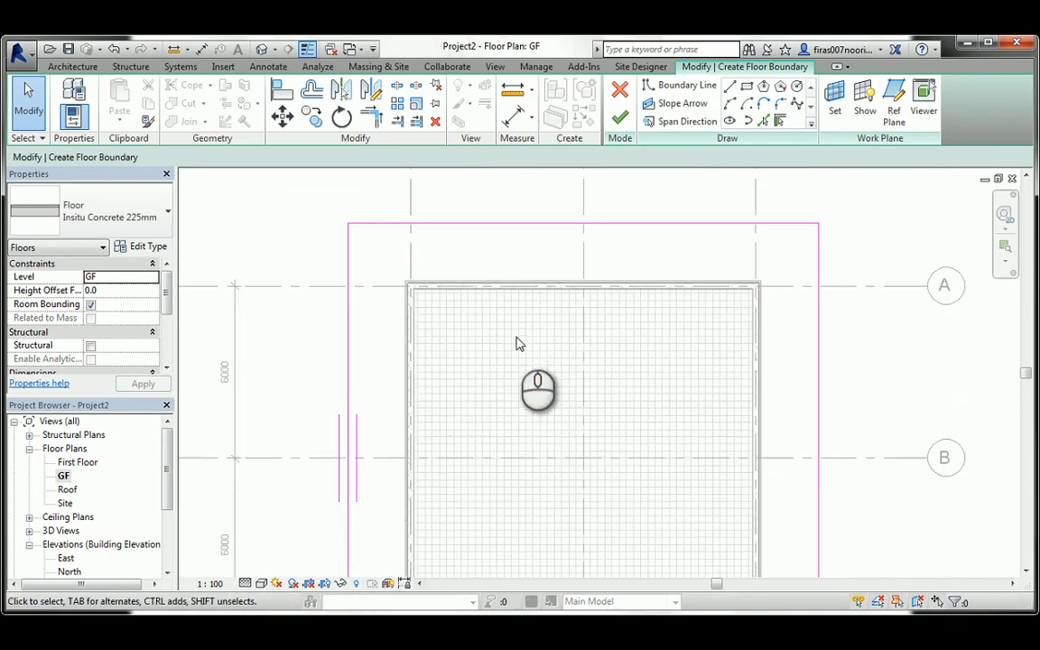
middle_drag(440, 313, 467, 322)
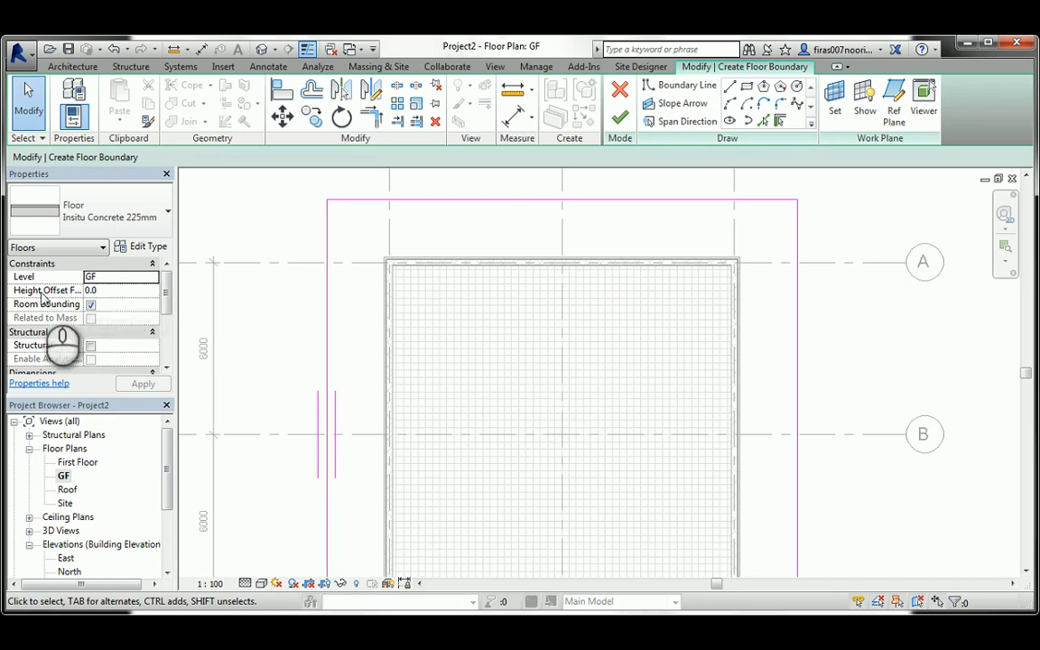
click(106, 290)
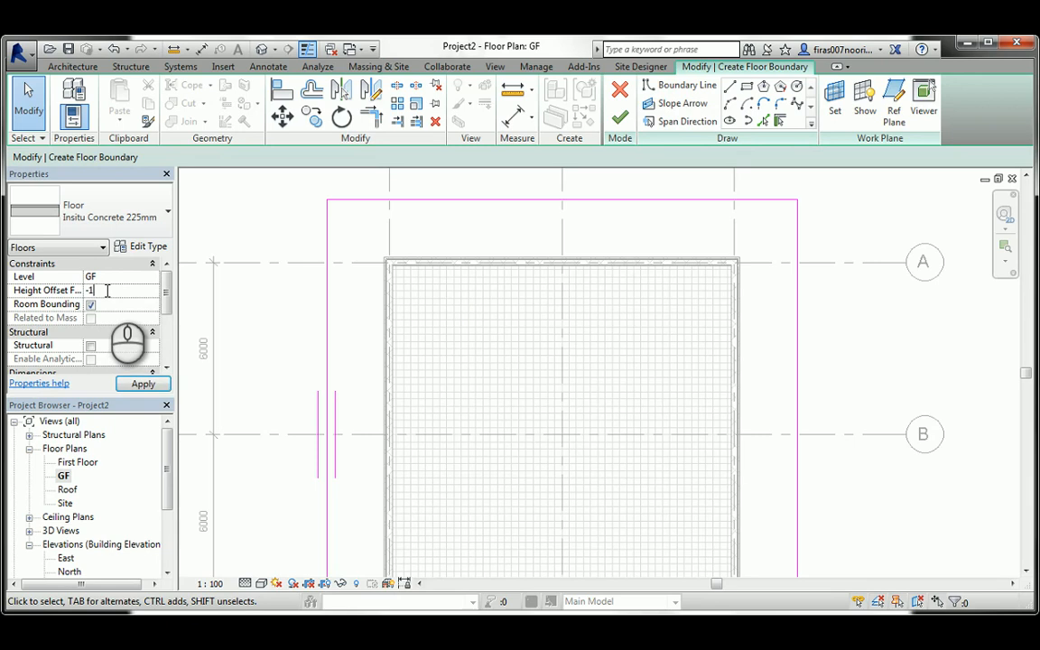
click(145, 385)
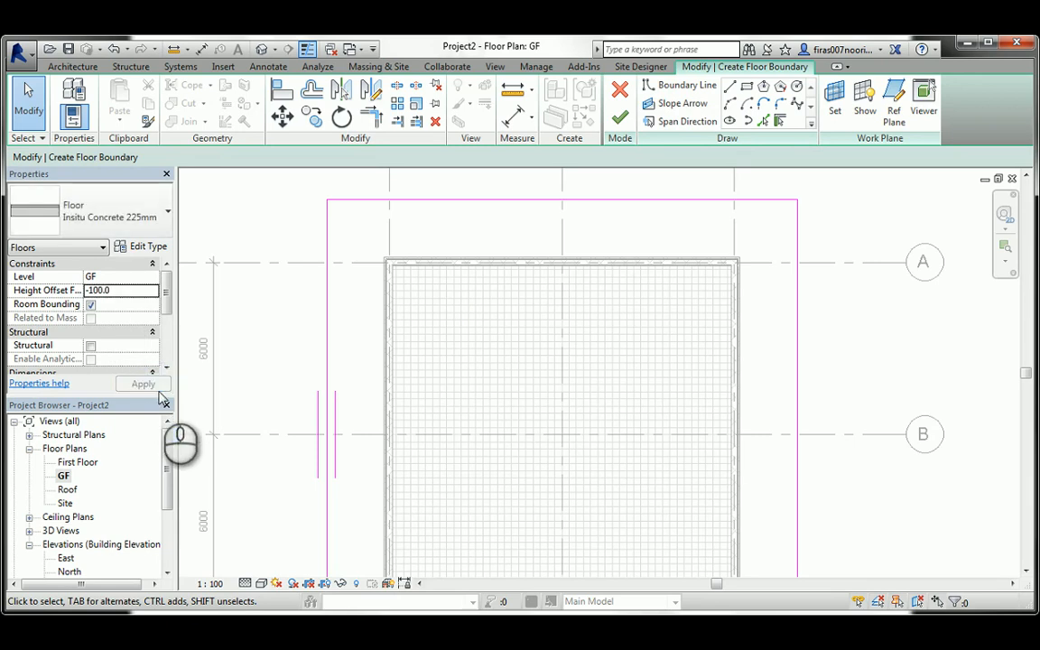
click(620, 122)
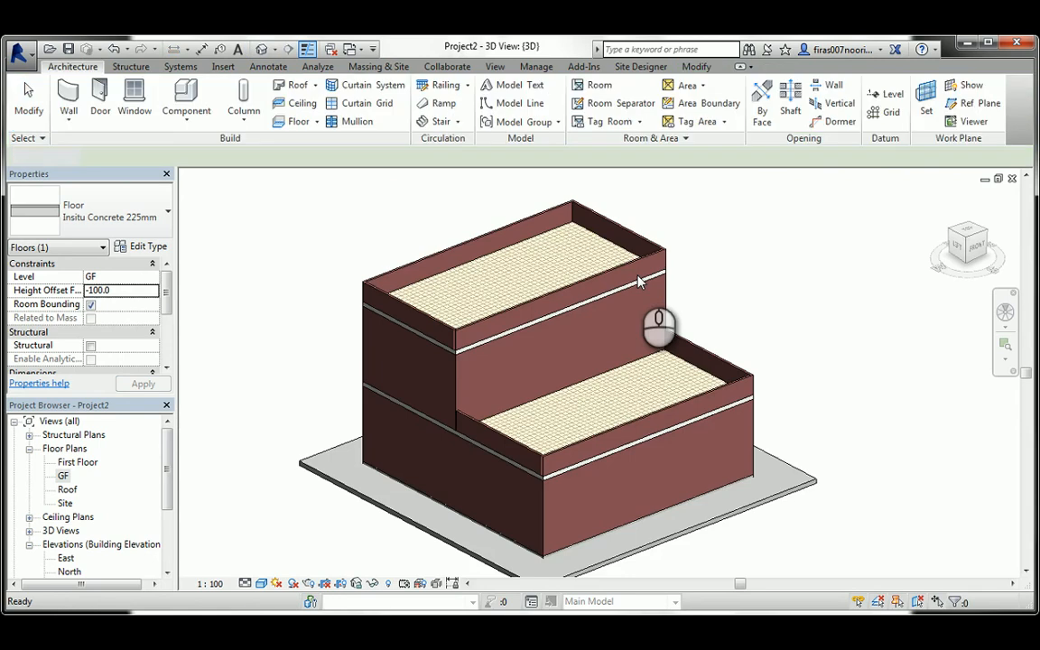
Examine in 3D how the brick walls meet the surrounding concrete slab at the building's front corner and along the base.
scroll(505, 511, up, 8)
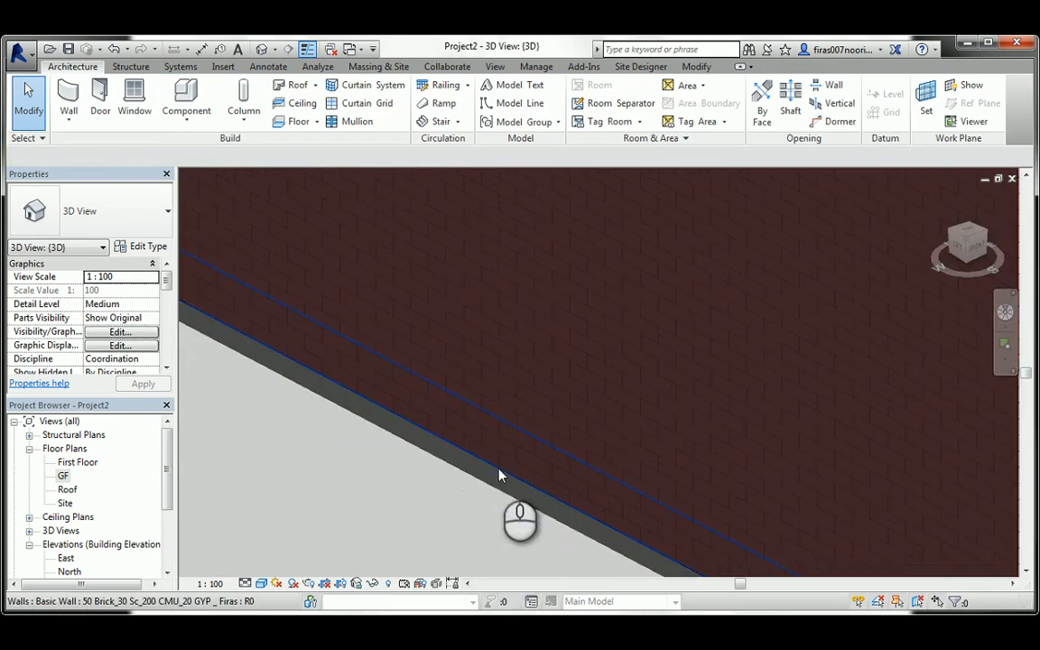
scroll(499, 476, down, 3)
scroll(668, 557, up, 4)
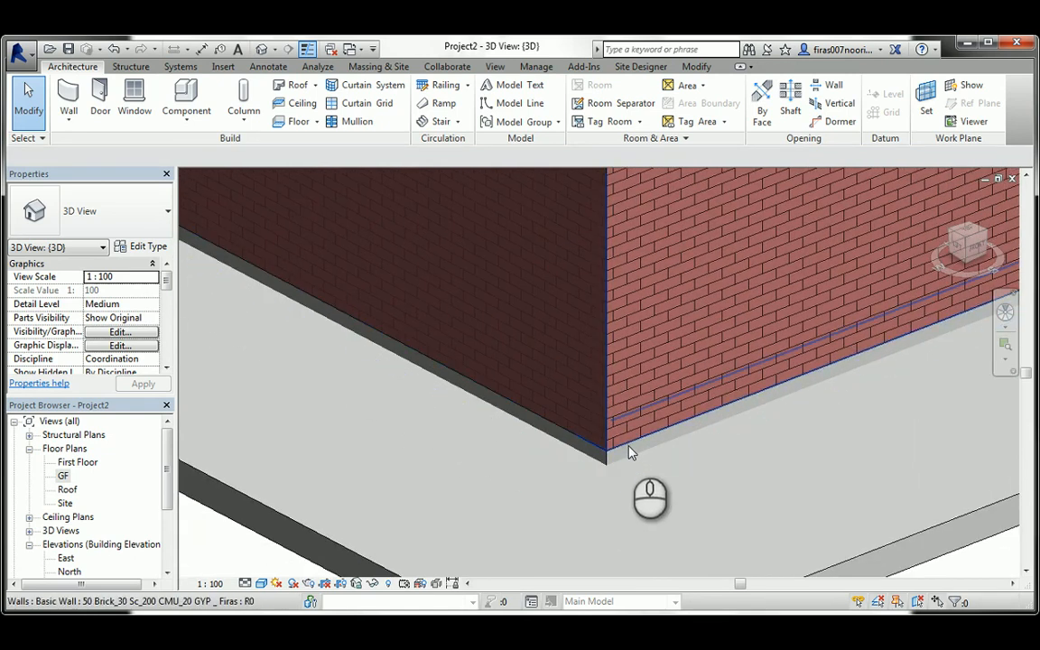
scroll(632, 463, down, 4)
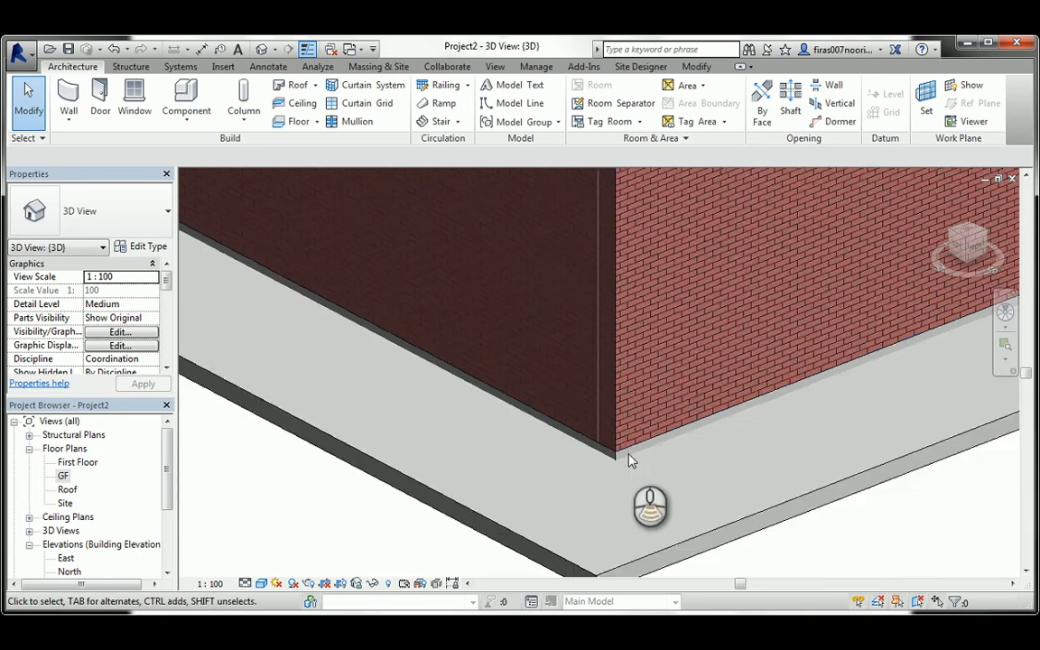
middle_drag(654, 425, 609, 416)
scroll(609, 416, up, 5)
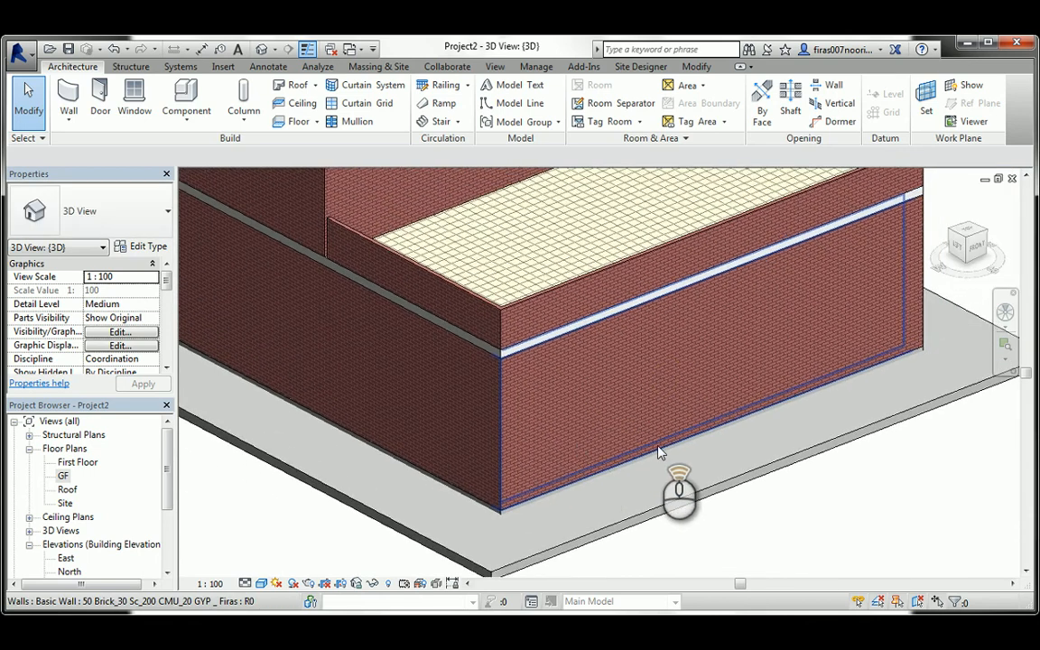
scroll(660, 423, down, 4)
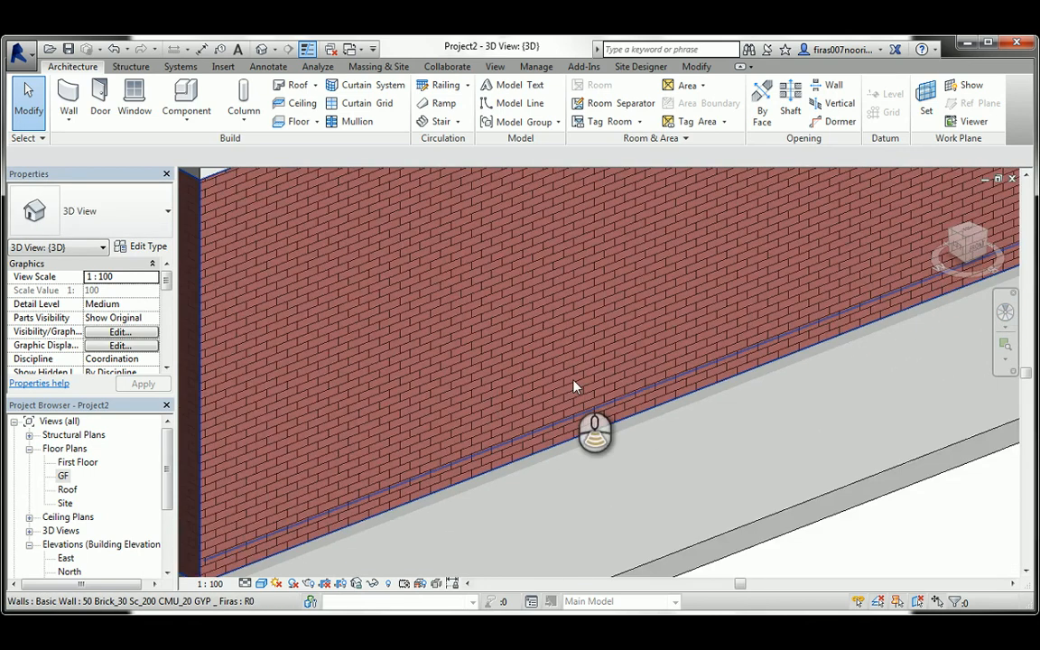
middle_drag(552, 336, 555, 394)
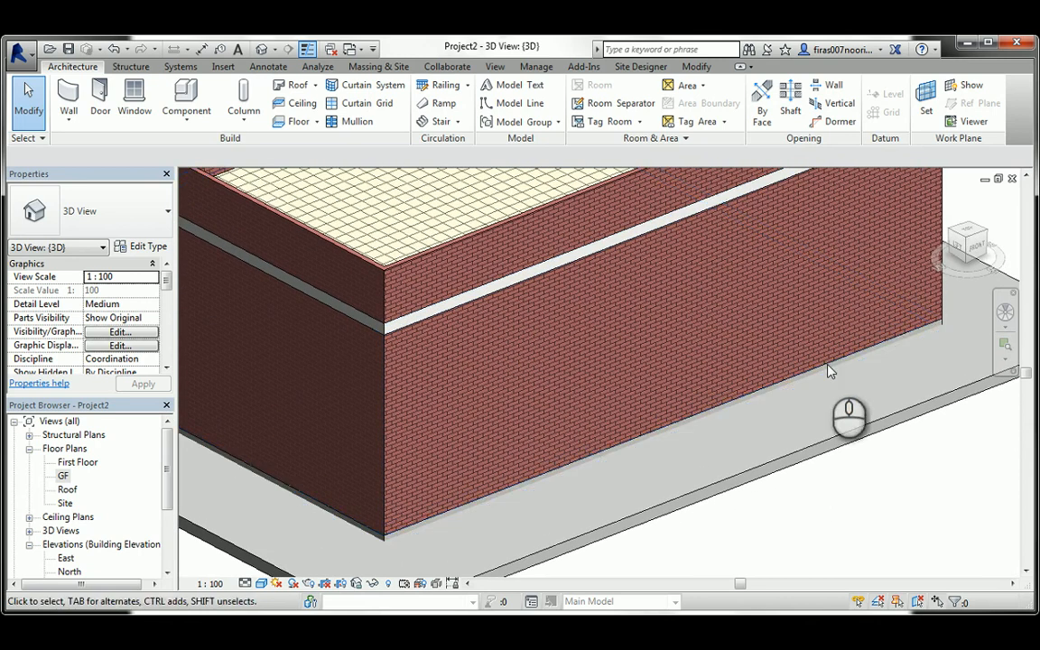
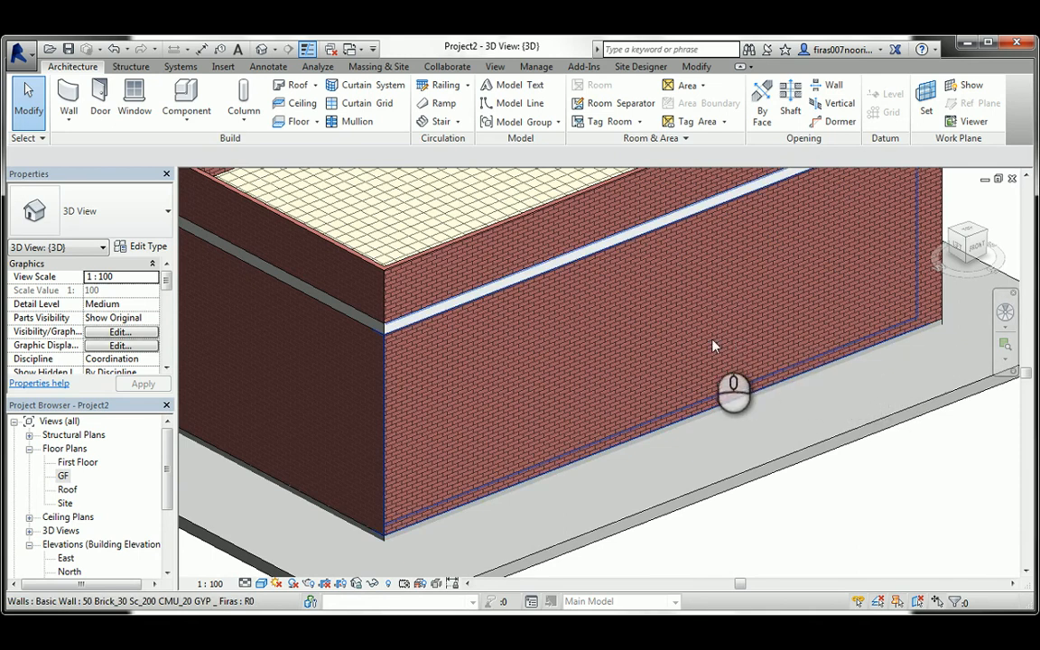
Delete the surrounding concrete slab beneath the building from the 3D model.
shift+middle_drag(715, 349, 539, 344)
shift+middle_drag(418, 282, 632, 317)
scroll(569, 315, down, 2)
shift+middle_drag(561, 363, 546, 390)
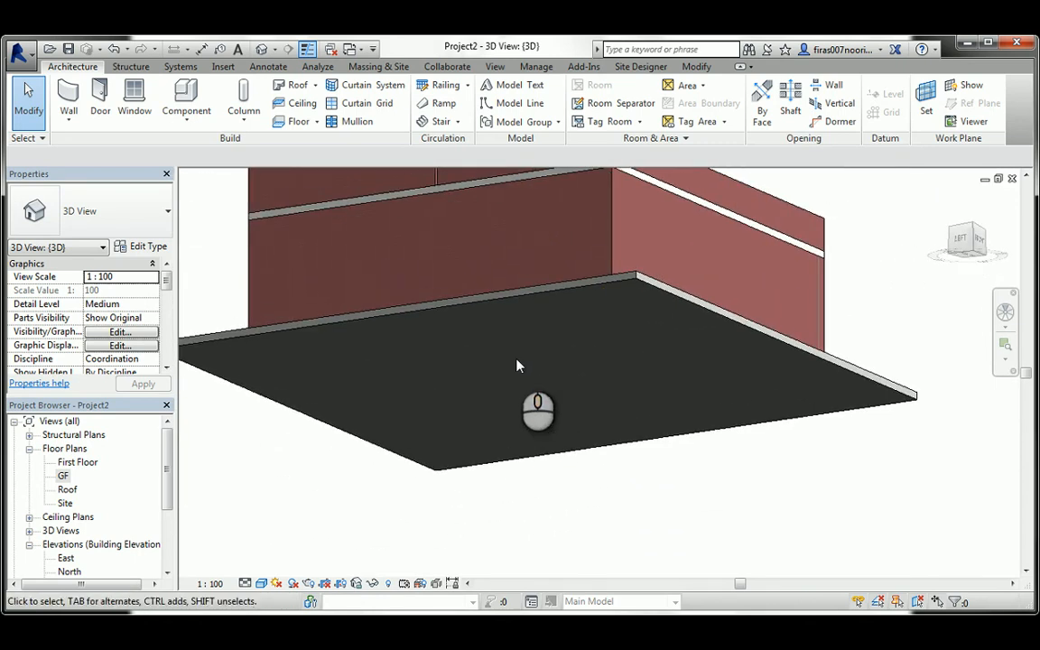
click(377, 324)
key(Delete)
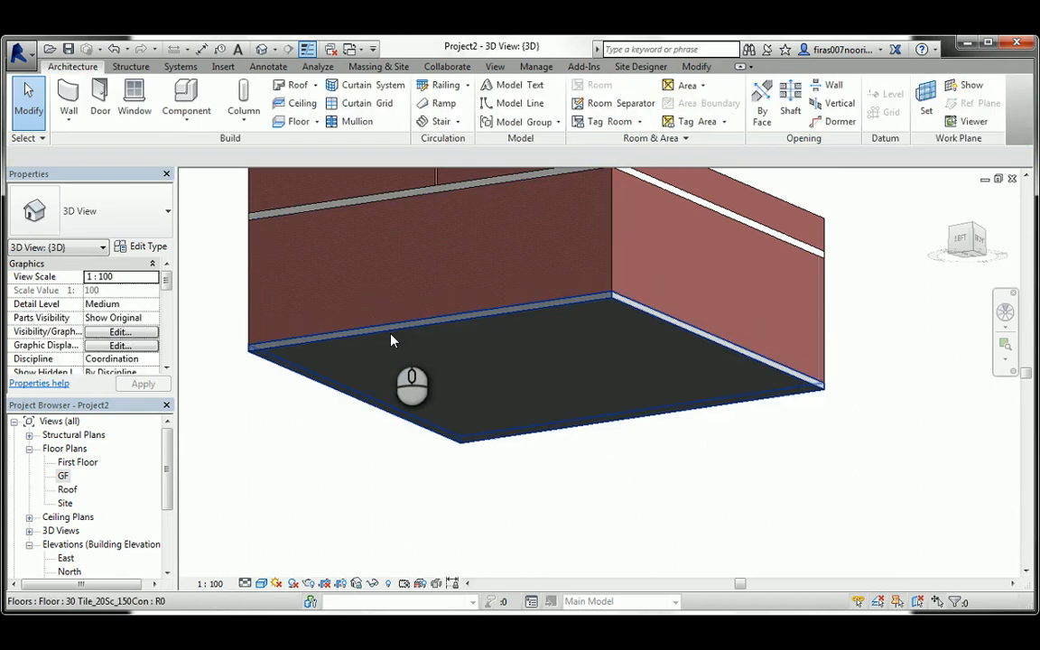
Undo the last change and open the concrete base floor's boundary for editing in the GF floor plan.
key(ctrl+z)
shift+middle_drag(502, 301, 497, 426)
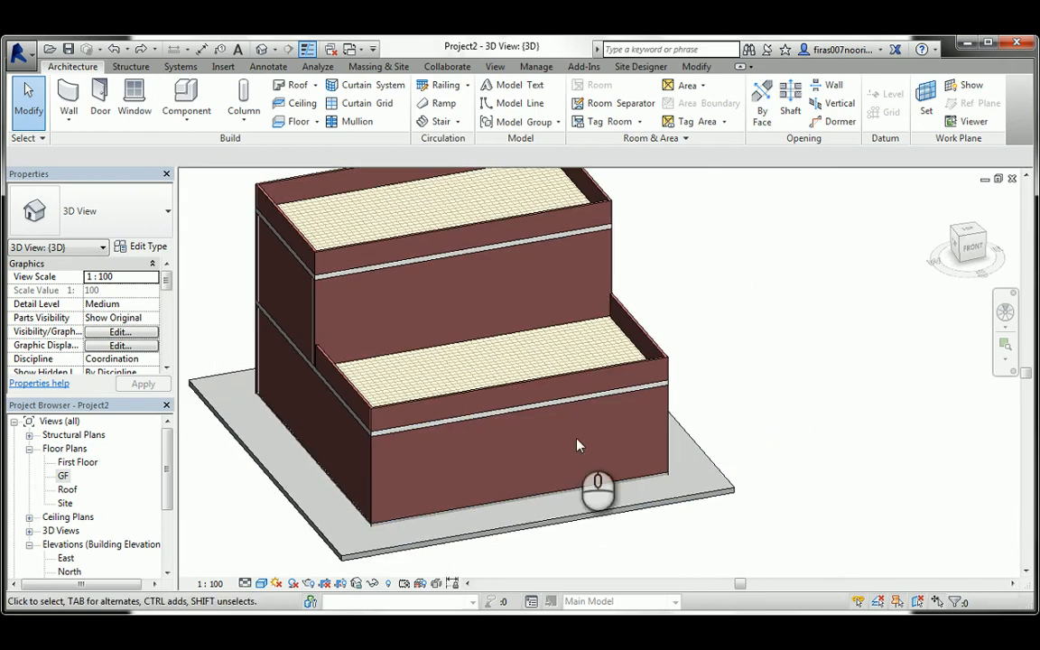
click(728, 483)
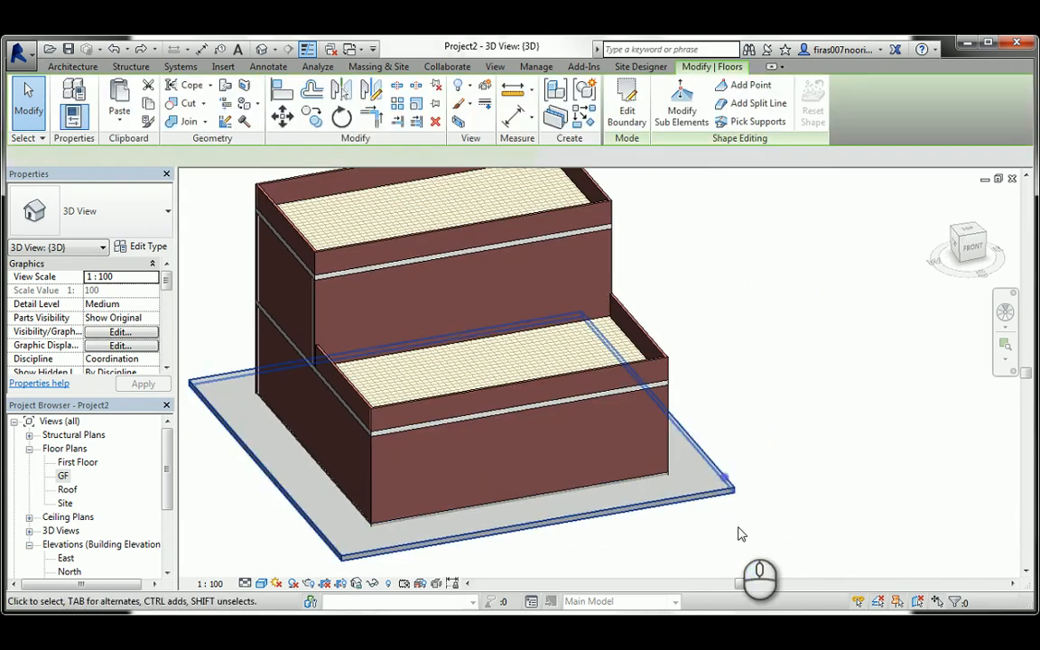
click(631, 114)
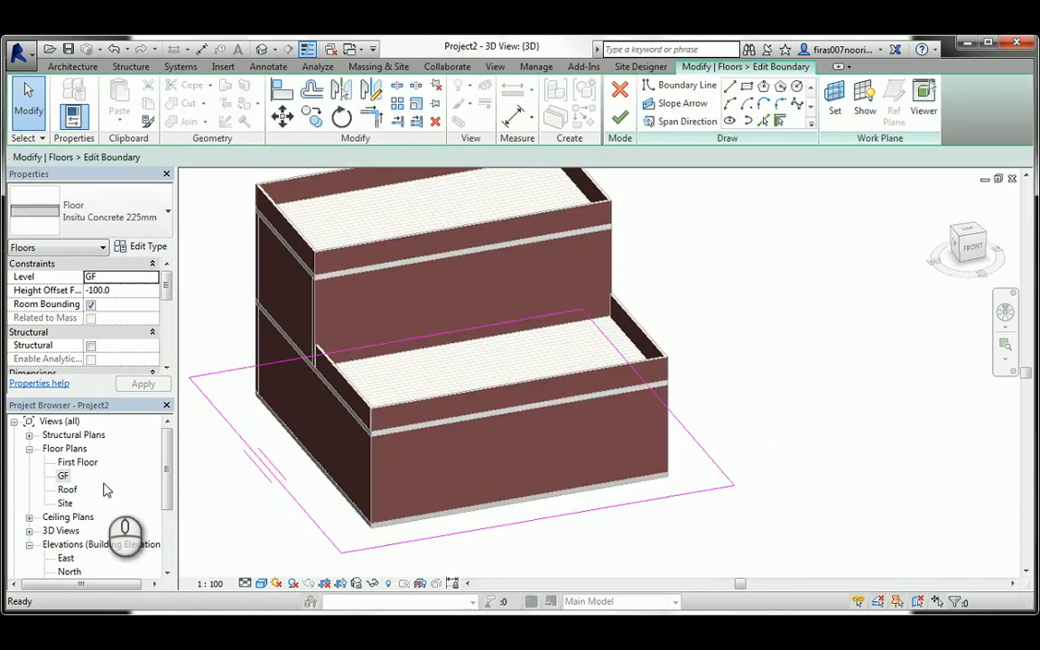
double_click(62, 476)
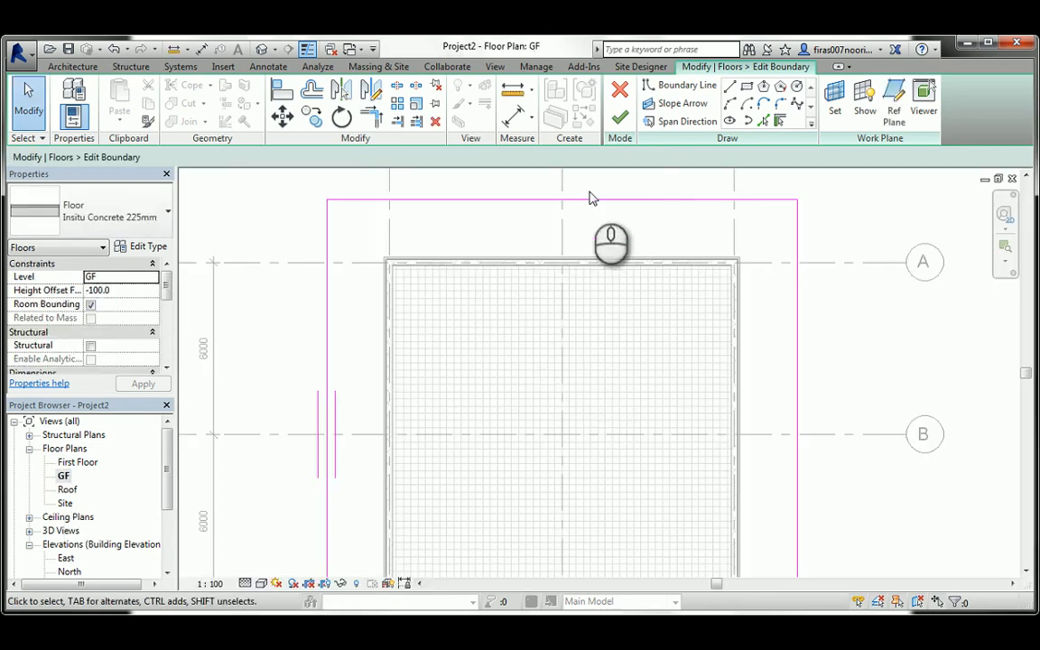
Add inner floor boundary lines by picking the outer faces of the walls along grids A and 1.
scroll(407, 261, up, 2)
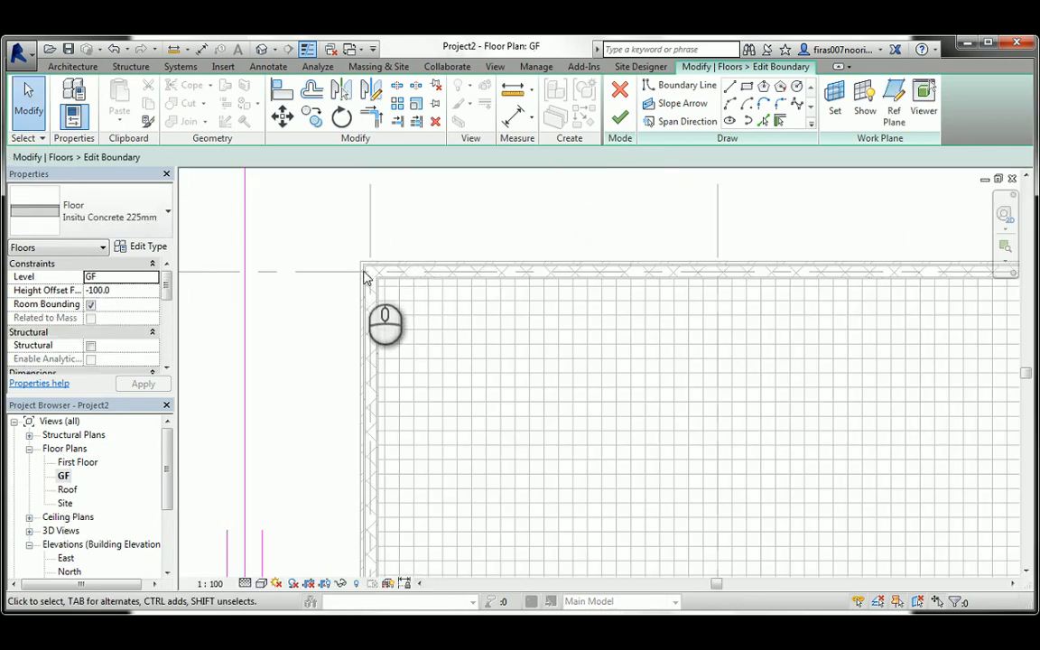
click(763, 120)
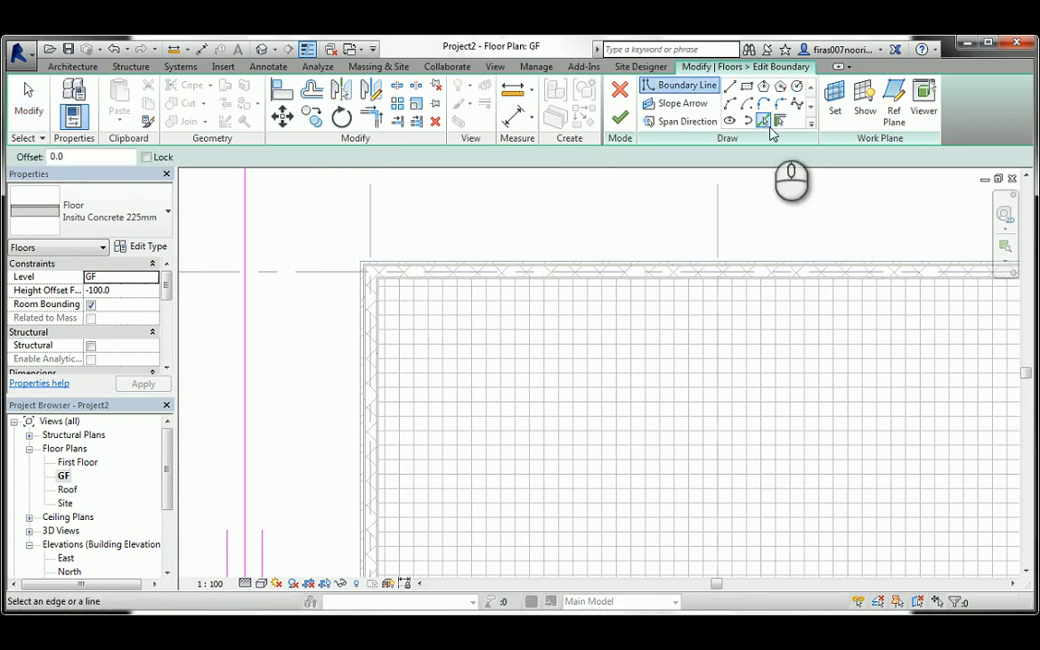
scroll(366, 256, up, 3)
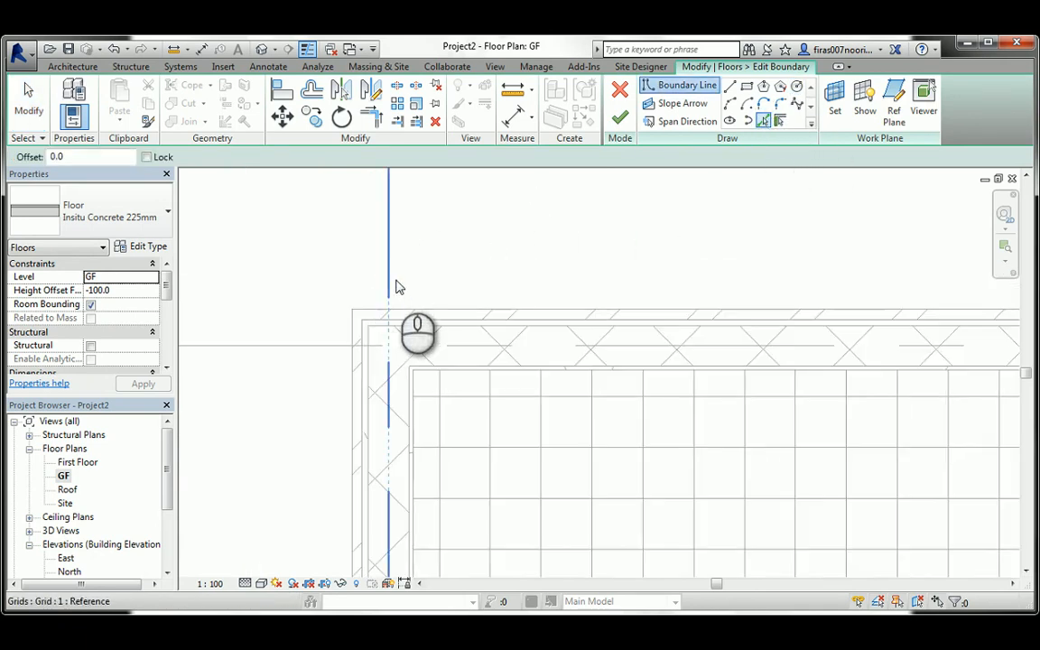
click(402, 313)
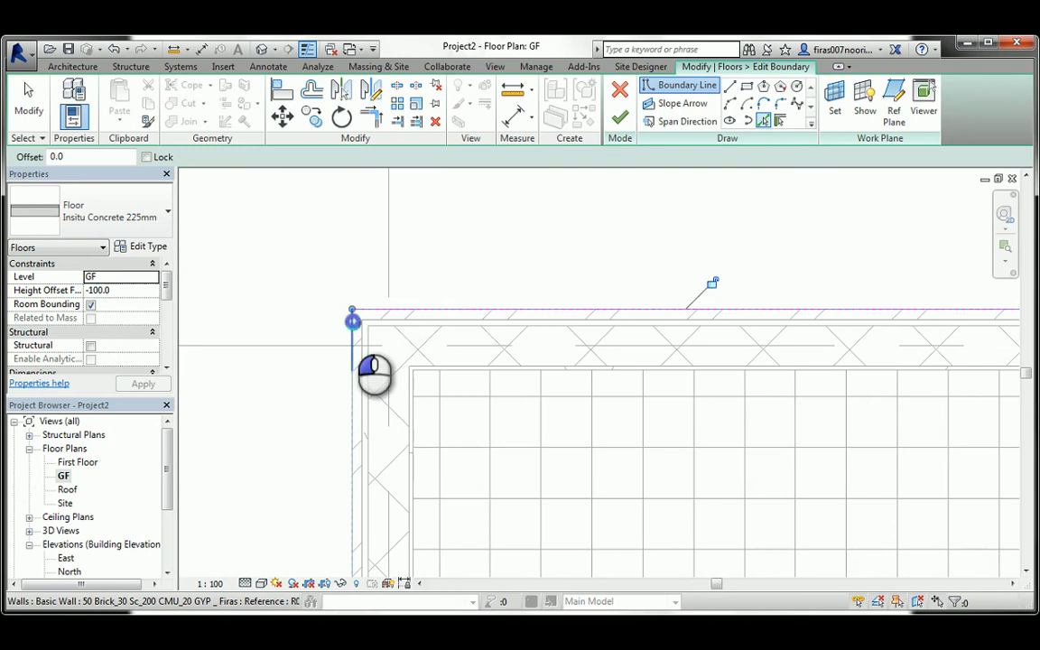
click(353, 321)
Complete the inner floor boundary by picking the outer faces of the walls along grids C and 3.
scroll(339, 233, down, 5)
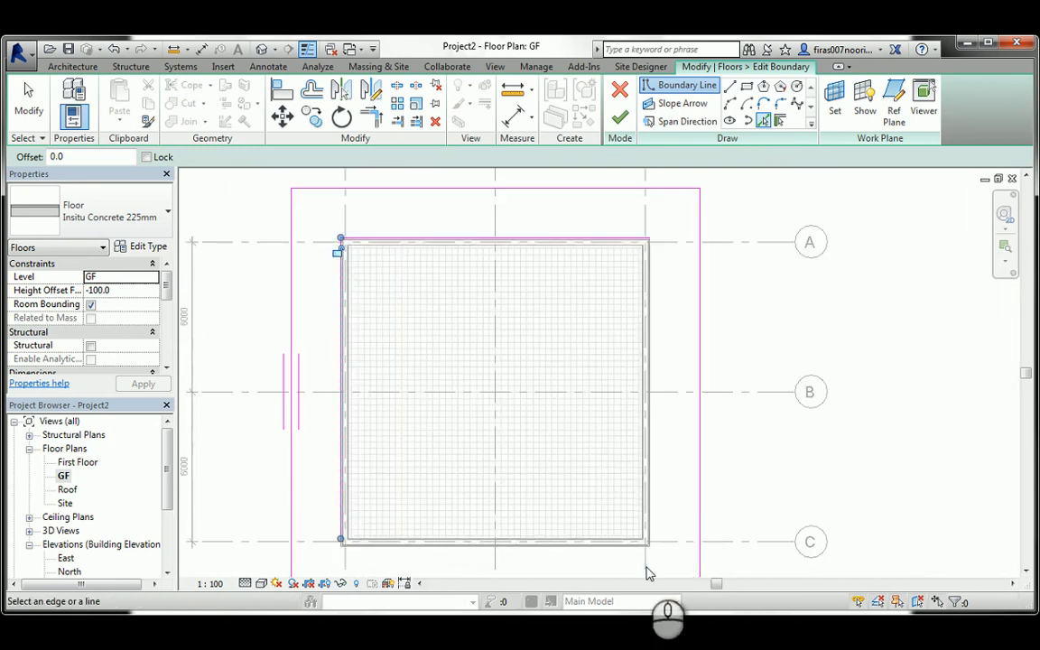
scroll(648, 570, up, 3)
scroll(646, 556, up, 2)
click(616, 469)
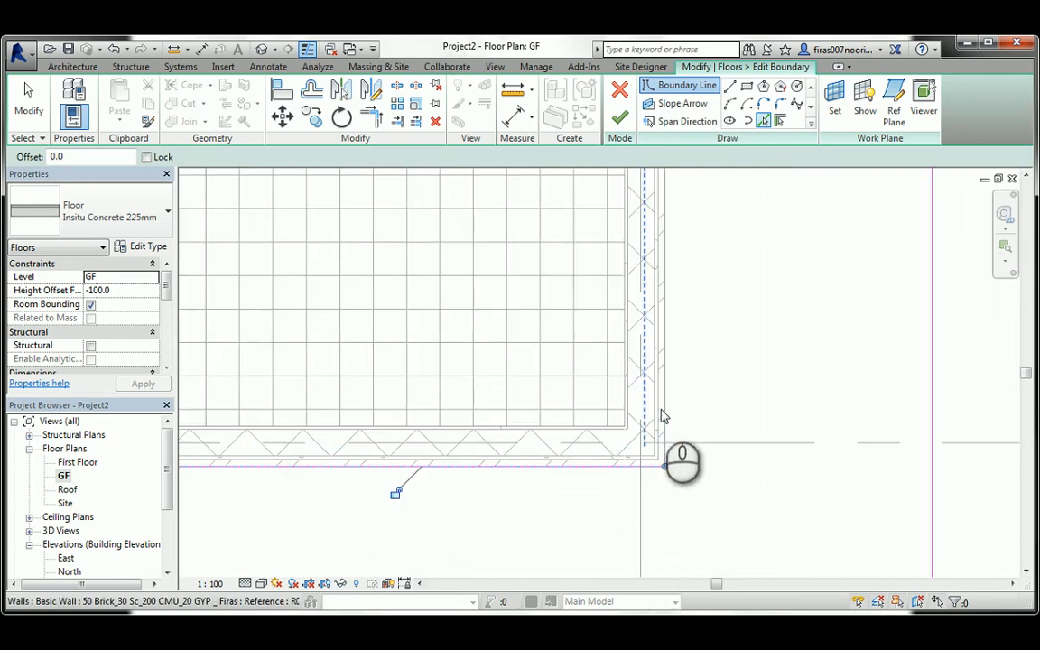
click(662, 408)
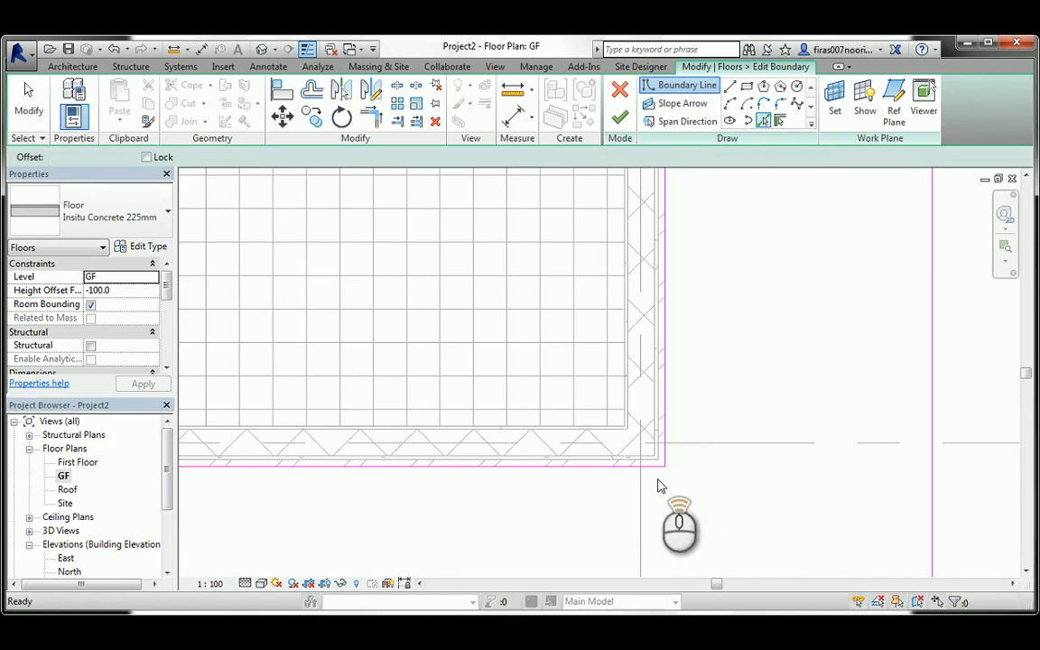
scroll(665, 464, up, 2)
key(Escape)
key(Escape)
scroll(695, 471, down, 2)
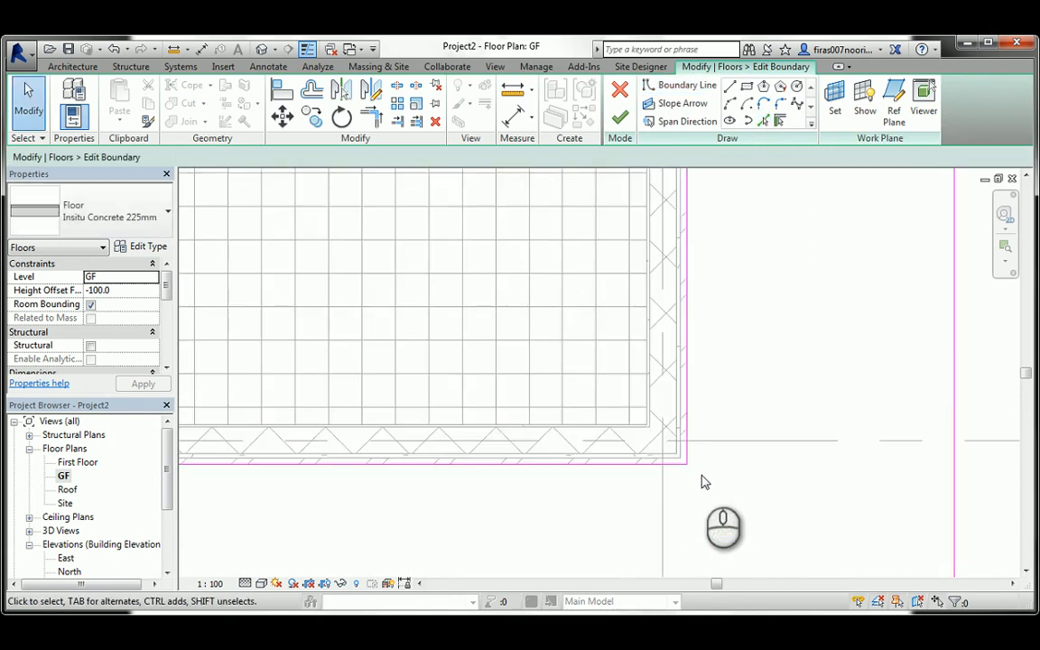
Trim the inner boundary lines to a corner where the walls on grids 1 and C meet.
middle_drag(337, 462, 573, 464)
scroll(214, 464, up, 4)
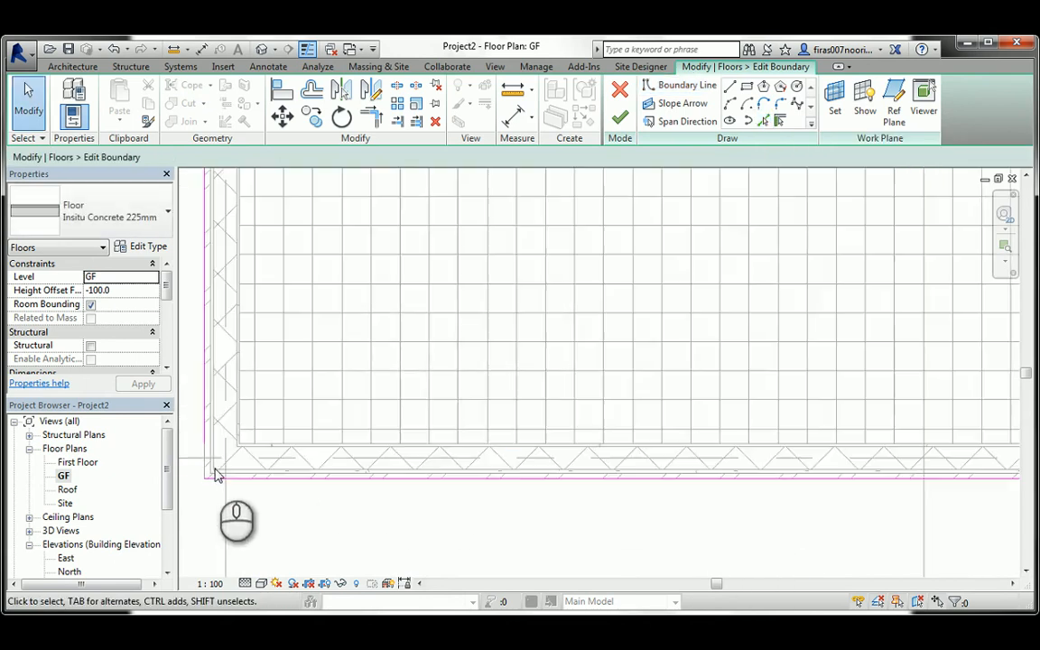
middle_drag(215, 464, 313, 443)
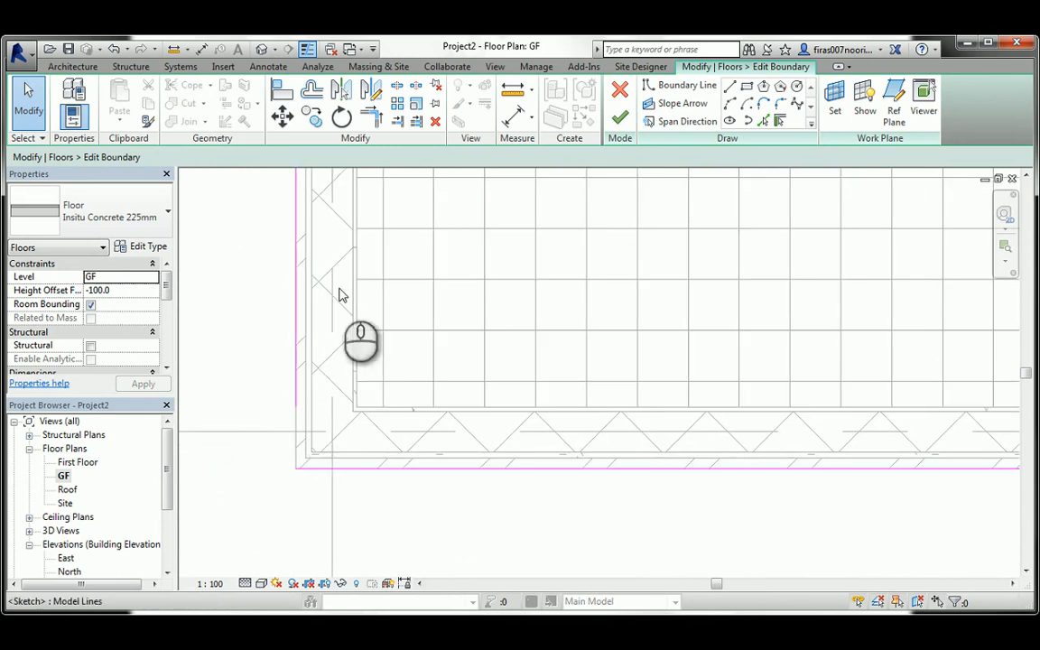
click(376, 122)
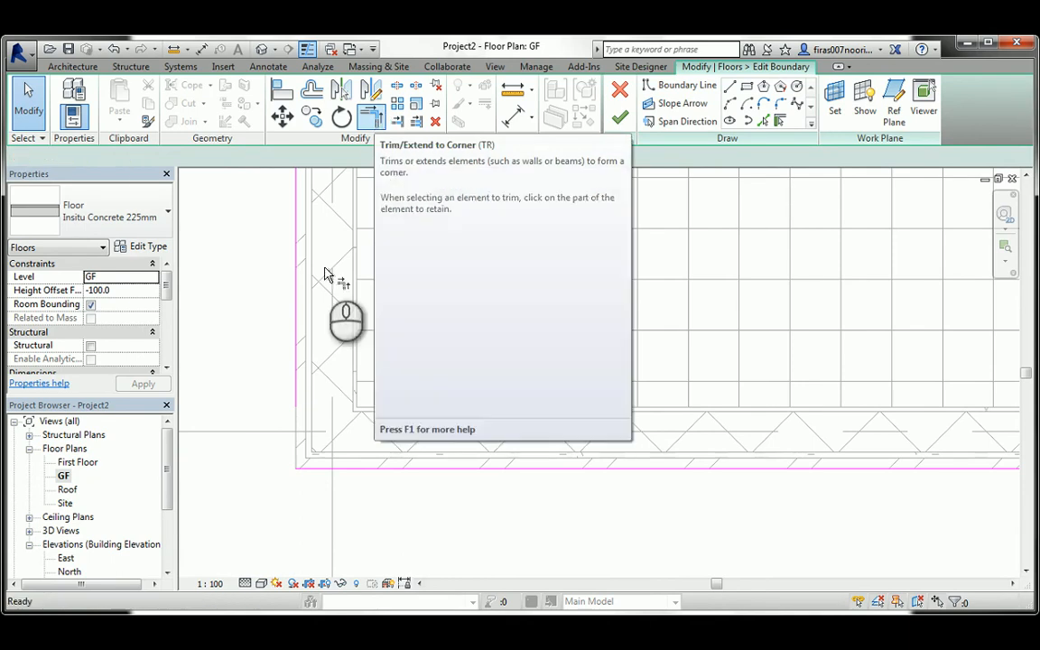
click(296, 354)
click(310, 472)
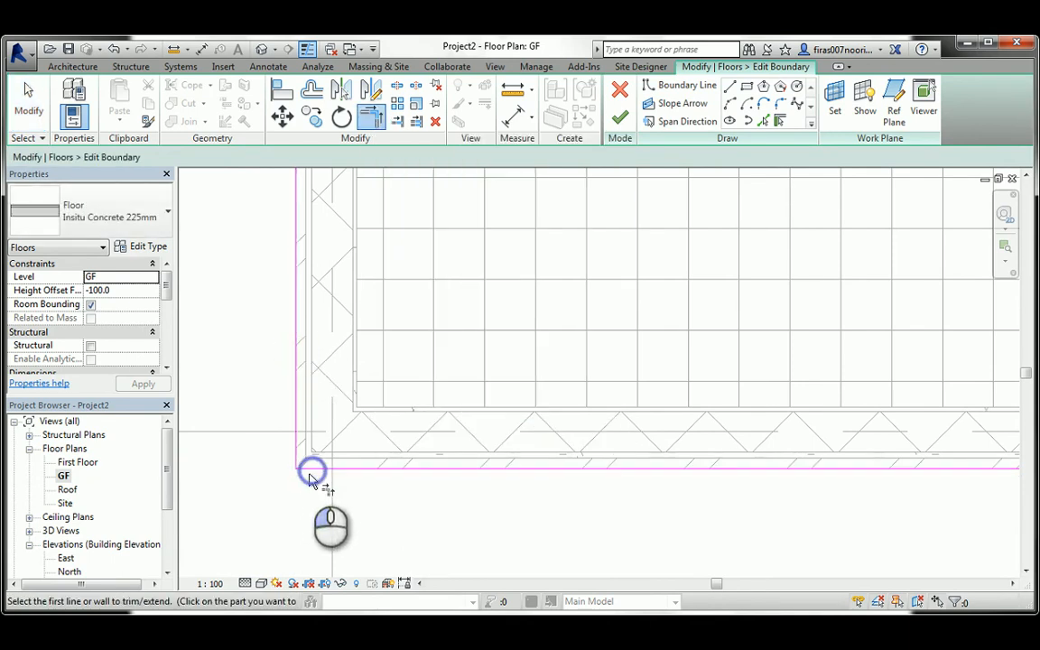
Examine the remaining corners of the inner floor boundary loop for gaps or overlaps.
scroll(313, 476, down, 3)
middle_drag(307, 294, 318, 495)
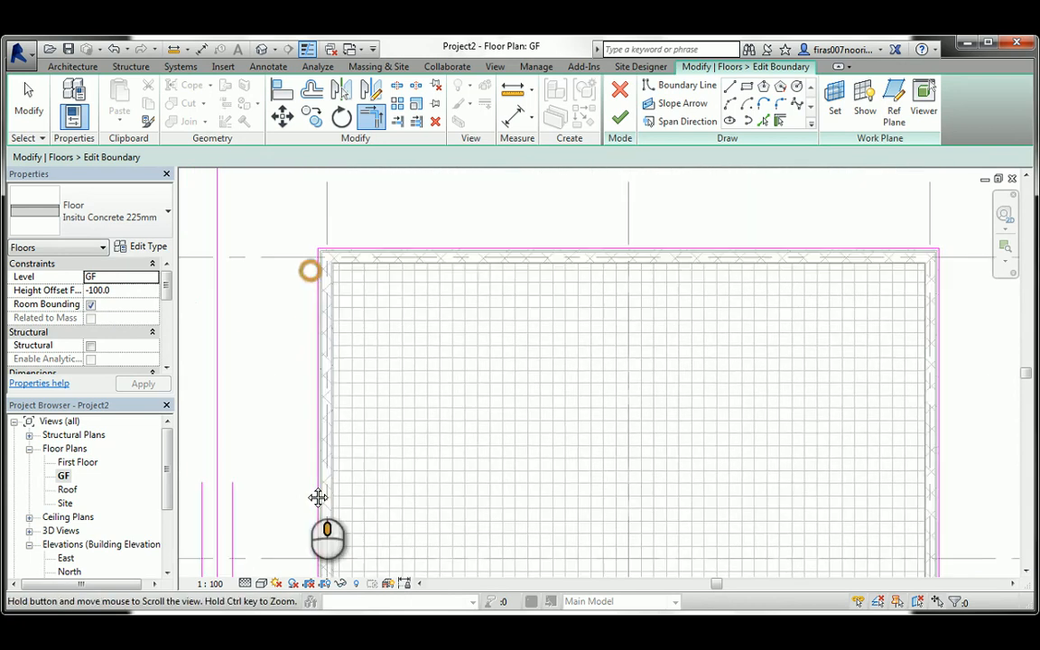
scroll(332, 332, up, 5)
scroll(291, 336, down, 3)
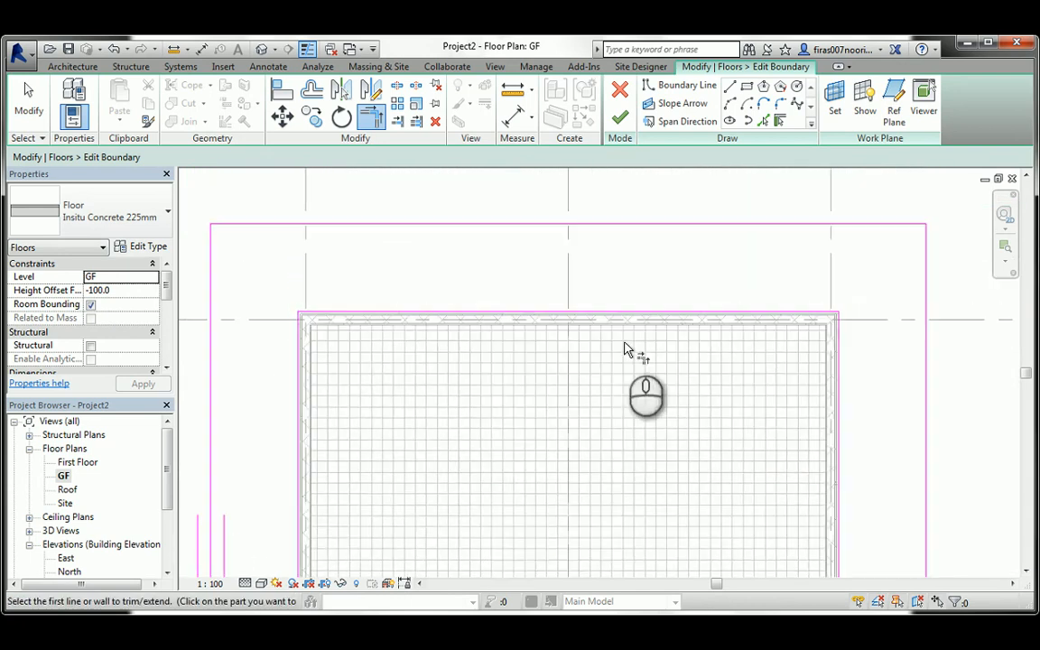
scroll(836, 325, up, 2)
scroll(836, 325, down, 3)
middle_drag(567, 290, 547, 229)
scroll(548, 232, down, 2)
key(Escape)
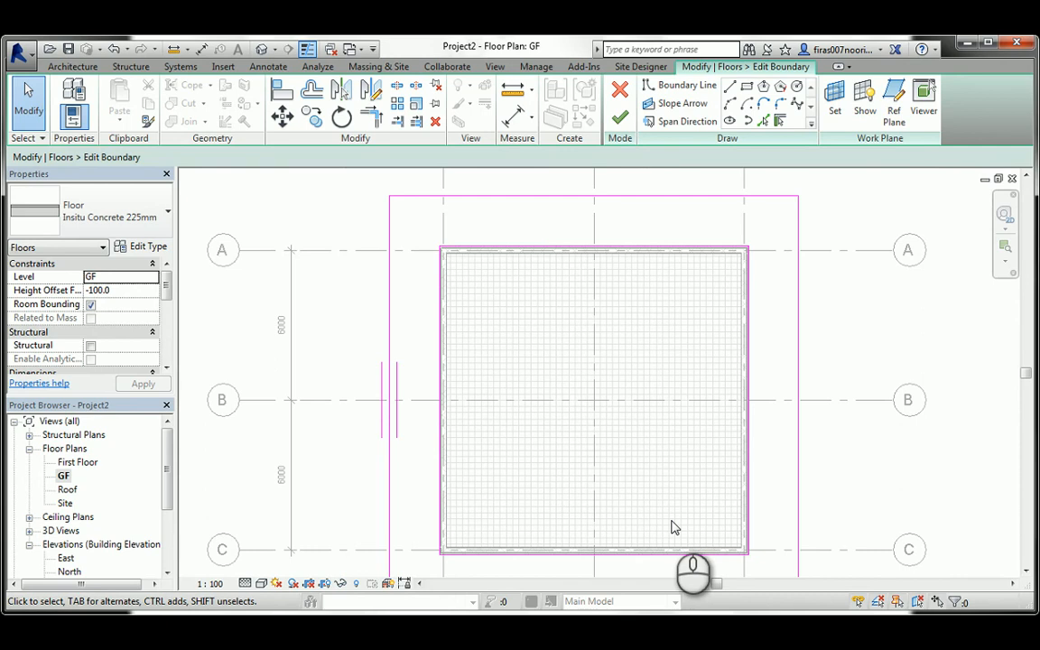
Finish the base floor's boundary edit and return to the 3D view.
click(620, 121)
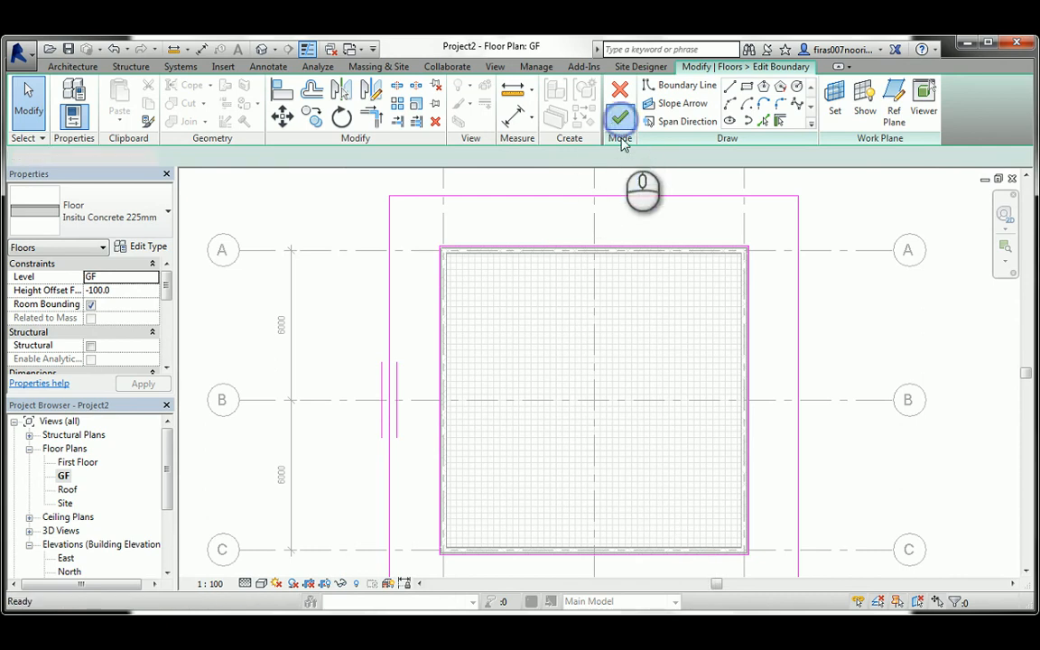
click(261, 50)
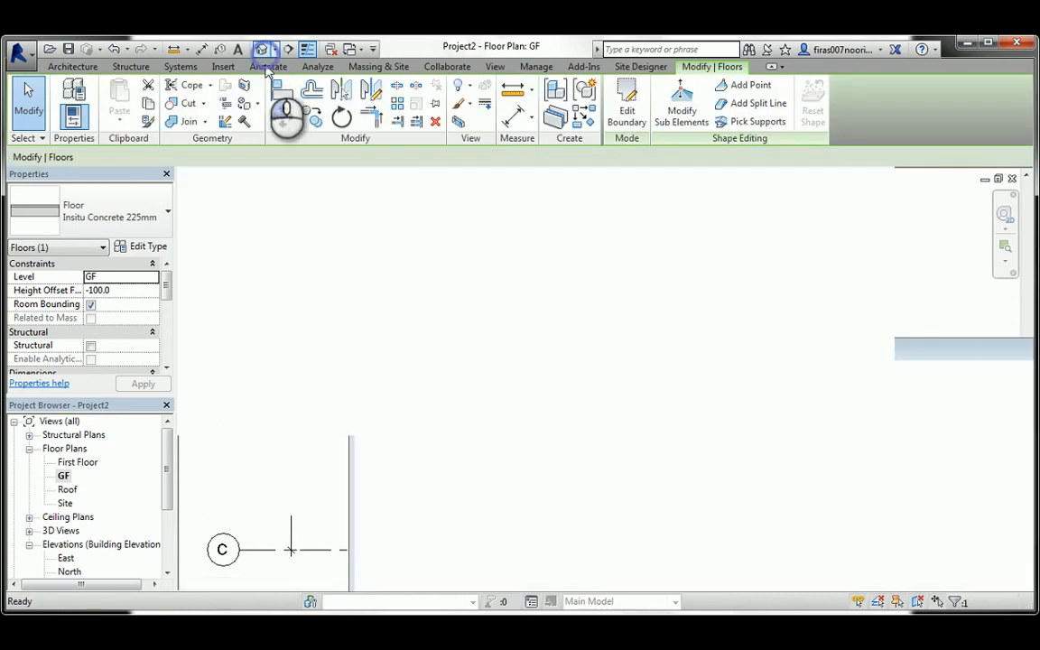
key(Escape)
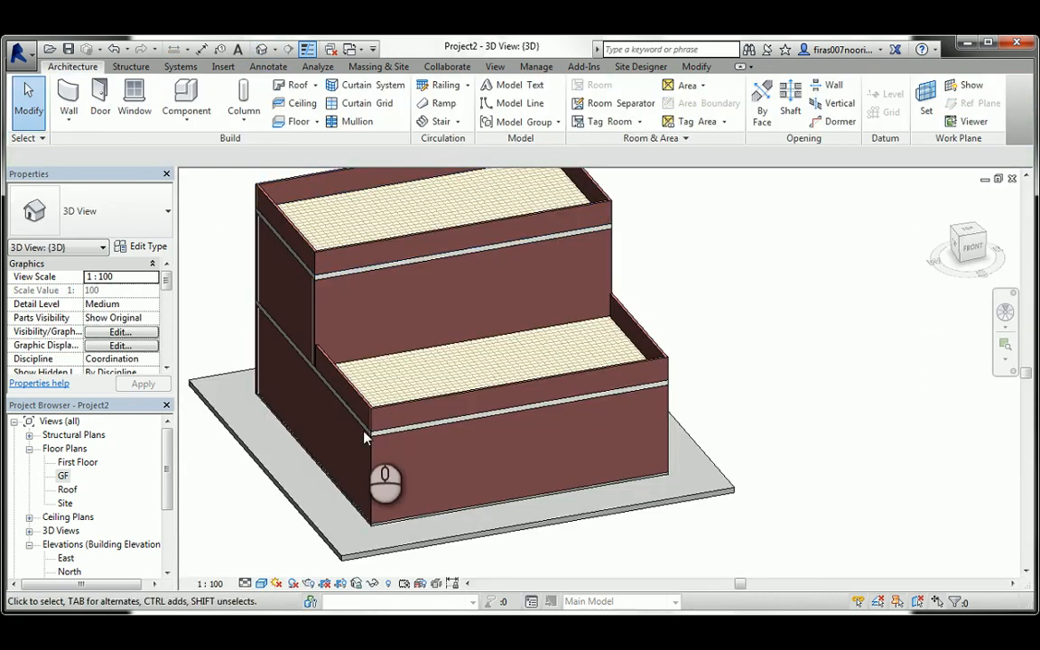
Temporarily isolate the base floor to inspect its cutout around the building, and reset the isolation.
shift+middle_drag(365, 435, 487, 362)
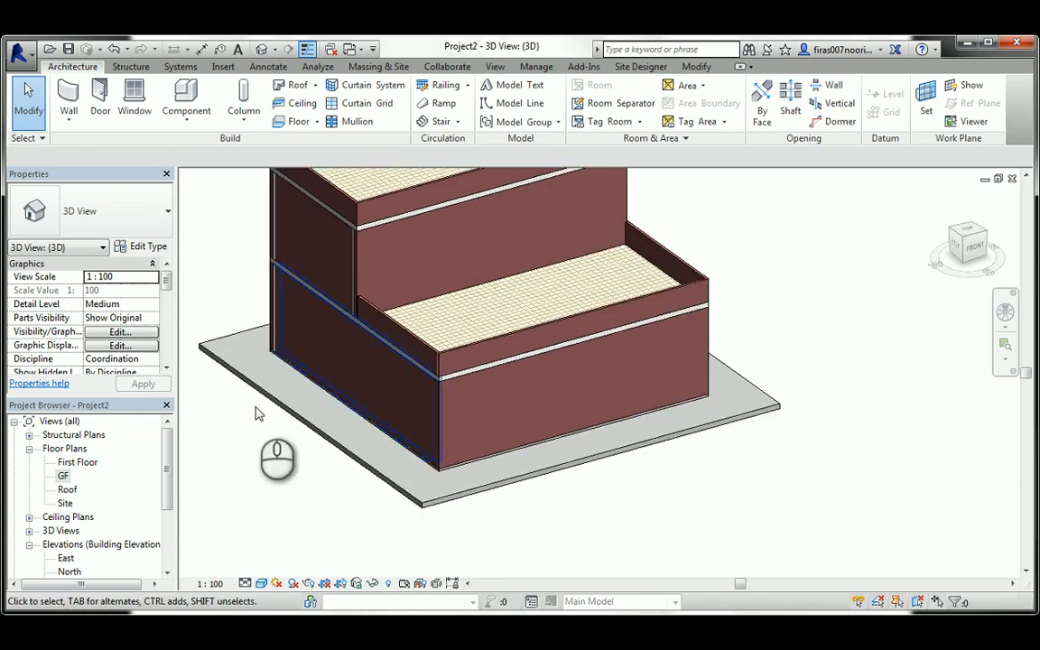
click(279, 406)
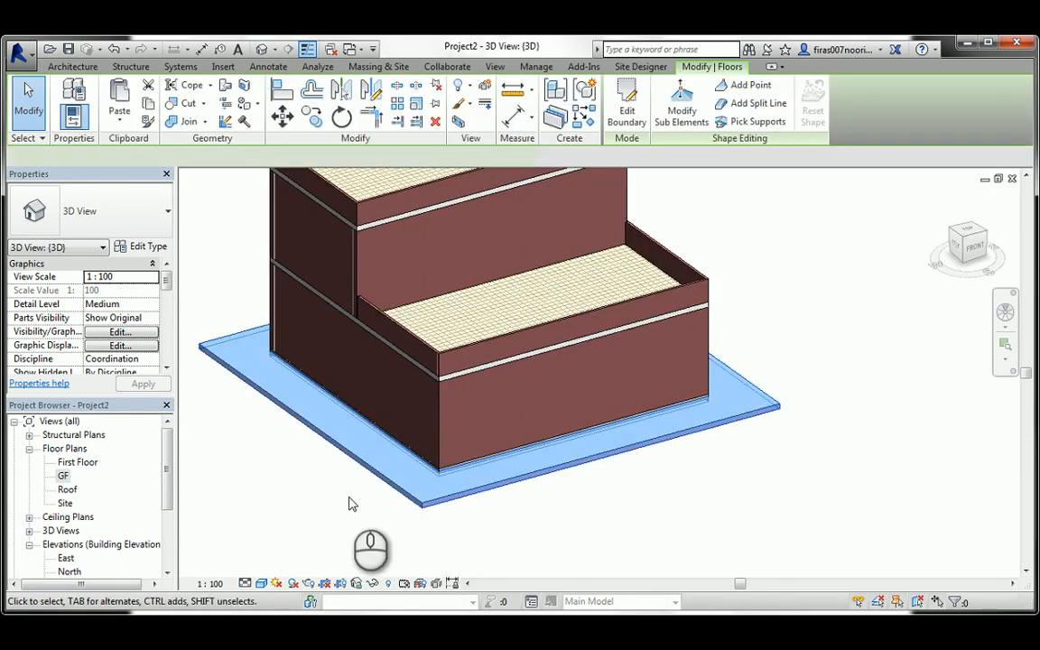
click(373, 583)
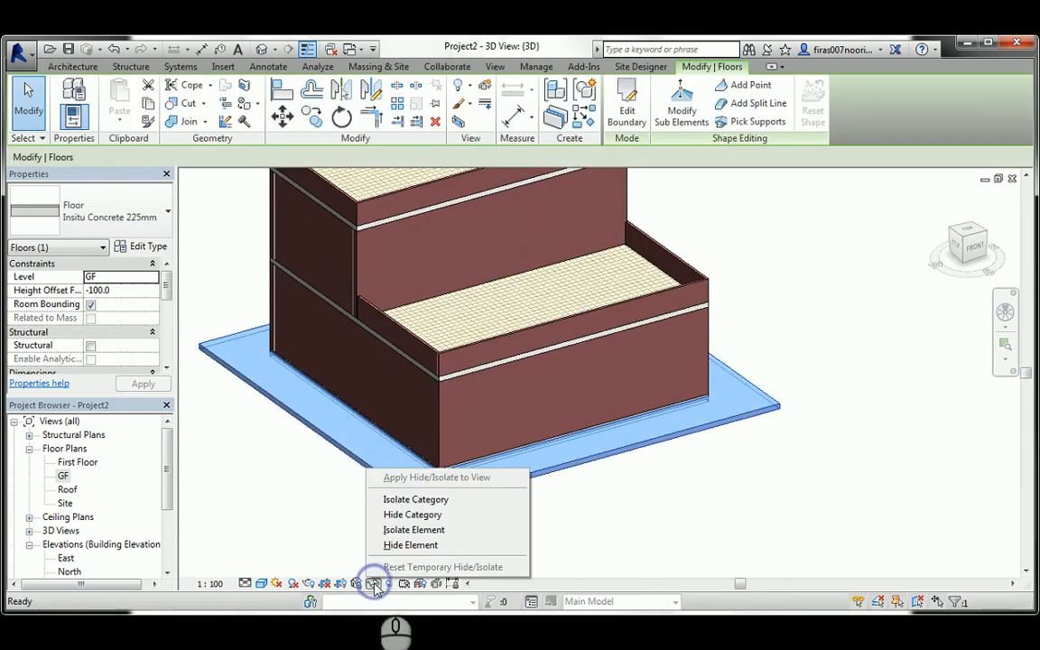
click(378, 533)
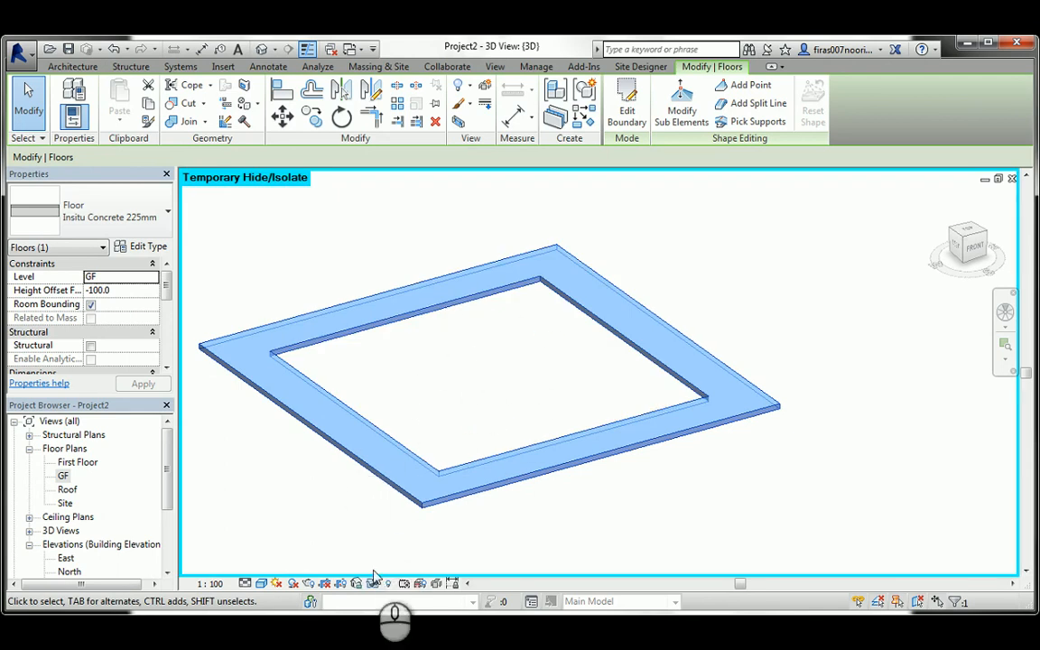
click(372, 584)
click(388, 565)
key(Escape)
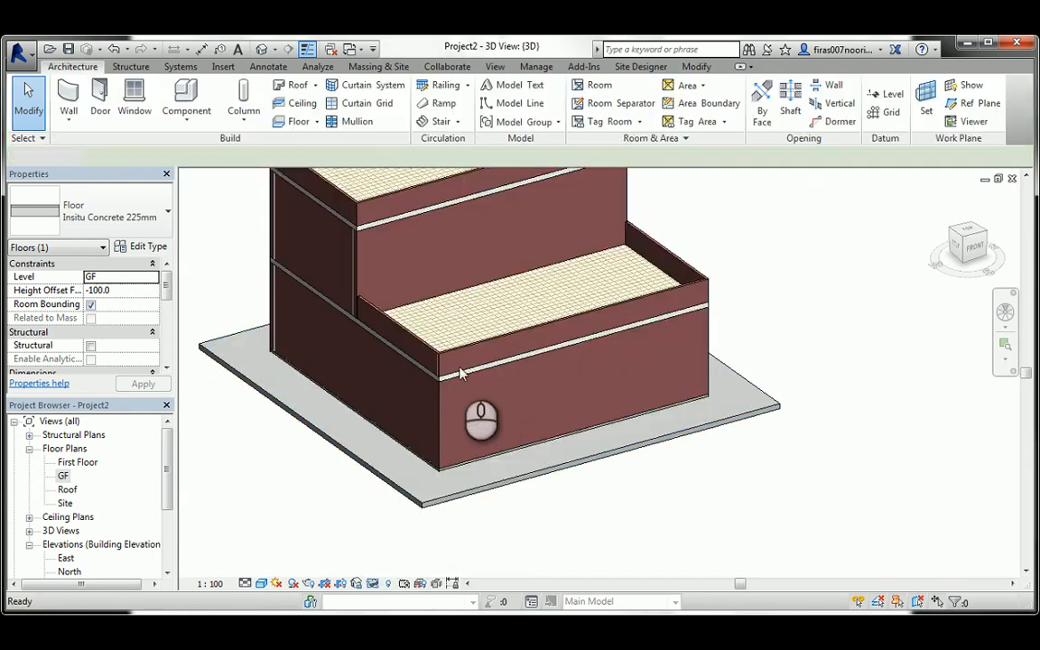
Reopen the base floor's boundary sketch for editing in the GF floor plan.
shift+middle_drag(457, 355, 406, 384)
scroll(302, 294, down, 4)
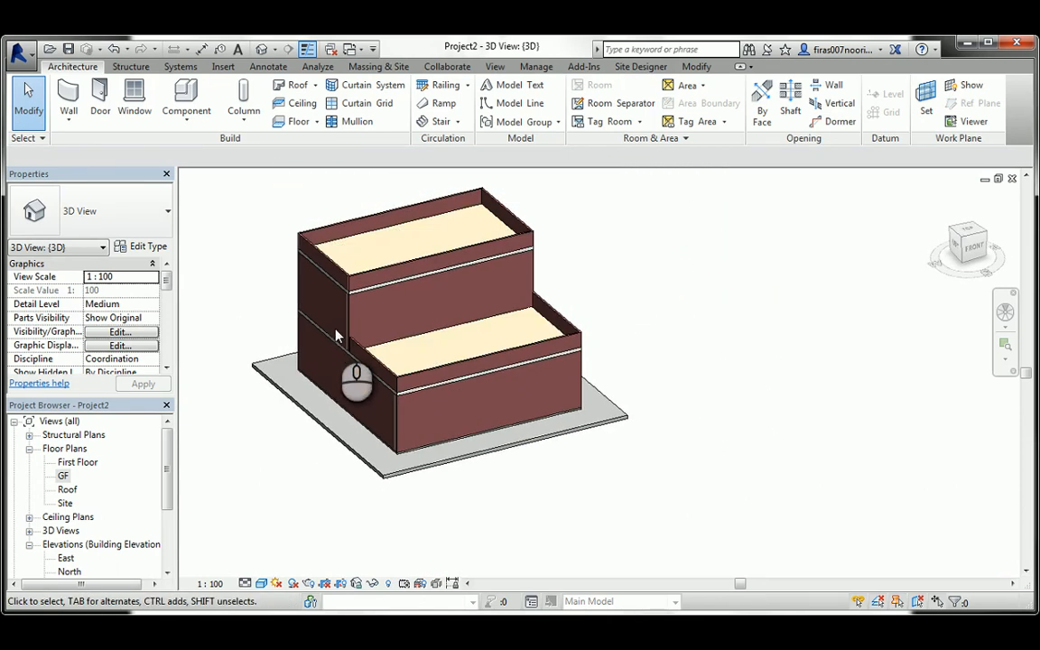
double_click(63, 477)
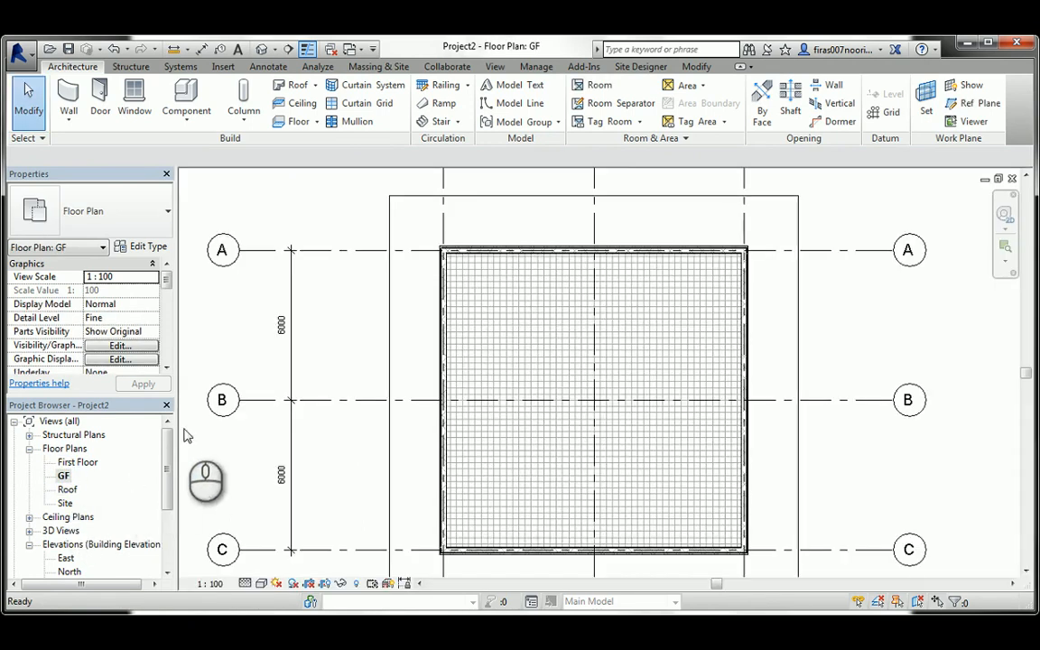
scroll(446, 436, down, 2)
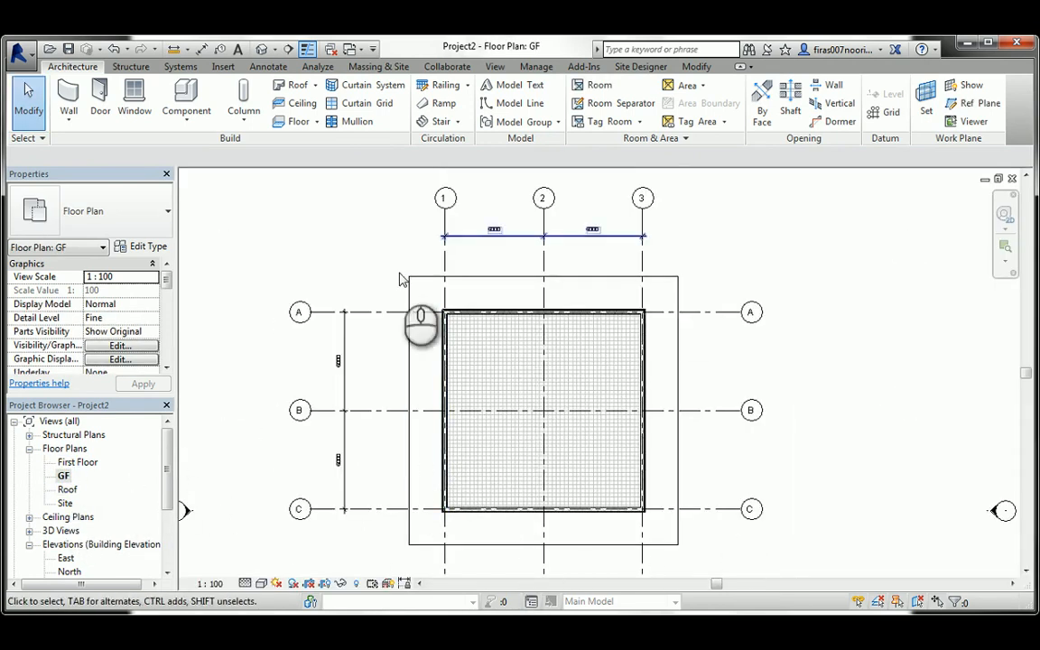
middle_drag(451, 479, 414, 412)
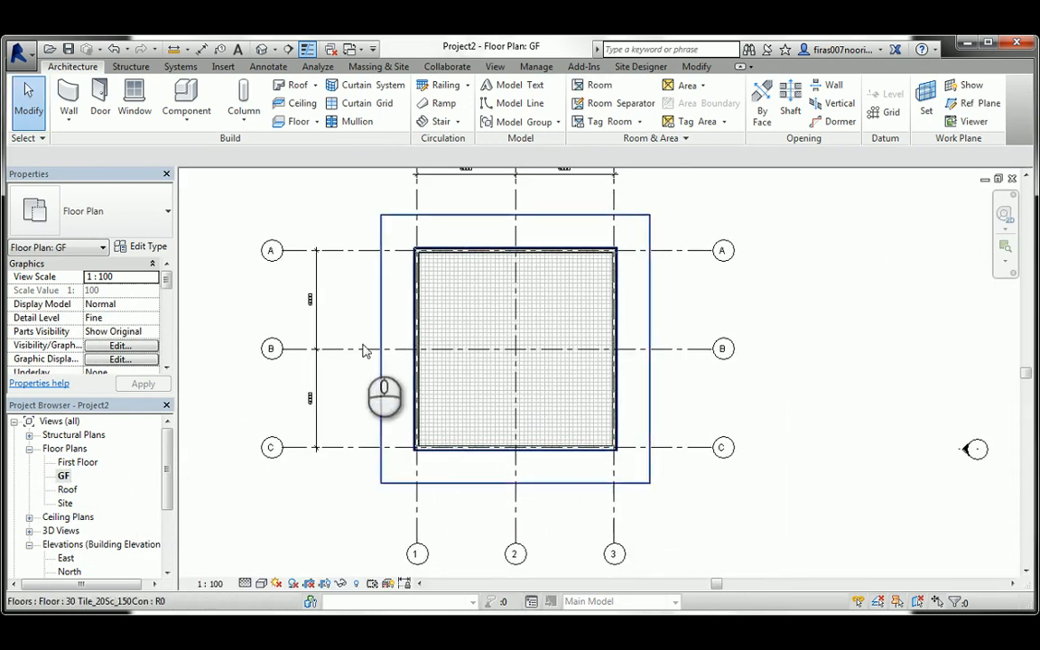
click(525, 483)
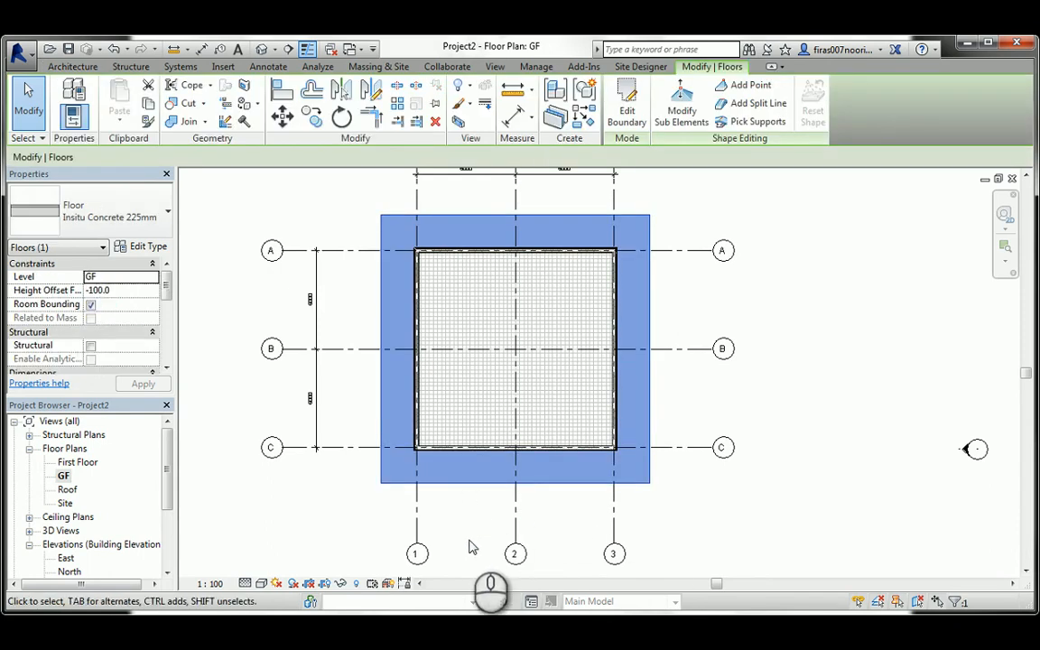
click(627, 101)
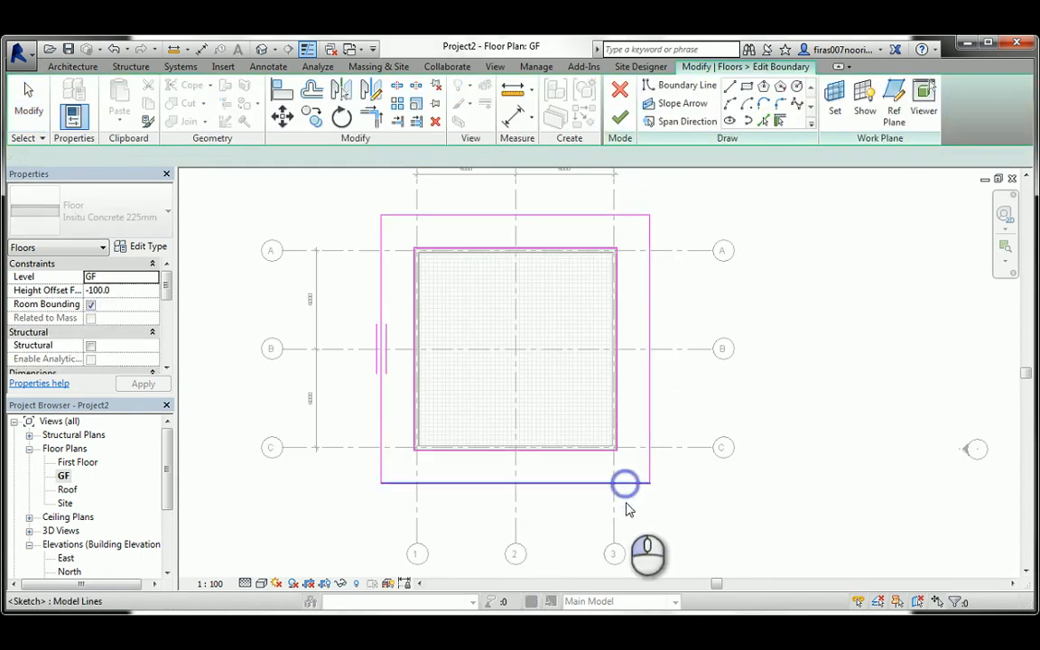
Shorten the outer boundary line beyond grid C from its grid 3 end to about 10100 mm long.
click(624, 484)
scroll(633, 508, up, 1)
drag(654, 476, 516, 476)
click(532, 513)
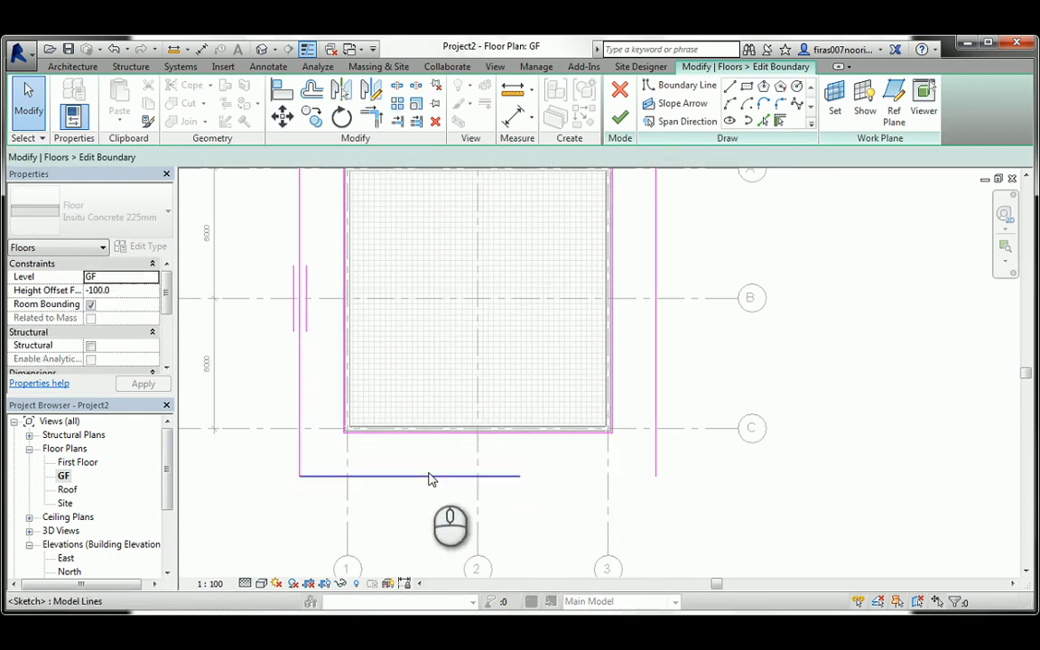
Copy the shortened boundary line beyond grid C 3000 mm further out from the building.
click(281, 114)
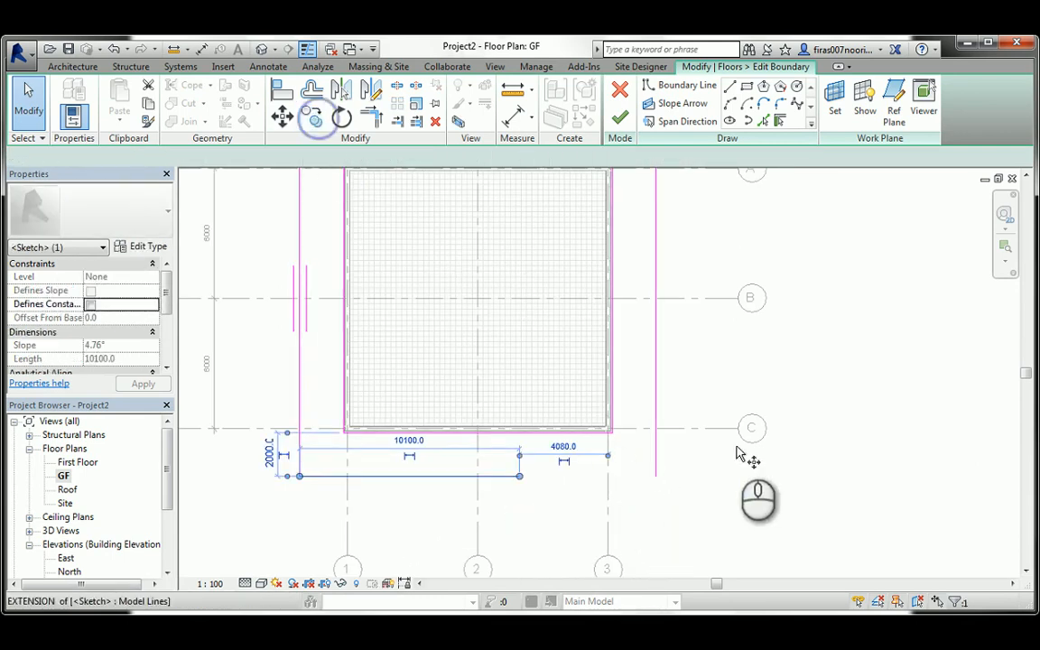
click(799, 370)
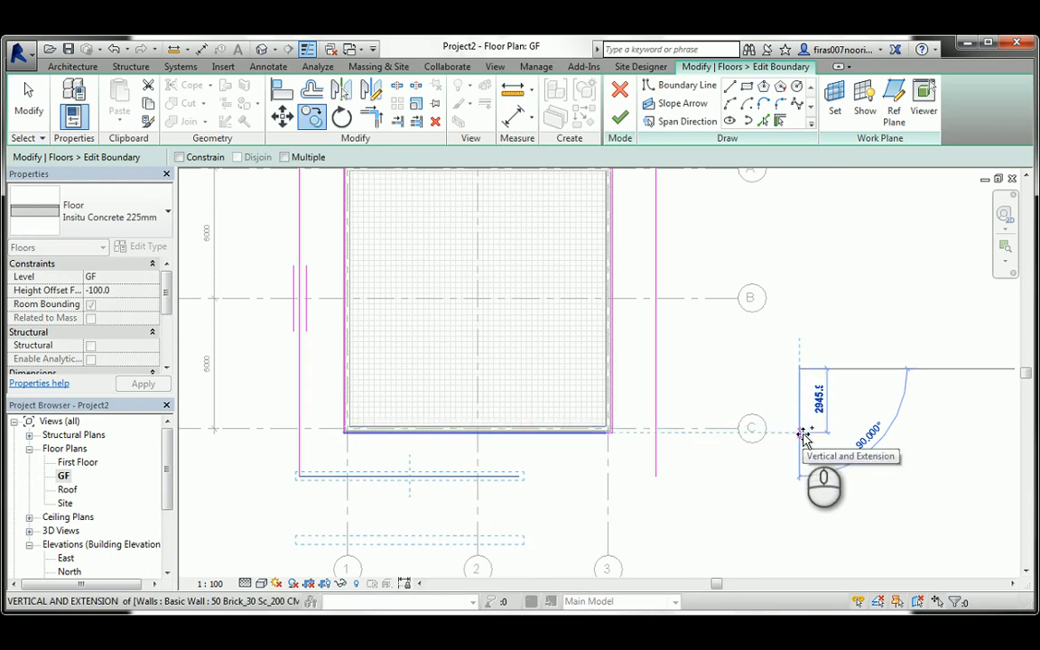
text(3000)
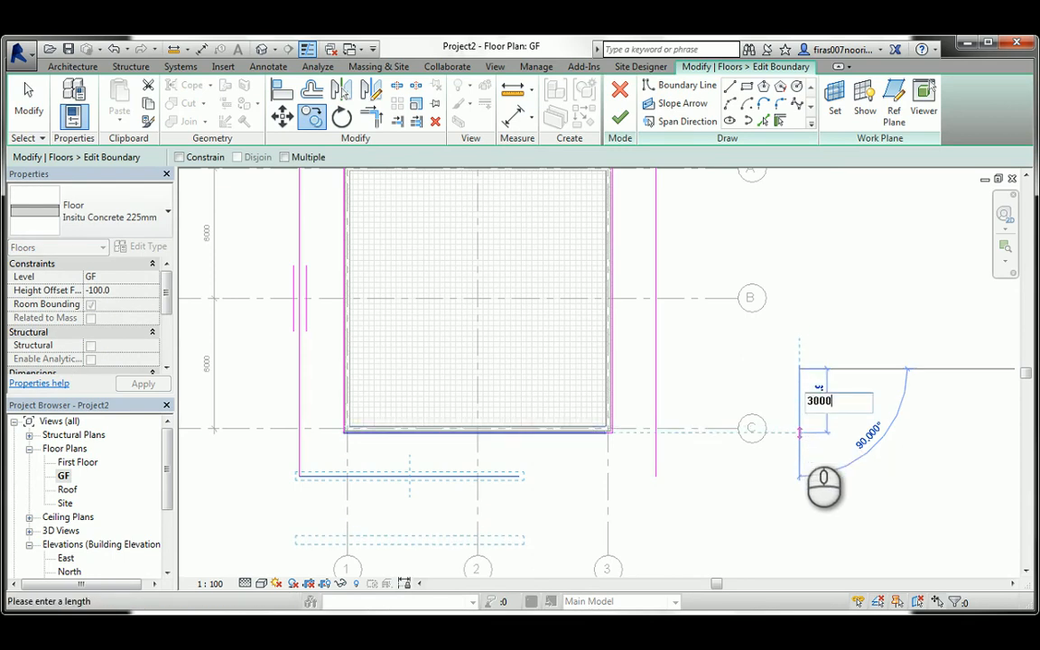
key(Return)
click(458, 469)
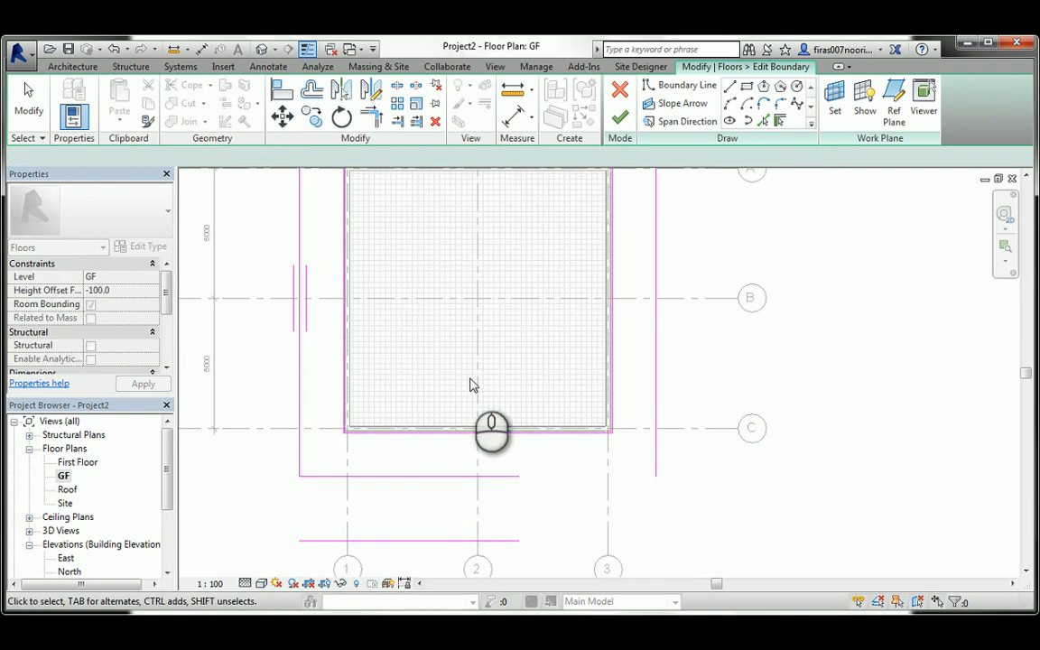
Trim the copied outer line and the boundary line beyond grid 3 into a corner.
scroll(506, 469, down, 1)
middle_drag(508, 474, 498, 396)
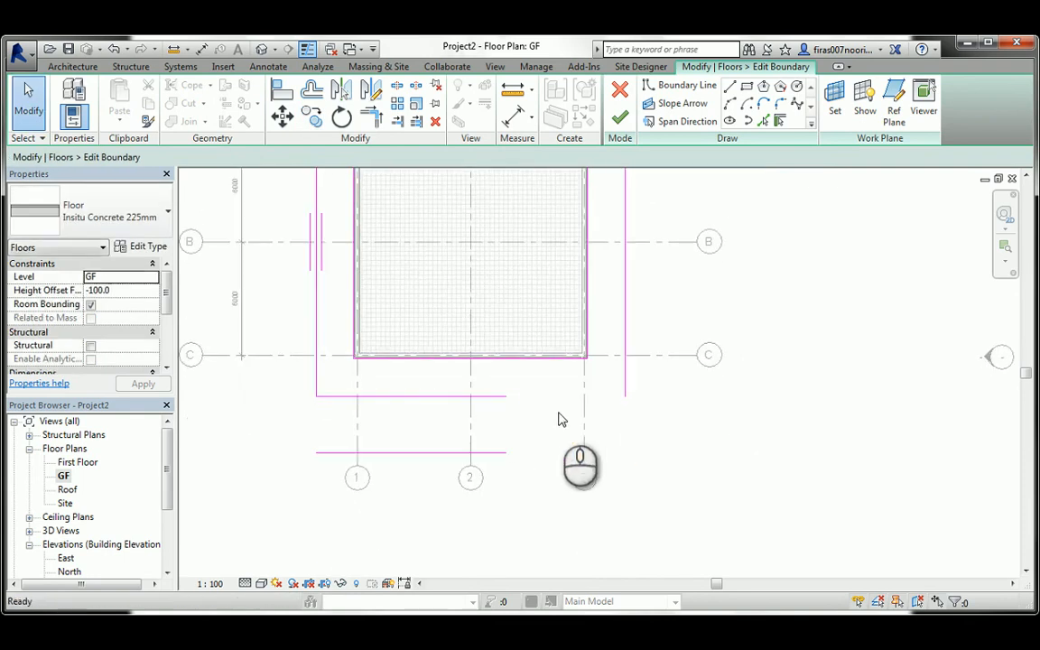
key(t)
key(r)
click(494, 453)
click(627, 386)
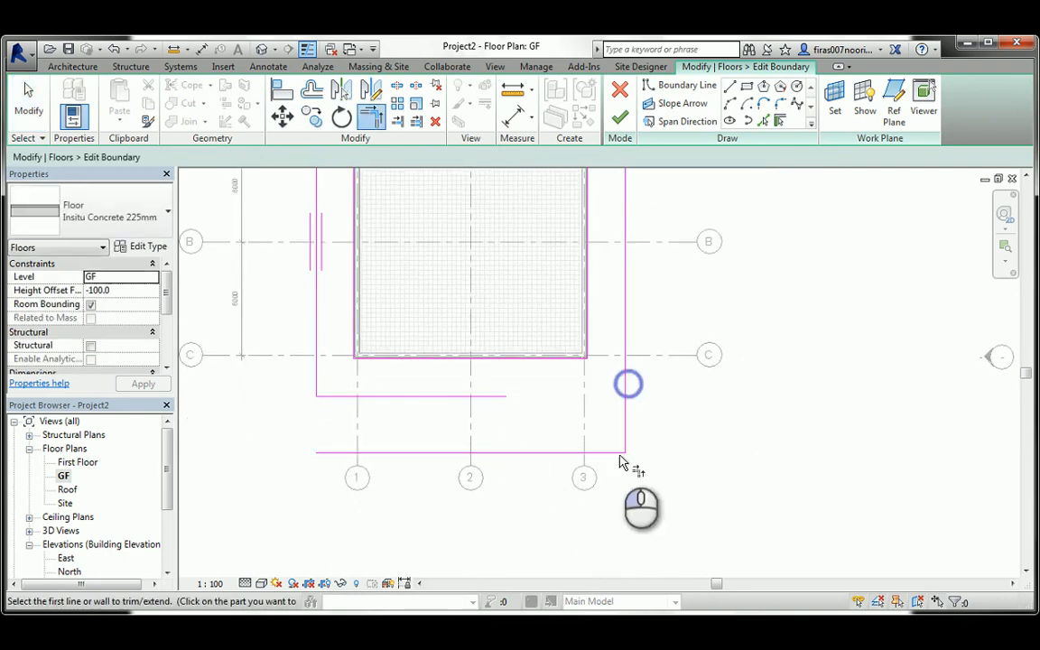
Copy the boundary line beyond grid 3 inward so the copy lies 3000 mm inside the building edge at grid 3.
click(312, 118)
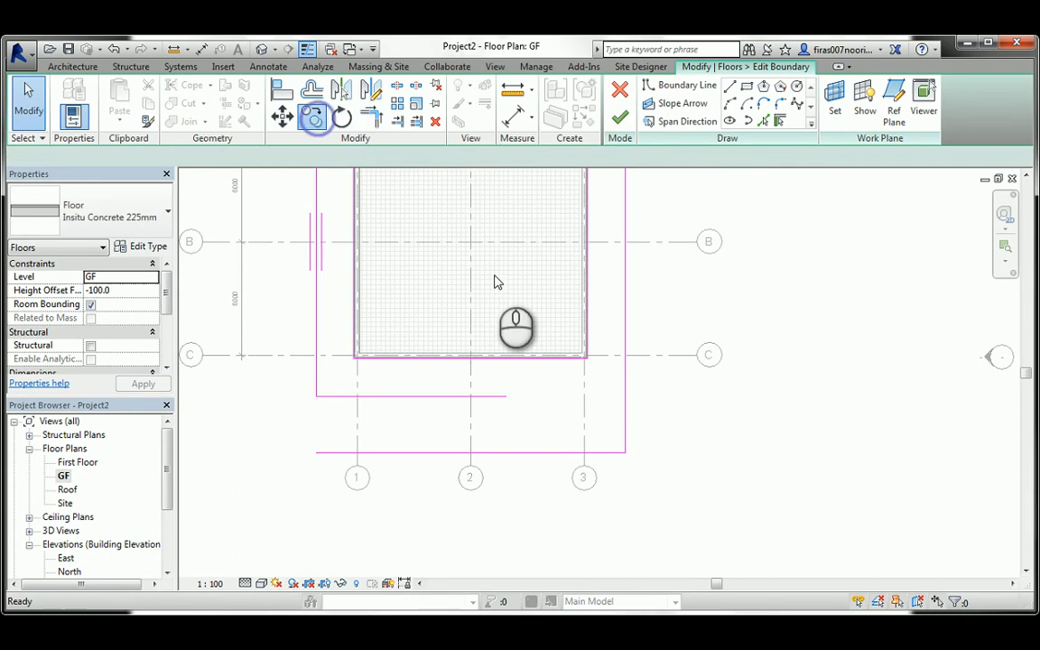
click(624, 393)
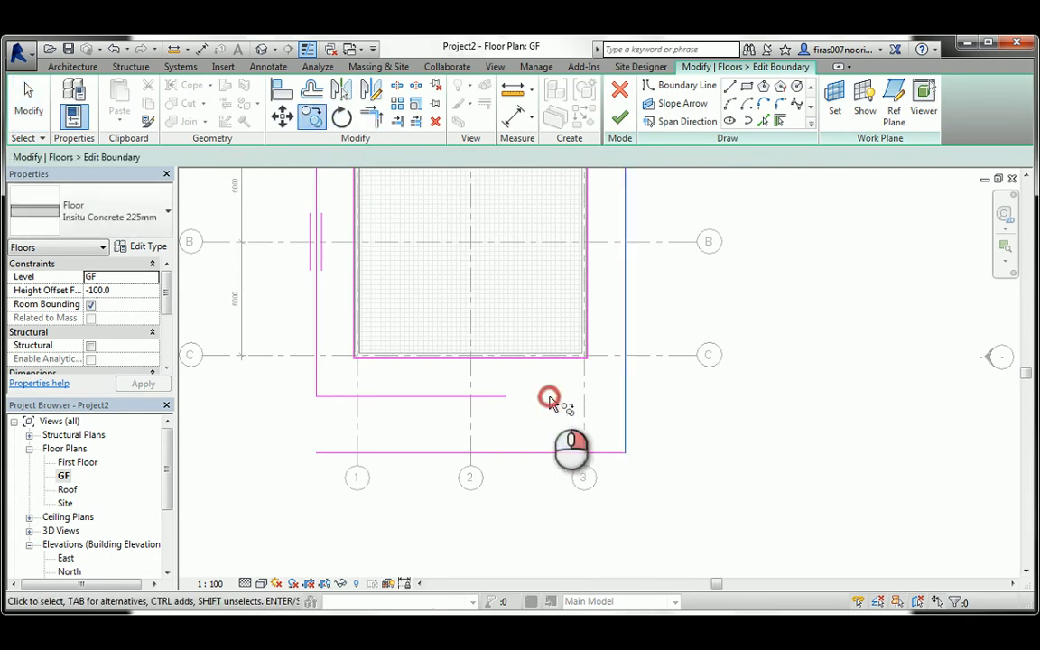
right_click(549, 400)
click(589, 177)
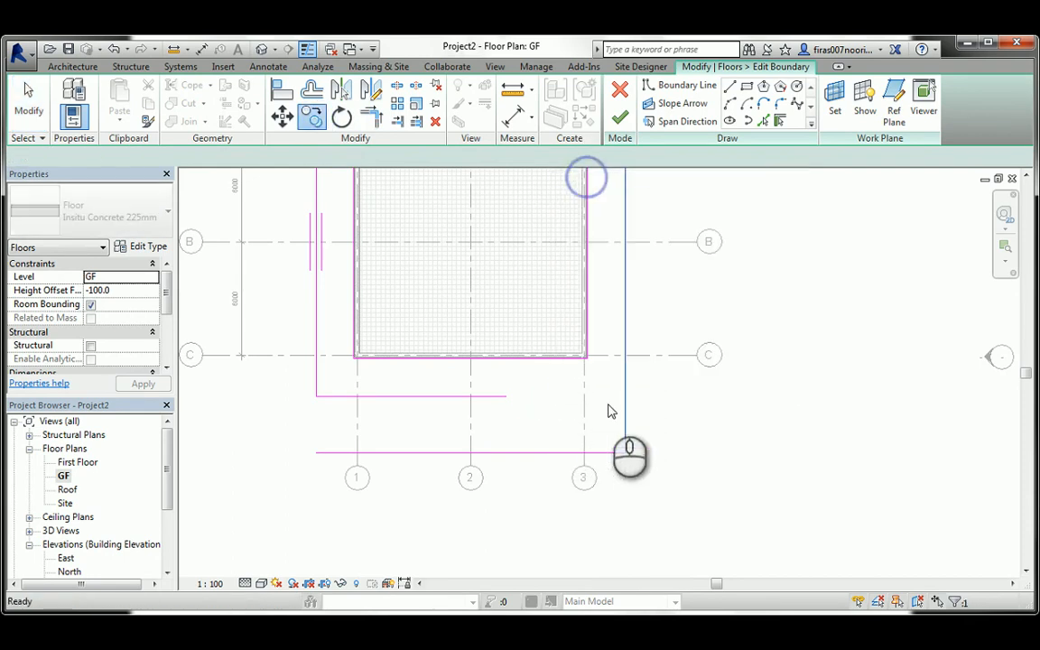
click(784, 441)
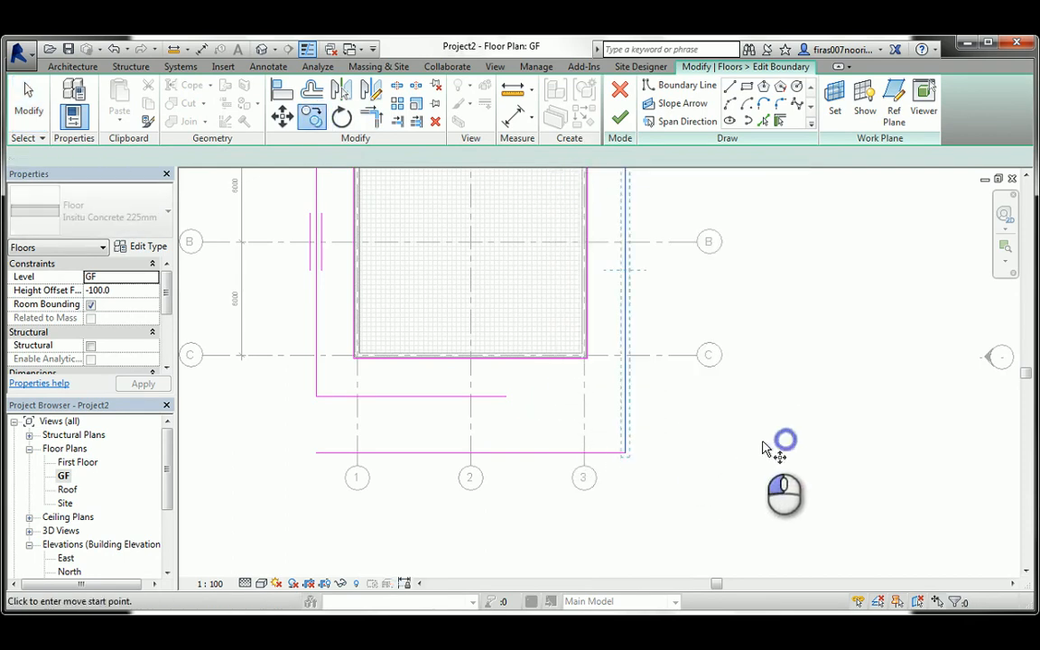
click(690, 441)
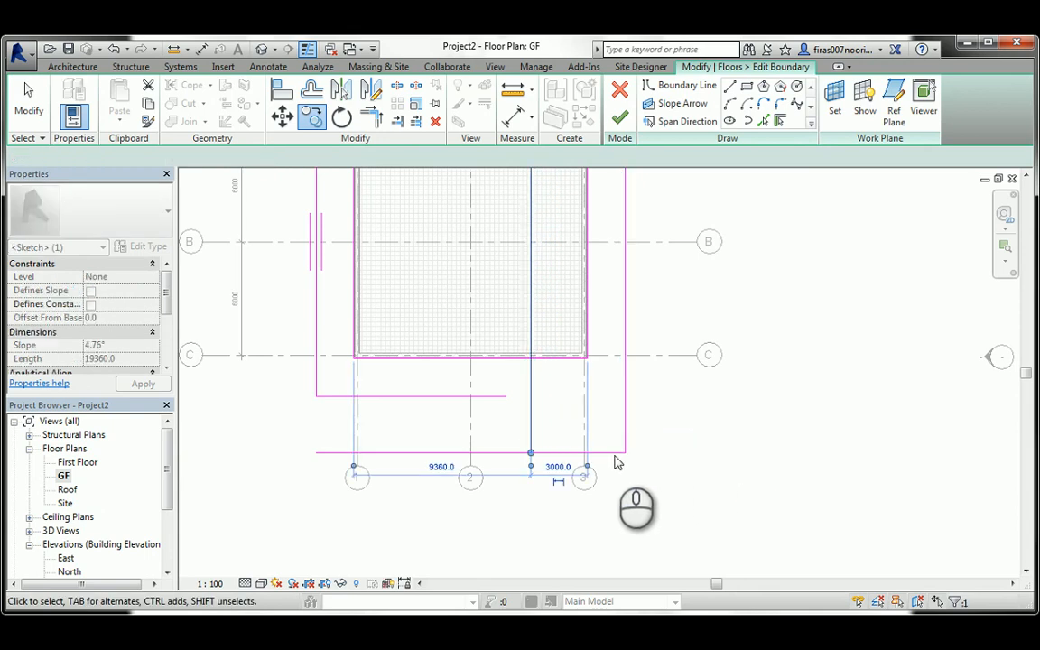
Trim the copied lines into a stepped projection beyond grid C, then finish the boundary edit and show the model in 3D.
key(t)
key(r)
click(484, 397)
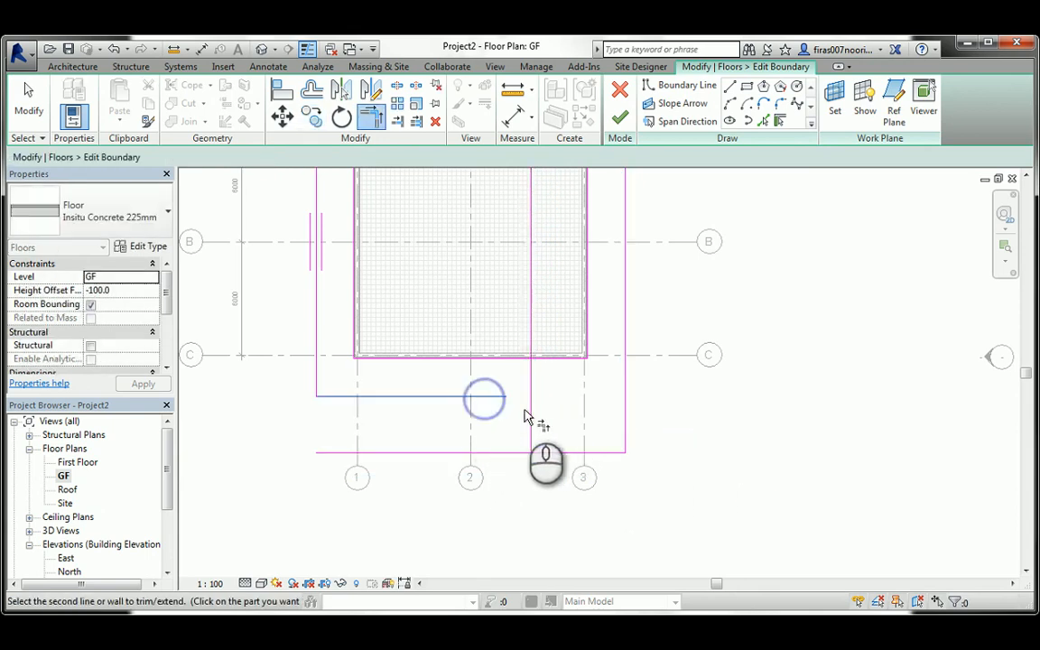
click(531, 409)
click(532, 430)
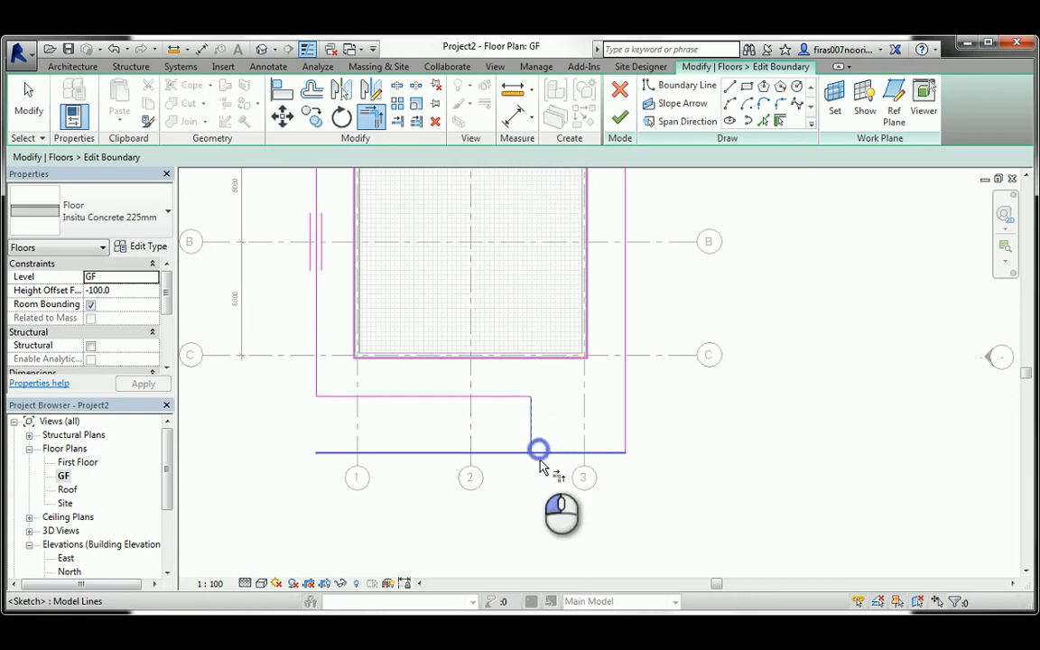
click(538, 449)
click(619, 118)
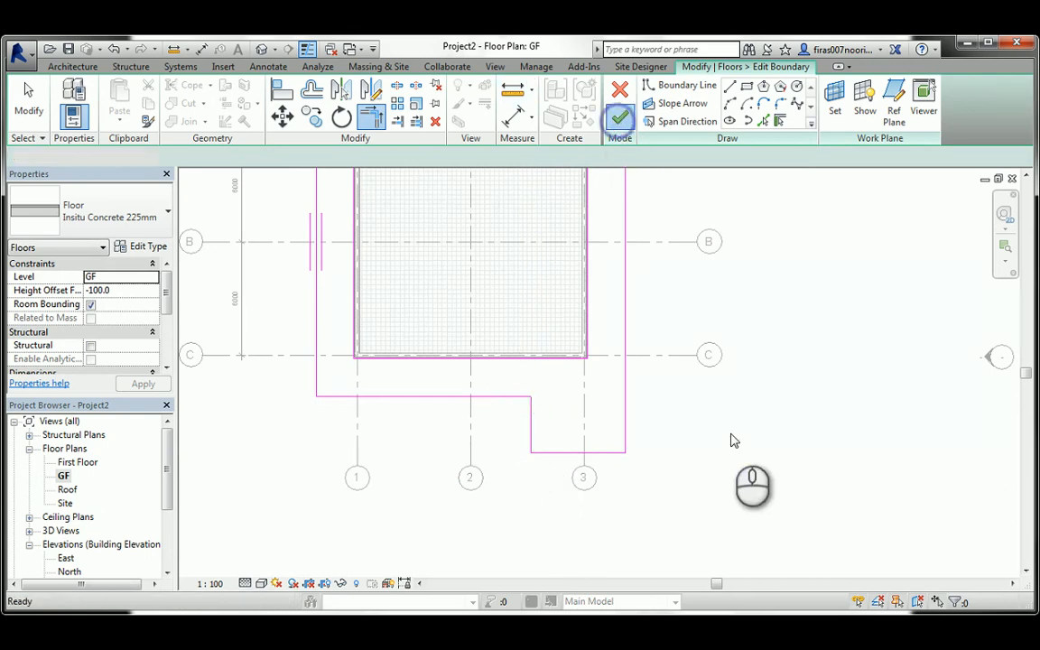
click(261, 49)
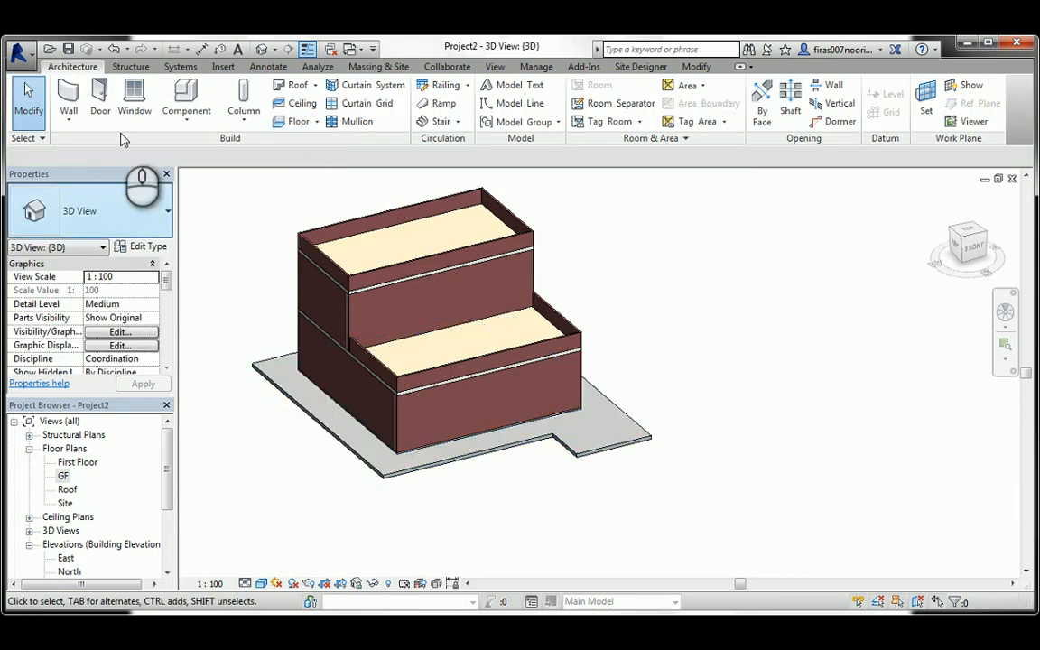
Start a new floor sketch in the GF plan and pick the base floor's two notch edges beyond grid C as boundary lines.
click(285, 131)
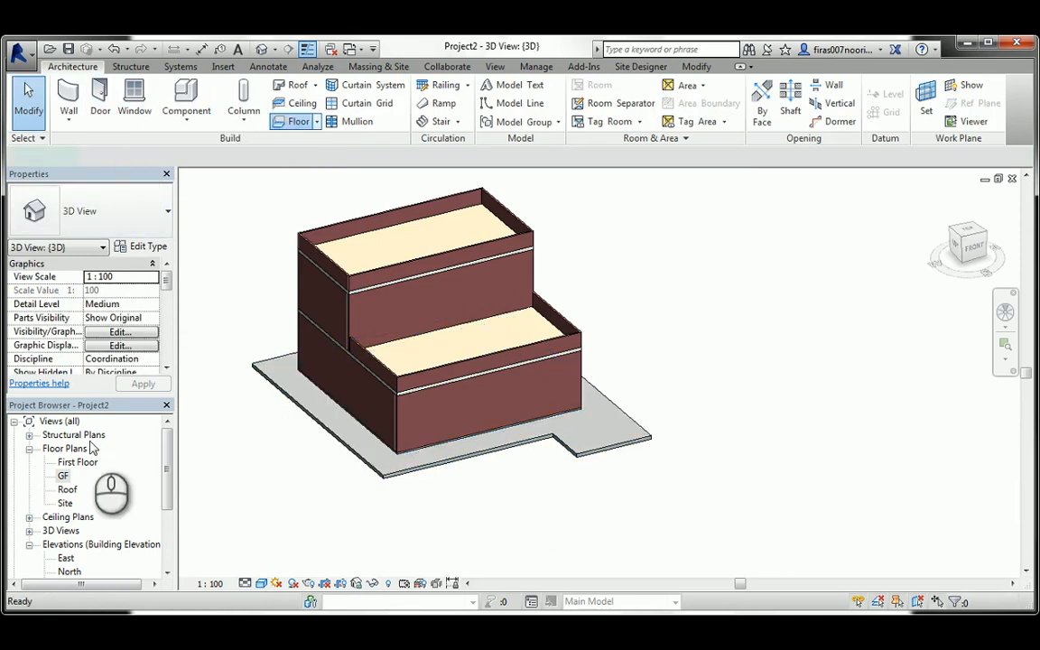
double_click(63, 476)
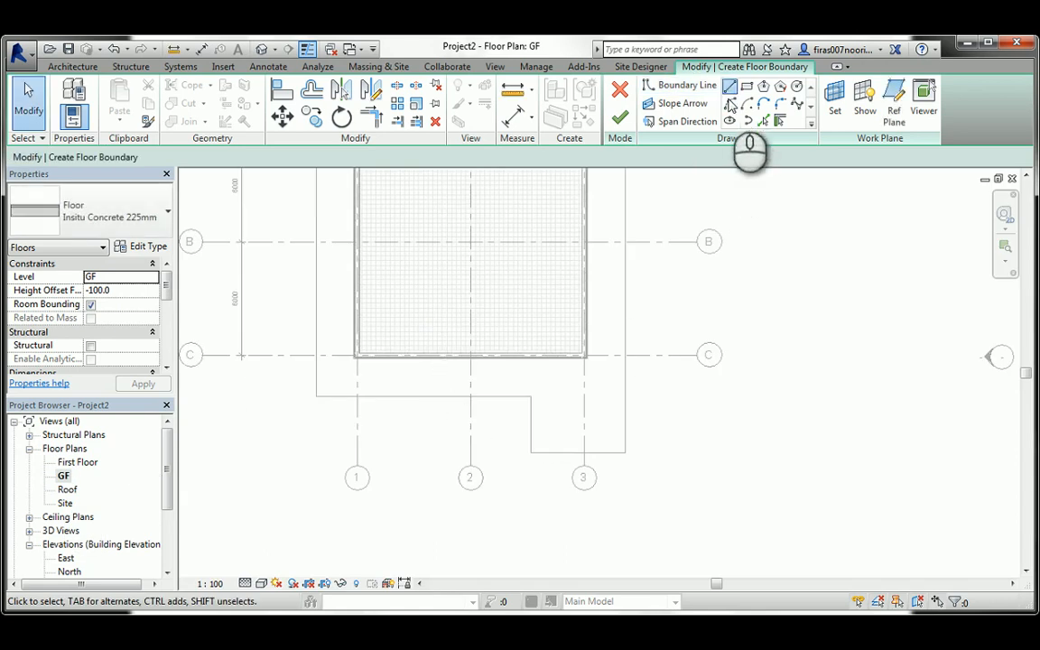
click(730, 104)
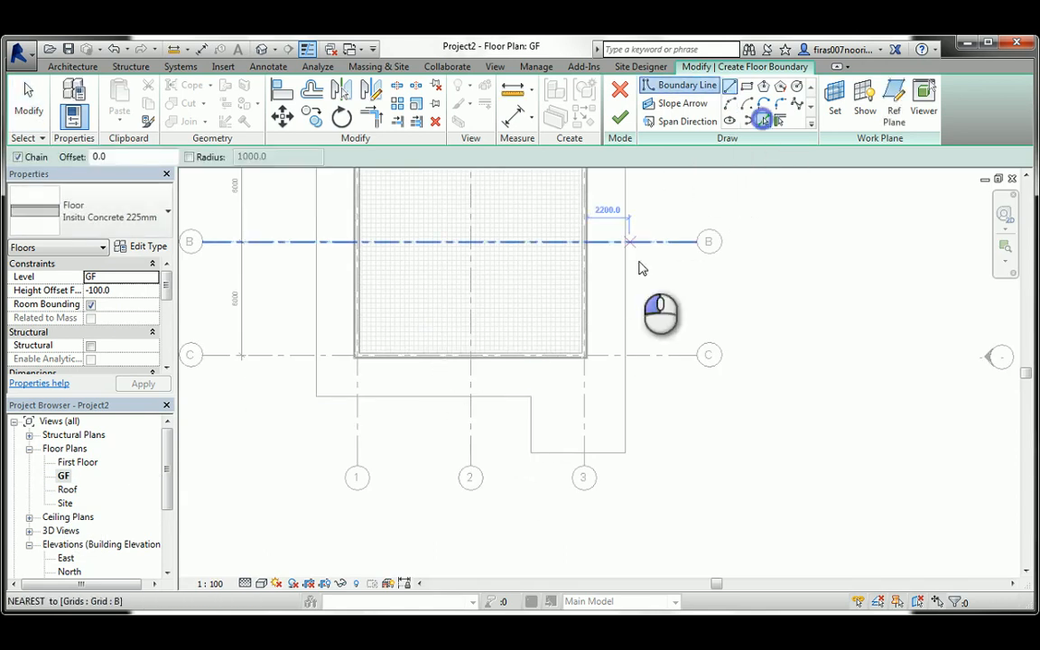
click(531, 421)
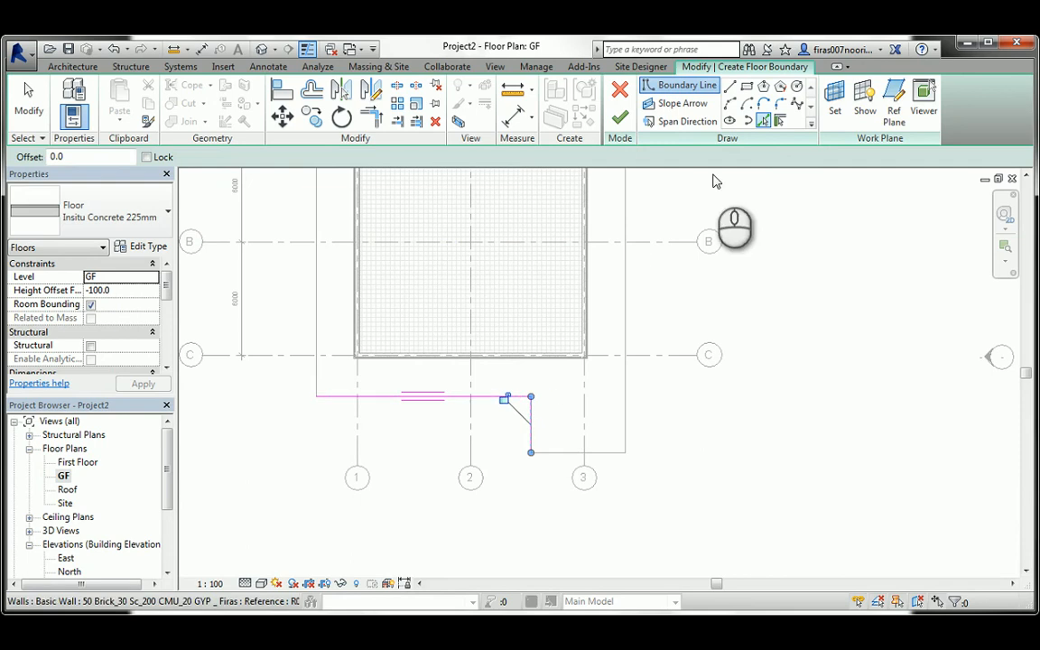
Close the new floor's boundary into a rectangle filling the notch, with an 11360 mm outer line and a side line back to the corner.
click(729, 85)
click(531, 452)
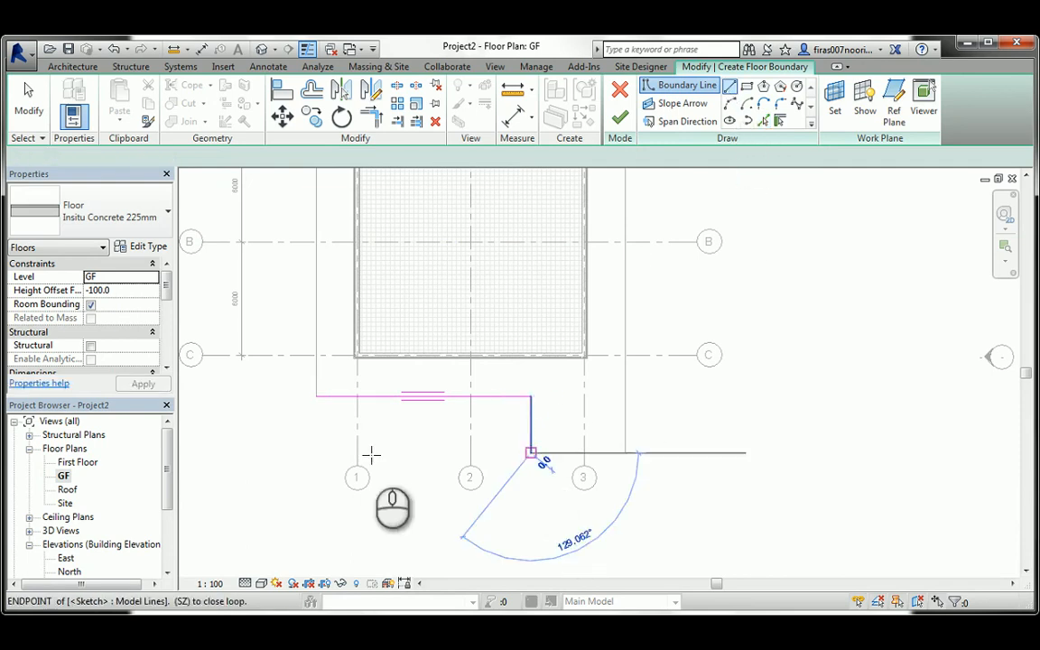
click(316, 452)
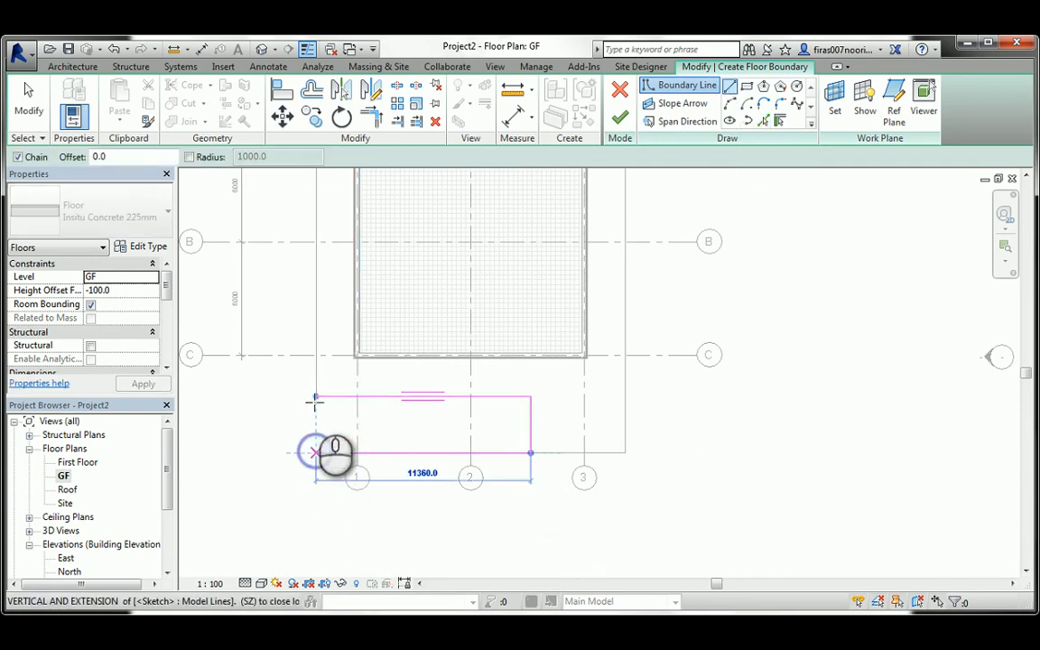
click(316, 395)
key(Escape)
key(Escape)
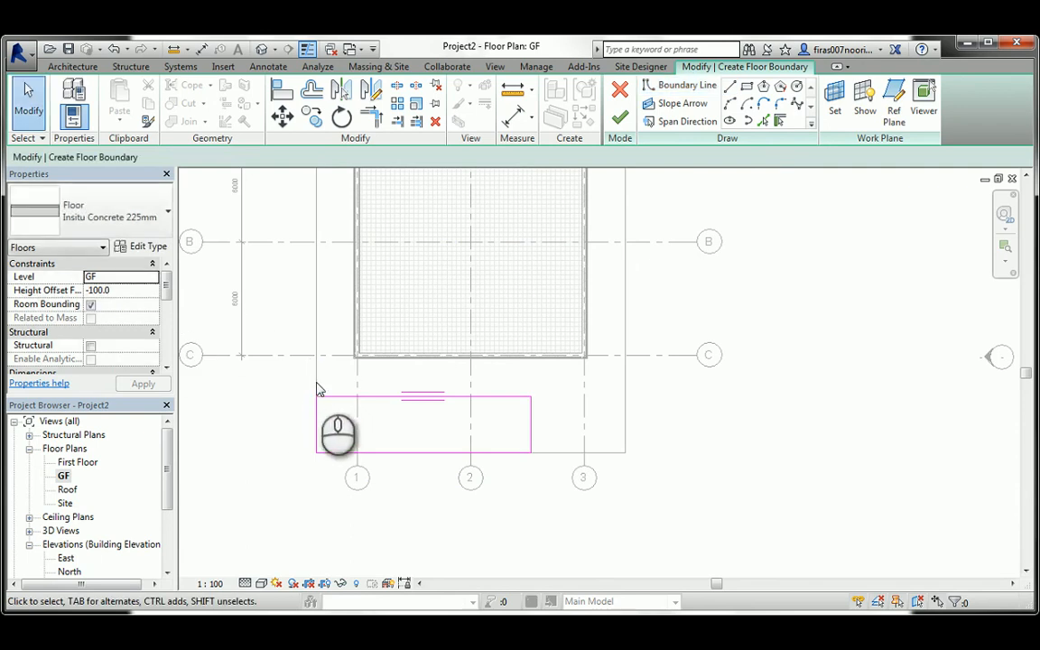
Set the new floor's height offset to -150 mm and finish its sketch.
click(93, 291)
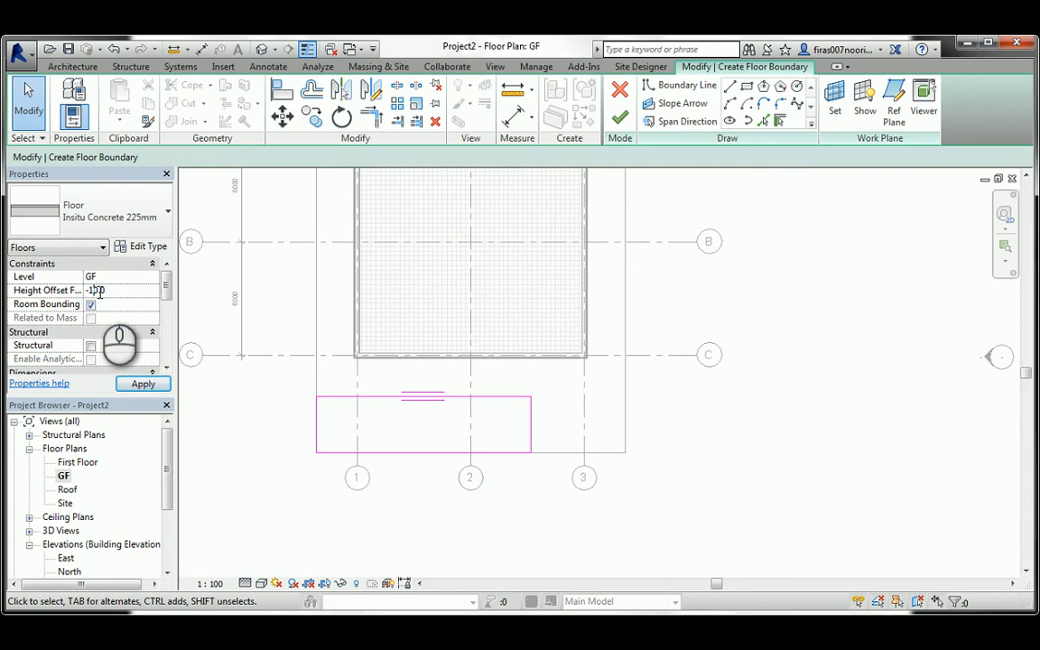
click(135, 385)
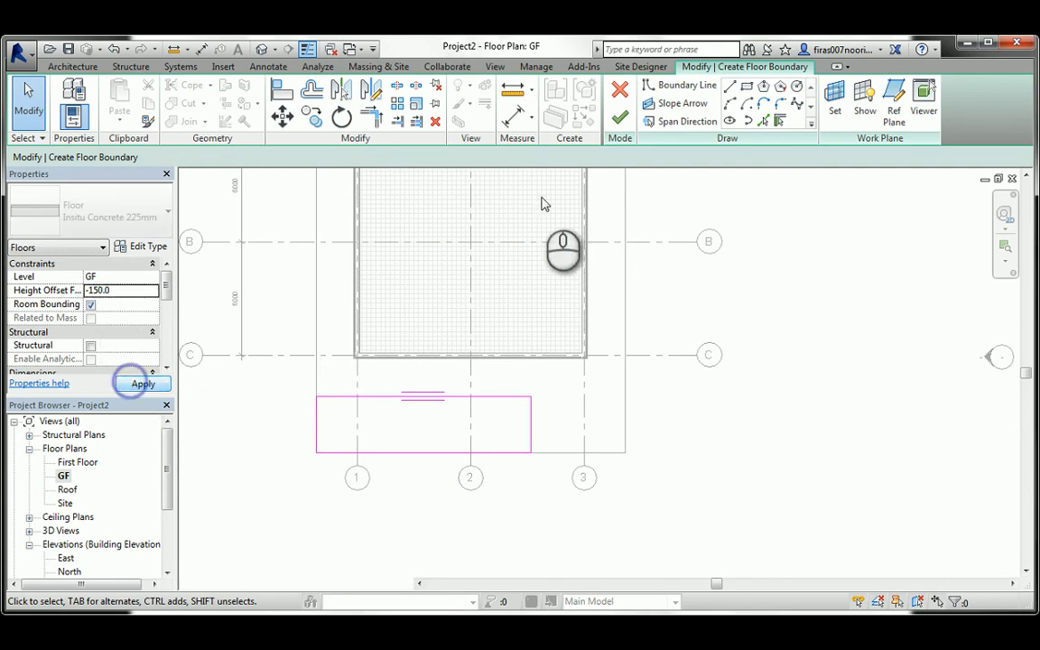
click(619, 118)
Inspect in 3D how the new floor meets the base floor along the notch edges.
click(262, 50)
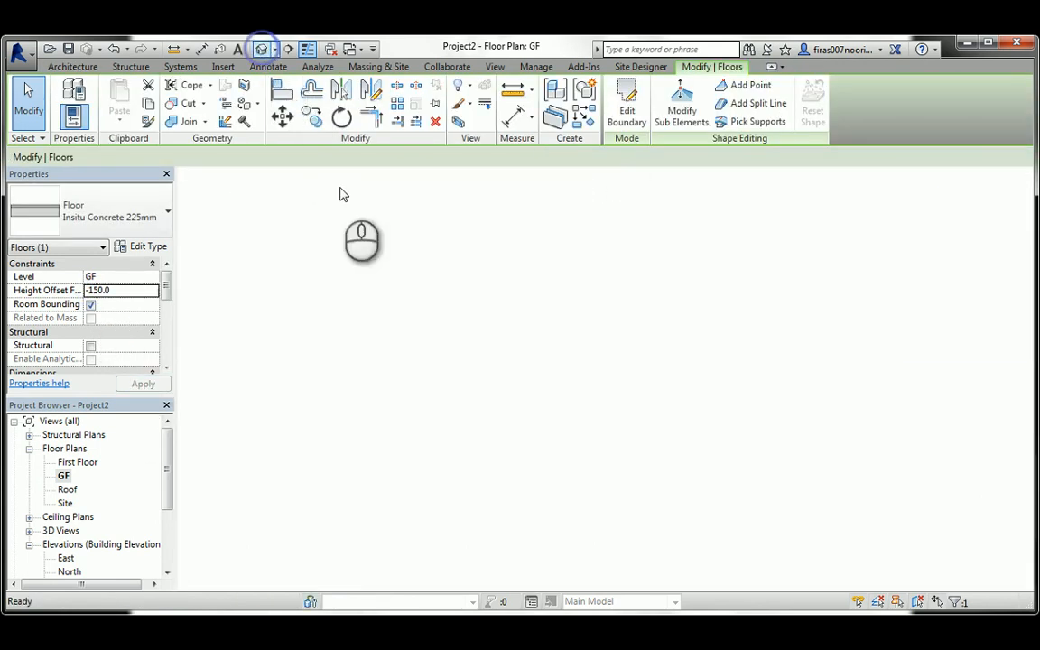
scroll(571, 469, up, 5)
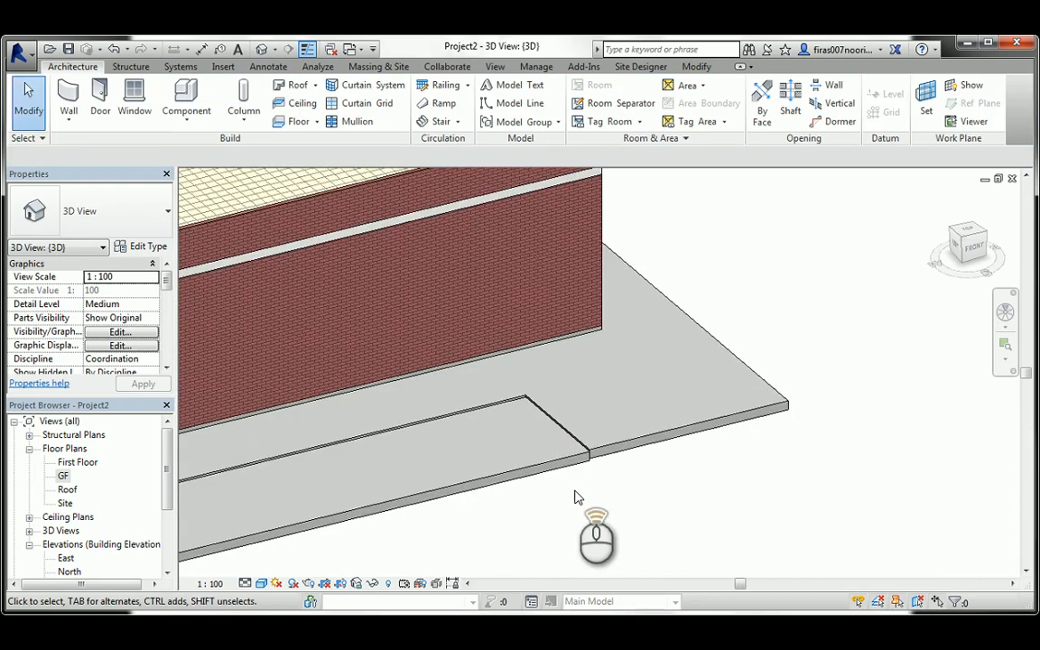
middle_drag(511, 397, 731, 328)
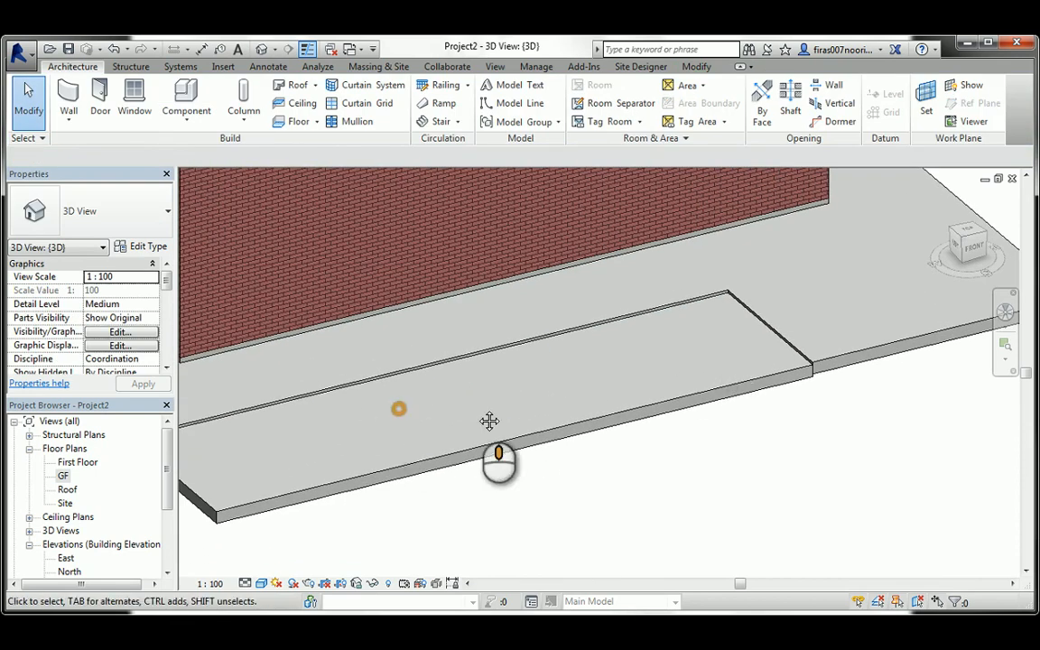
shift+middle_drag(489, 420, 365, 432)
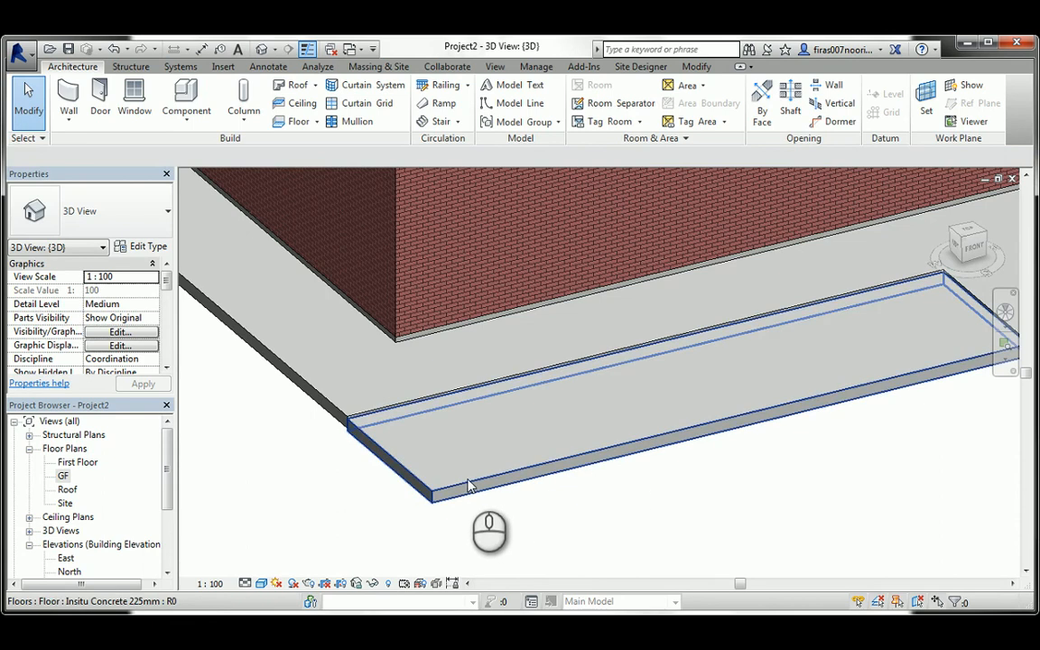
scroll(469, 486, down, 4)
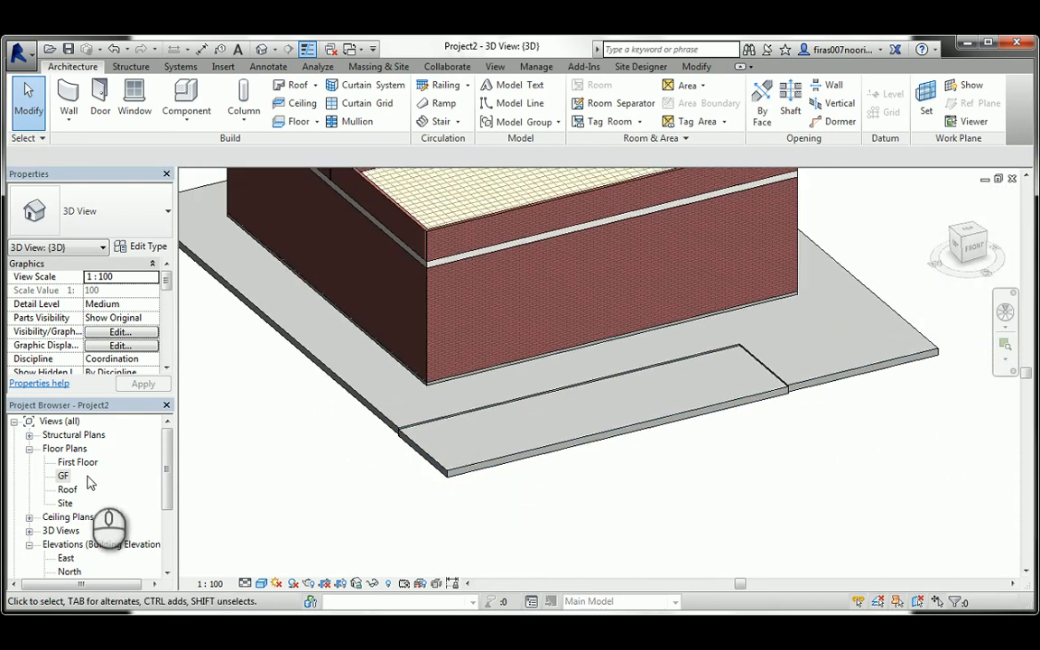
Draw an 8000 mm high 100mm Brick wall in the GF plan along the floor's full outer edge beyond grid 1, corner to corner.
double_click(63, 476)
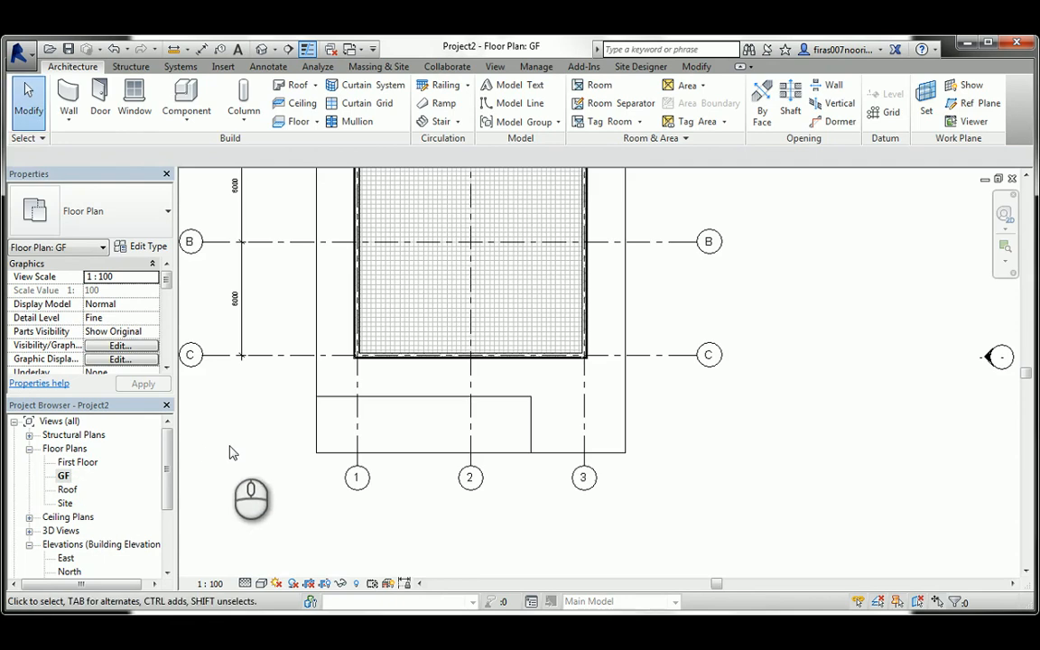
click(70, 95)
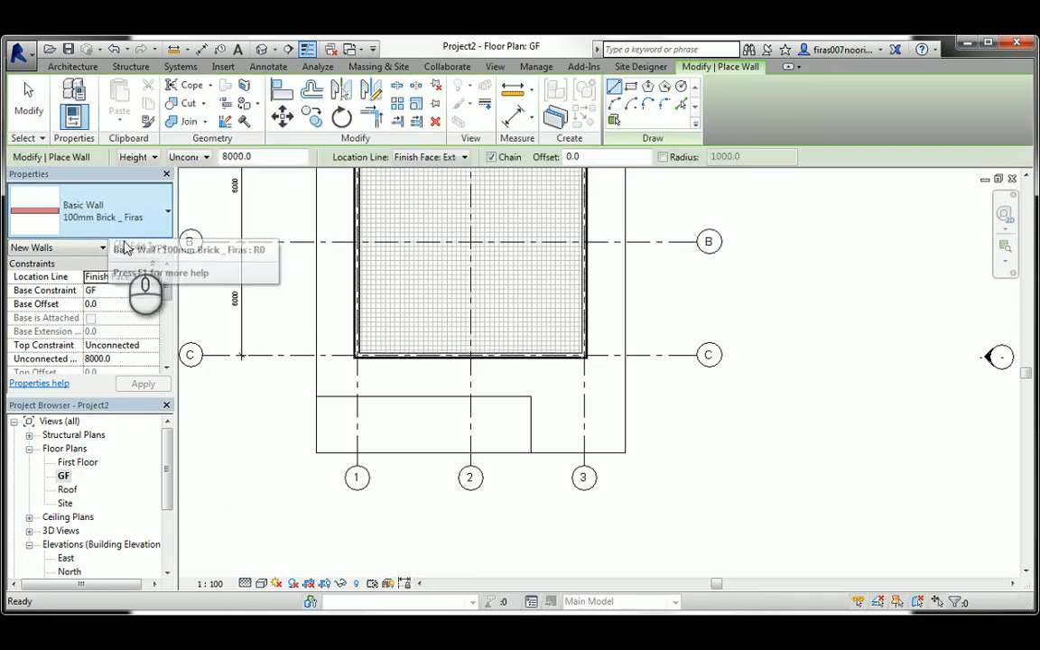
click(314, 453)
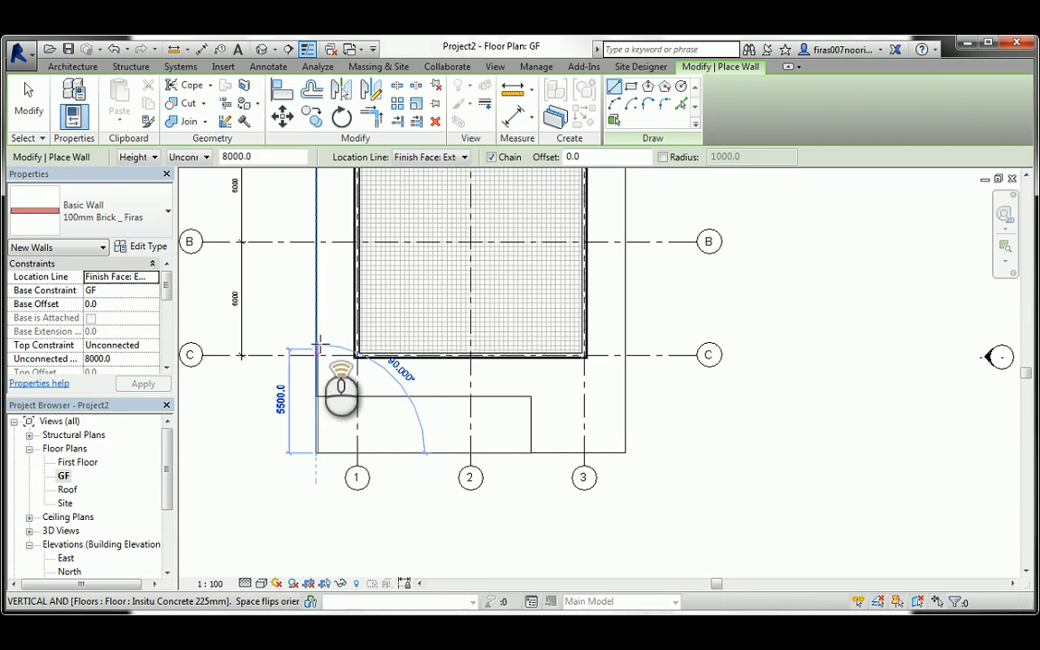
scroll(318, 345, up, 4)
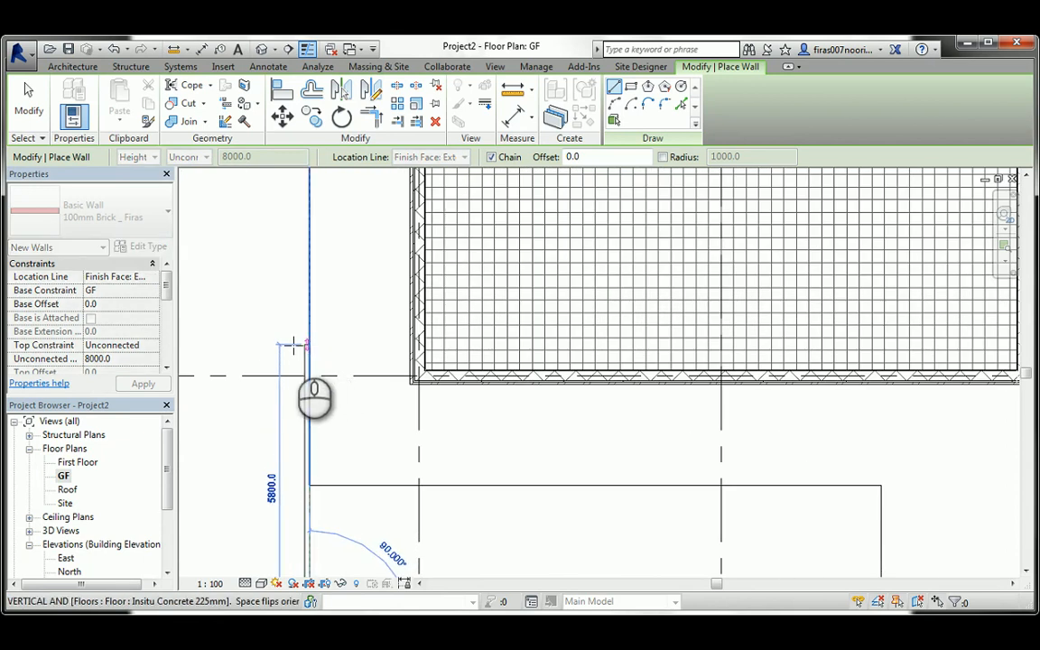
scroll(294, 346, down, 5)
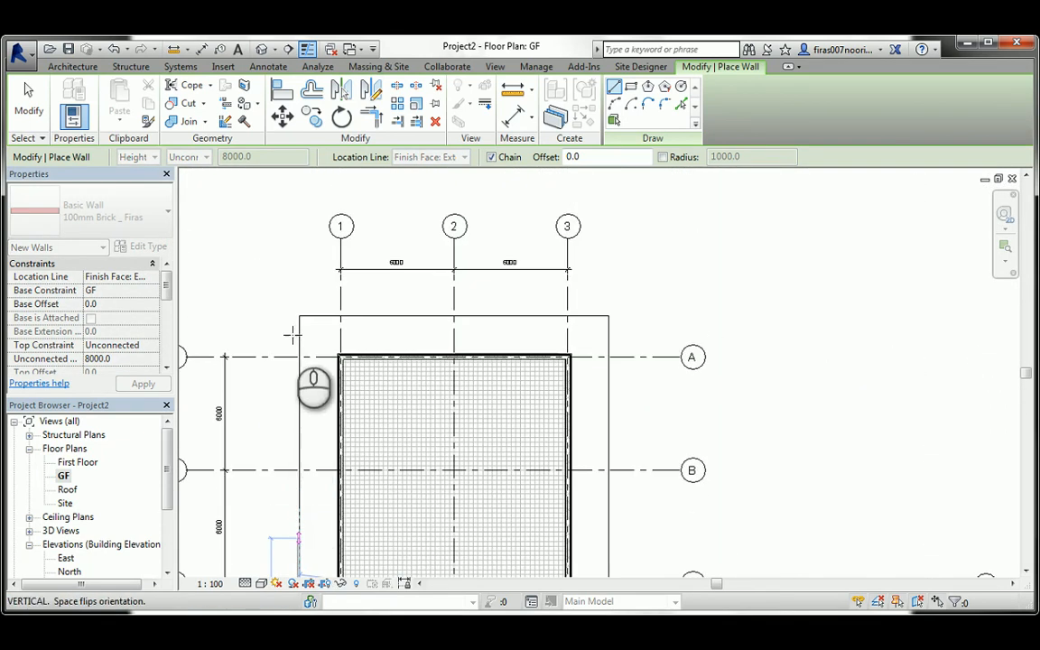
click(299, 316)
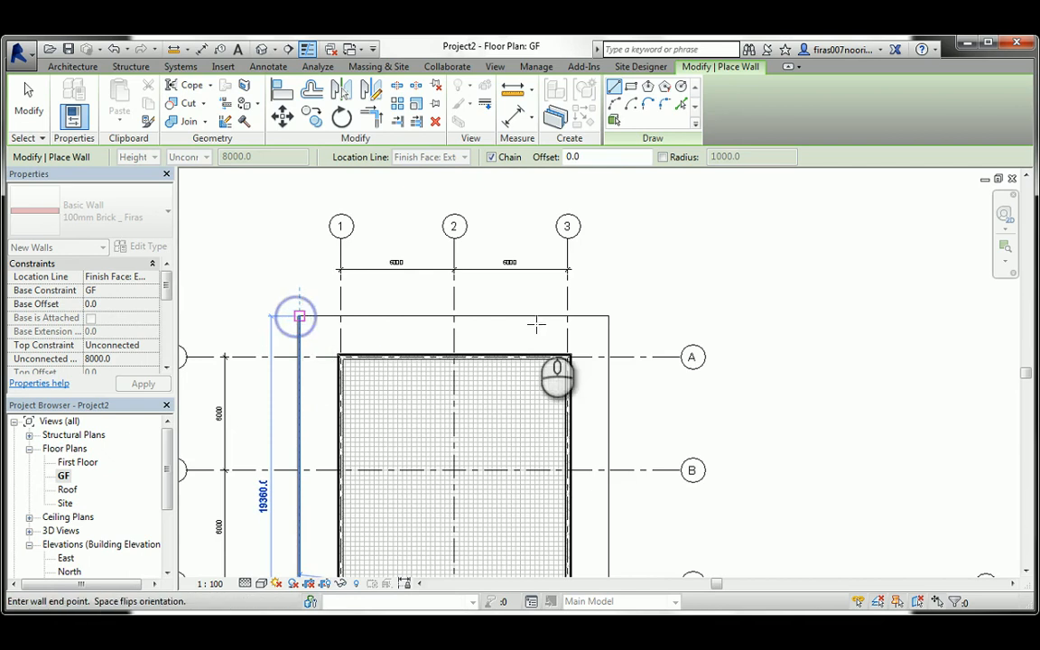
Continue the 100mm Brick wall along the floor's outer edge beyond grid A and down the edge beyond grid 3 to the corner.
click(608, 314)
middle_drag(607, 492, 588, 363)
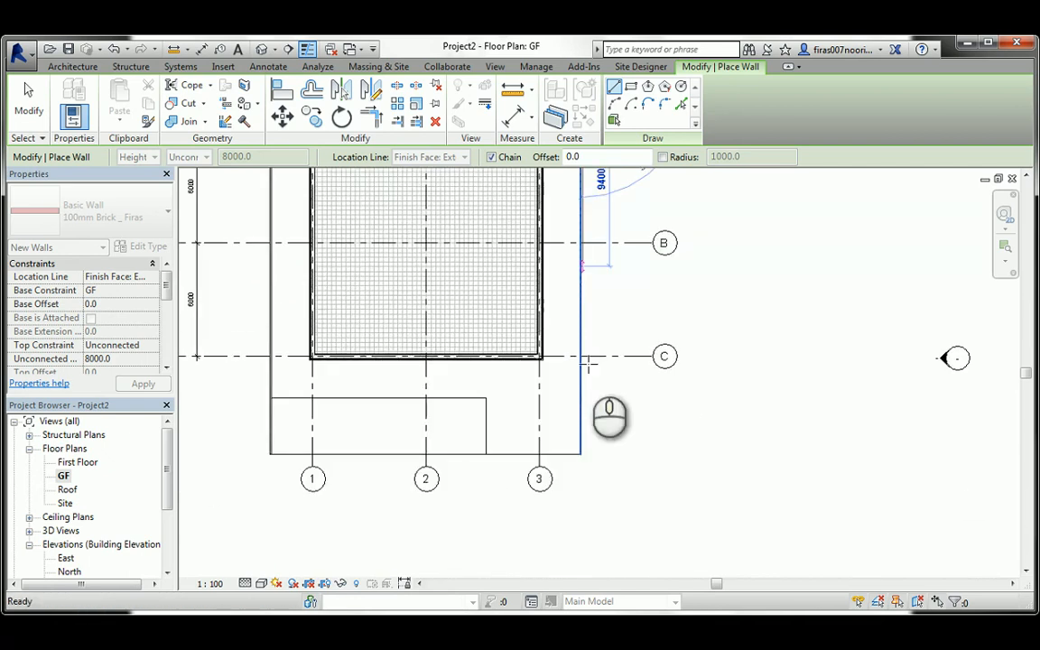
scroll(586, 446, up, 5)
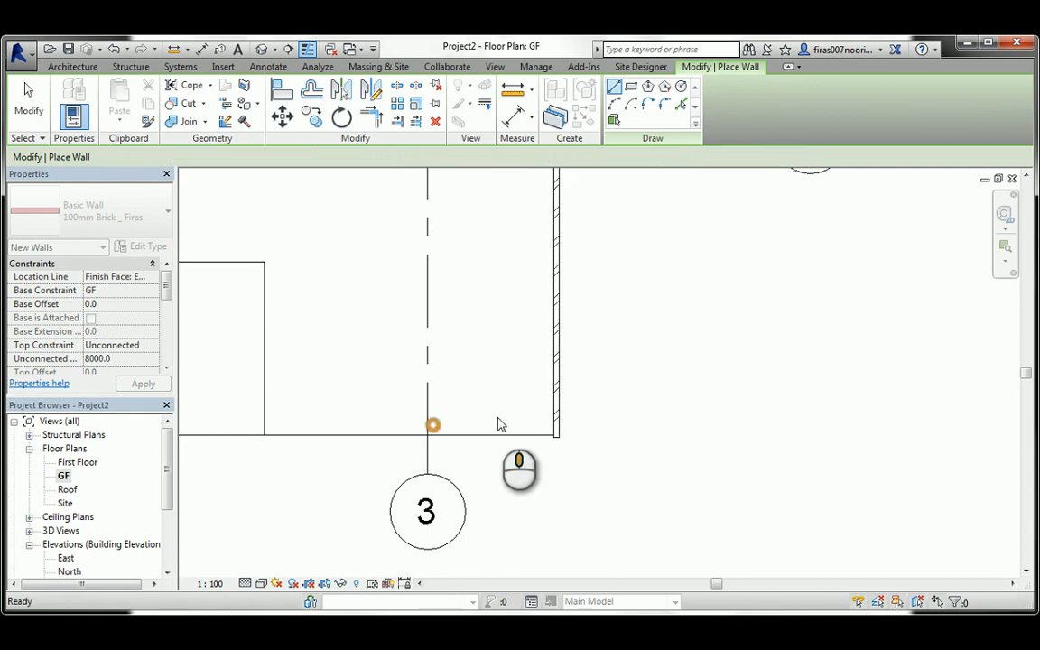
Draw an 11360 mm long 100mm Brick wall along the lower floor's outer edge, from the corner beyond grid 1 to the notch's end.
middle_drag(432, 424, 713, 420)
scroll(713, 420, down, 3)
middle_drag(344, 423, 615, 448)
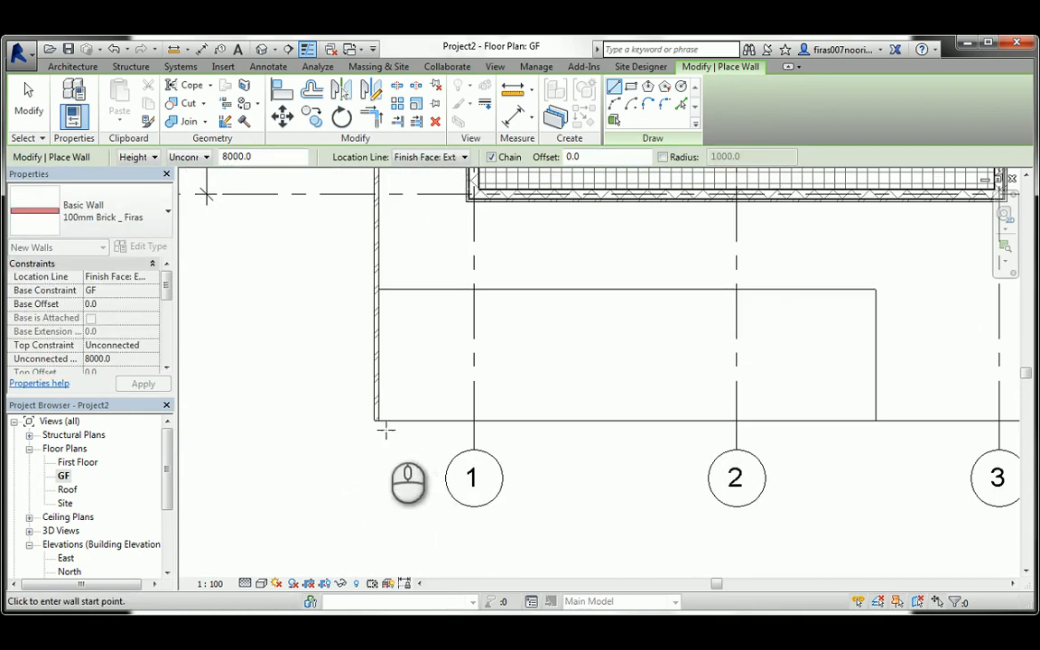
click(378, 421)
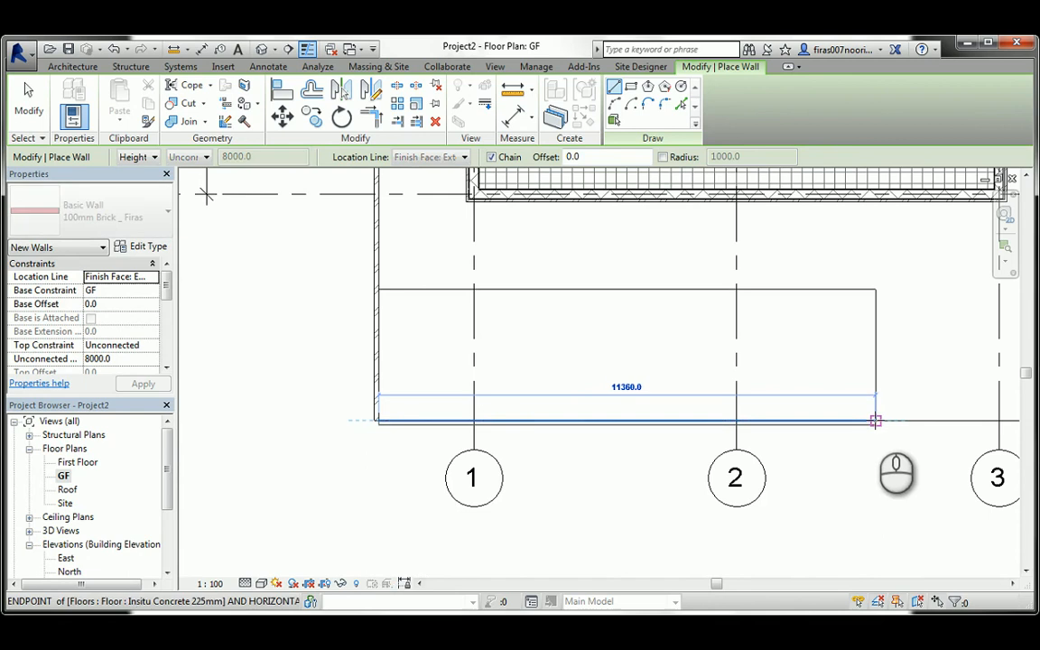
click(875, 421)
key(Escape)
key(Escape)
Pull the free end of the wall beyond grid 3 back flush with the floor's corner.
middle_drag(714, 461, 441, 441)
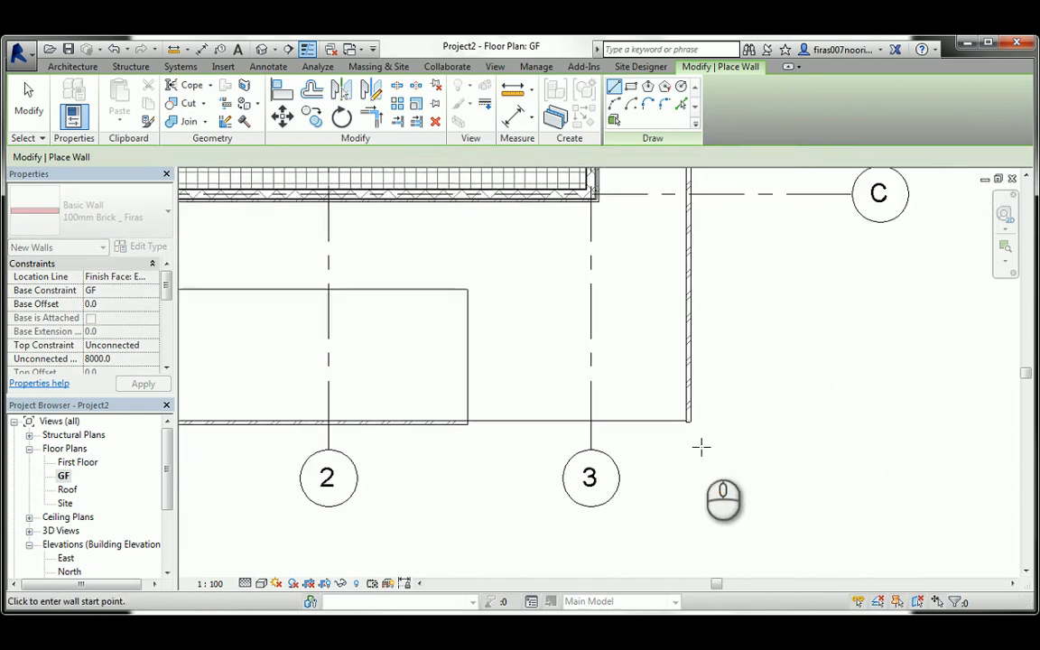
scroll(700, 443, up, 3)
key(Escape)
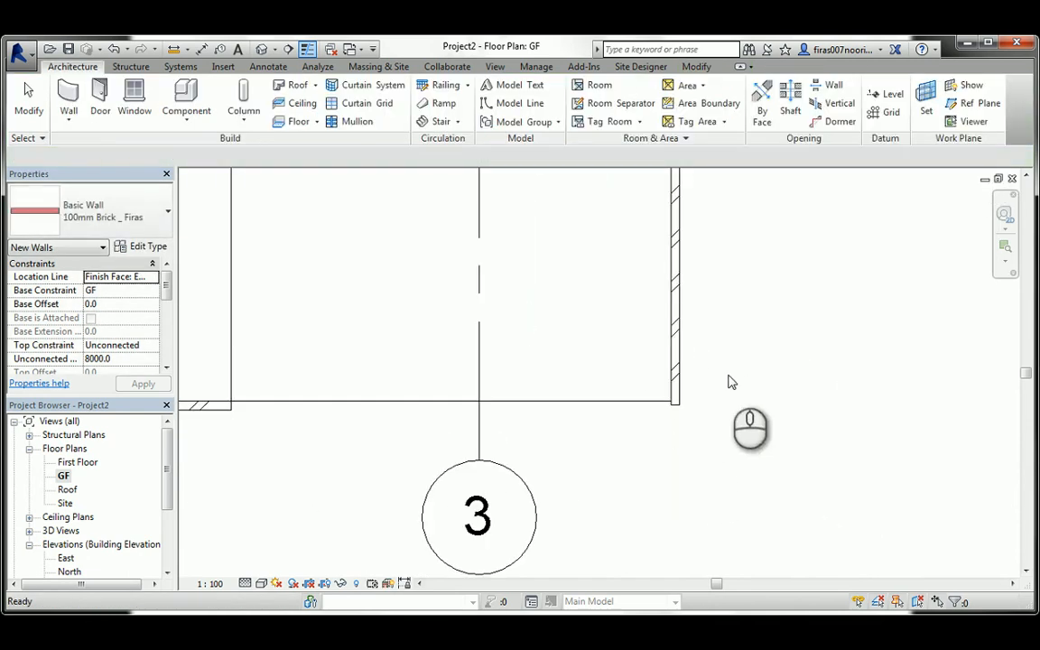
click(675, 366)
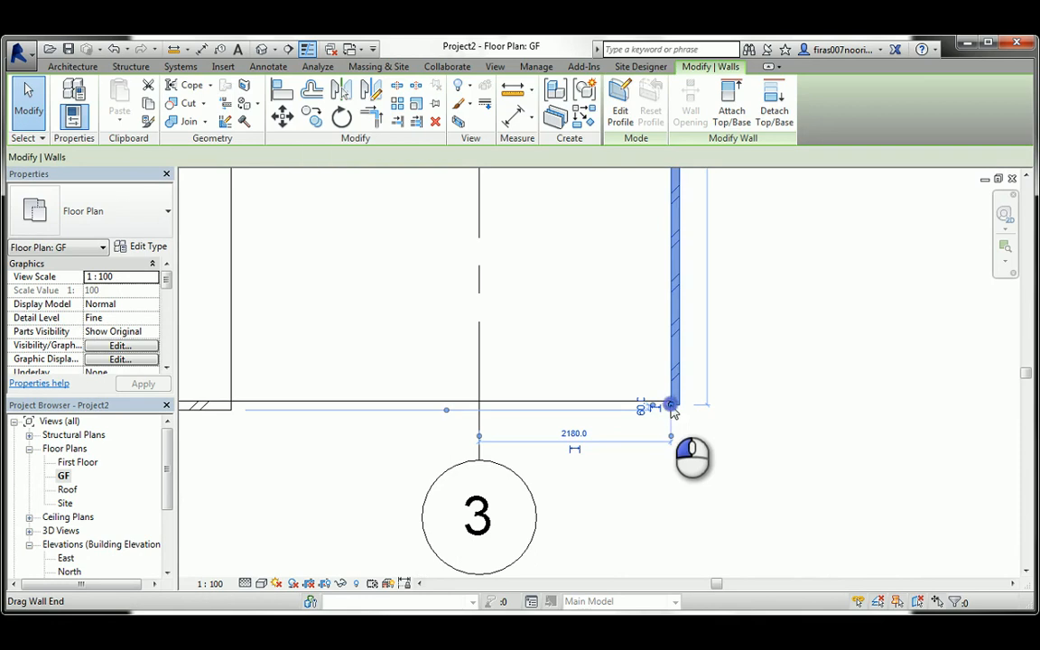
mouse_move(670, 410)
mouse_down()
mouse_move(232, 414)
mouse_move(669, 421)
mouse_up()
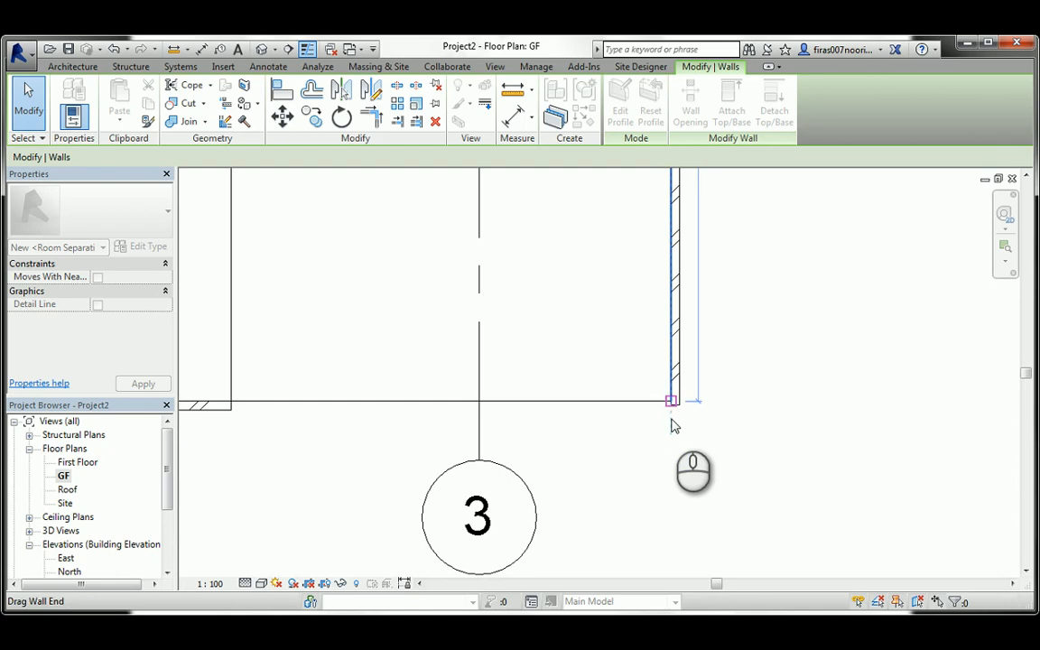
click(672, 427)
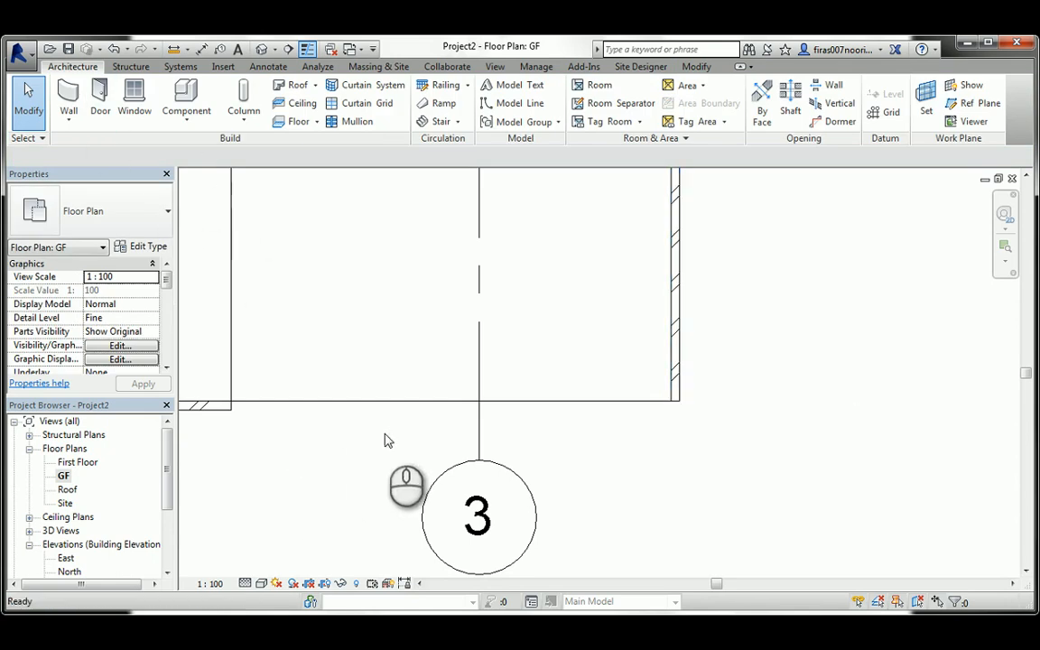
Select the whole chain of four perimeter walls in 3D and set their unconnected height to 1000 mm.
scroll(510, 393, down, 5)
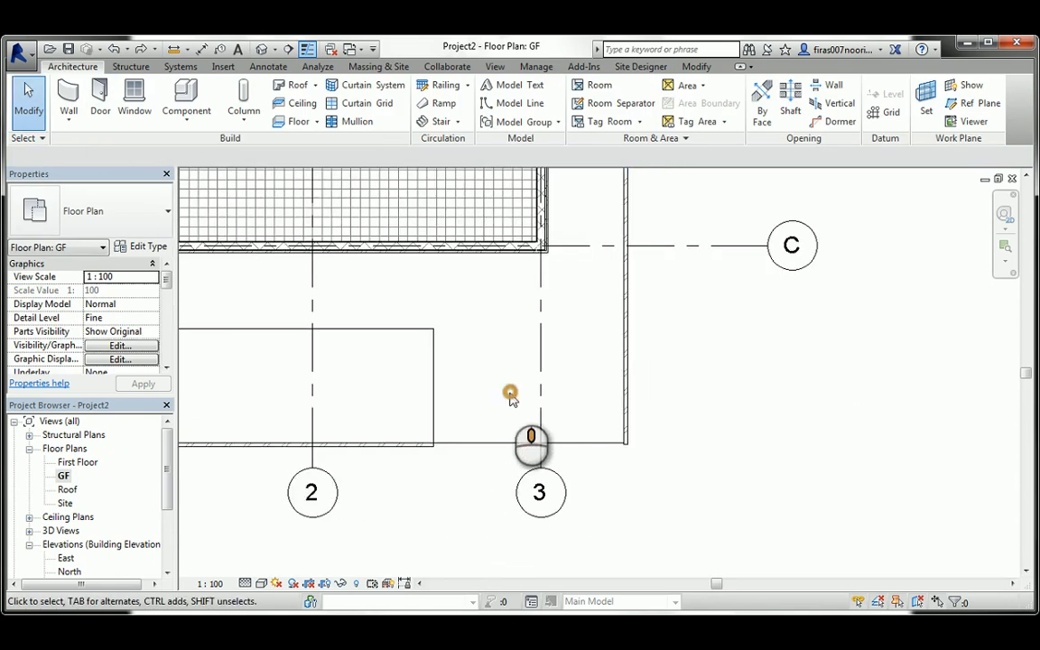
click(261, 50)
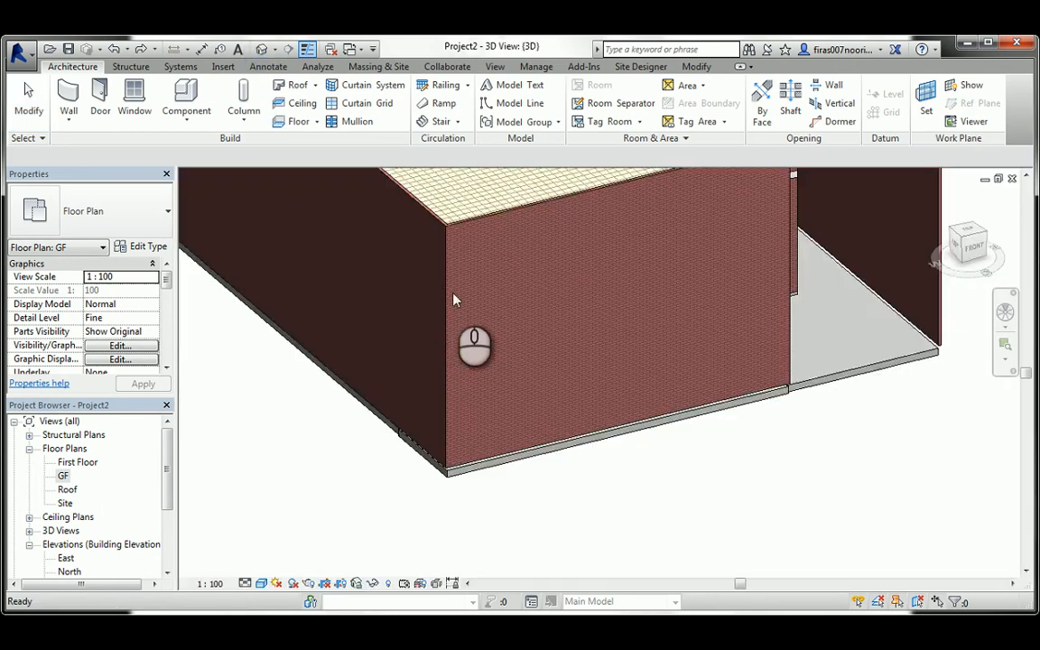
shift+middle_drag(455, 413, 474, 444)
scroll(477, 441, down, 3)
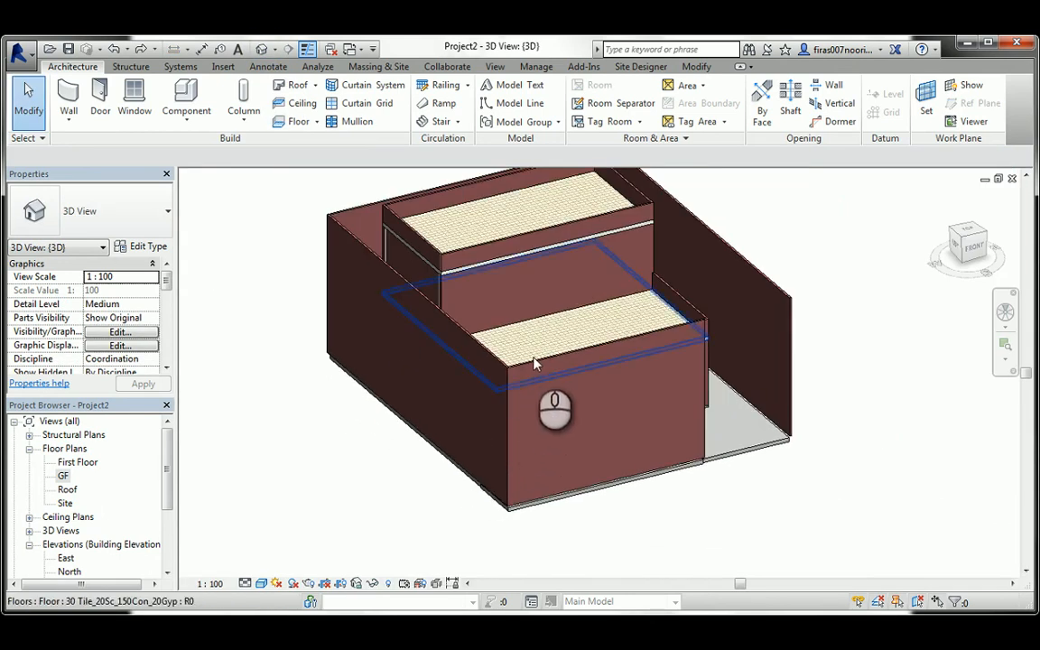
key(Tab)
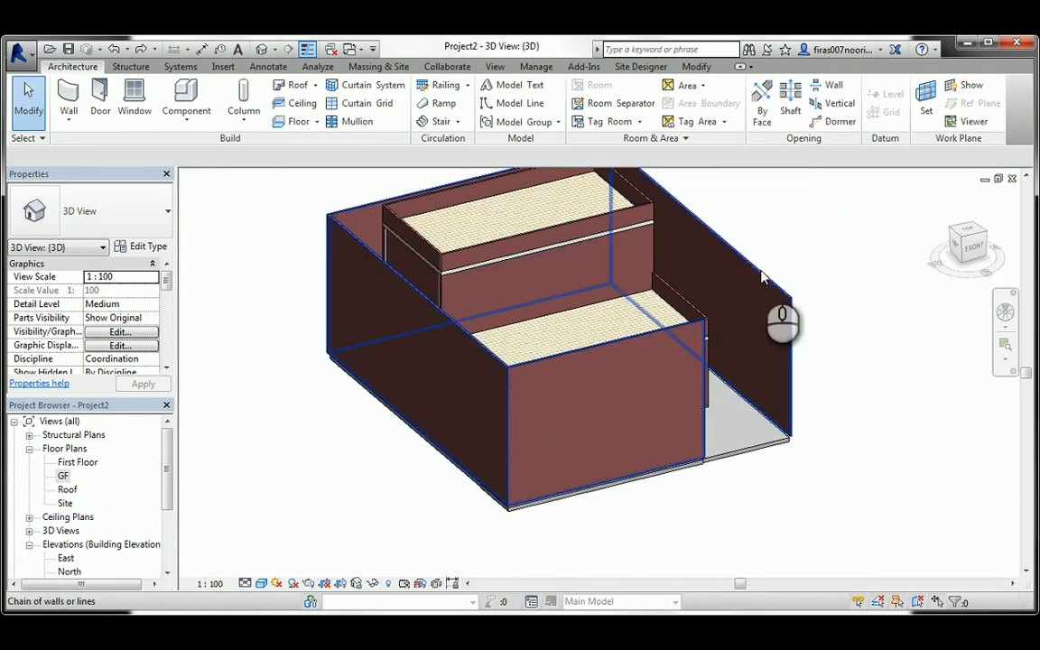
click(761, 278)
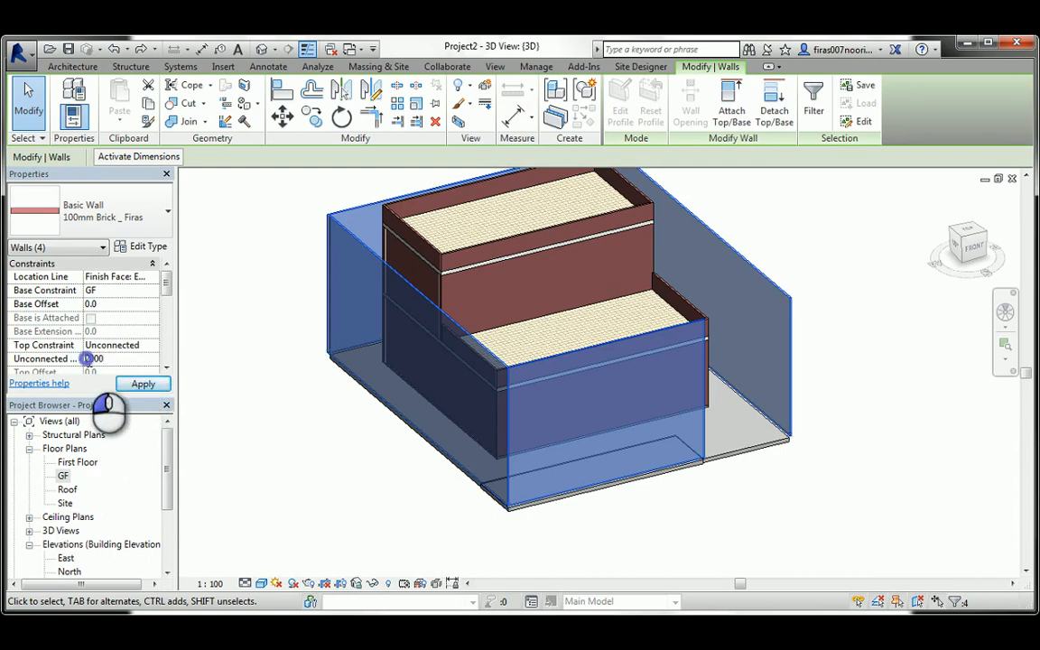
click(140, 387)
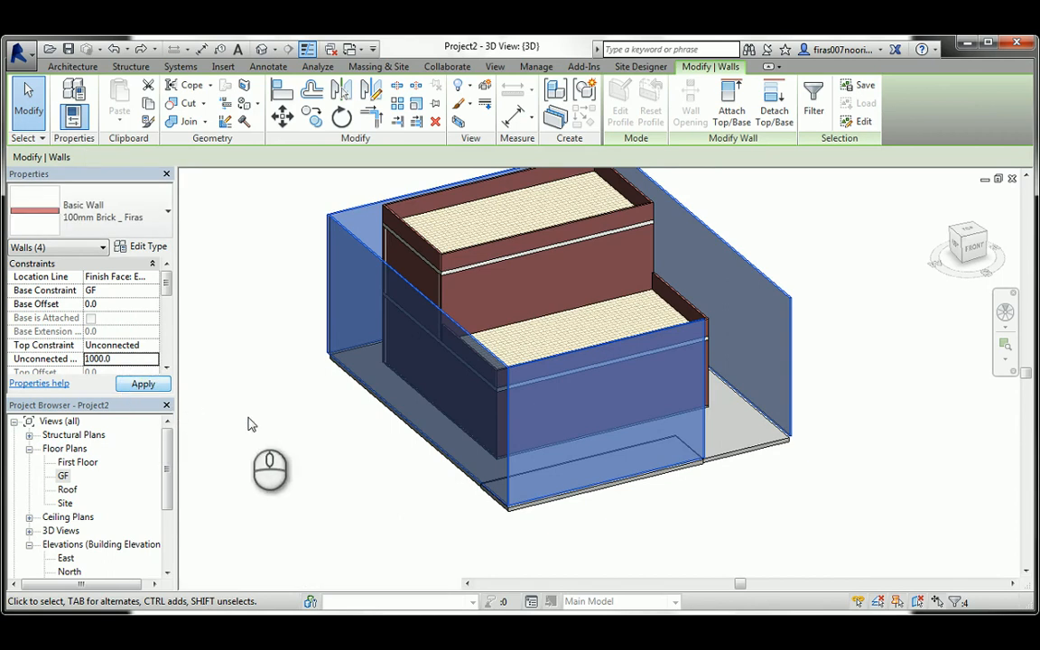
click(281, 437)
scroll(501, 531, up, 6)
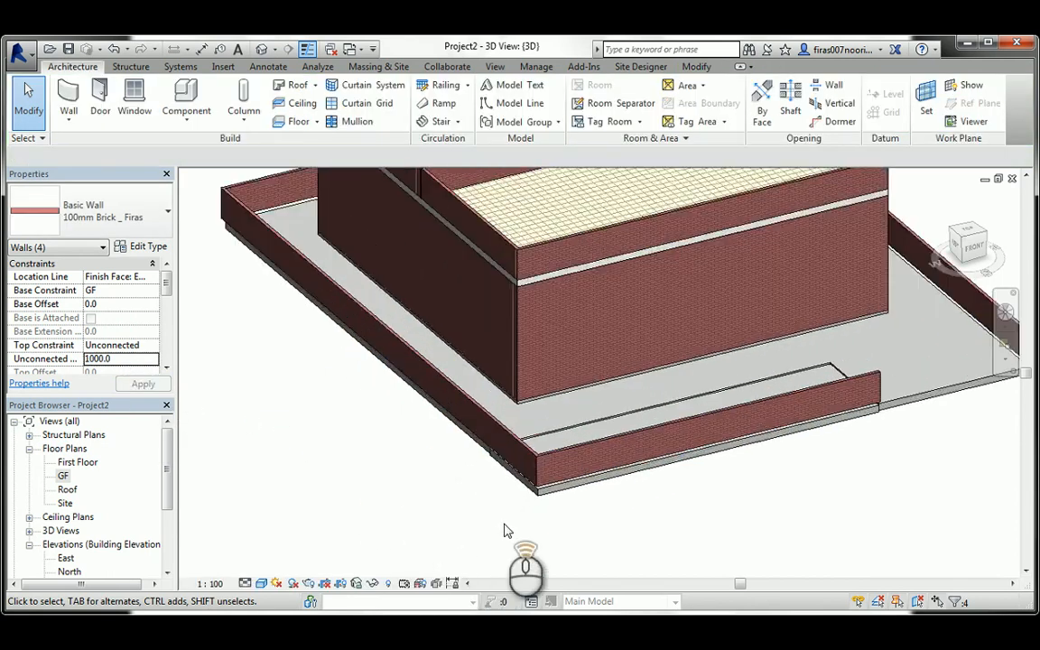
Measure the distance from the GF level to the lower floor's underside in the East elevation, without placing a dimension.
double_click(65, 559)
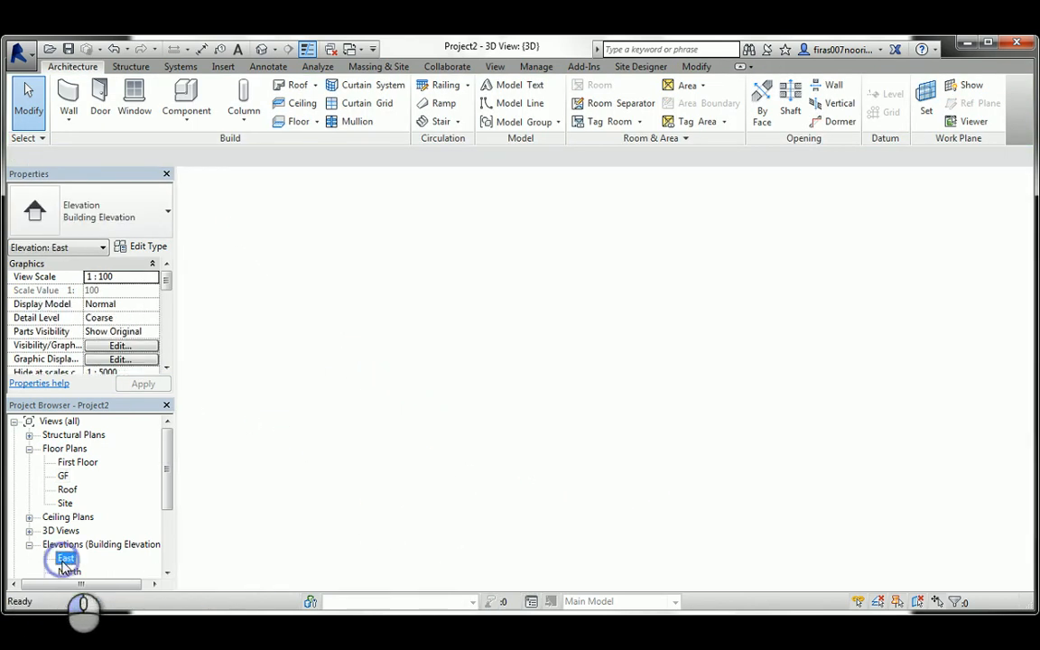
scroll(291, 502, up, 5)
scroll(298, 495, up, 3)
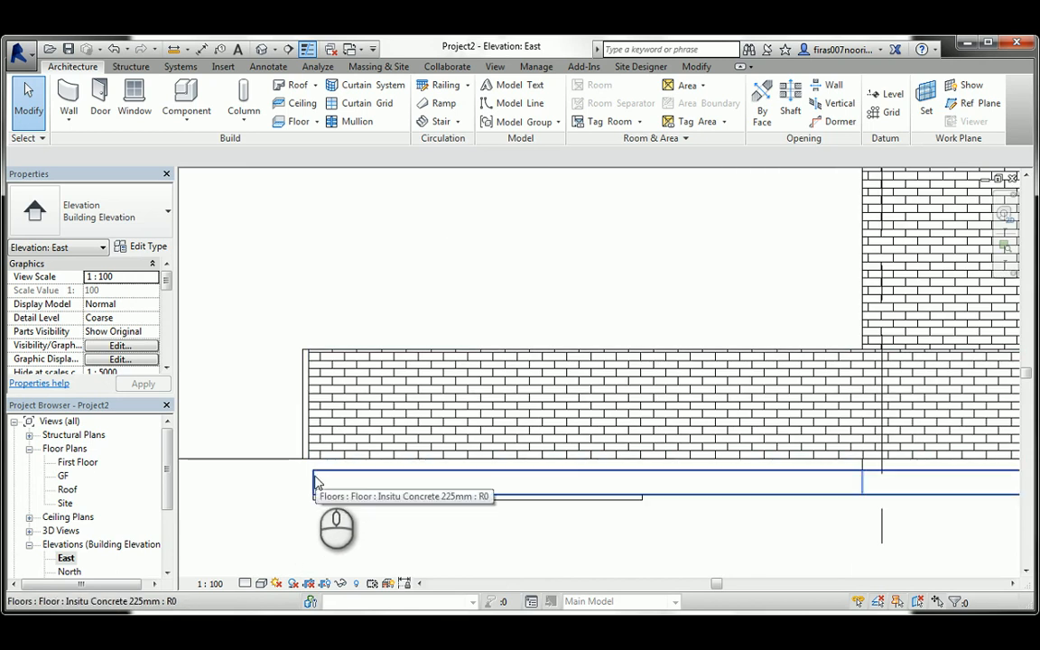
key(d)
key(i)
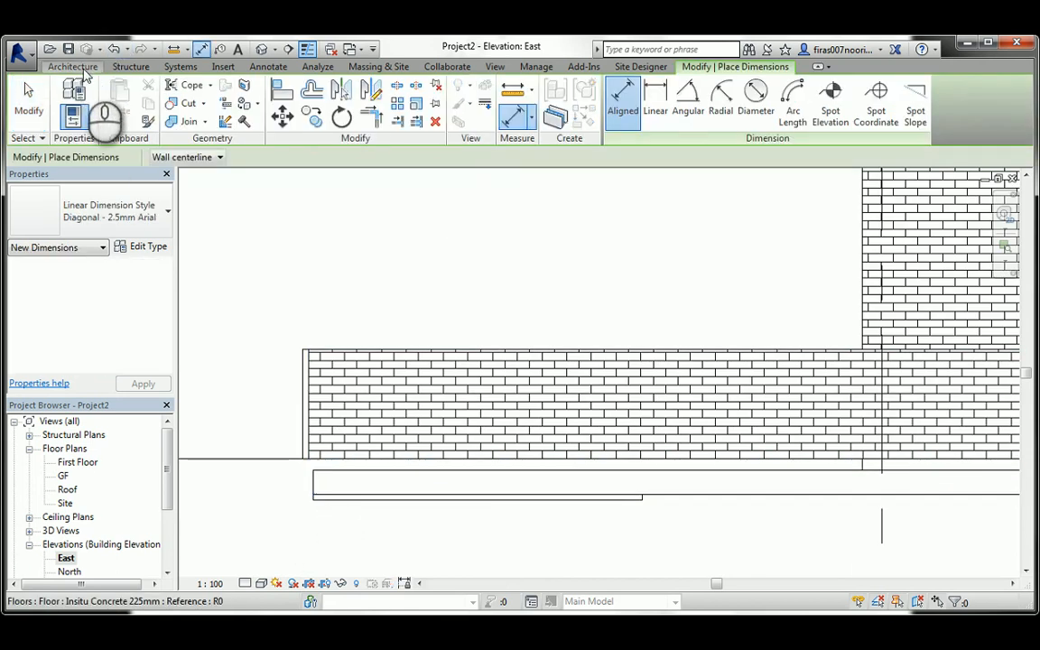
click(79, 67)
click(260, 69)
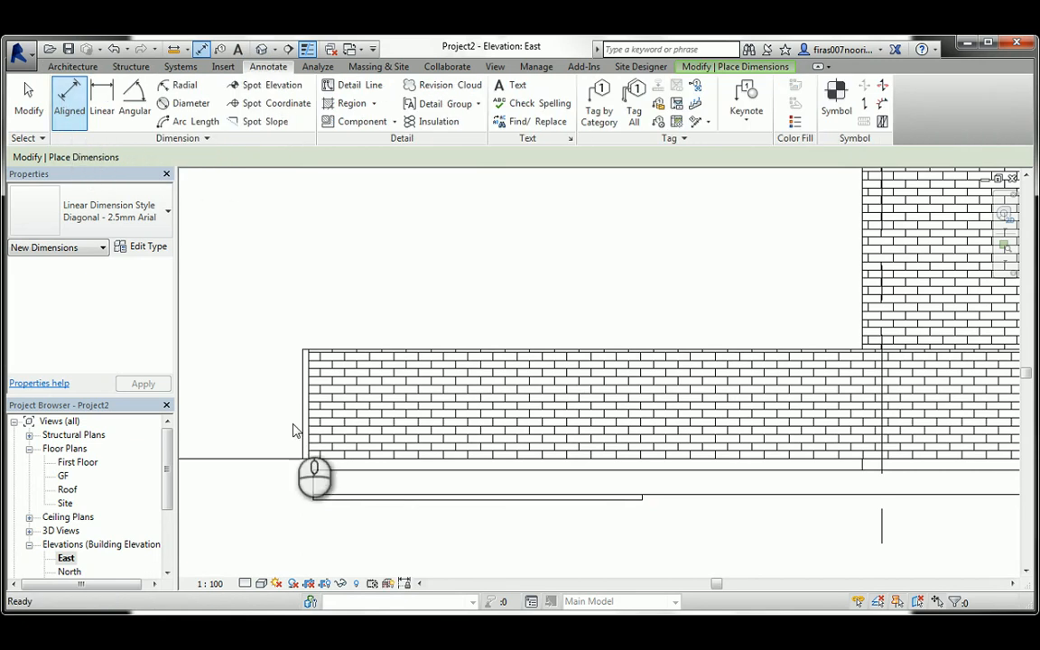
click(275, 460)
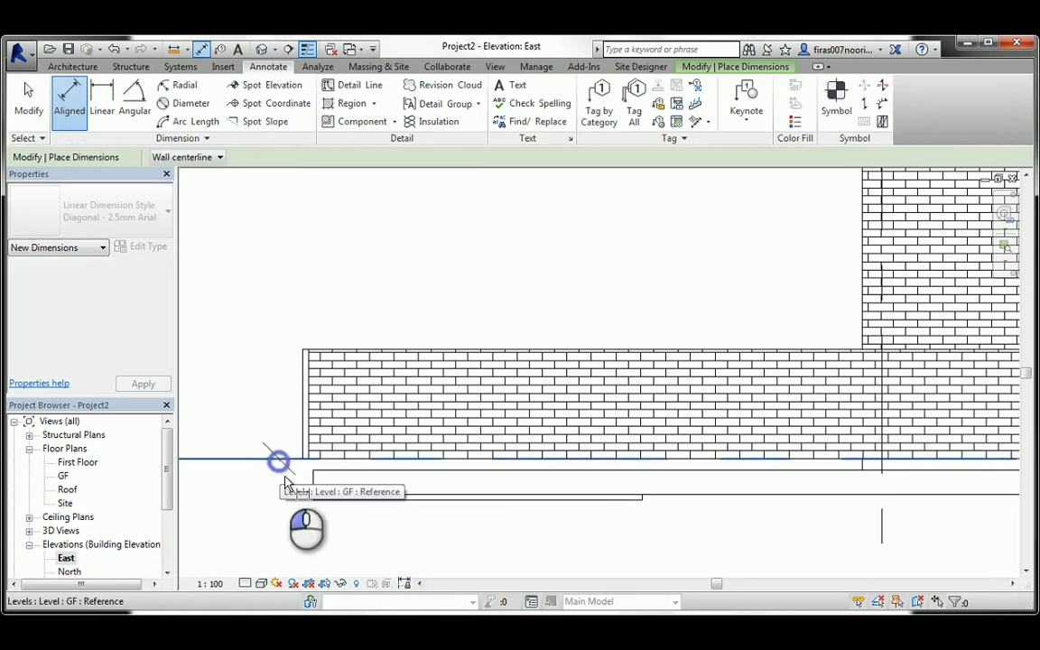
click(320, 499)
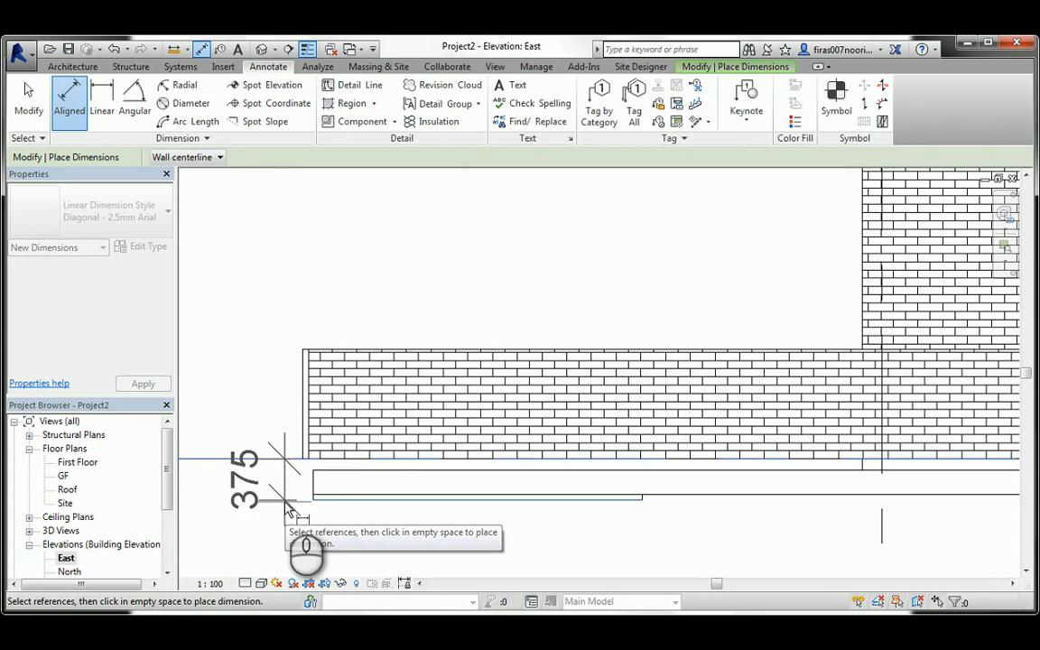
key(Escape)
key(Escape)
Set the four perimeter walls' base offset to -375 mm and their unconnected height to 1500 mm in the 3D view.
click(261, 49)
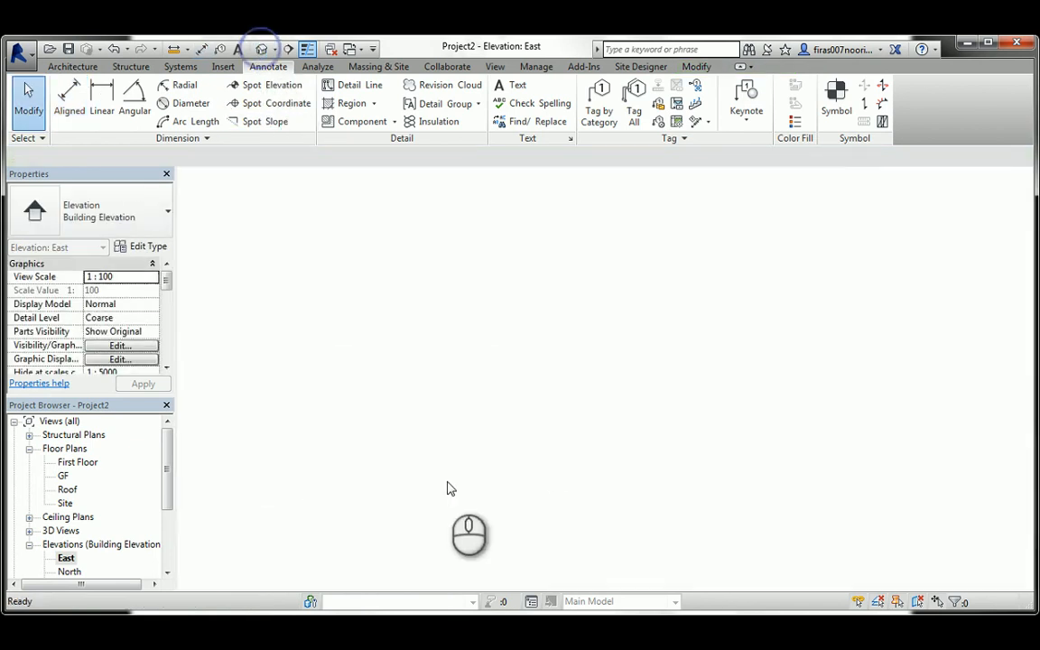
scroll(541, 434, down, 3)
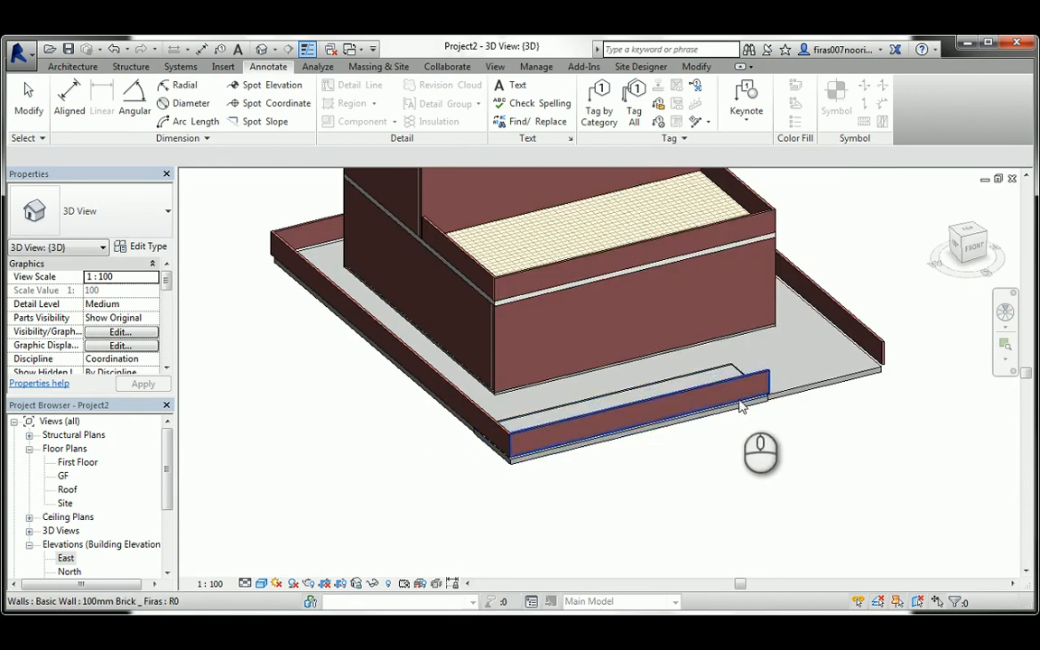
click(836, 378)
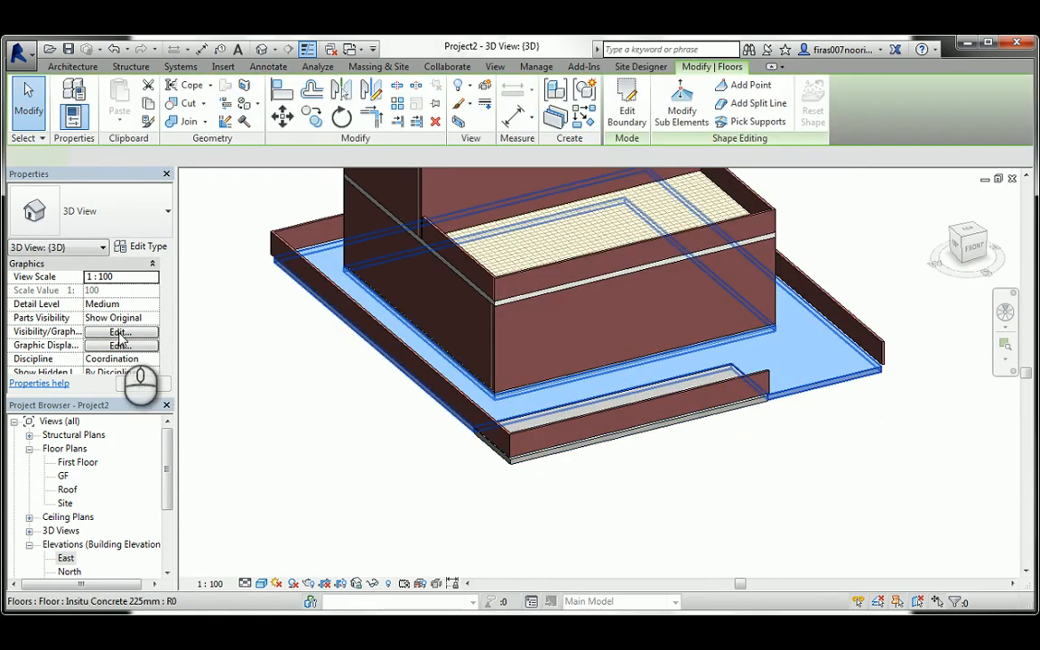
click(675, 483)
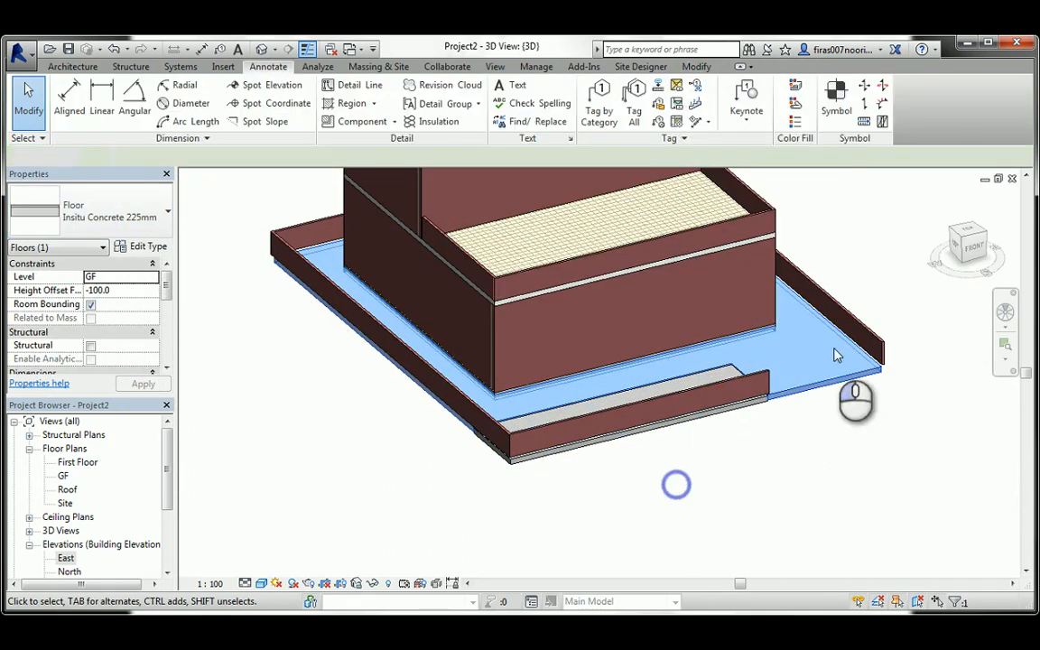
key(Tab)
click(621, 396)
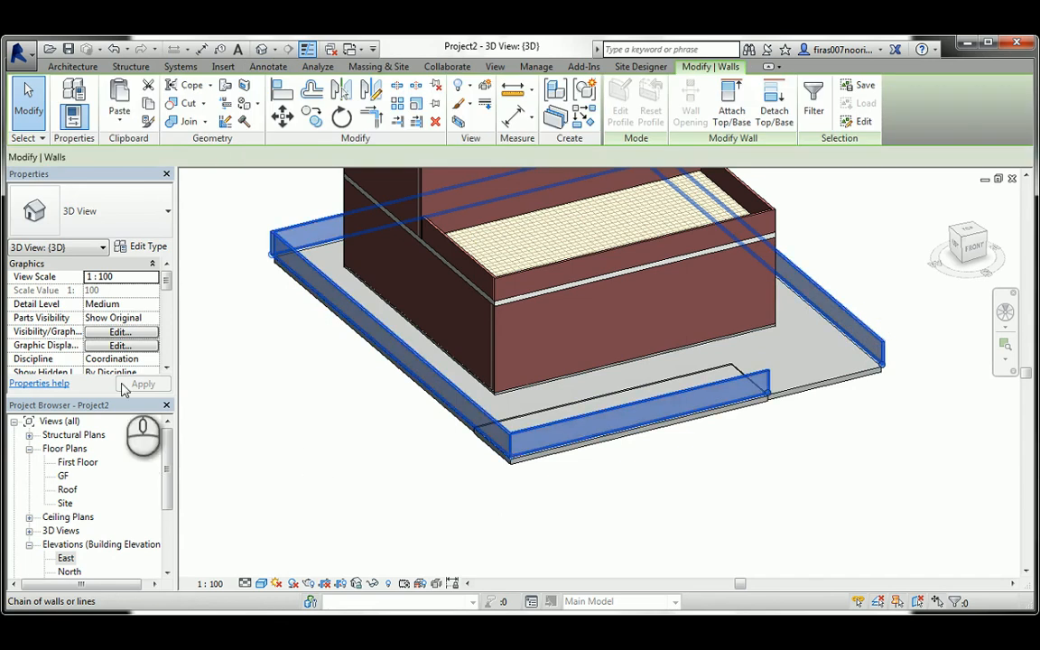
click(107, 304)
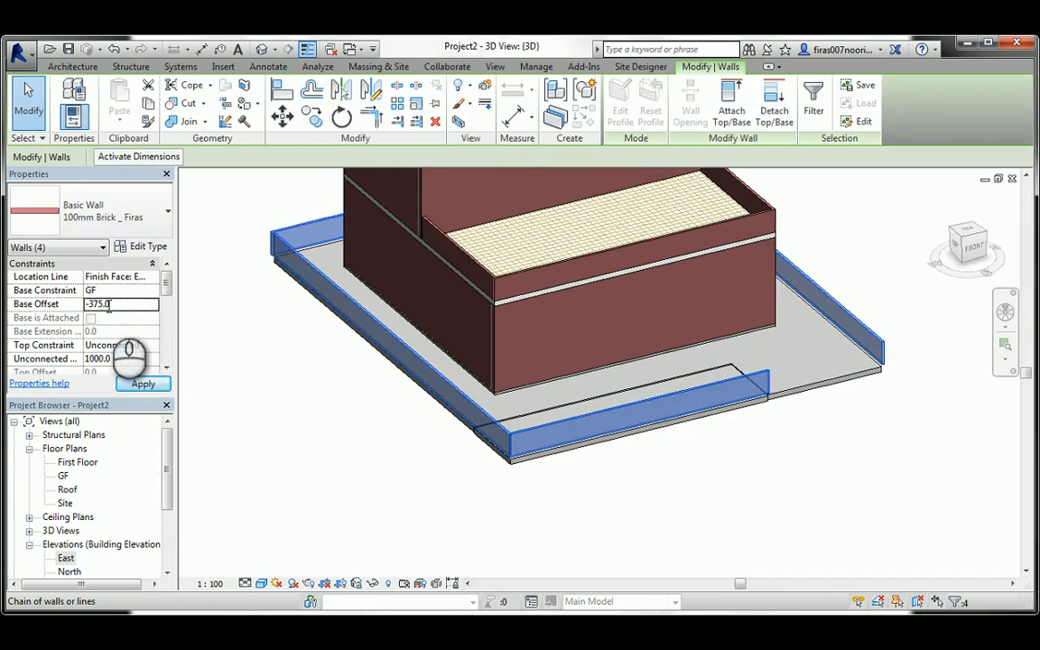
click(142, 386)
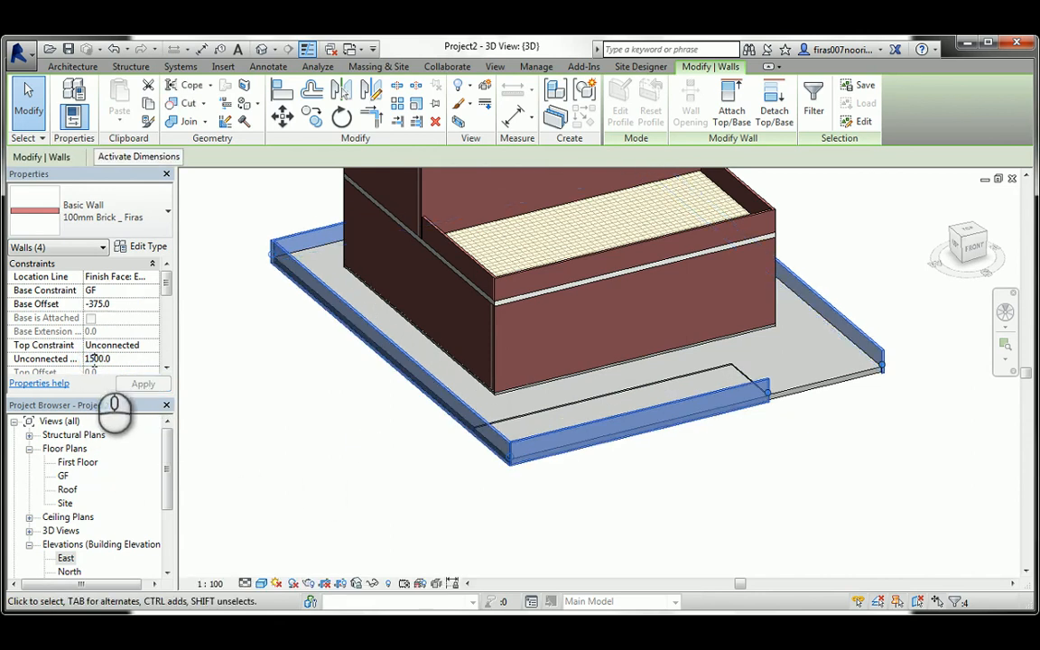
click(142, 384)
click(308, 421)
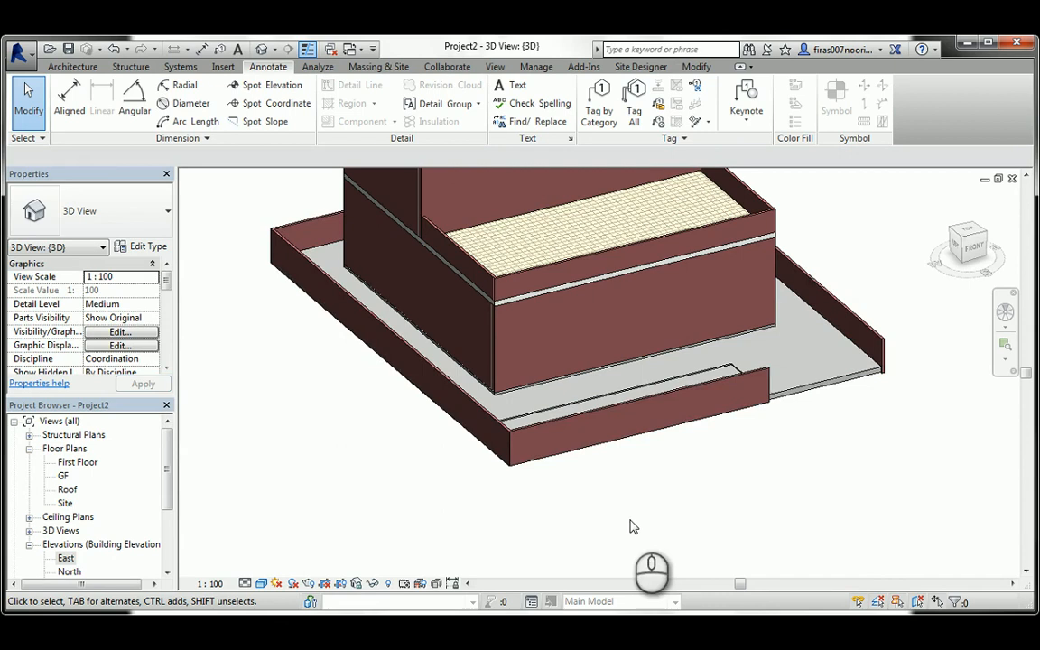
Inspect in 3D how the perimeter walls meet the base floor and the lower floor around the notch and the open edge.
scroll(866, 402, up, 5)
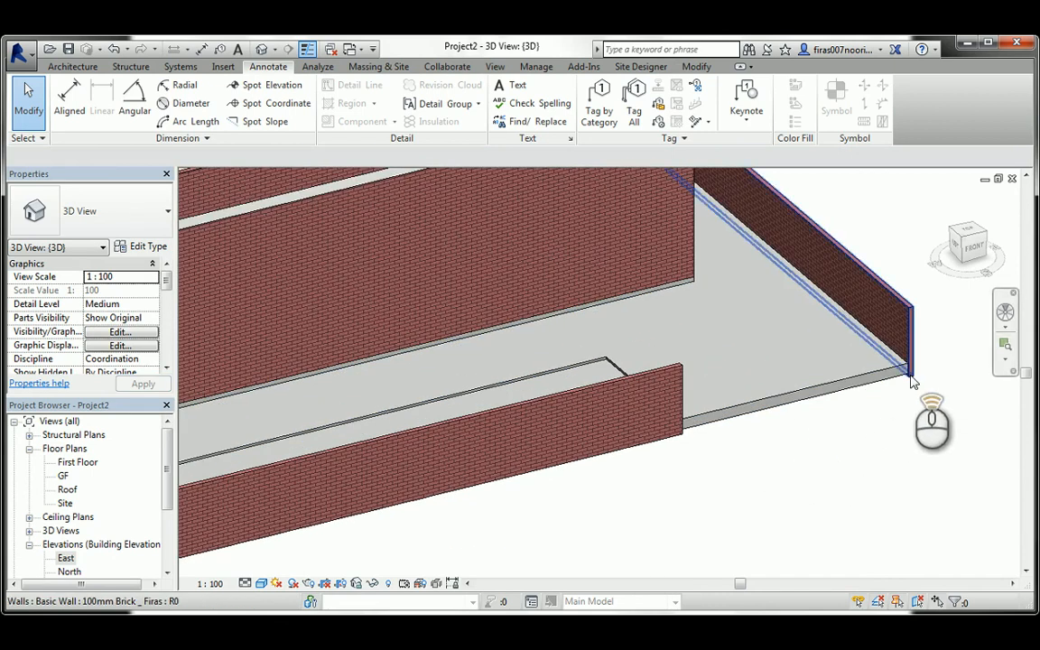
scroll(912, 382, up, 4)
middle_drag(485, 394, 642, 364)
click(478, 431)
shift+middle_drag(424, 371, 793, 325)
shift+middle_drag(455, 366, 397, 383)
middle_drag(374, 350, 795, 366)
scroll(537, 342, down, 1)
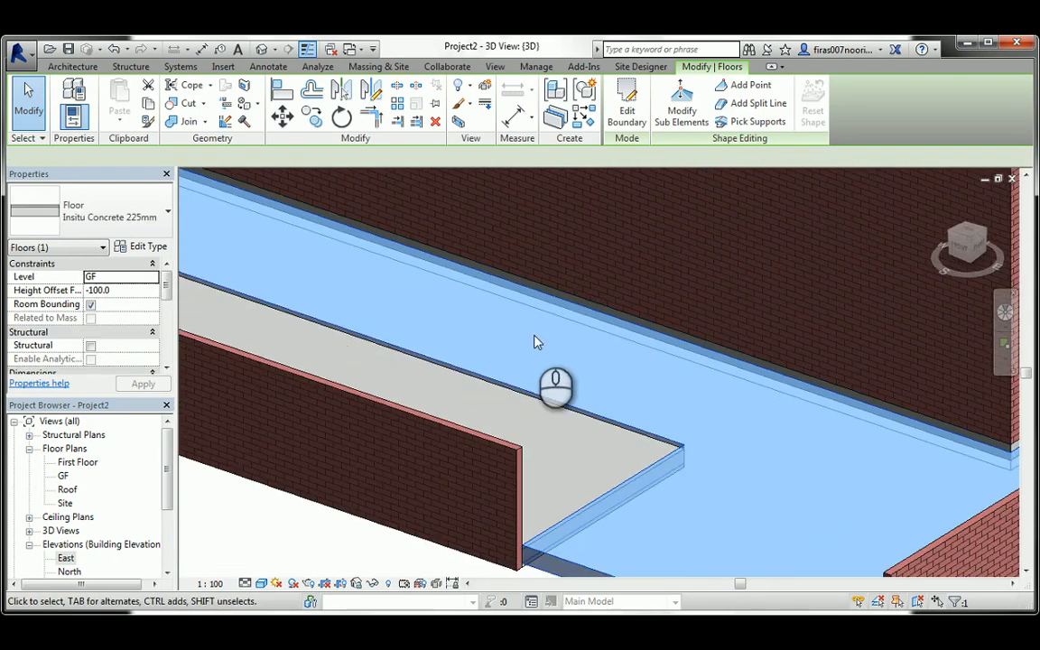
scroll(534, 336, down, 1)
middle_drag(418, 300, 766, 427)
middle_drag(717, 400, 588, 336)
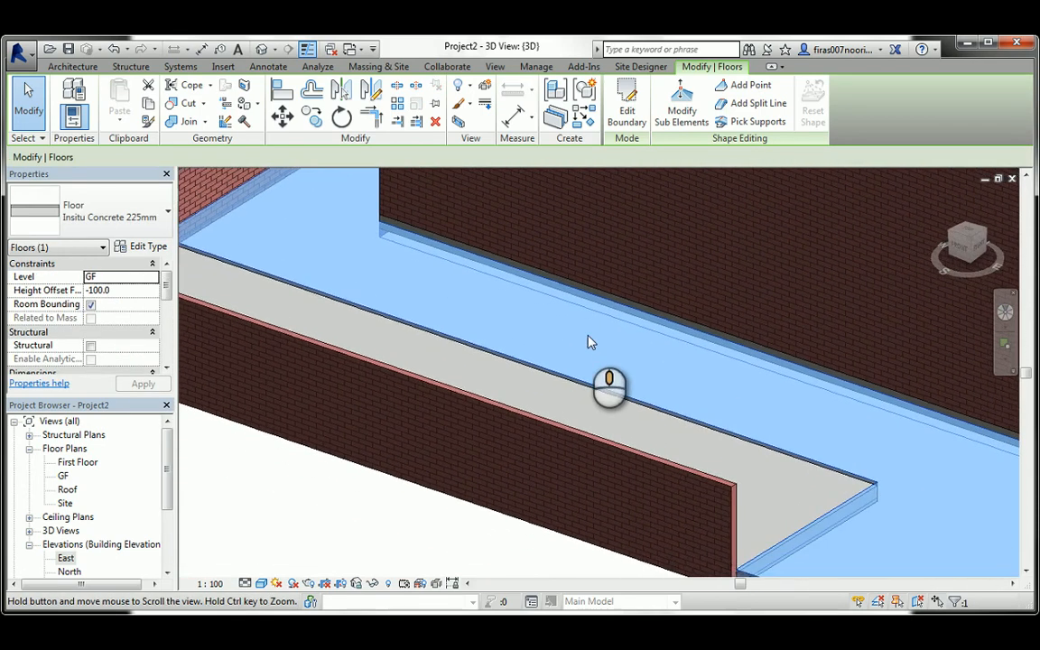
scroll(587, 341, down, 4)
key(Escape)
mouse_move(527, 382)
shift+middle_down()
mouse_move(629, 395)
mouse_move(701, 312)
mouse_move(520, 362)
shift+middle_up()
scroll(731, 425, up, 1)
scroll(824, 432, up, 2)
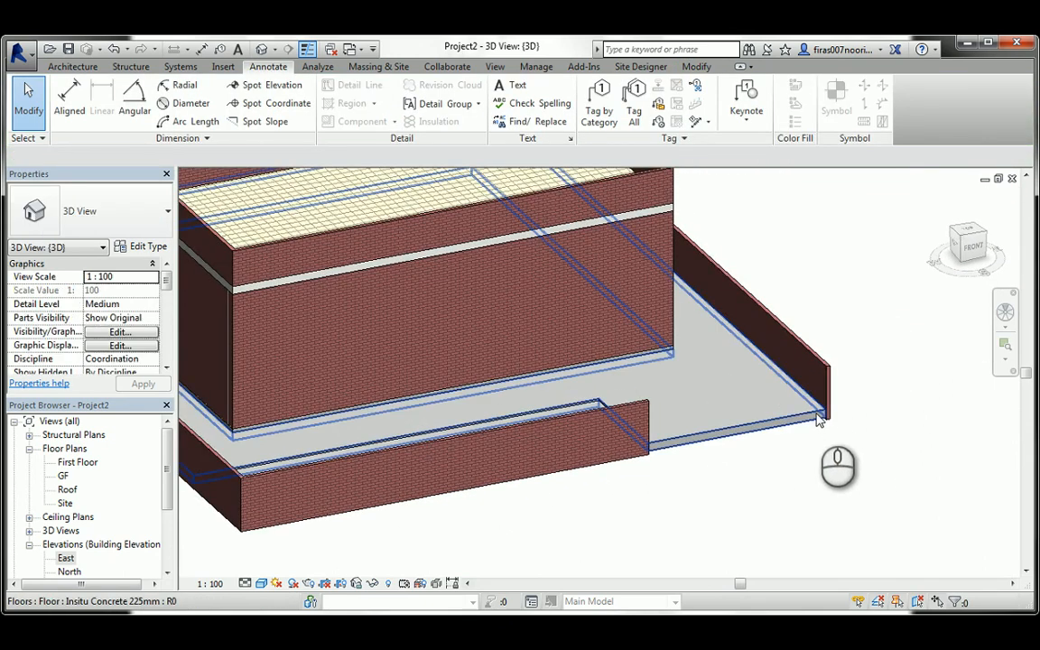
scroll(817, 415, down, 1)
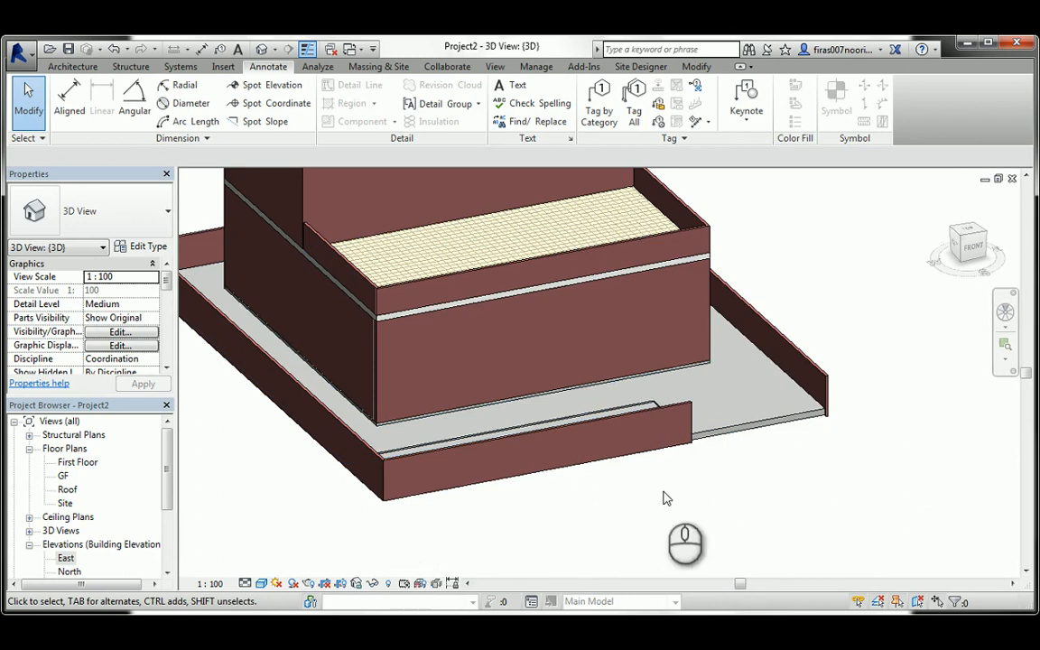
Start placing a door and open the Doors folder of the US Metric library to load a family.
scroll(718, 417, down, 2)
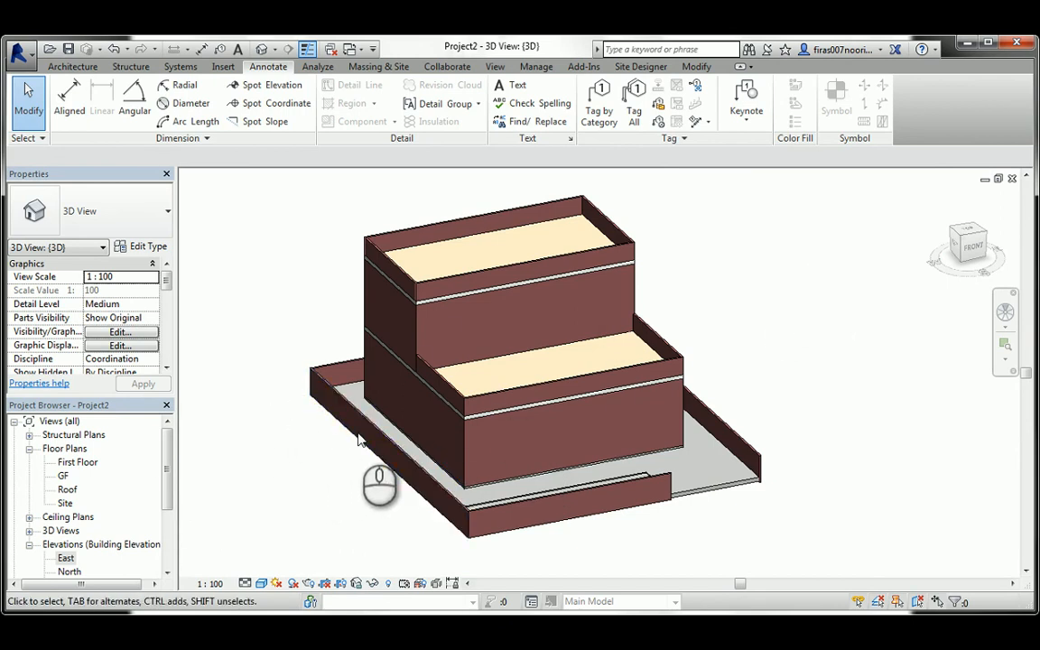
mouse_move(586, 379)
shift+middle_down()
mouse_move(462, 376)
mouse_move(548, 411)
shift+middle_up()
scroll(463, 385, up, 2)
middle_drag(630, 473, 702, 457)
scroll(637, 449, up, 1)
click(65, 65)
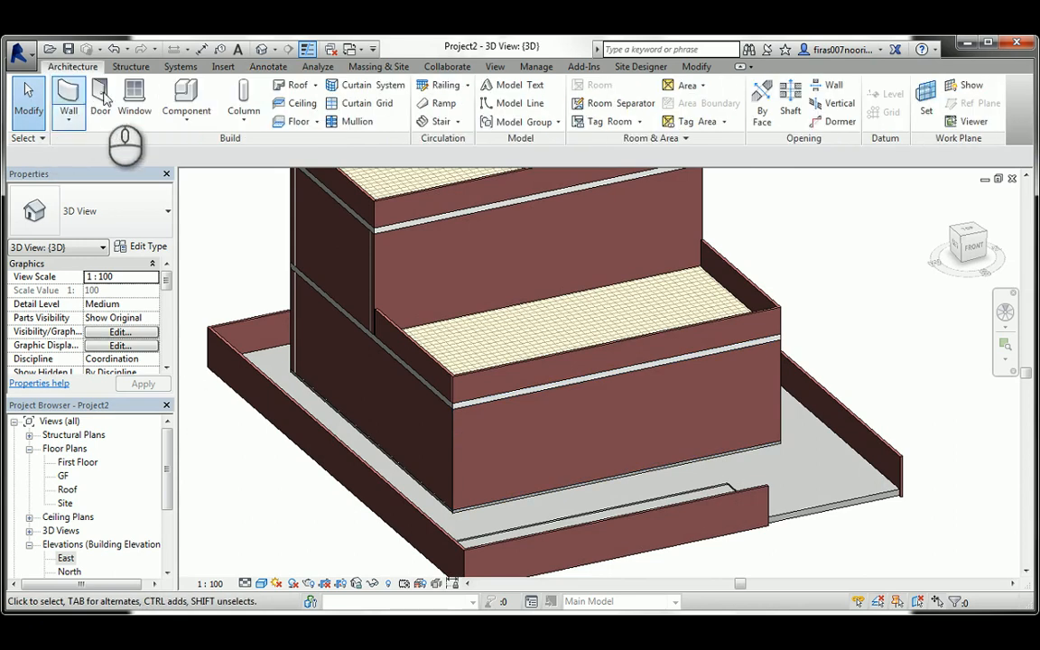
click(100, 100)
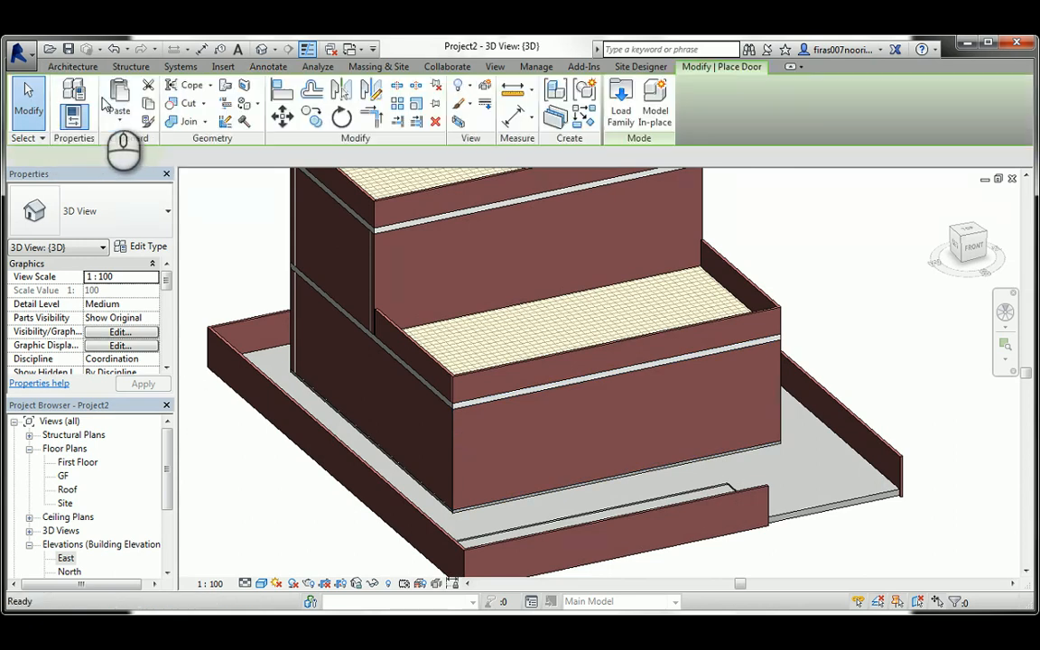
click(140, 225)
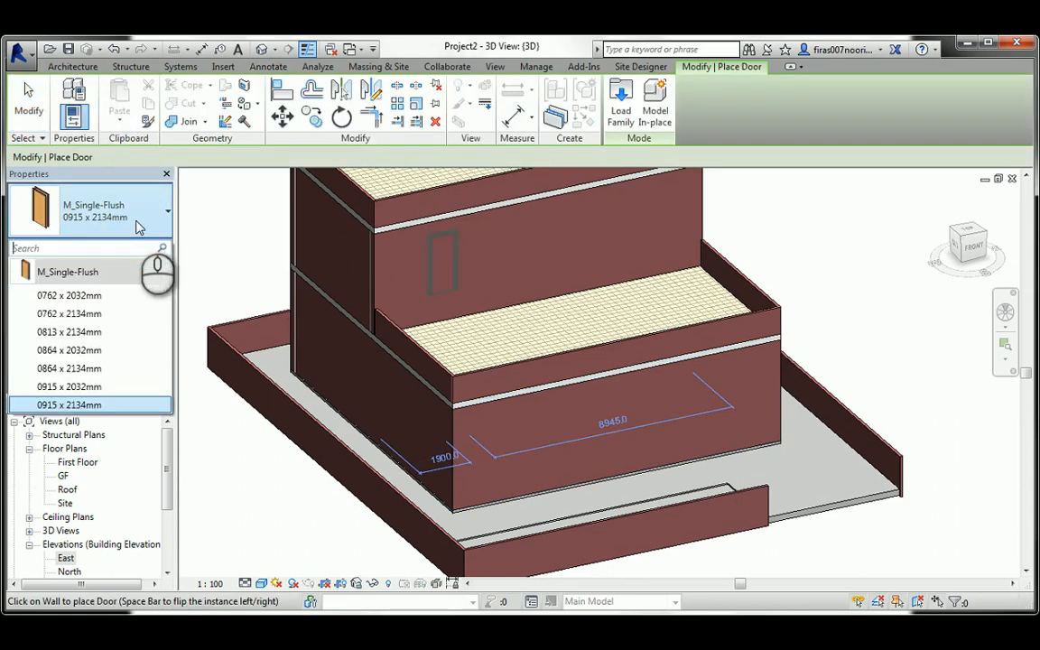
click(621, 107)
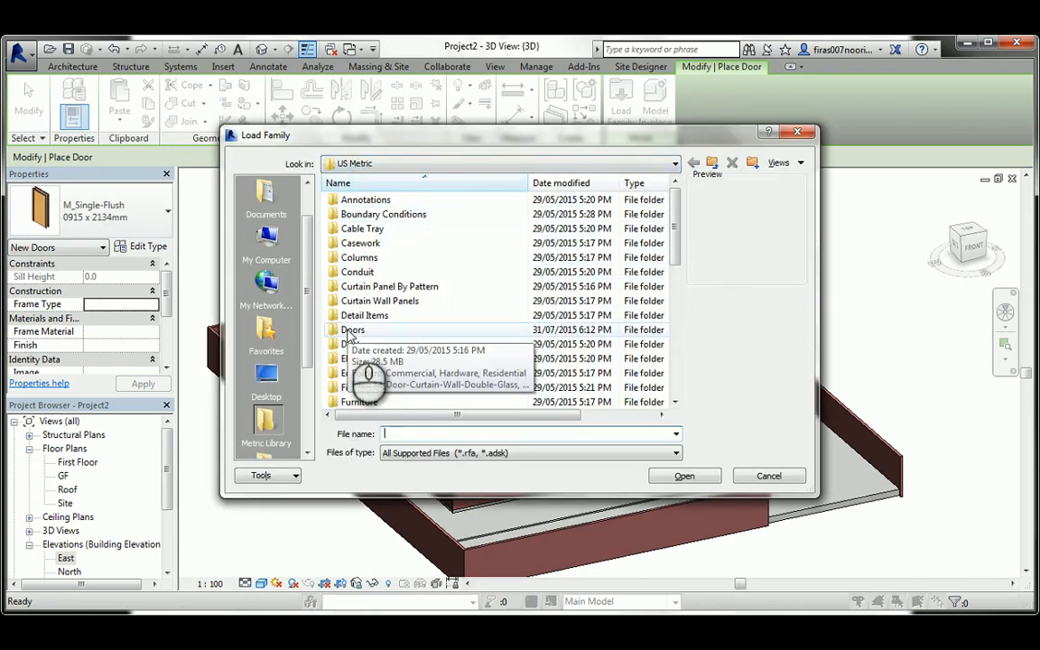
double_click(350, 331)
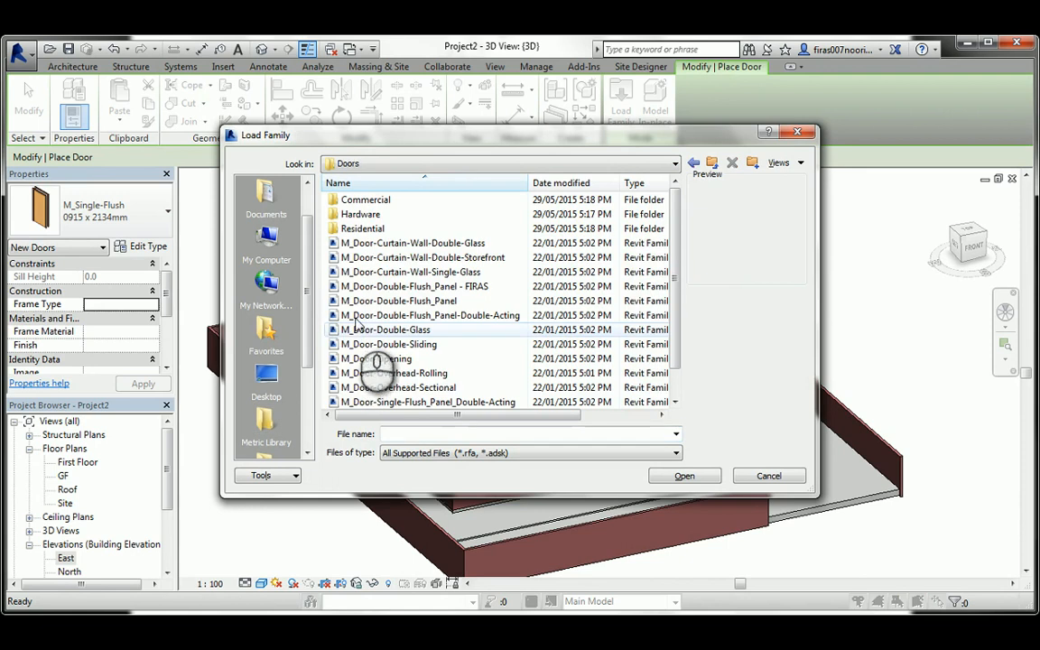
Load the M_Door-Double-Glass family with its 1800 x 2100mm type.
click(362, 247)
key(Down)
key(Down)
key(Down)
key(Down)
key(Down)
key(Down)
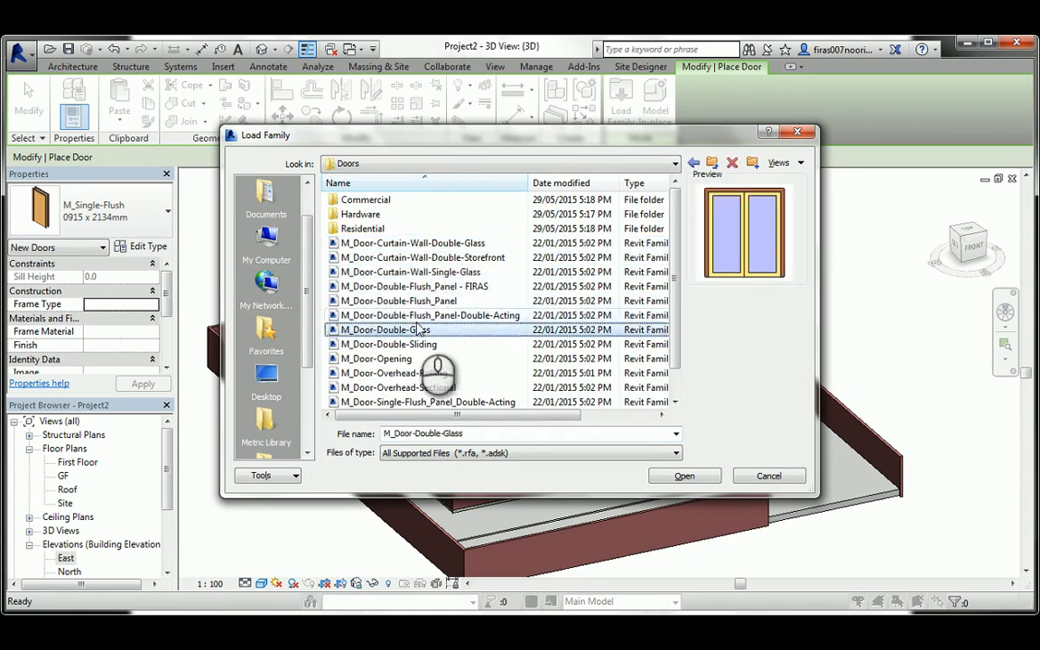
double_click(413, 330)
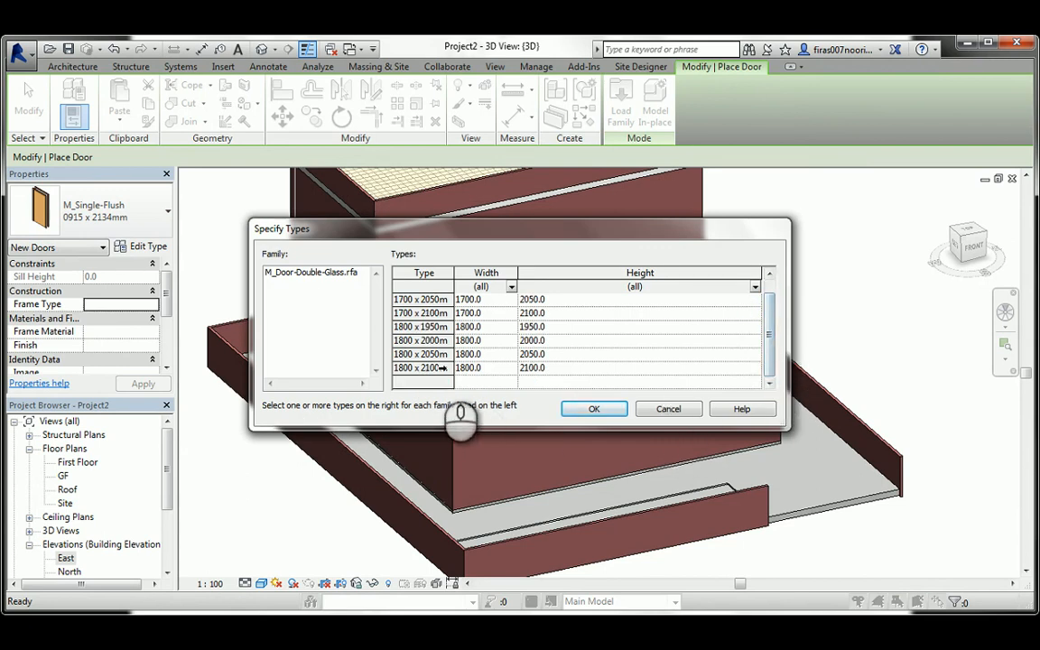
click(438, 381)
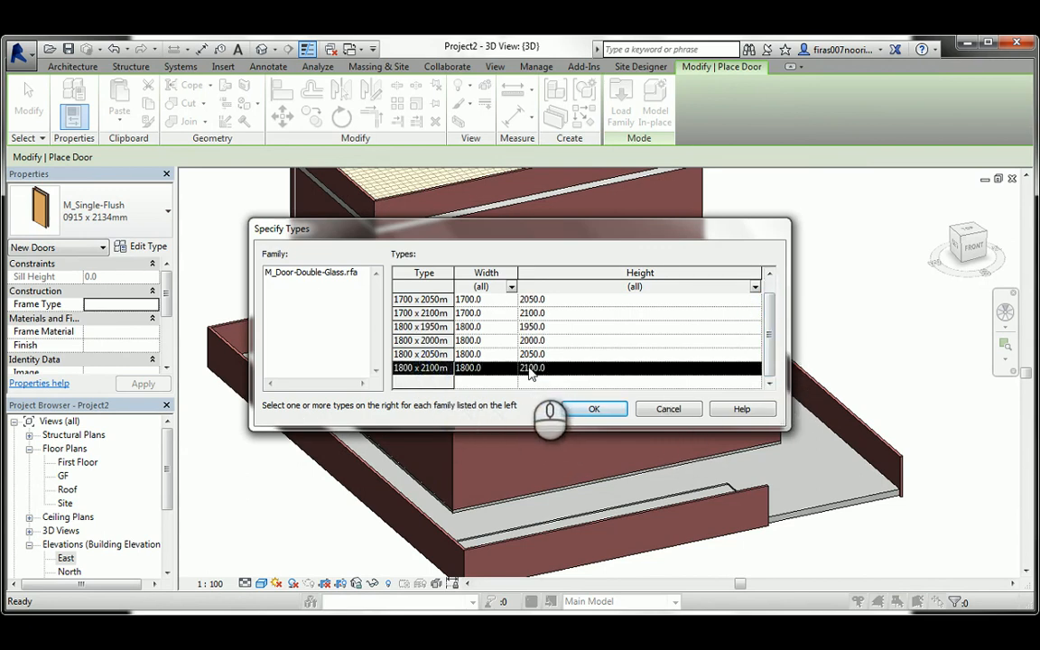
click(585, 411)
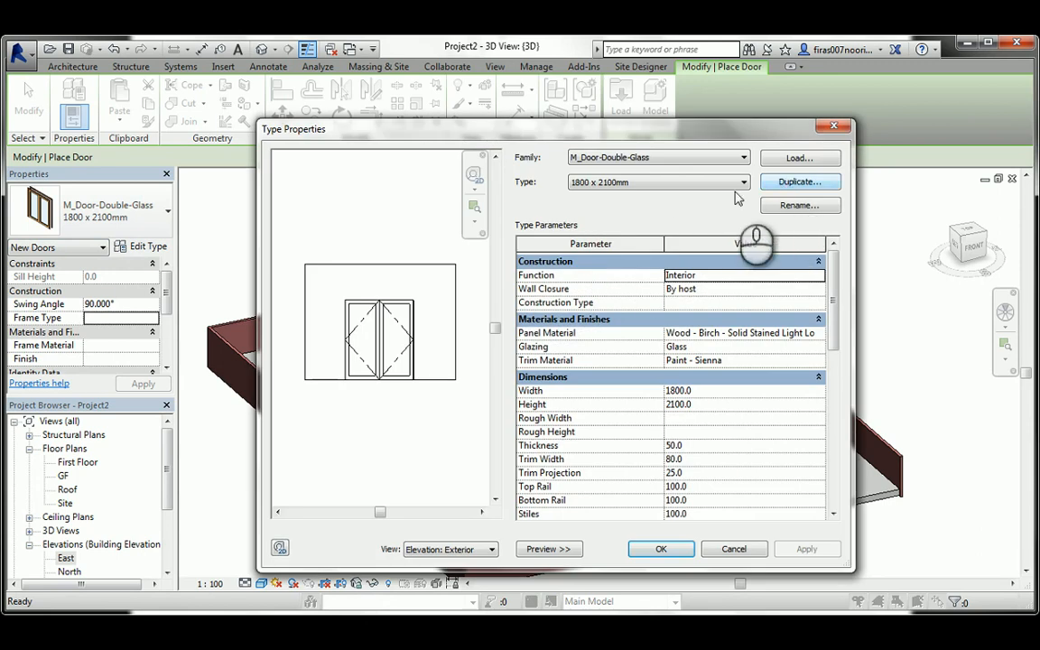
Duplicate the double glass door type as 1800 x 2200mm with the author's name appended, and set its height to 2200 mm.
click(795, 184)
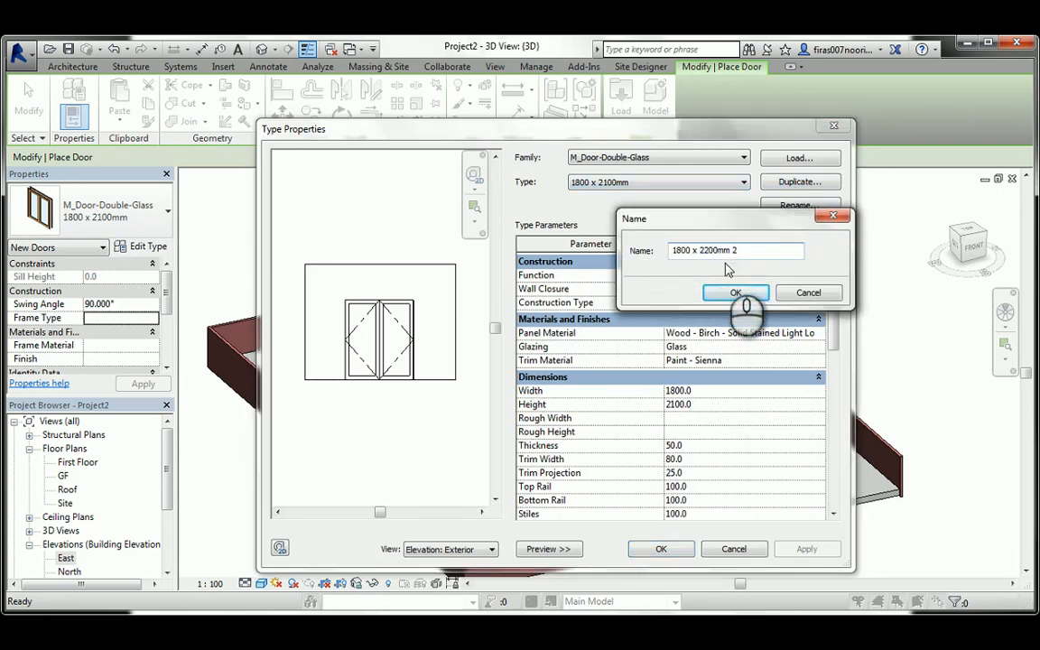
drag(742, 252, 749, 258)
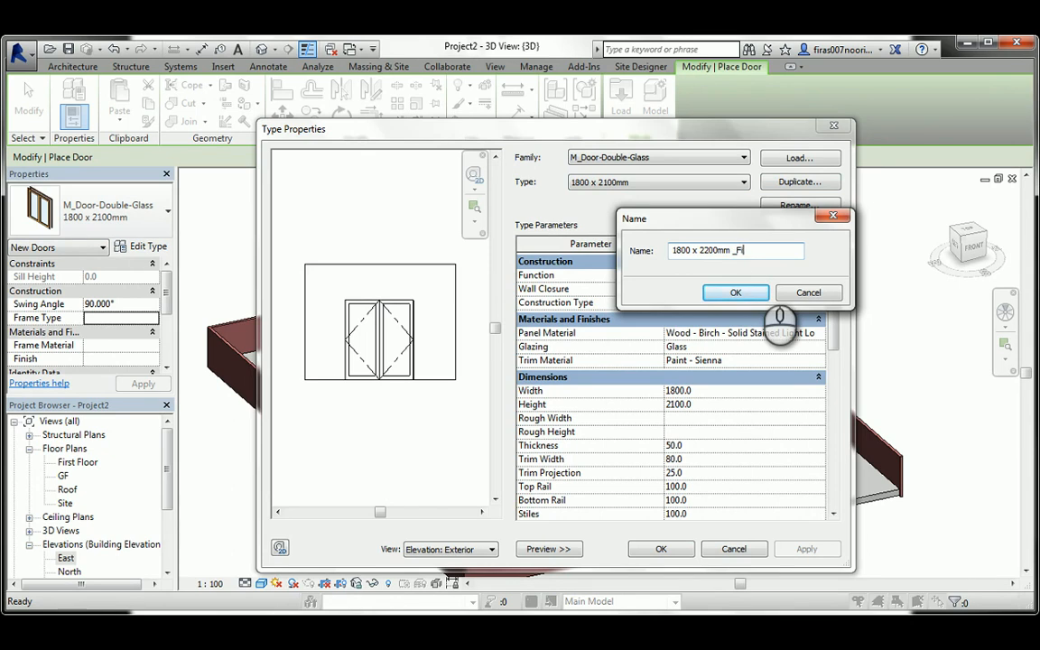
click(736, 292)
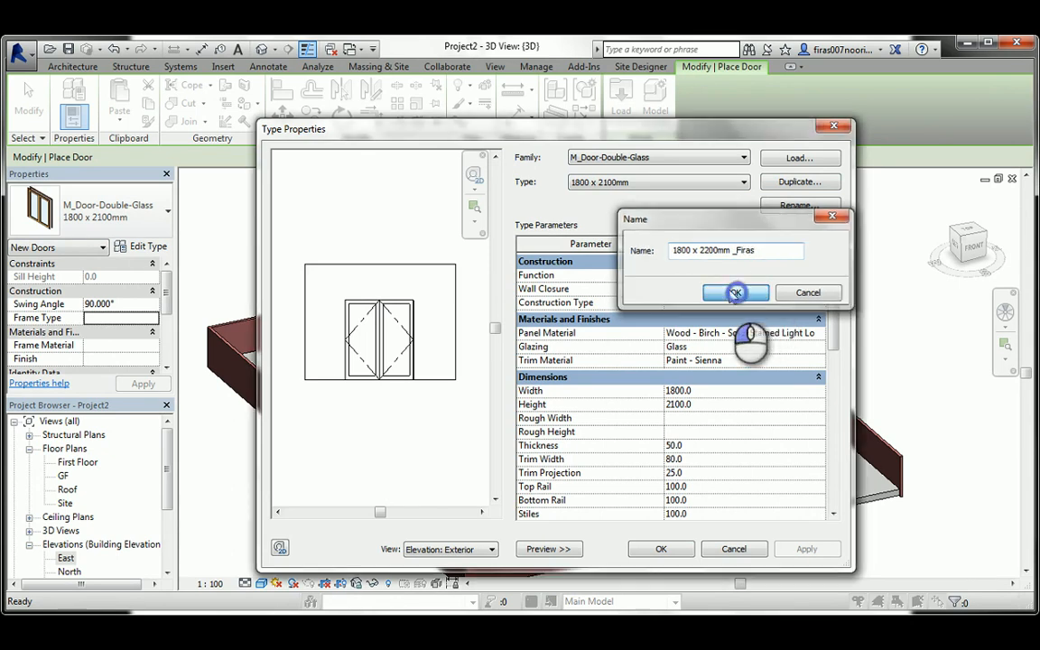
click(671, 406)
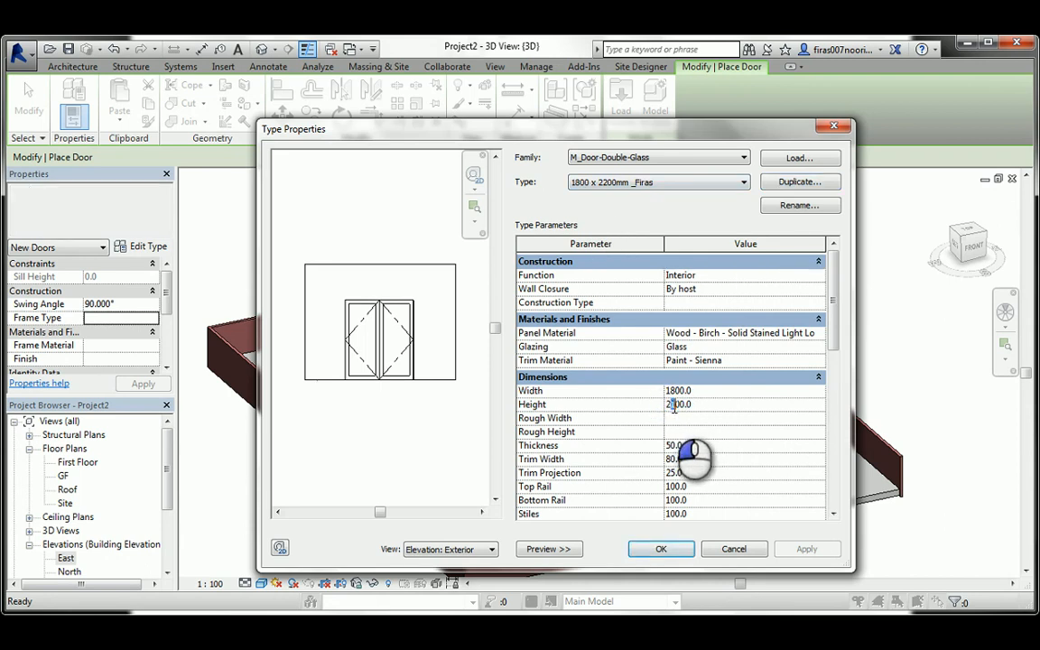
text(2)
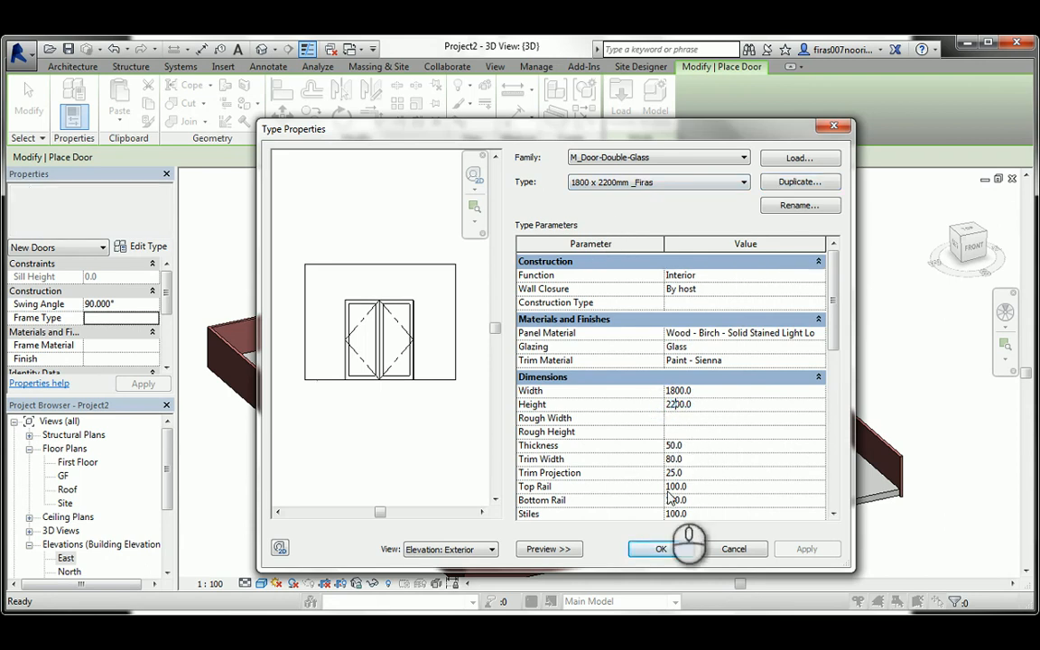
click(661, 550)
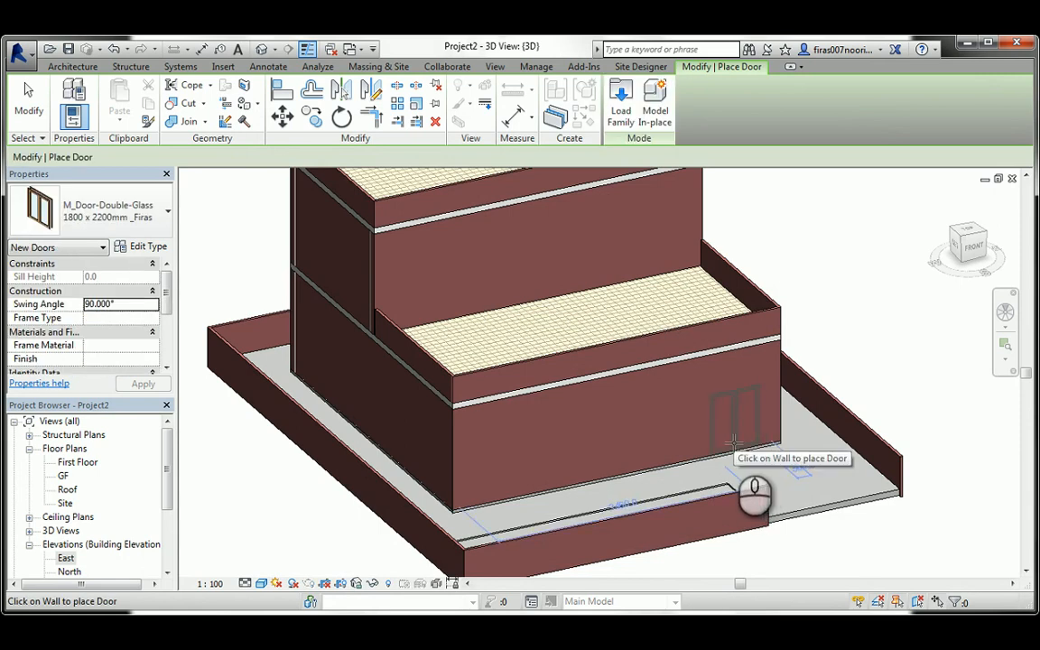
Place the new double glass door near the right end of the ground-floor front wall and of the upper-floor wall facing the terrace.
click(735, 443)
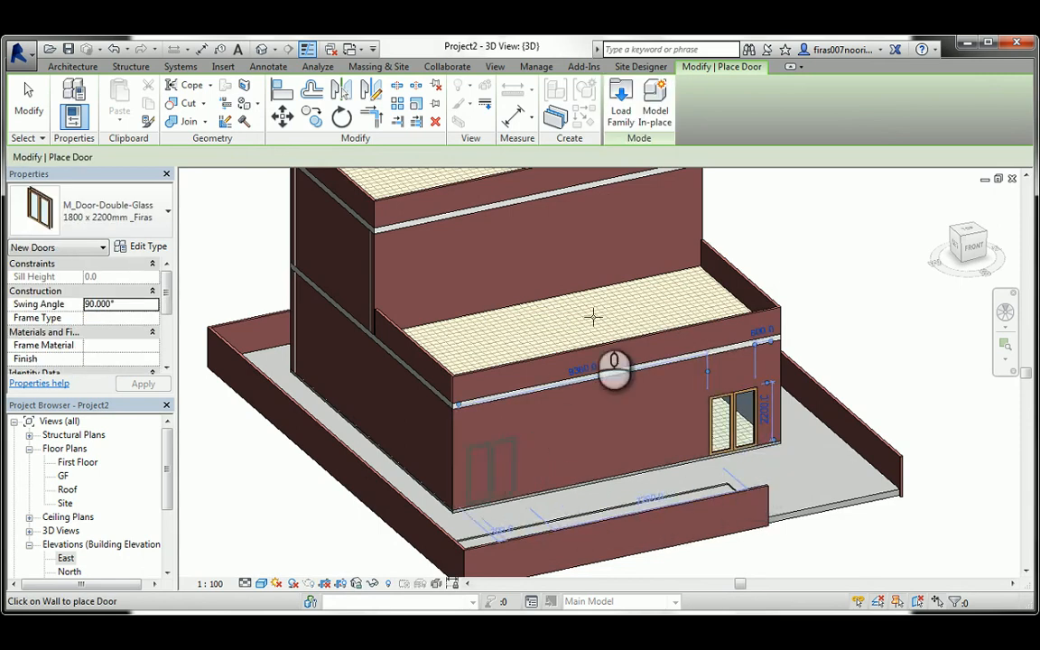
click(644, 289)
right_click(799, 255)
click(817, 265)
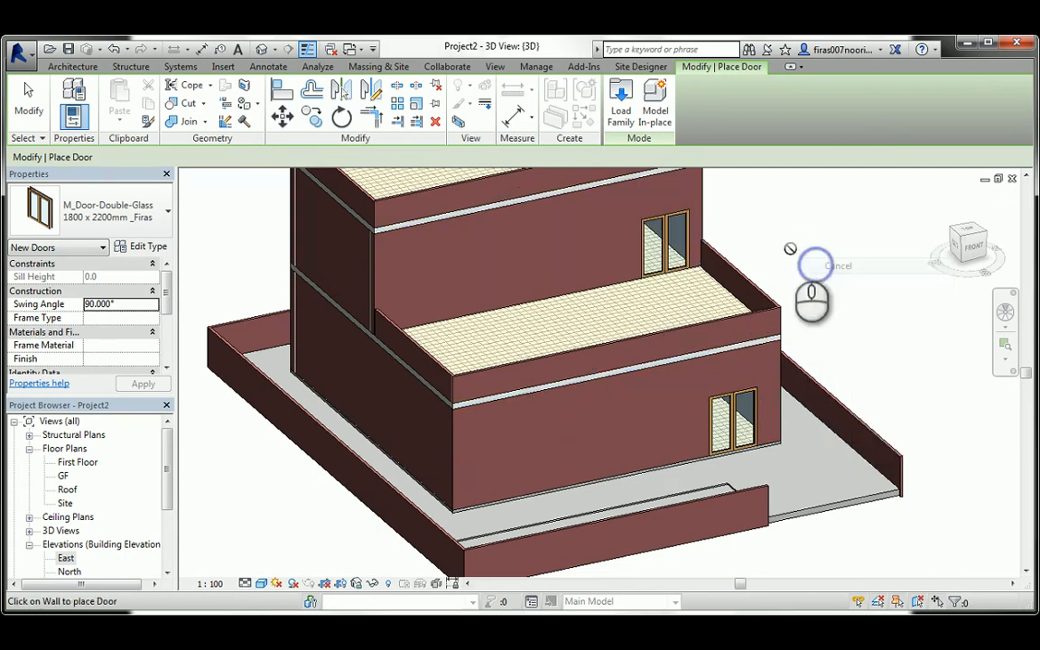
right_click(791, 248)
click(817, 263)
right_click(804, 248)
click(817, 257)
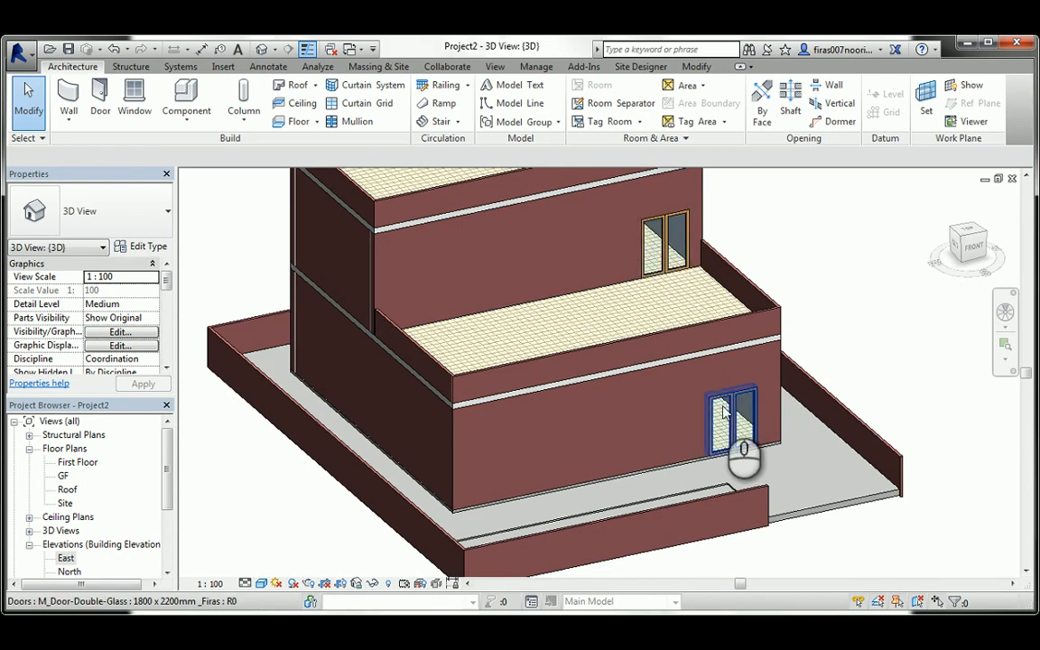
Start placing a window and open the Windows folder of the US Metric library to load a family.
click(135, 100)
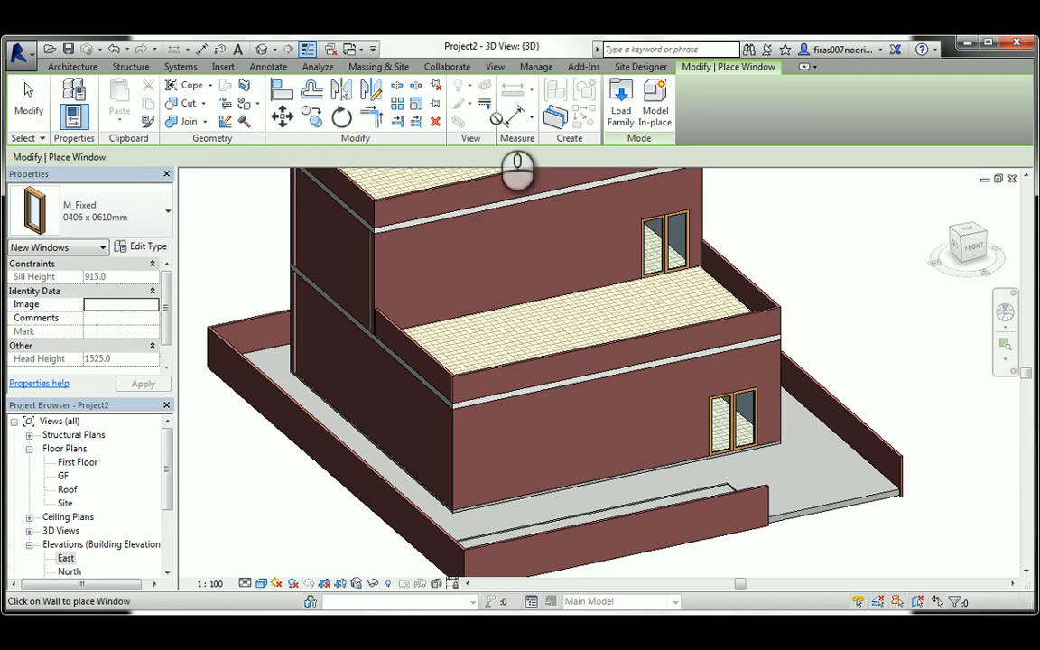
click(622, 97)
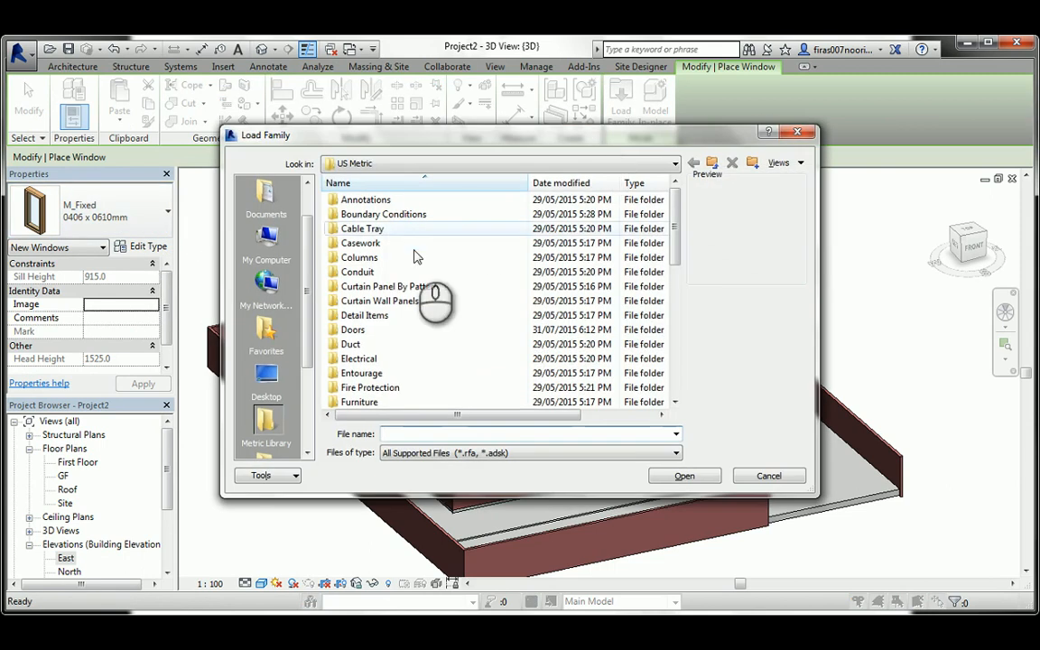
scroll(365, 352, down, 6)
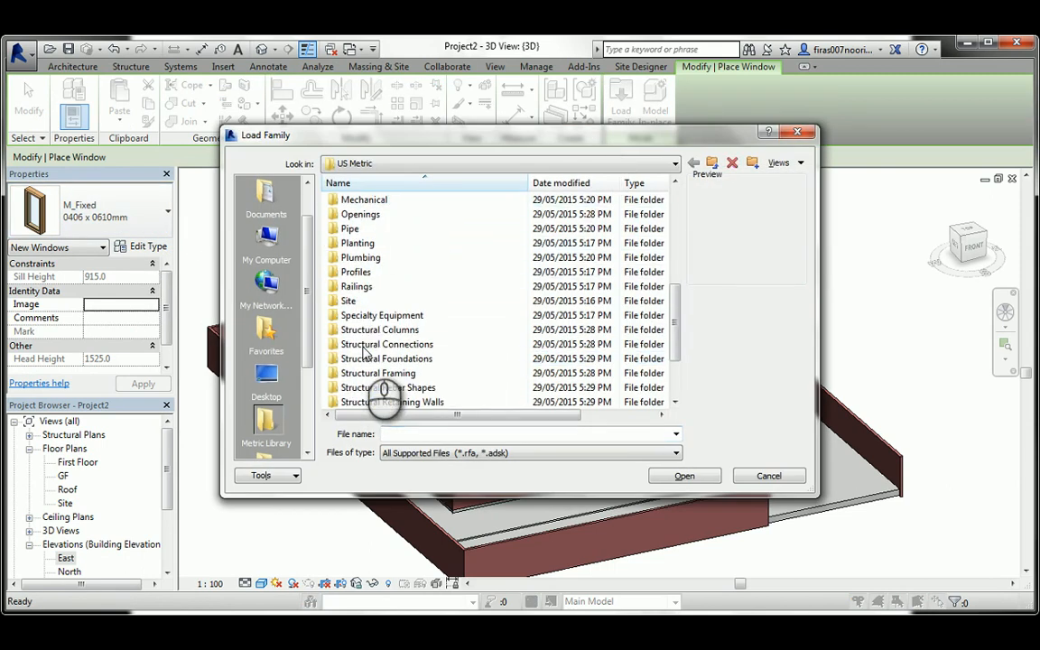
scroll(367, 350, down, 2)
double_click(365, 388)
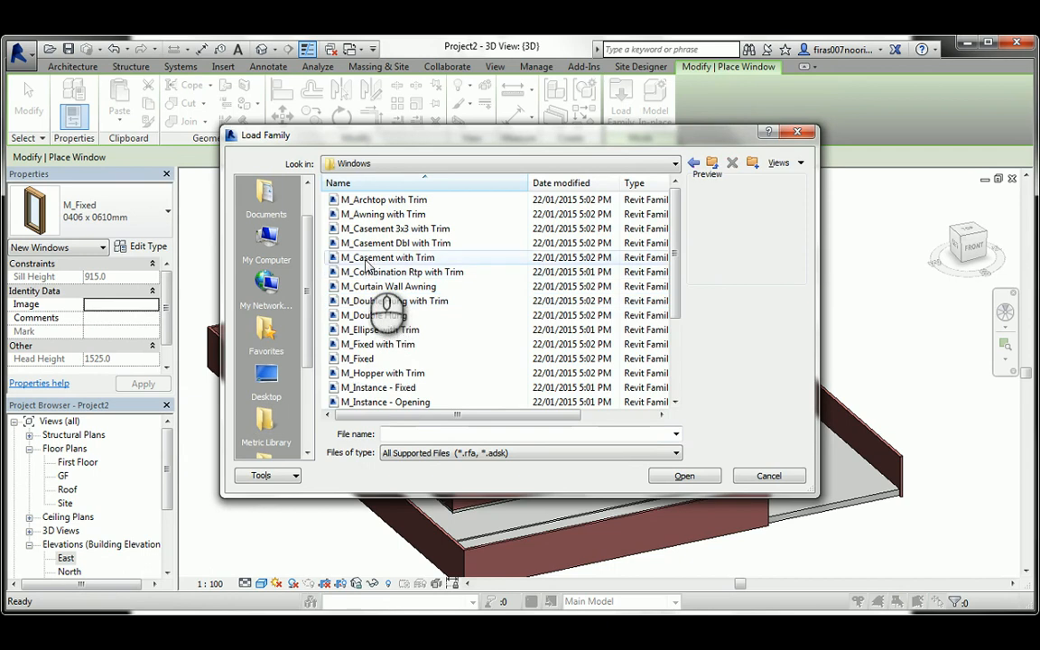
Compare the previews of the available window families in the Windows folder.
click(370, 257)
scroll(372, 258, down, 3)
click(376, 287)
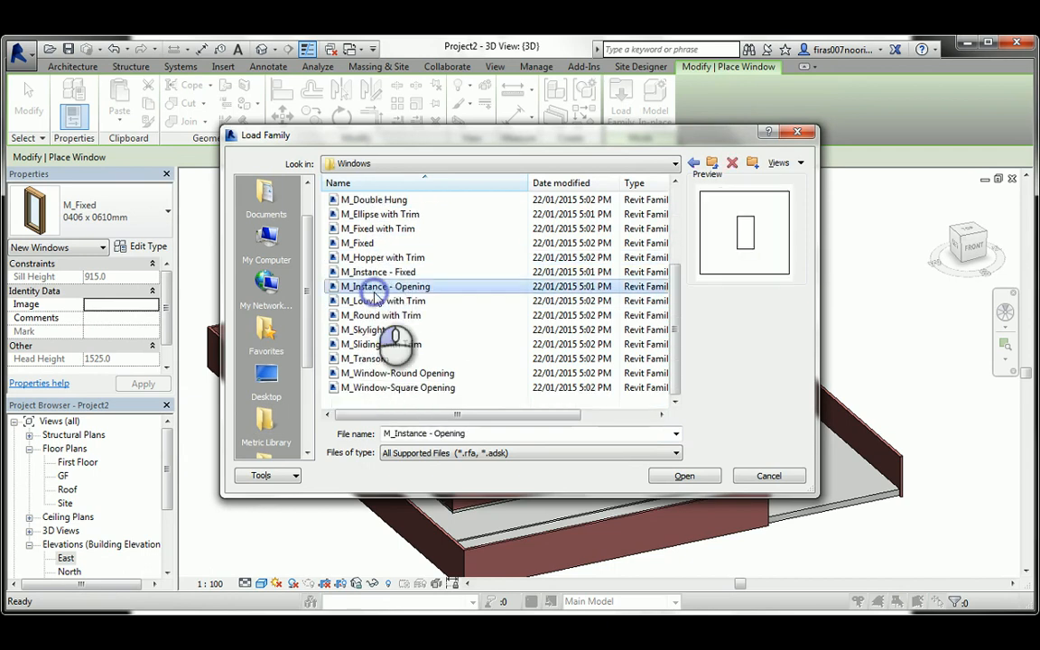
click(372, 215)
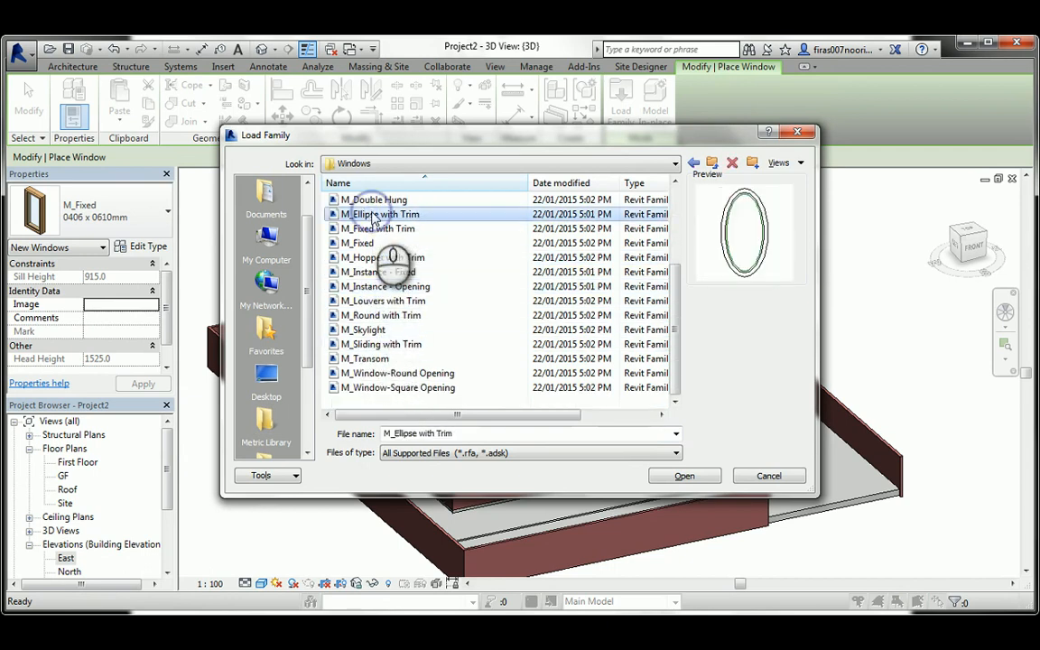
click(380, 389)
key(Up)
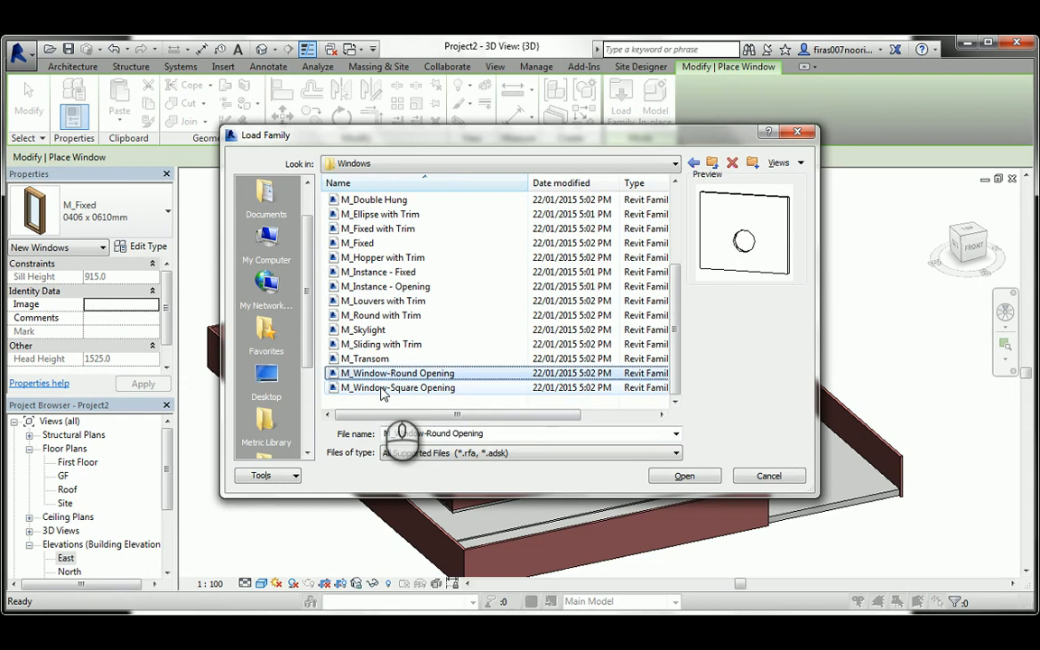
key(Up)
key(Up)
key(Up)
key(Up)
key(Up)
key(Up)
key(Up)
key(Up)
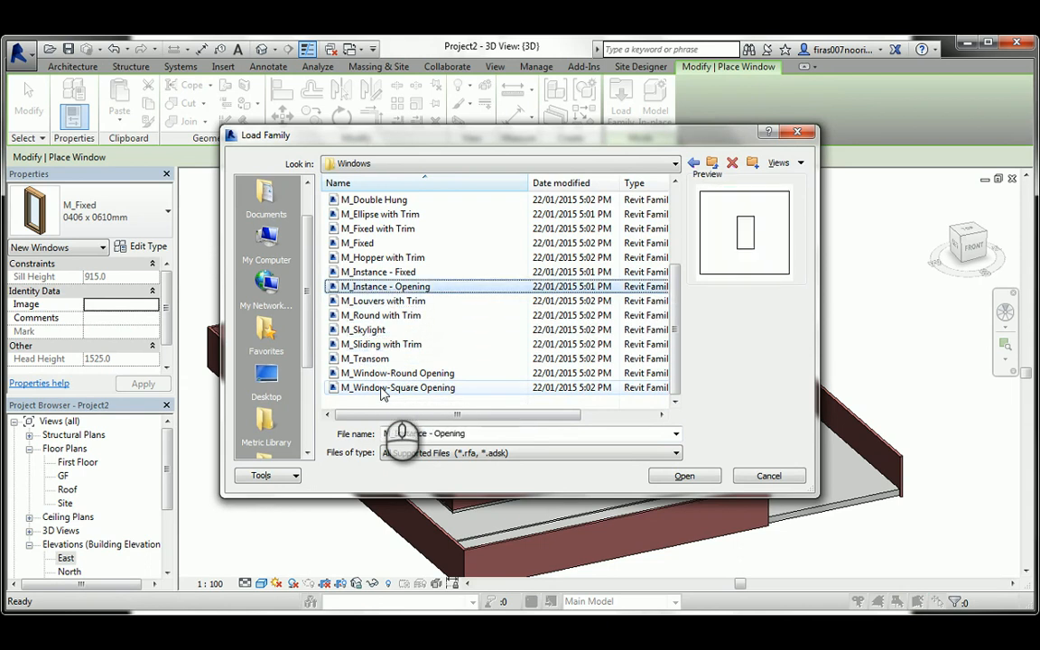
key(Up)
key(Up)
key(Up)
key(Up)
key(Up)
key(Up)
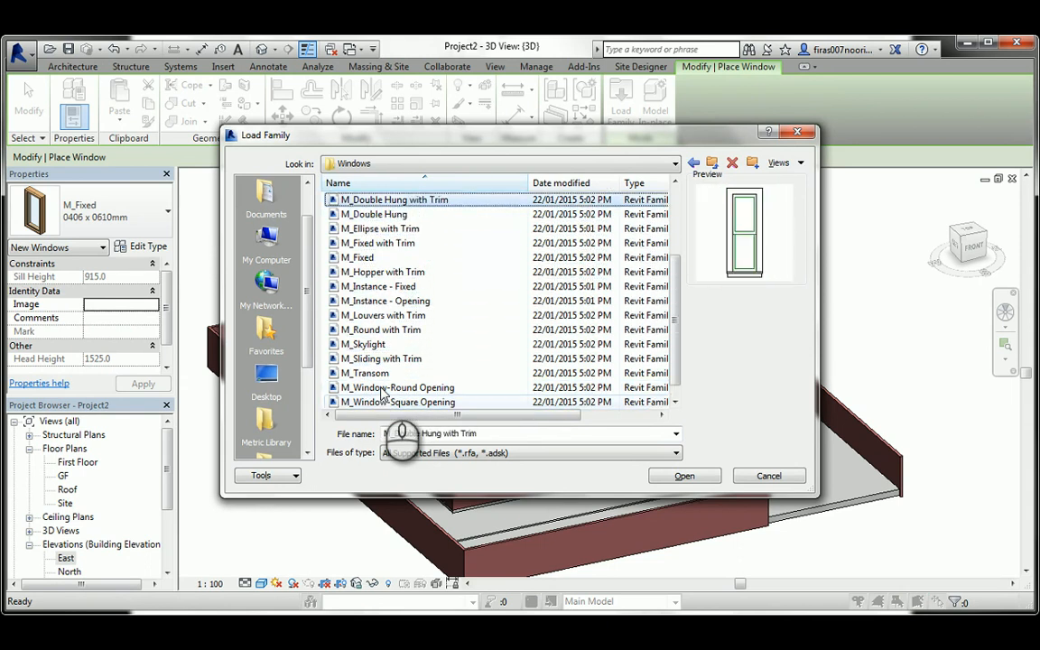
key(Up)
key(Up)
key(Up)
key(Up)
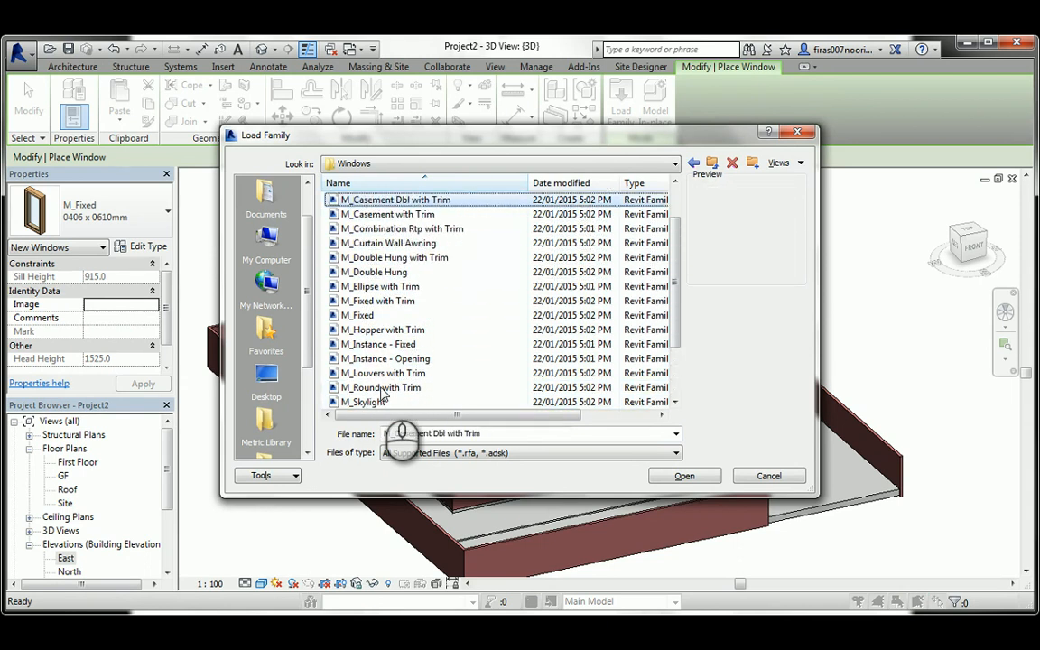
Load the M_Casement 3x3 with Trim window family.
key(Up)
key(Down)
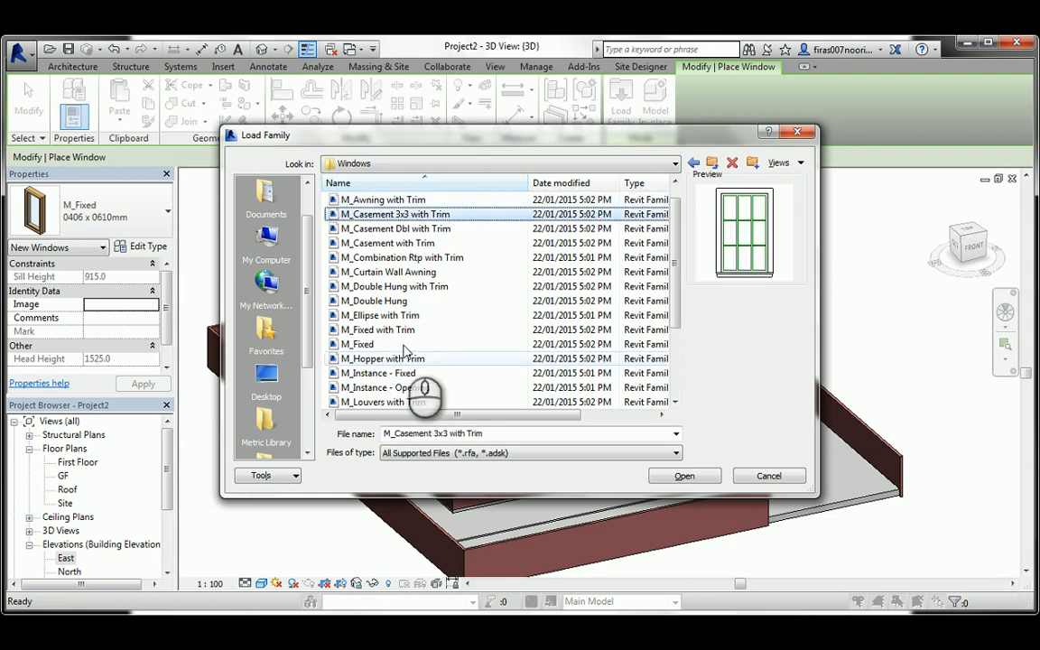
double_click(395, 215)
scroll(509, 397, up, 3)
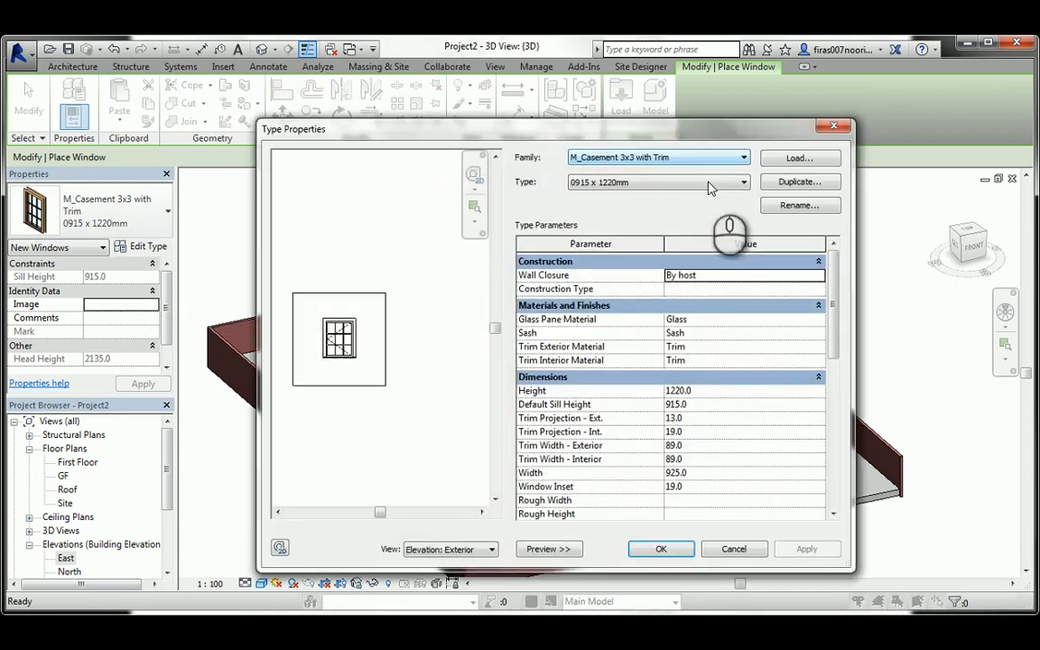
Duplicate the casement window type as 2000 x 1500mm with the author's name appended, and set height 1500, sill height 700 and width 2000.
click(778, 183)
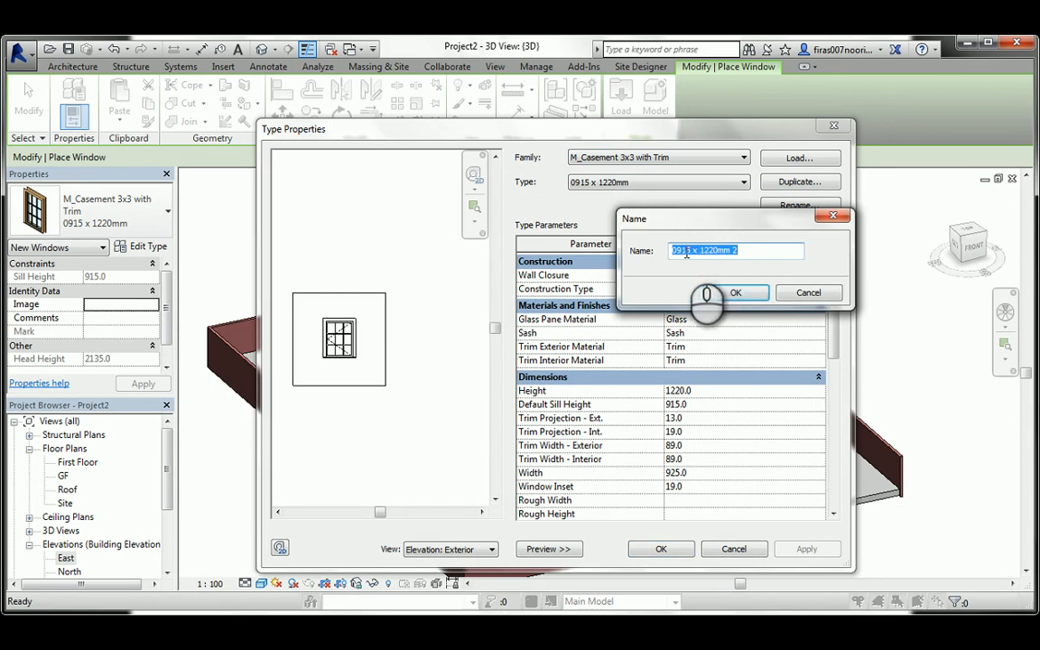
drag(693, 255, 666, 252)
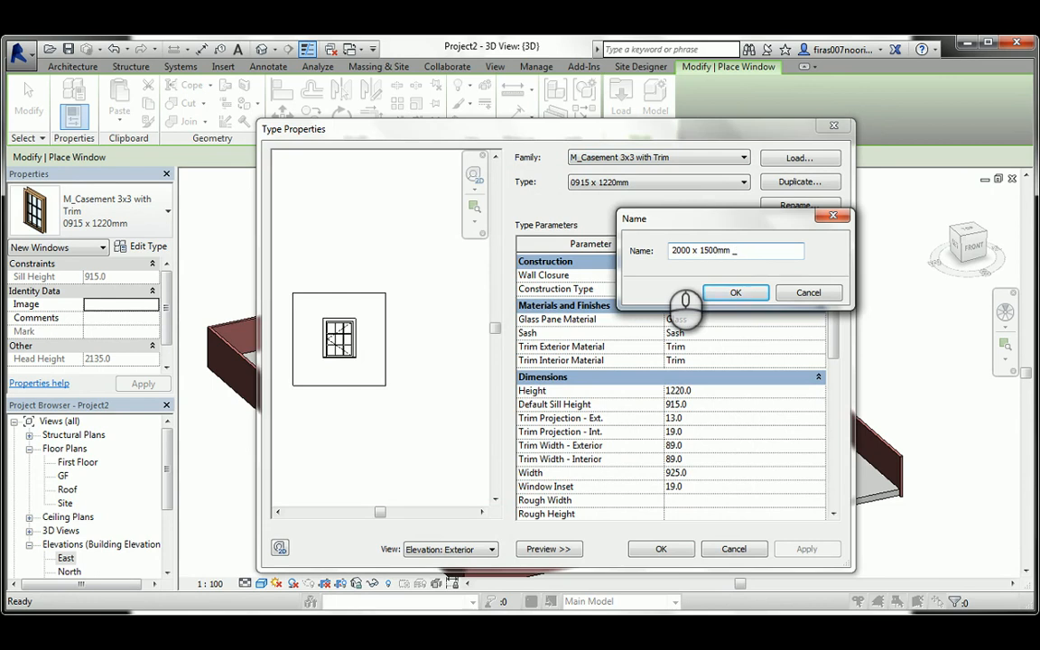
key(Return)
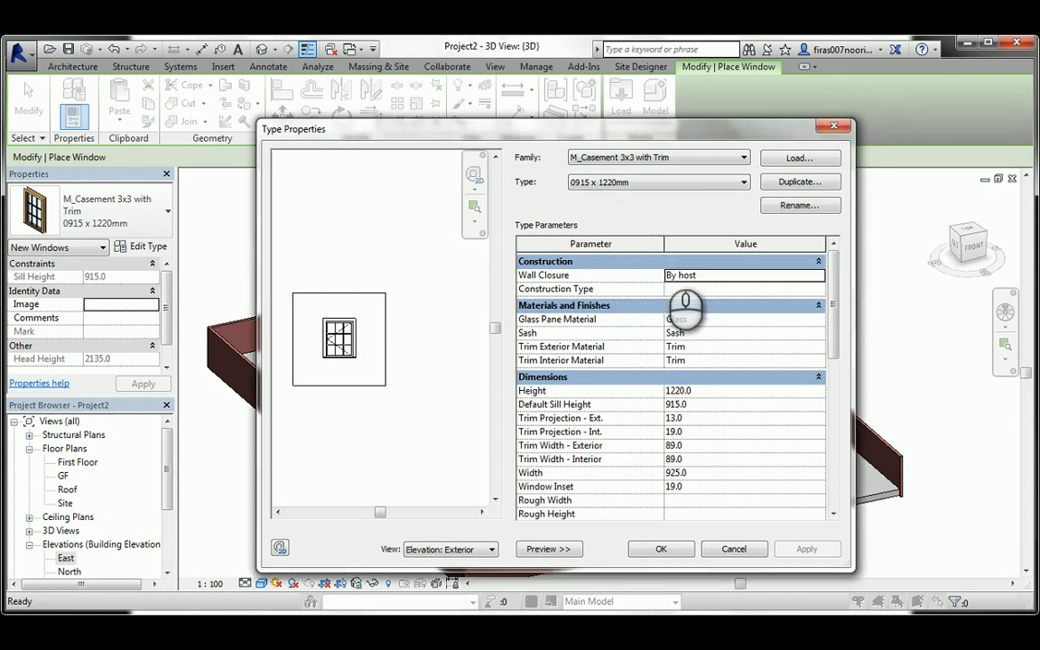
click(706, 392)
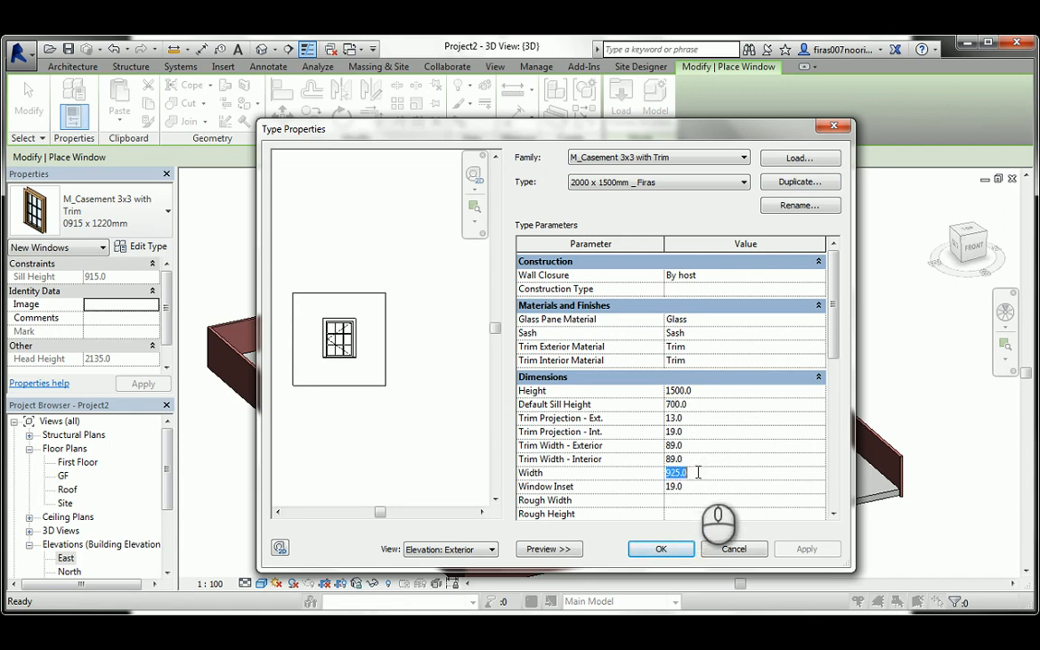
click(659, 553)
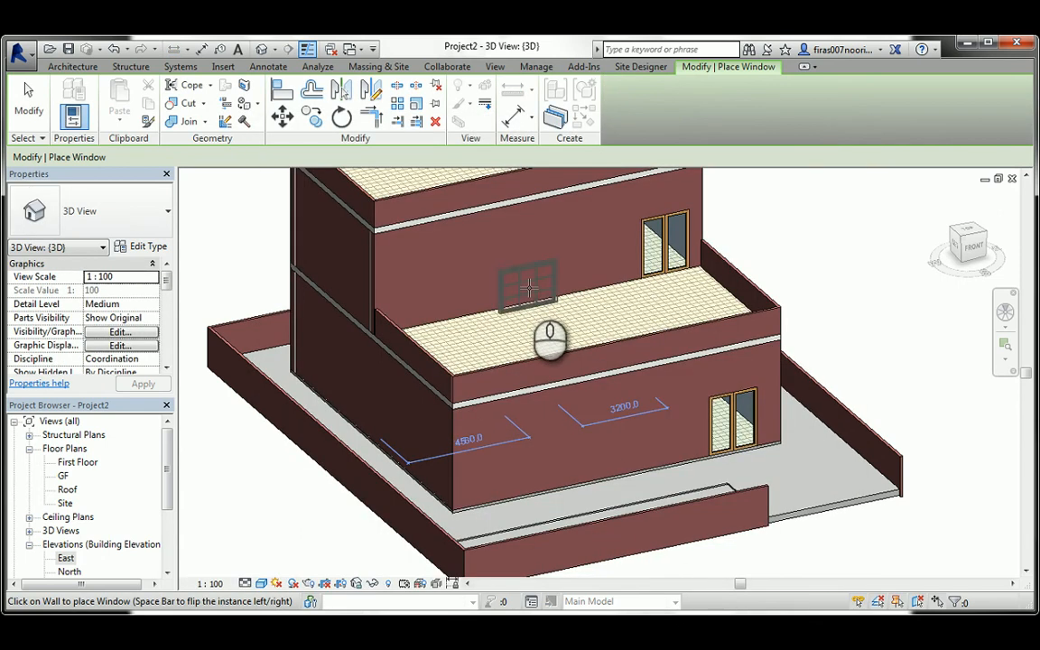
Place two of the new windows on the upper-floor wall facing the terrace and two on the ground-floor front wall, beside the doors.
click(583, 246)
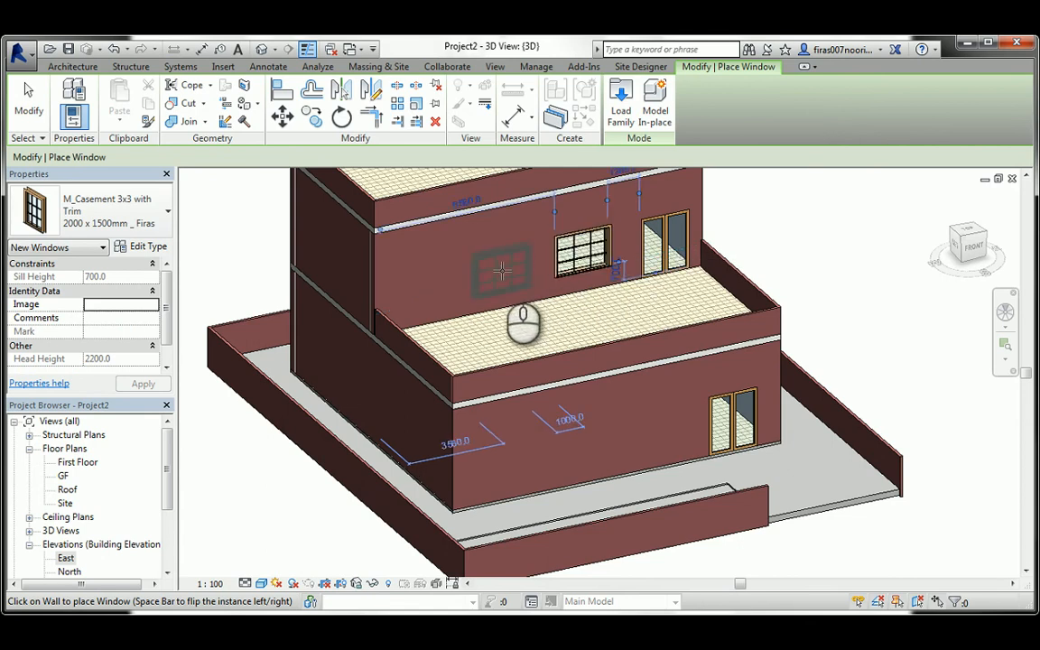
click(488, 286)
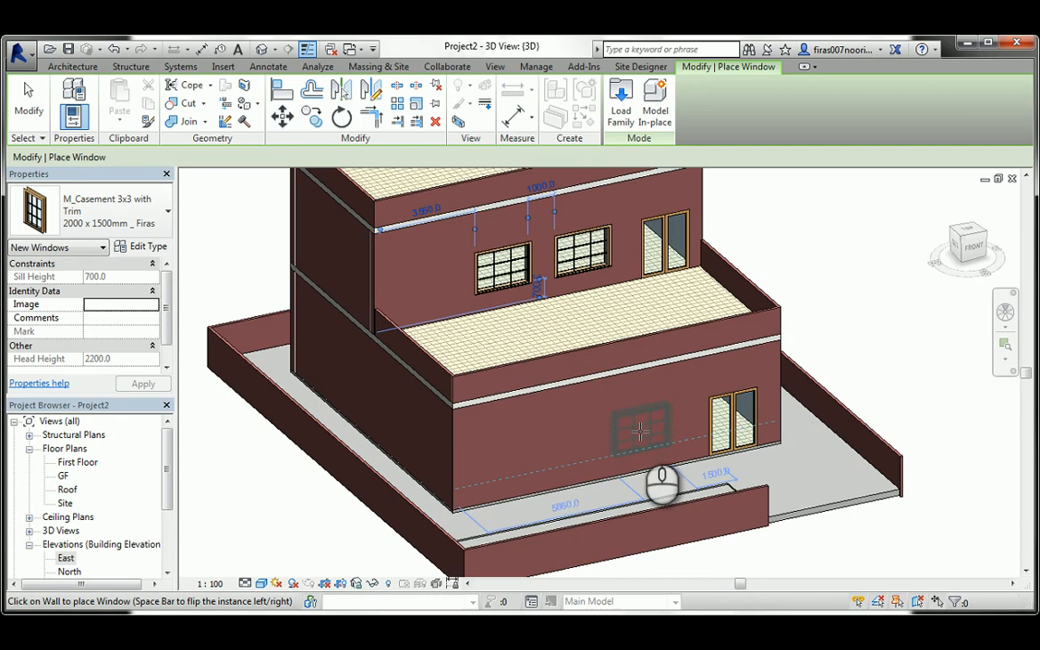
click(639, 433)
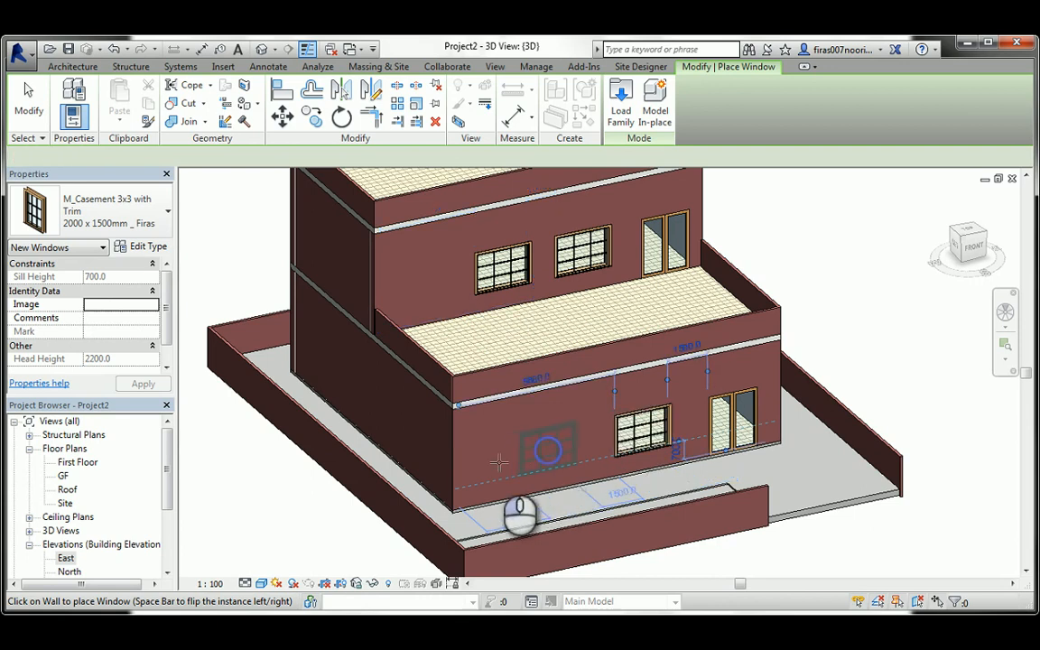
key(Escape)
key(Escape)
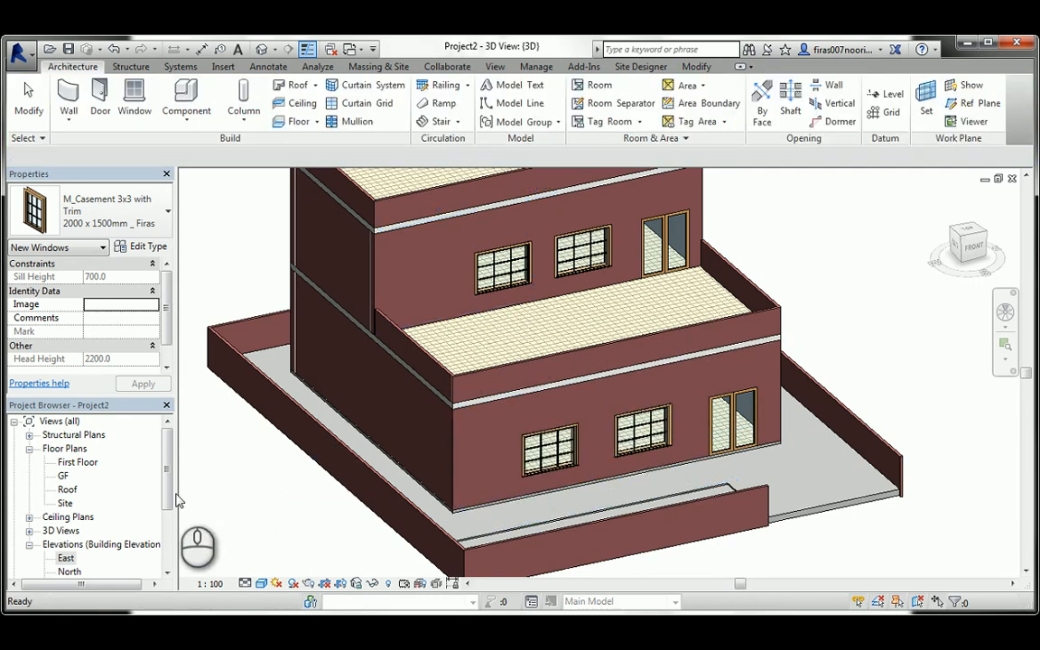
Open the South elevation view.
scroll(178, 506, down, 2)
click(65, 503)
click(67, 531)
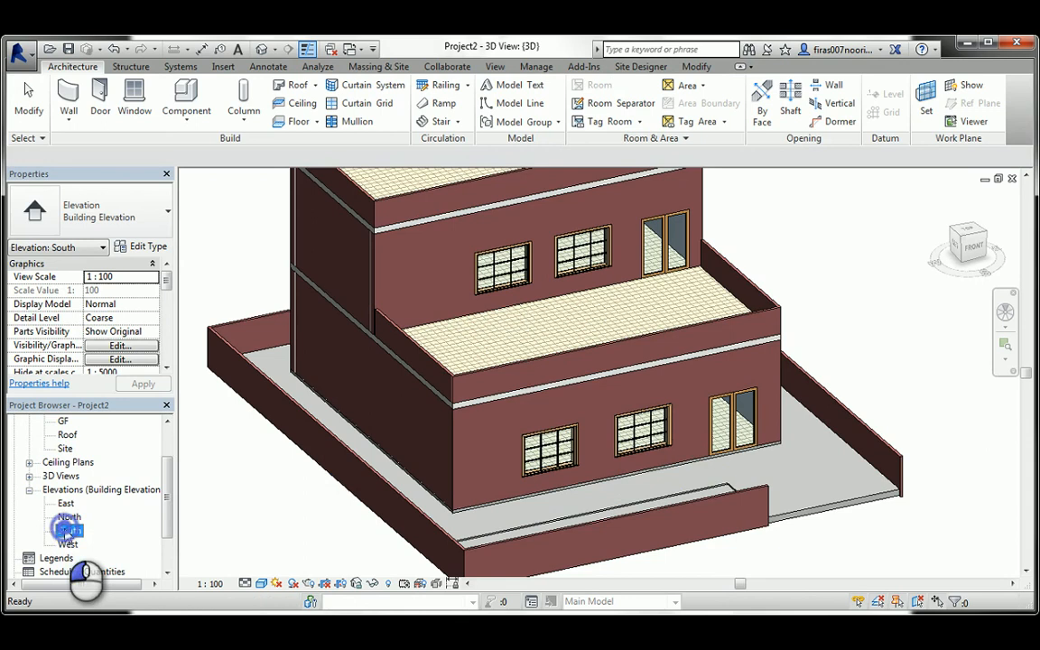
double_click(68, 531)
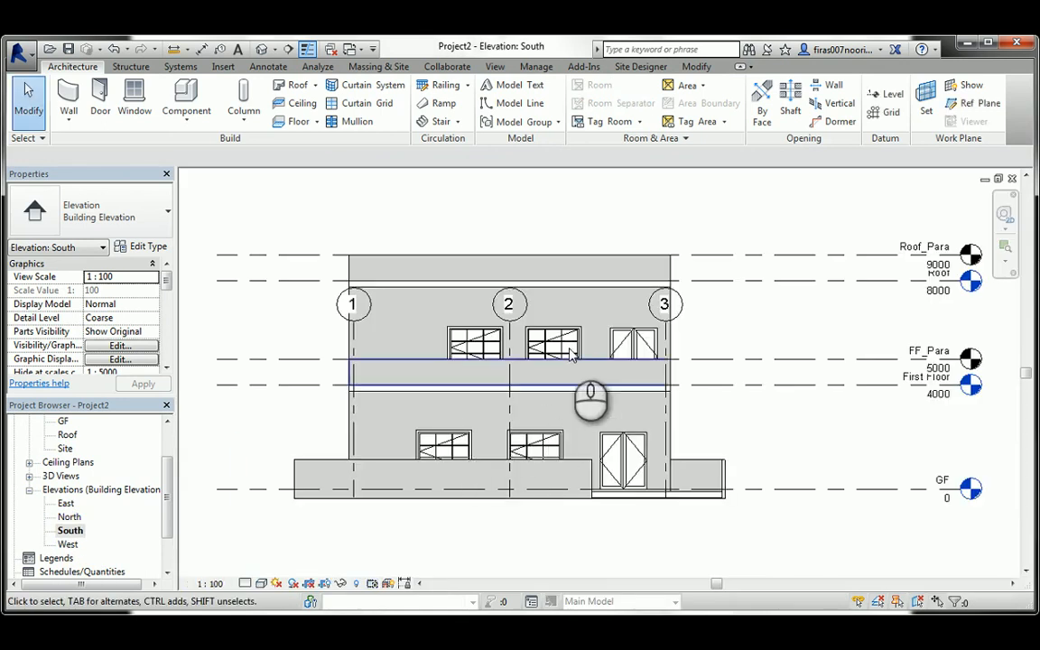
Align the top of the ground-floor window nearest the door with the top edge of the double door.
scroll(571, 355, up, 6)
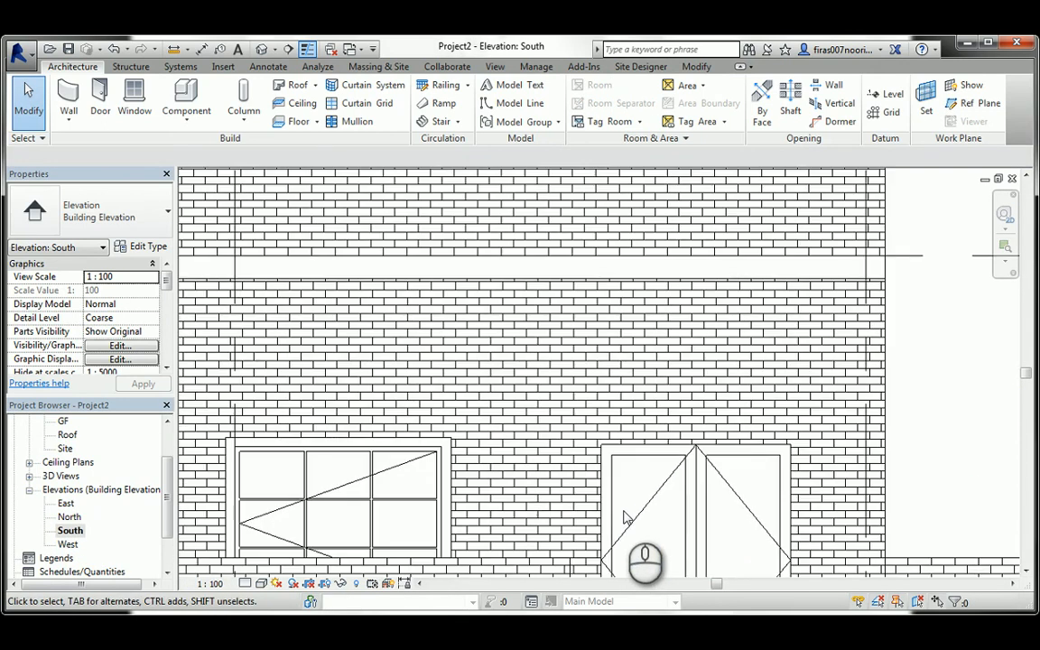
middle_drag(624, 517, 646, 386)
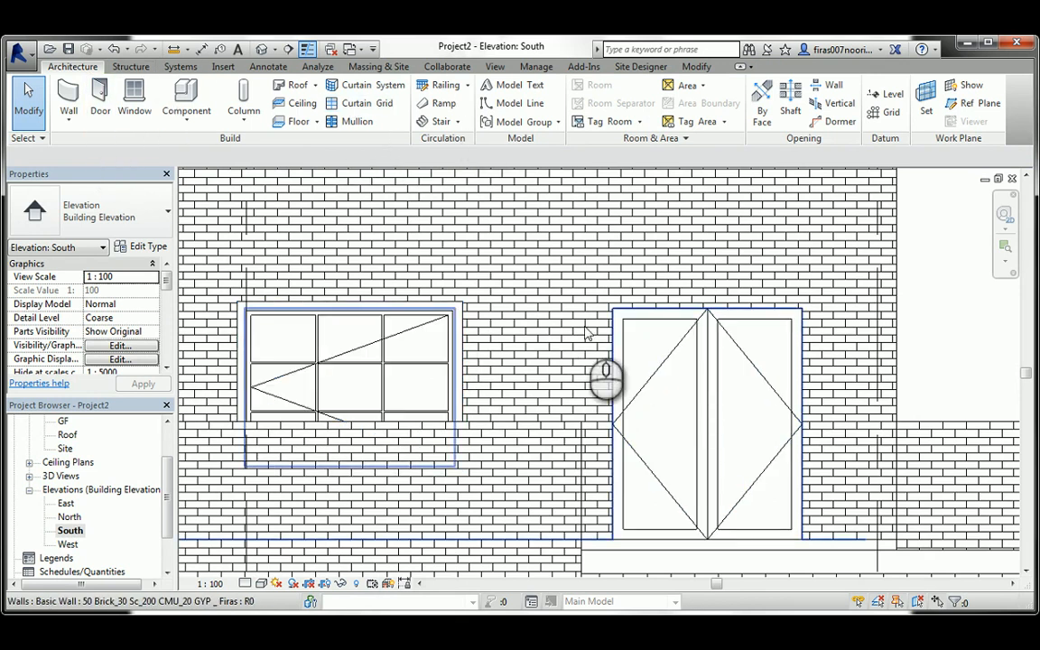
click(432, 312)
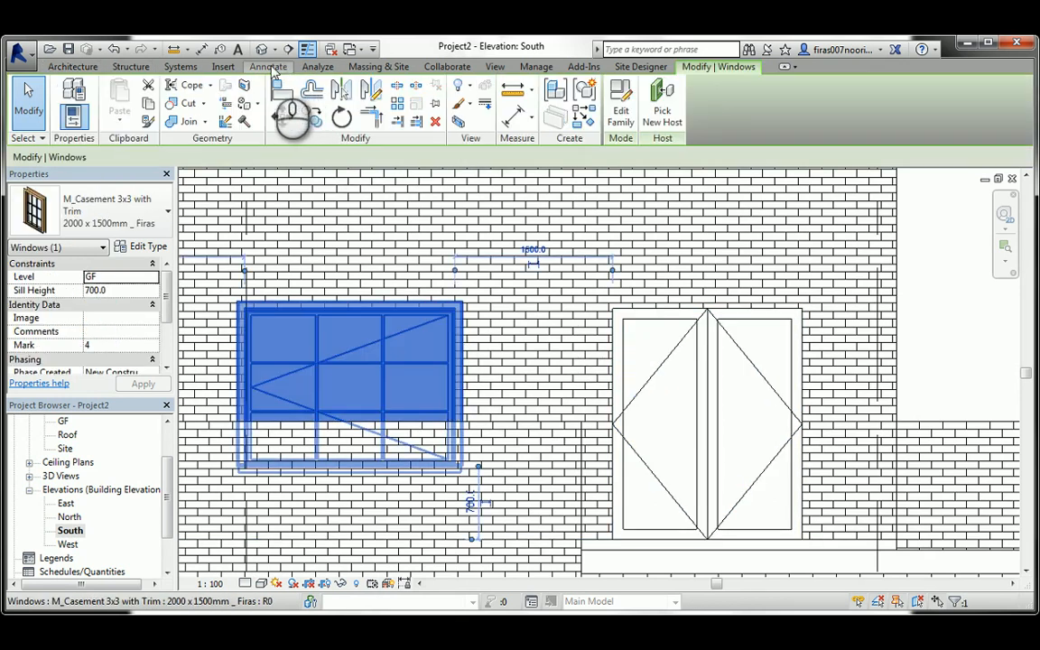
key(Escape)
key(a)
key(l)
click(630, 310)
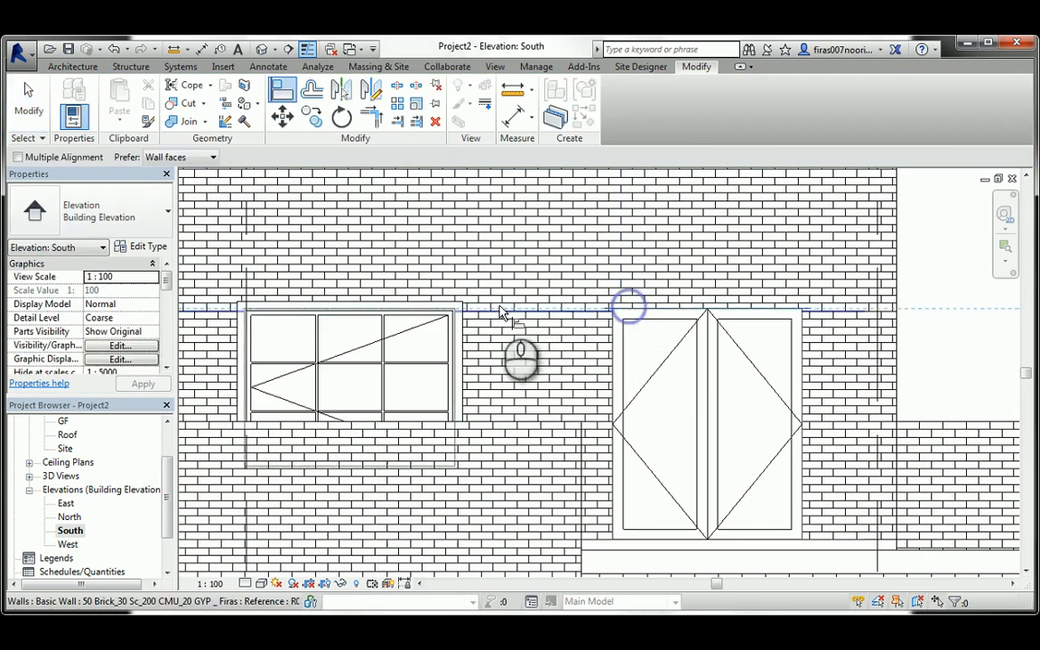
click(452, 309)
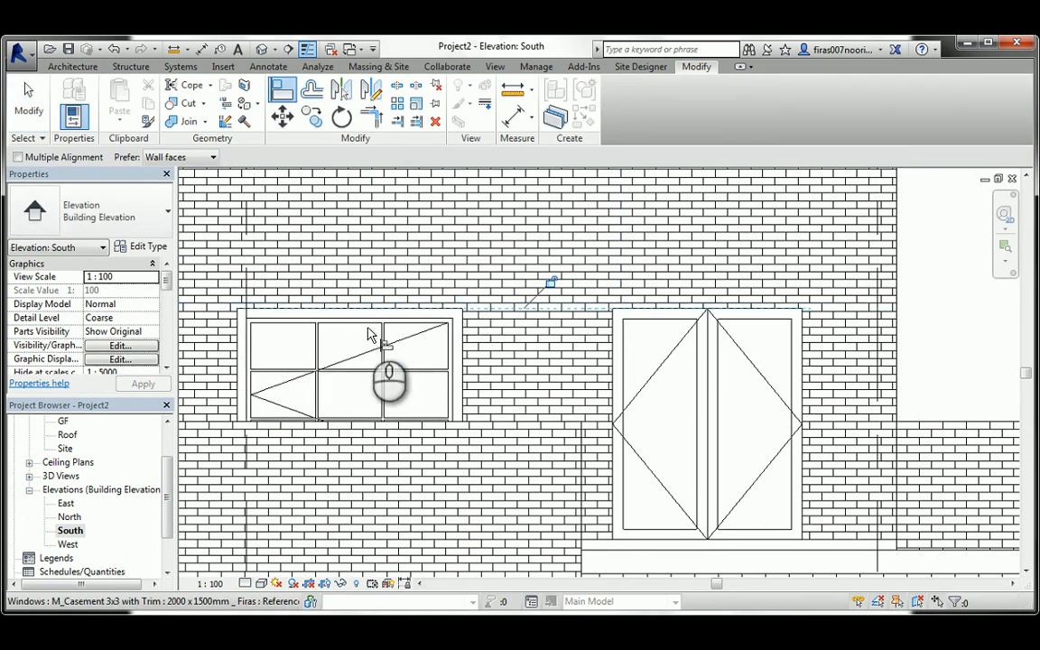
Align the top trim of the other ground-floor window with the top edge of the double door.
middle_drag(371, 331, 524, 333)
scroll(524, 332, down, 2)
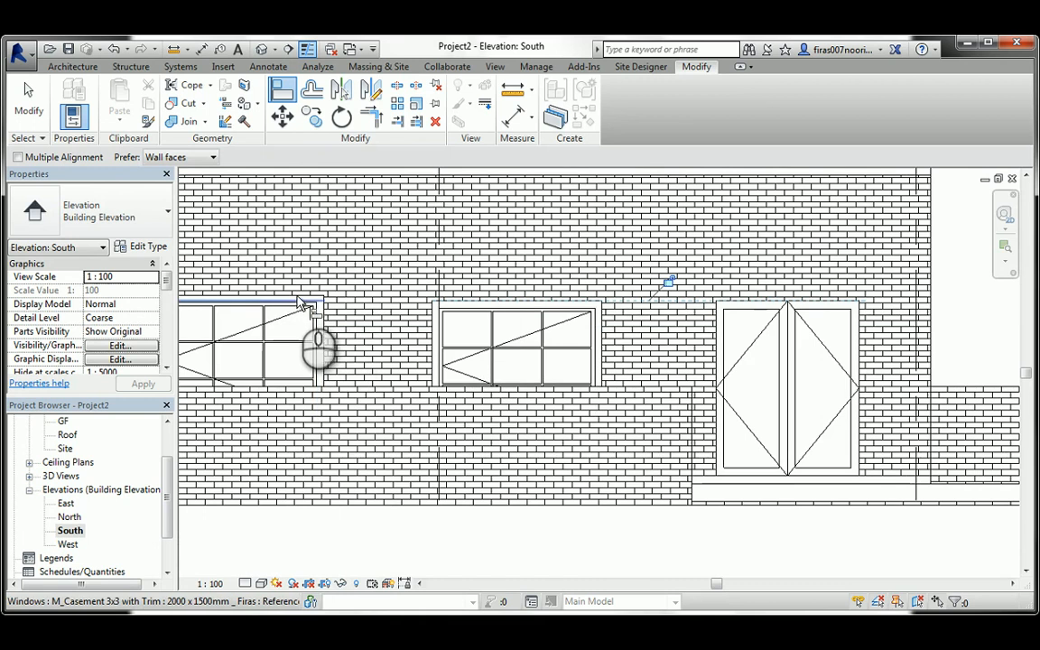
click(294, 297)
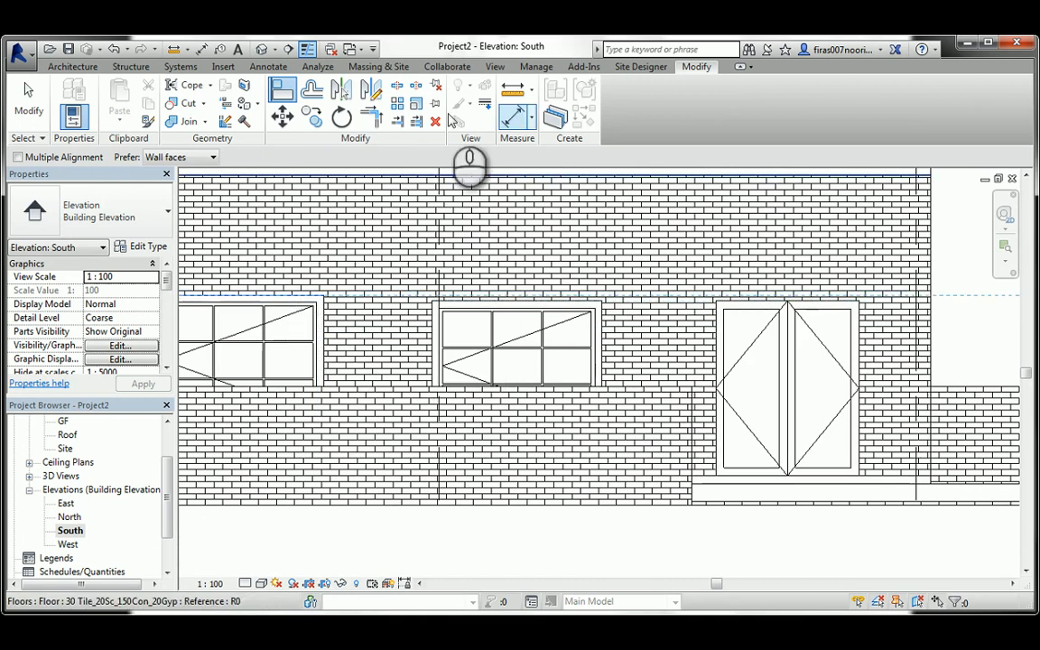
click(294, 96)
click(294, 94)
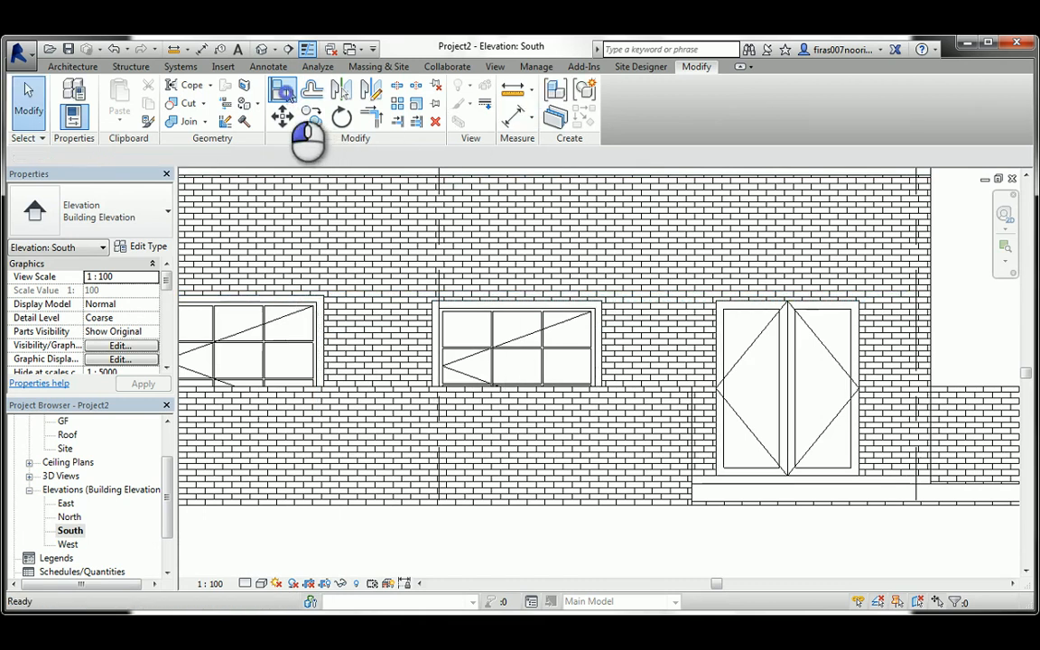
click(746, 302)
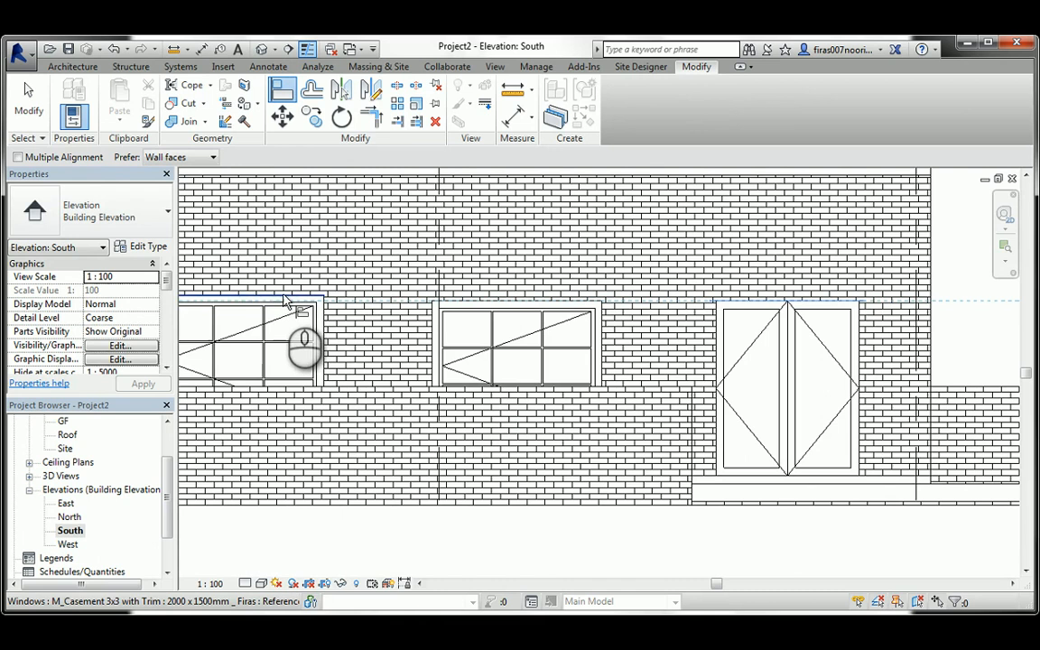
click(283, 297)
scroll(521, 397, down, 4)
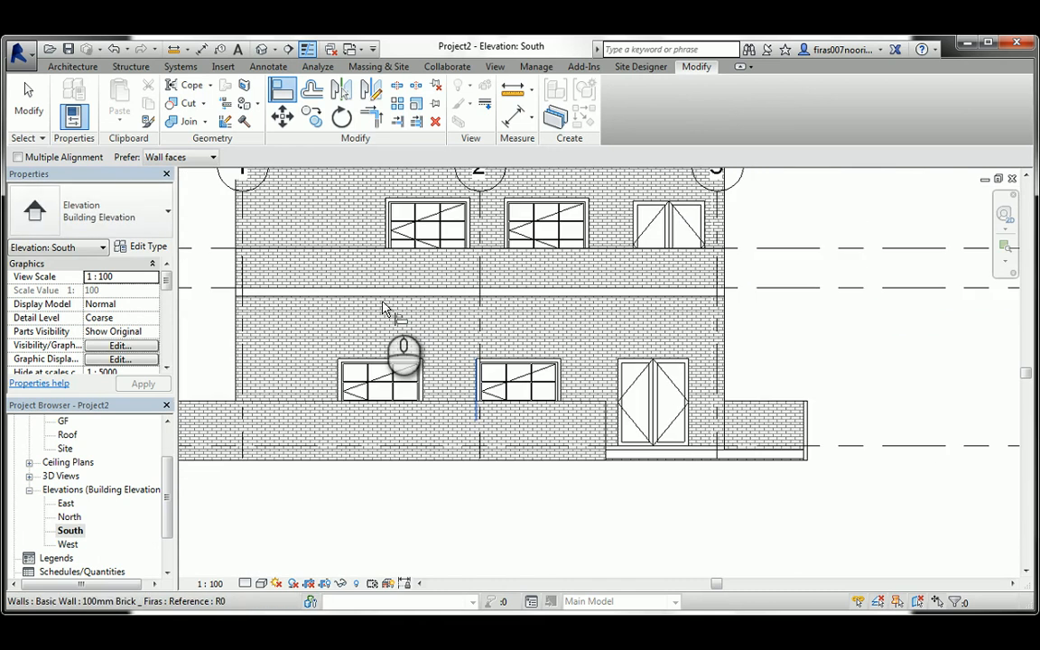
key(Escape)
key(Escape)
Align the tops of both upper-floor windows with the top of the upper-floor double door, using Multiple Alignment.
scroll(691, 307, up, 5)
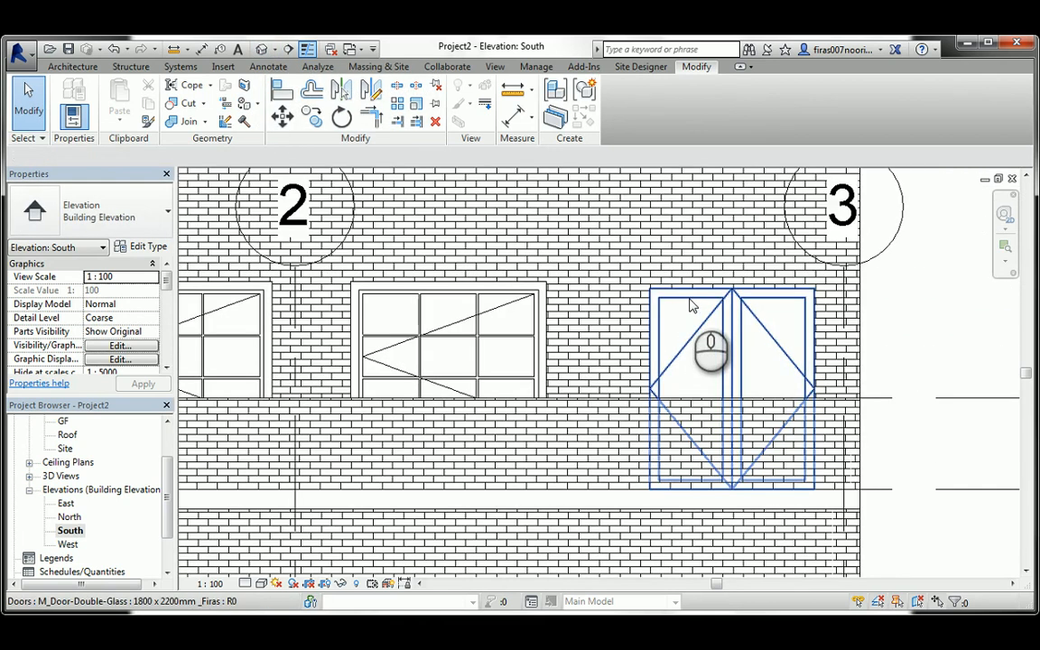
click(691, 307)
click(502, 297)
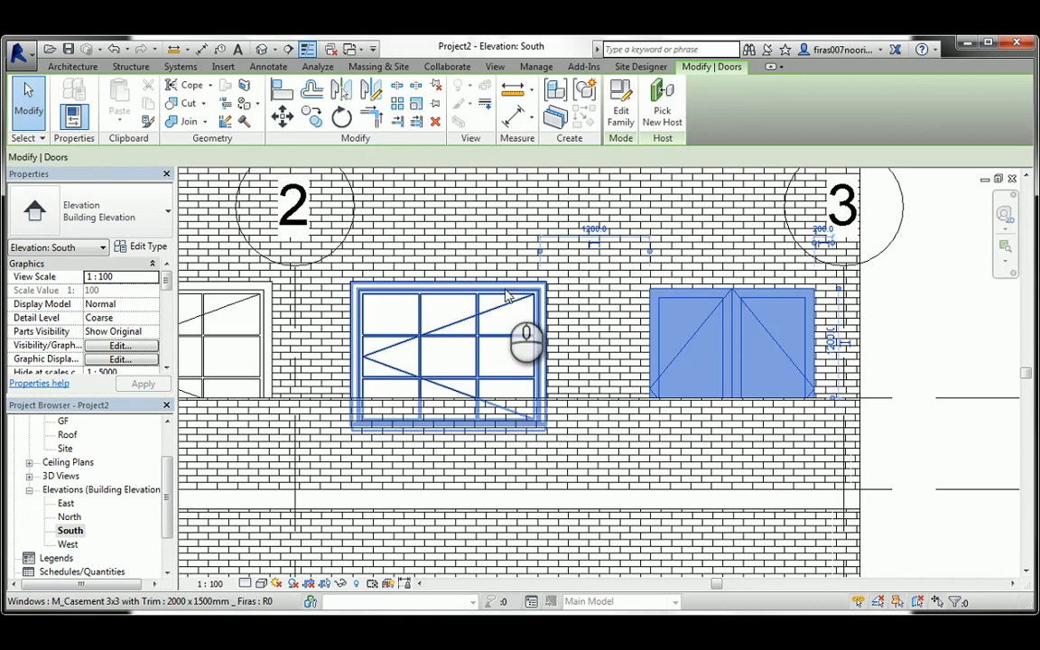
click(282, 95)
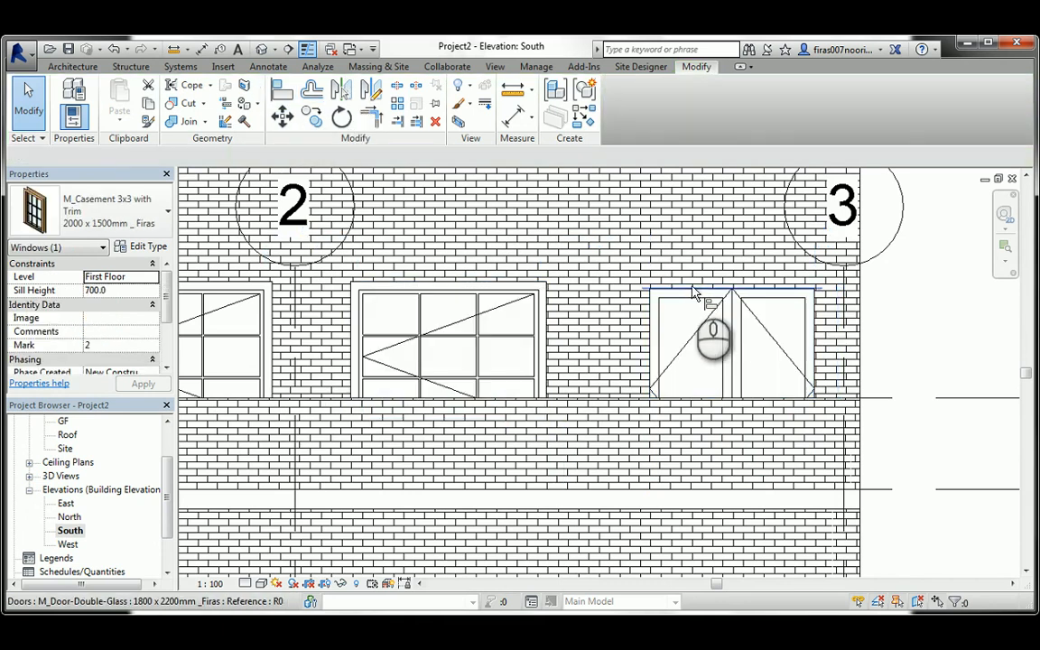
click(18, 157)
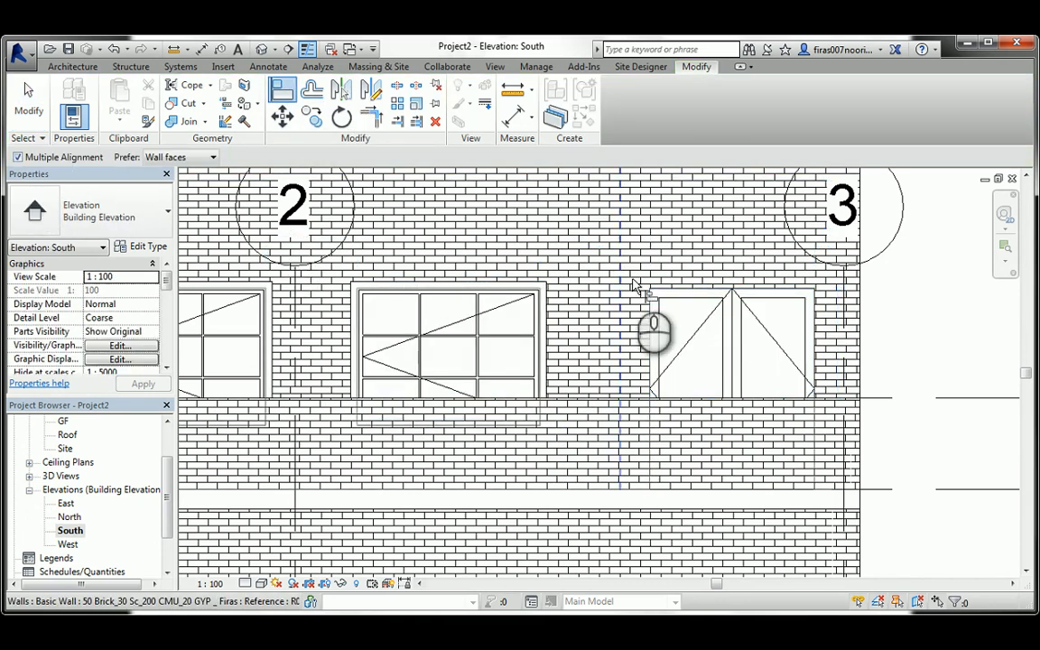
click(664, 290)
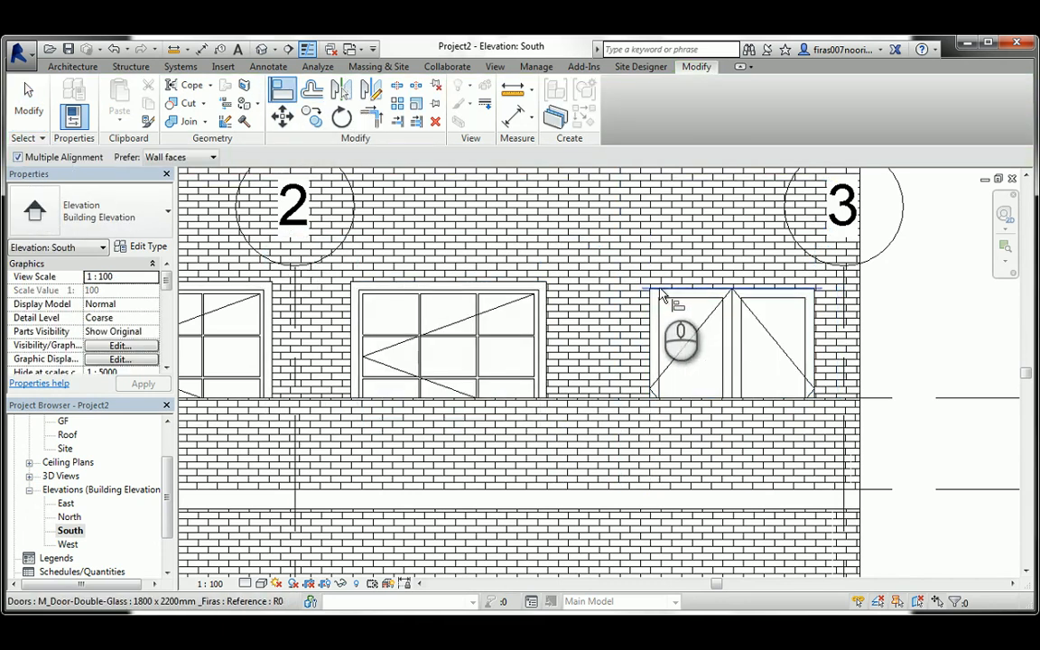
click(495, 287)
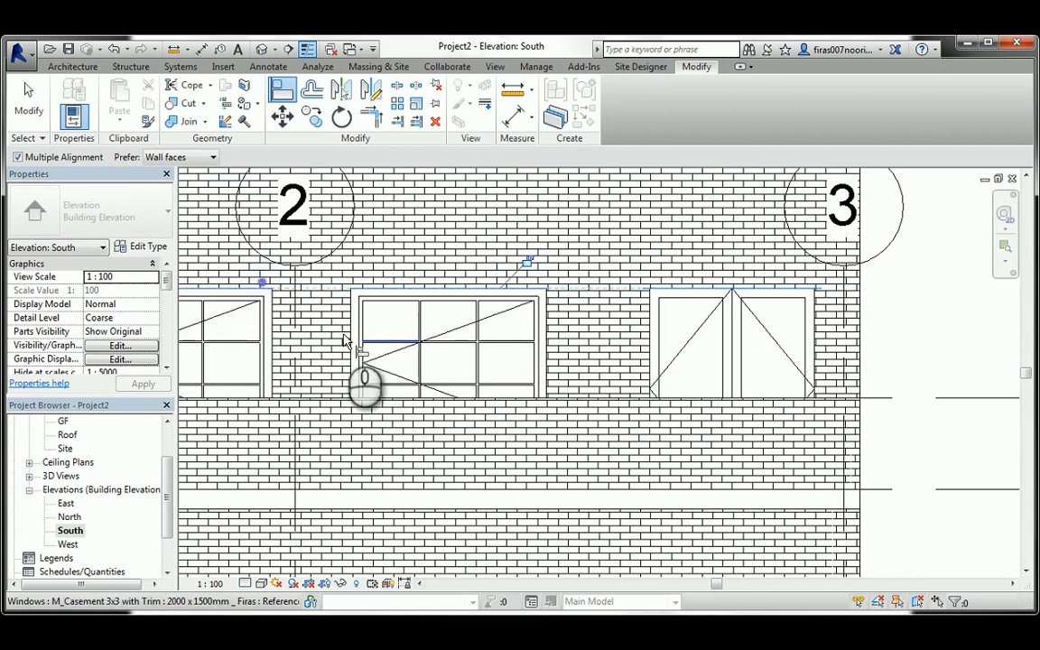
middle_drag(363, 326, 423, 341)
scroll(459, 360, down, 1)
Return to the 3D view and inspect the front openings, the roof parapet and the properties of the upper-floor side wall.
click(258, 49)
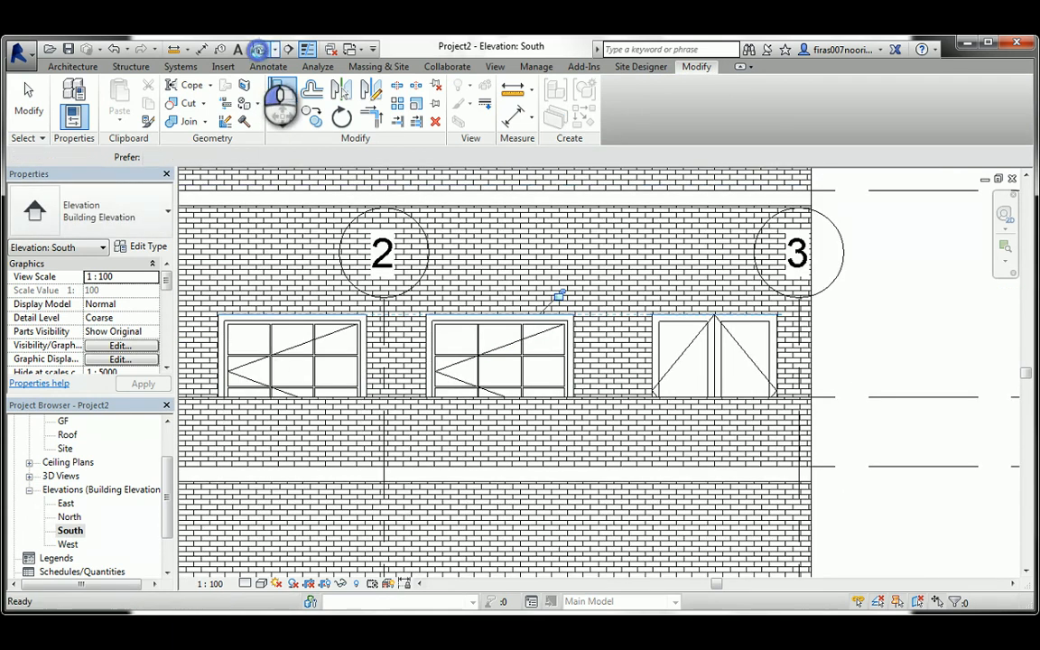
click(622, 394)
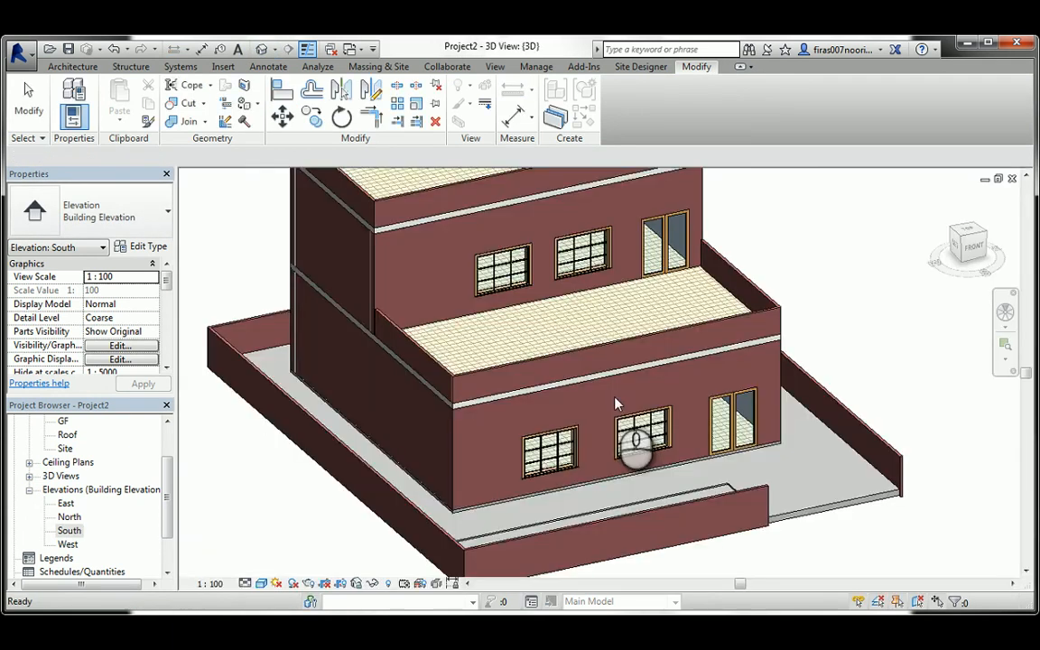
key(a)
key(l)
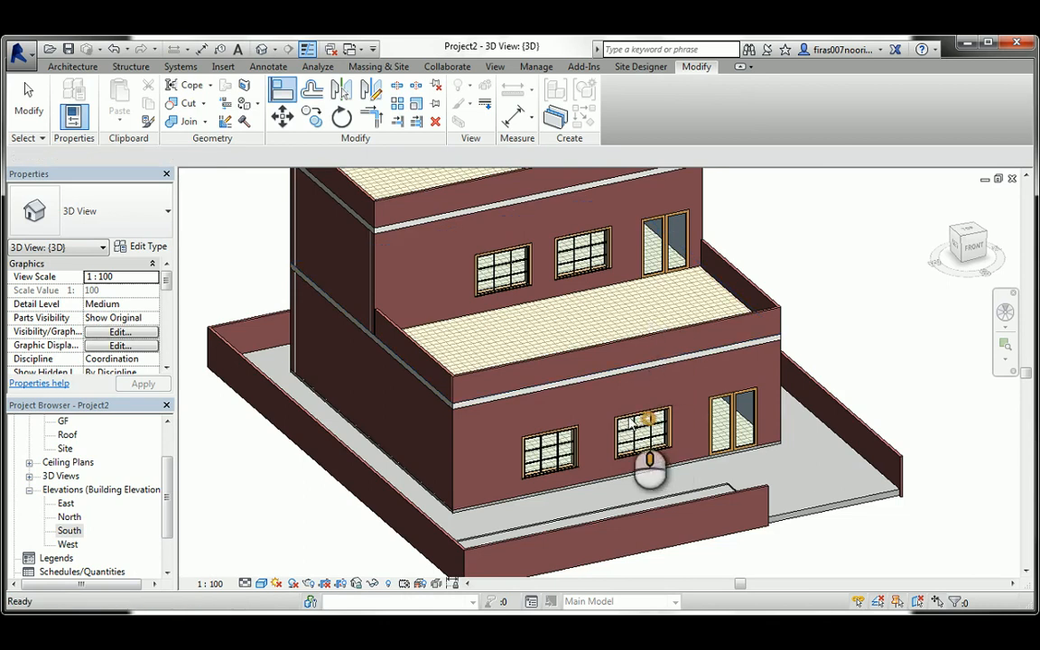
key(Escape)
shift+middle_drag(631, 421, 601, 411)
shift+middle_drag(698, 451, 635, 442)
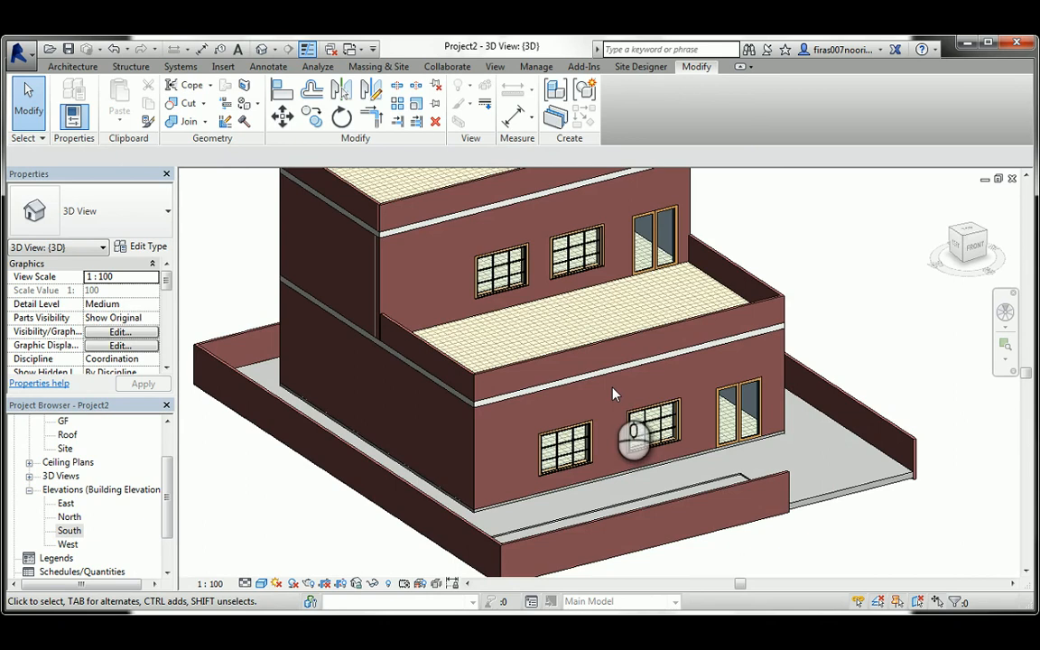
middle_drag(523, 360, 509, 390)
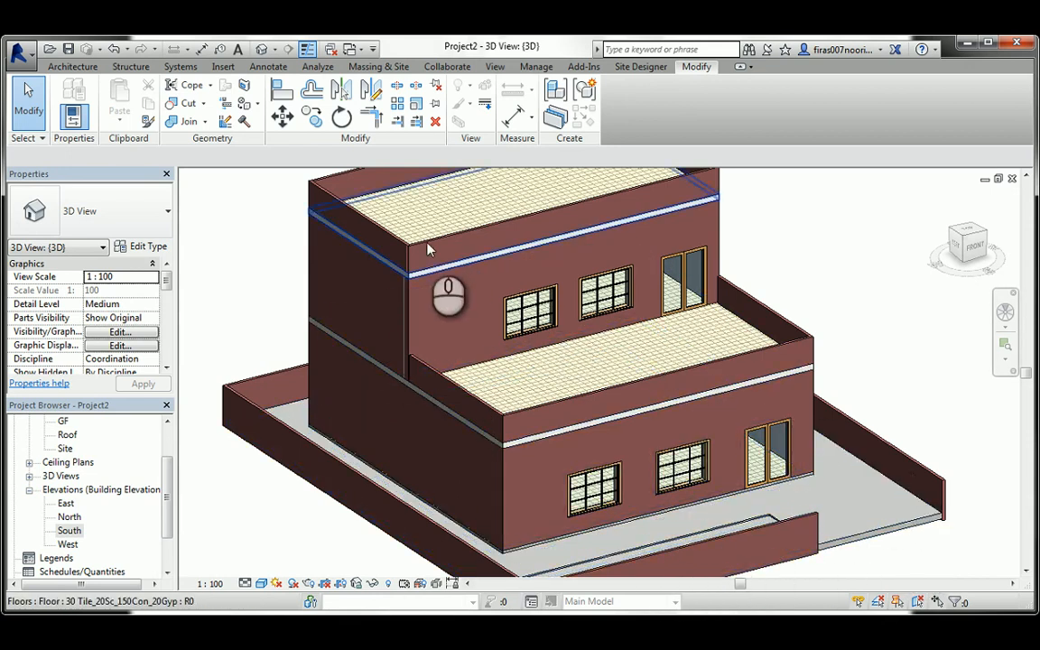
middle_drag(429, 250, 429, 318)
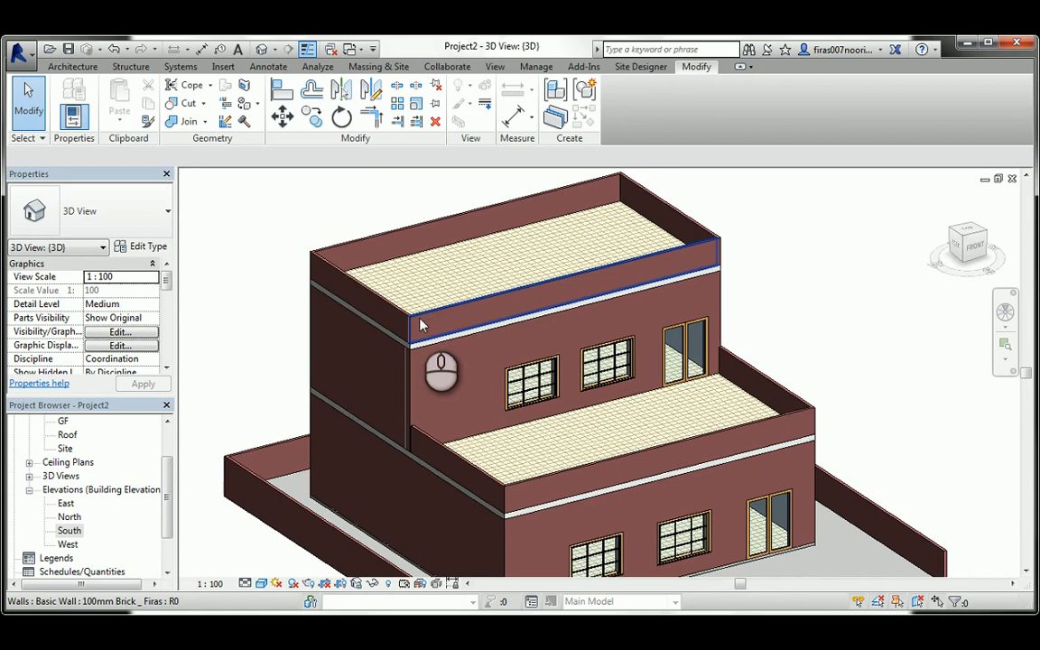
click(314, 357)
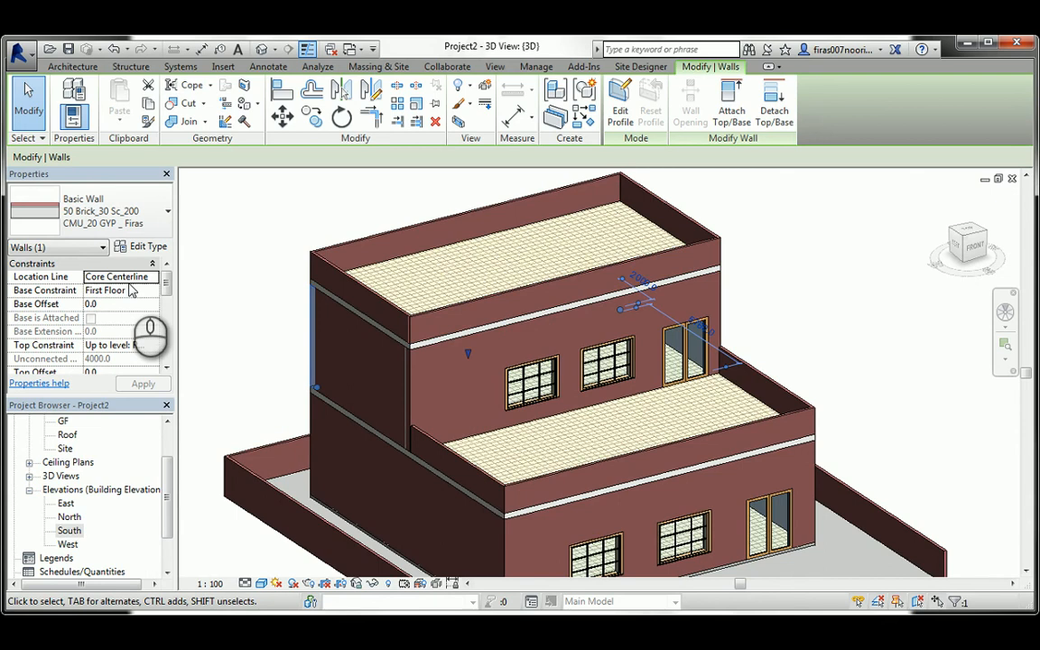
click(275, 240)
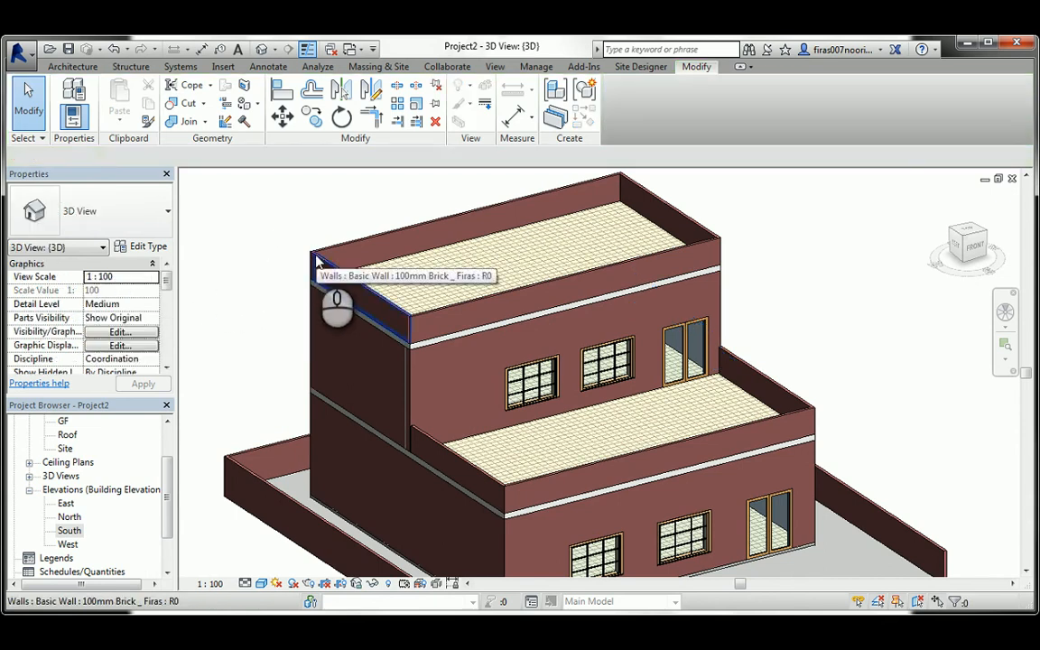
Inspect the roof parapet wall and the first-floor slab in the 3D view.
click(316, 260)
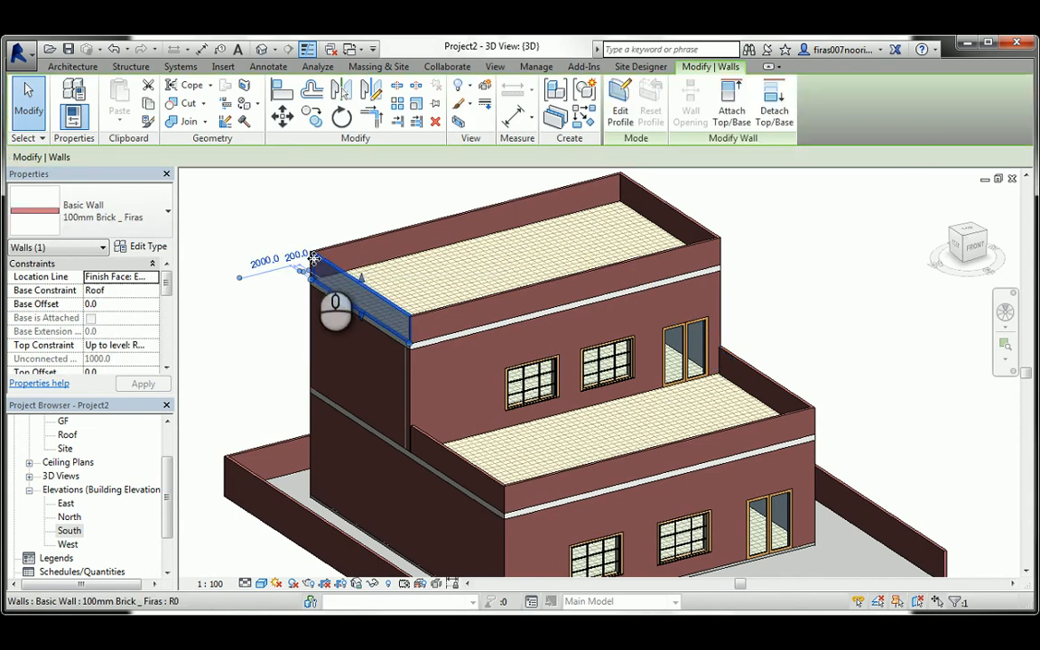
click(265, 327)
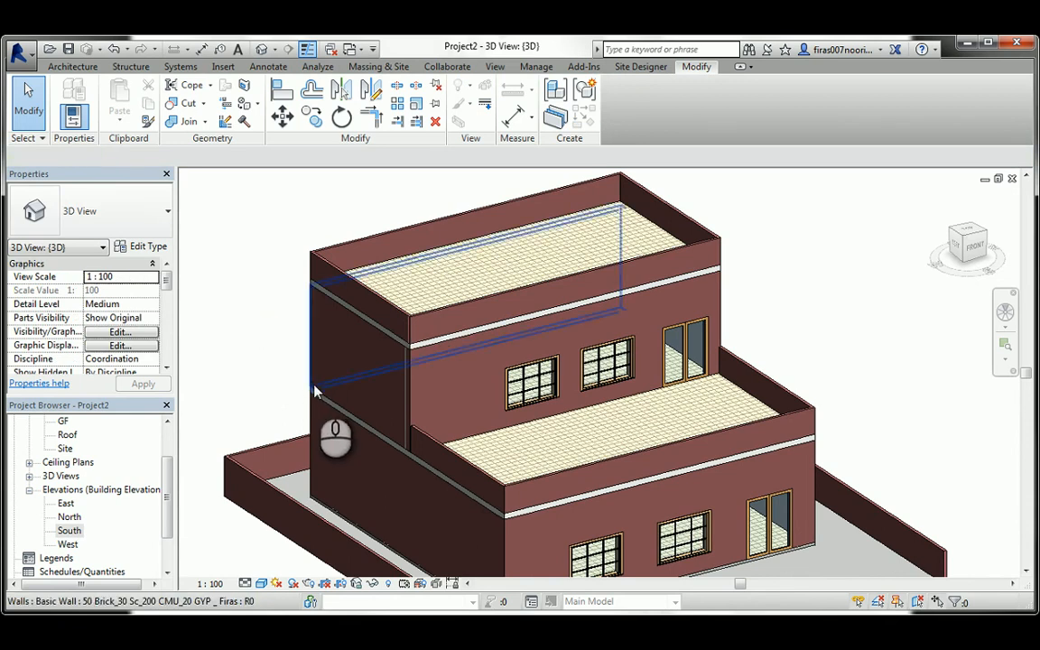
click(251, 417)
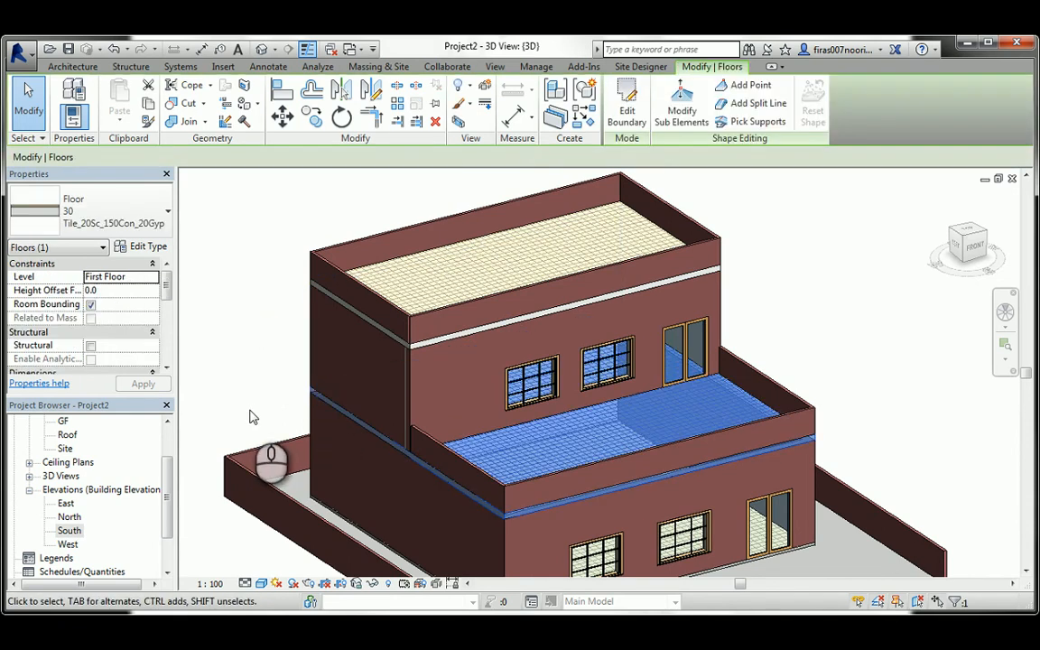
middle_drag(364, 432, 372, 370)
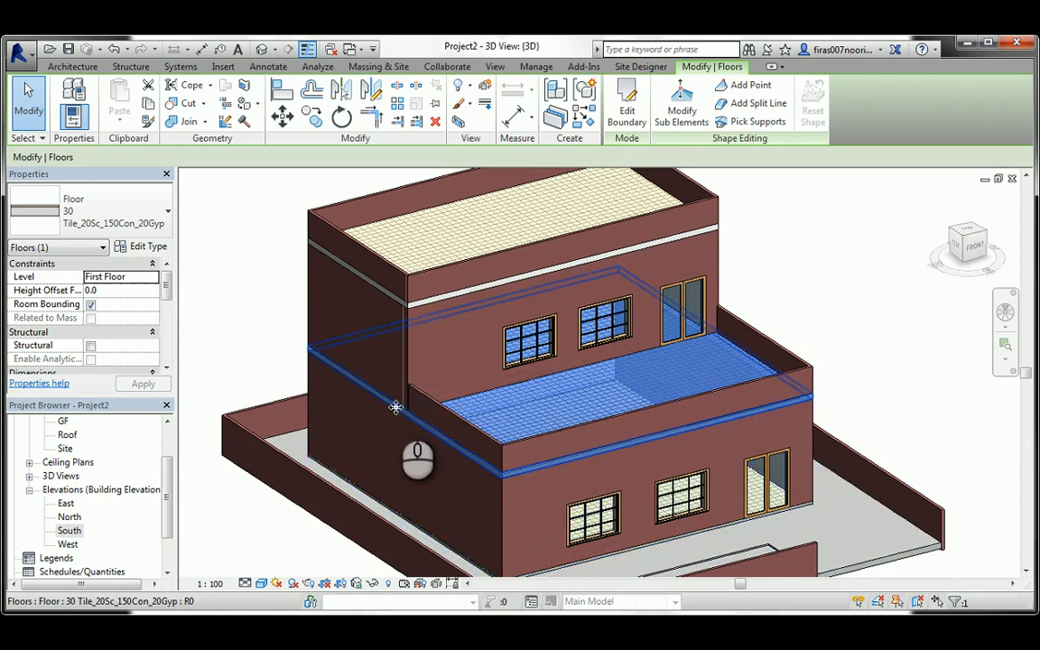
click(242, 313)
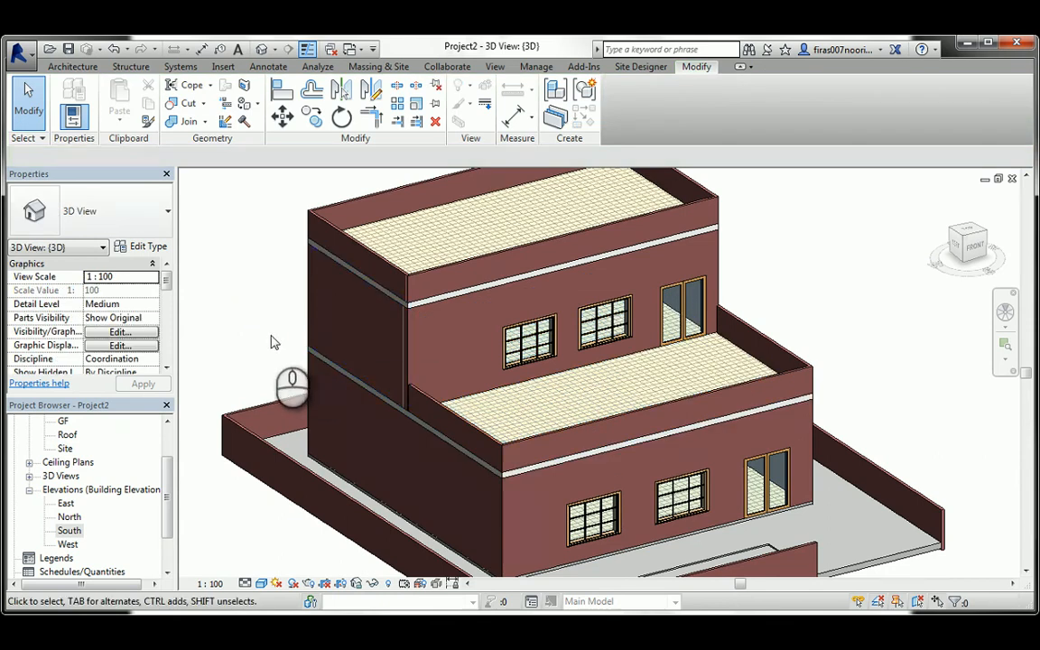
In the GF plan, start a stair and place a straight 5500 mm run with 22 risers outside the building, east of the grid bubbles.
double_click(63, 421)
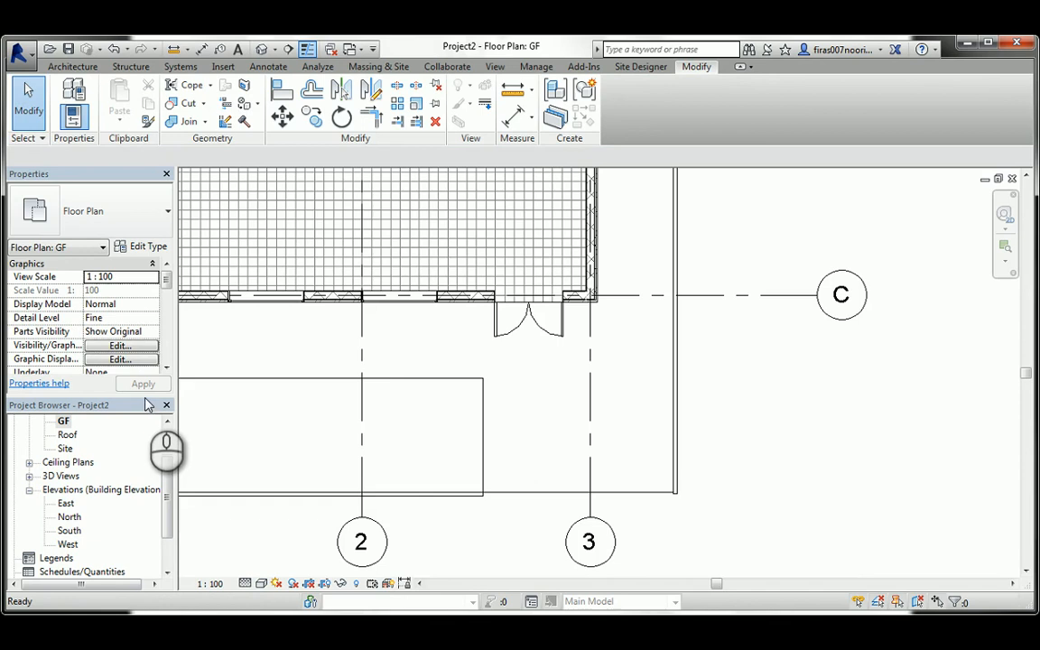
middle_drag(349, 327, 379, 446)
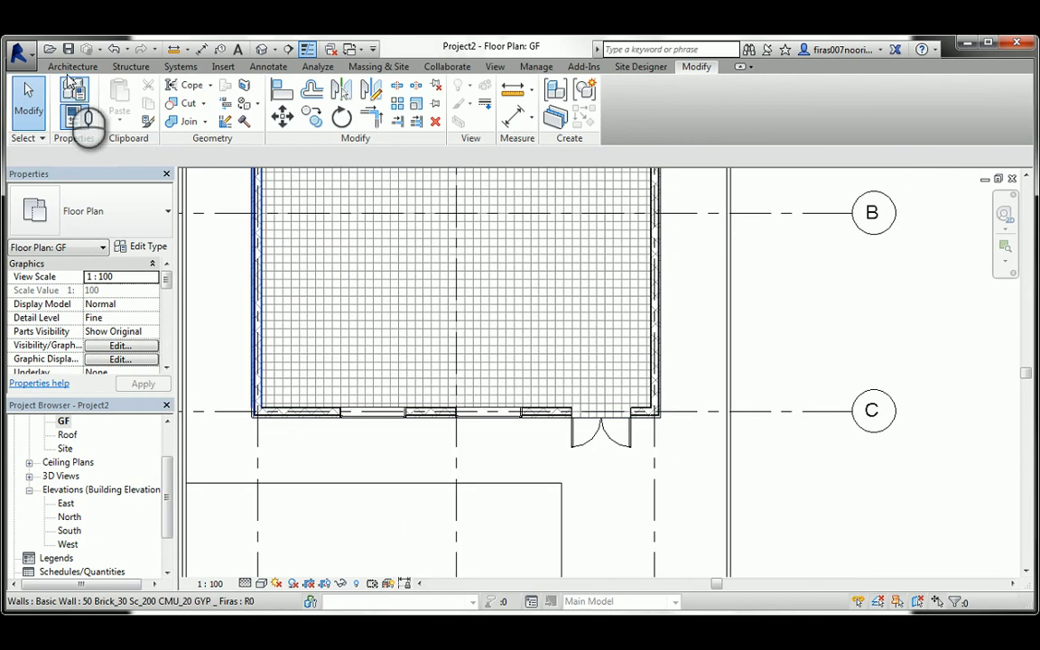
click(71, 68)
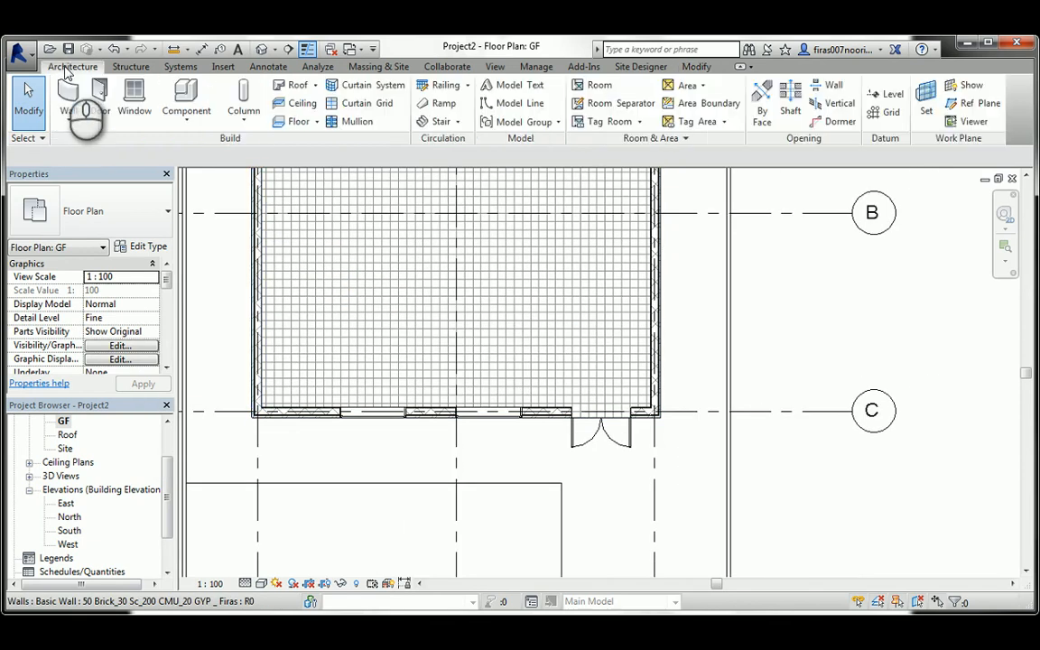
click(439, 123)
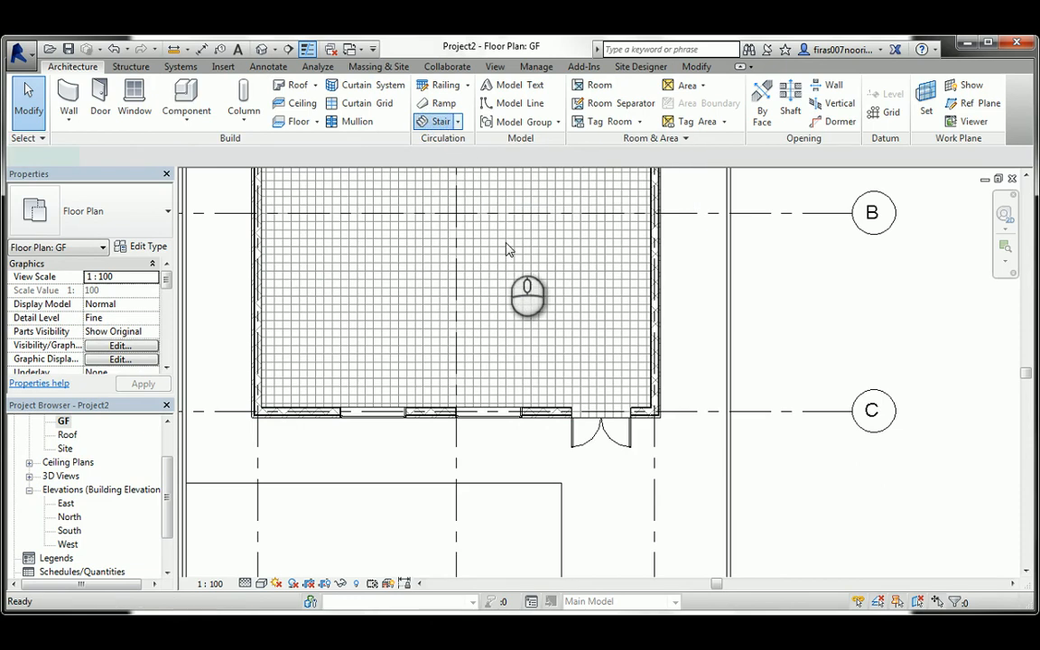
scroll(670, 261, down, 2)
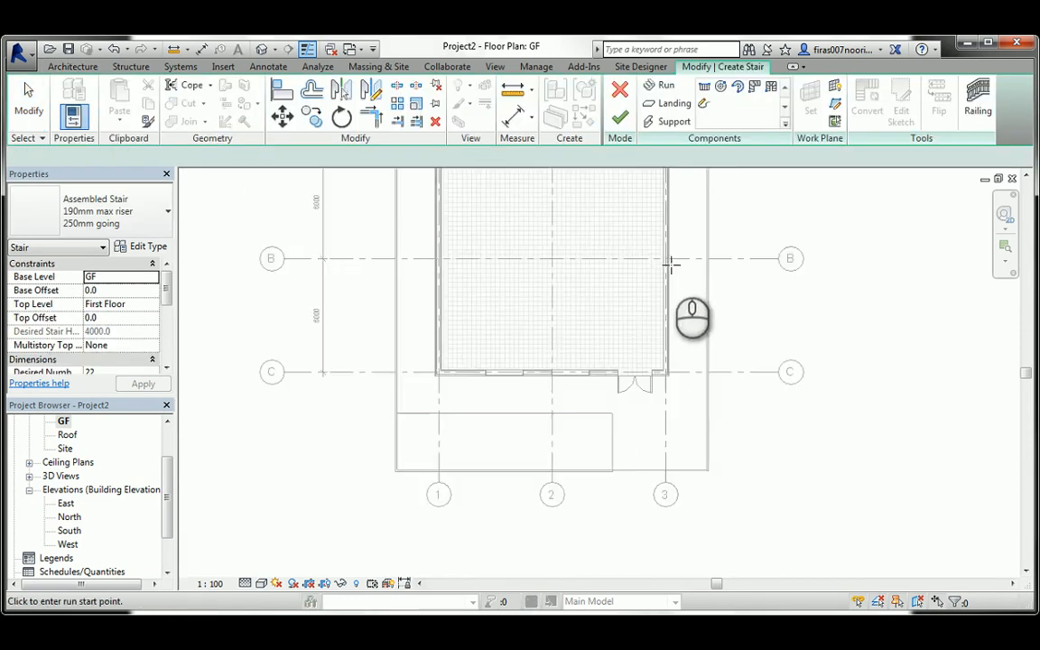
middle_drag(706, 257, 692, 299)
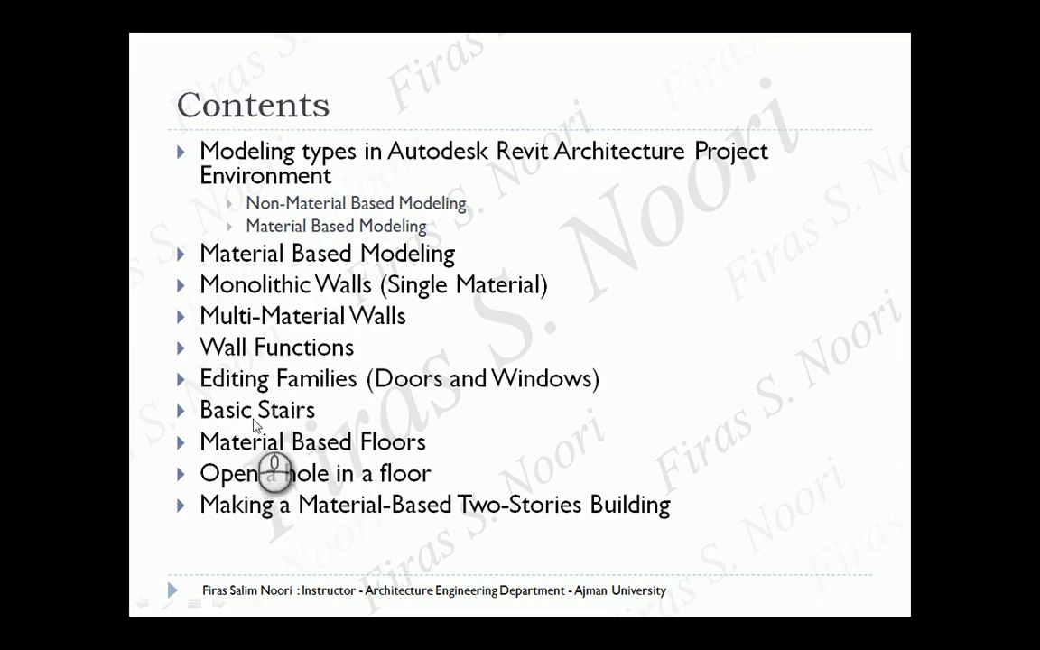
key(alt+Tab)
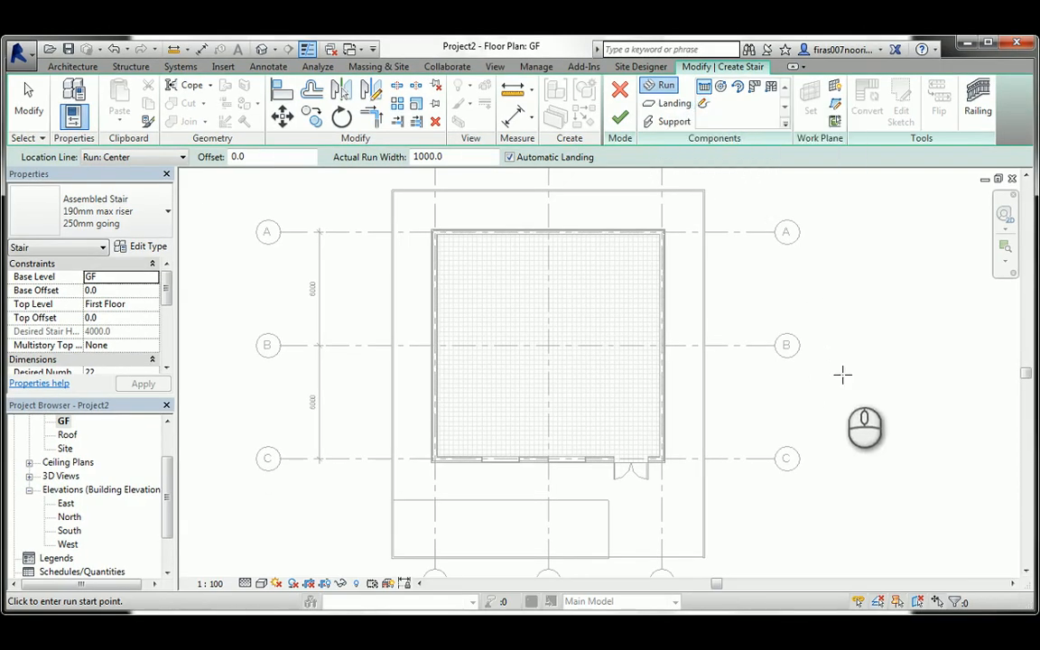
click(853, 427)
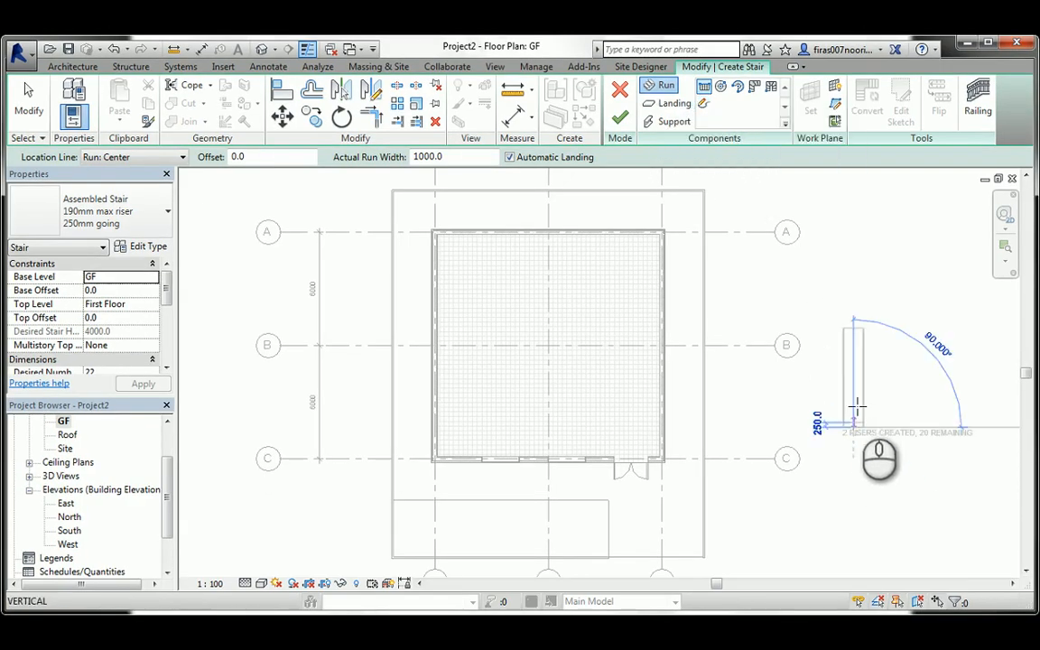
scroll(855, 411, up, 3)
scroll(854, 390, up, 1)
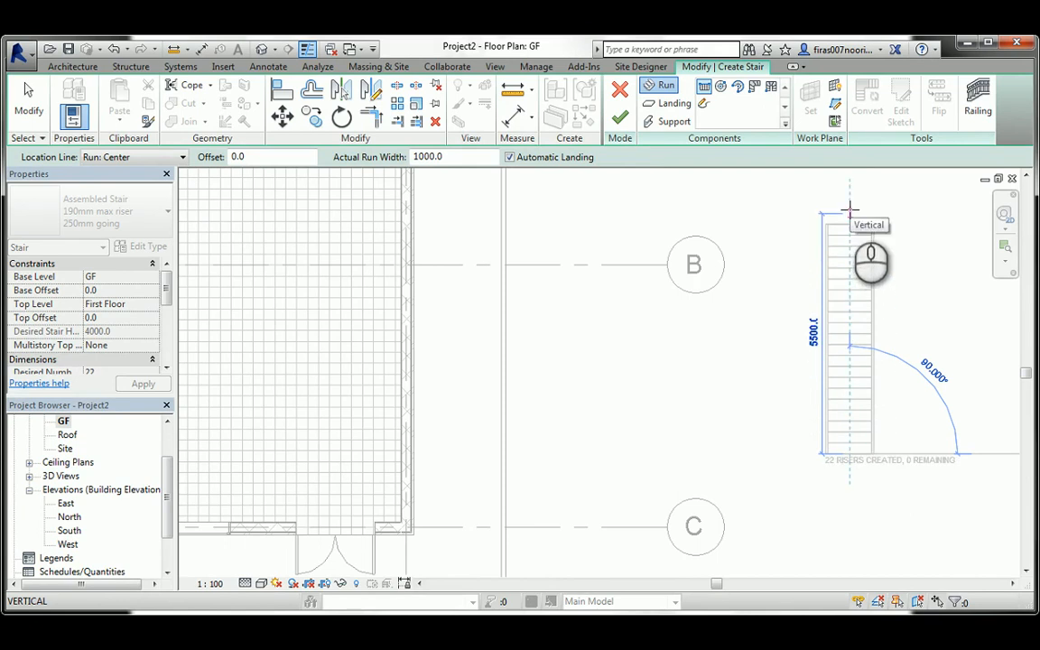
click(849, 214)
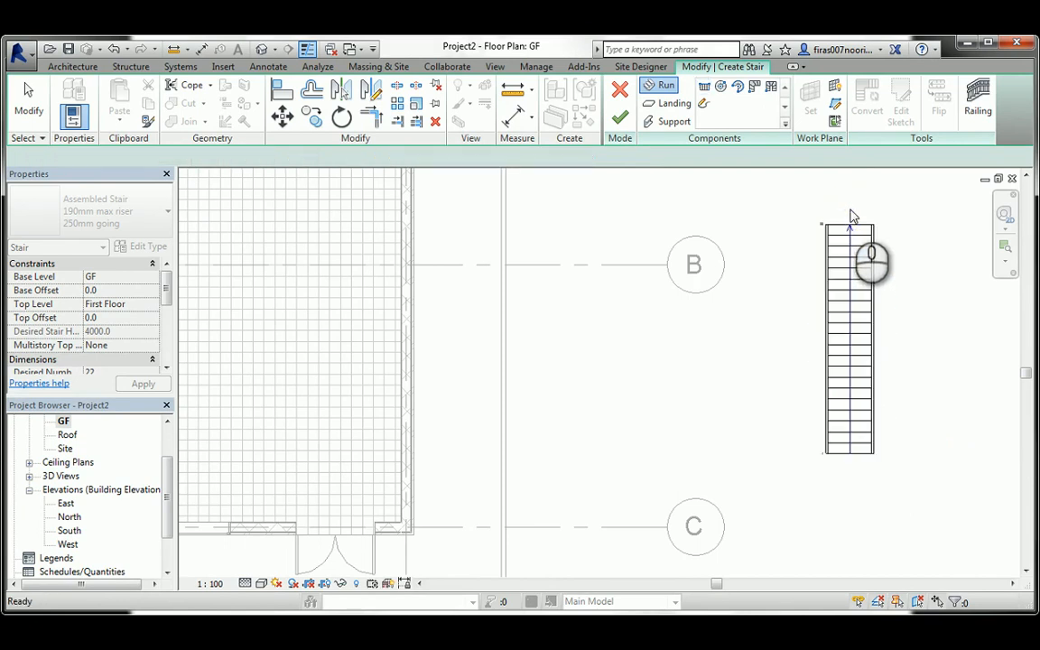
key(Escape)
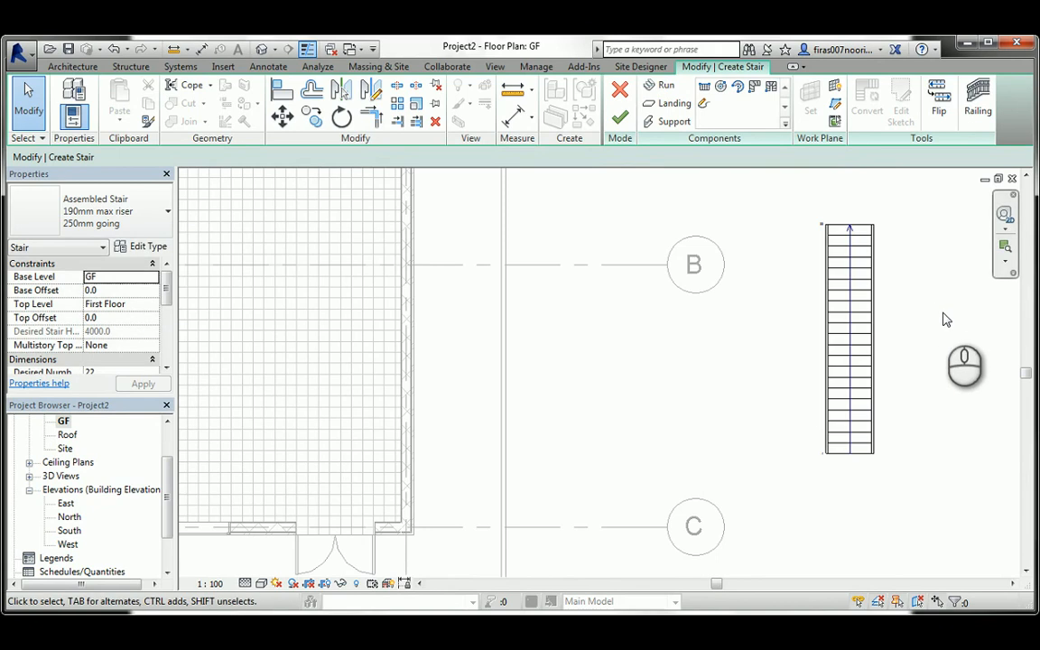
Add a separate 2250 mm run with 10 risers beside the straight flight, starting level with its base.
middle_drag(940, 308, 698, 362)
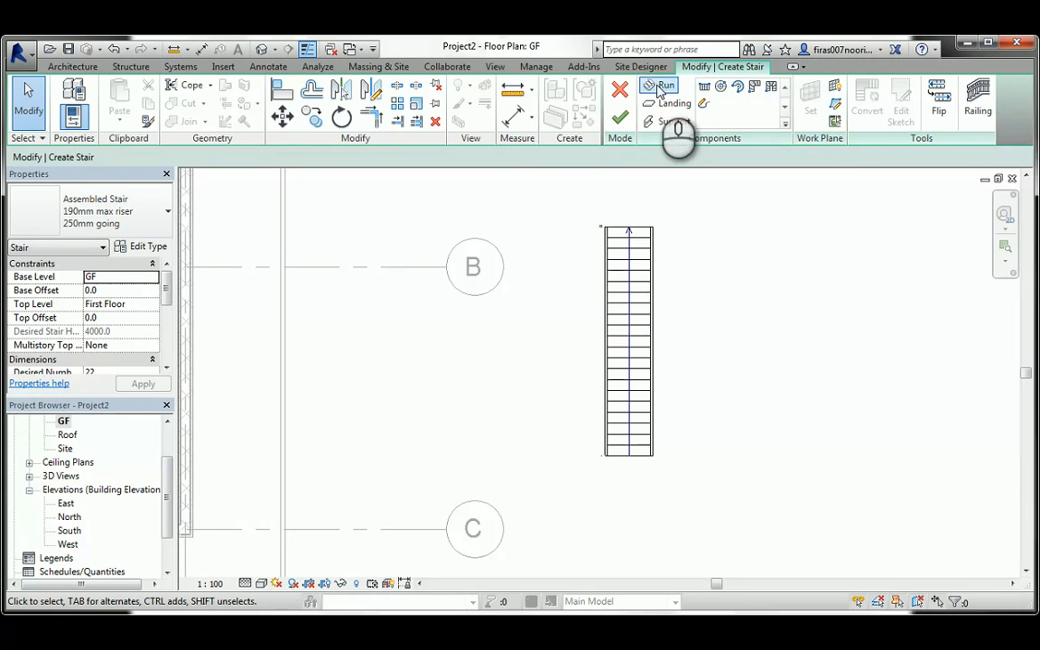
click(658, 86)
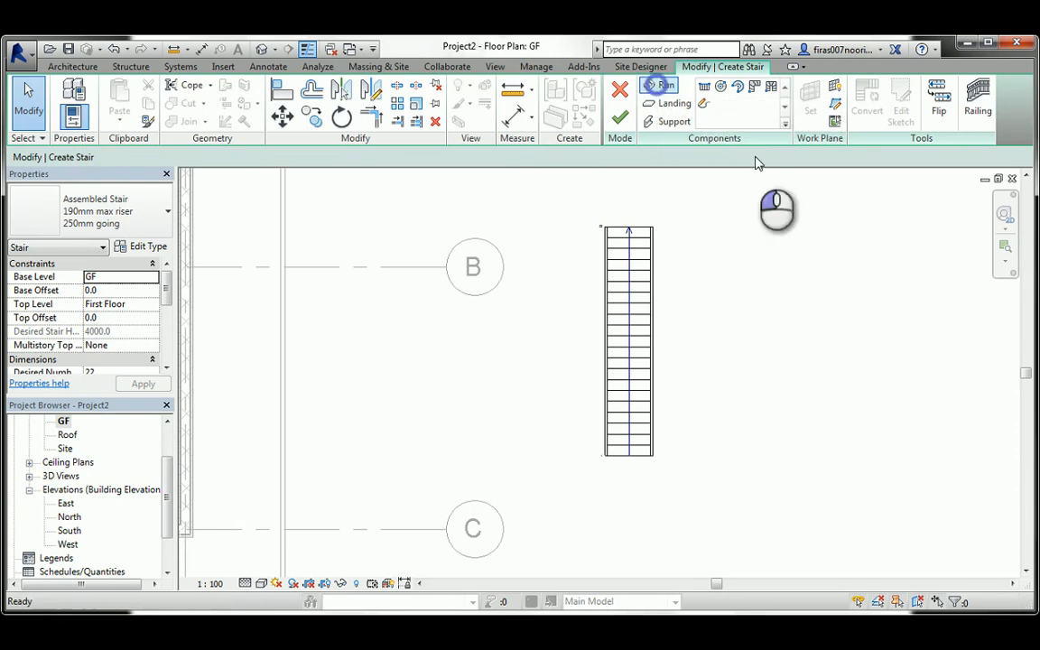
click(735, 455)
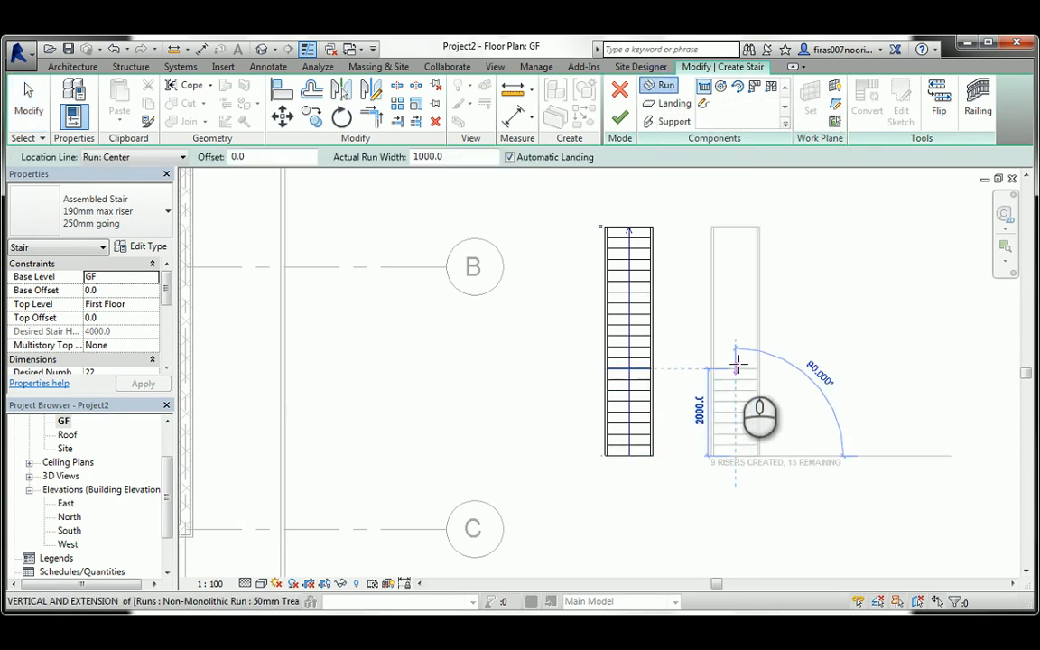
click(736, 358)
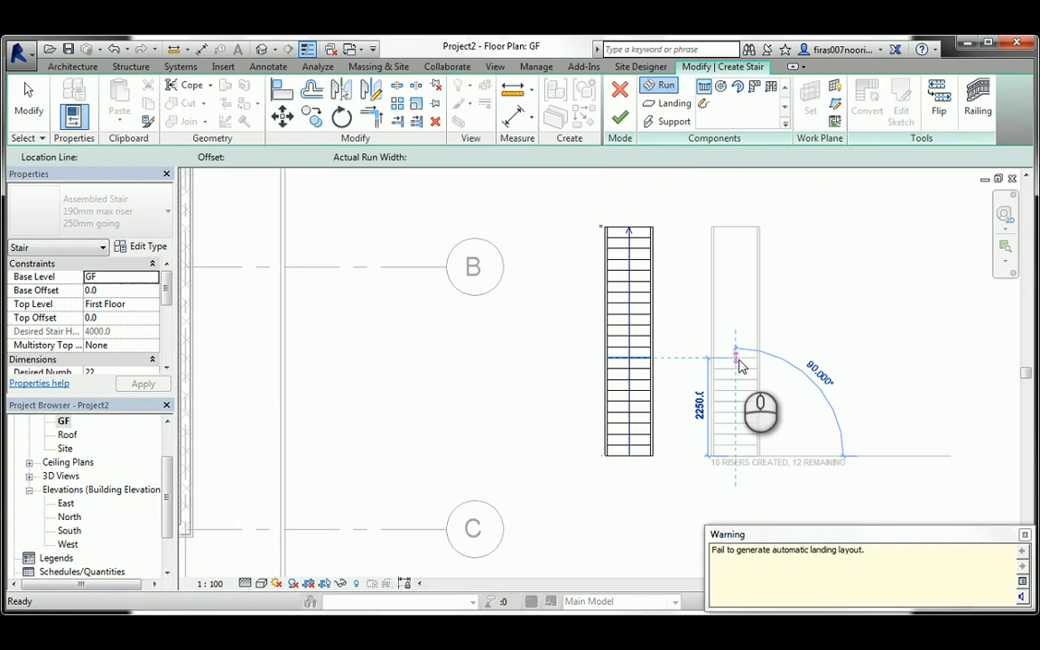
key(Escape)
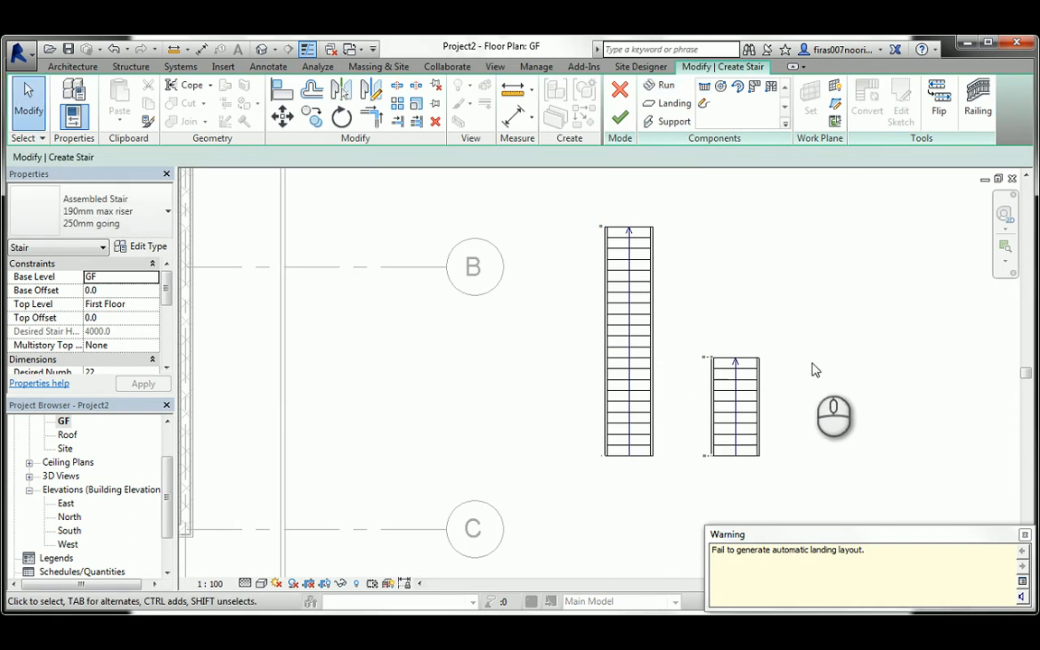
Add a parallel return run joined to the 10-riser flight by an automatic U-shaped landing, and finish the stair.
click(669, 103)
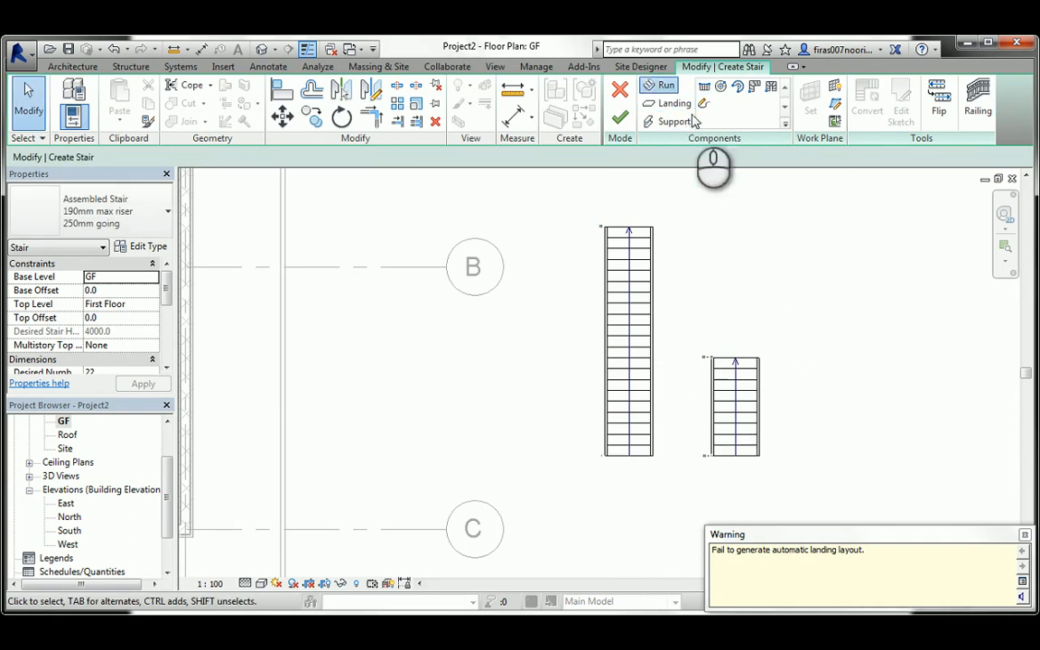
click(810, 358)
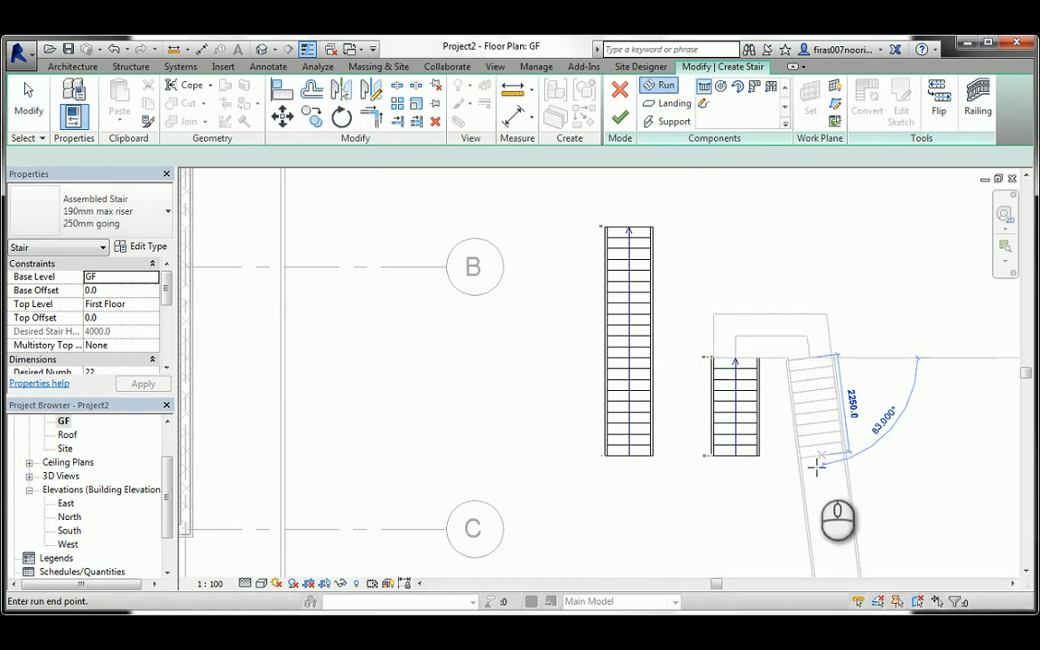
click(809, 519)
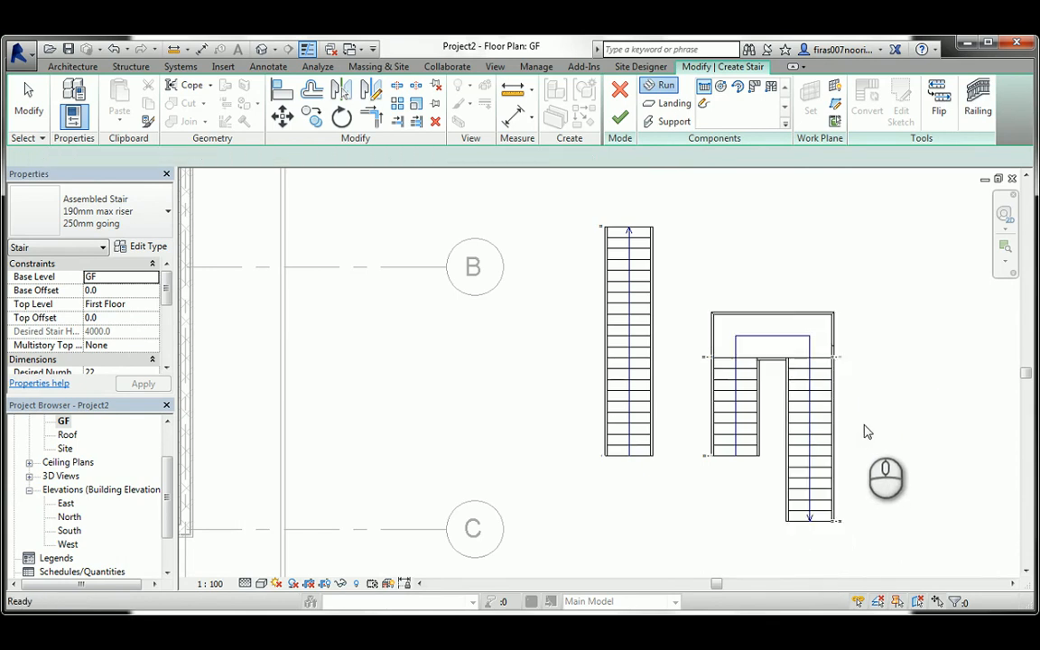
key(Escape)
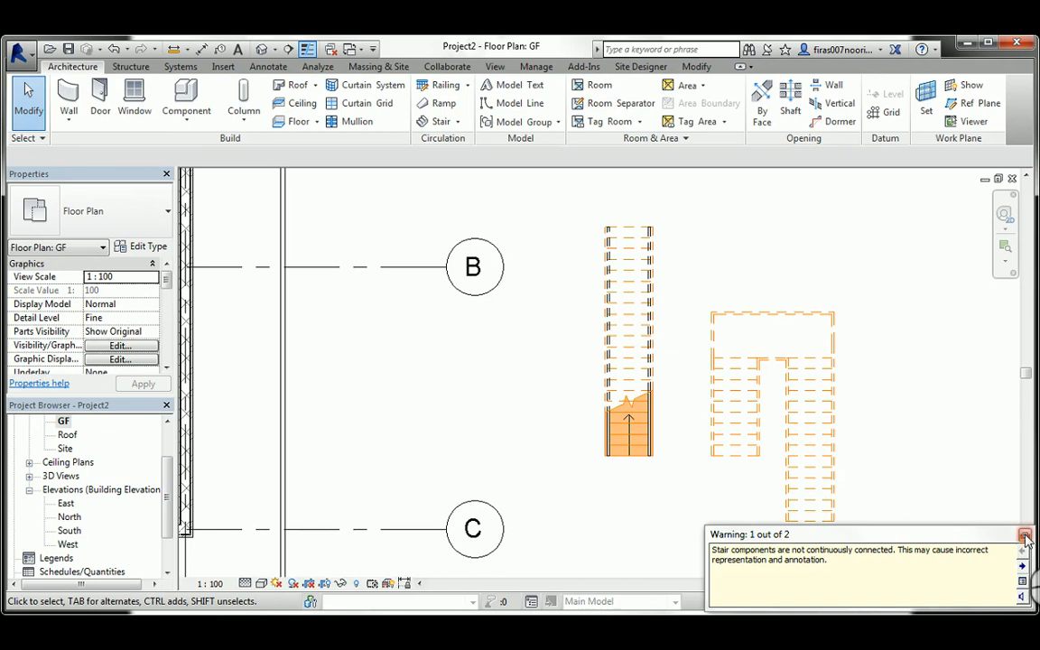
click(1025, 538)
View the straight and U-shaped stairs in 3D, and delete both together with their railings.
click(262, 49)
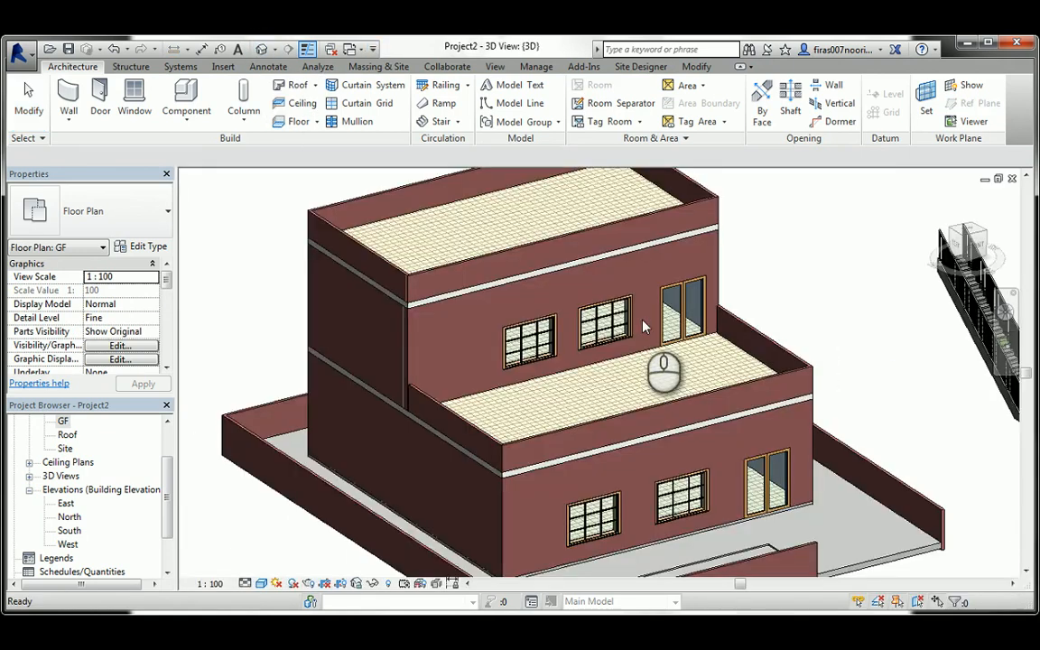
middle_drag(821, 357, 453, 357)
middle_drag(691, 267, 653, 421)
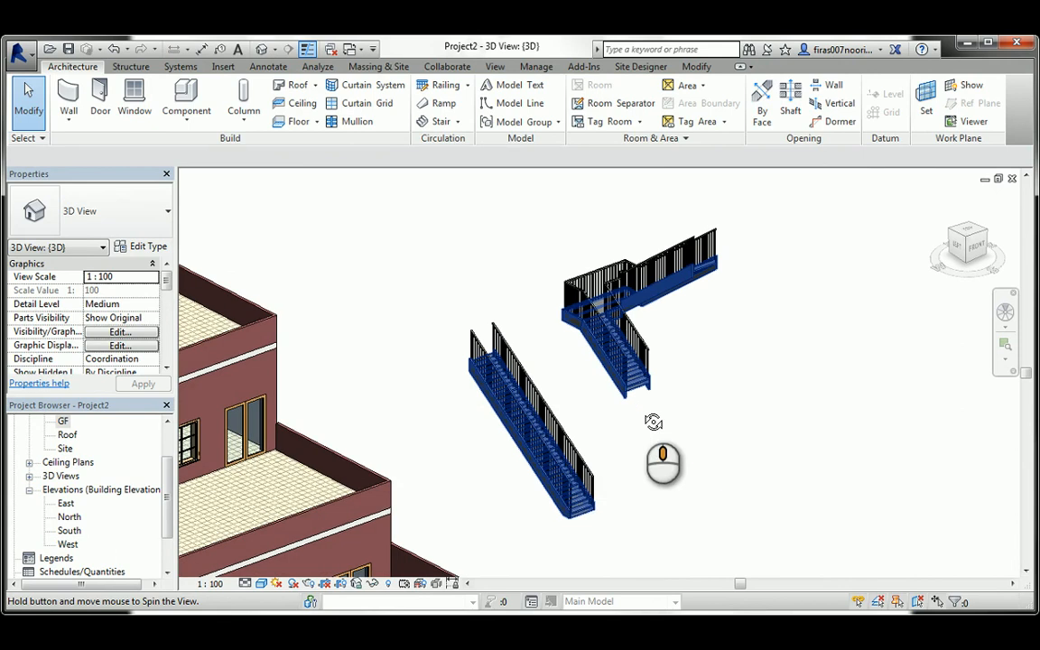
click(653, 421)
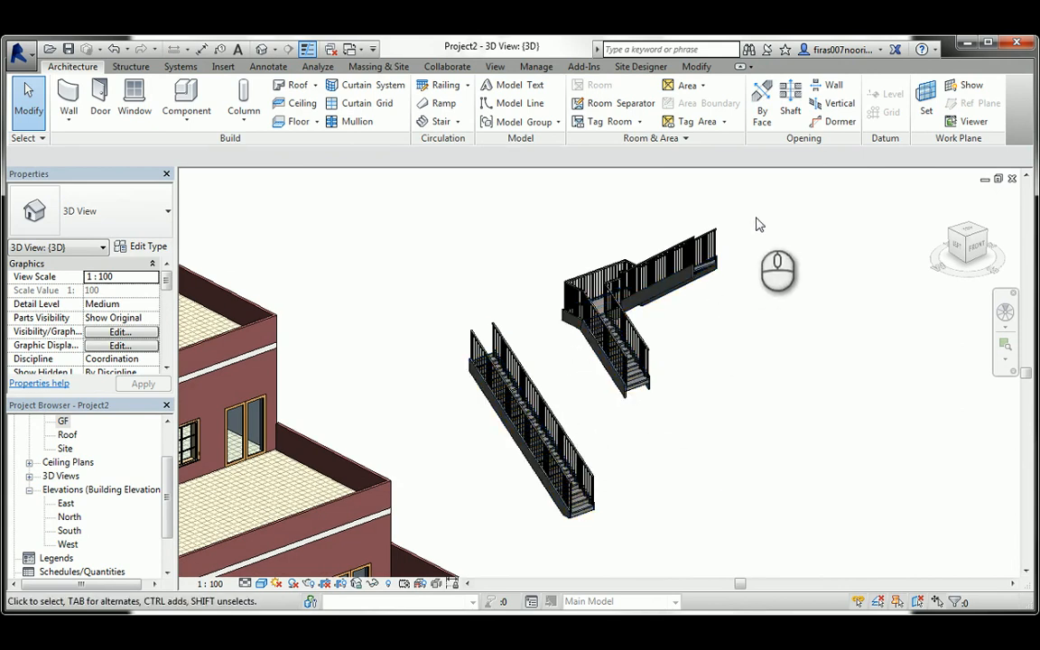
drag(755, 218, 521, 487)
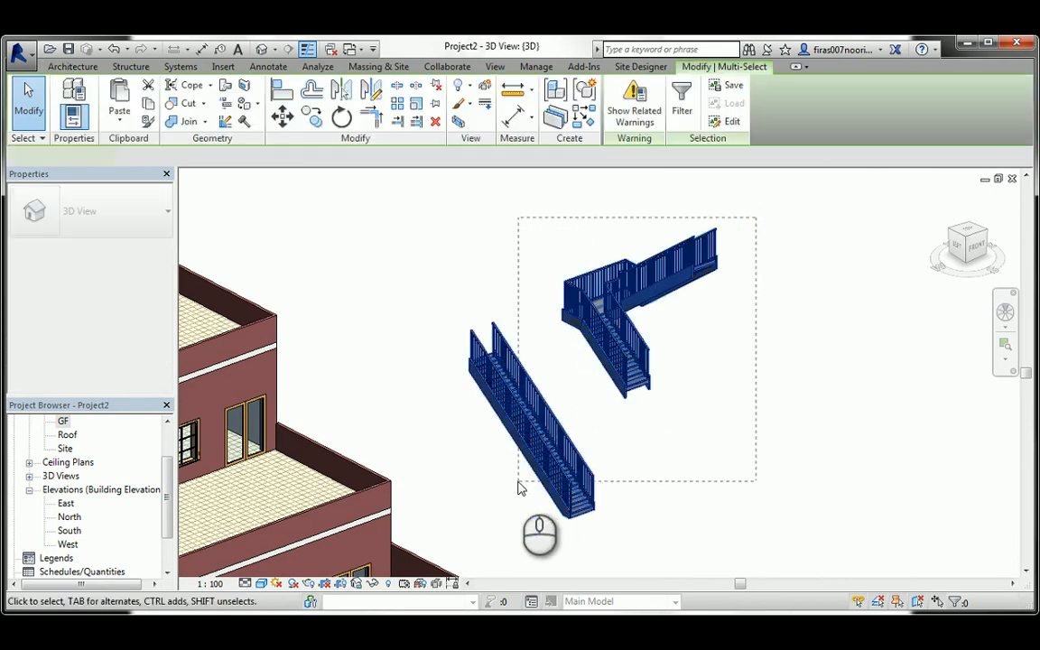
key(Delete)
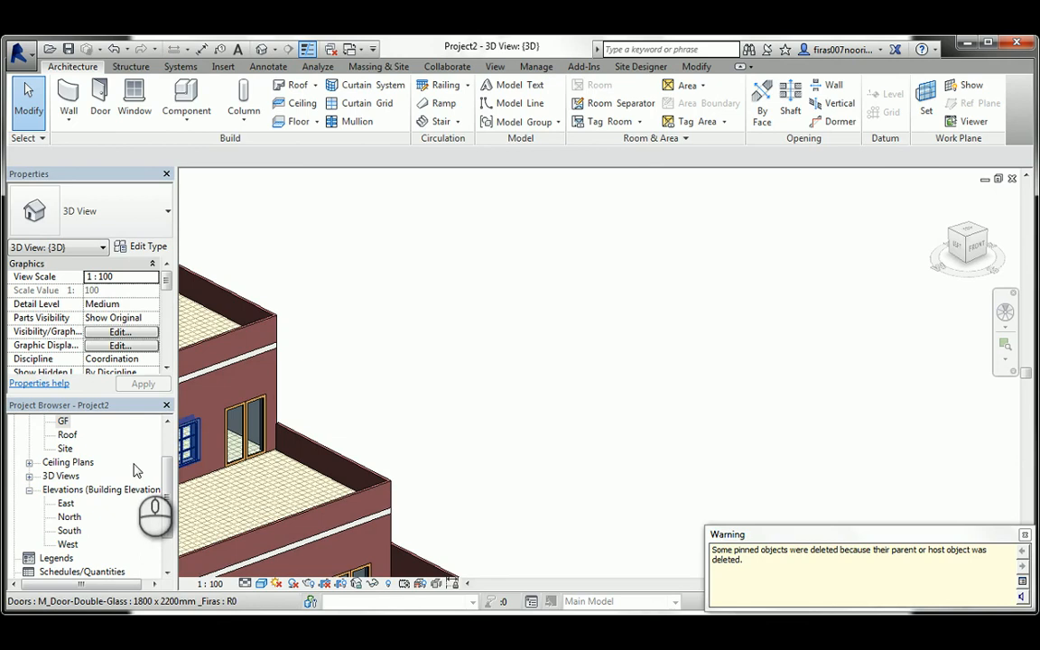
In the GF plan, start a new stair and place a 2500 mm run with 11 risers outside the building, between grids B and C.
double_click(64, 420)
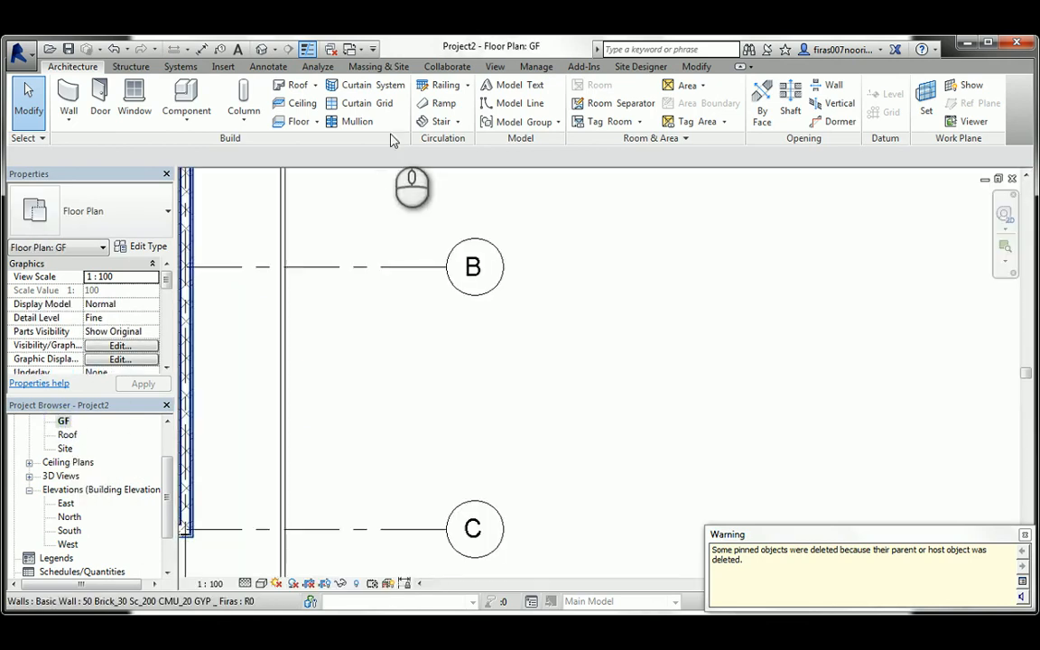
click(433, 121)
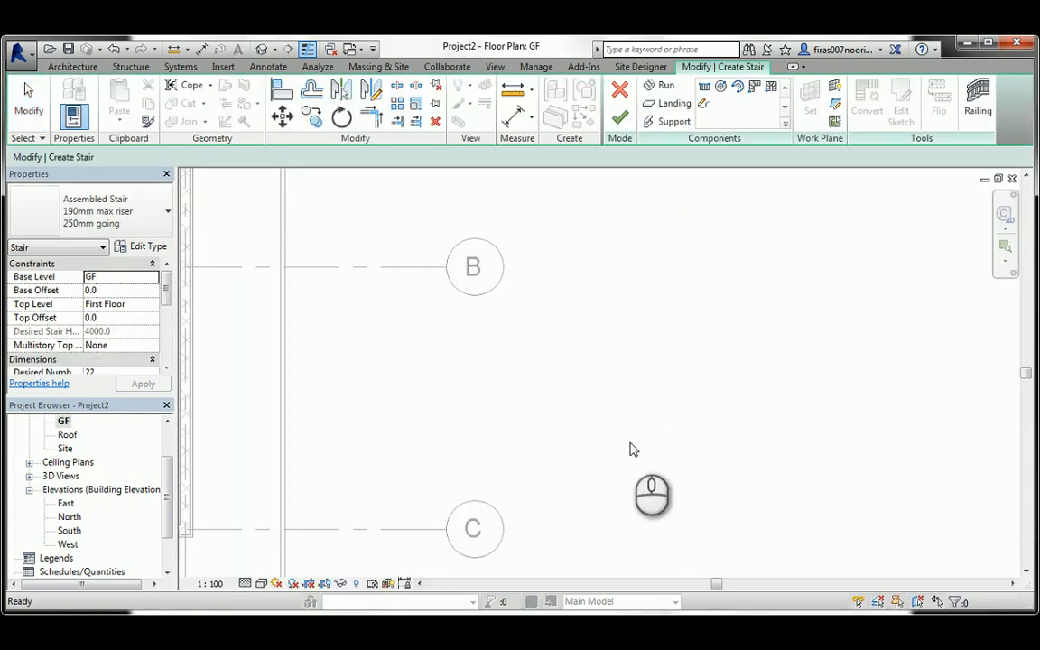
click(666, 85)
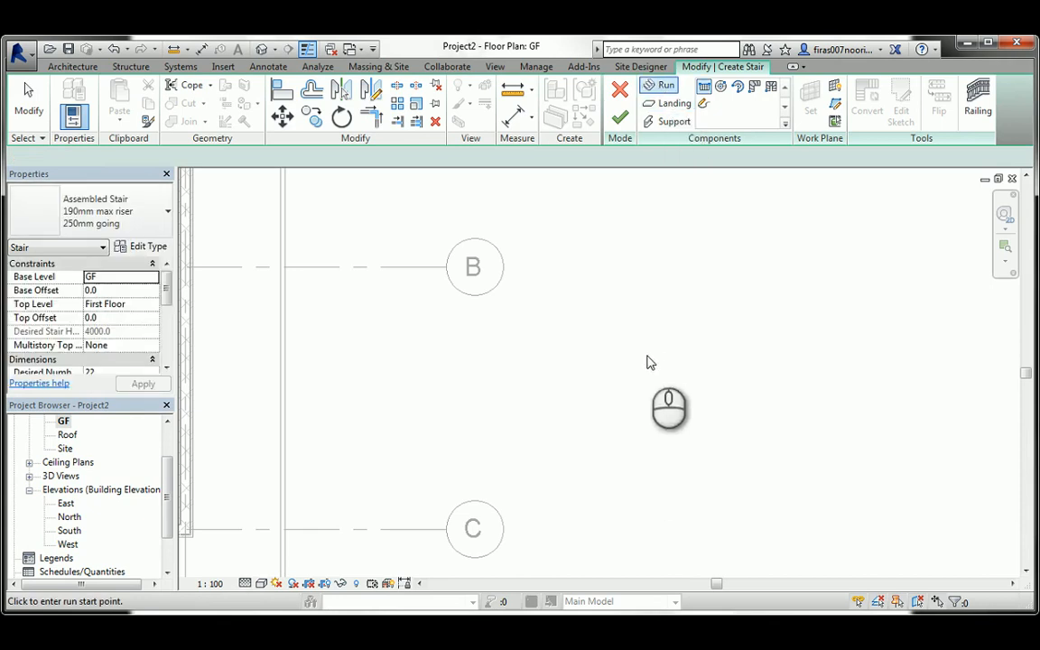
click(623, 442)
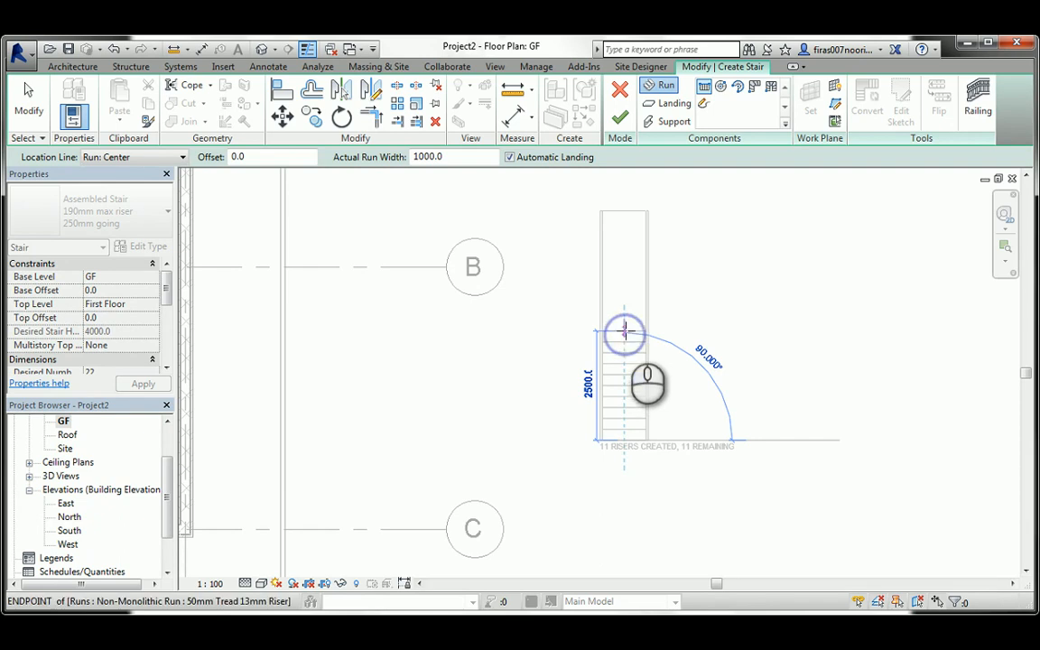
click(624, 332)
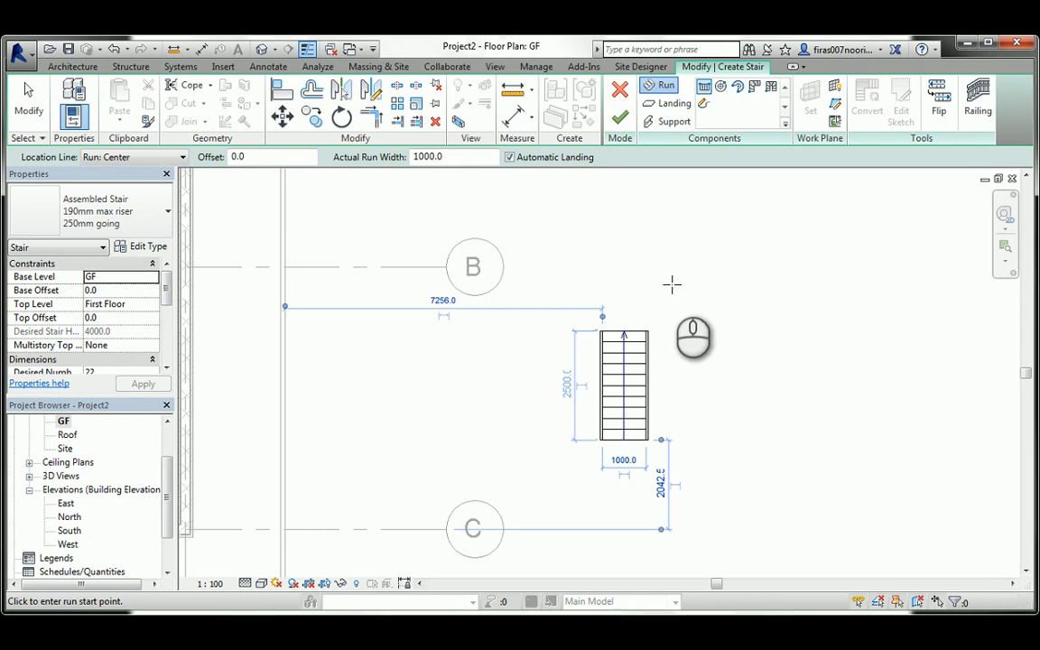
Add a second 11-riser run at right angles to the first, joined by an automatic L-shaped landing, and finish the stair.
click(671, 284)
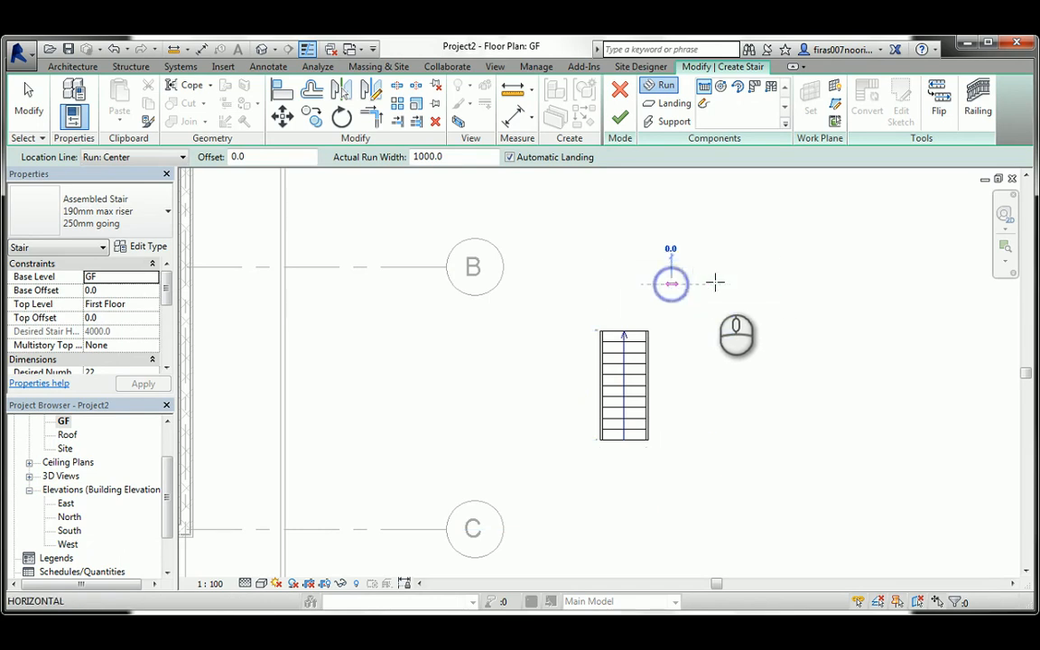
click(790, 283)
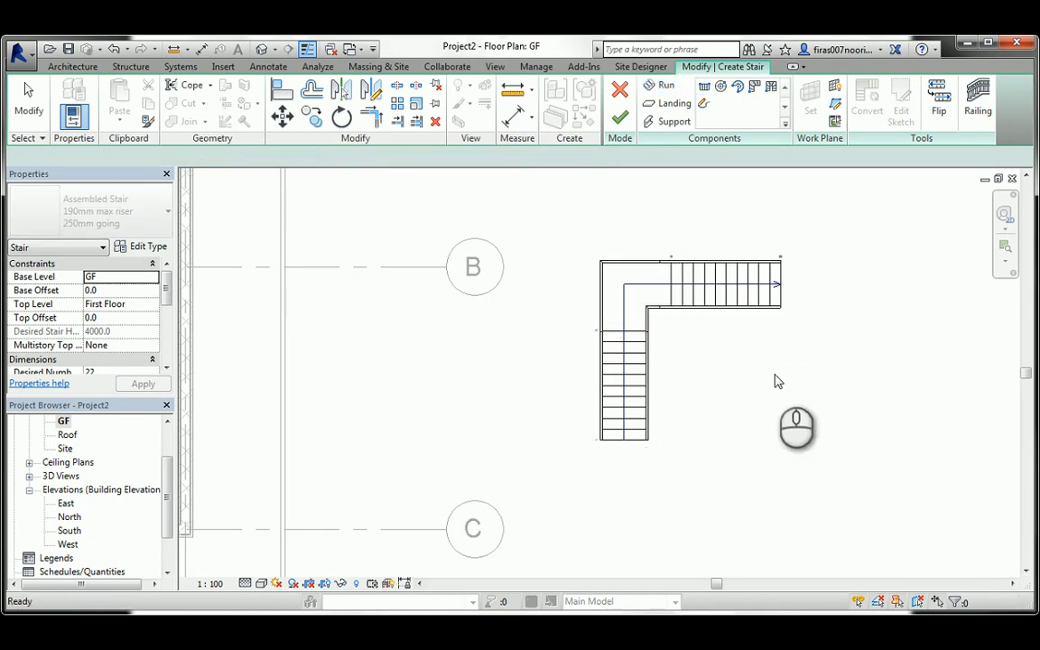
key(Escape)
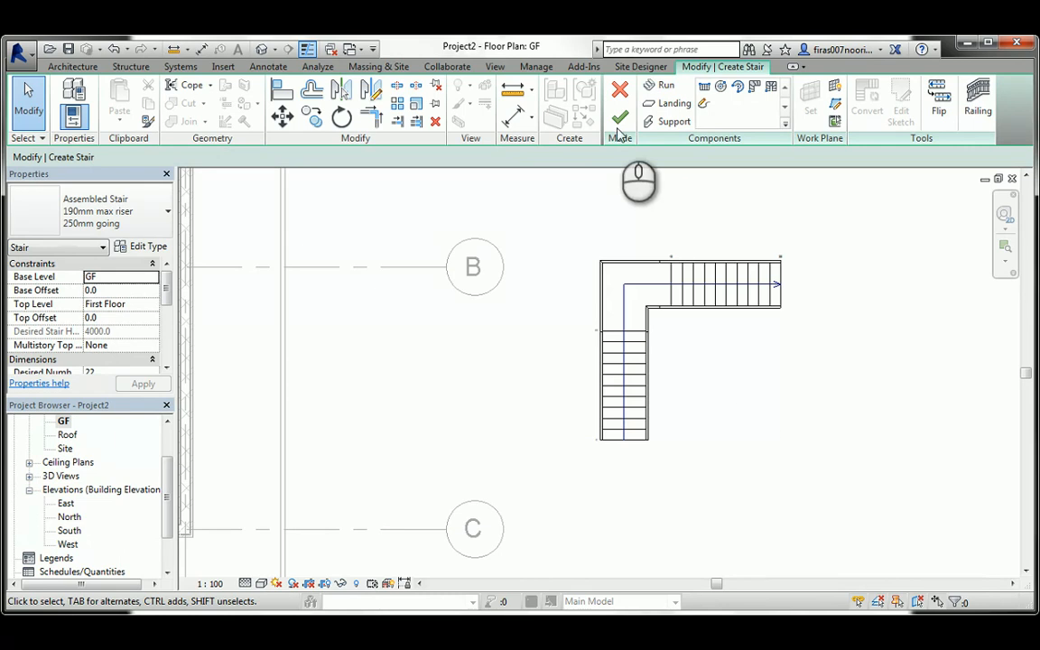
click(619, 118)
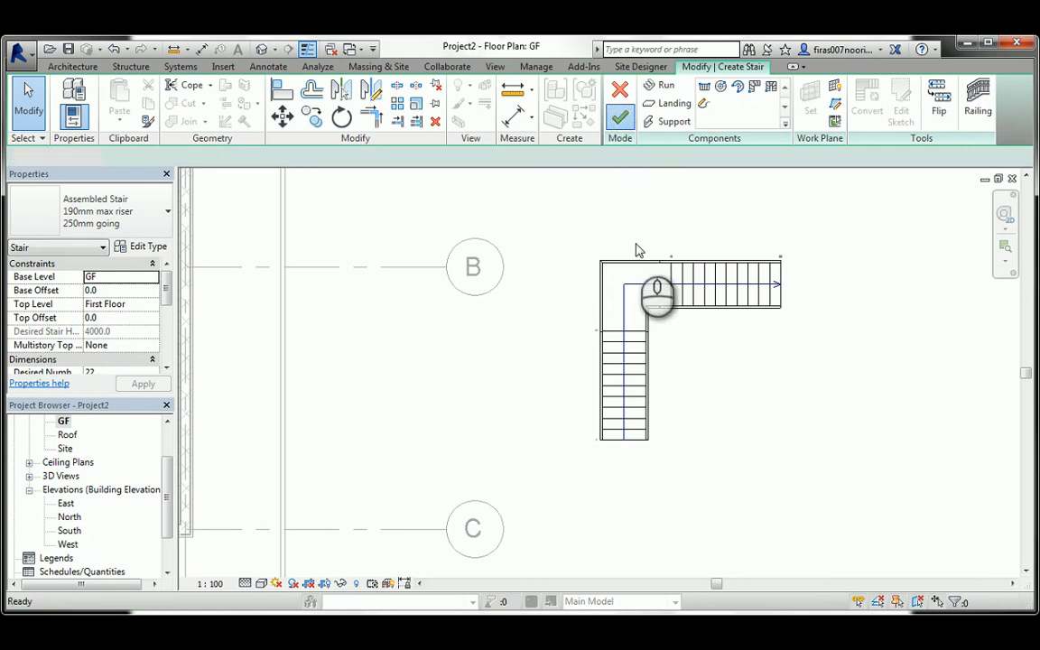
View the L-shaped stair in 3D and delete it together with its railings.
click(261, 50)
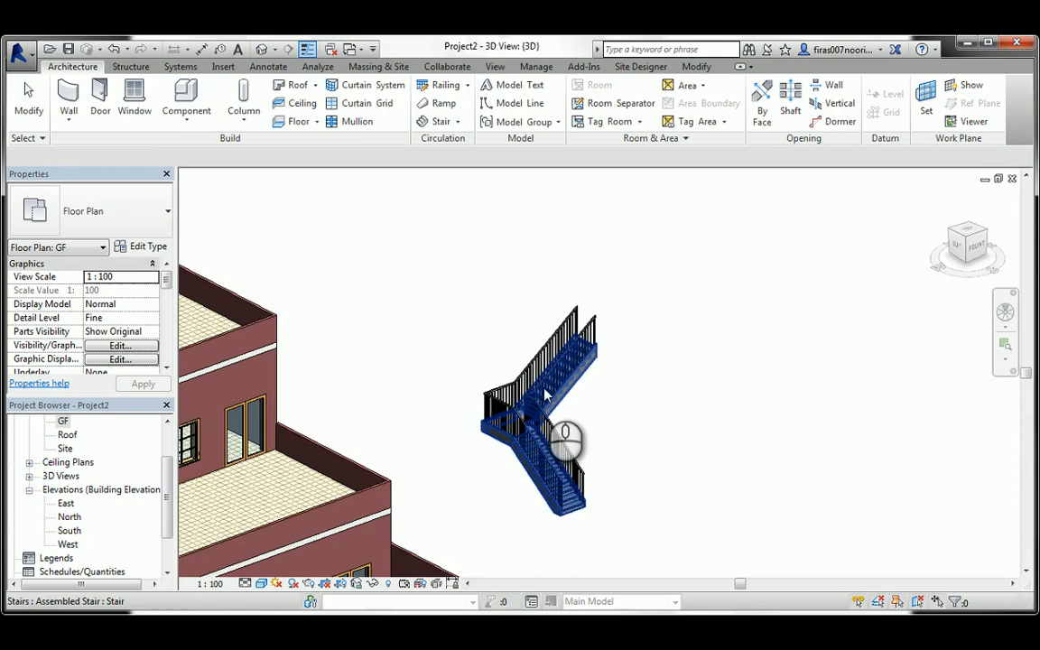
shift+middle_drag(545, 394, 517, 437)
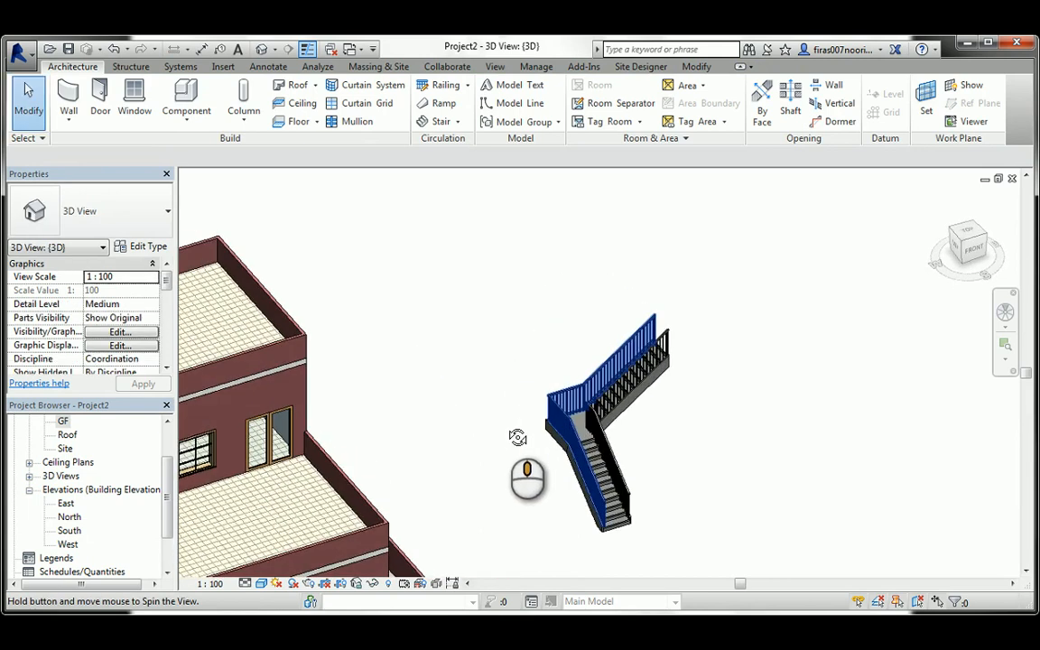
drag(701, 290, 537, 526)
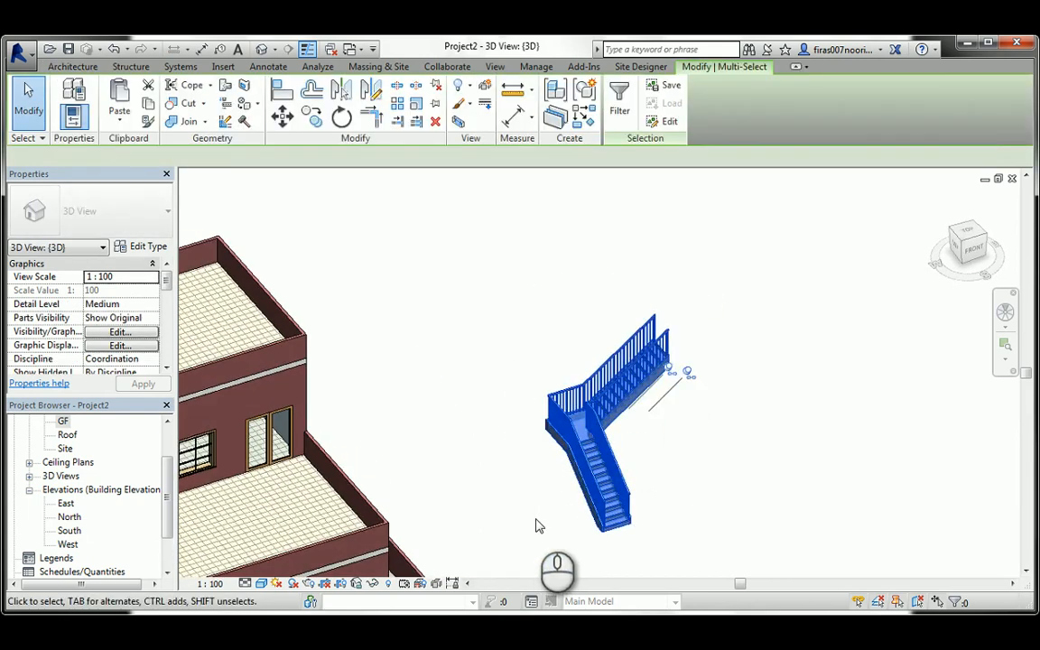
key(Delete)
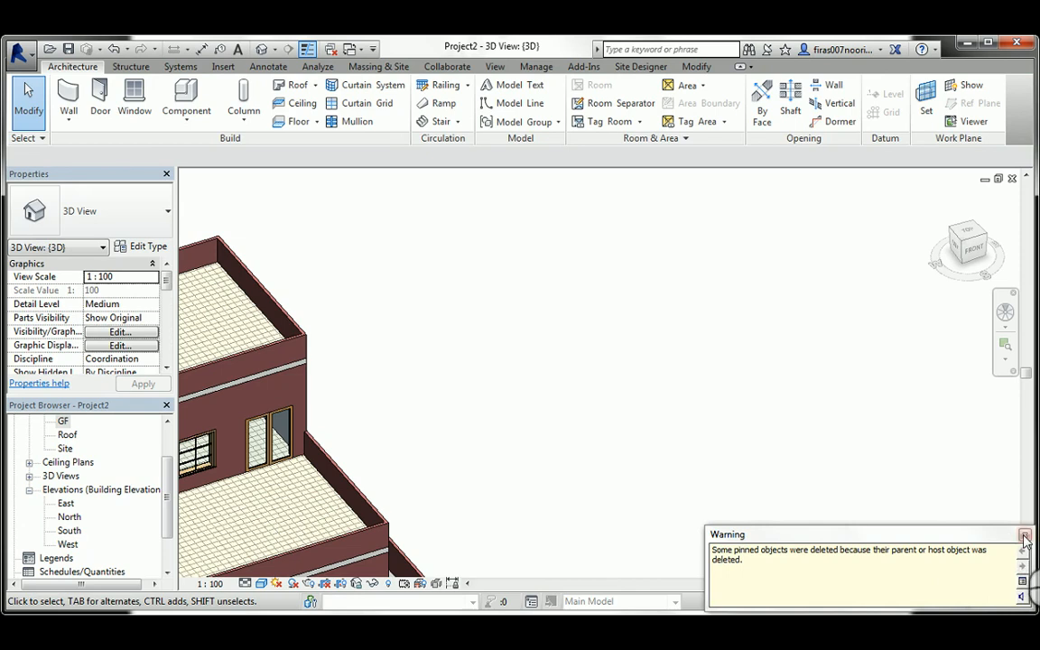
click(1024, 536)
In the GF plan, create a U-shaped stair inside the building between grids A and B with two parallel 2500 mm runs of 11 risers.
double_click(64, 422)
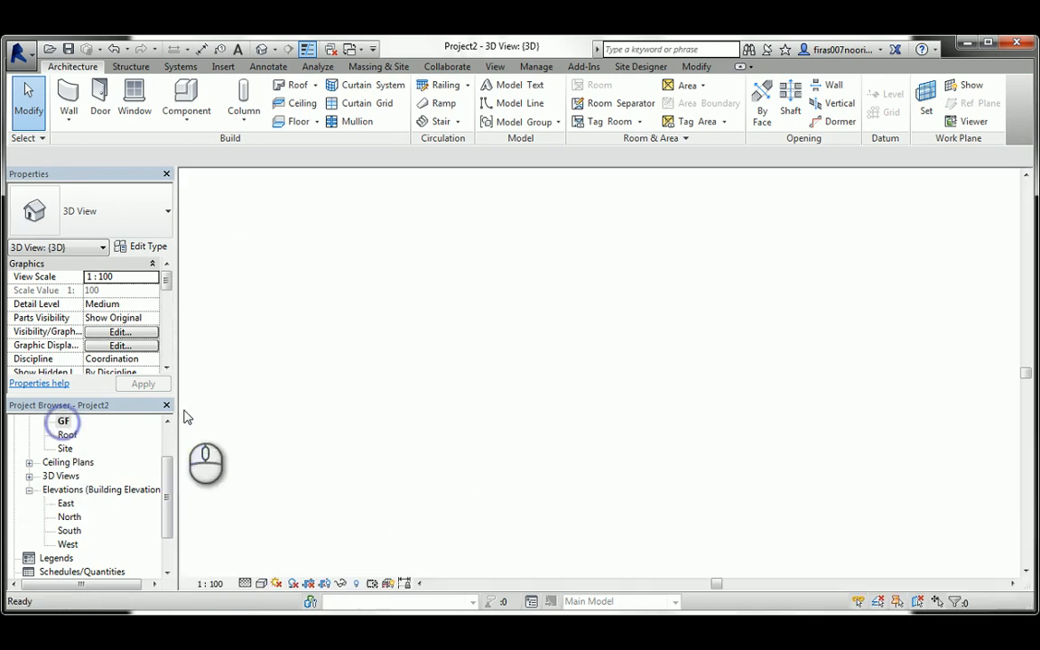
scroll(730, 428, up, 3)
scroll(730, 428, down, 3)
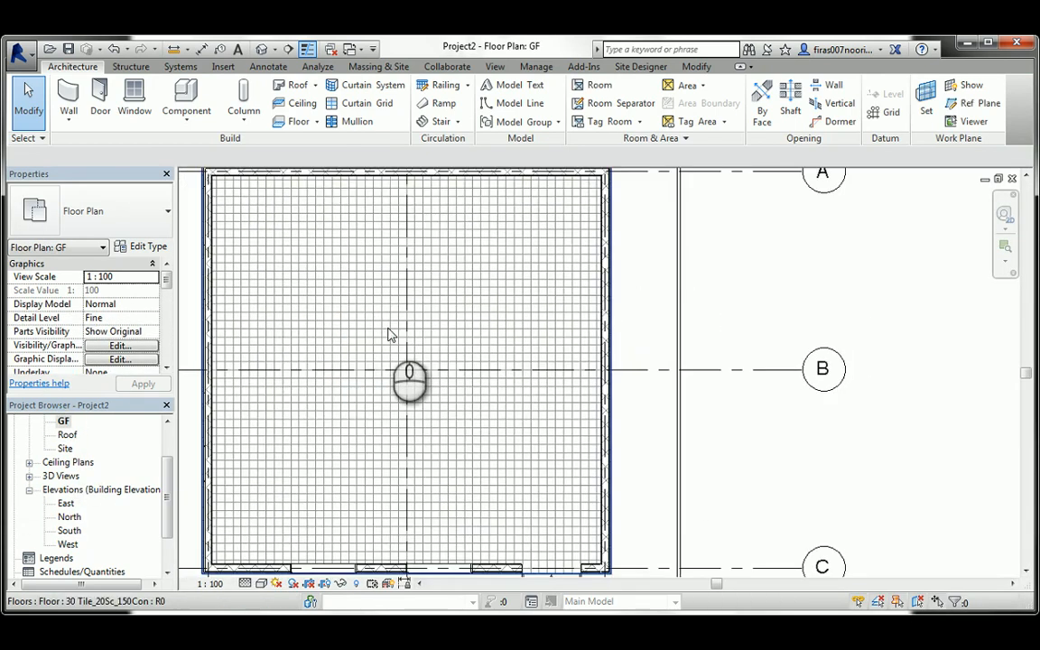
middle_drag(390, 336, 521, 412)
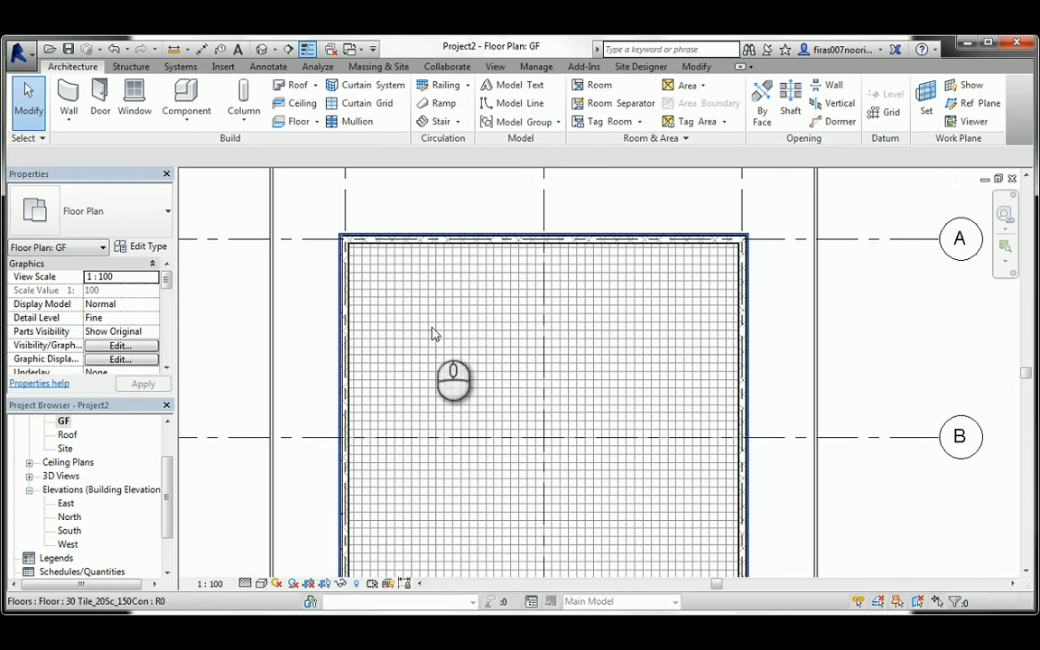
click(436, 121)
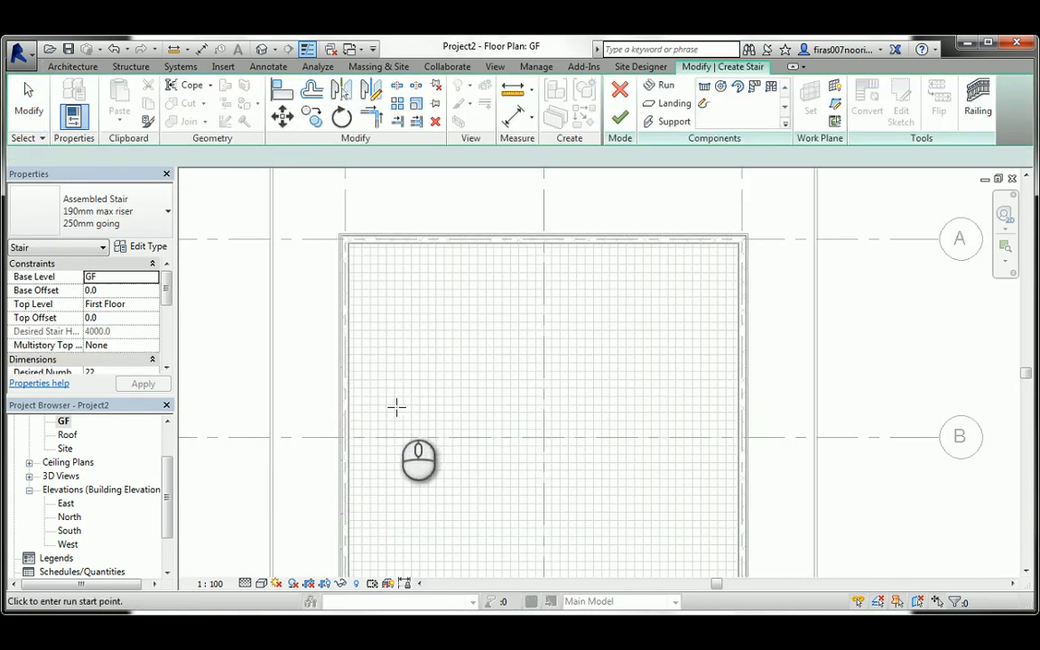
click(390, 415)
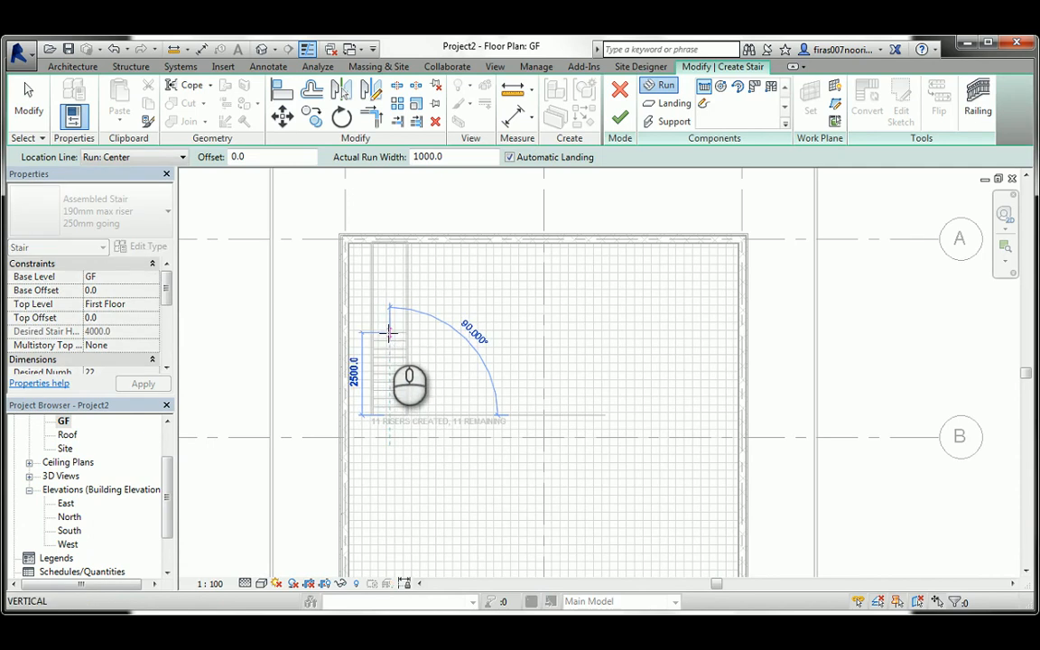
click(389, 333)
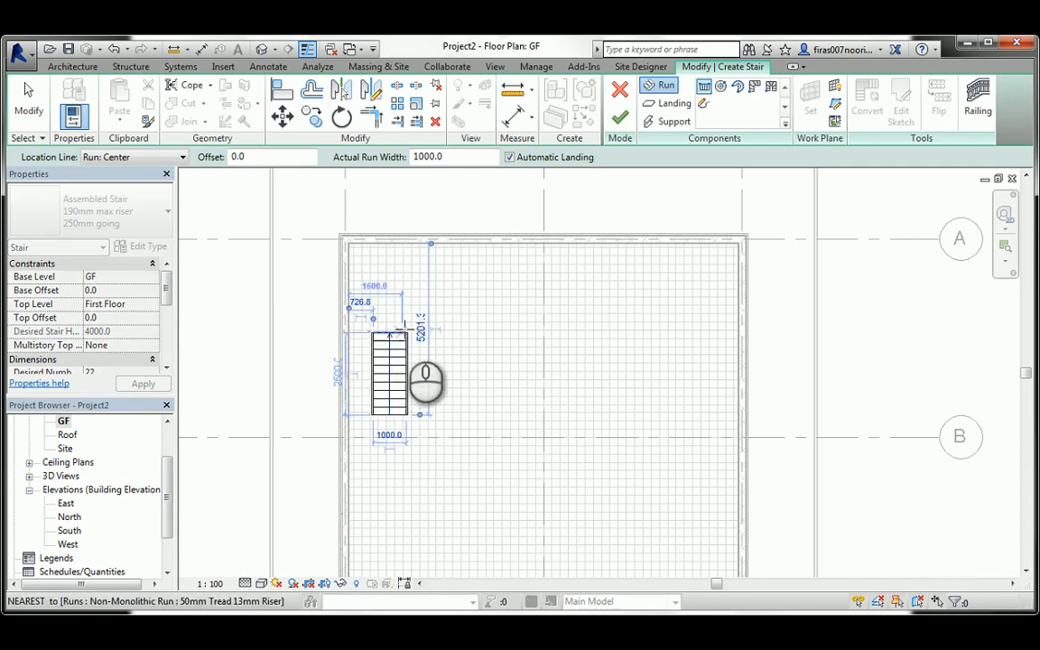
click(449, 334)
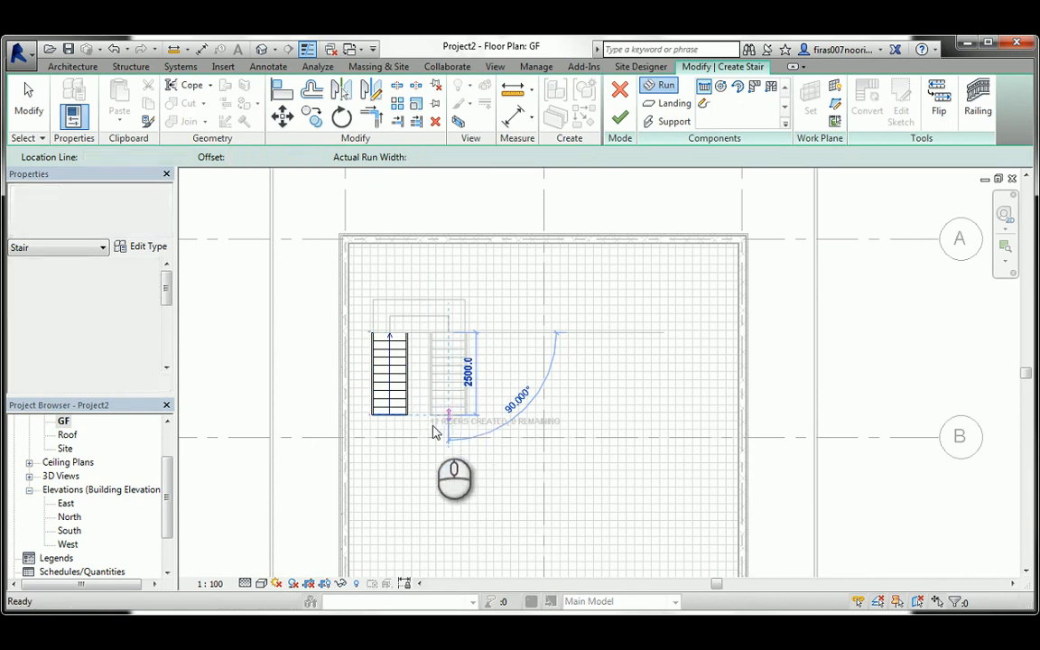
click(447, 416)
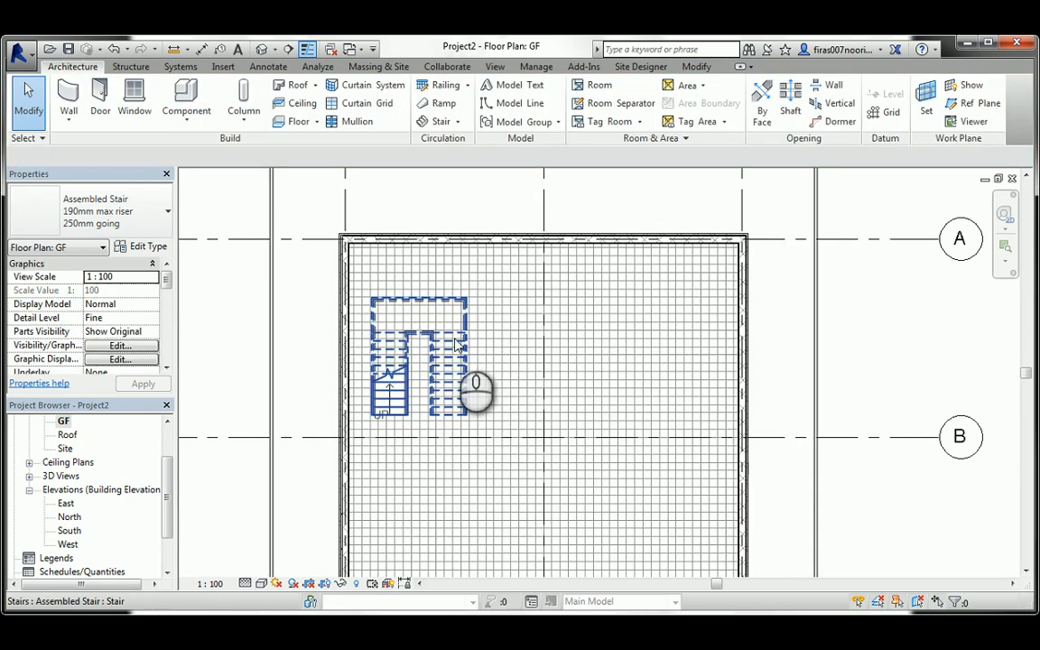
click(294, 275)
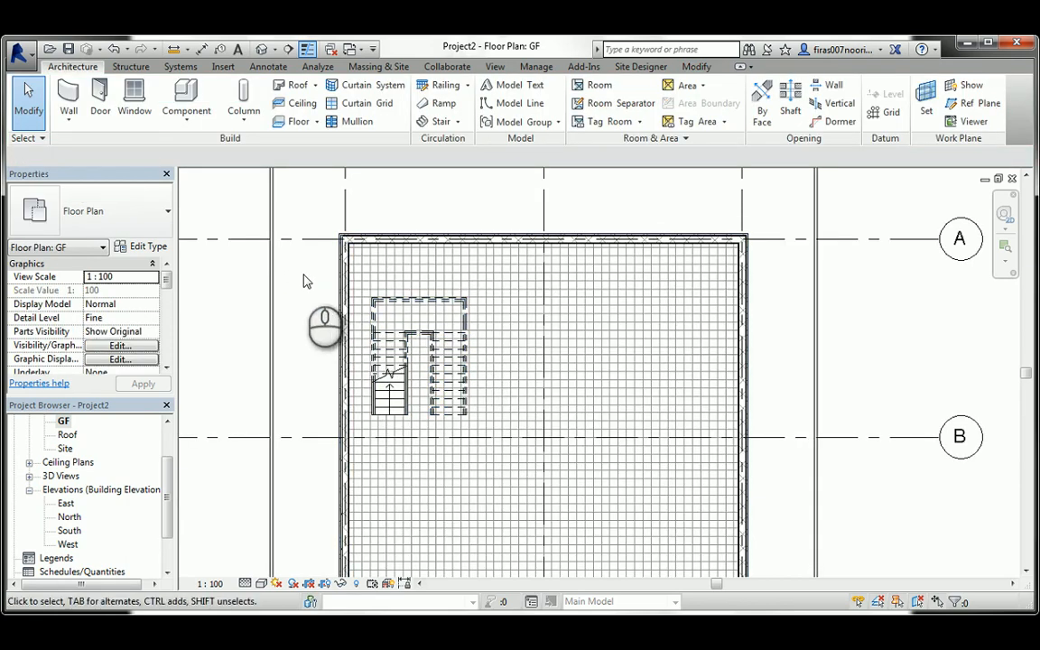
Move the U-shaped stair and its railings 600 mm towards grid A and slightly farther from the nearest side wall.
drag(301, 274, 471, 411)
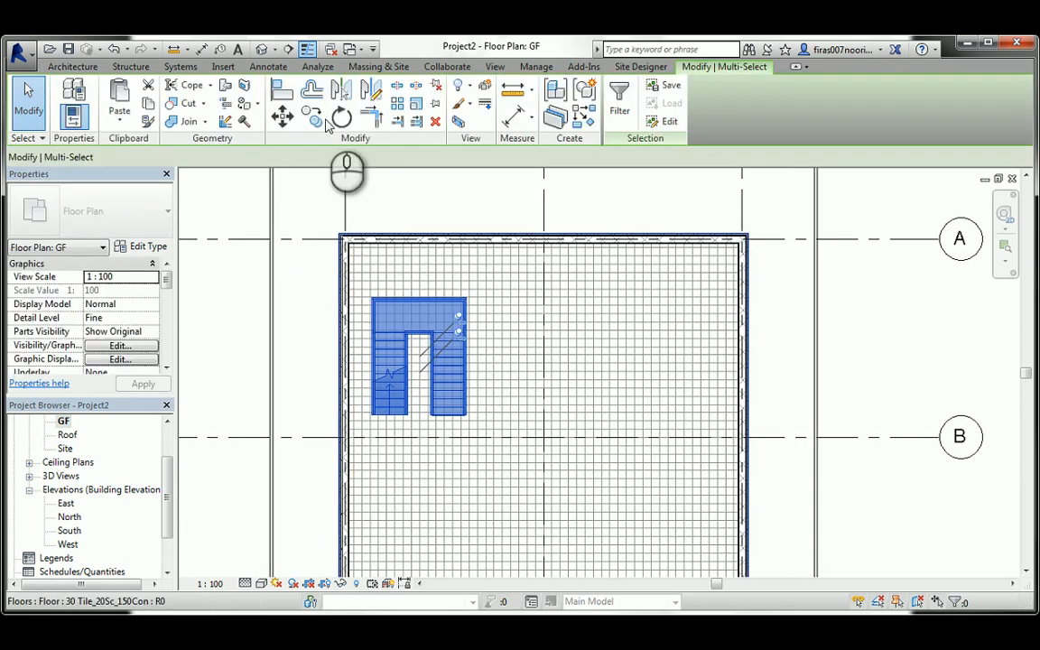
click(283, 116)
click(303, 341)
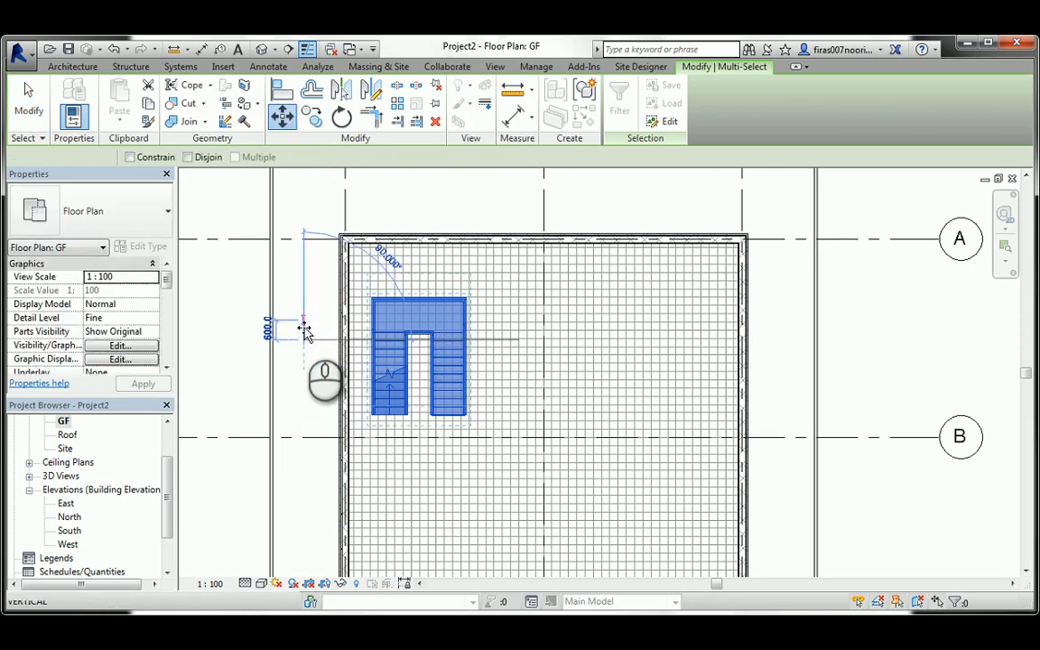
click(305, 332)
click(282, 119)
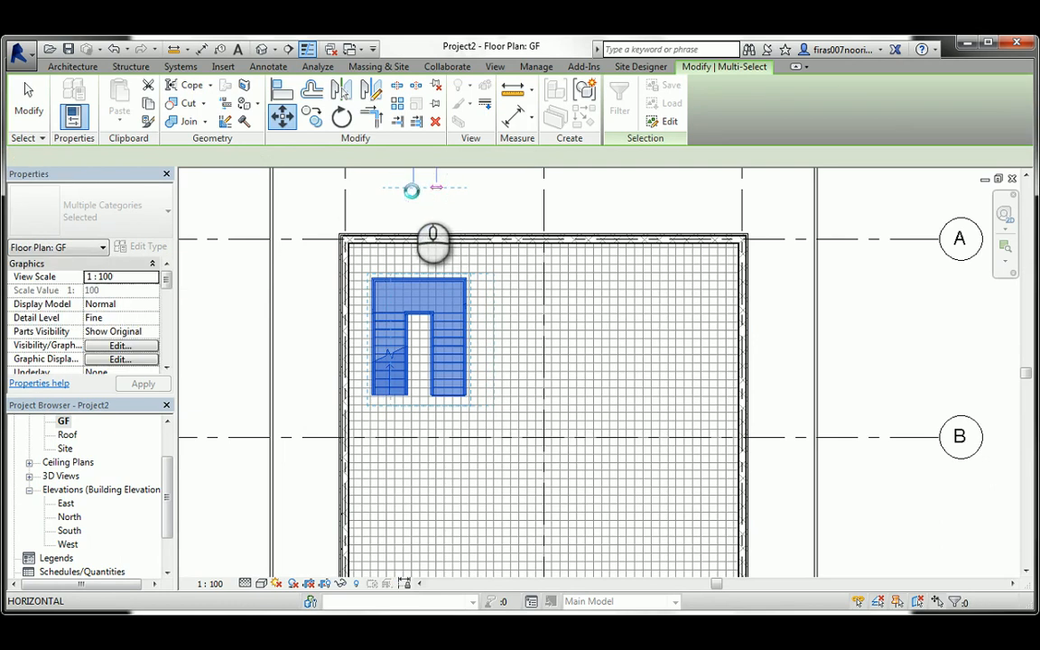
click(413, 194)
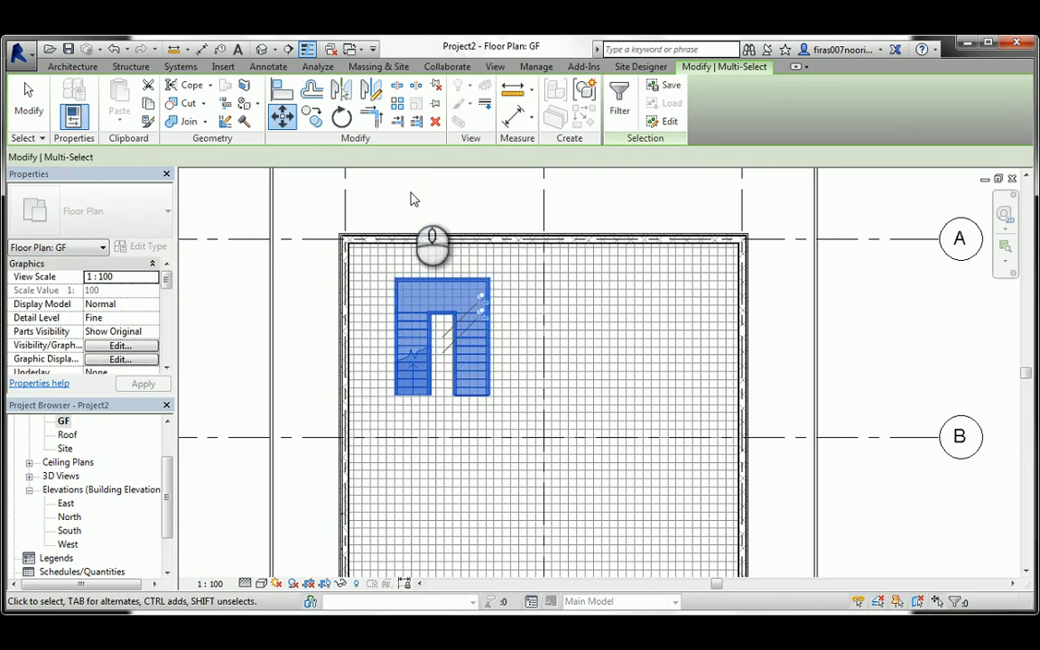
click(302, 200)
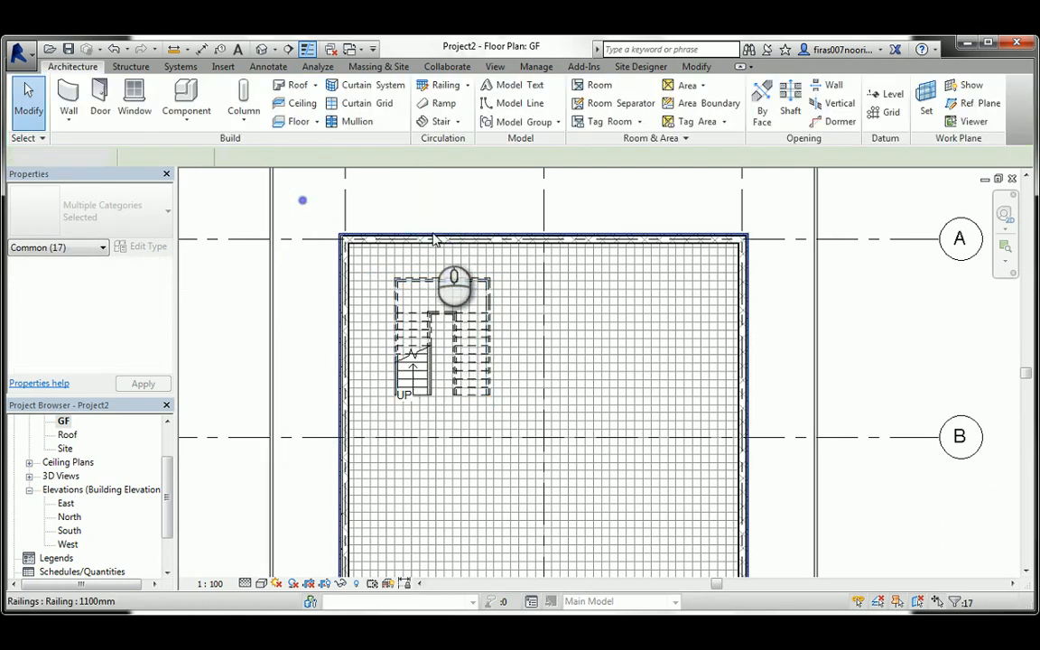
View the building in 3D from its left side.
click(260, 49)
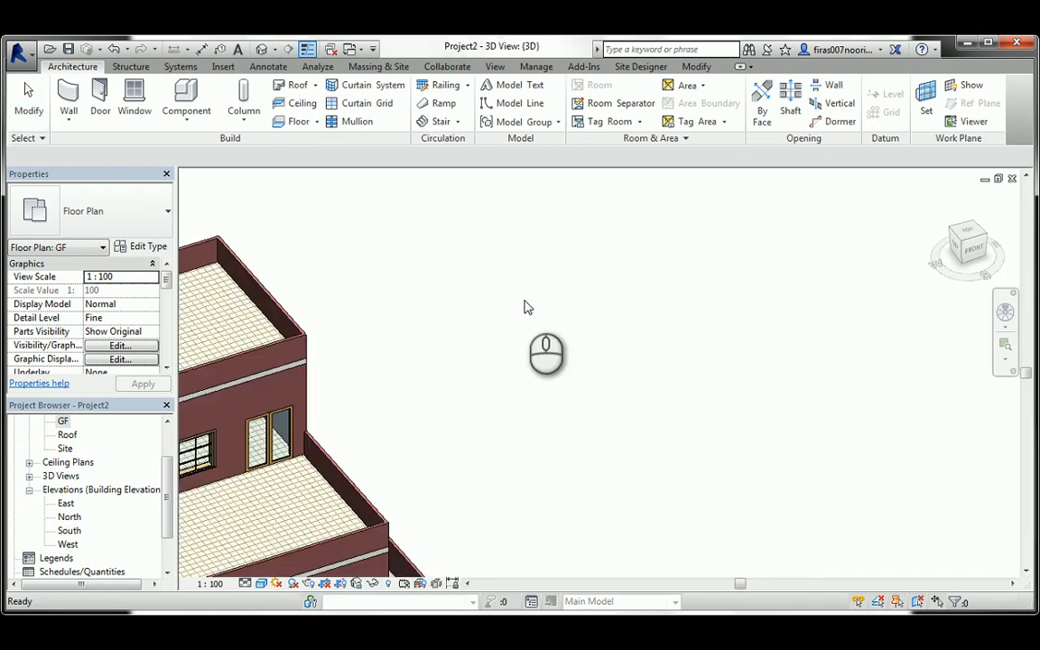
middle_drag(316, 470, 645, 304)
scroll(452, 383, down, 3)
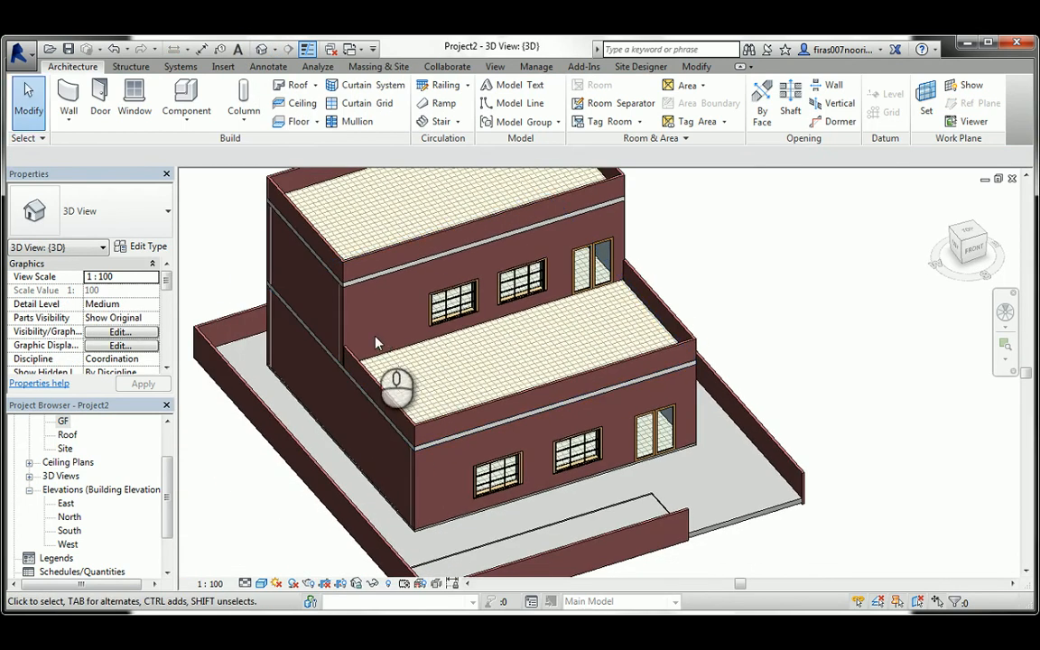
shift+middle_drag(394, 388, 269, 370)
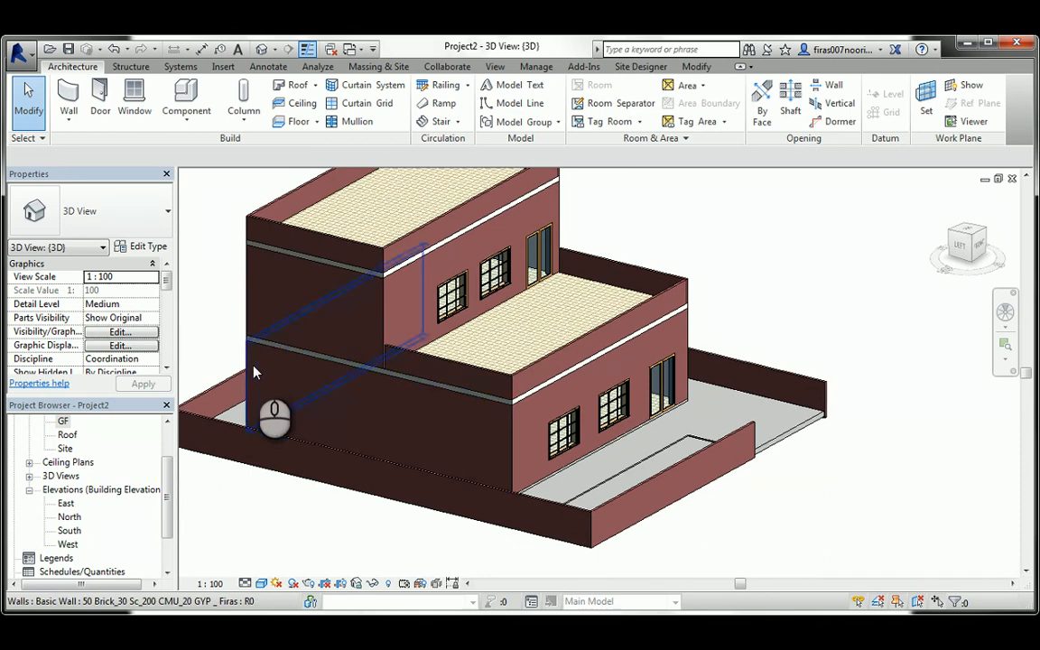
Try temporarily hiding the whole wall category to expose the stair, and undo the hiding.
click(254, 365)
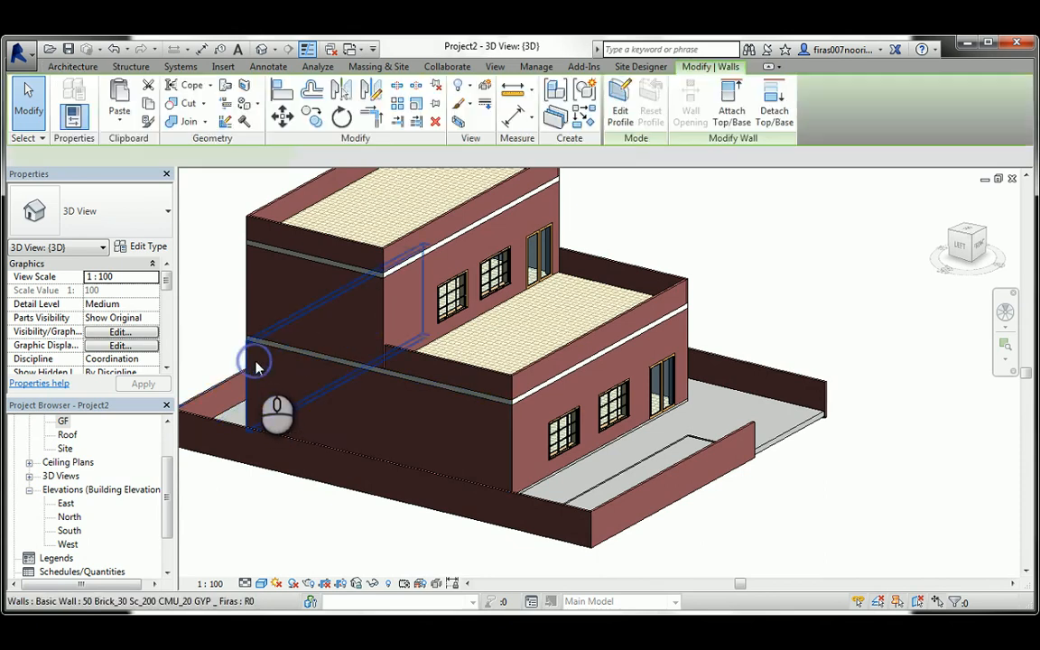
shift+middle_drag(316, 378, 501, 536)
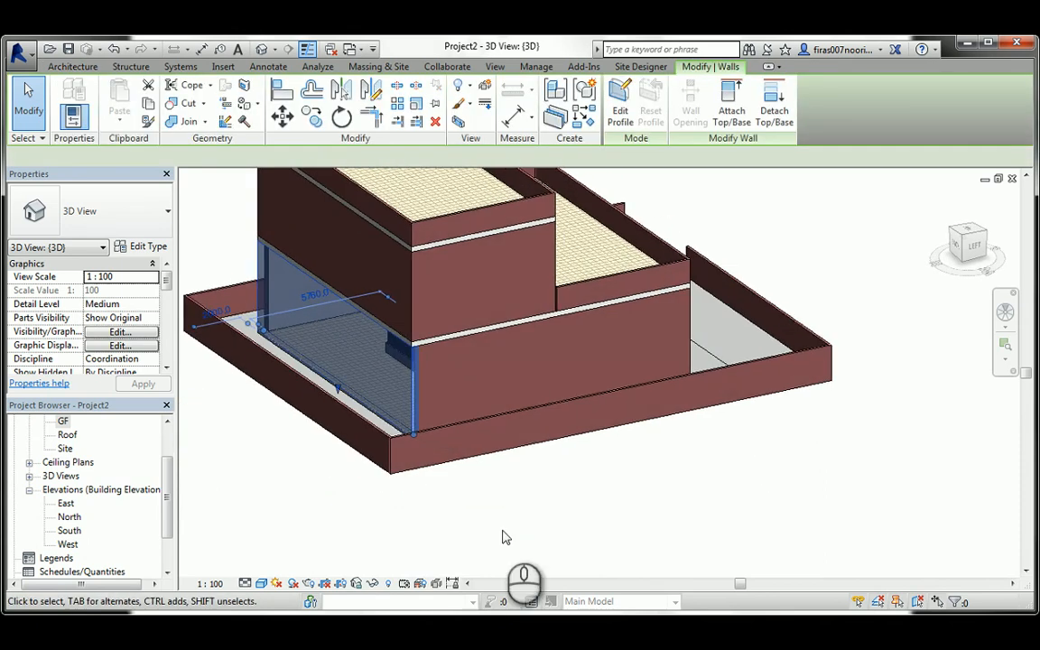
click(373, 583)
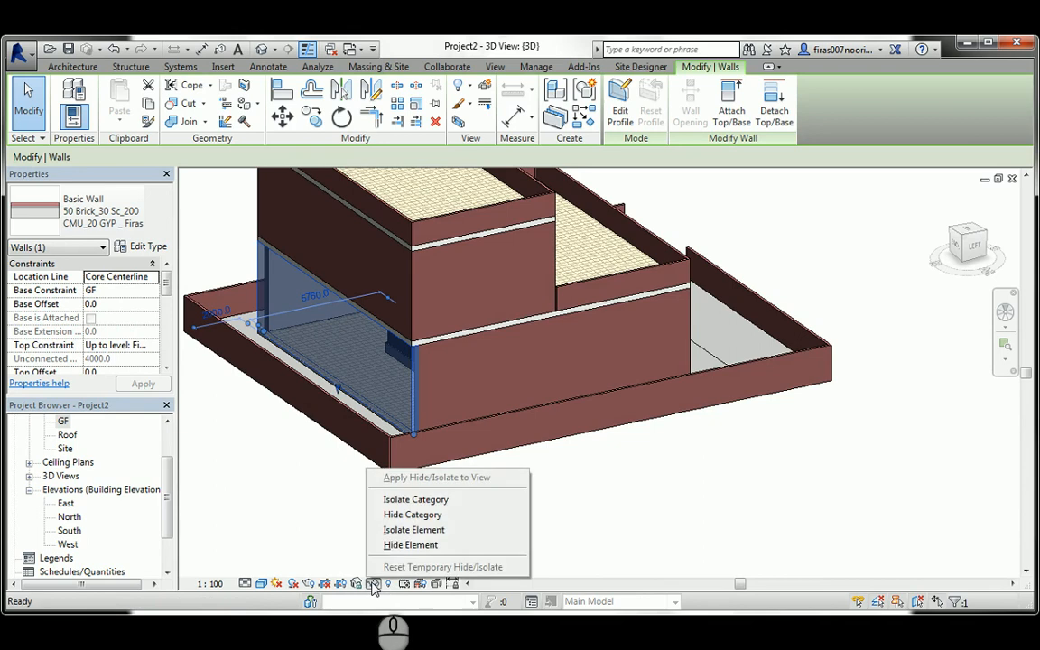
click(388, 515)
shift+middle_drag(383, 430, 437, 363)
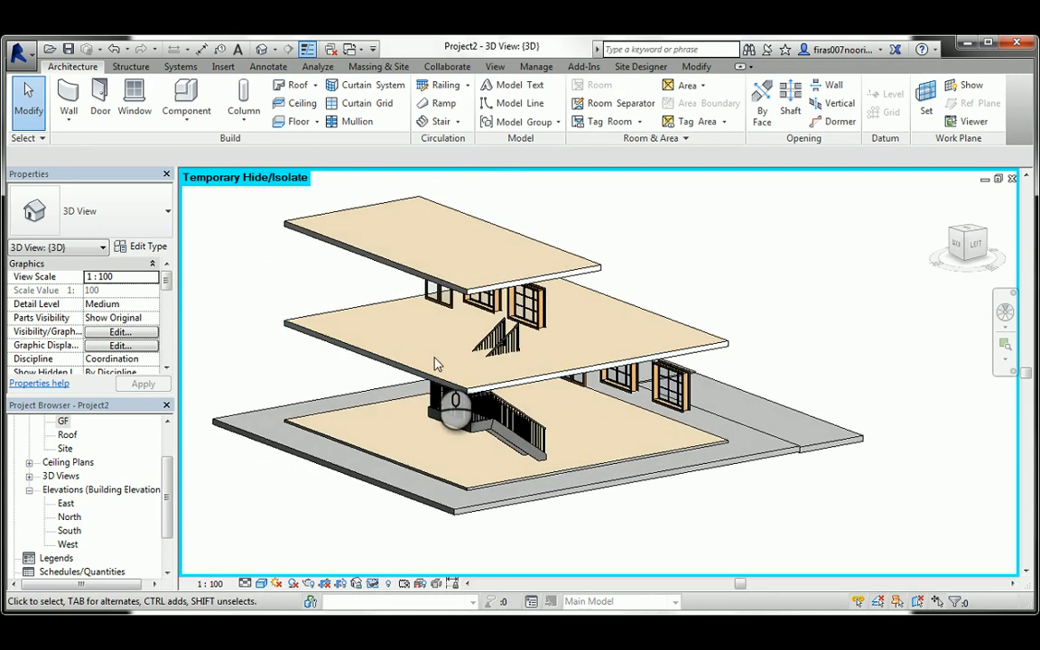
key(ctrl+z)
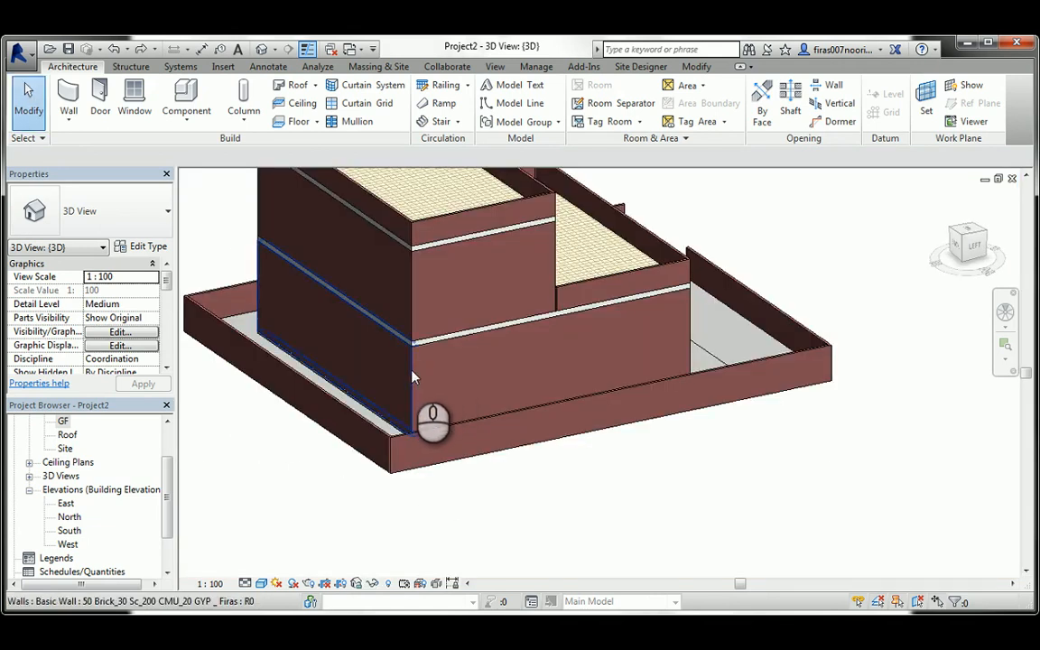
Temporarily hide only the ground-floor rear wall element in the 3D view.
click(413, 376)
click(373, 583)
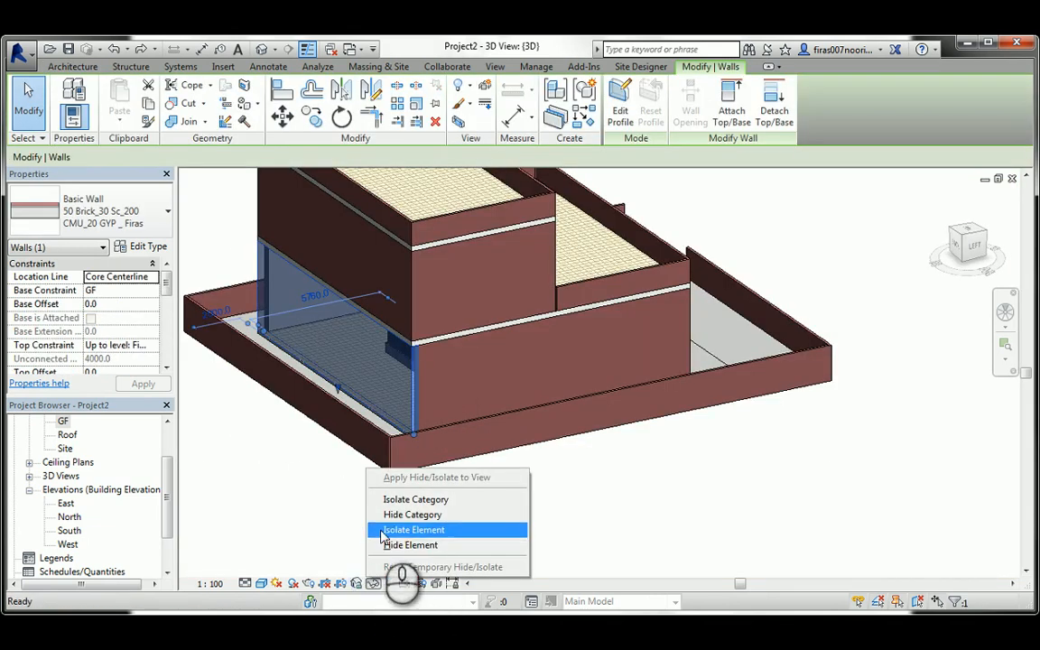
click(398, 545)
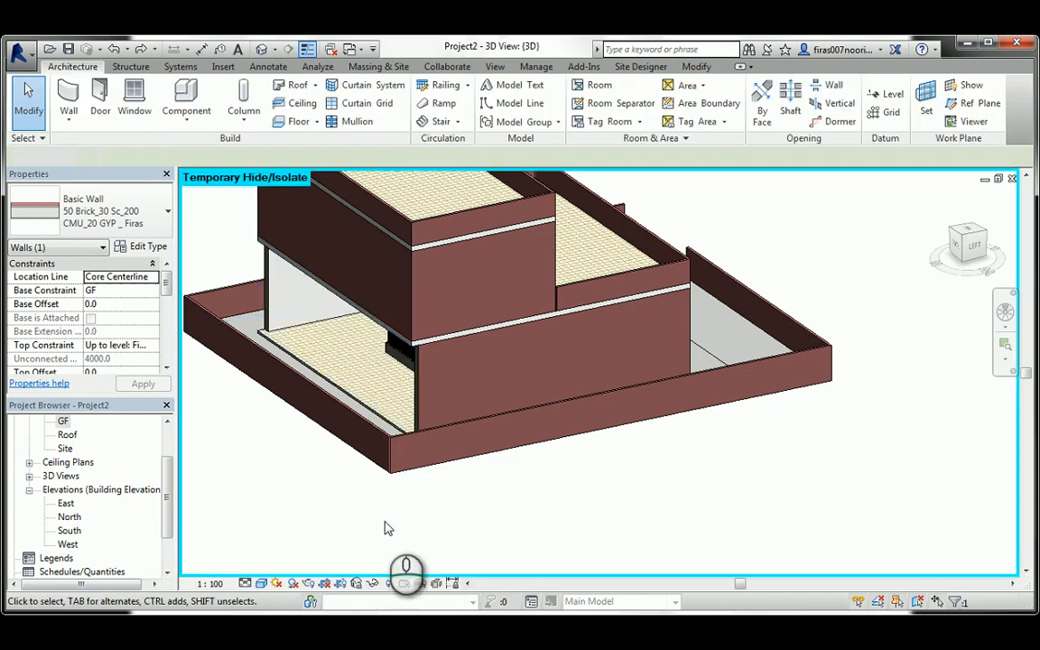
Temporarily hide the ground-floor left side wall together with the first-floor rear and left side walls.
shift+middle_drag(412, 360, 451, 380)
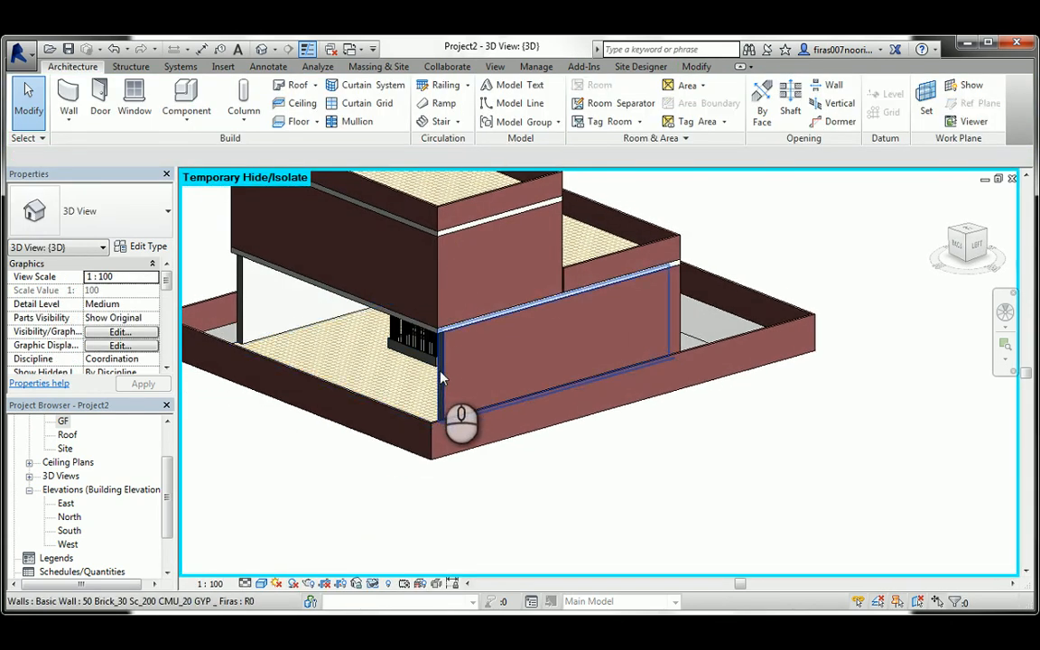
click(450, 382)
ctrl+click(449, 254)
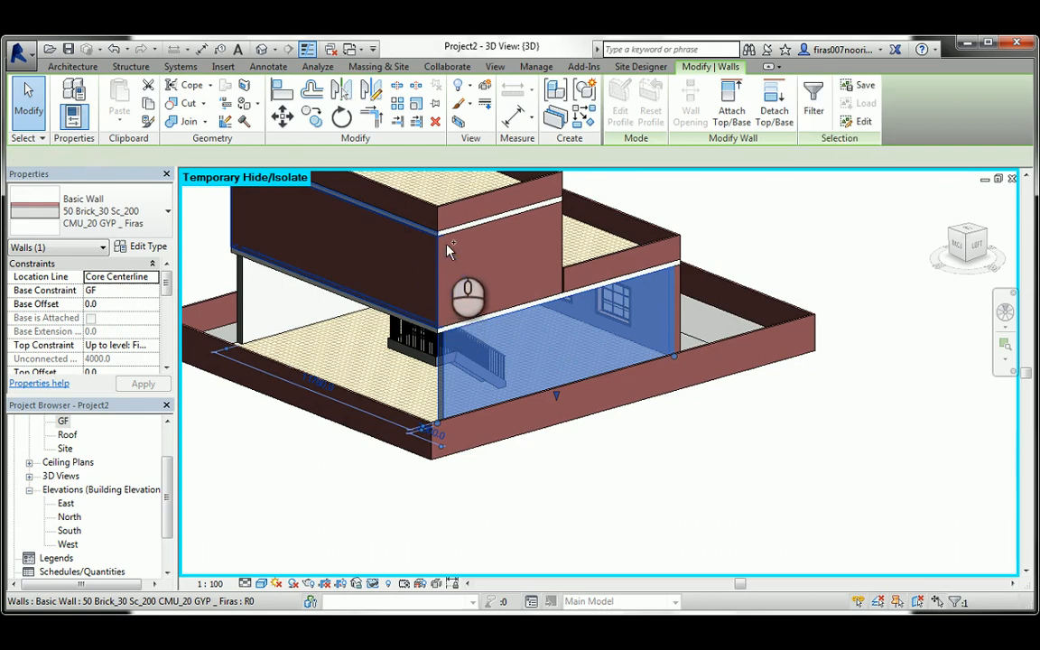
ctrl+click(464, 236)
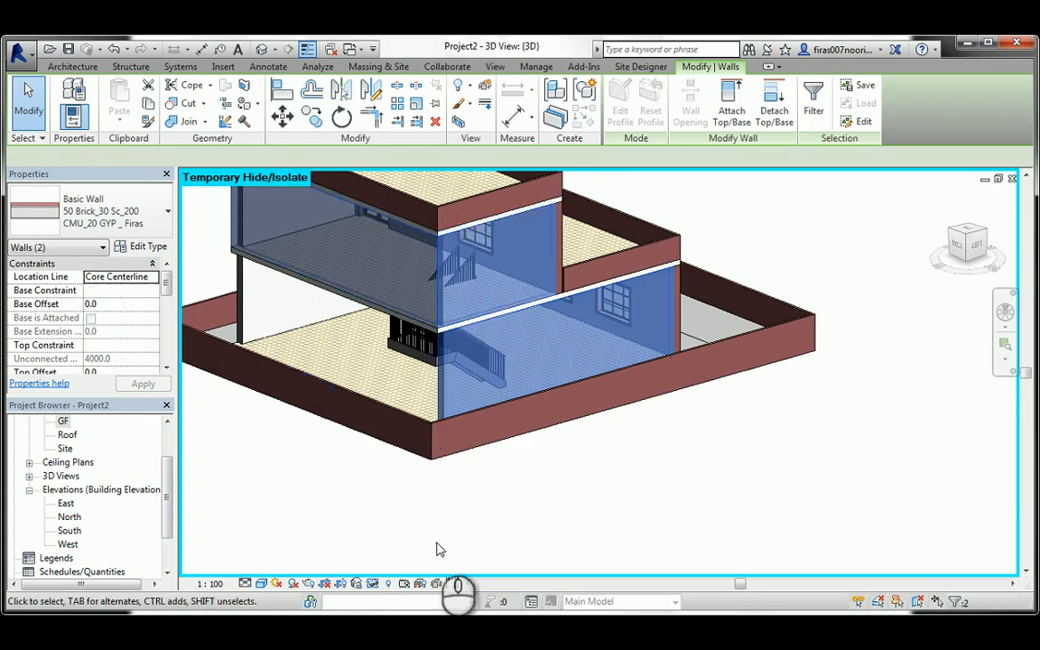
click(371, 583)
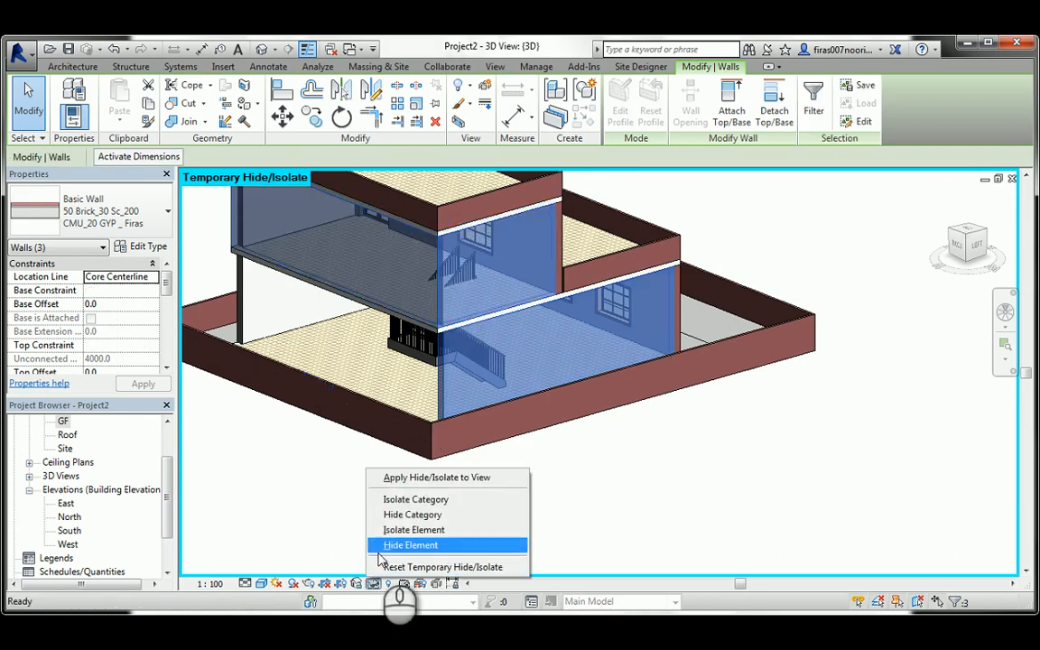
click(380, 552)
Start editing the first-floor slab's boundary and open the First Floor plan at the stair.
shift+middle_drag(415, 463, 456, 334)
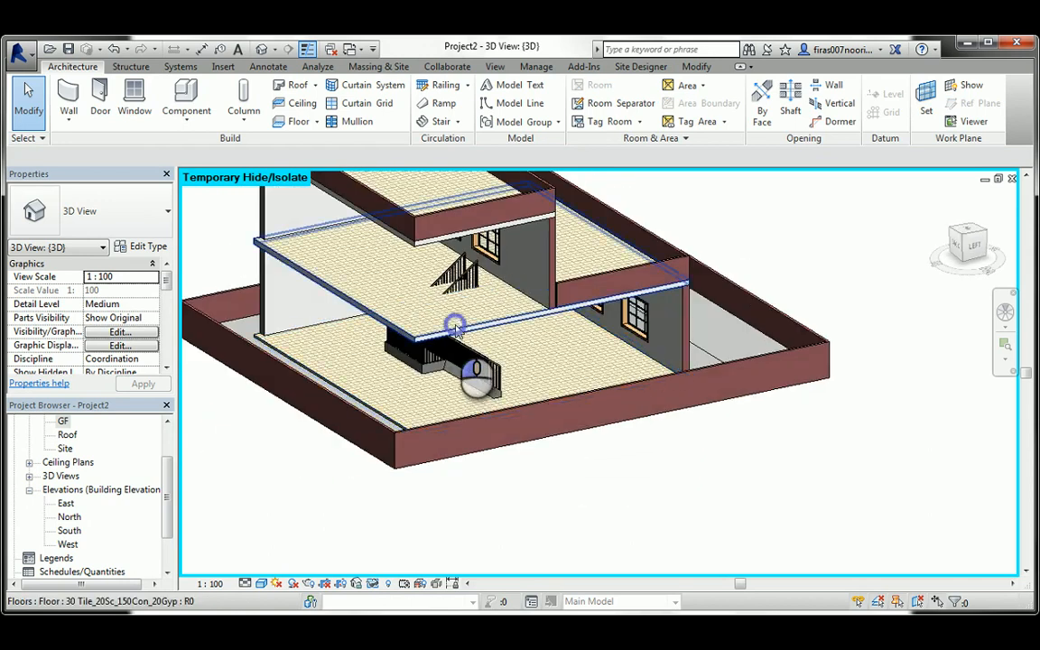
click(456, 327)
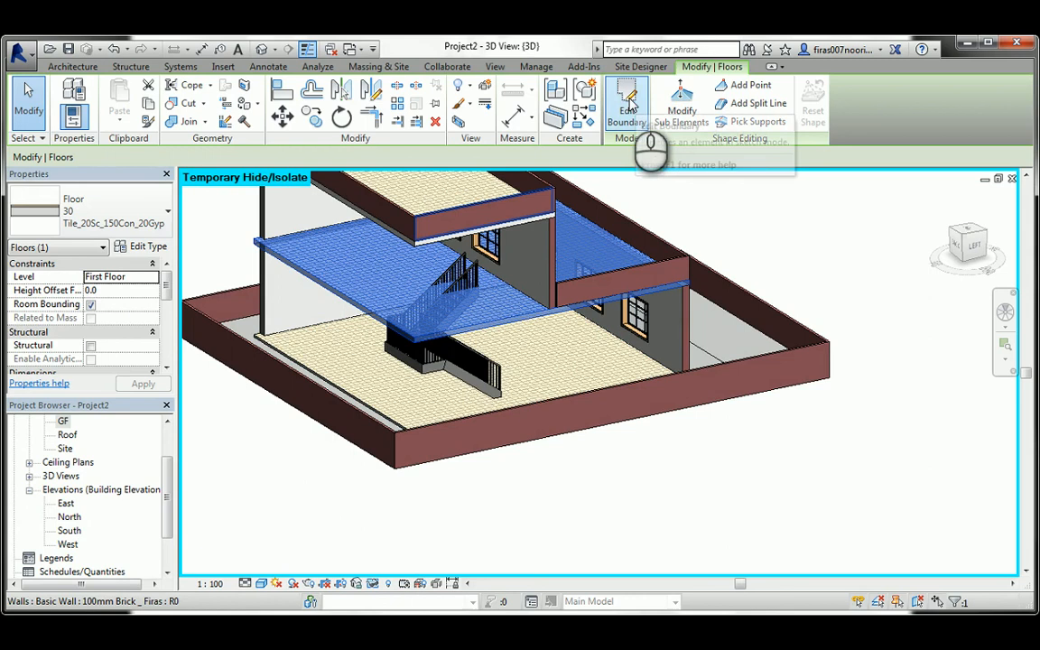
click(628, 104)
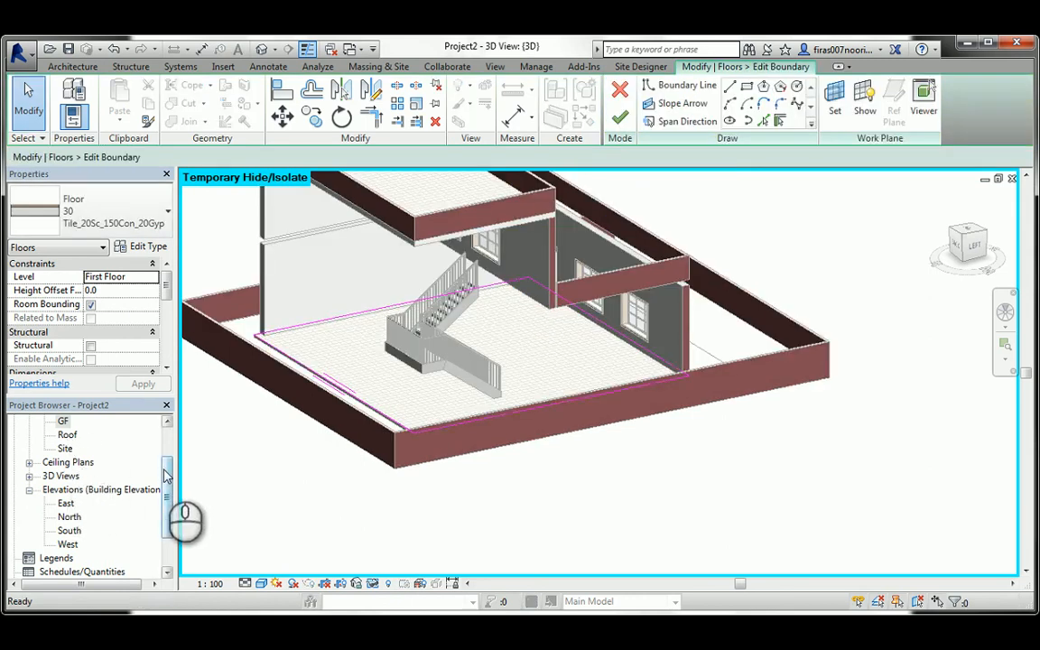
drag(167, 476, 168, 448)
click(61, 476)
double_click(71, 464)
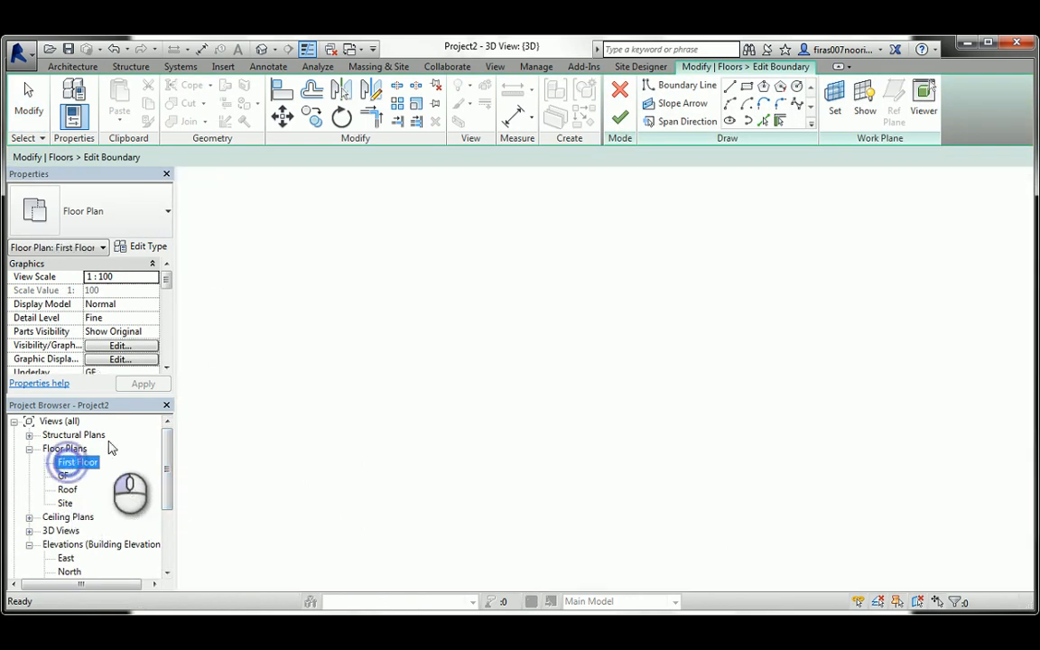
middle_drag(506, 289, 472, 380)
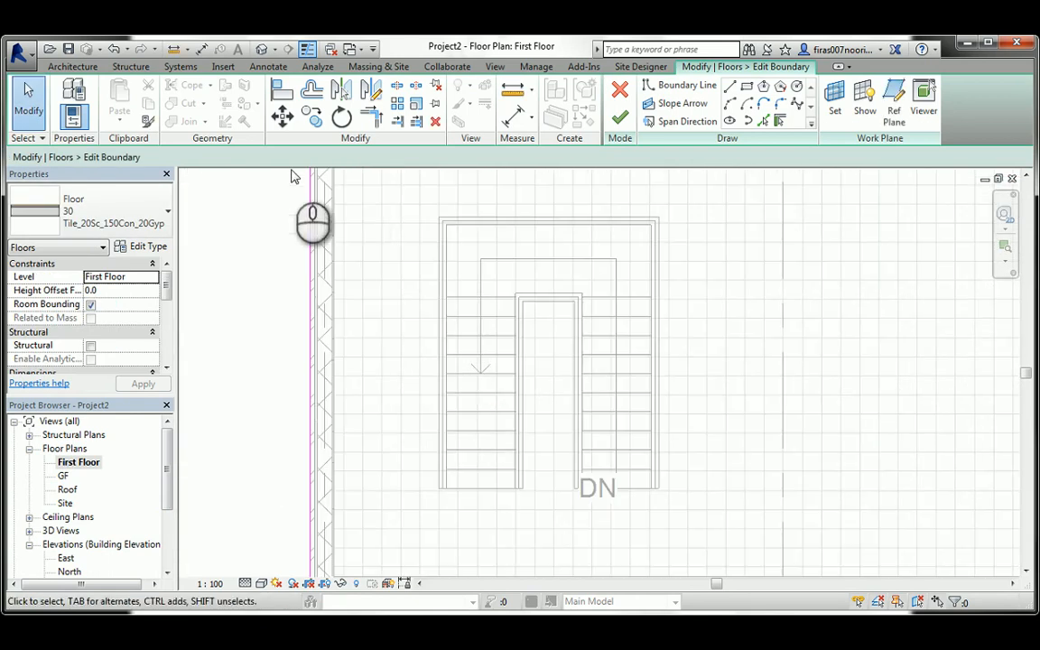
Cut a rectangular opening along the U-shaped stair's outer outline in the first-floor slab, accepting attachment of walls to its bottom.
click(292, 176)
click(748, 88)
scroll(664, 221, up, 5)
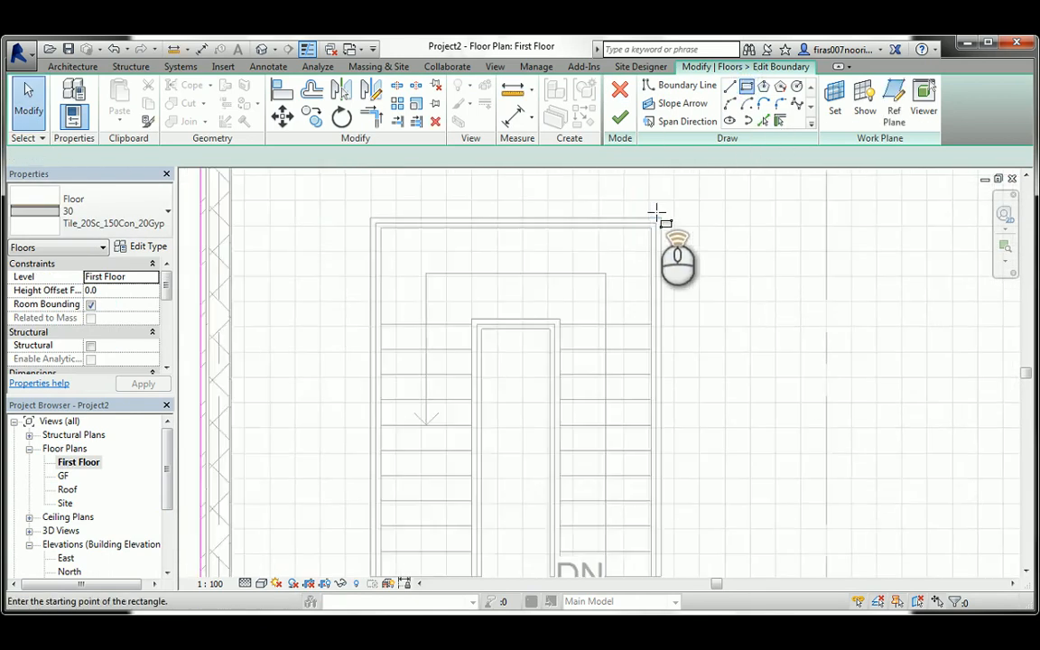
click(664, 222)
scroll(652, 232, down, 4)
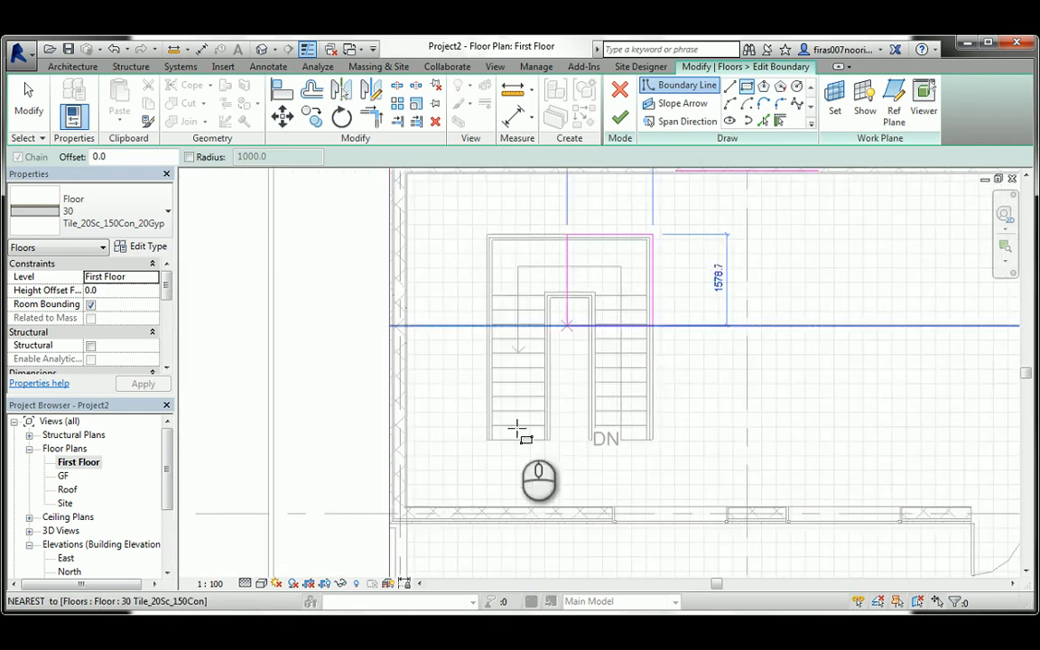
scroll(488, 454, up, 2)
scroll(487, 454, up, 2)
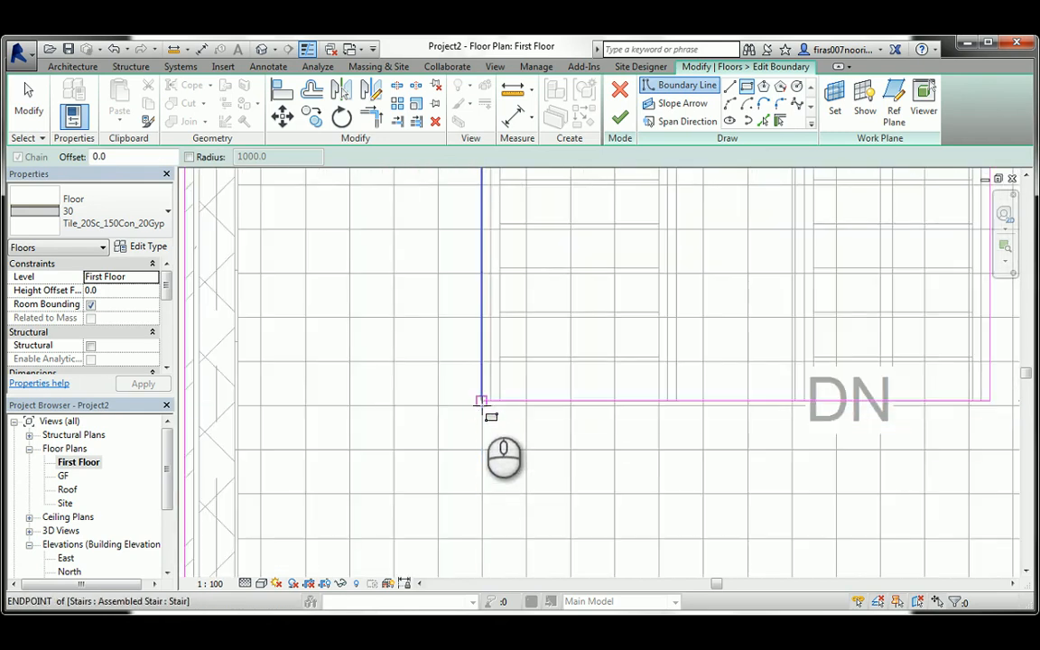
click(481, 401)
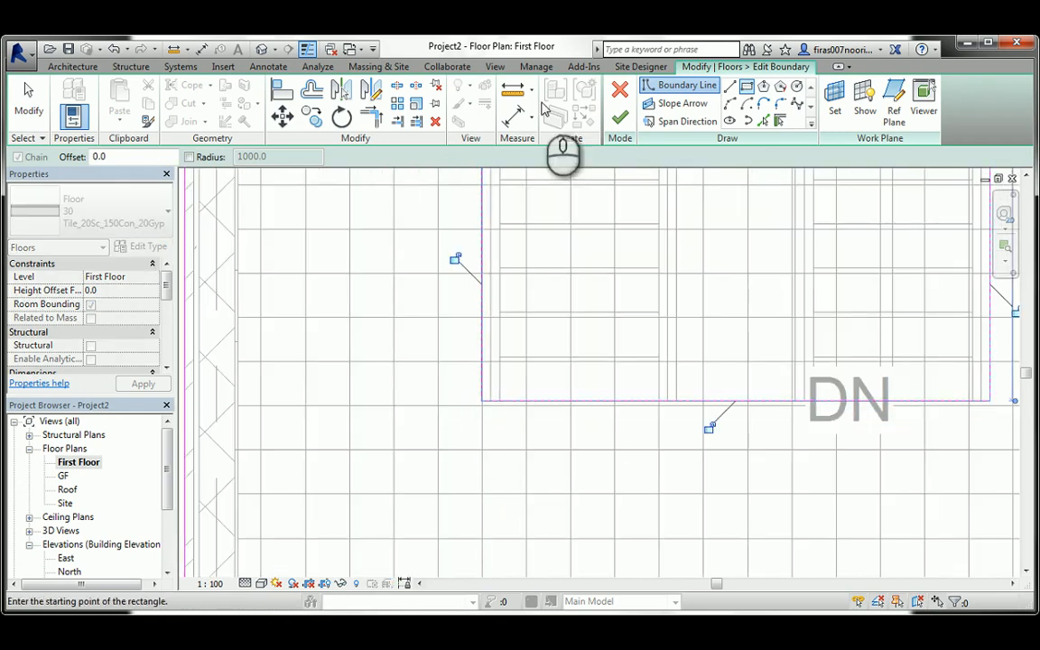
click(619, 118)
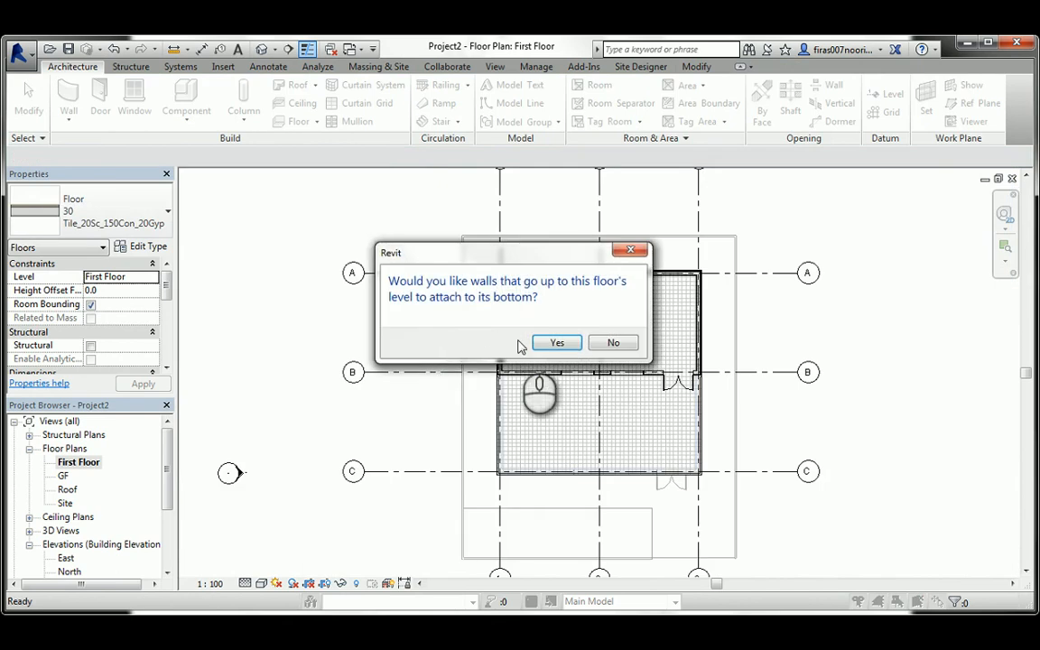
click(556, 343)
Examine the stair opening in the first-floor slab from several angles in the 3D view.
scroll(456, 343, up, 5)
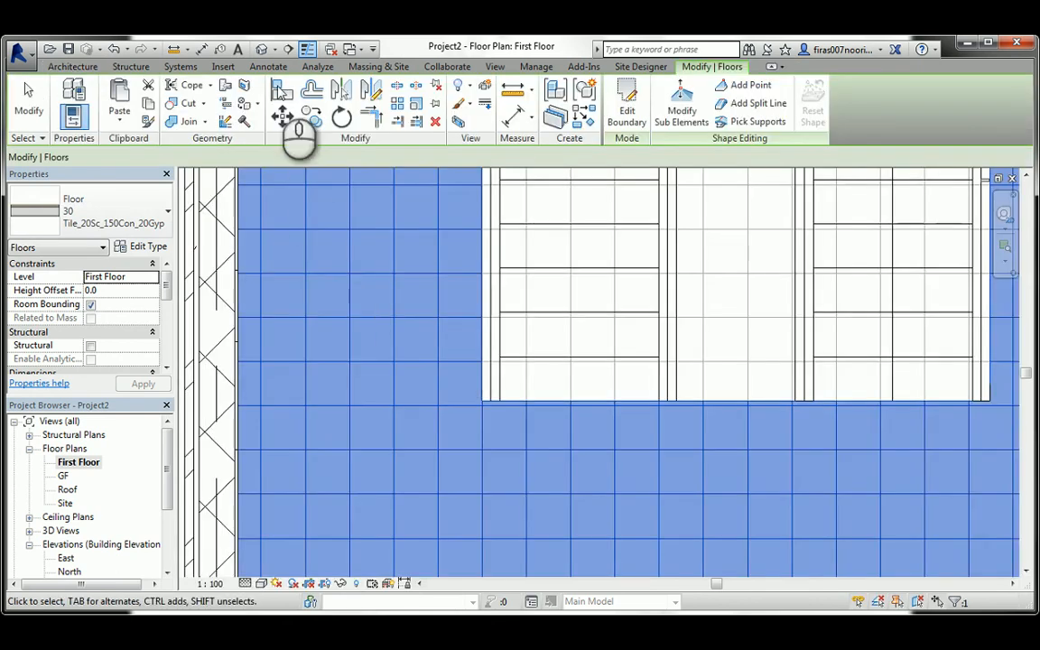
click(262, 50)
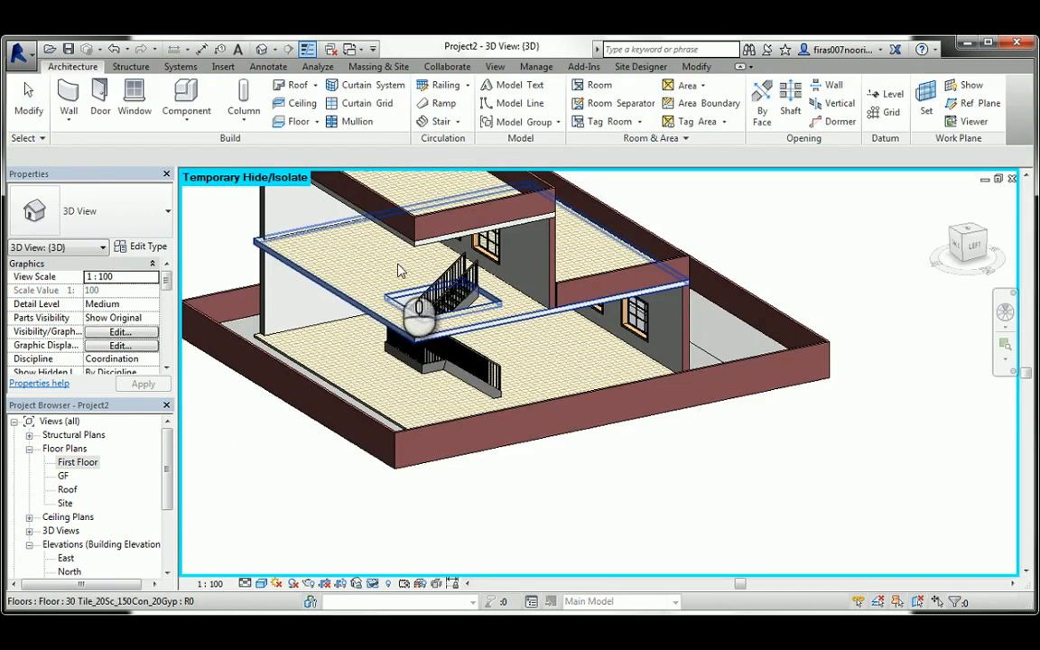
shift+middle_drag(446, 332, 466, 361)
scroll(461, 311, up, 2)
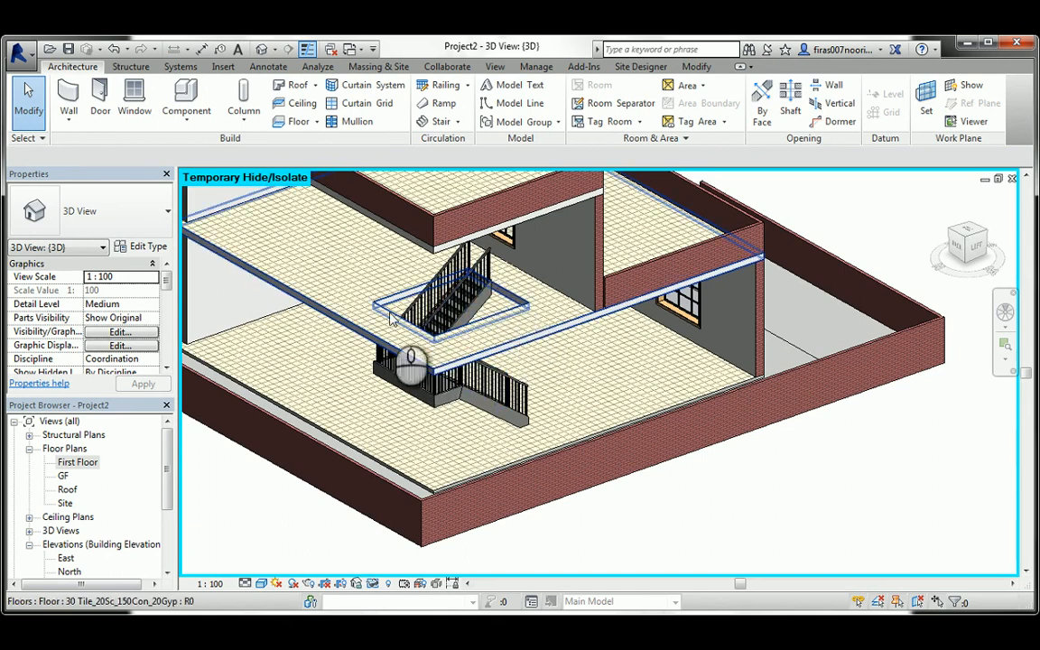
shift+middle_drag(469, 312, 323, 408)
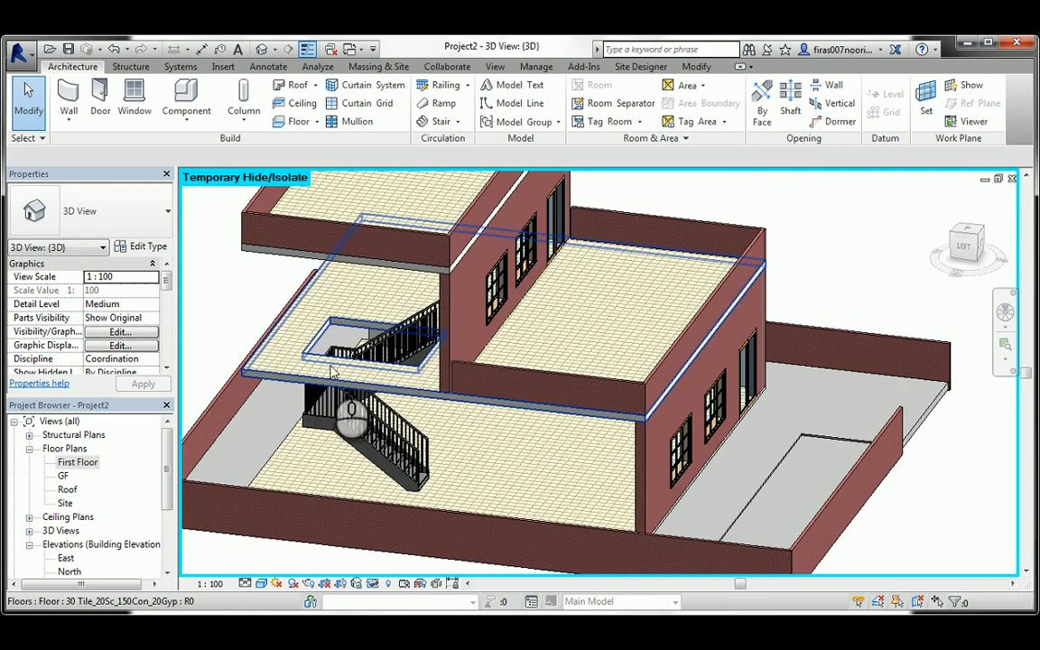
shift+middle_drag(334, 339, 397, 307)
Reset the temporary hiding and view the complete building from its front left corner.
click(373, 584)
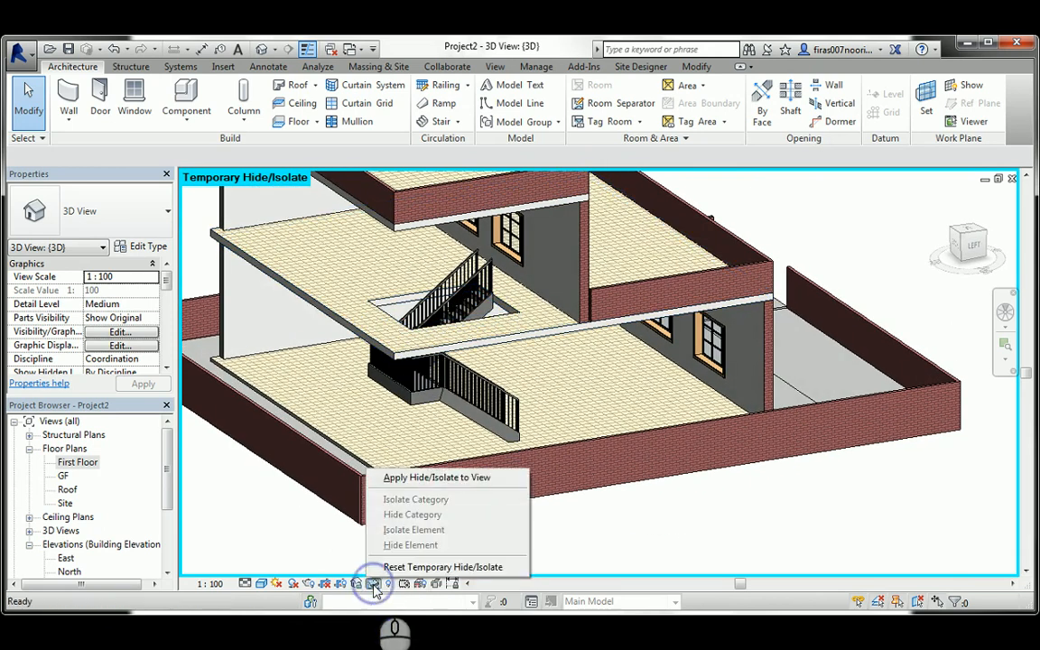
click(424, 567)
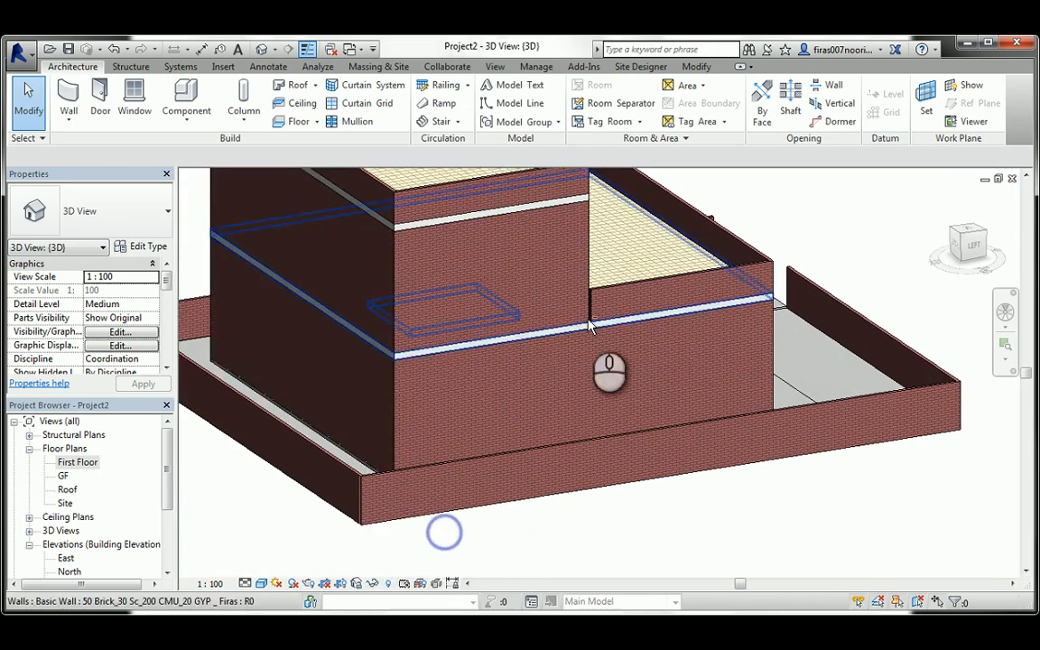
shift+middle_drag(597, 346, 386, 334)
scroll(498, 323, down, 3)
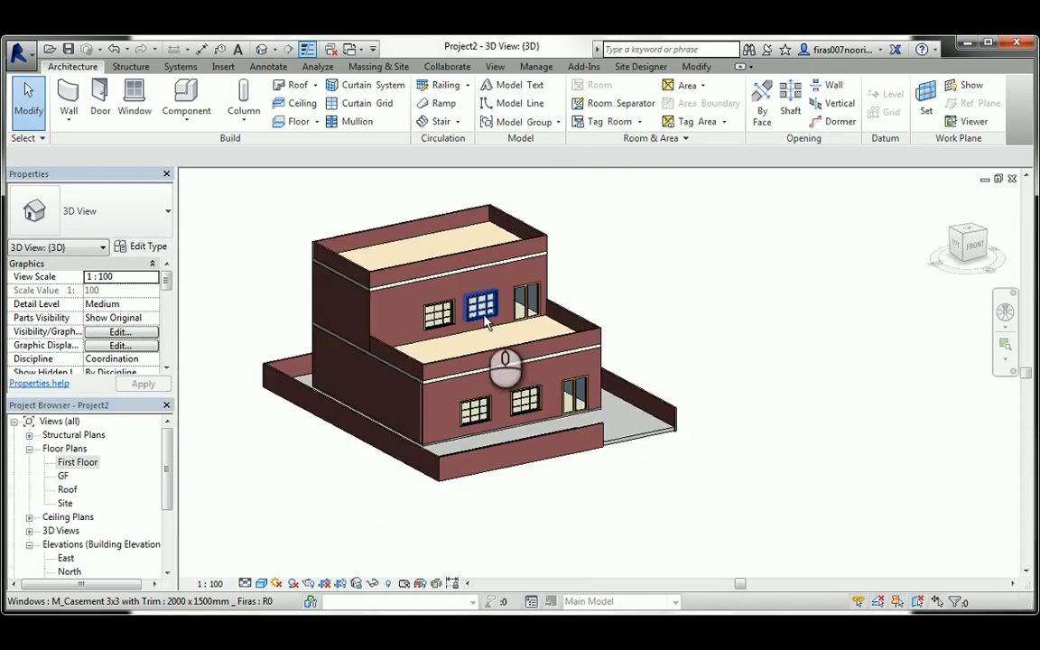
shift+middle_drag(494, 323, 367, 349)
Inspect the stair inside the building in Wireframe style, and return the 3D view to Shaded.
click(275, 583)
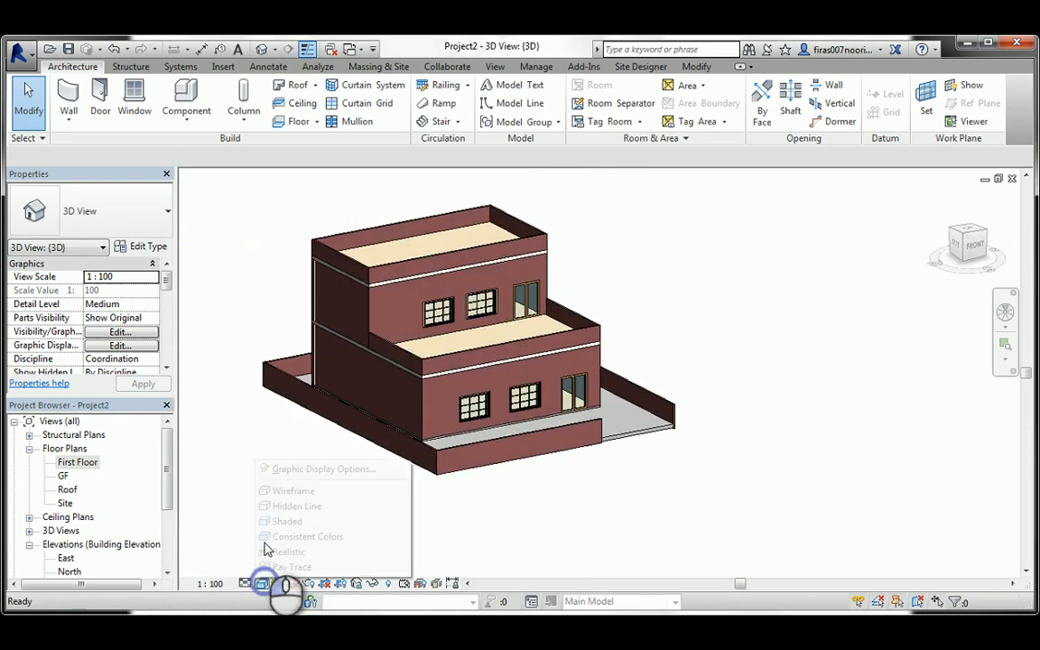
click(293, 489)
shift+middle_drag(427, 370, 424, 424)
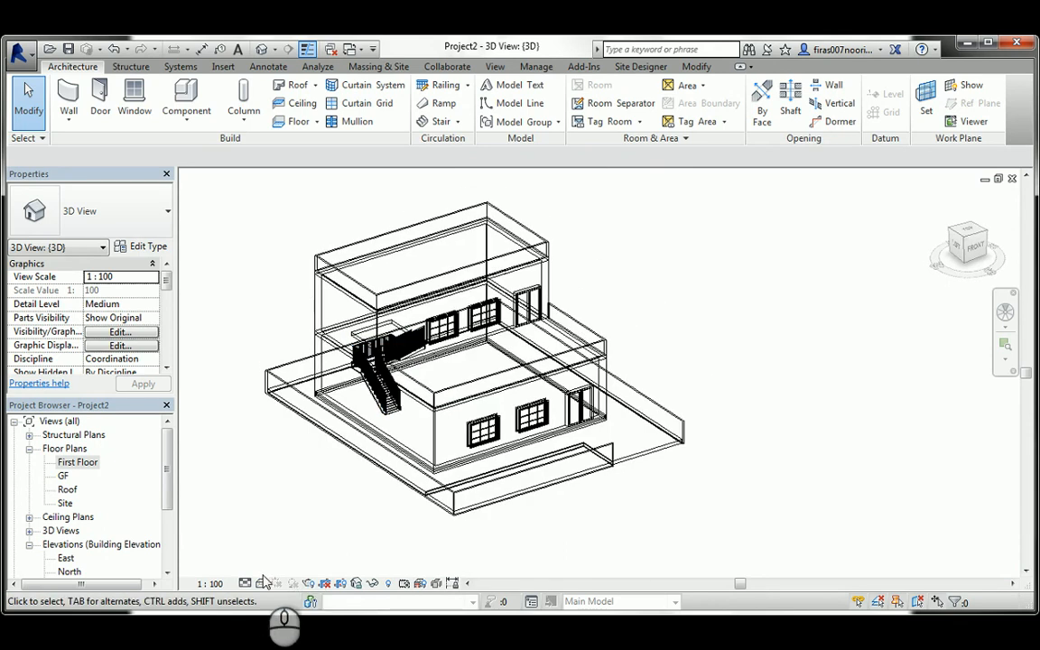
click(262, 585)
click(287, 522)
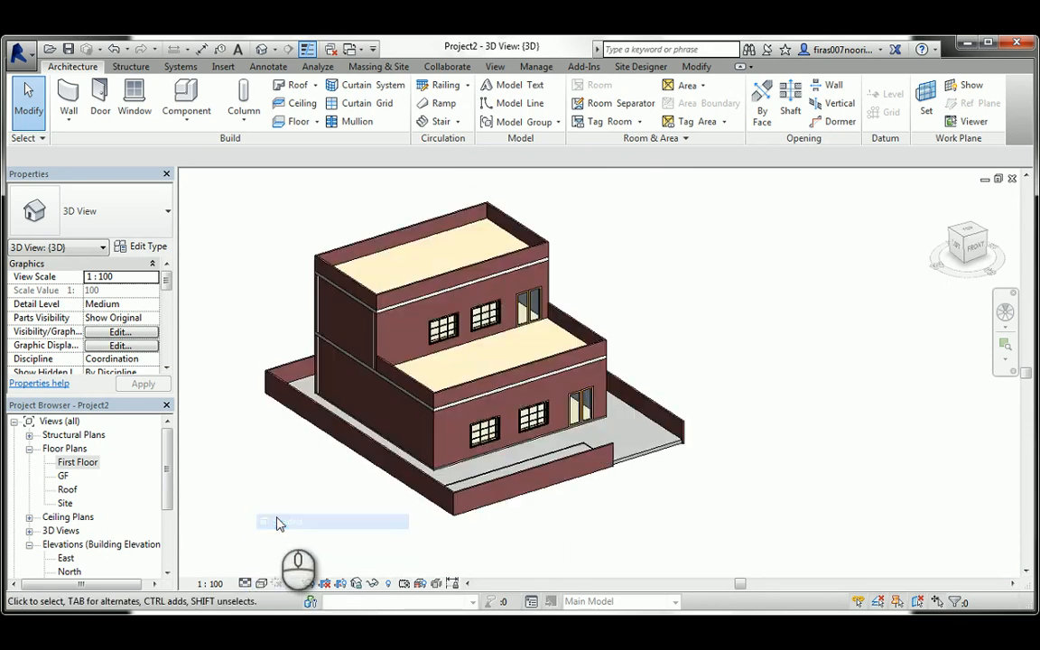
key(alt+Tab)
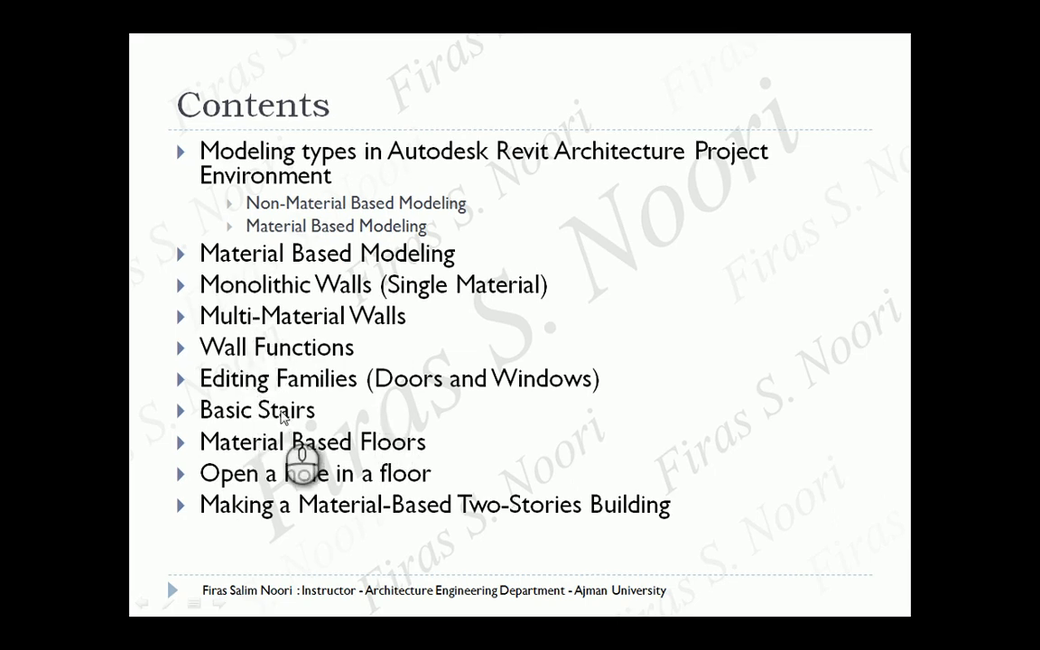
key(alt+Tab)
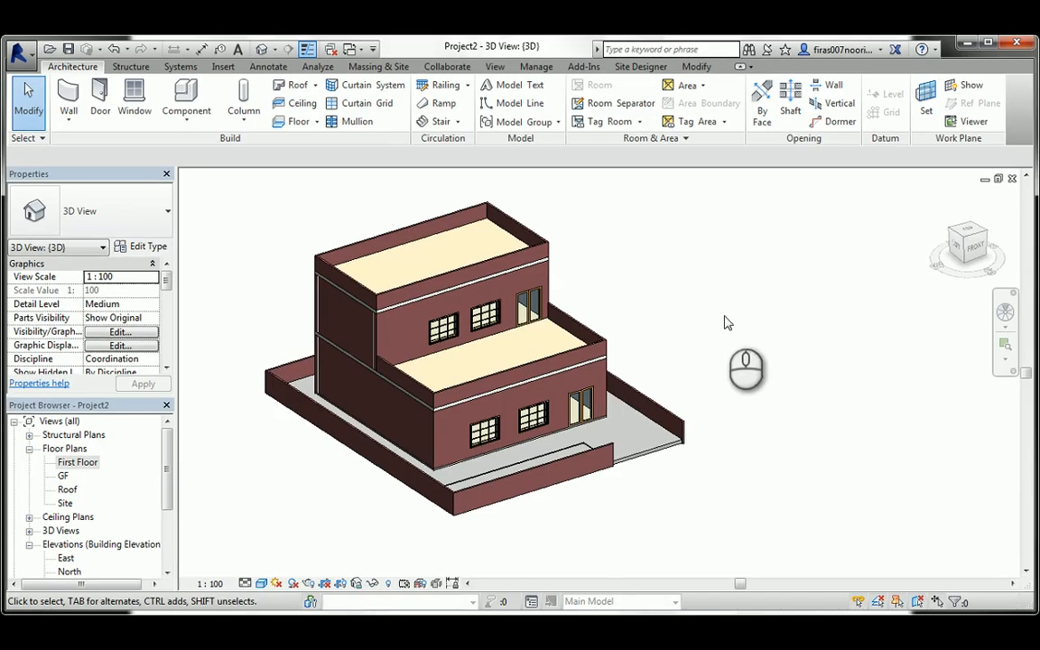
right_click(966, 244)
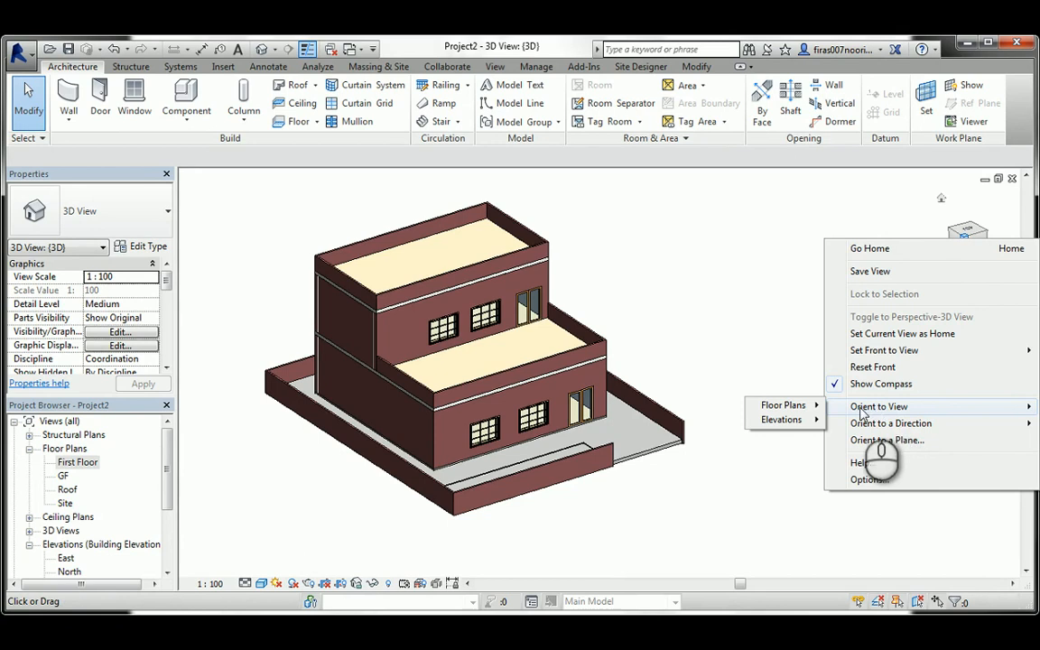
click(792, 325)
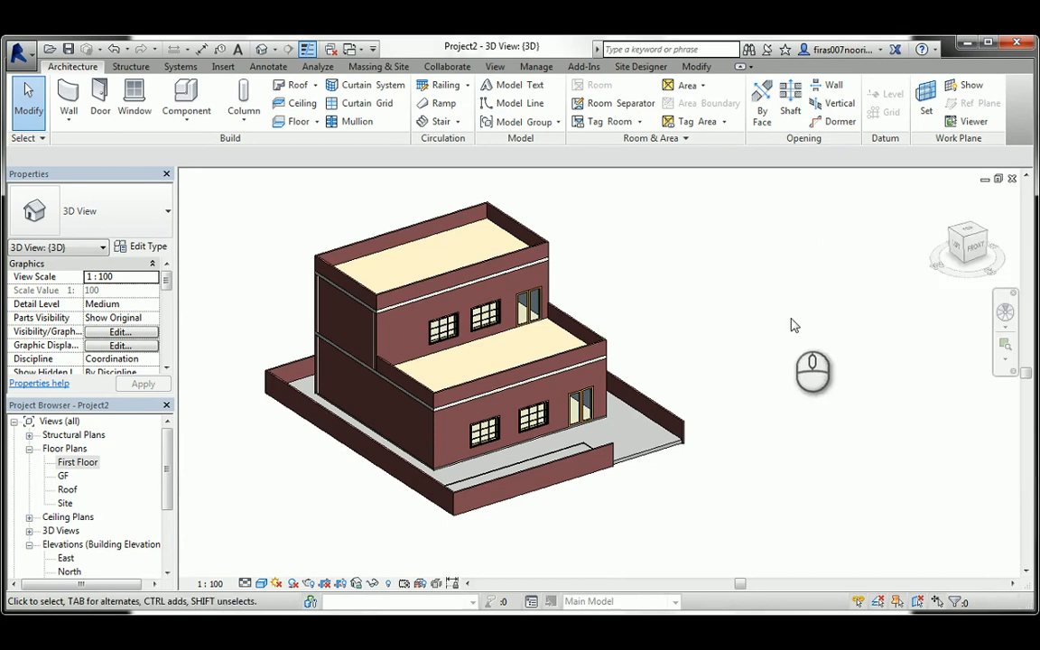
Place a building section in the GF plan through the stair between grids 1 and 2, spanning the full site and facing grid 3.
double_click(63, 476)
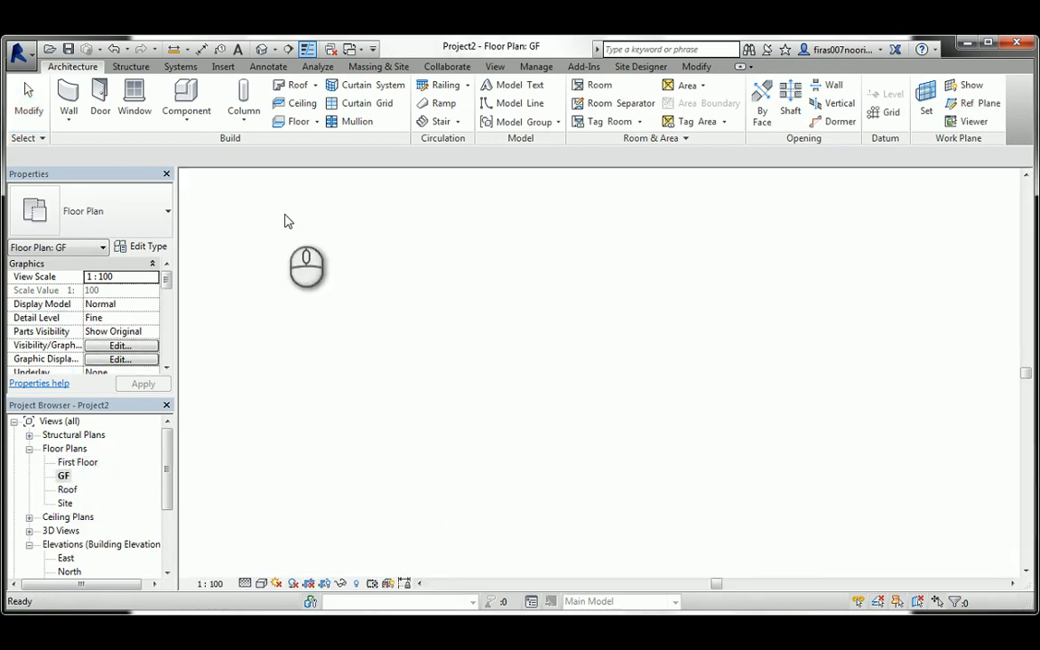
key(s)
key(e)
scroll(420, 204, down, 5)
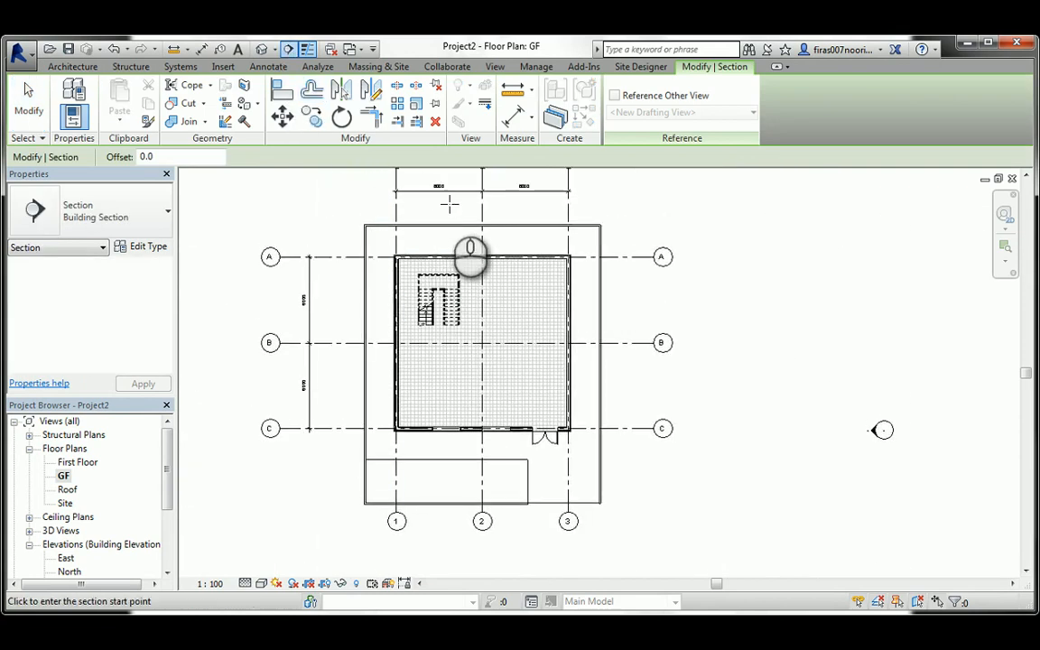
click(454, 540)
key(Escape)
right_click(290, 198)
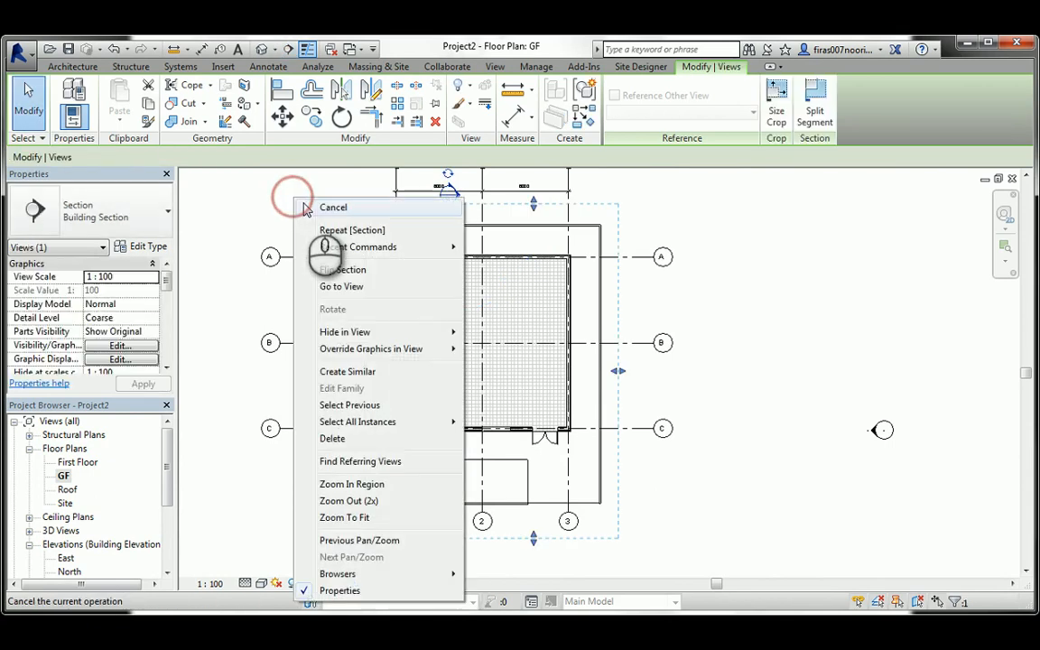
click(305, 201)
Open the new section view and examine the stair and slab opening in it.
double_click(451, 196)
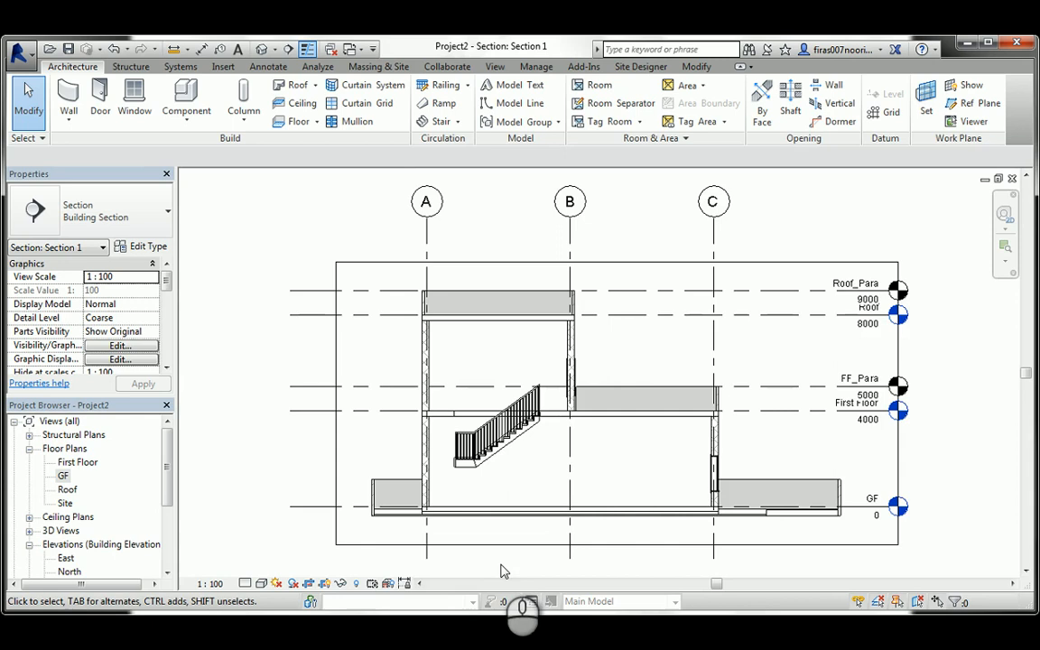
scroll(502, 571, up, 1)
scroll(502, 562, down, 1)
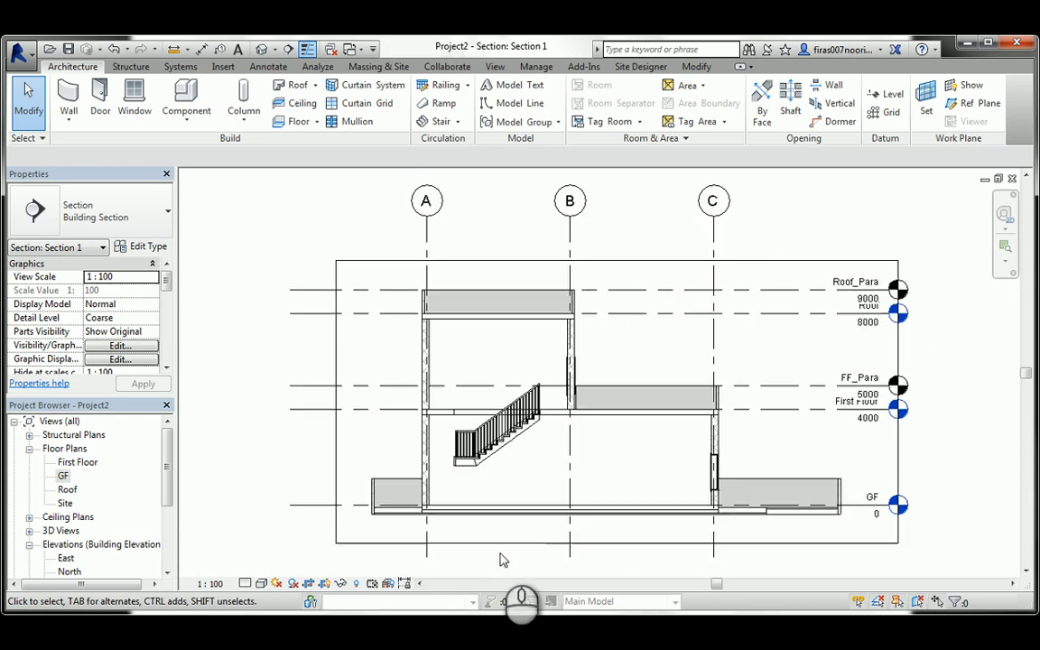
Orient the default 3D view to Section 1, and turn it to an angled view from the building's front left.
click(261, 49)
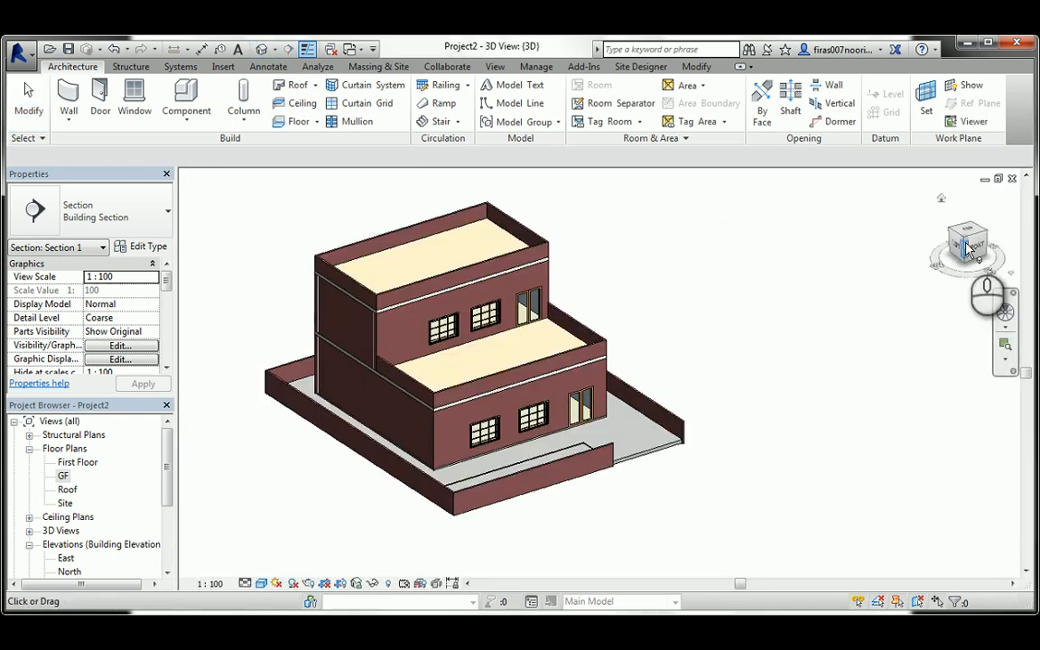
right_click(968, 239)
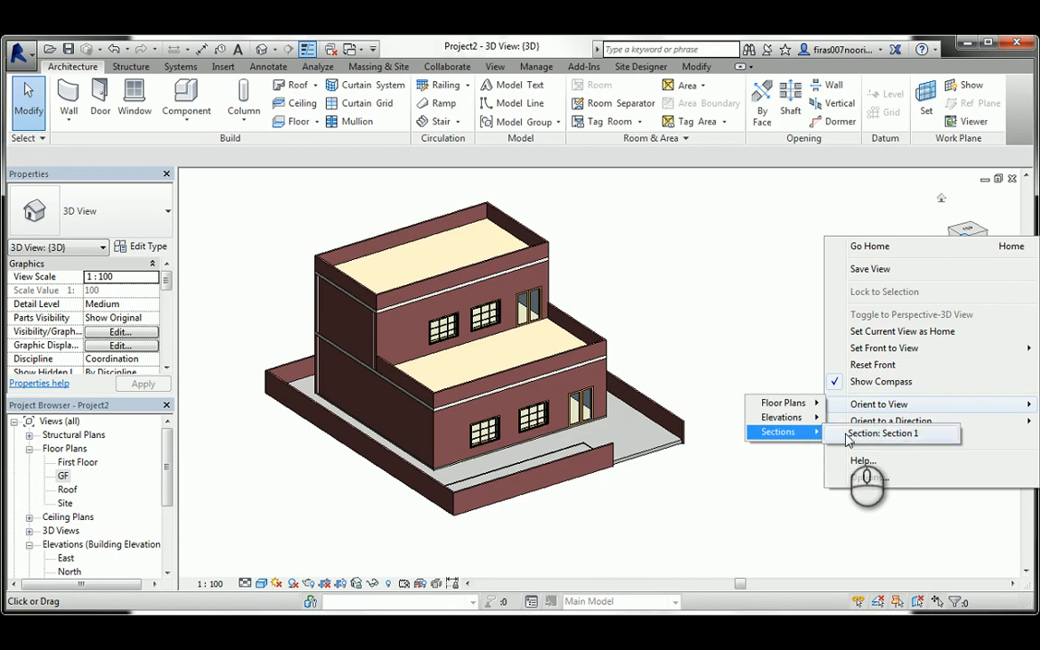
click(850, 435)
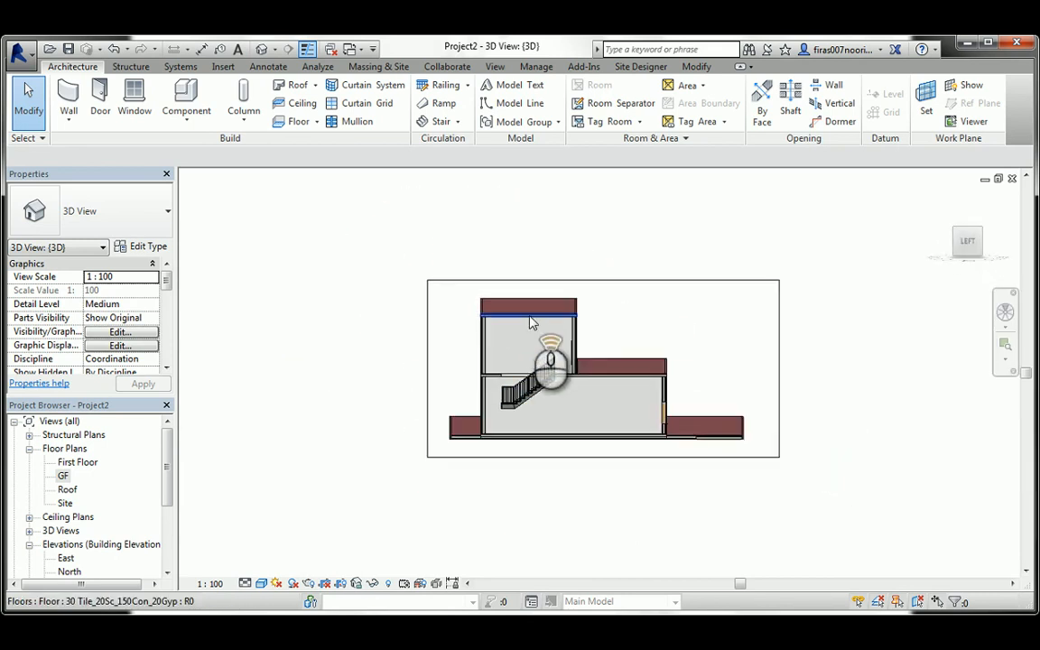
scroll(533, 325, up, 3)
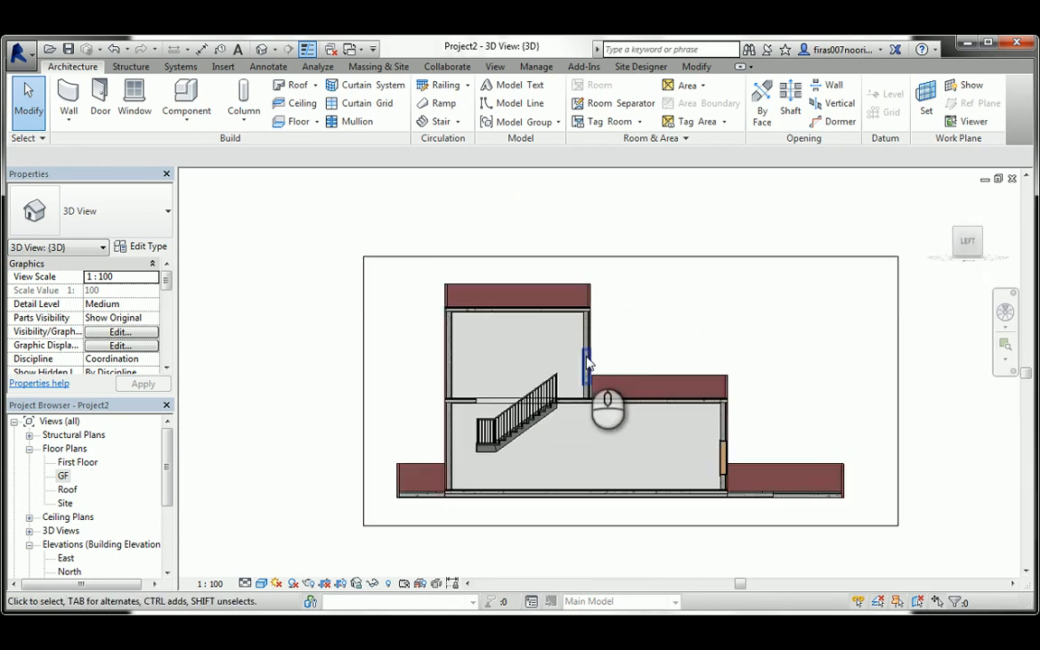
click(955, 231)
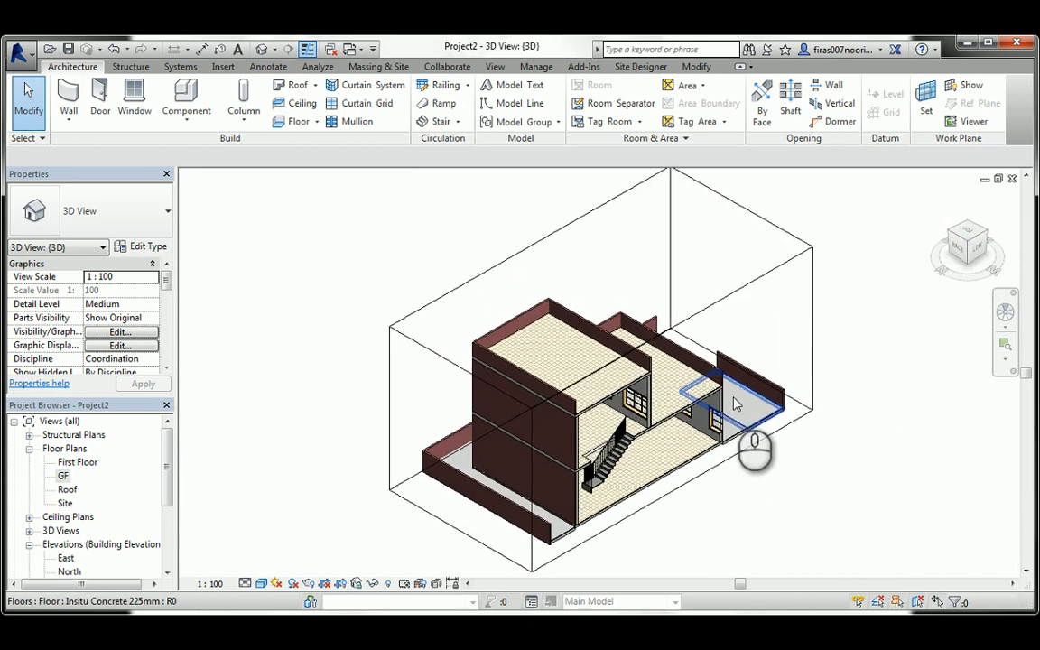
shift+middle_drag(665, 447, 607, 336)
Extend the section box's cut face outward on the stair side so that both stair flights are included.
click(627, 363)
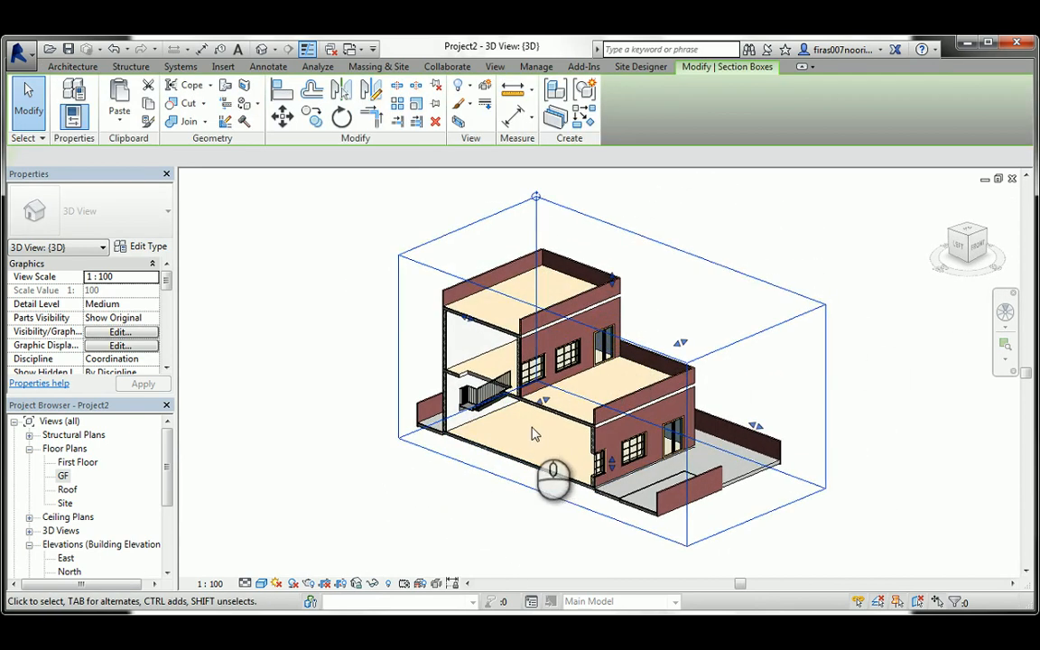
scroll(544, 418, up, 2)
scroll(543, 418, up, 1)
drag(551, 384, 507, 408)
shift+middle_drag(506, 408, 376, 480)
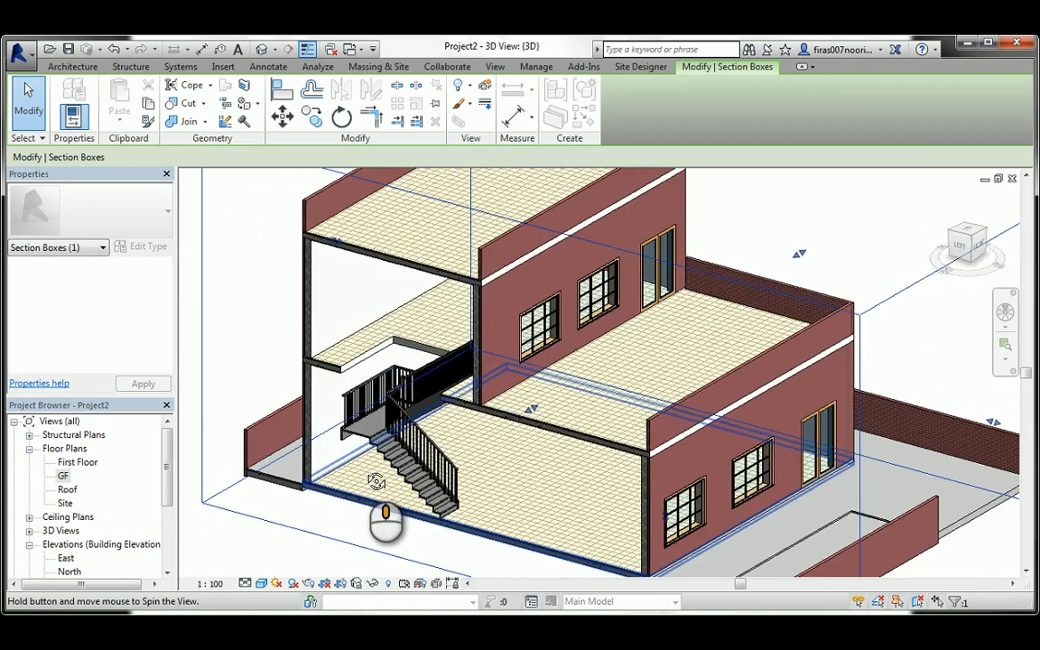
Pull the section box's far face inward past the front doors, leaving a narrow building slice around the stair.
click(806, 259)
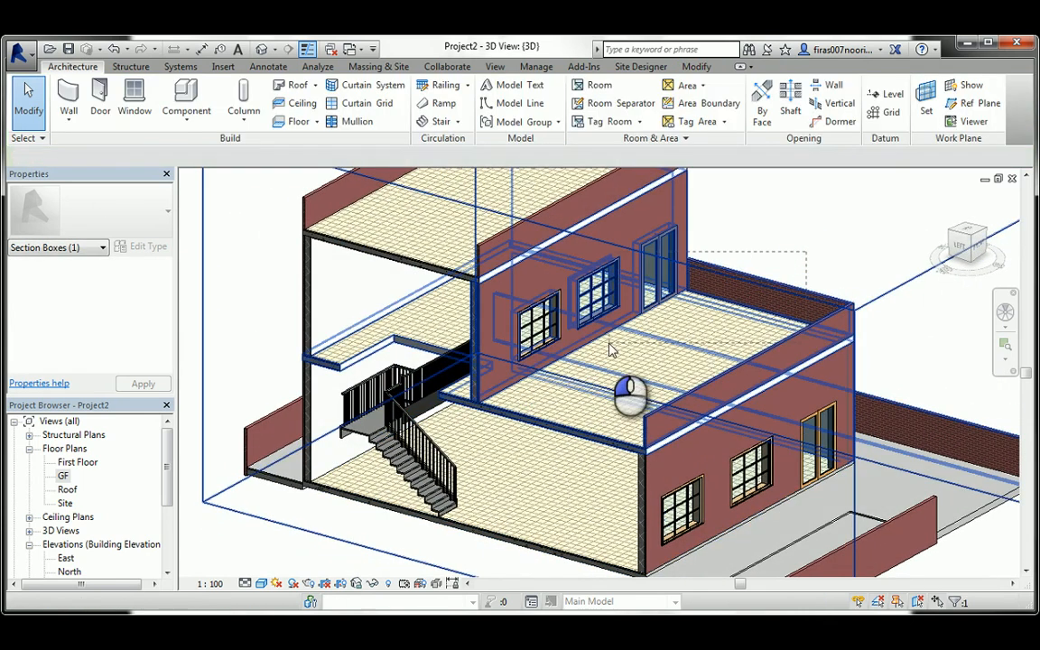
click(829, 303)
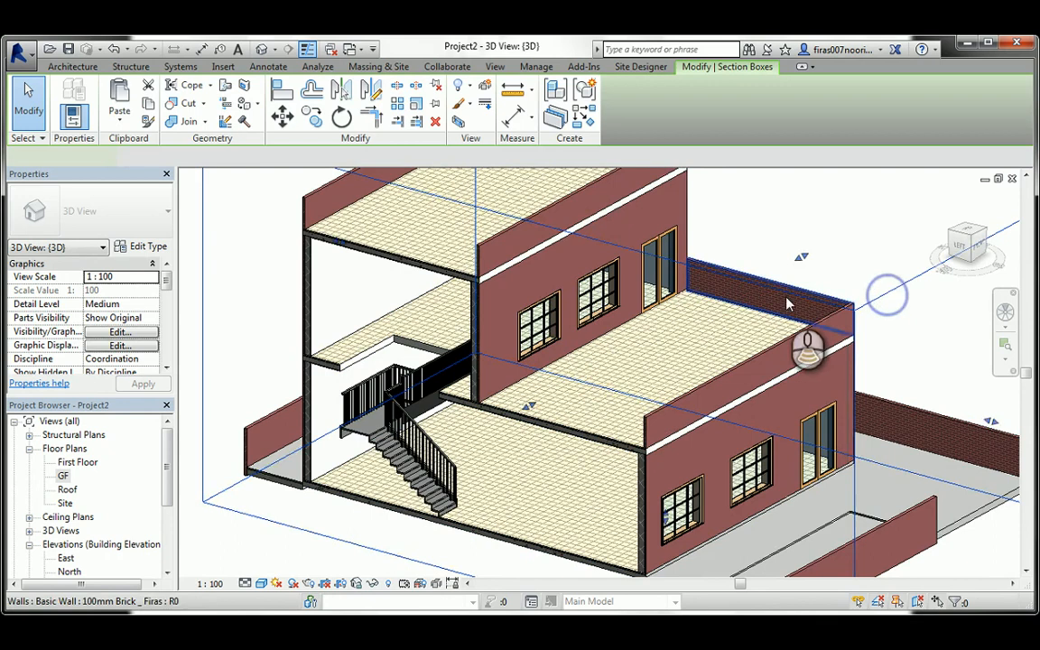
scroll(785, 302, down, 2)
drag(659, 328, 659, 332)
click(484, 478)
shift+middle_drag(483, 476, 481, 361)
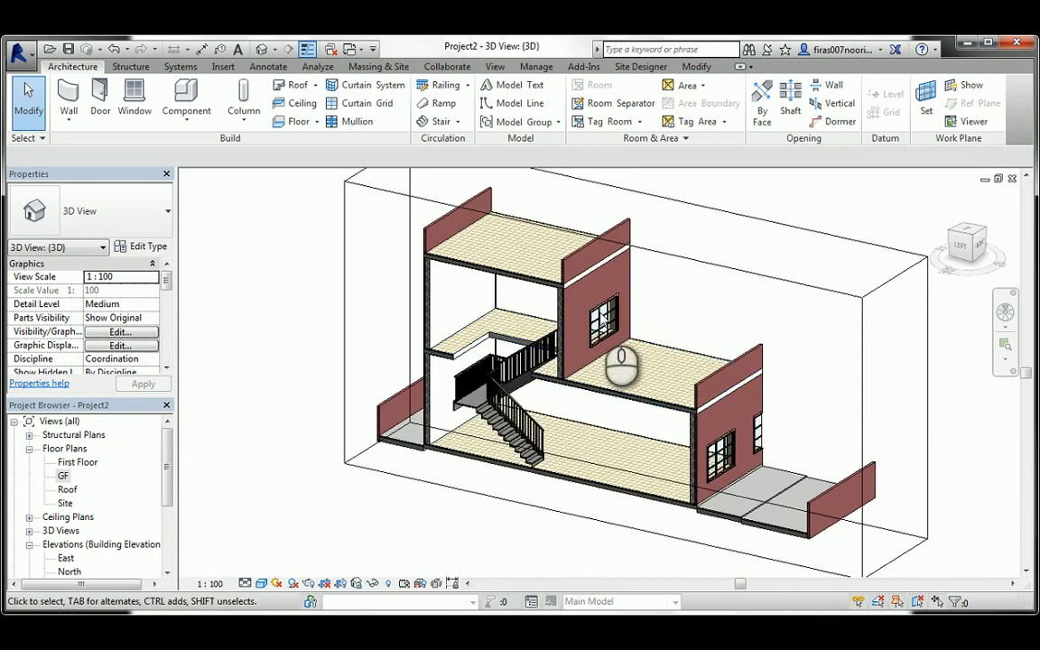
Examine the stair, its railings and the slab opening inside the sectioned 3D slice from several angles.
shift+middle_drag(603, 319, 564, 331)
scroll(564, 330, down, 1)
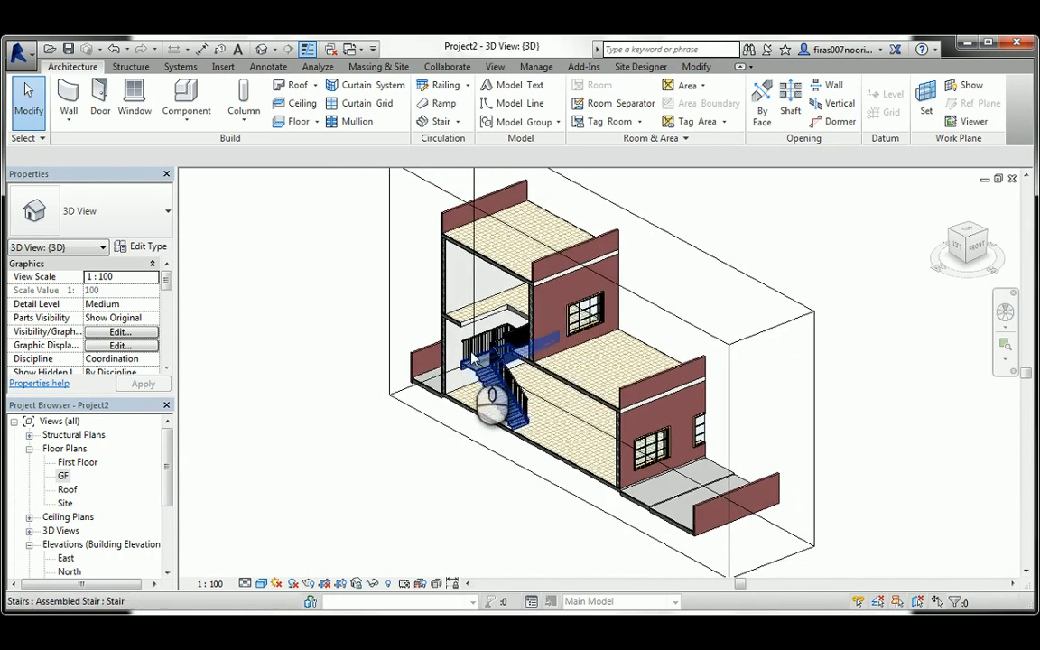
shift+middle_drag(474, 357, 582, 318)
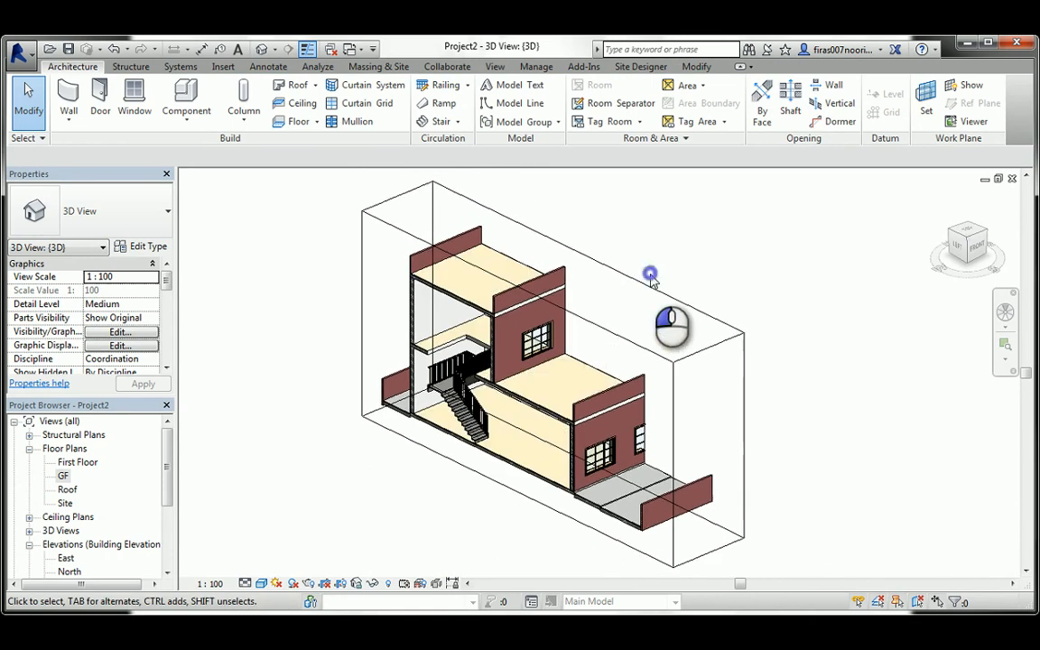
middle_drag(576, 367, 582, 360)
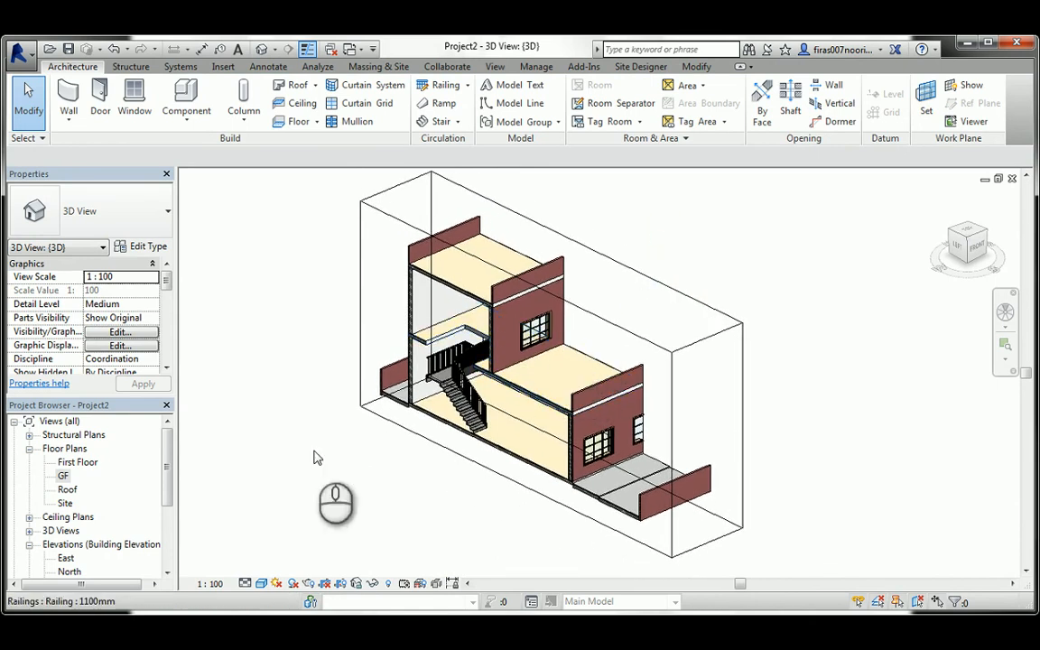
scroll(398, 411, up, 5)
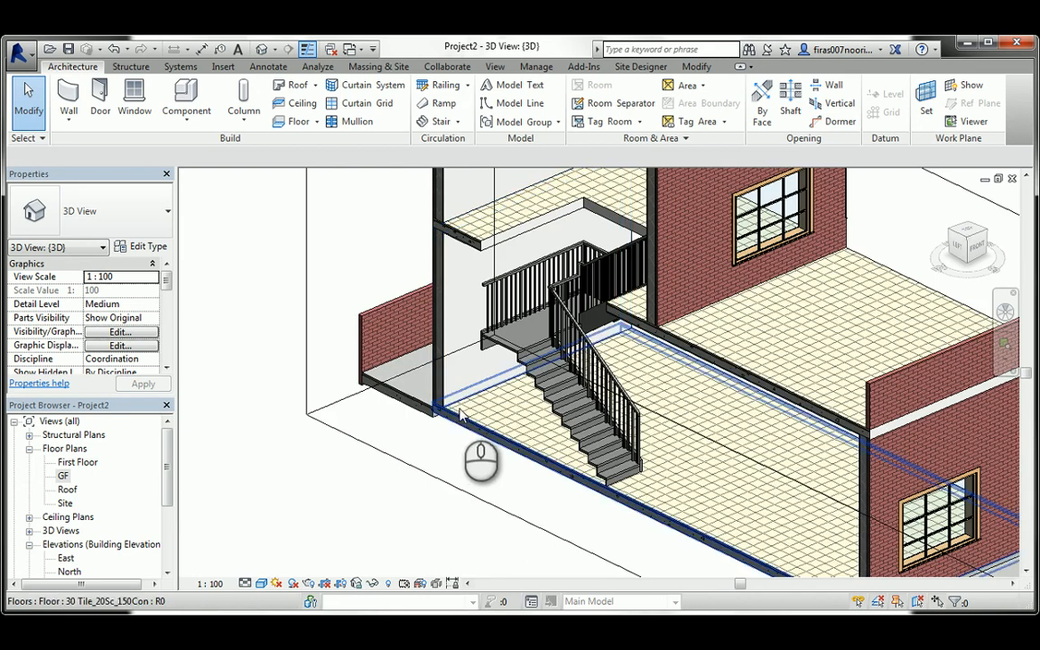
scroll(460, 413, down, 6)
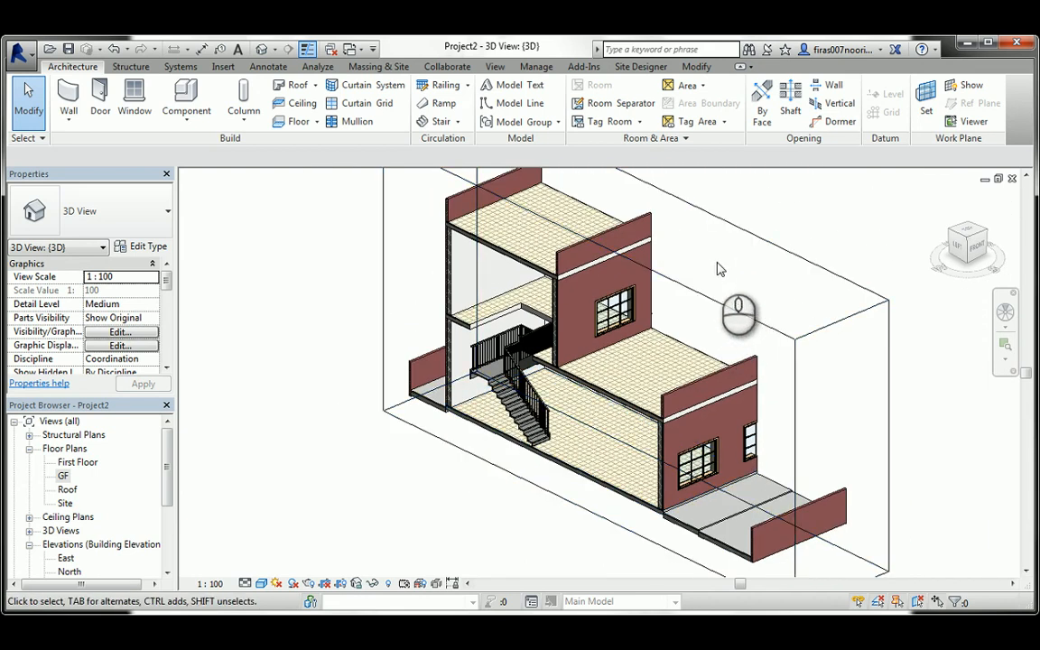